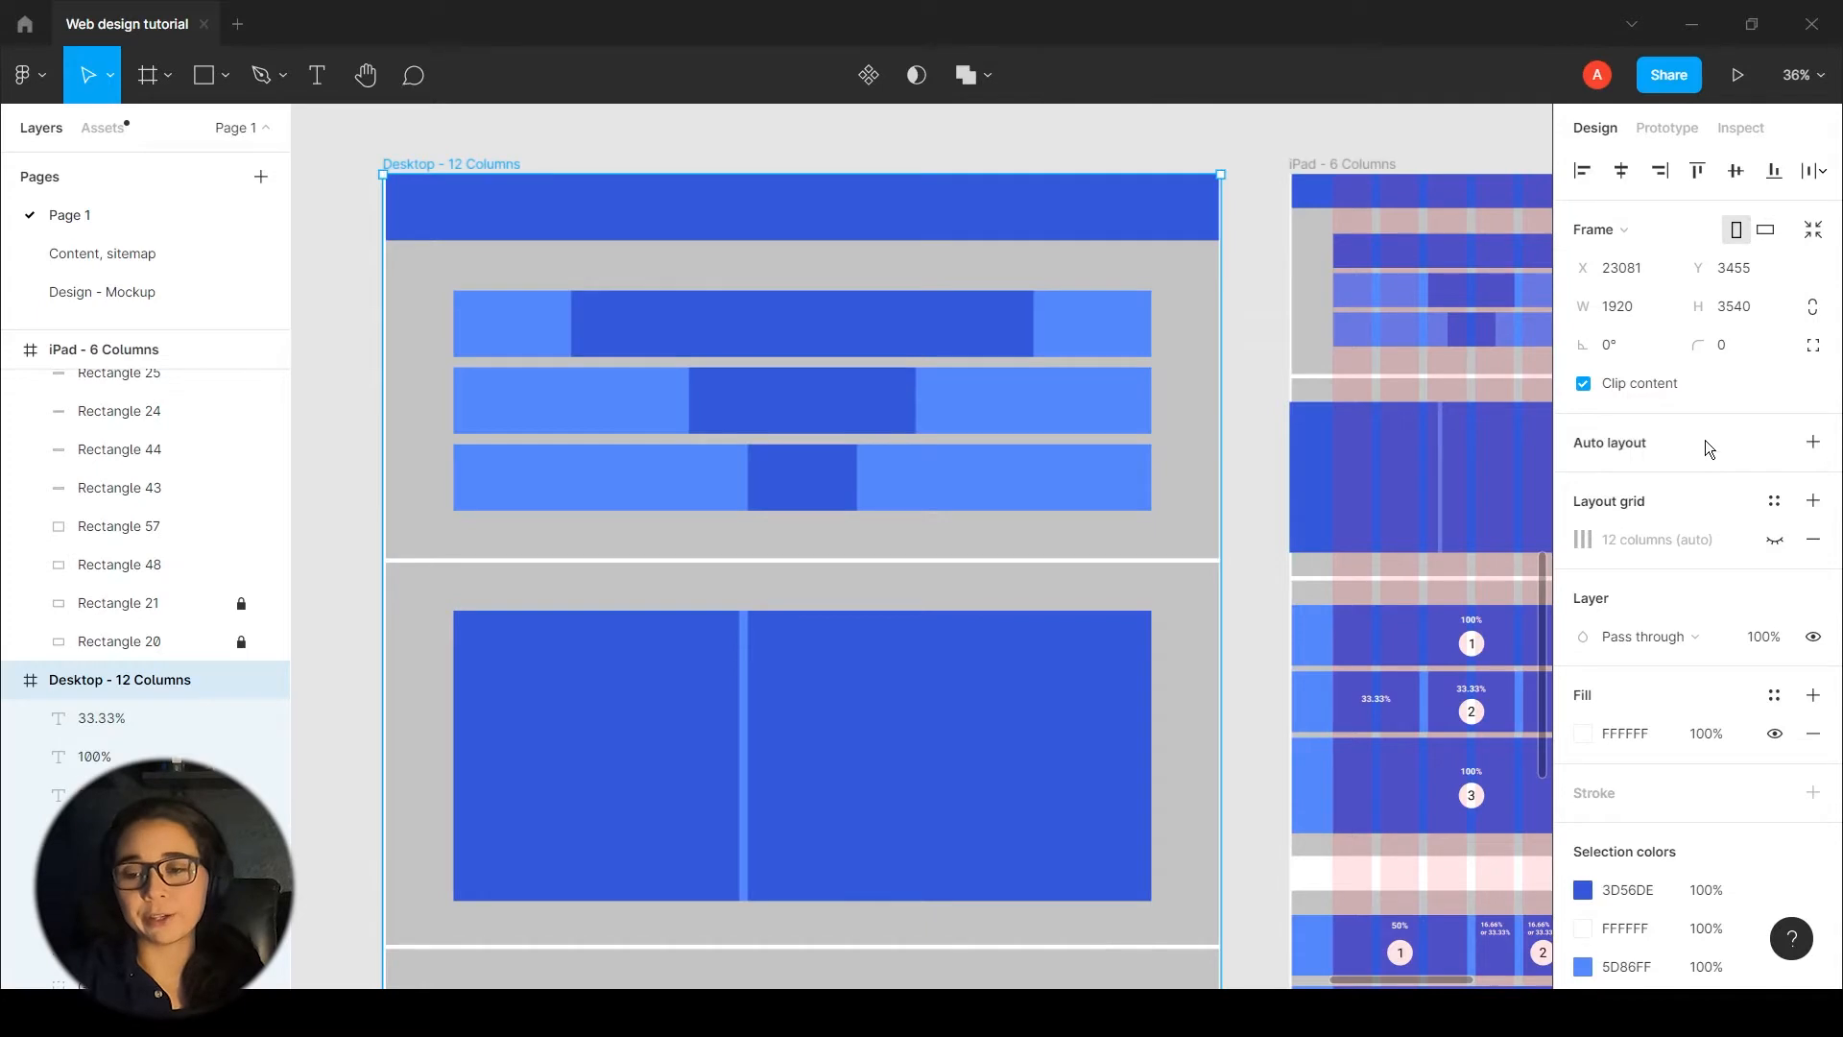
- Show the 12-column layout grid on the Desktop - 12 Columns frame and deselect the frame
left_click(1774, 540)
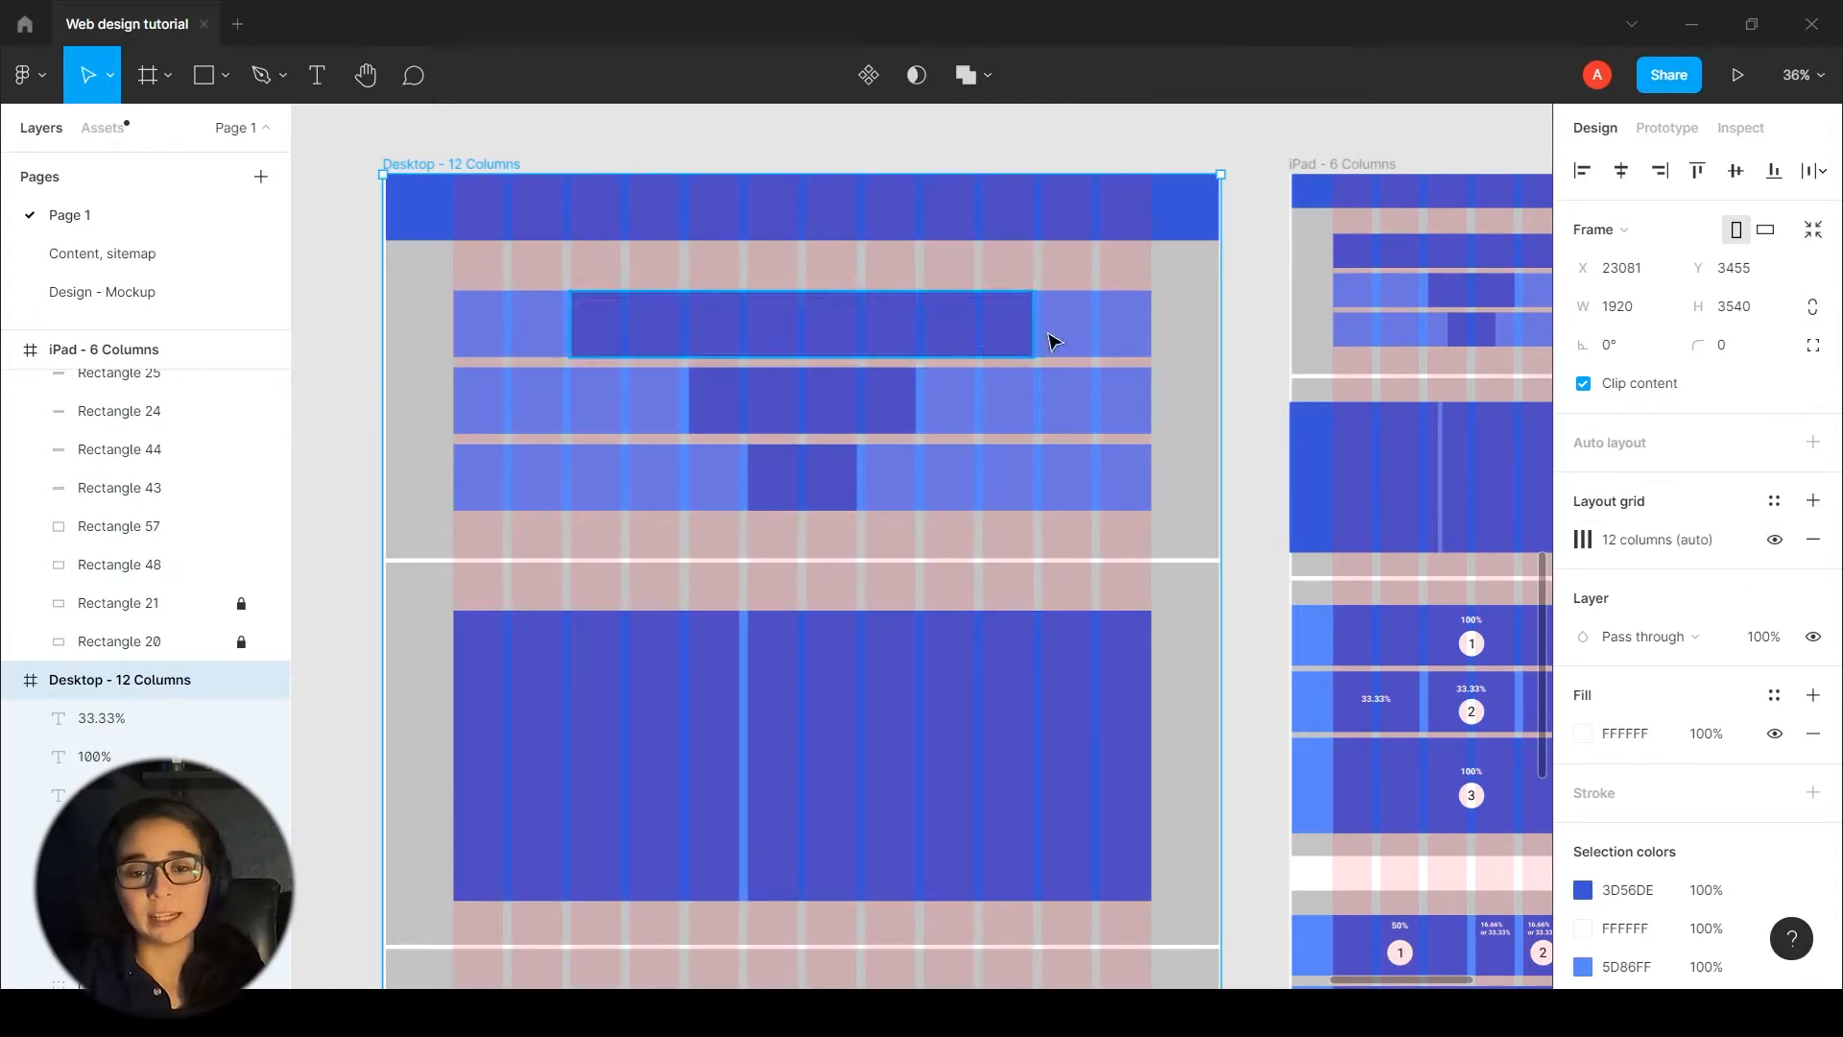
left_click(1253, 316)
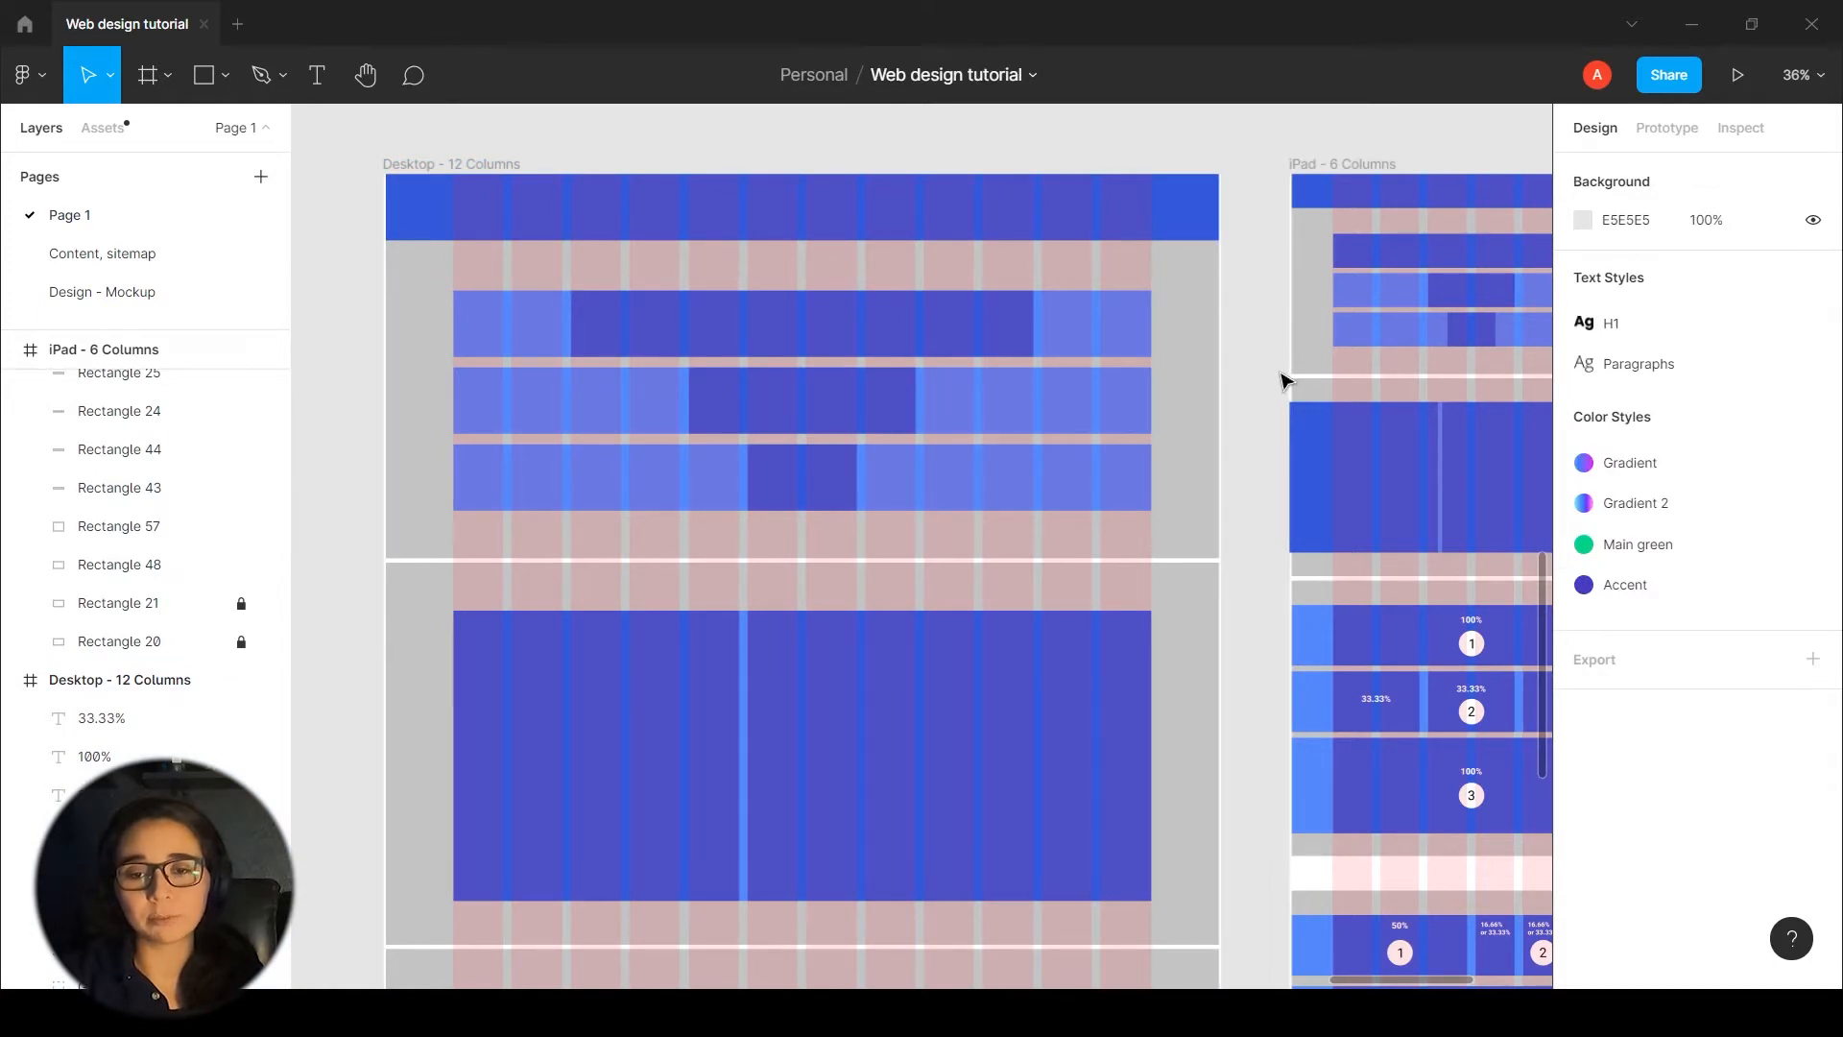
scroll(1275, 400, "down", 1)
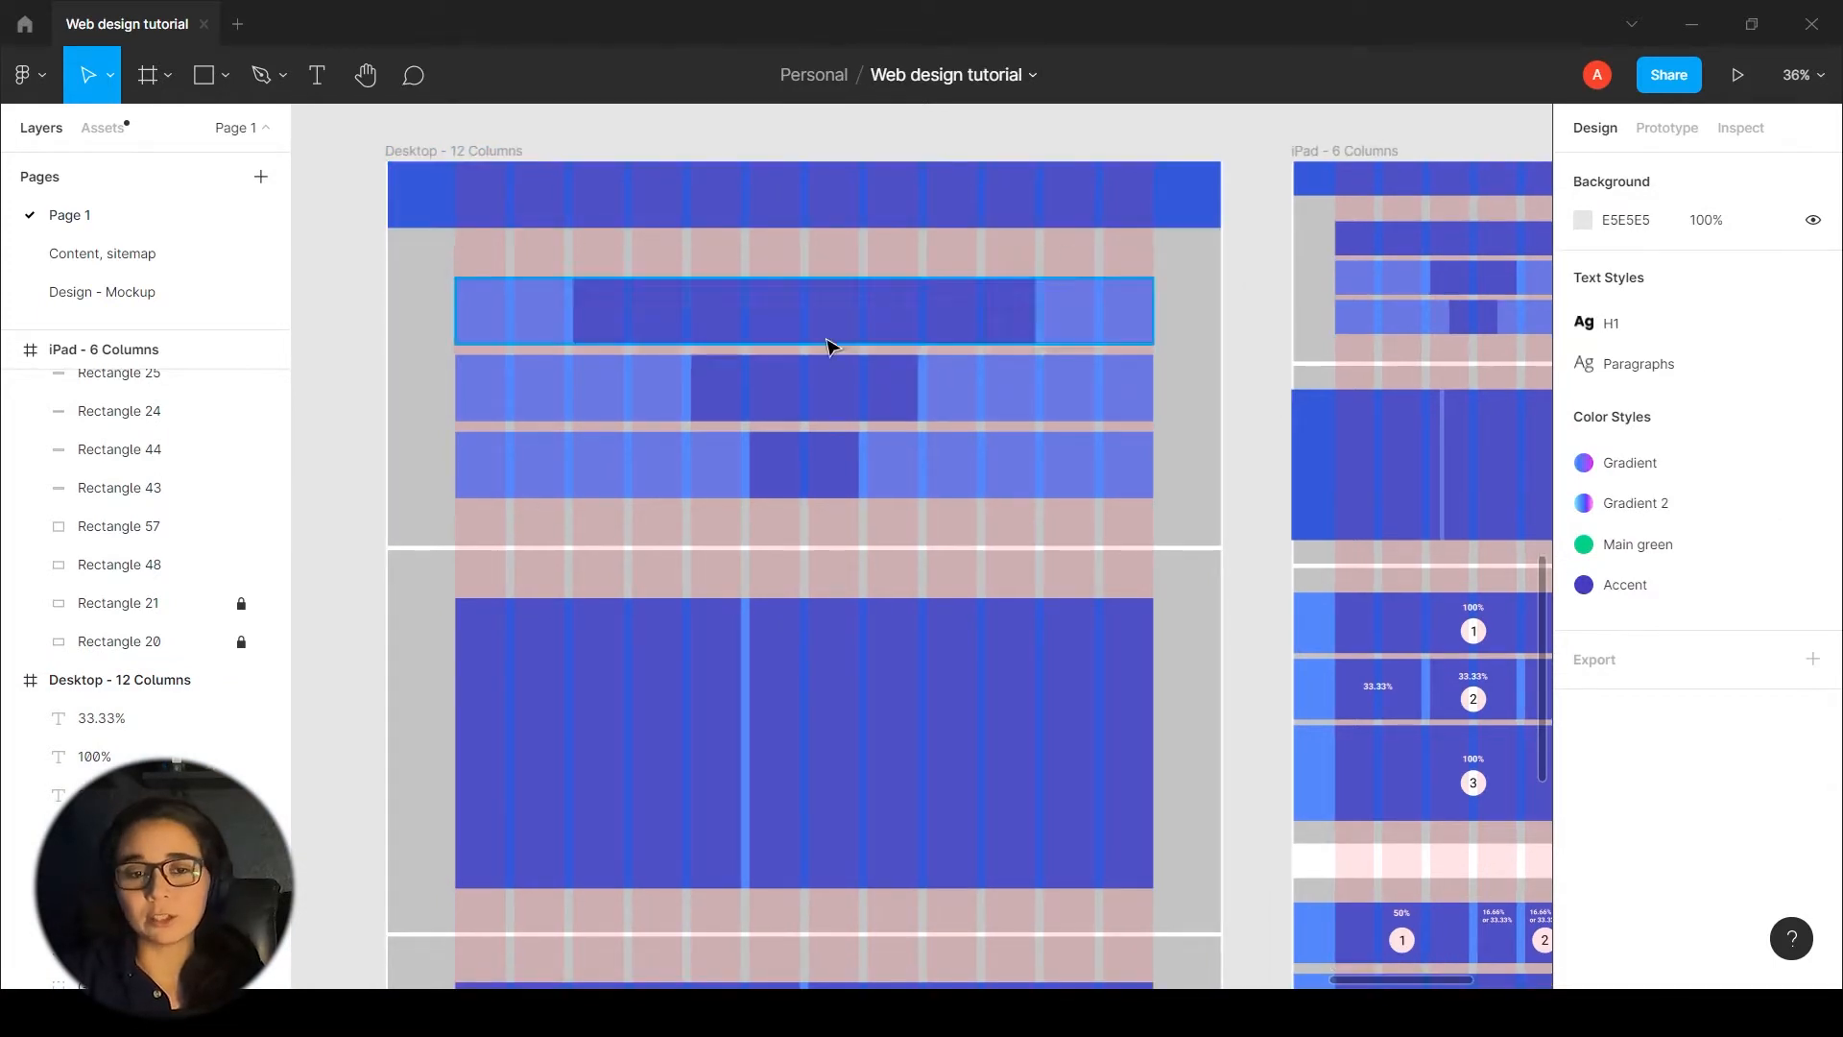
- Try 6 and 5 columns in the Desktop frame's layout grid and set the count back to 12
left_click(446, 151)
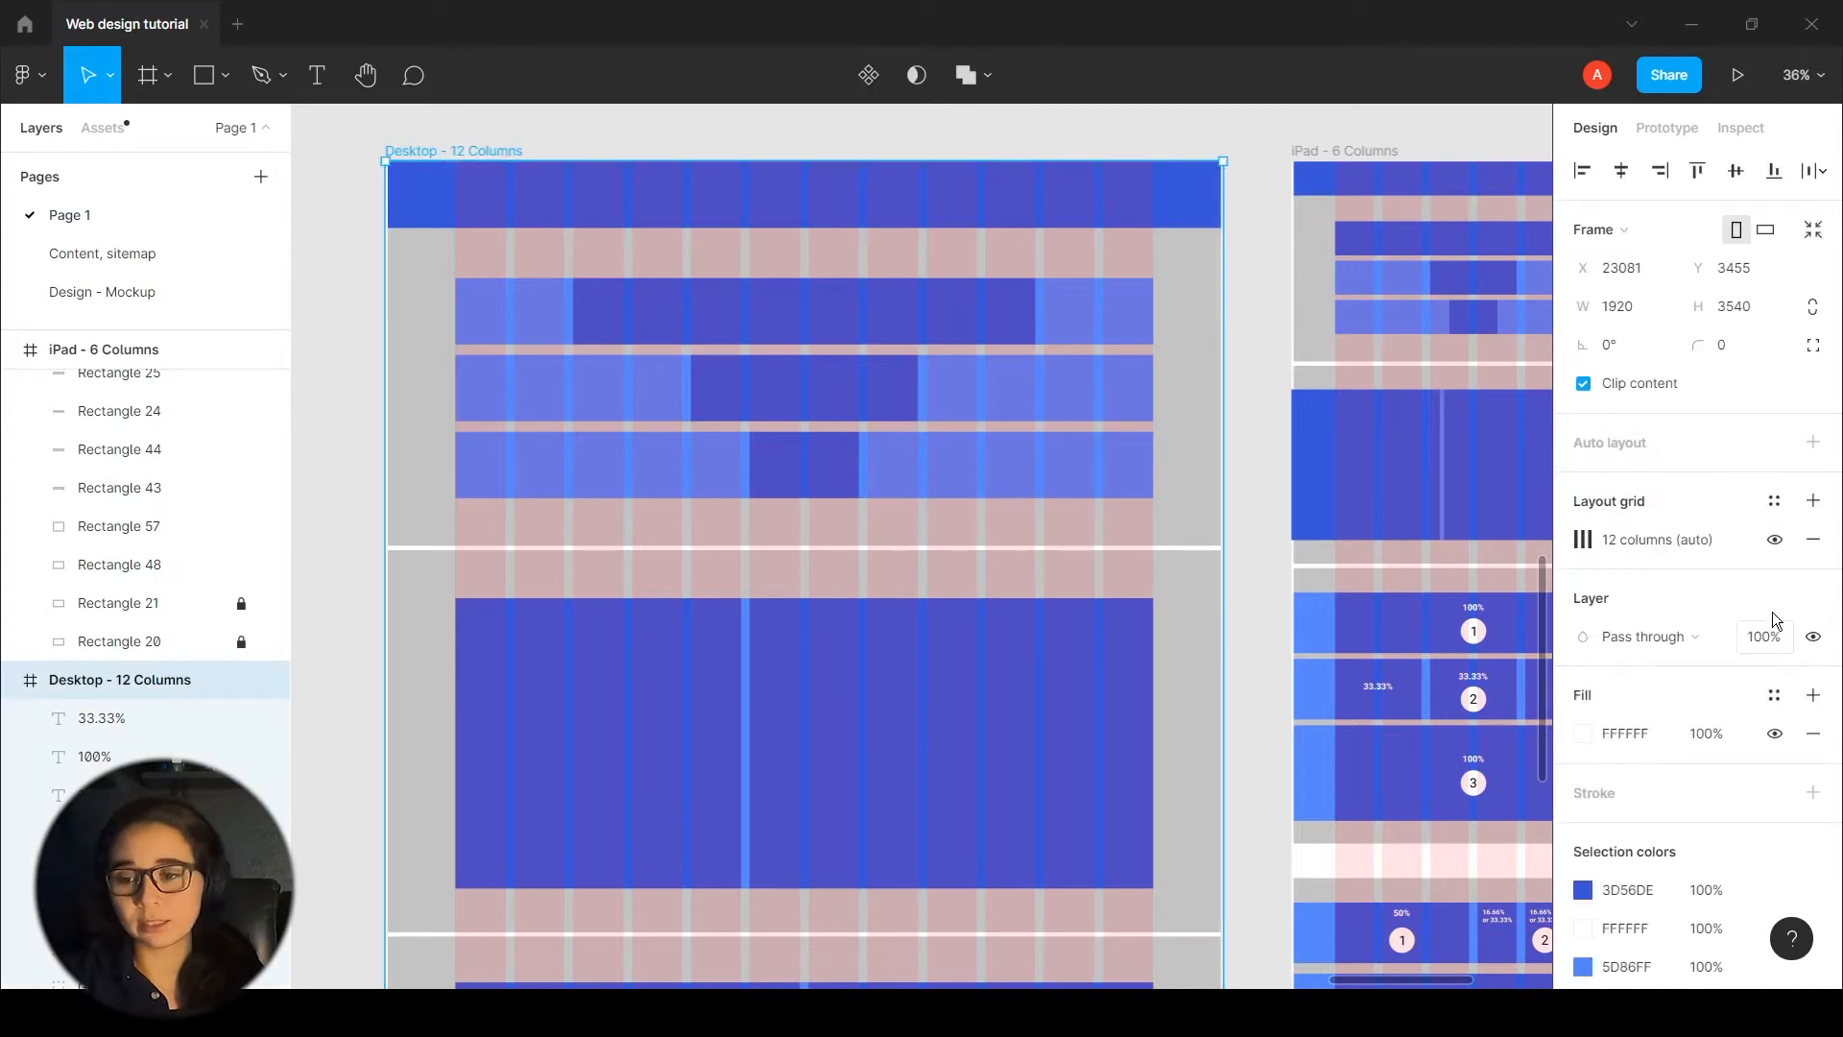
left_click(1583, 540)
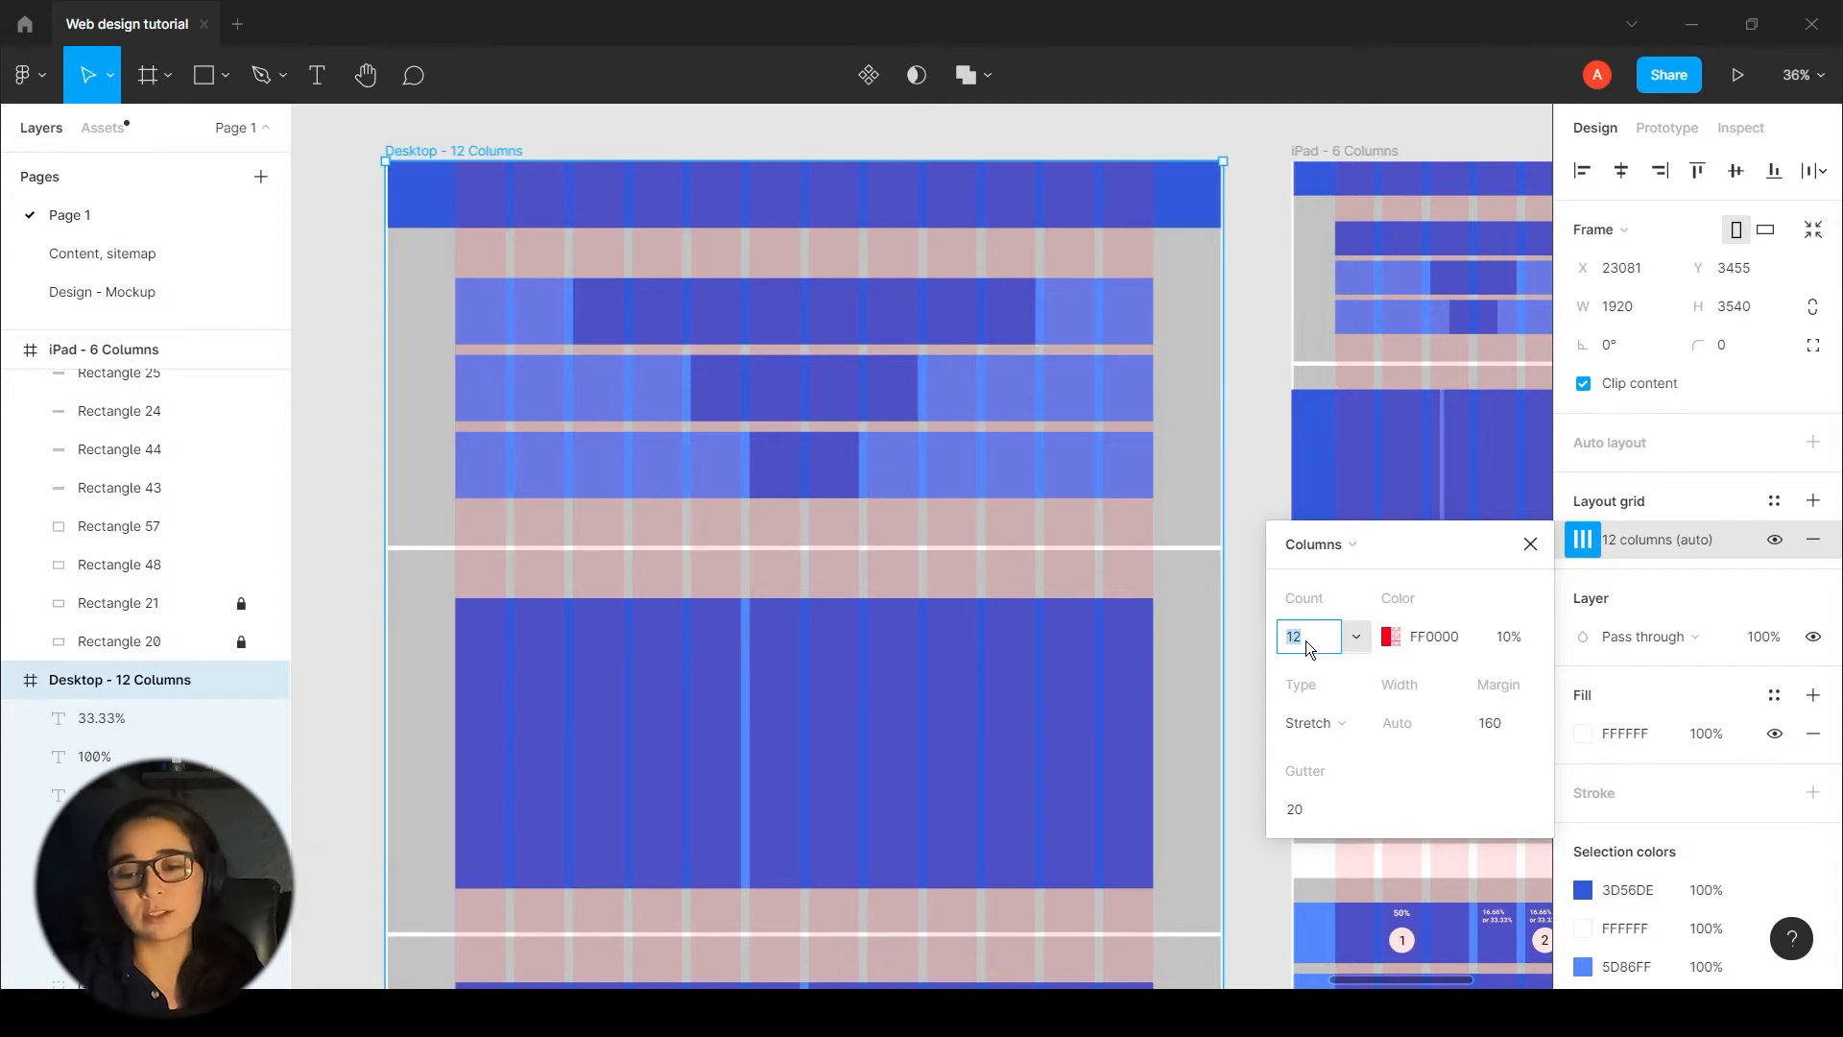
key("Return")
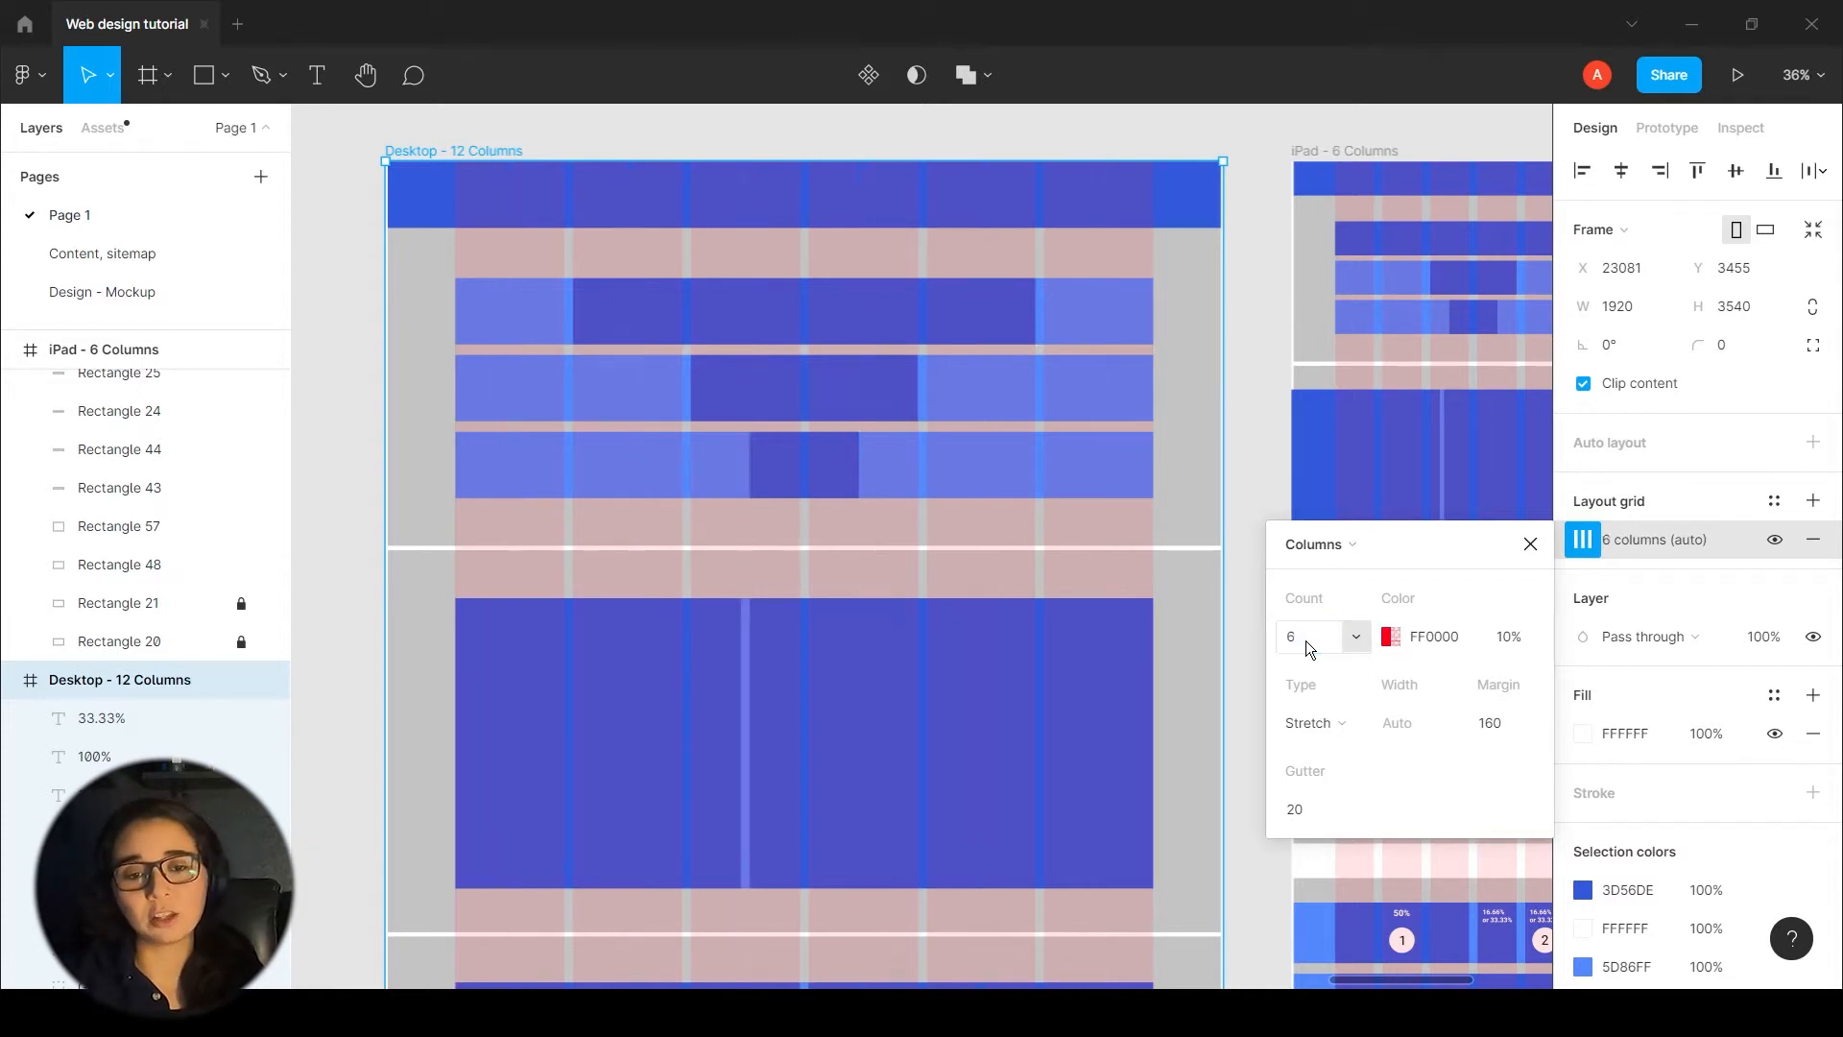
type("5")
key("Return")
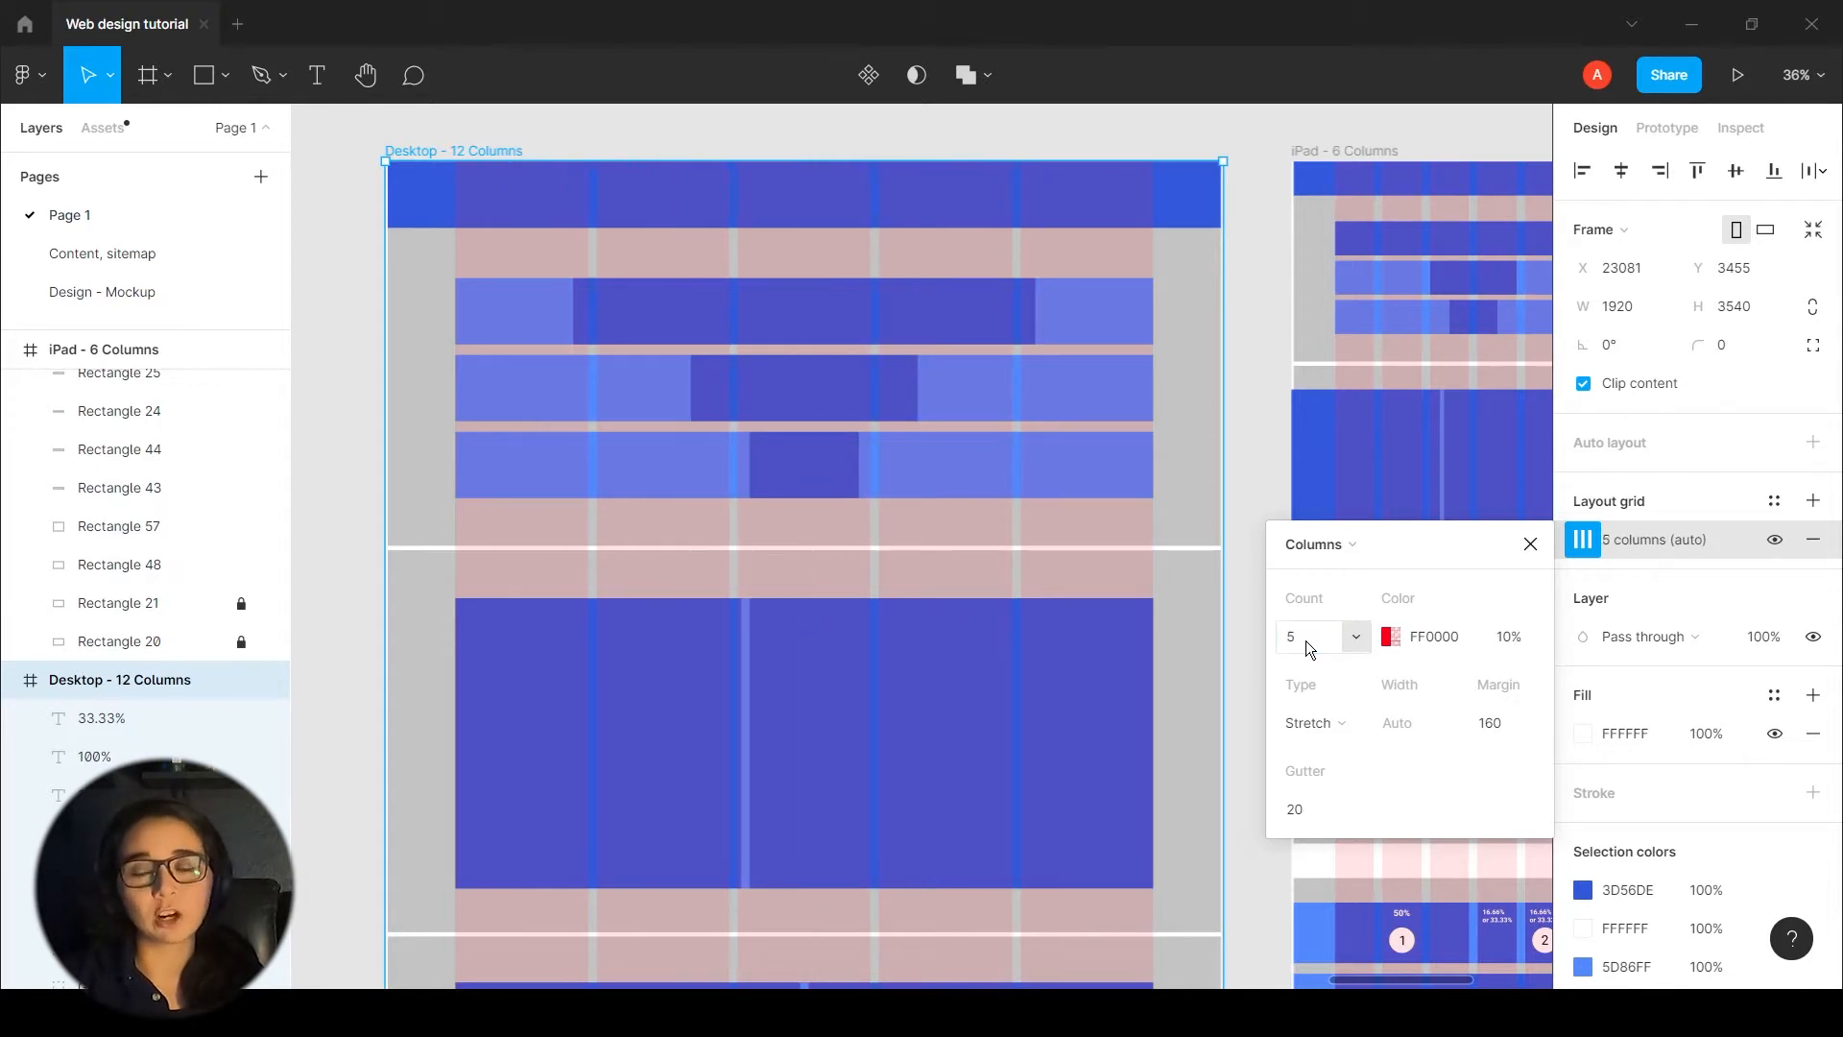
type("12")
key("Return")
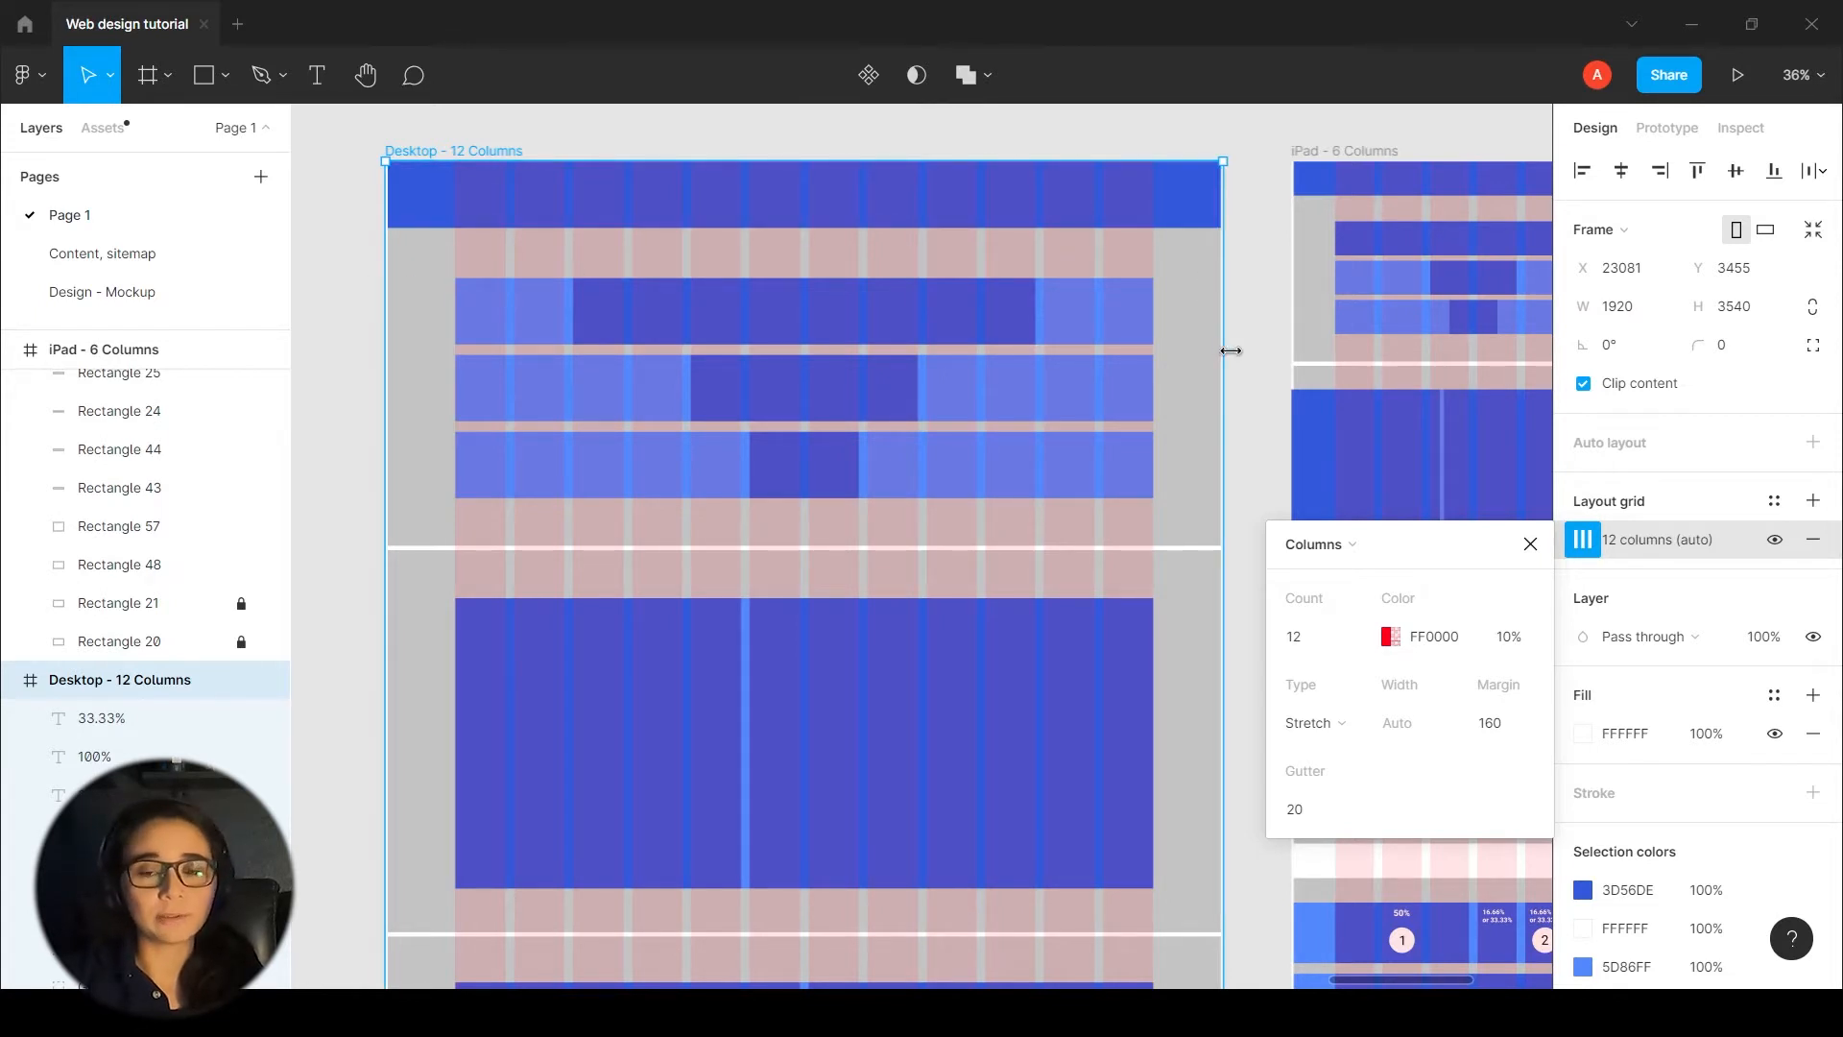
left_click(1263, 366)
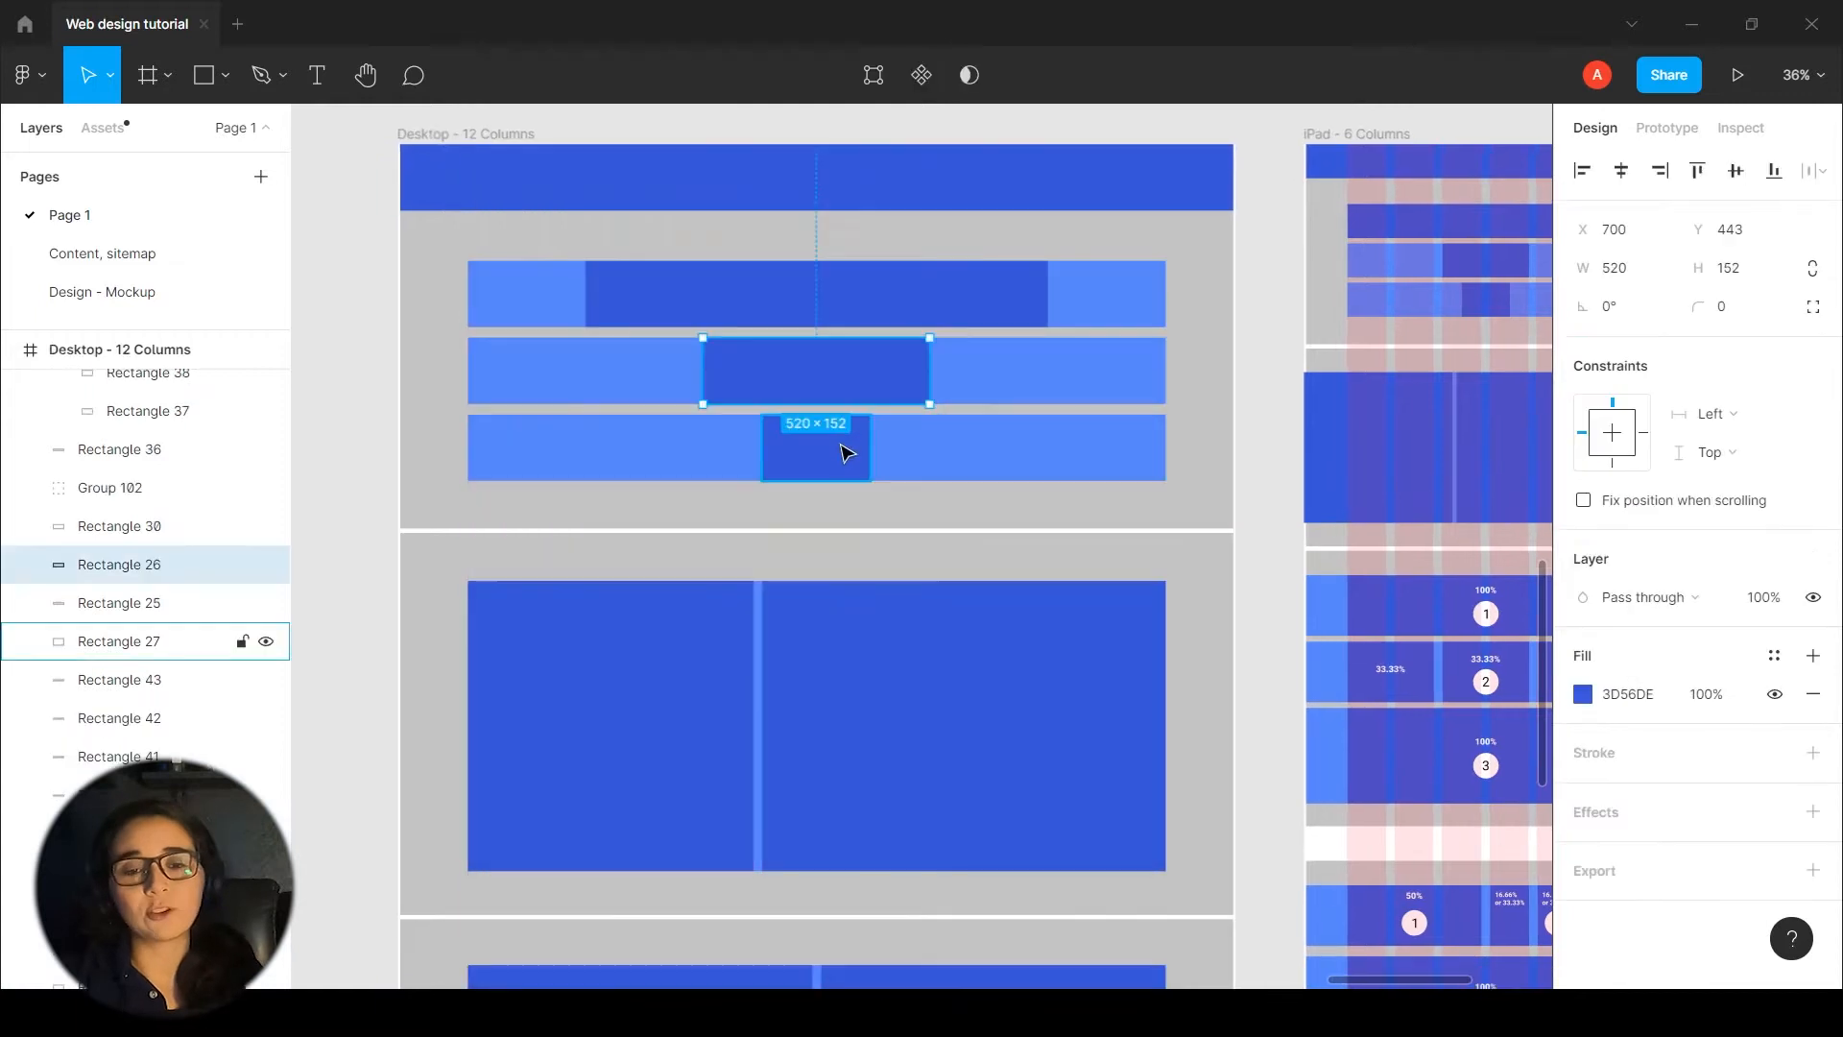
- Inspect the dark centred blocks in the Desktop frame's first section and the two blocks below with the layout grid hidden
left_click(844, 452)
left_click(894, 282)
left_click(957, 616)
left_click(700, 732)
left_click(882, 314)
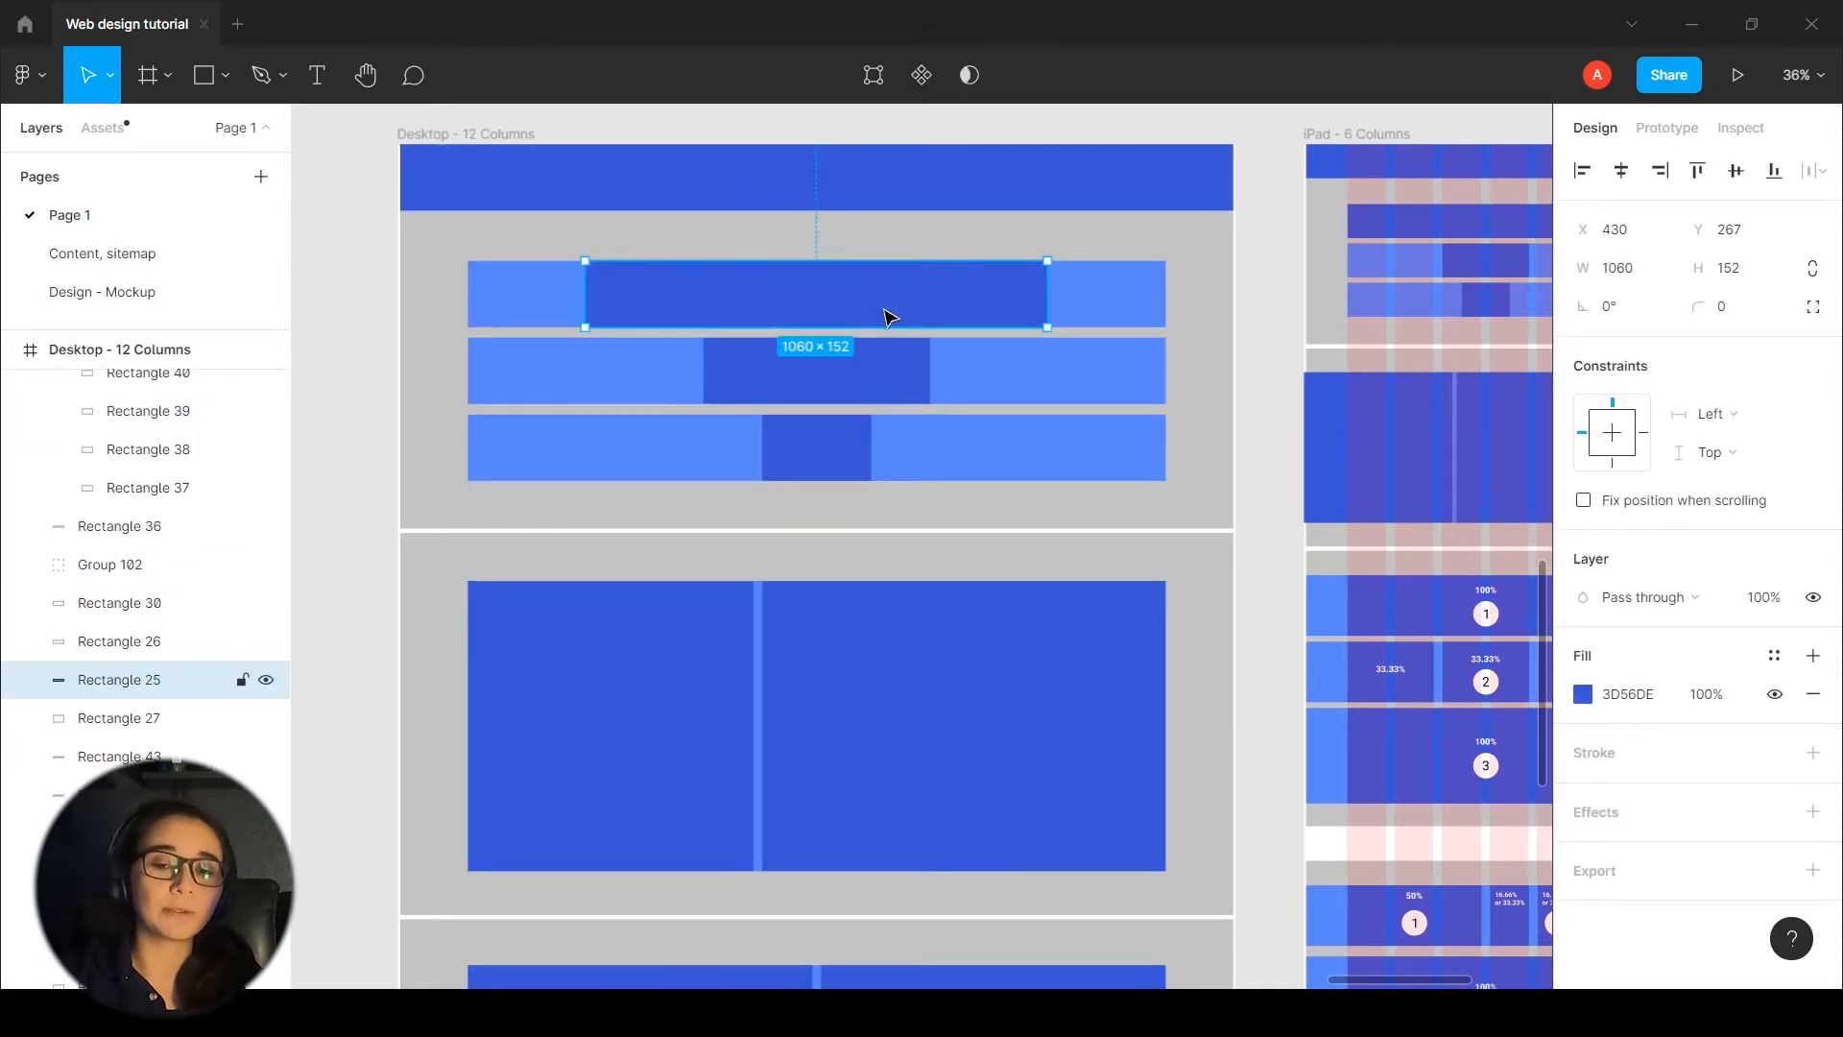
left_click(1296, 390)
scroll(1267, 391, "down", 1)
left_click(823, 261)
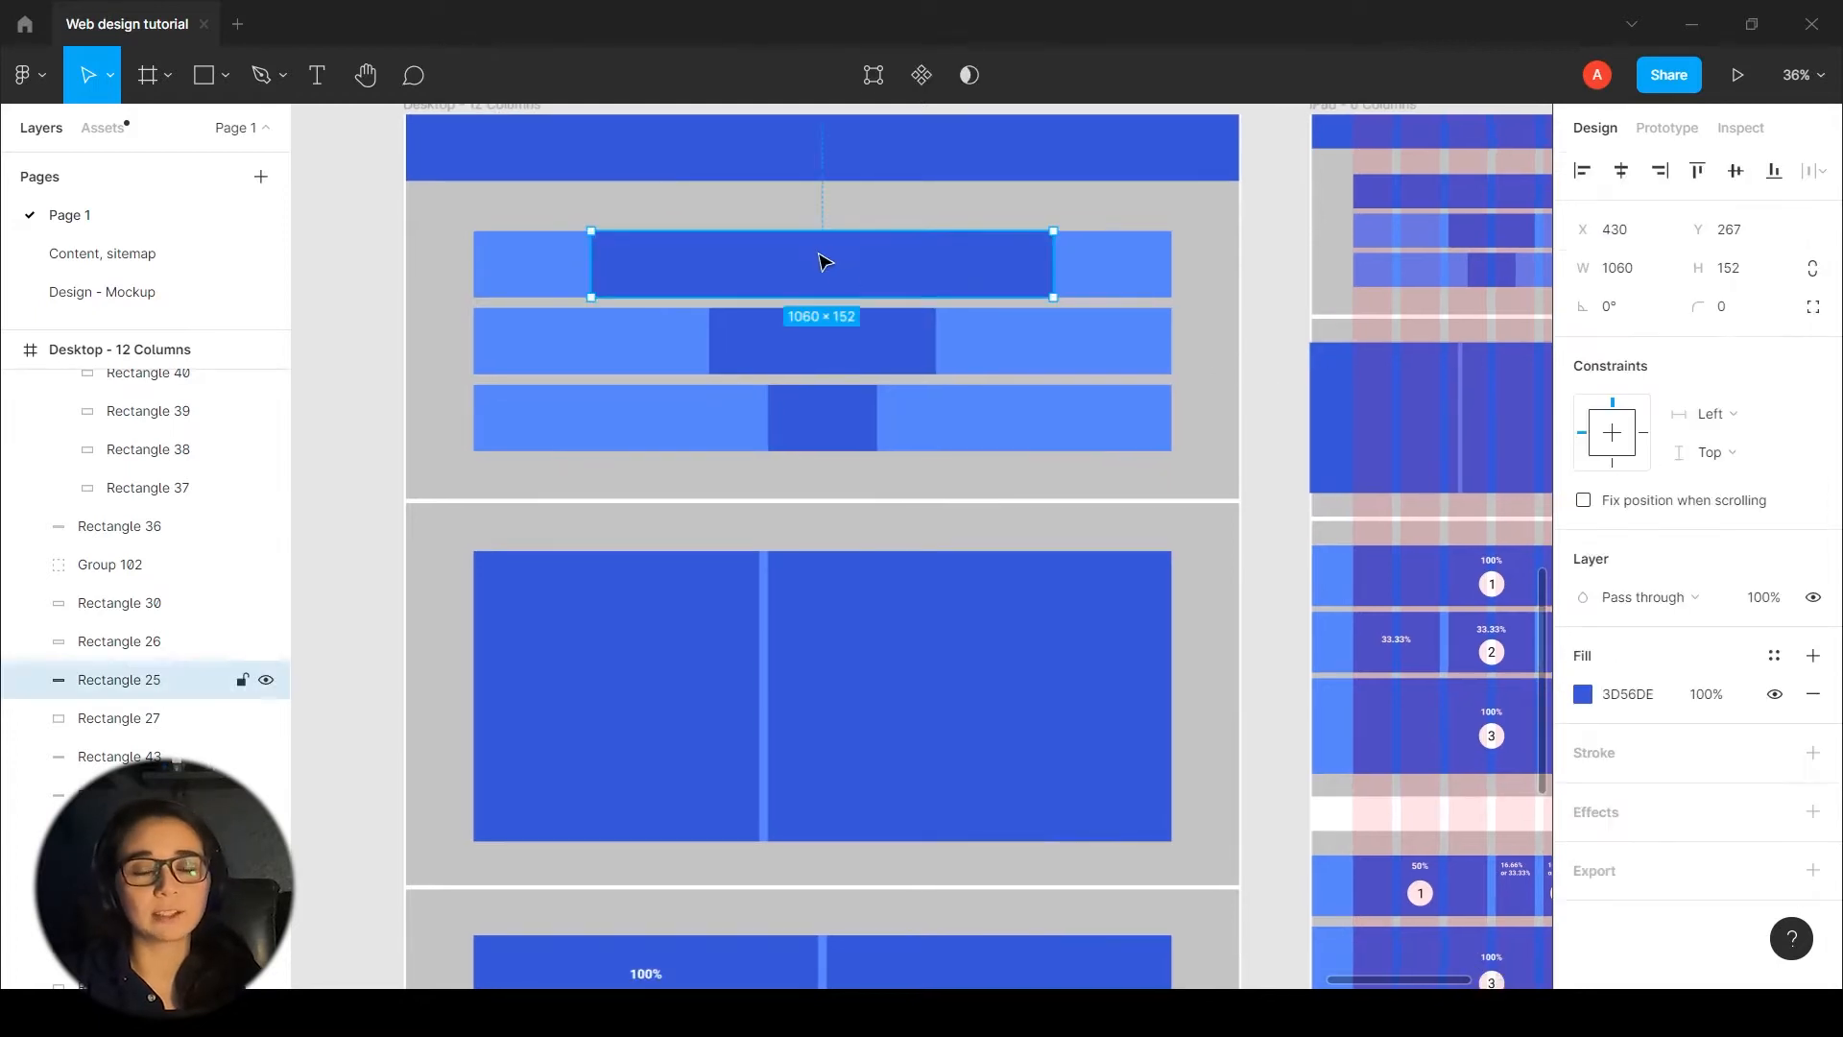
left_click(883, 346)
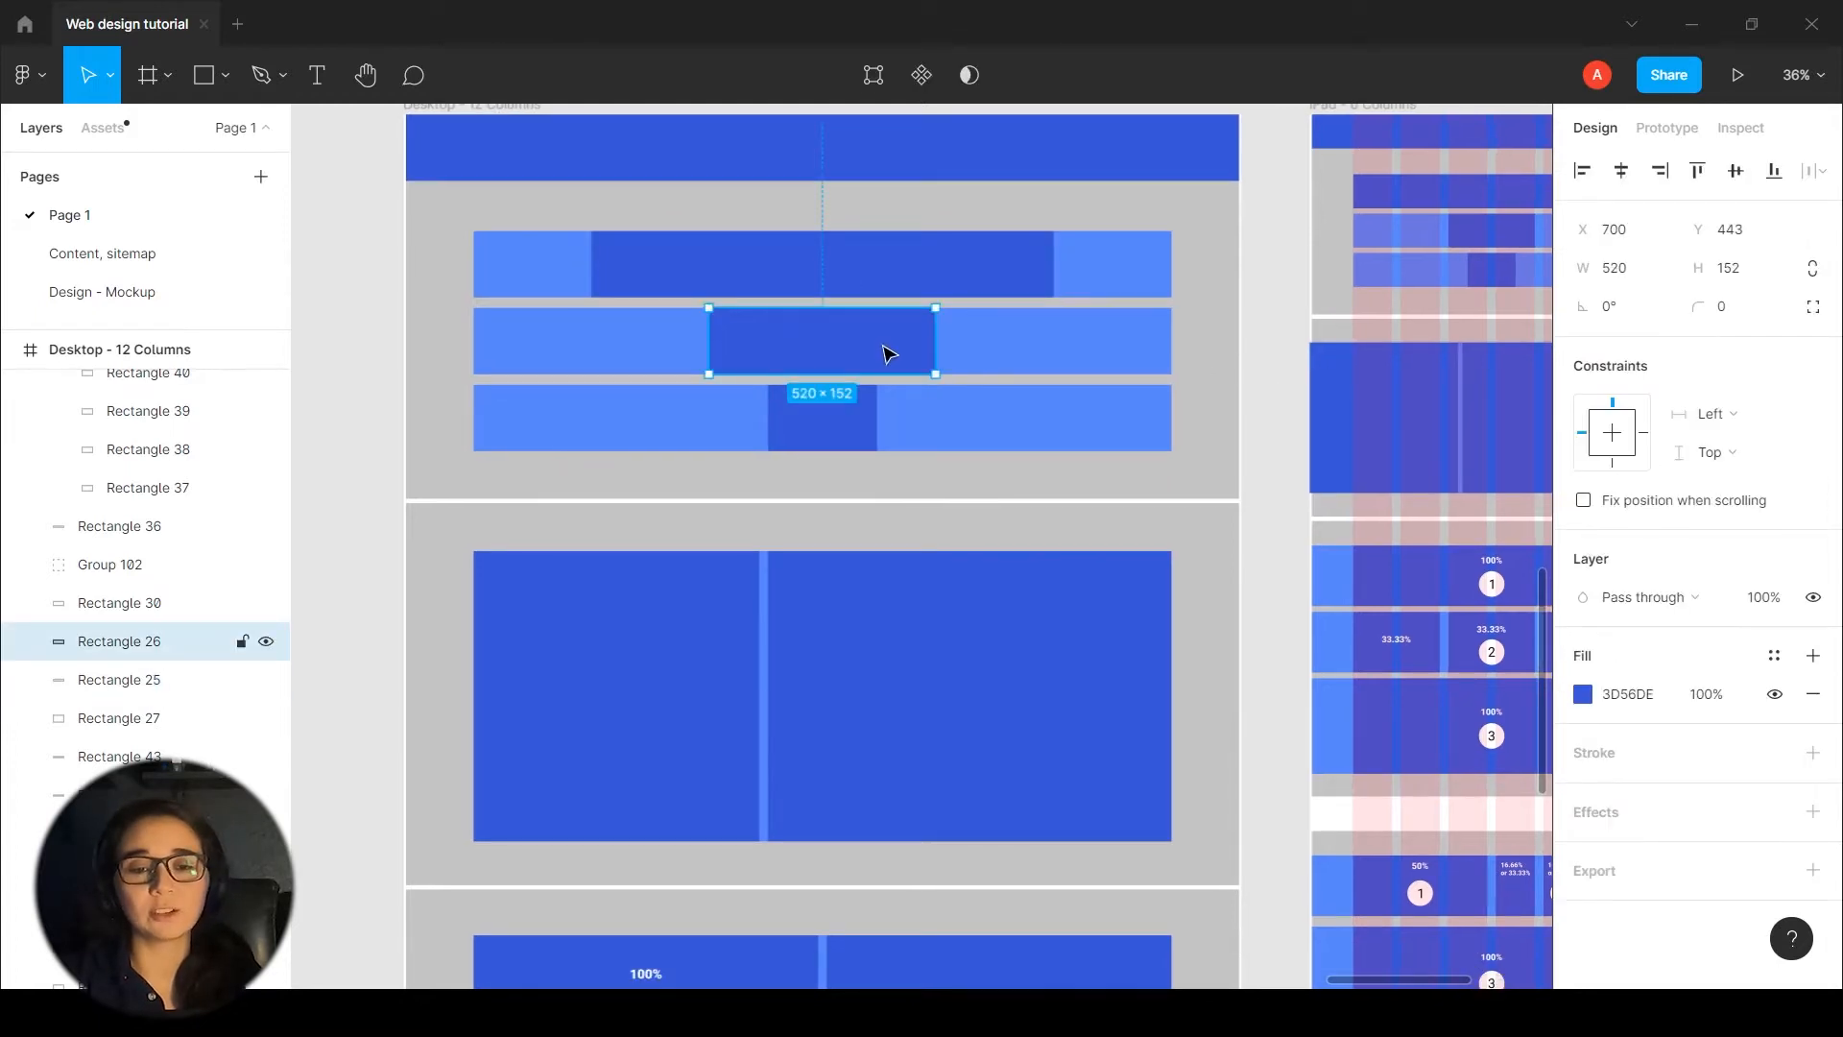
left_click(848, 444)
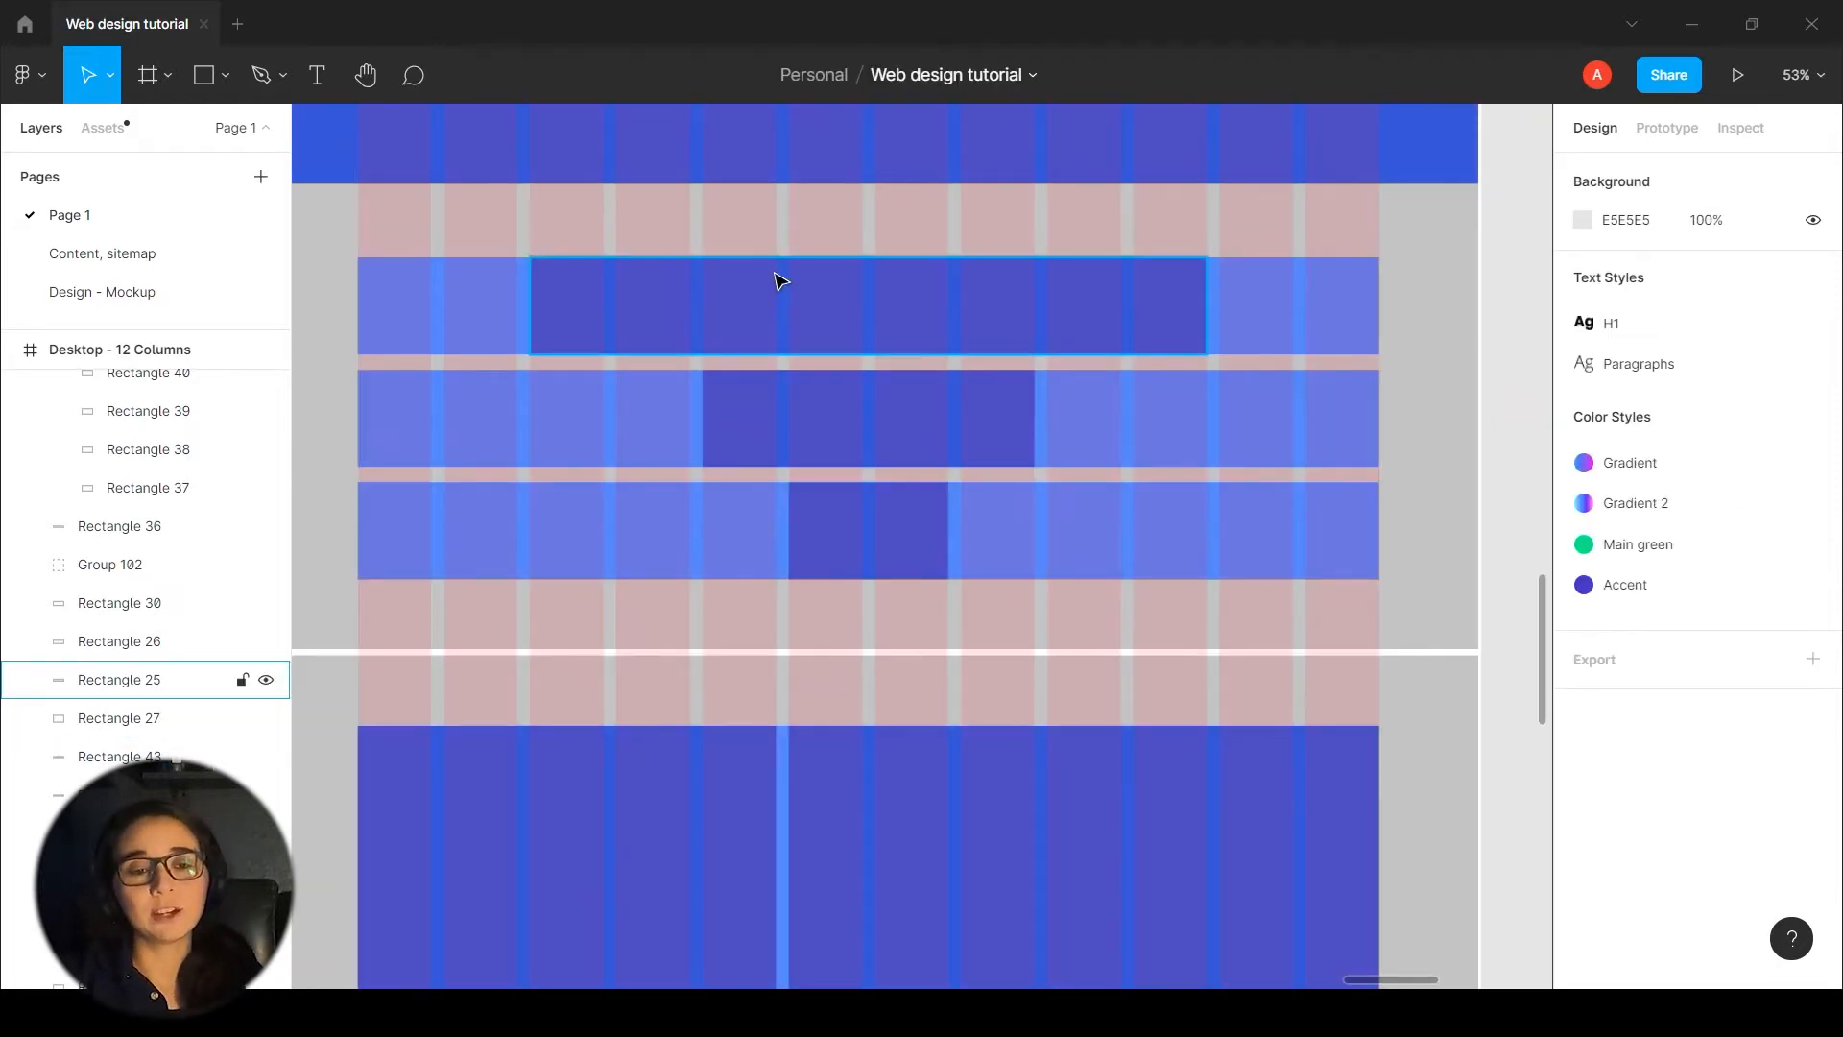
- Examine how the first section's full-width row and its dark centred block line up with the 12-column grid
scroll(778, 280, "down", 2)
scroll(790, 313, "up", 1)
scroll(1445, 355, "up", 1)
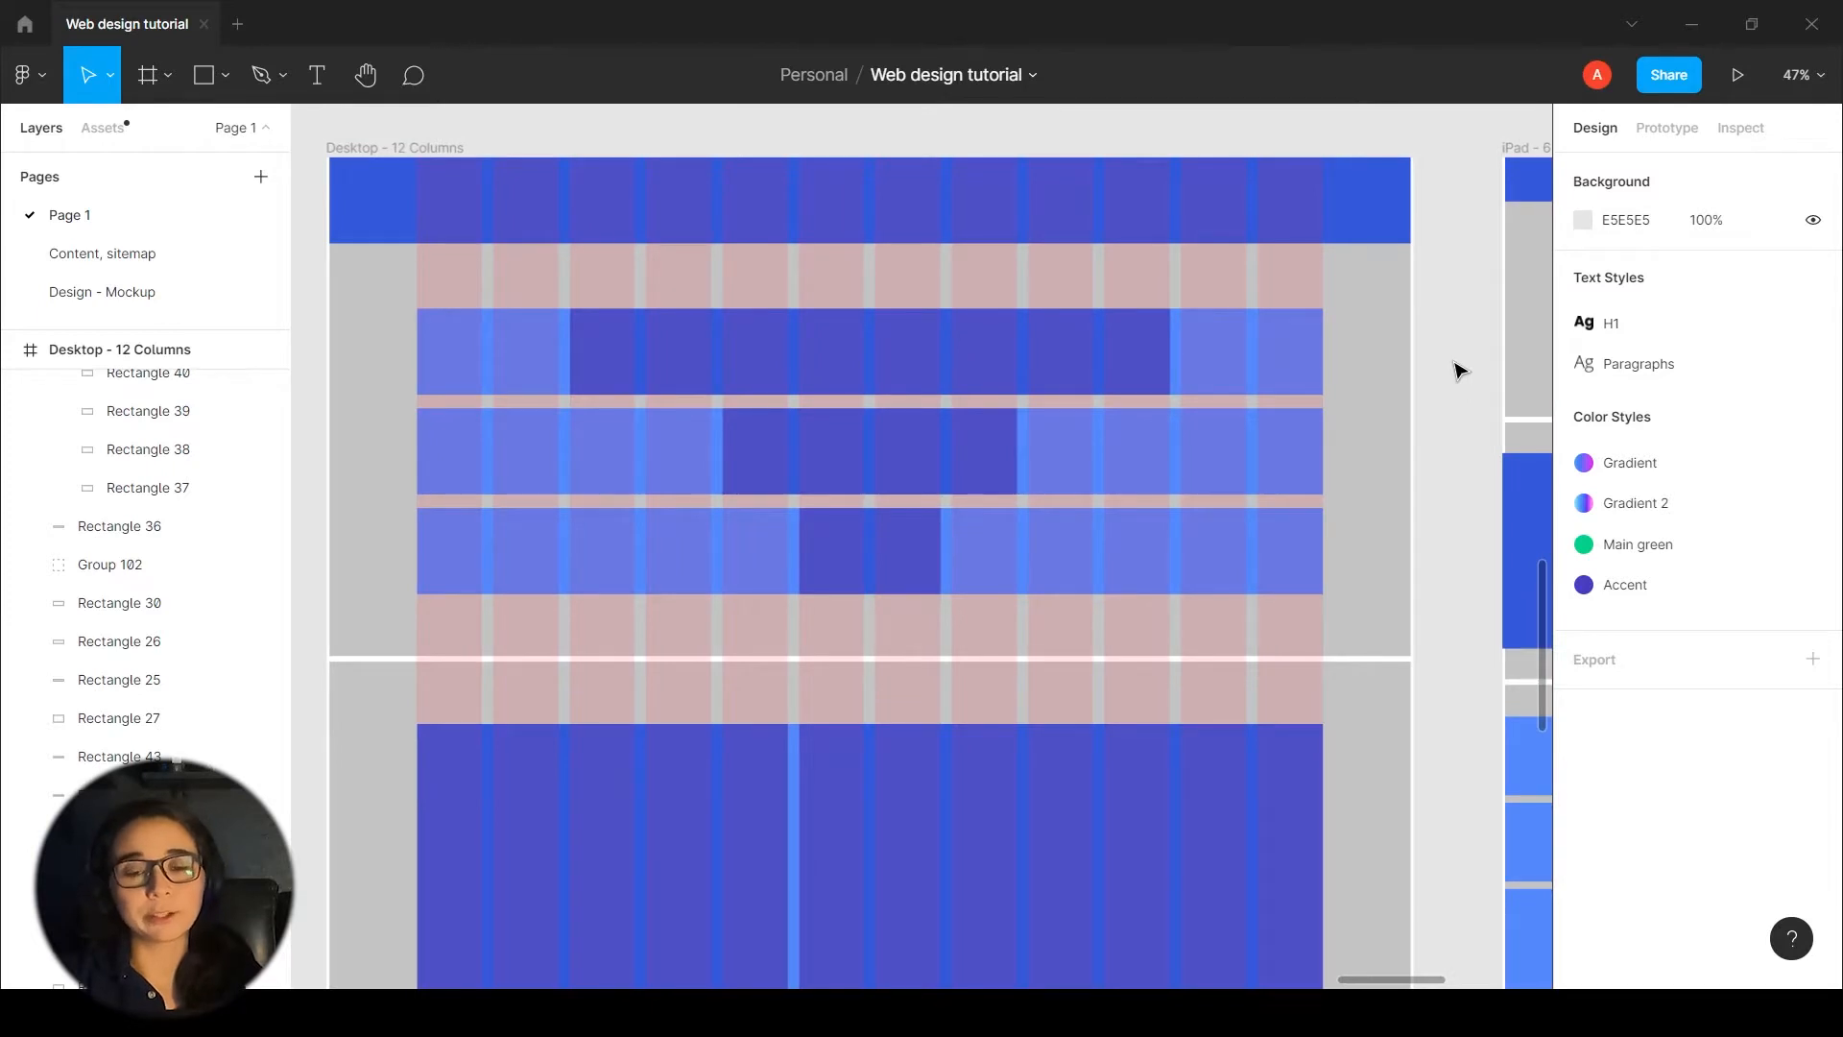
scroll(607, 351, "down", 1)
left_click(606, 351)
left_click(464, 353)
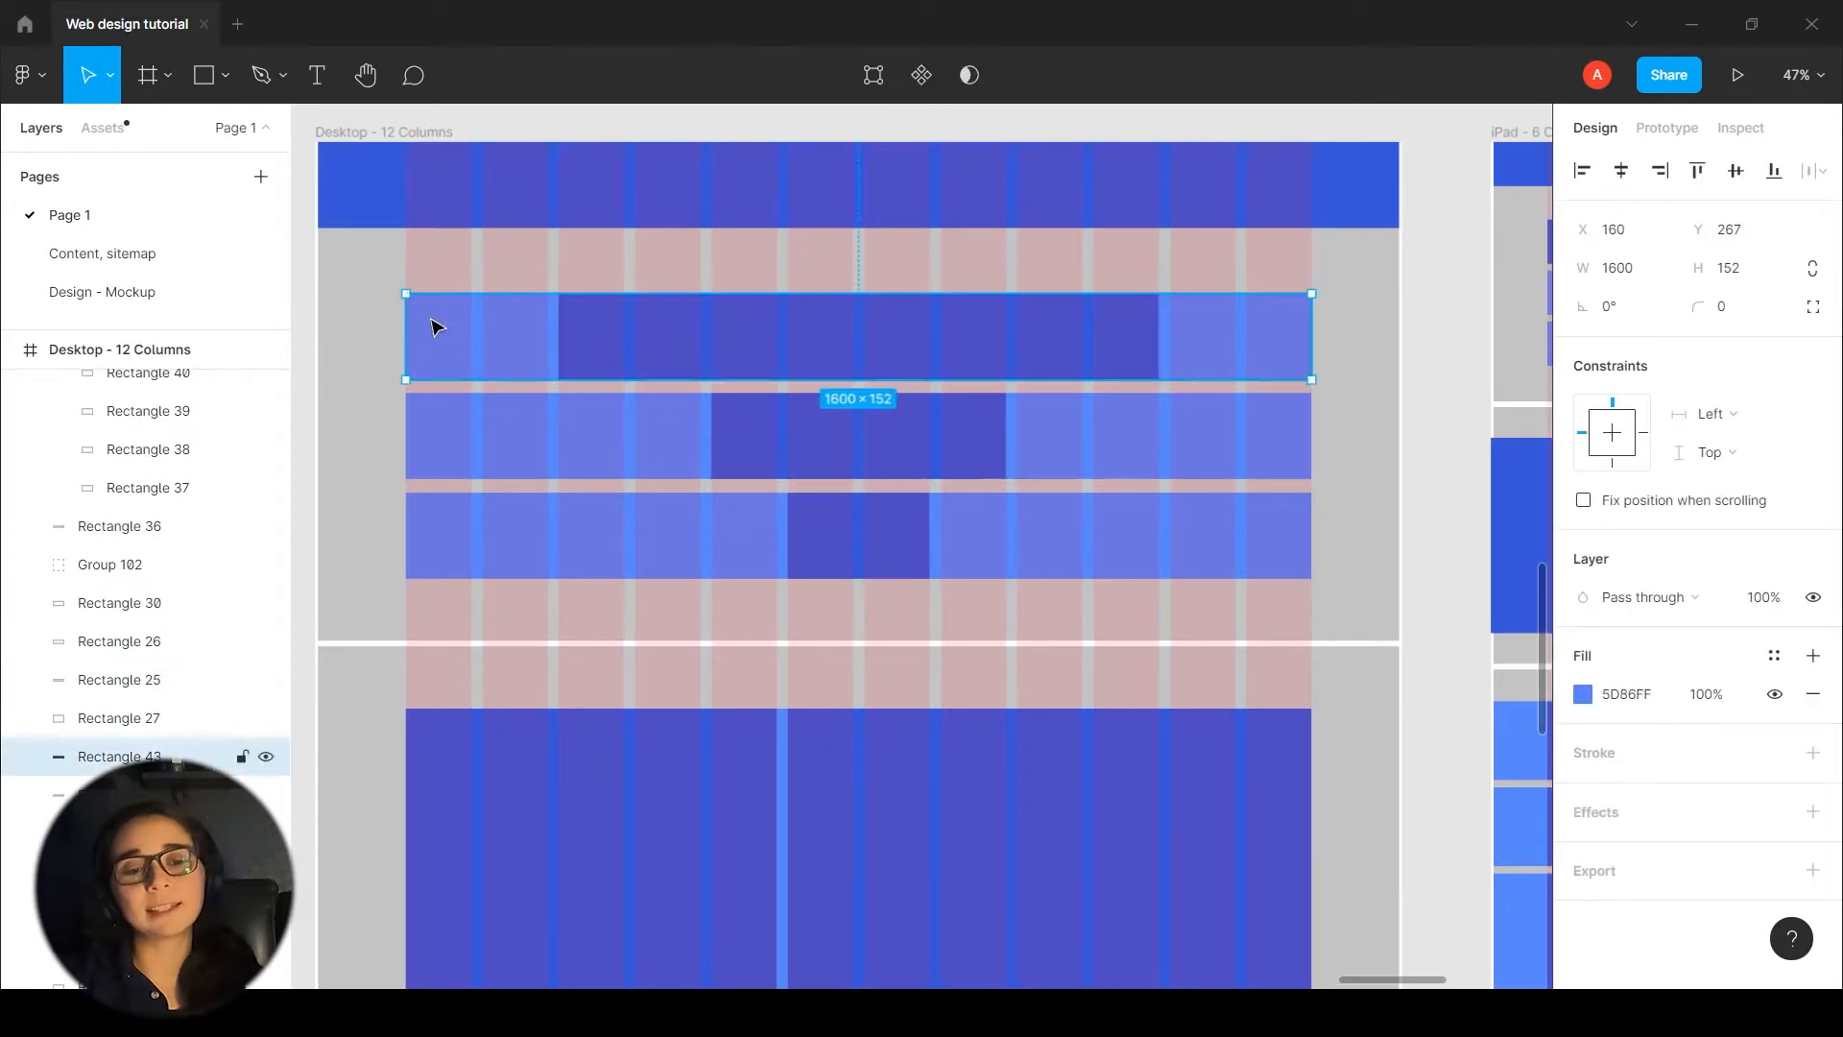
left_click(455, 264)
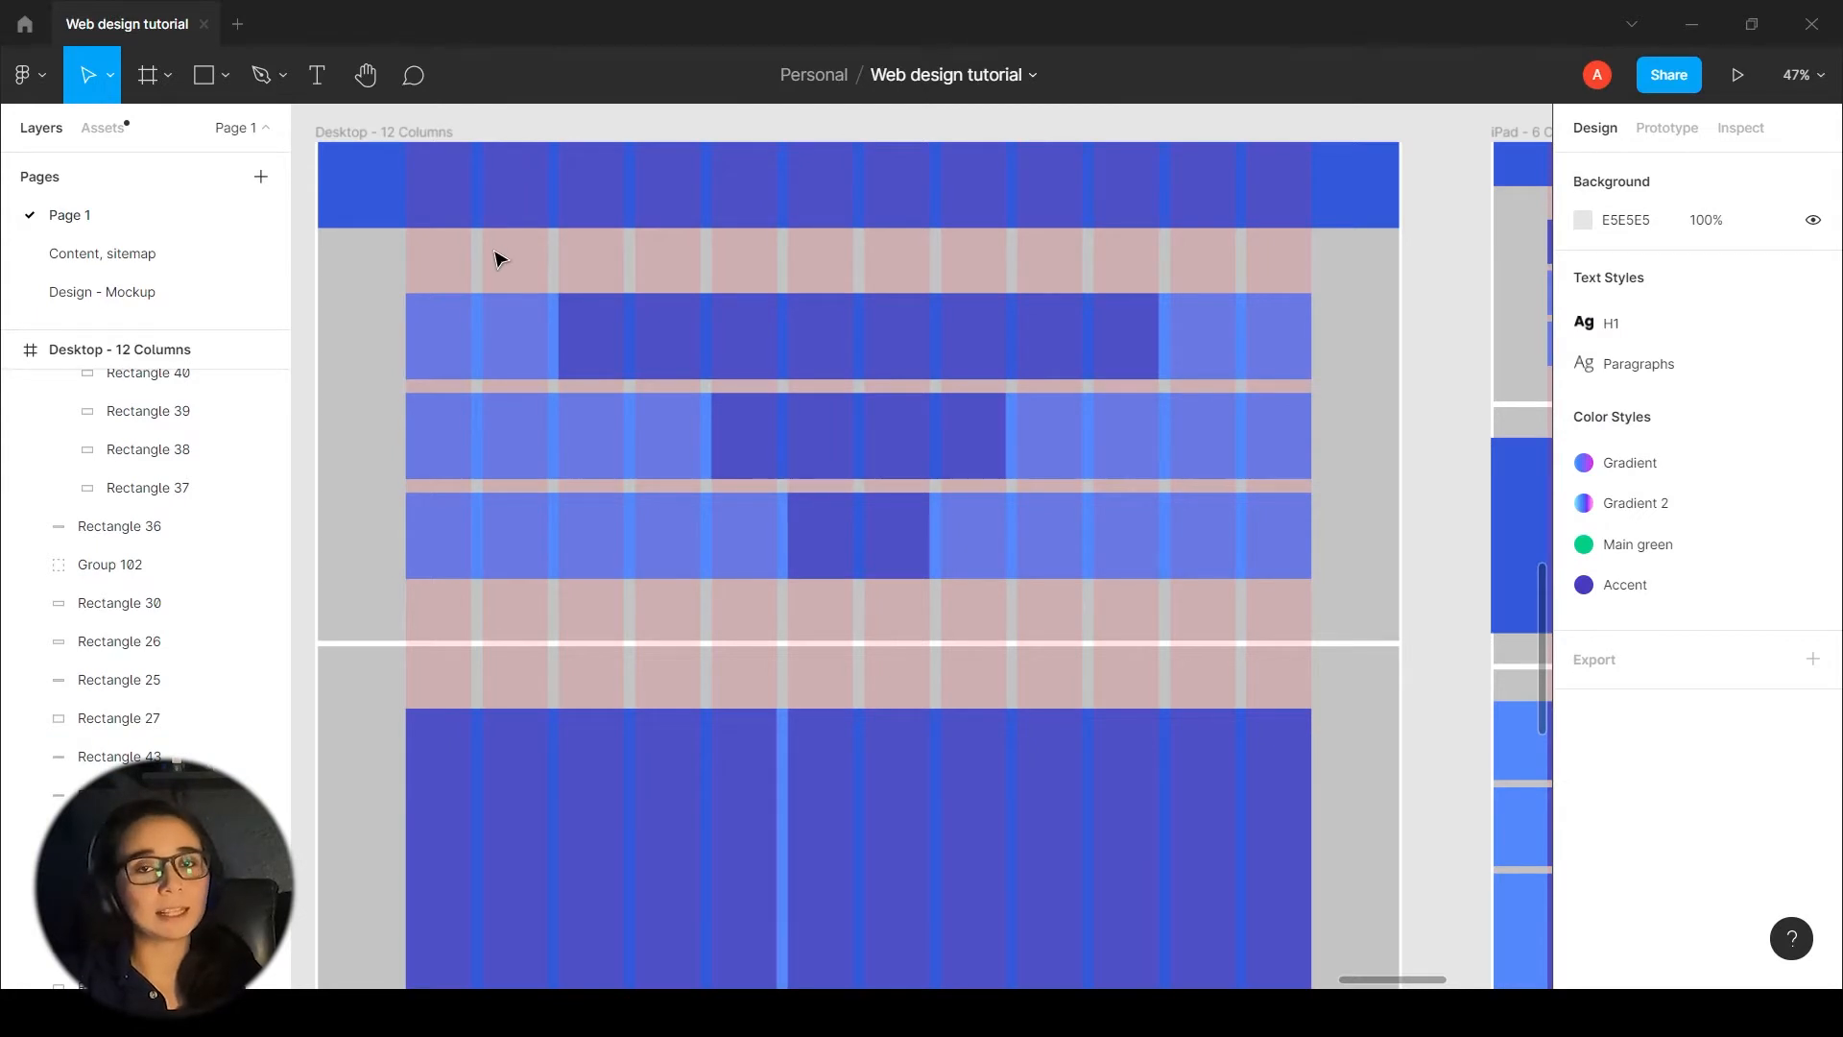
left_click(630, 345)
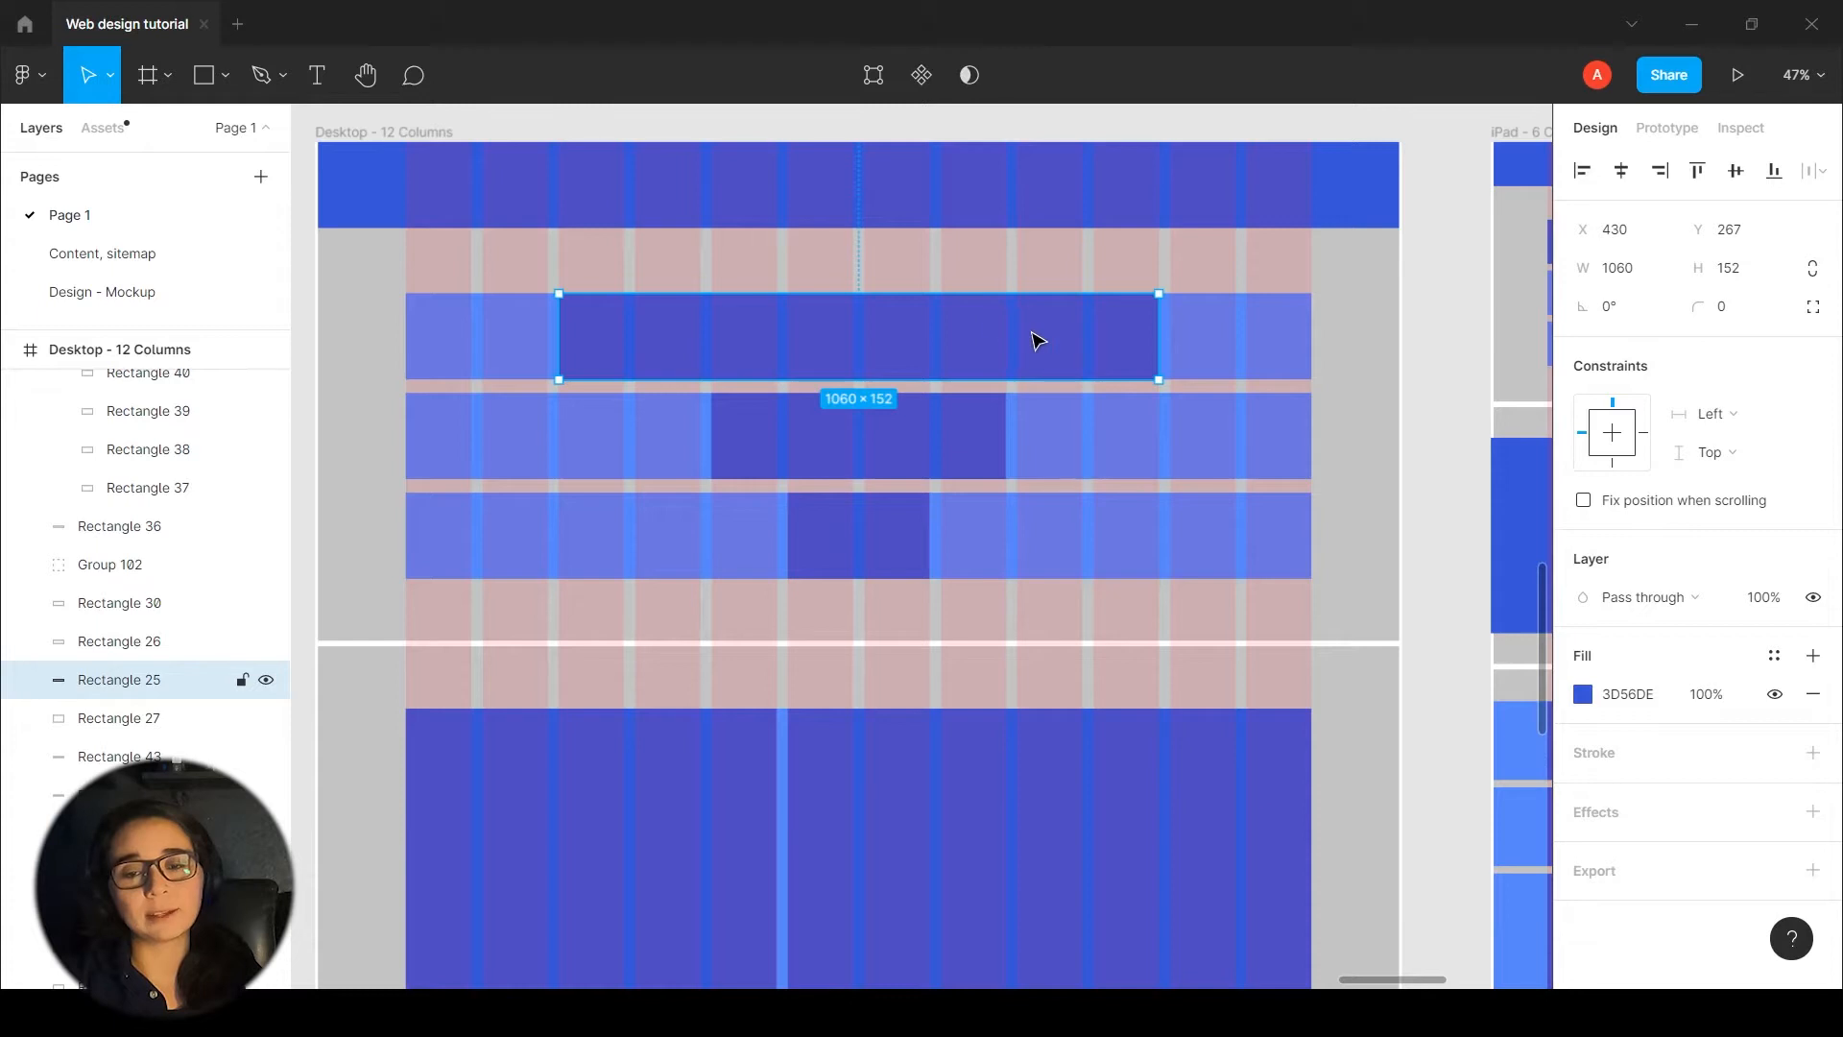
left_click(1361, 371)
scroll(1361, 394, "down", 1)
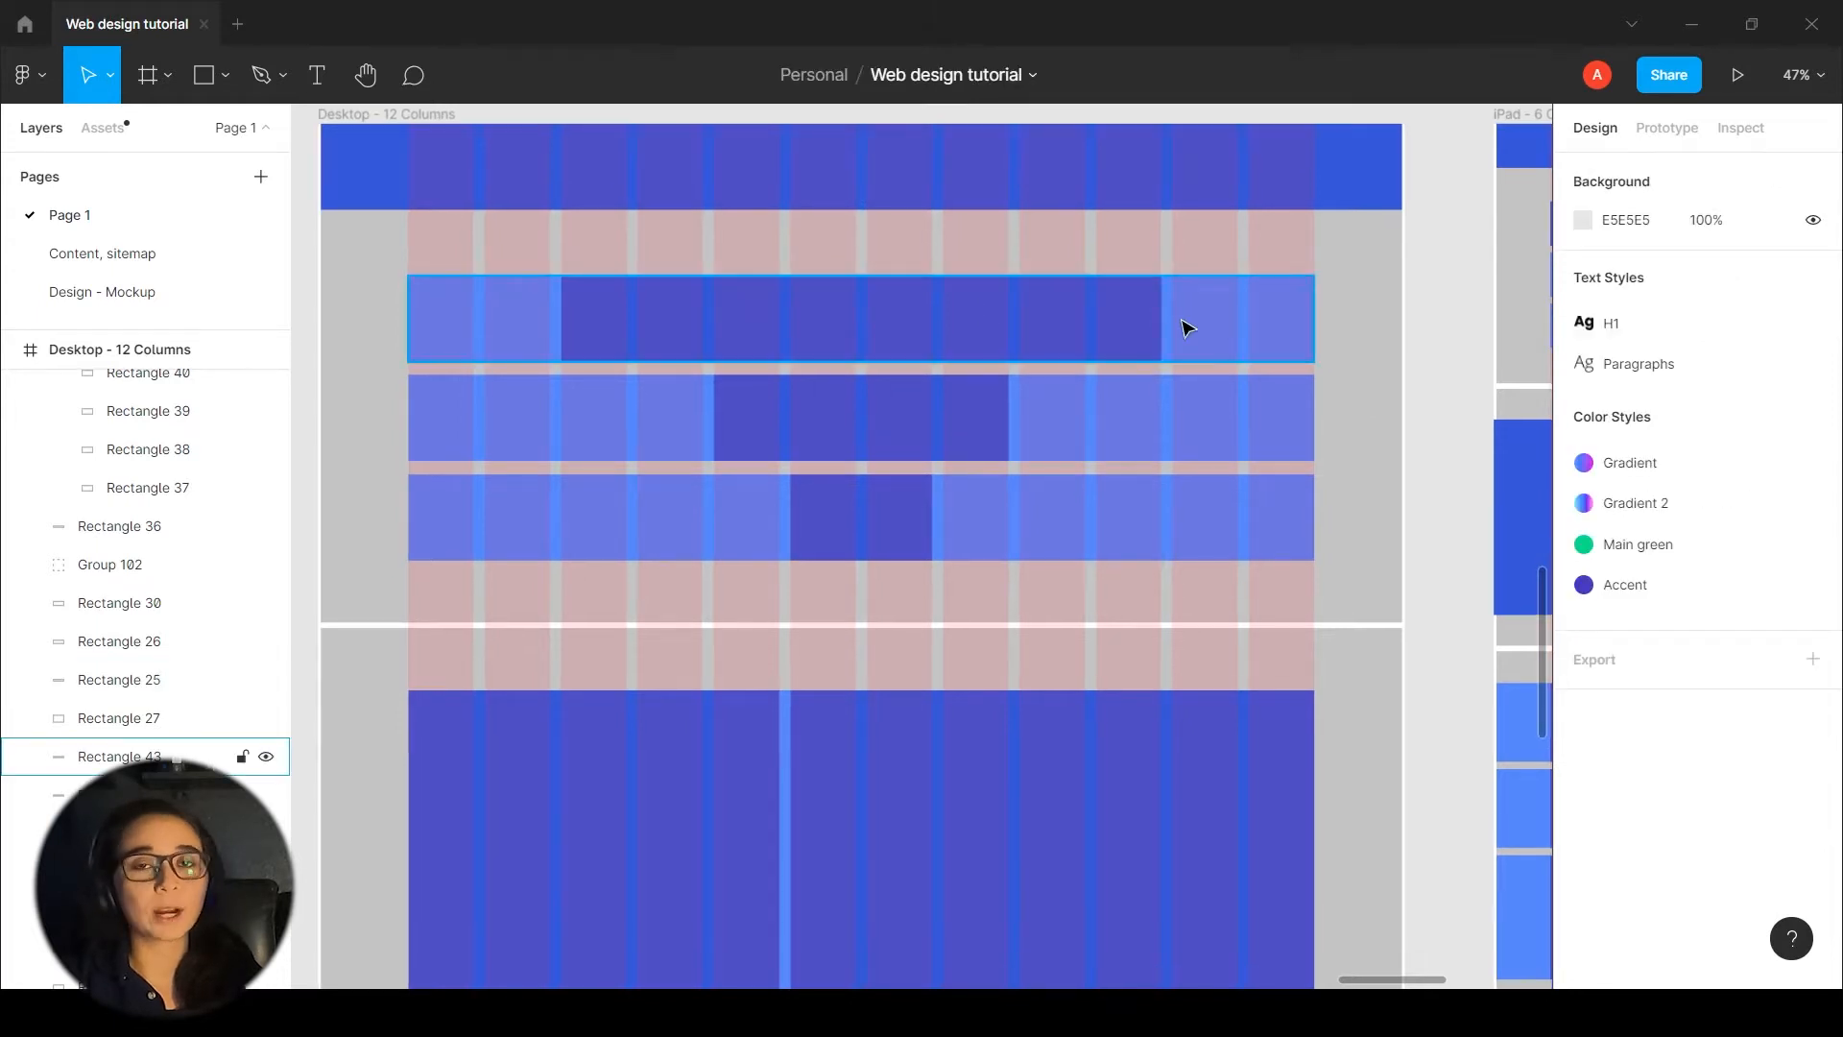
left_click(682, 338)
left_click(1440, 411)
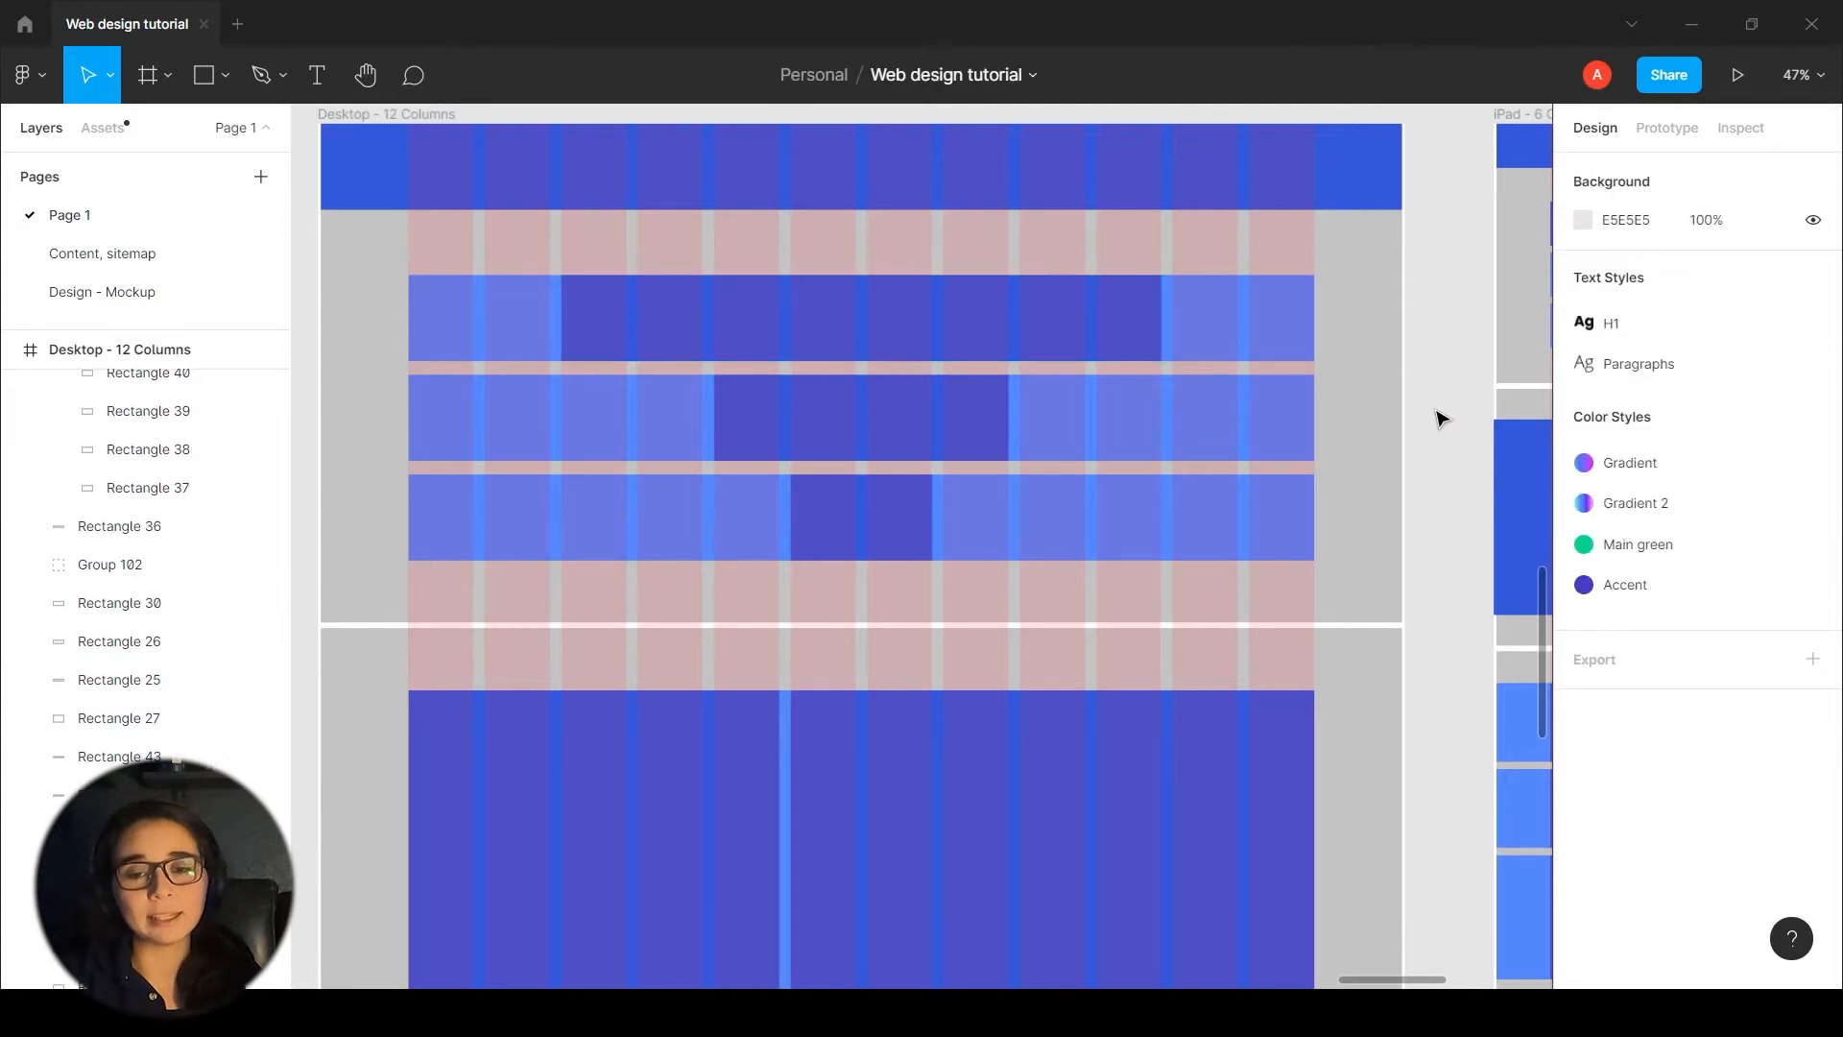
- Examine the Desktop frame's second section and the gutter between its two large blocks against the column grid
scroll(1416, 408, "down", 2)
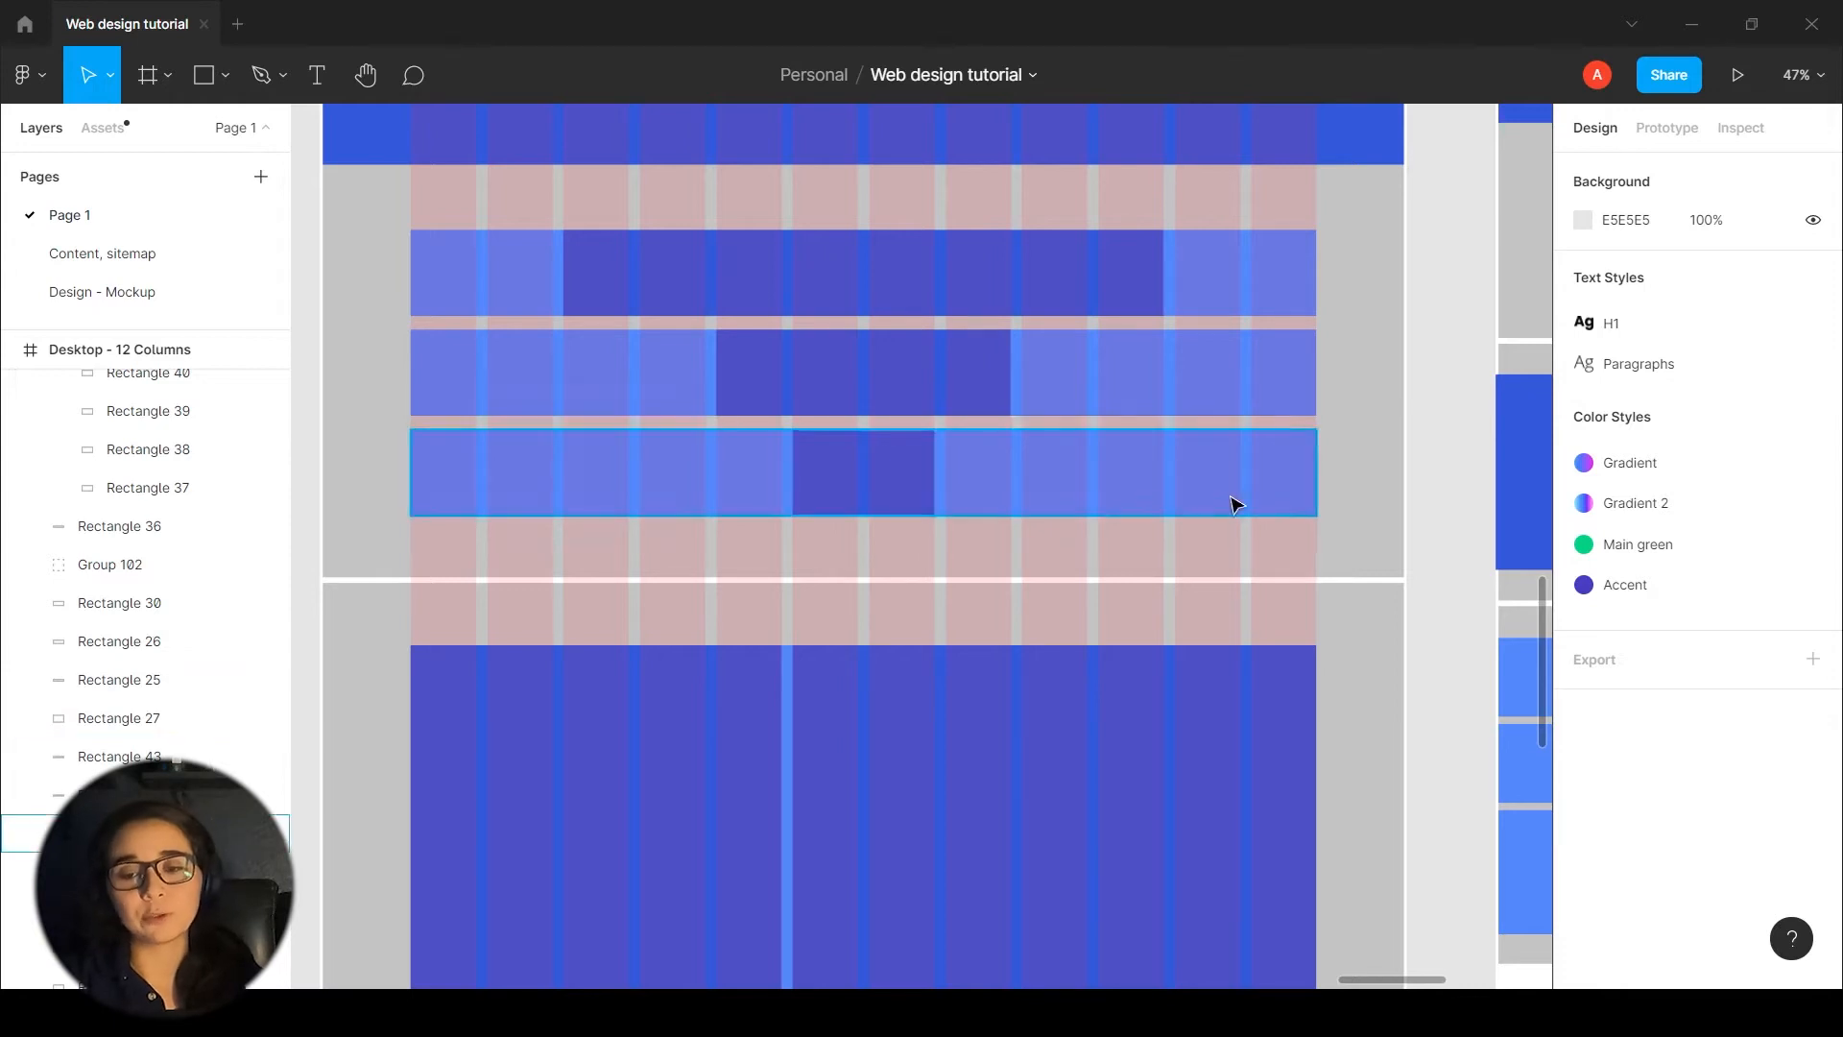
scroll(1451, 362, "up", 2)
scroll(1445, 383, "down", 3)
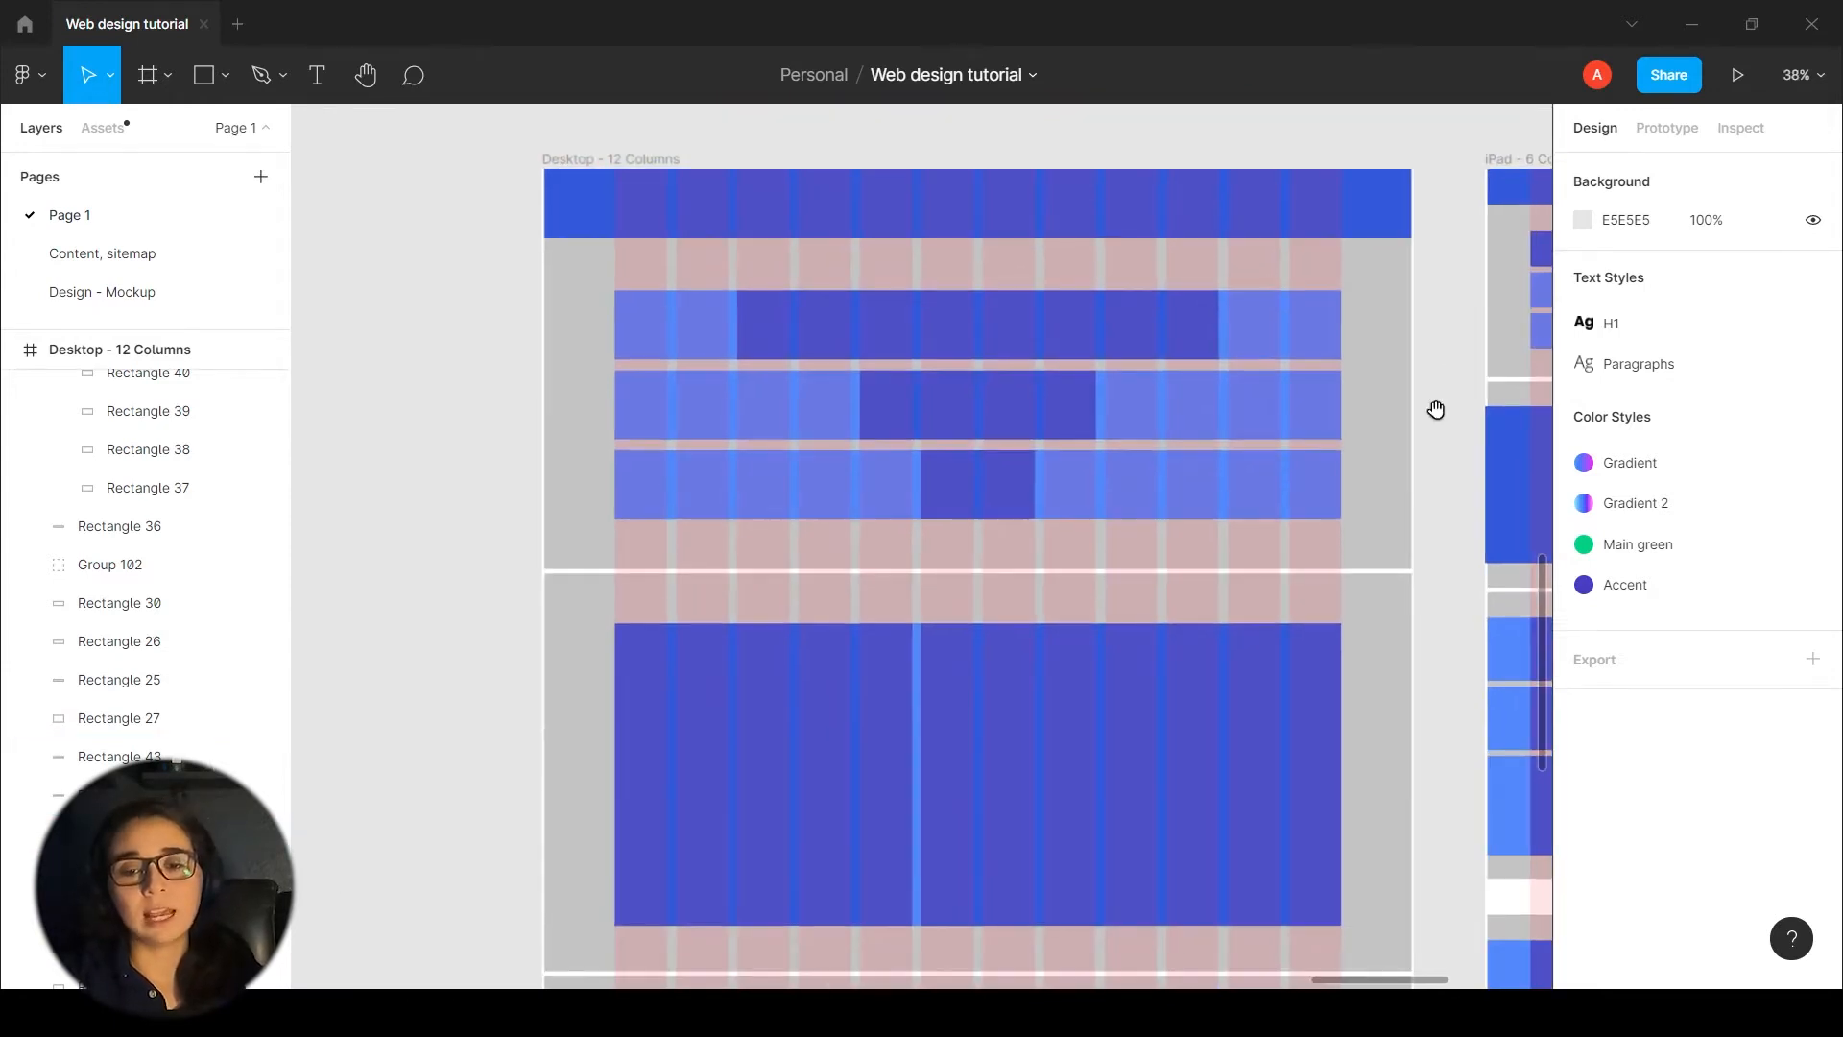
scroll(1398, 422, "down", 5)
scroll(1369, 378, "down", 4)
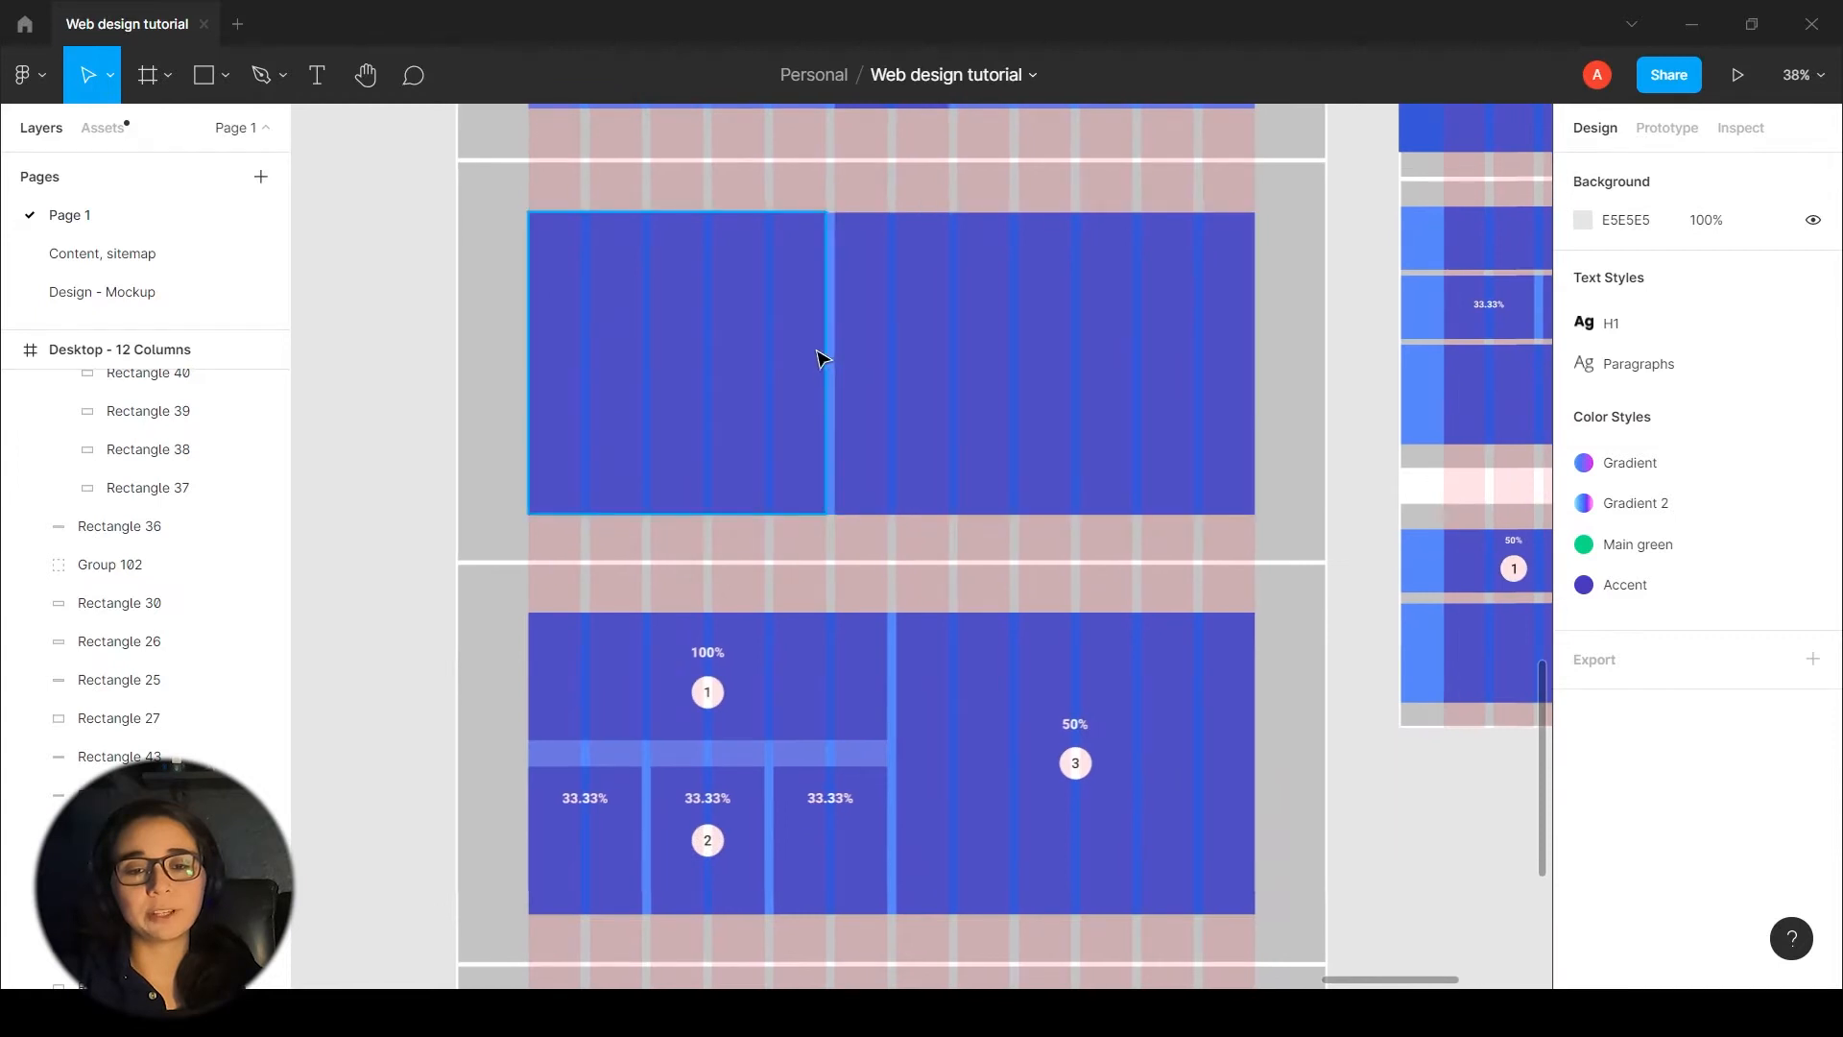
scroll(817, 351, "up", 2)
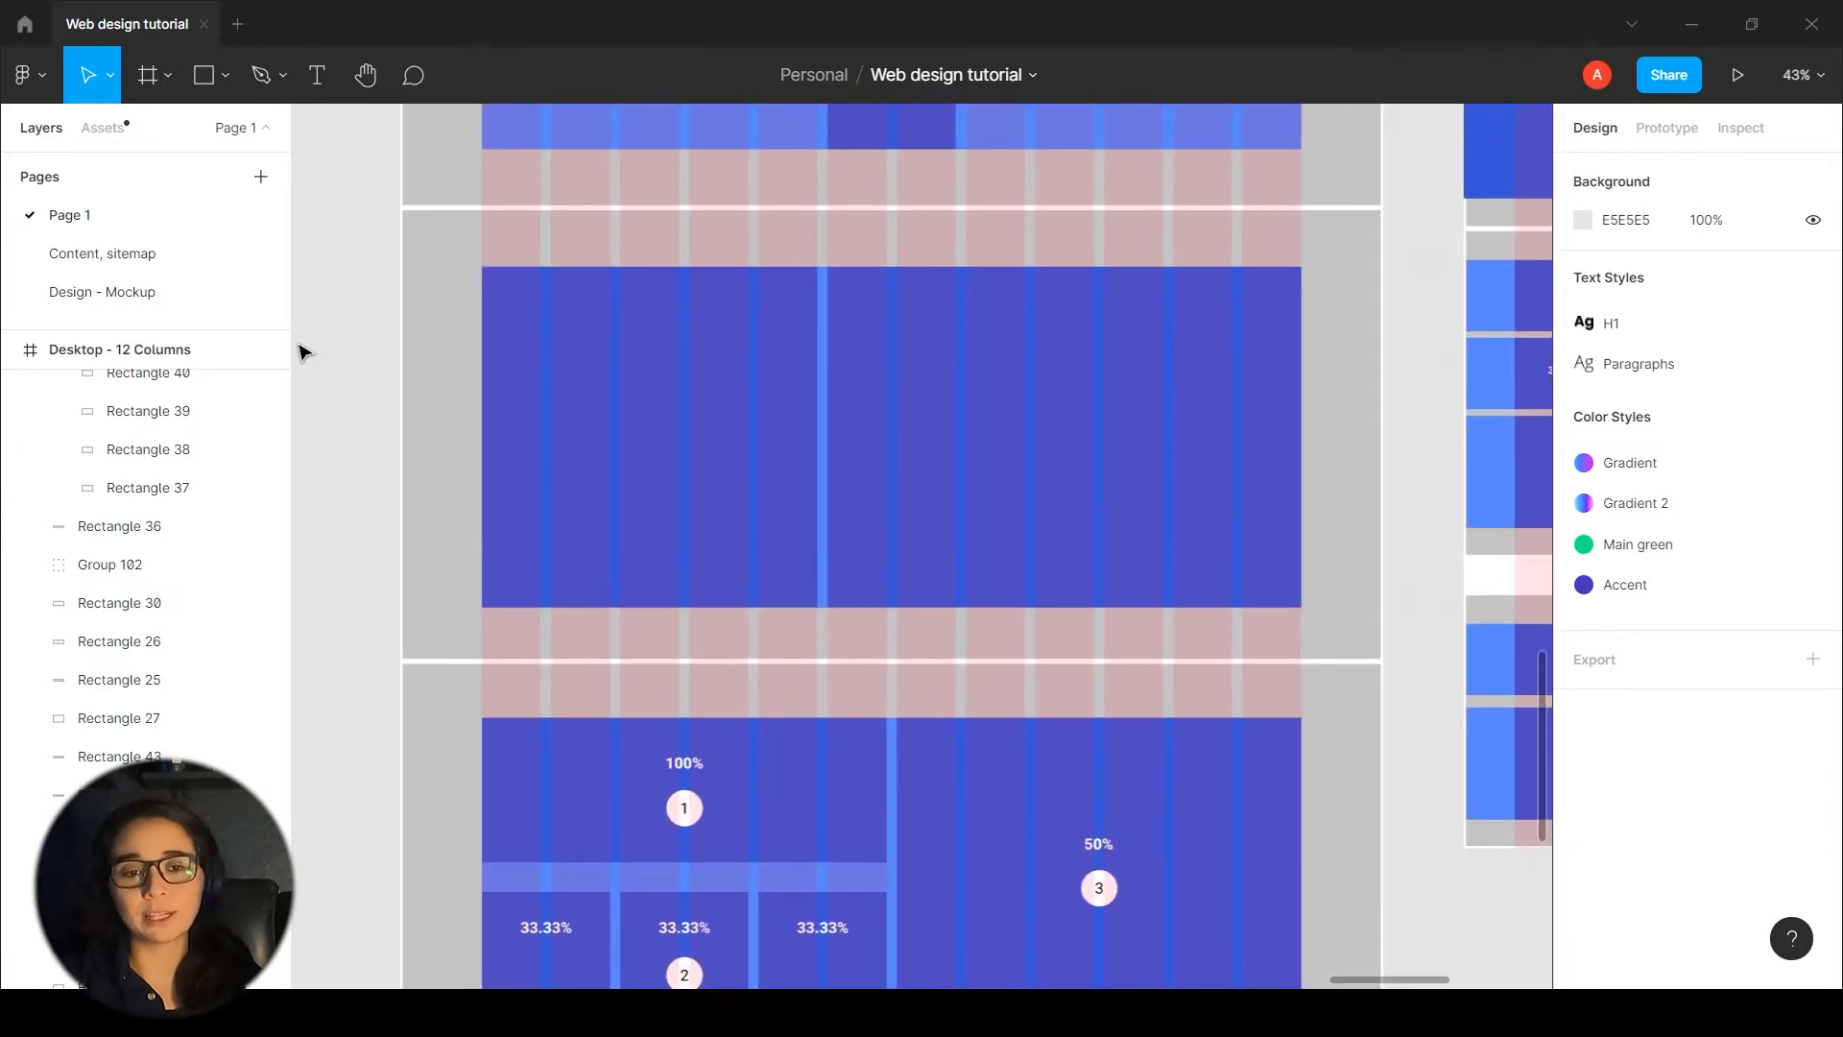
left_click(821, 346)
scroll(817, 338, "up", 5)
left_click(851, 272)
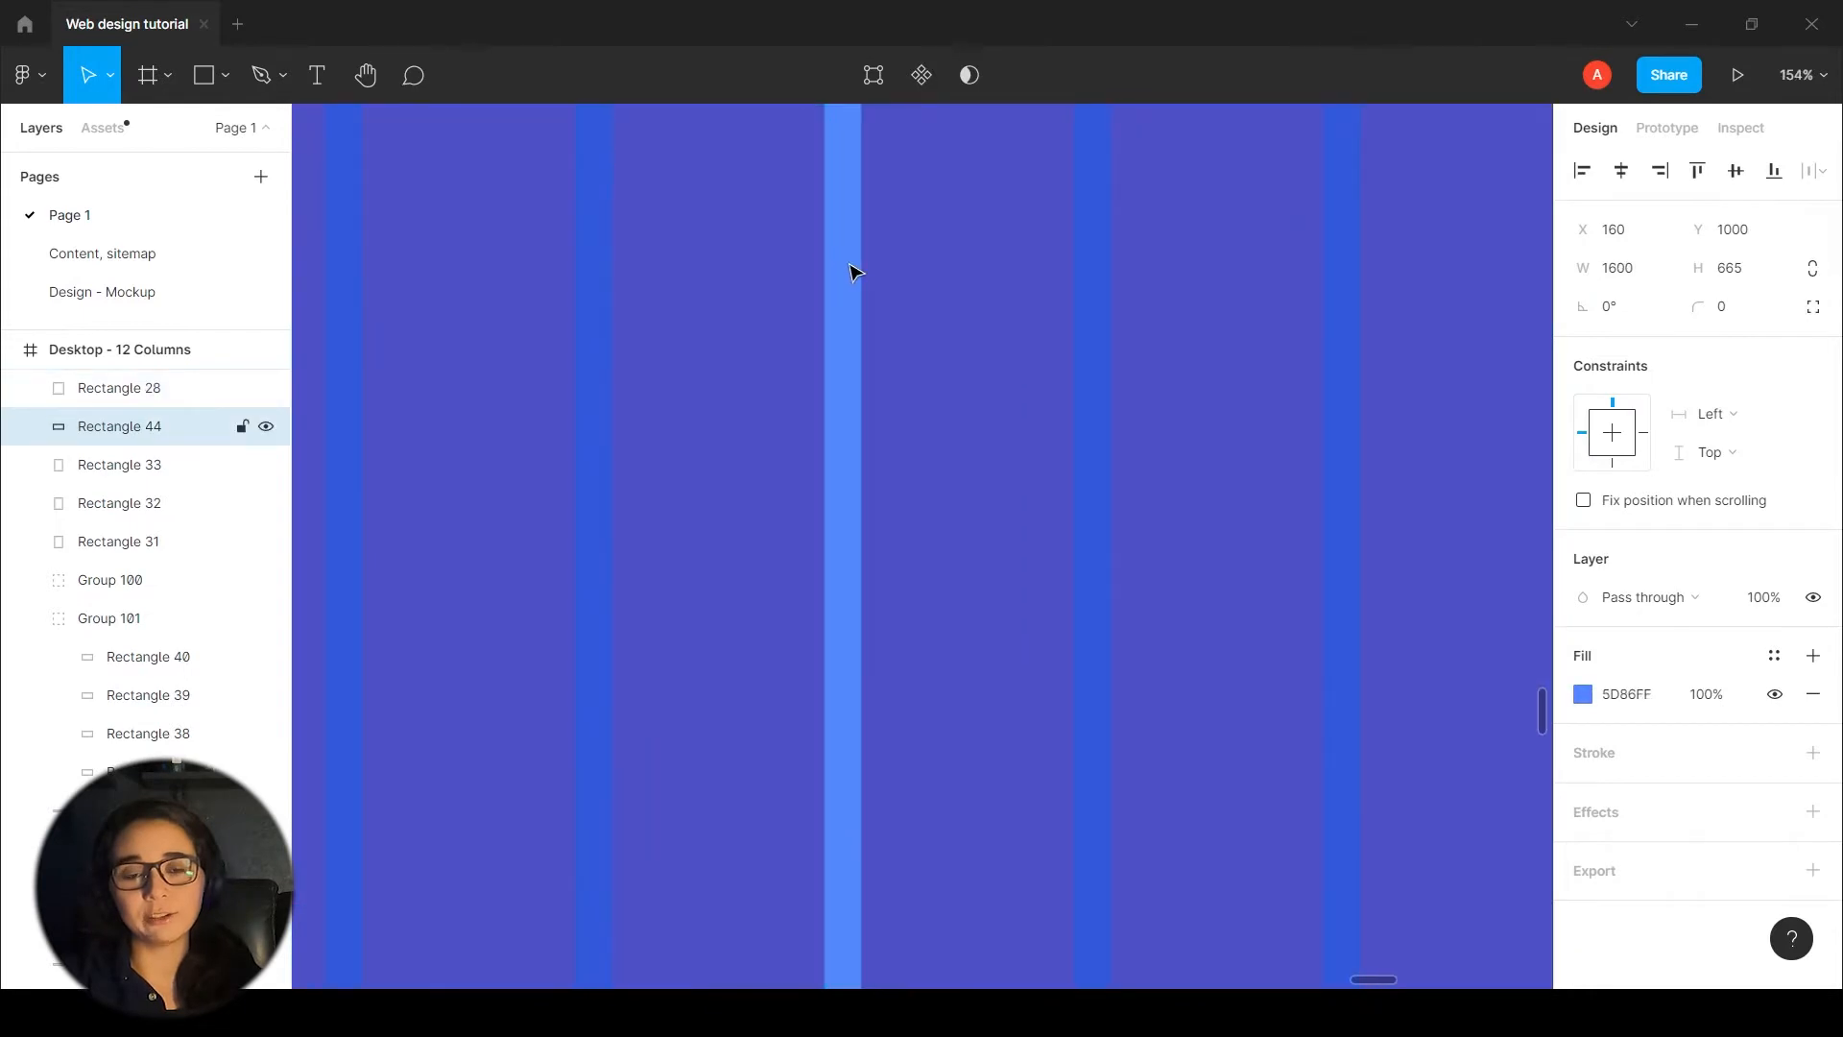
scroll(852, 271, "down", 6)
left_click_drag(842, 403, 815, 446)
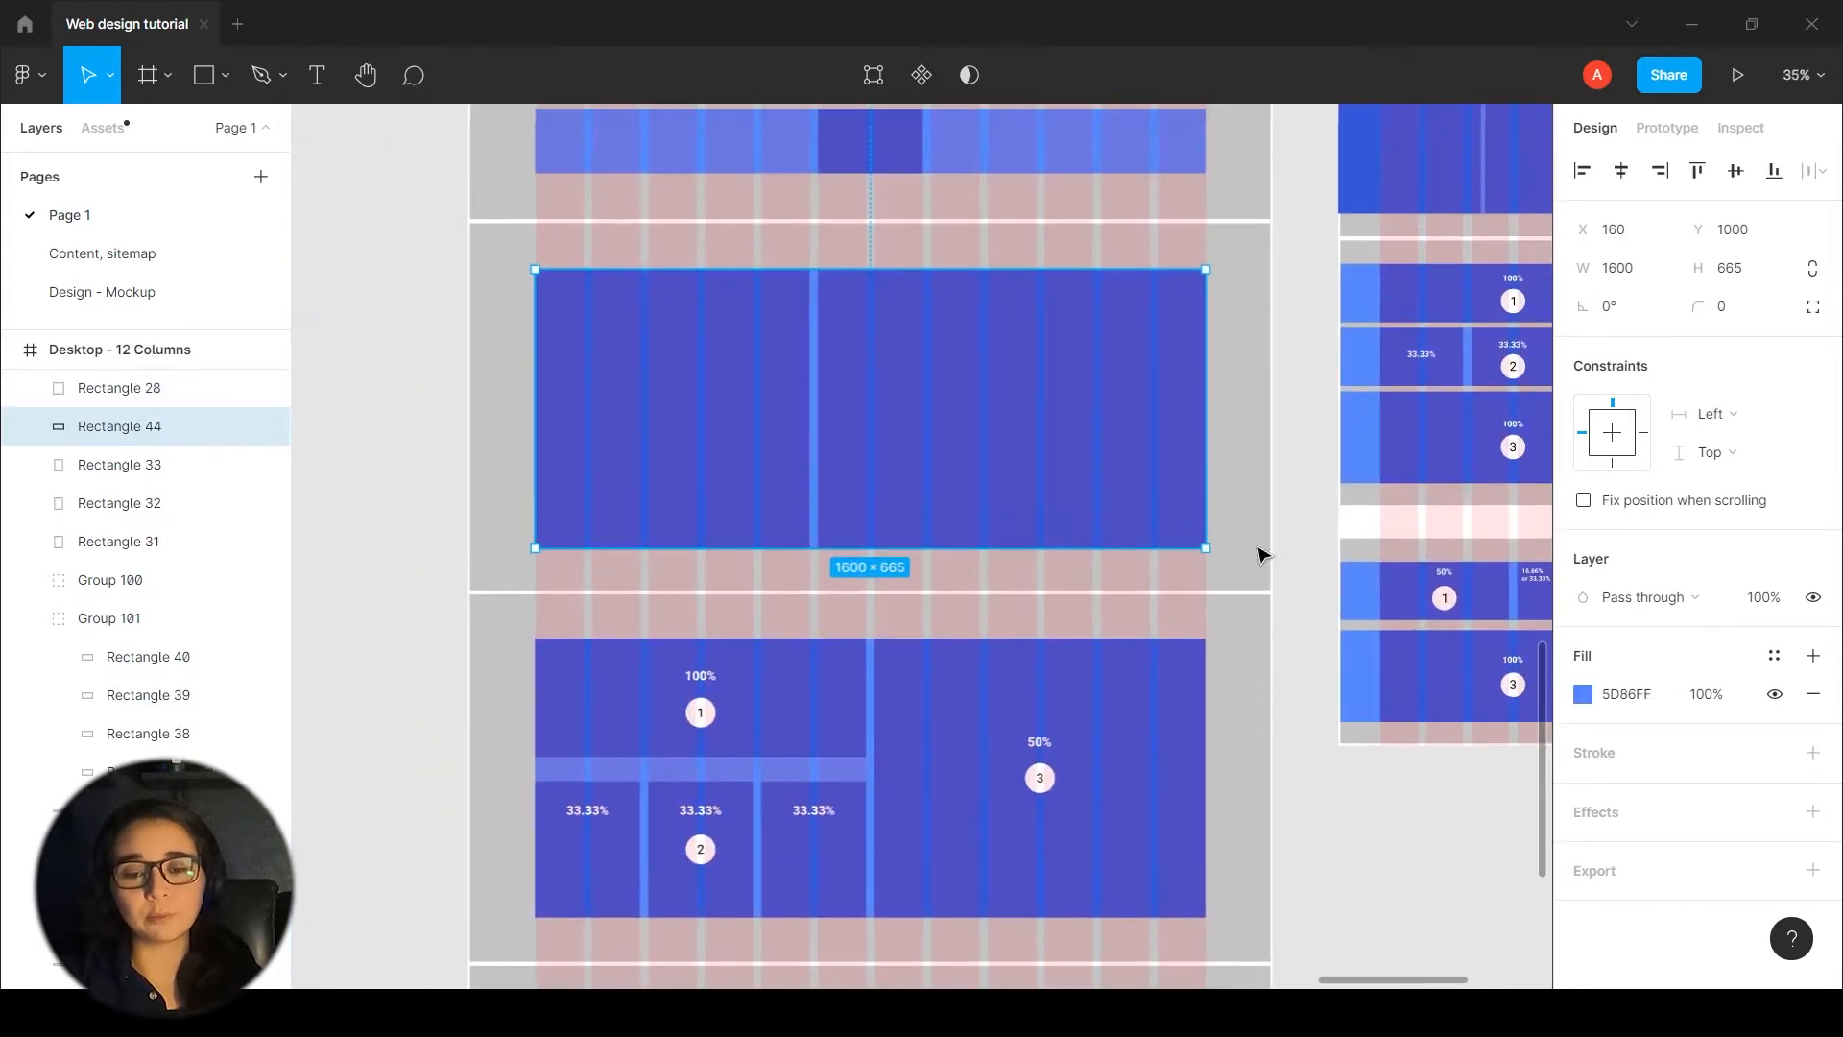
left_click(1301, 371)
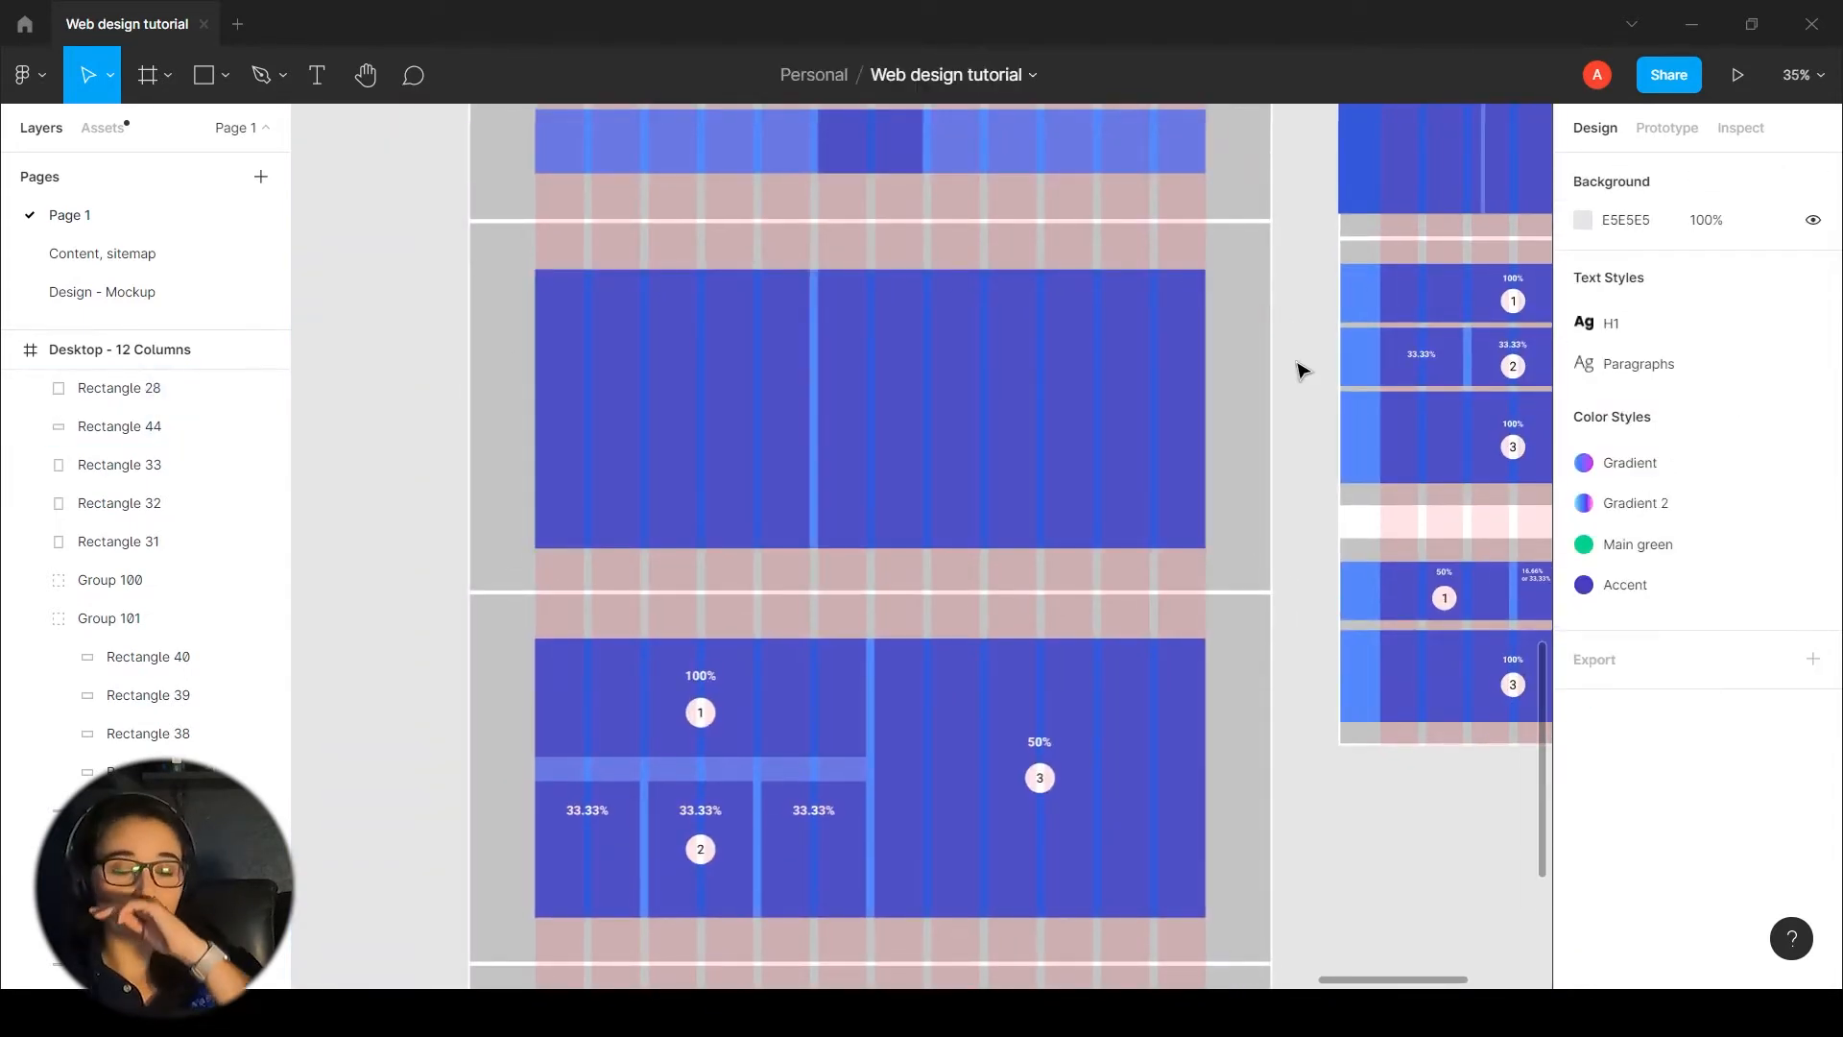
- Compare how many grid columns the left and right blocks of the second section span
left_click(662, 376)
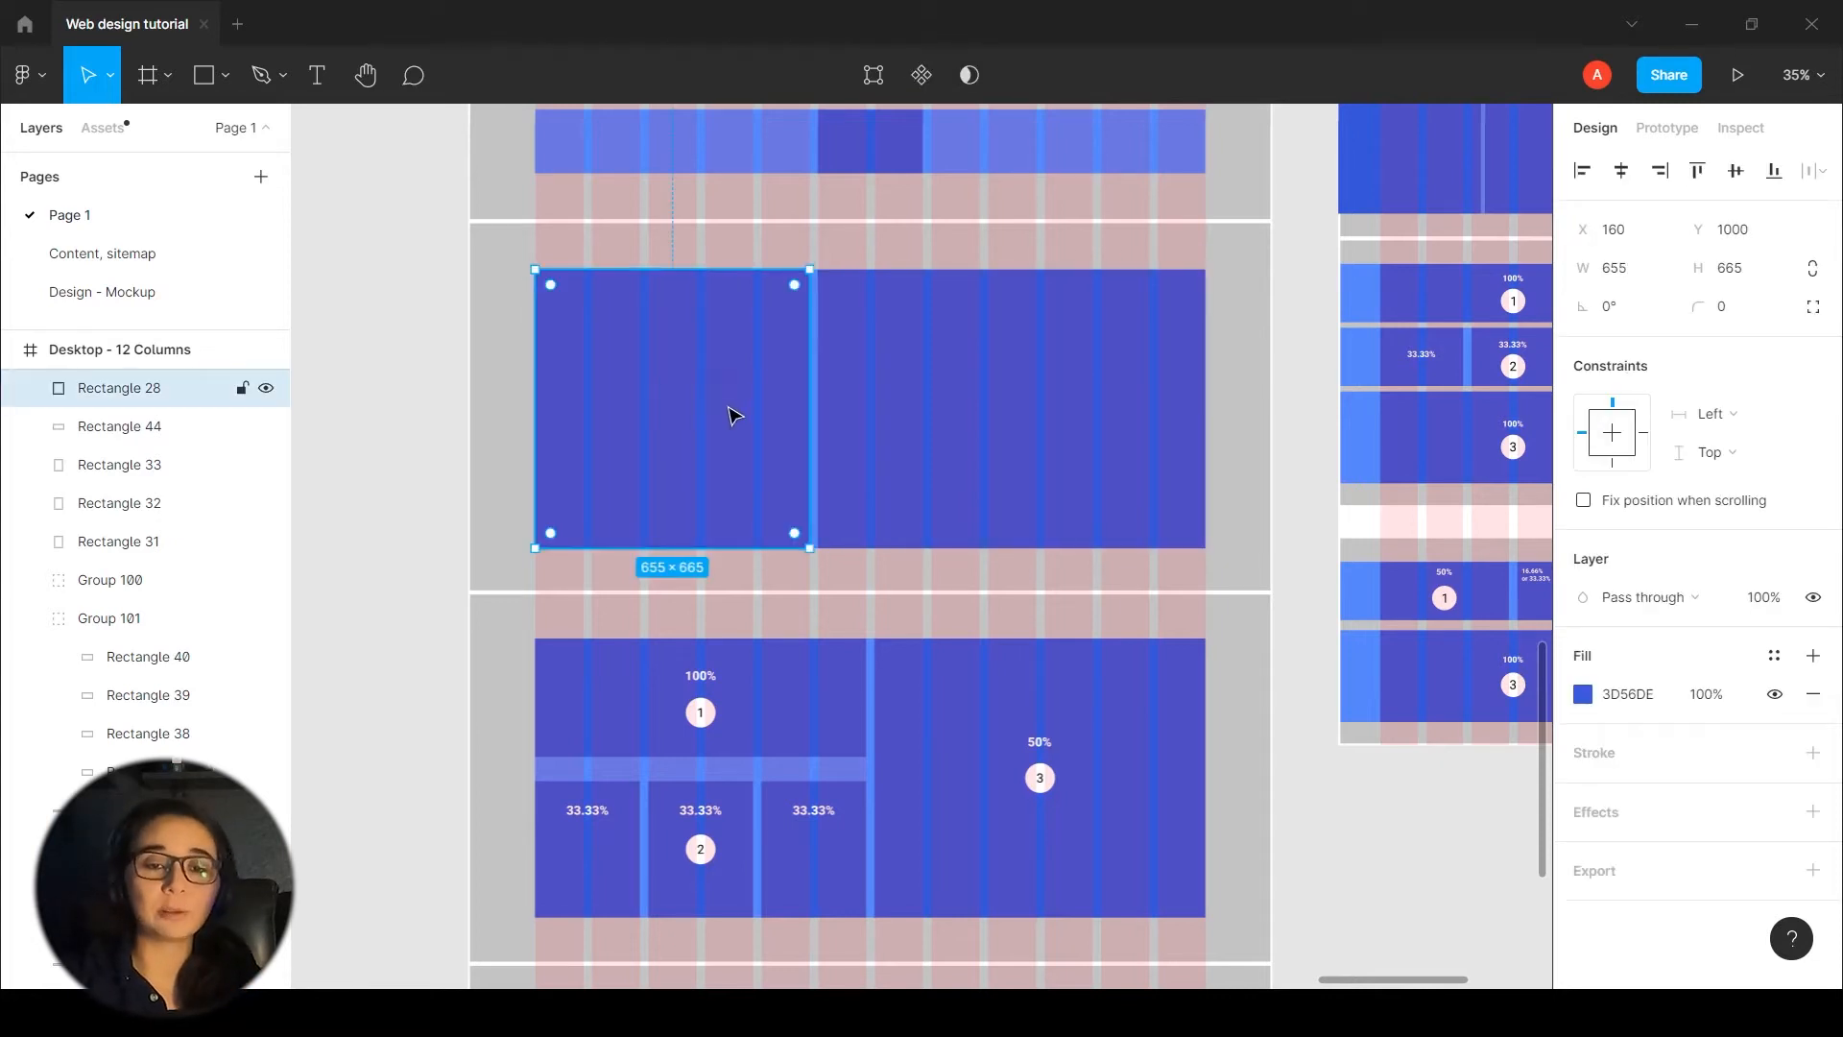
left_click(389, 457)
scroll(768, 384, "right", 1)
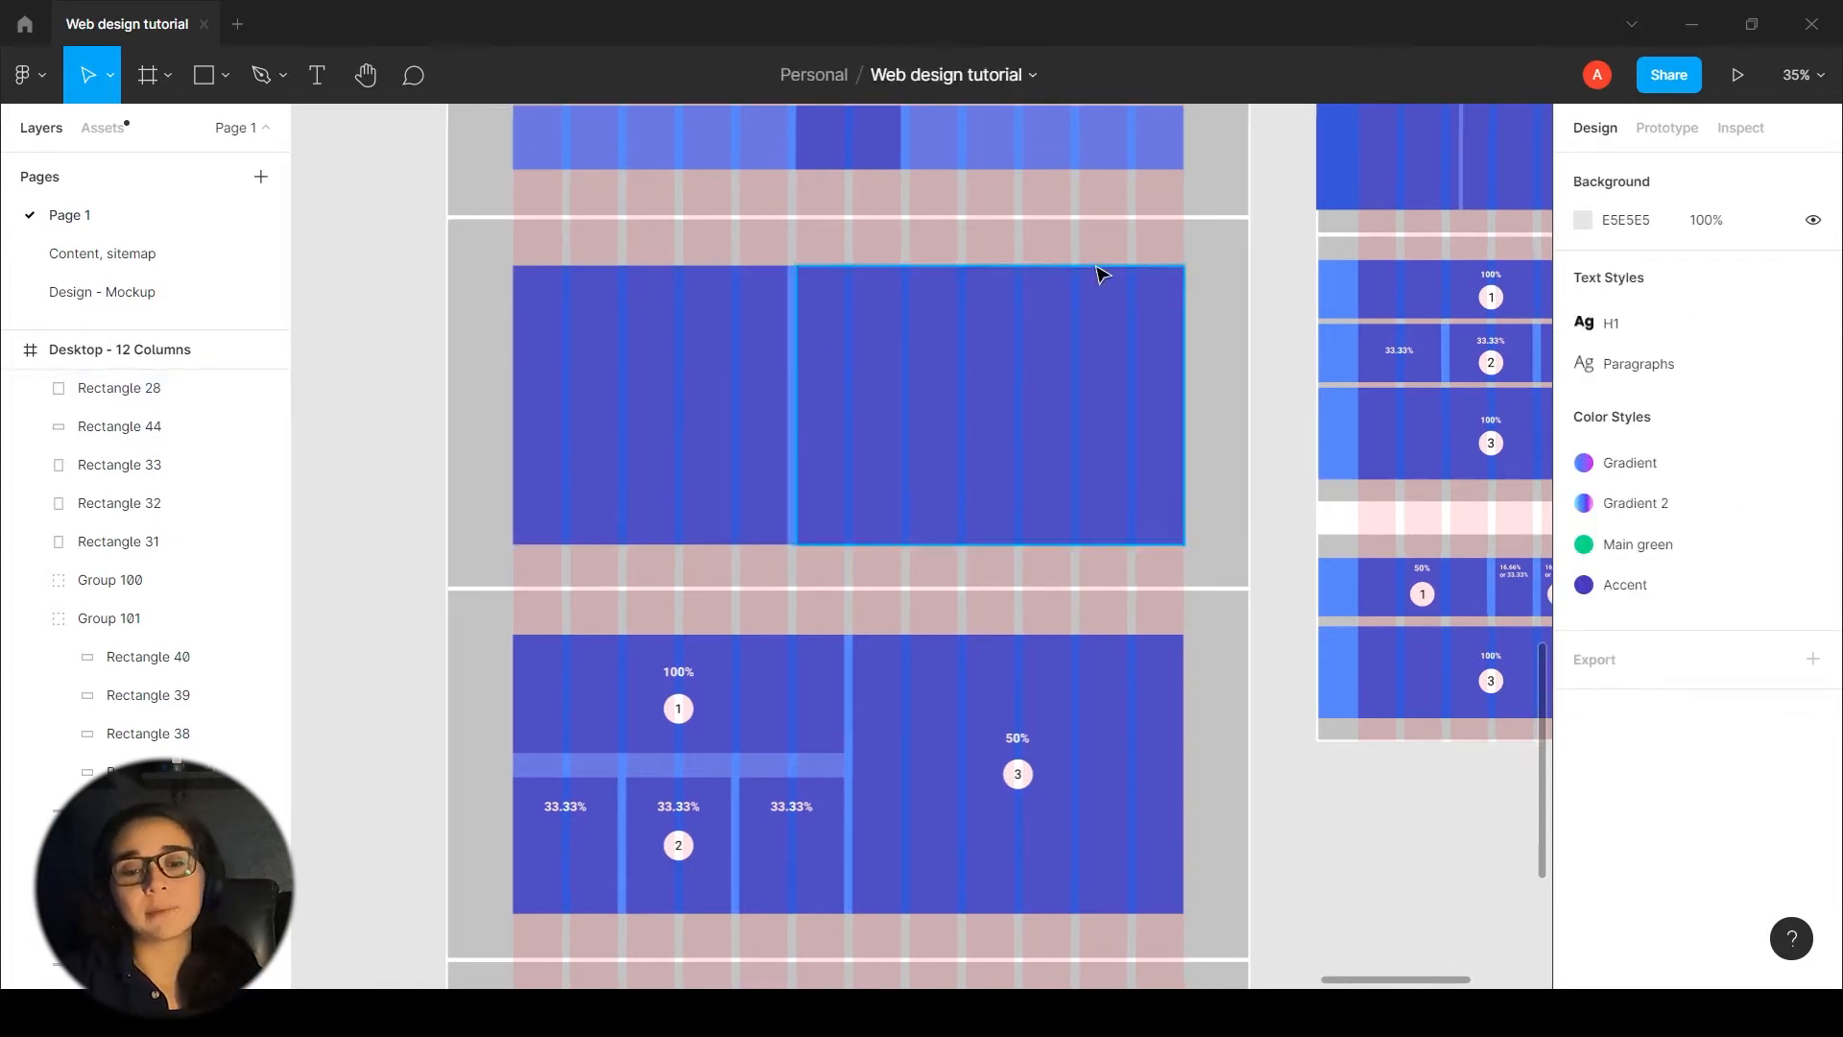
left_click(1097, 275)
left_click(1289, 527)
- Review the Desktop frame's sections from top to bottom, including the numbered blocks and the multi-row block layout
scroll(1296, 384, "down", 4)
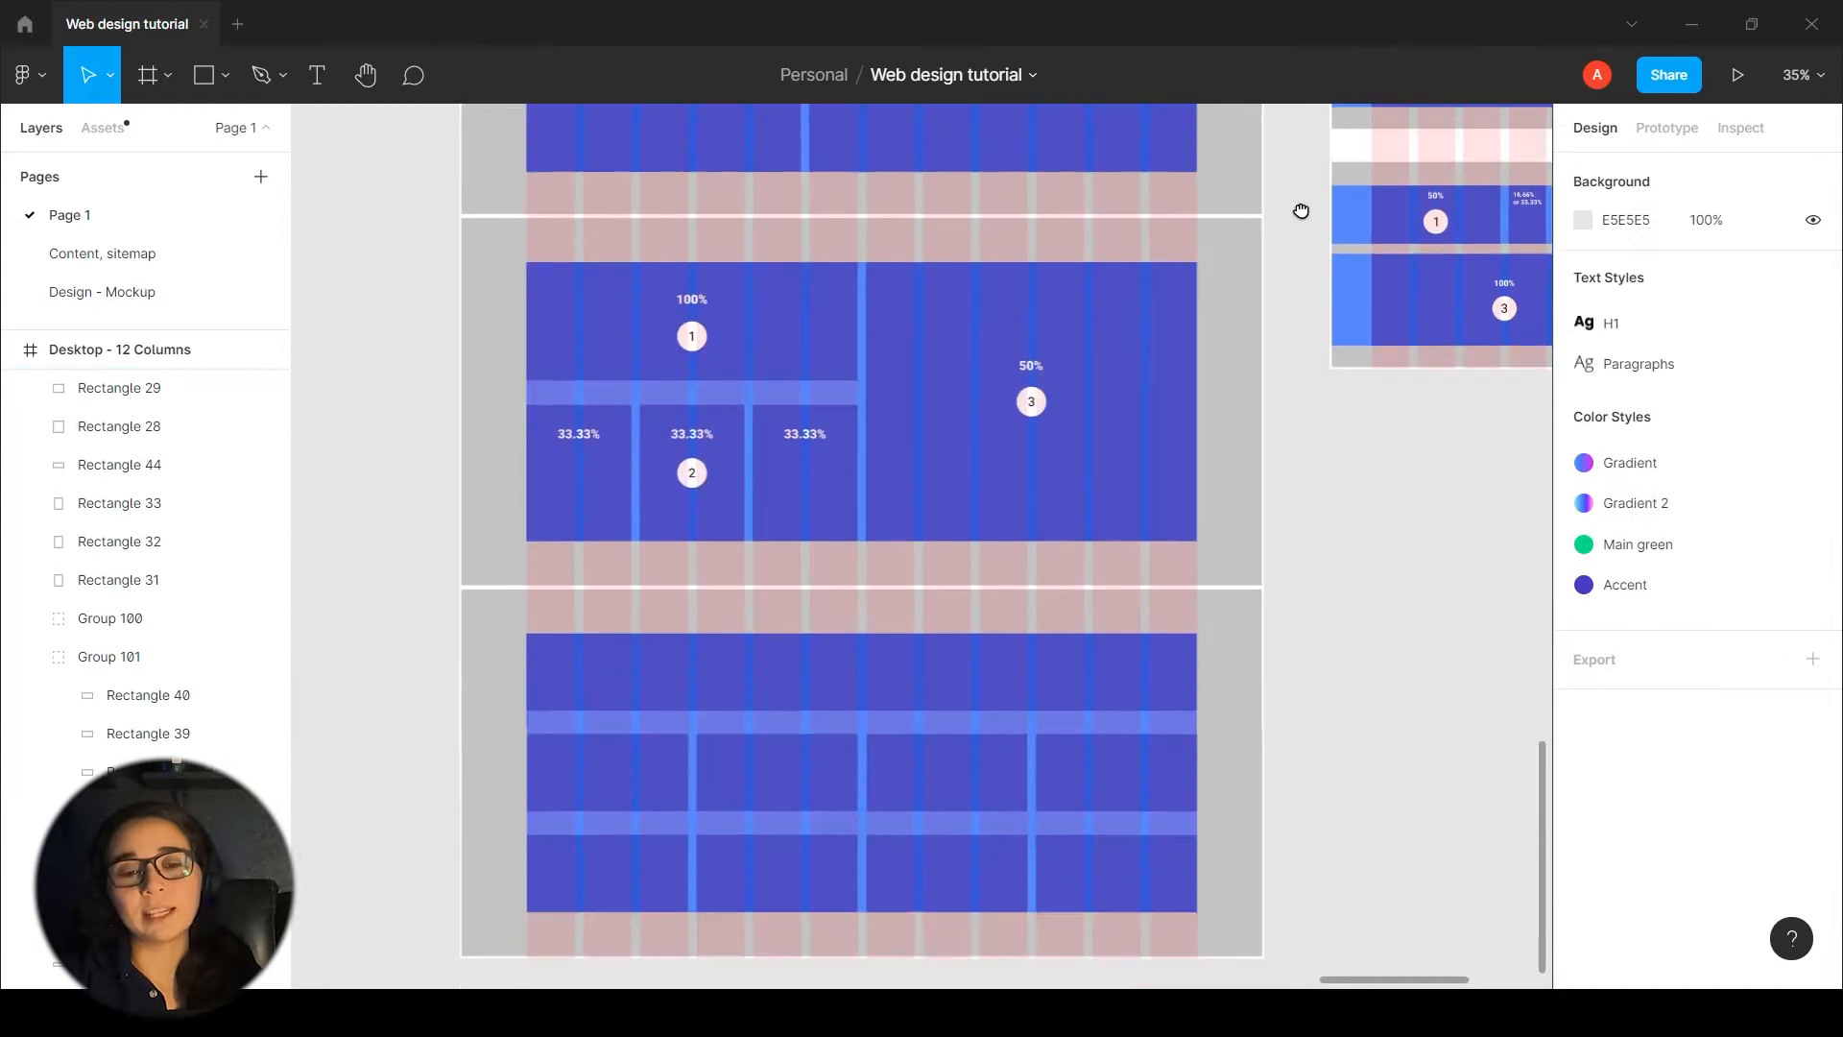
scroll(864, 457, "up", 3)
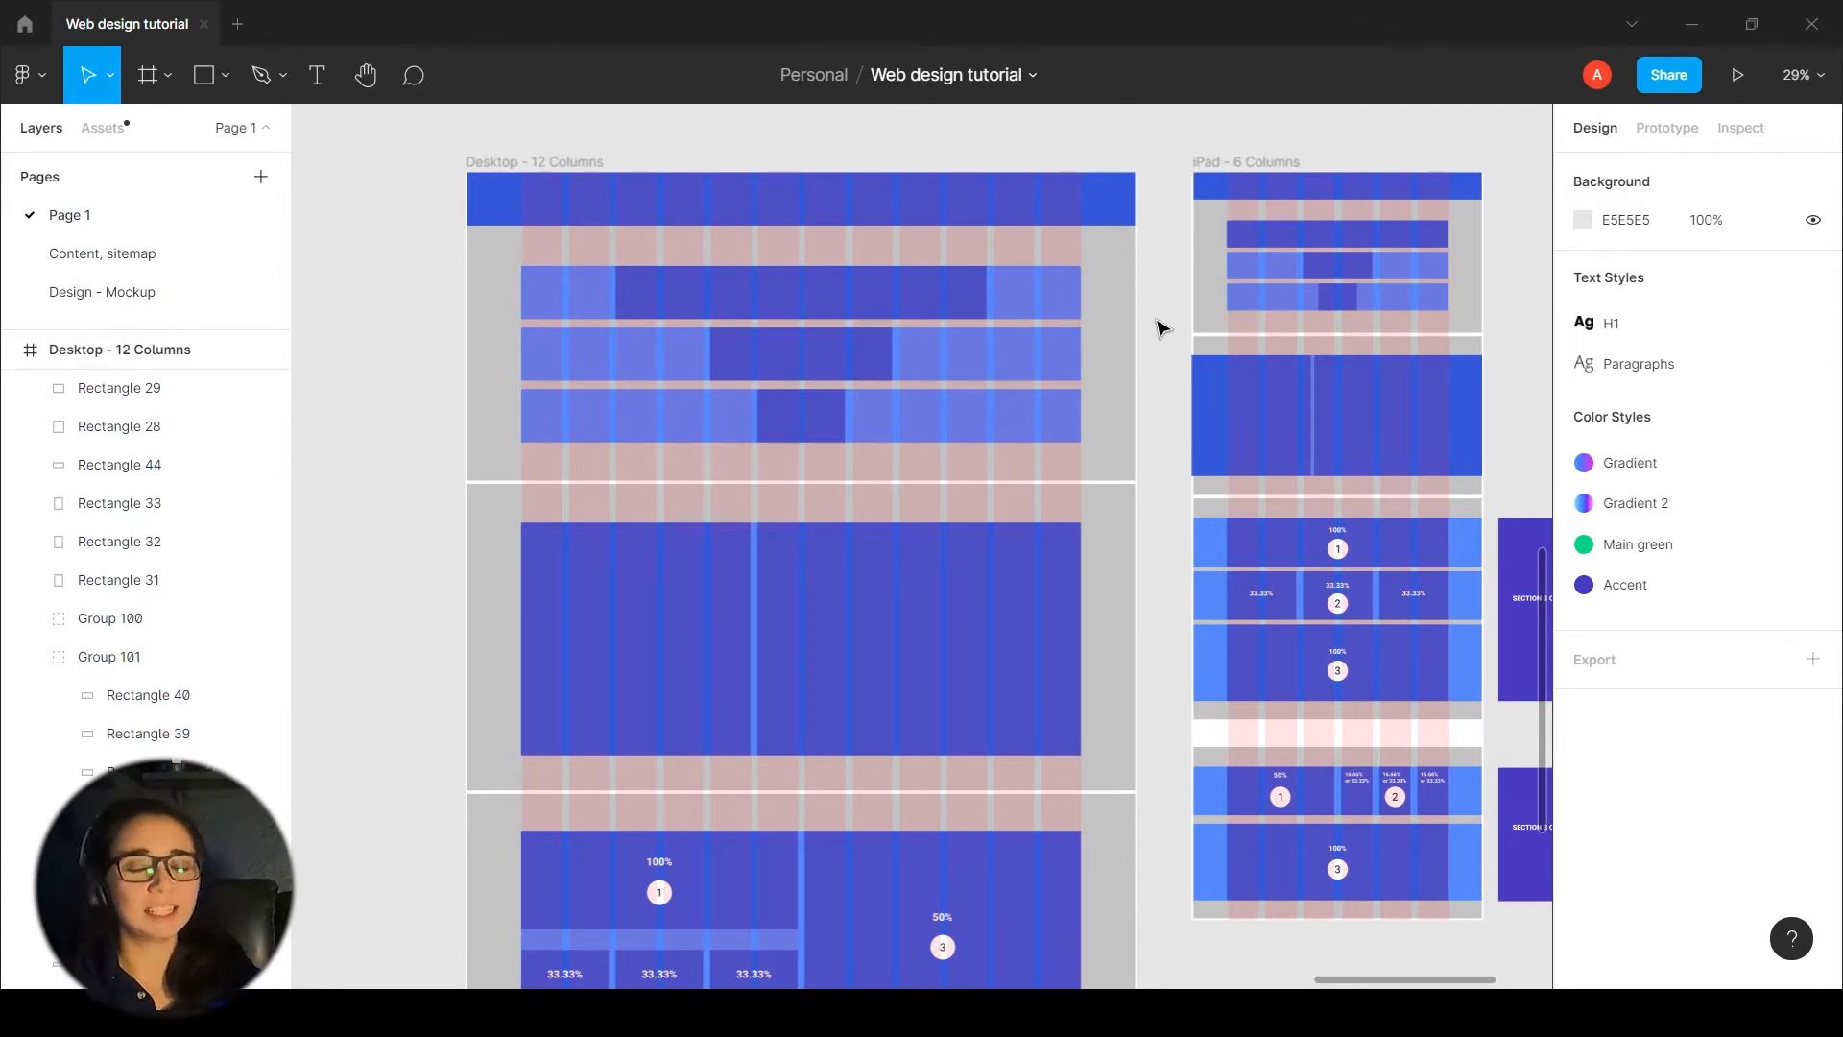
scroll(1219, 365, "up", 2)
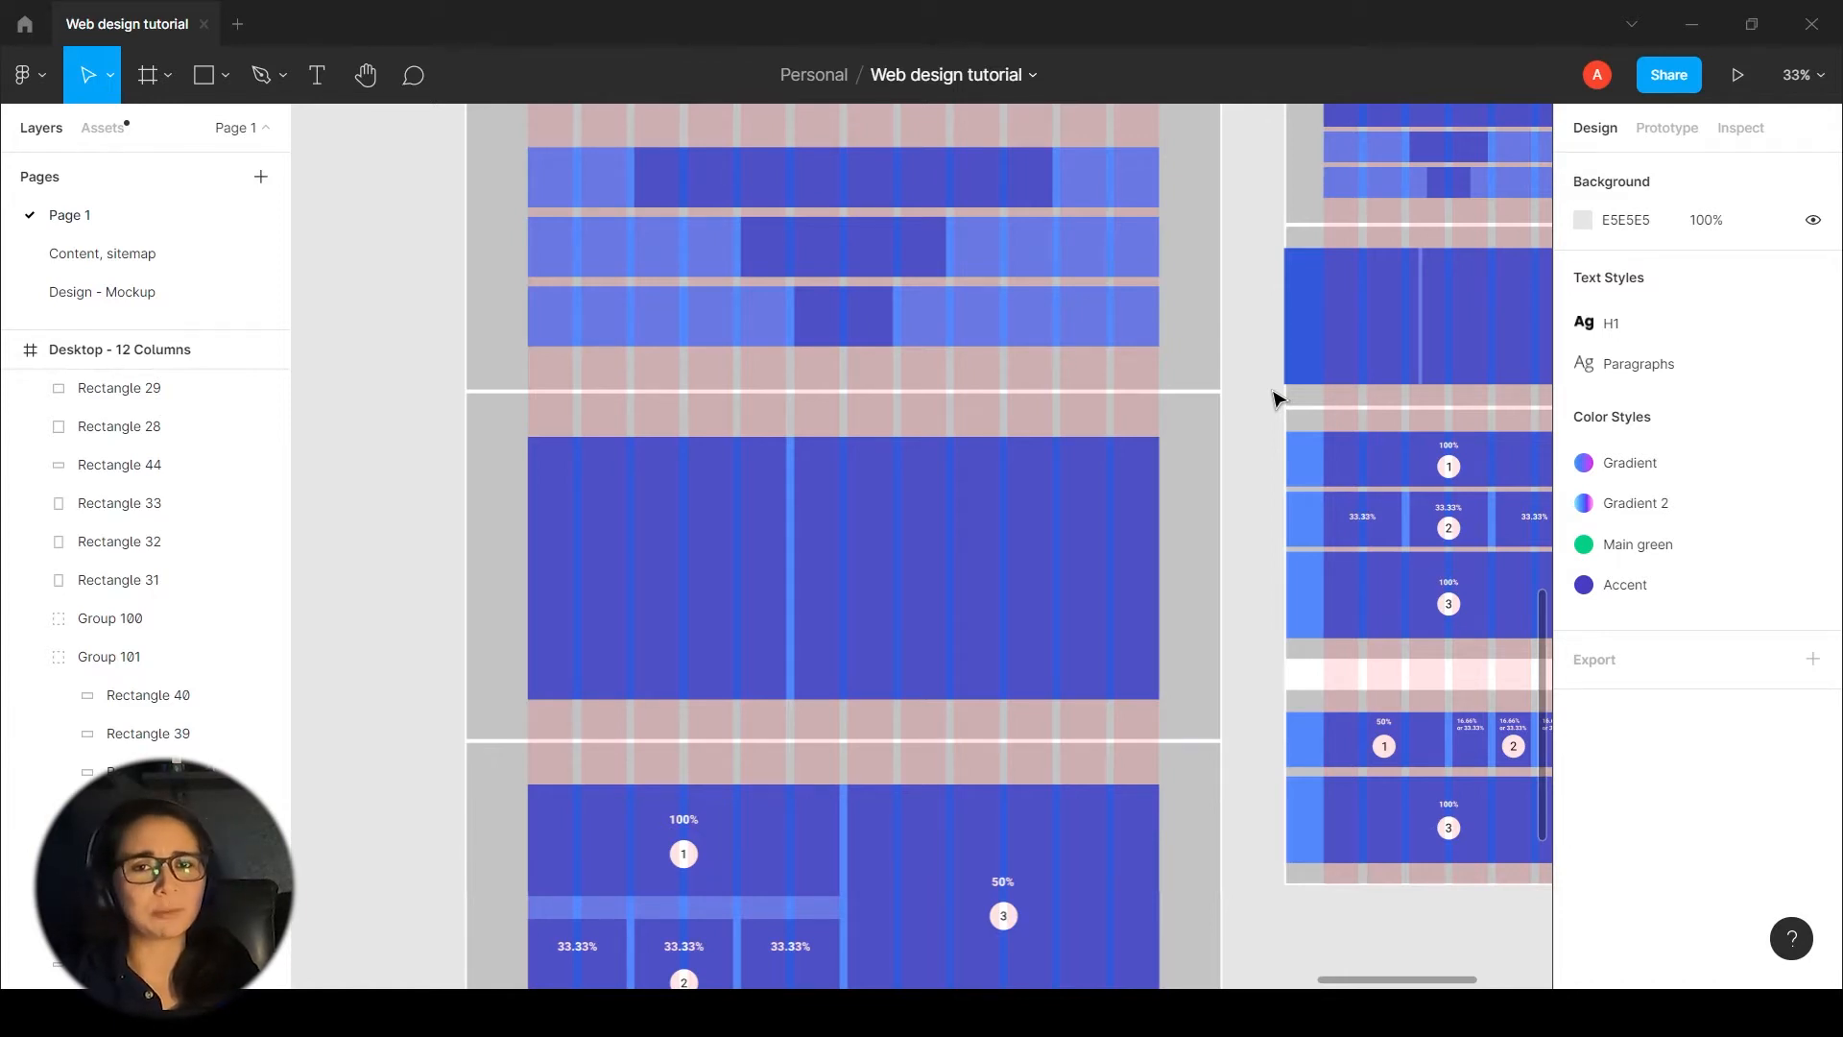
scroll(1274, 398, "up", 5)
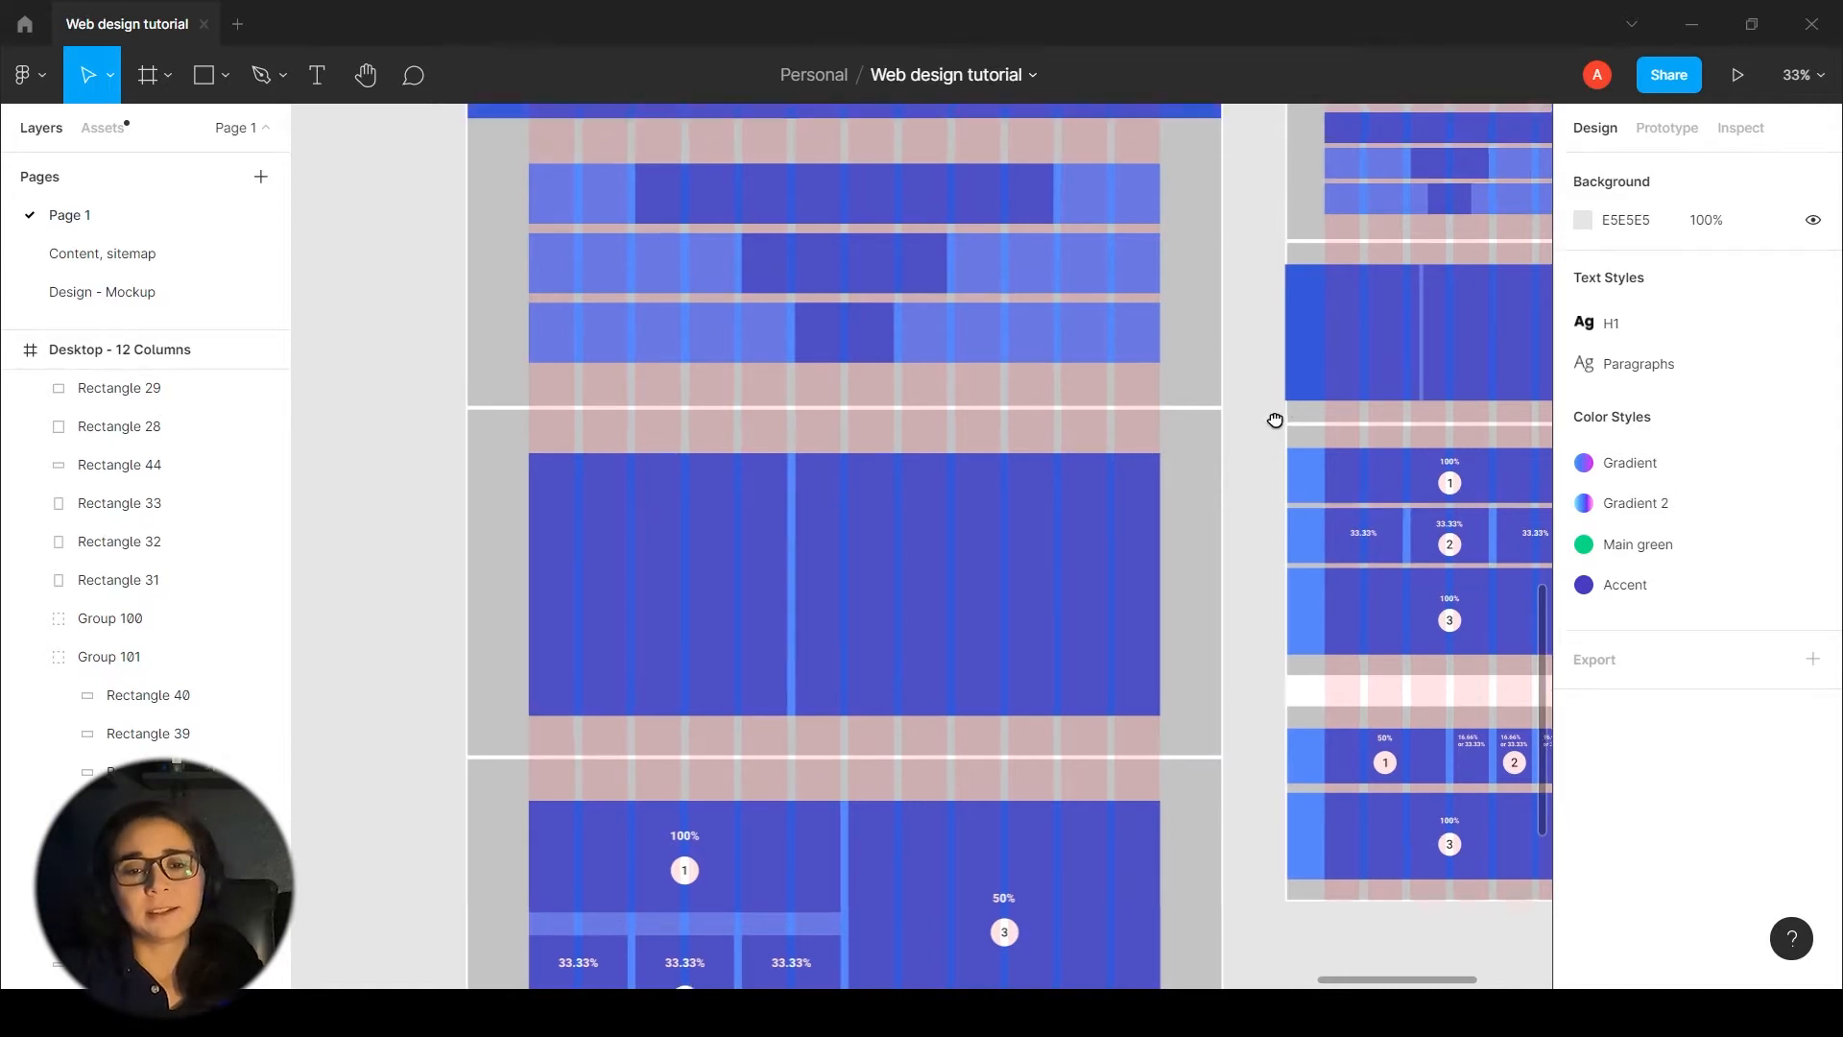
scroll(1303, 423, "up", 1)
left_click_drag(1298, 436, 1348, 442)
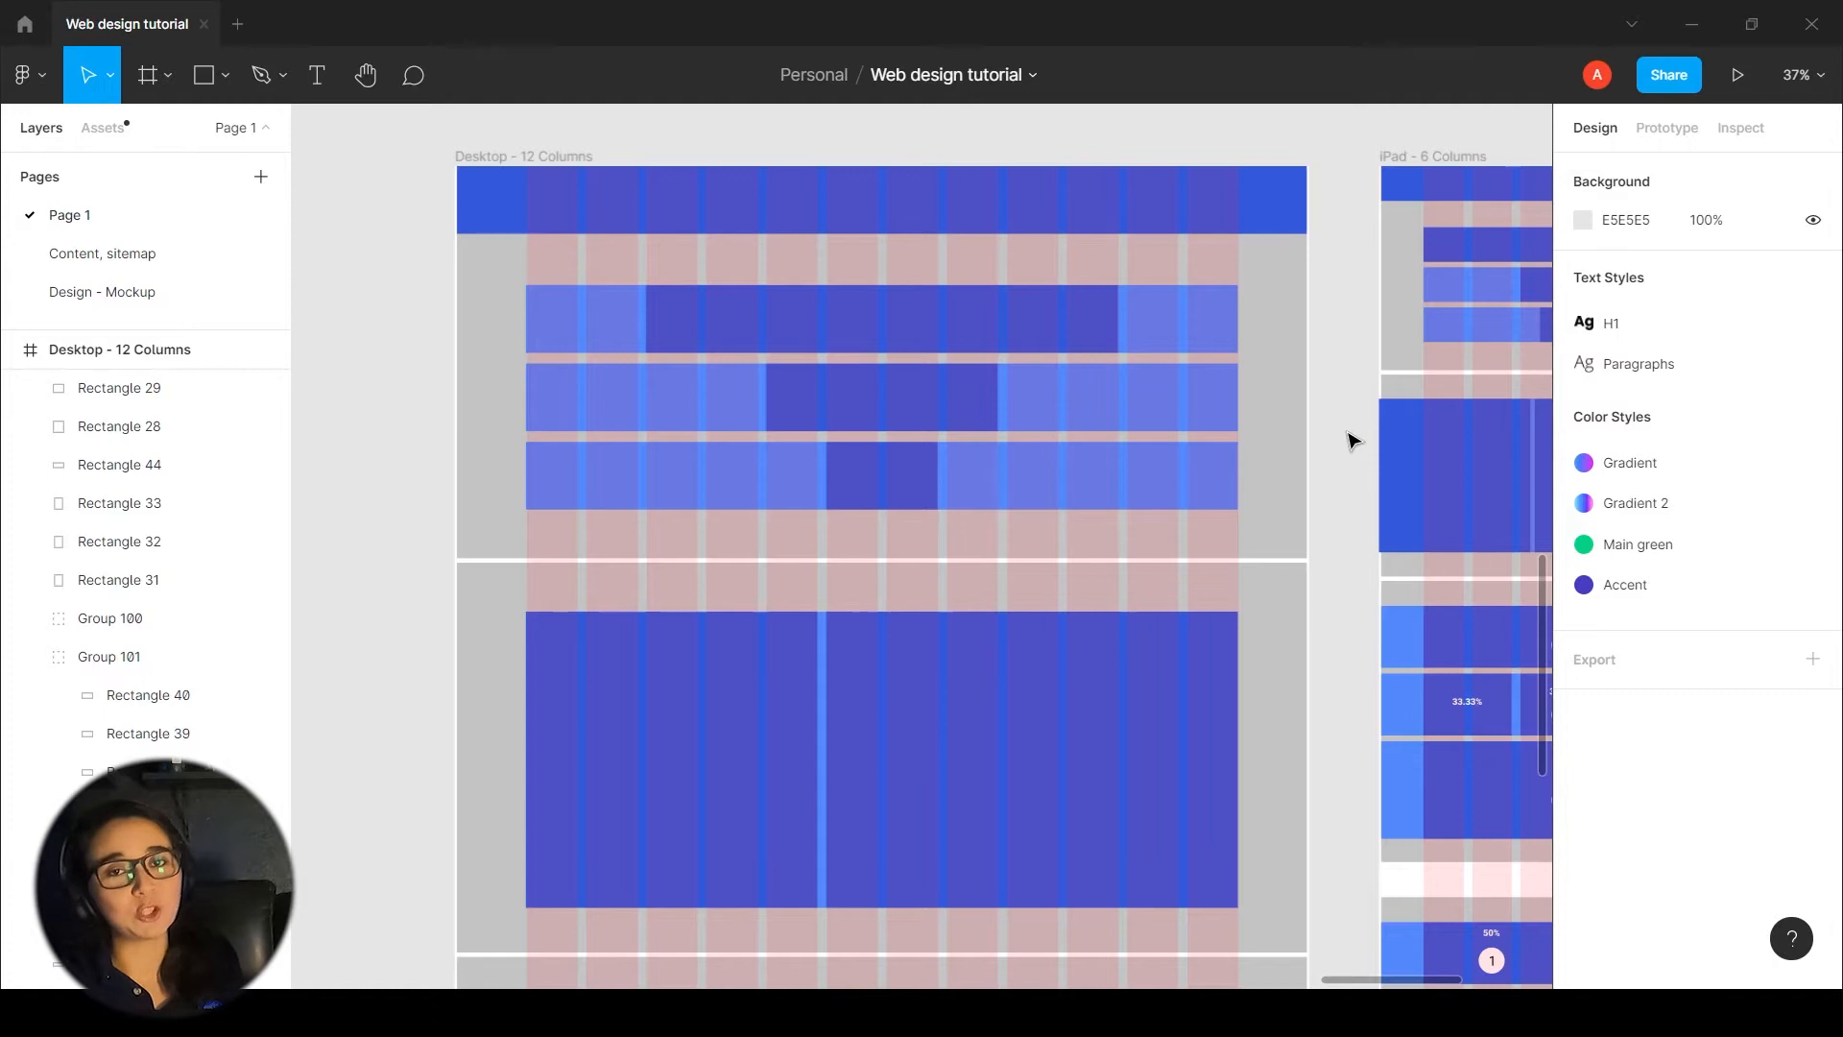
scroll(1354, 442, "down", 5)
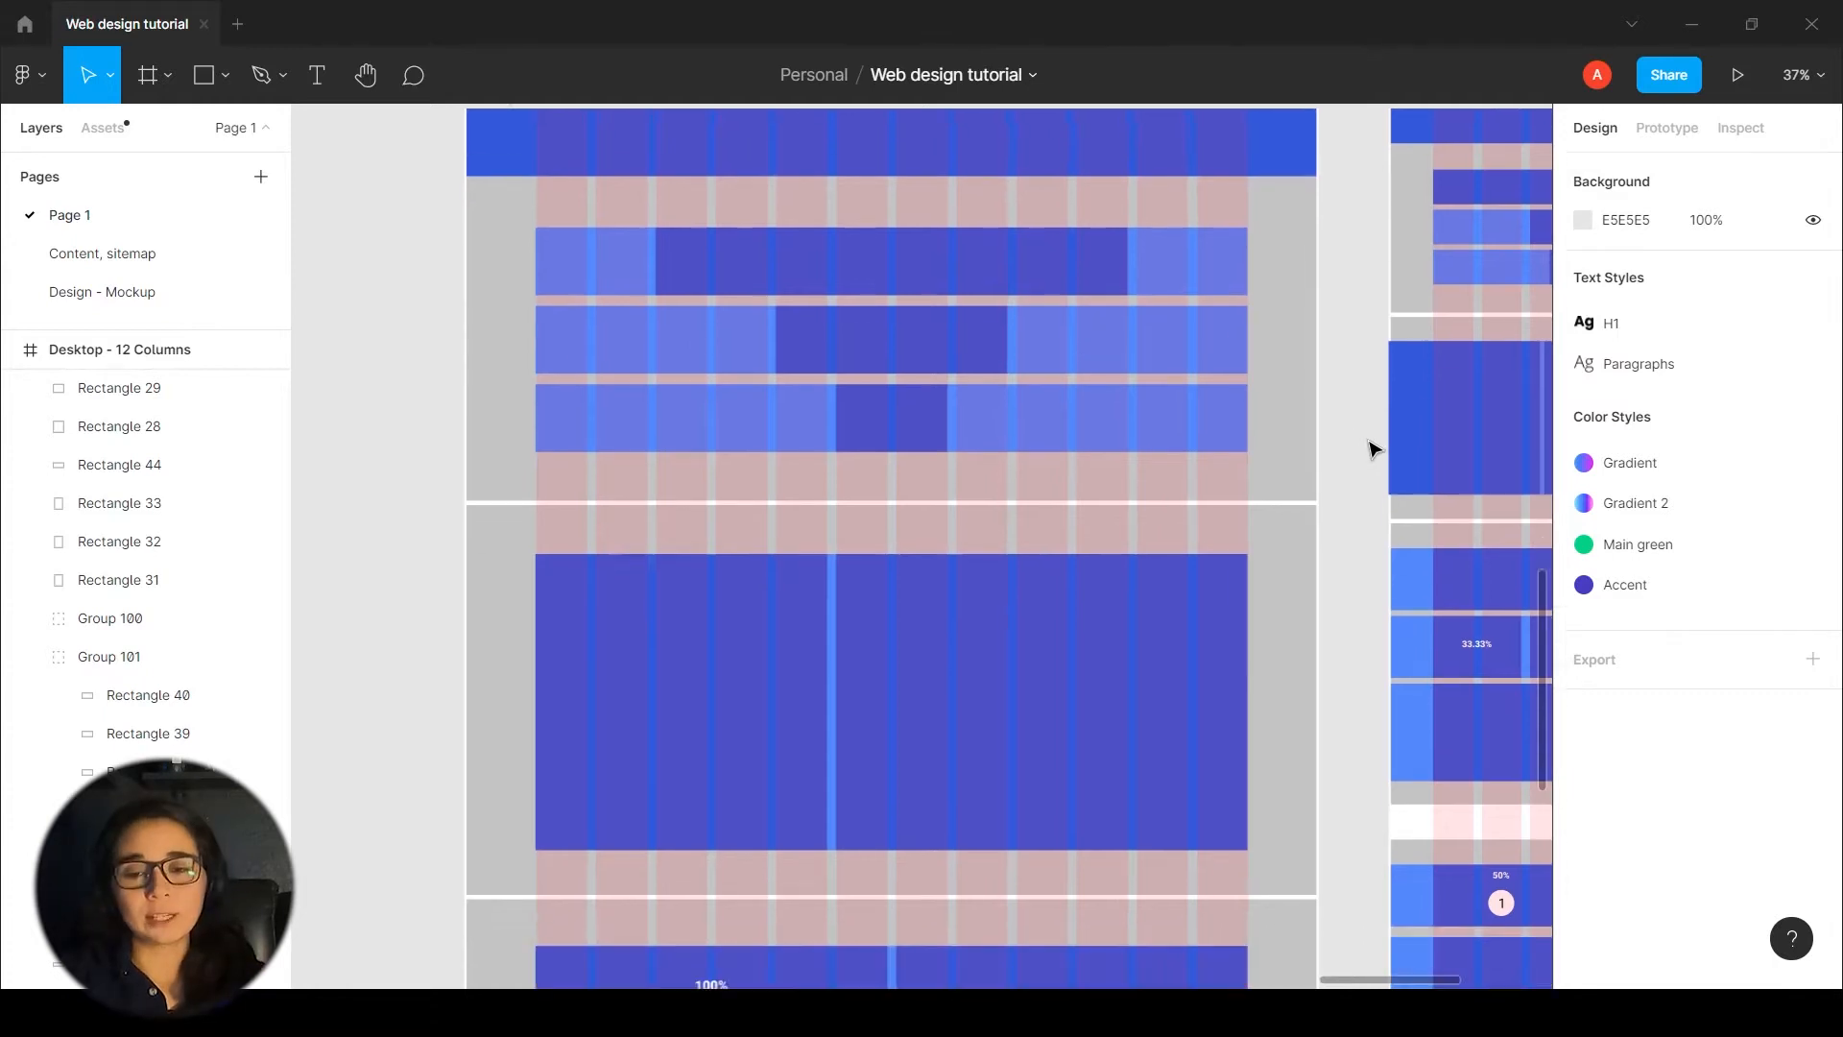
scroll(1345, 642, "down", 3)
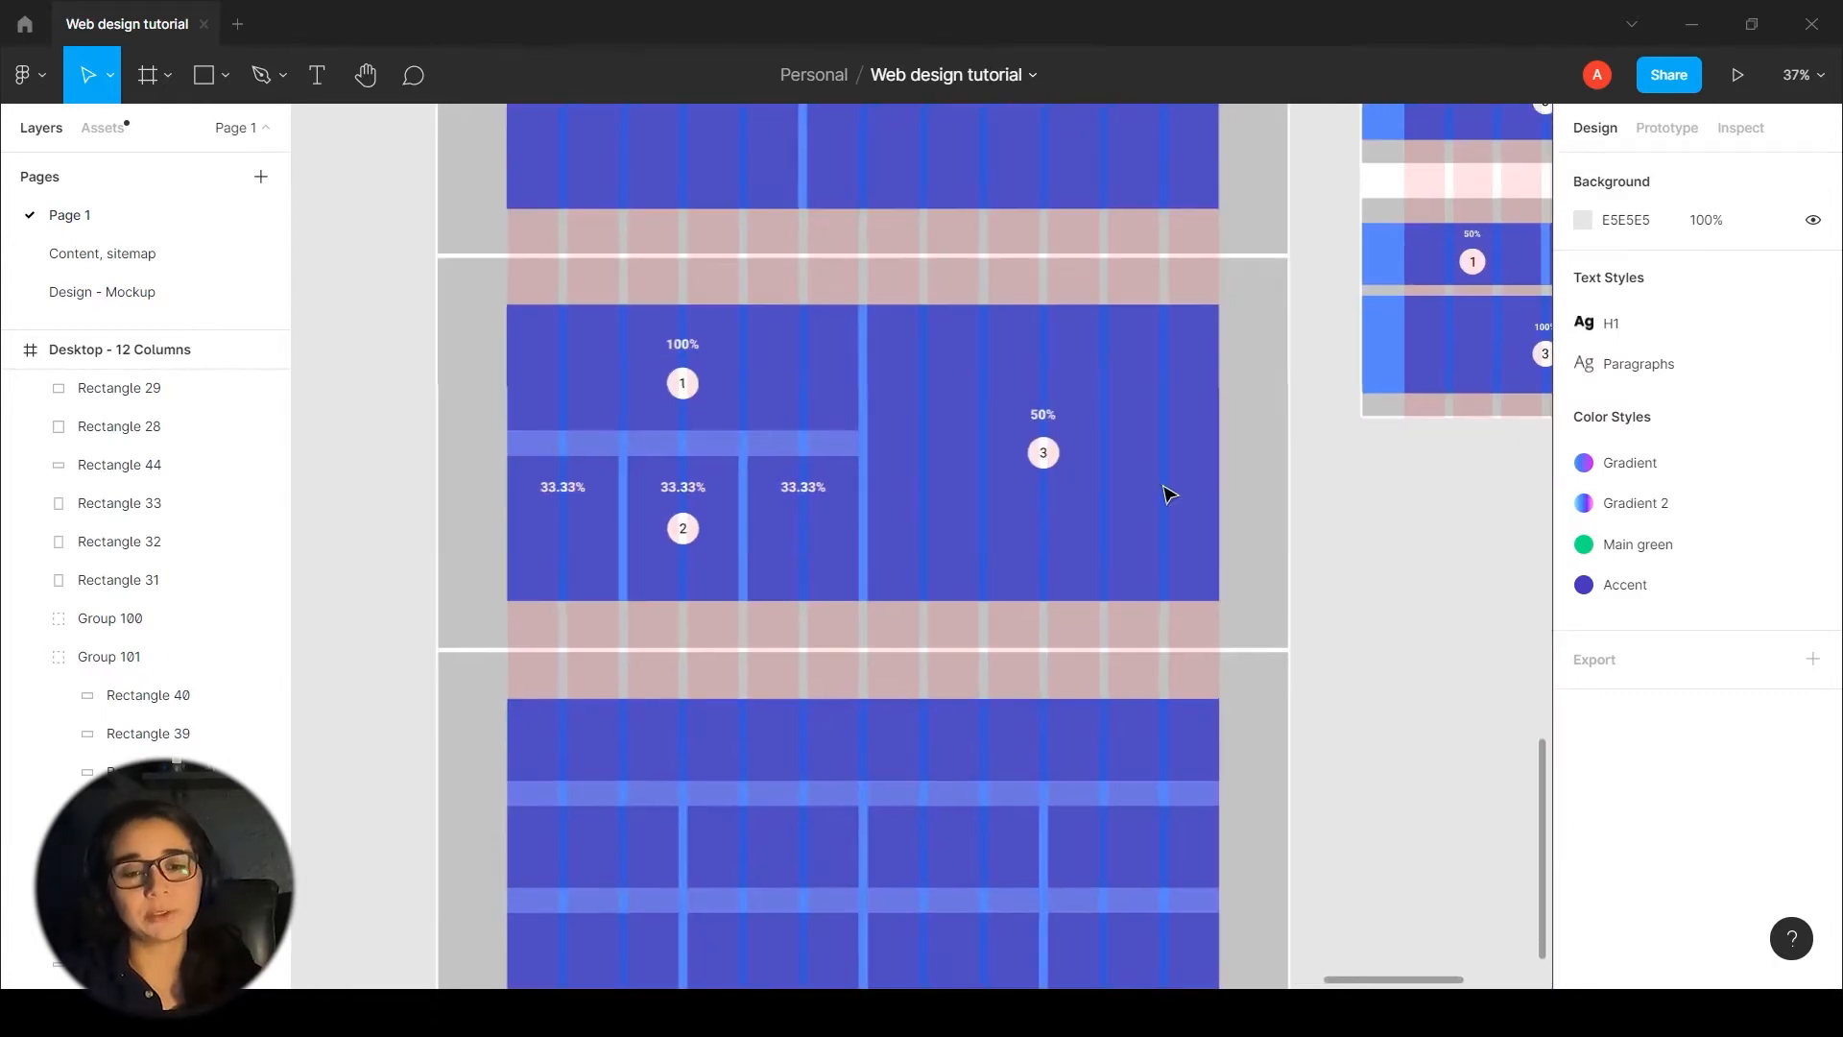
- Hide the 12-column layout grid on the Desktop - 12 Columns frame
scroll(751, 486, "up", 3)
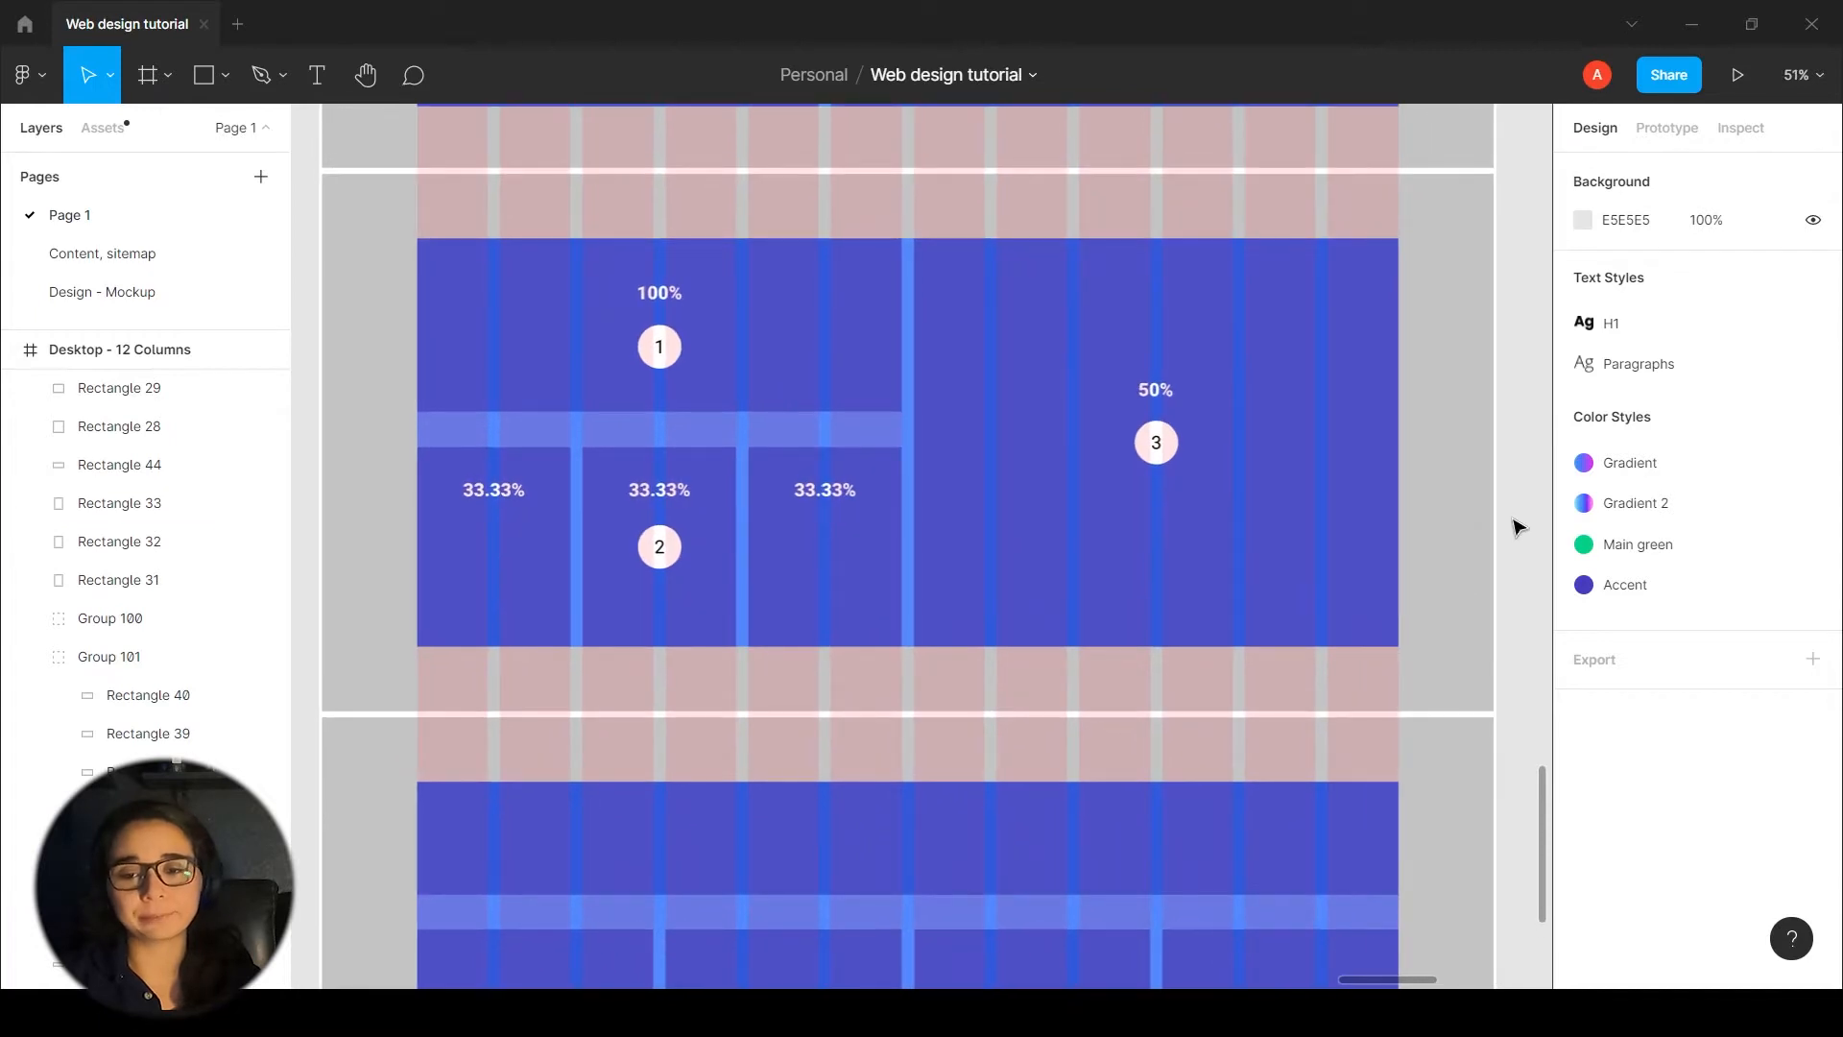
scroll(1515, 538, "down", 1)
scroll(1442, 534, "down", 5)
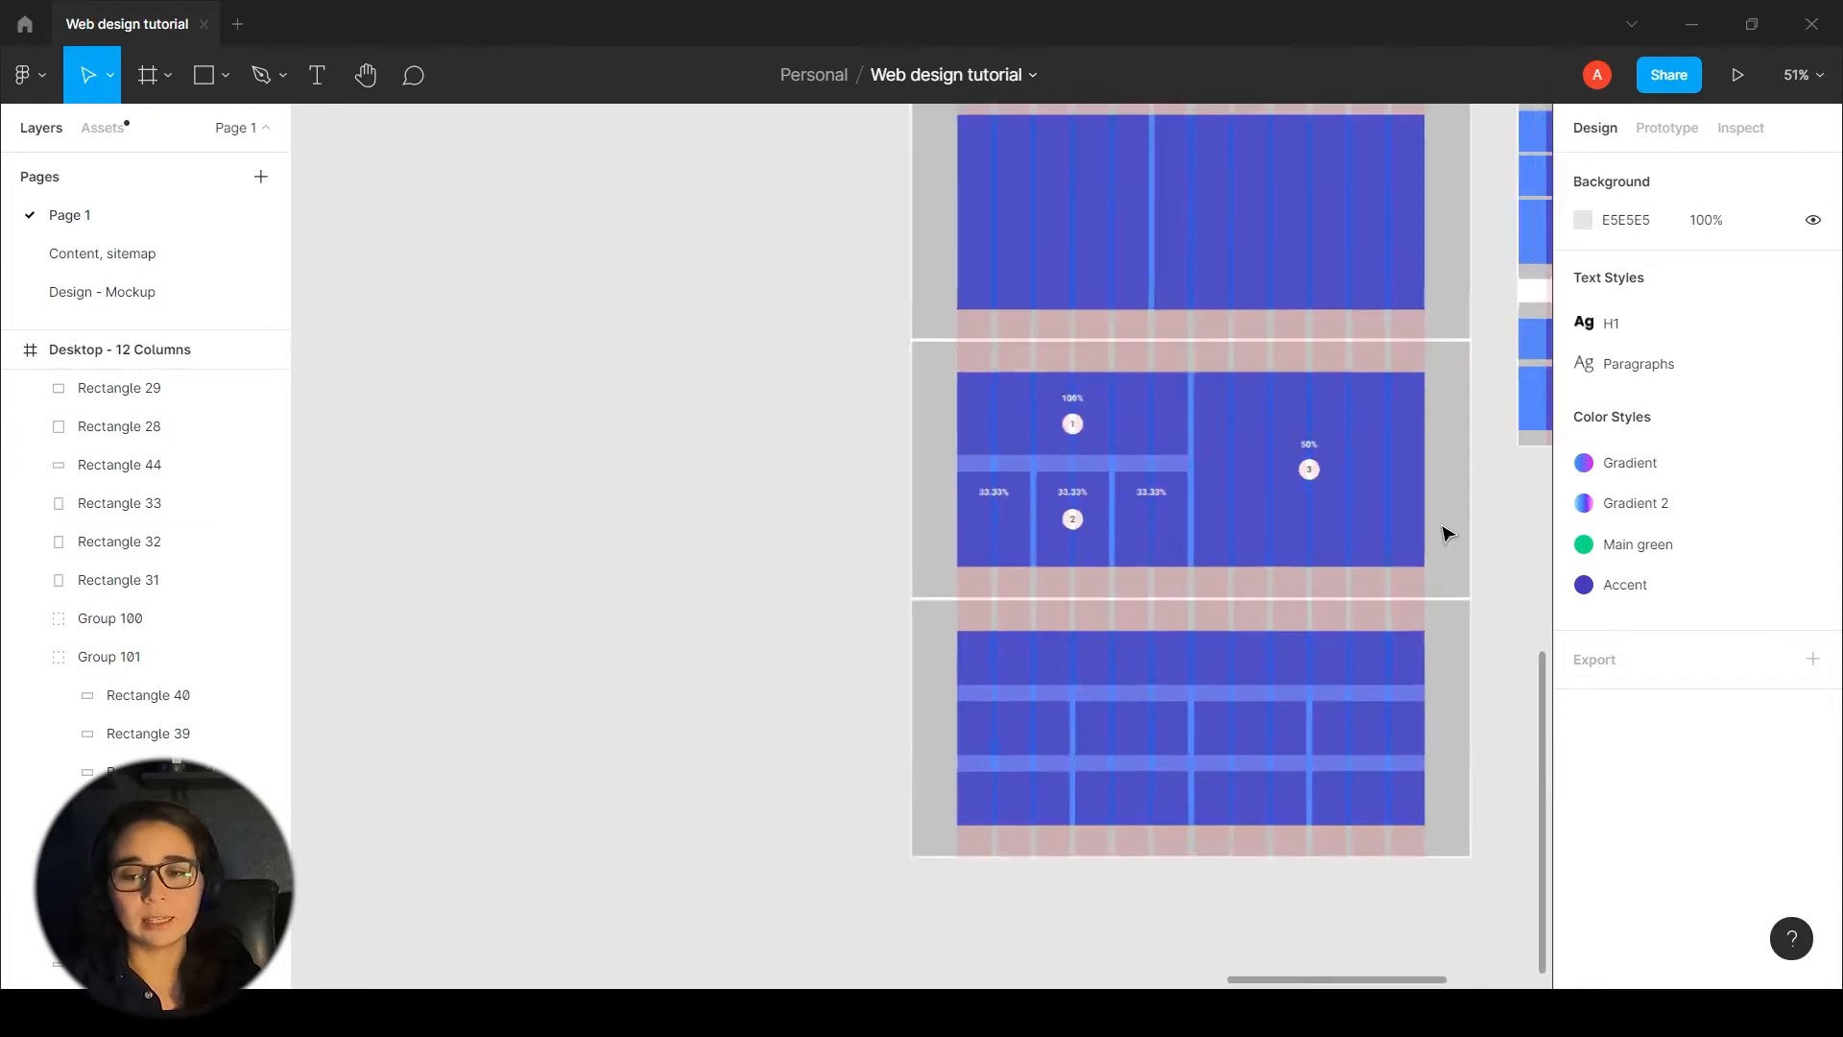
left_click_drag(1403, 531, 1223, 713)
left_click(925, 287)
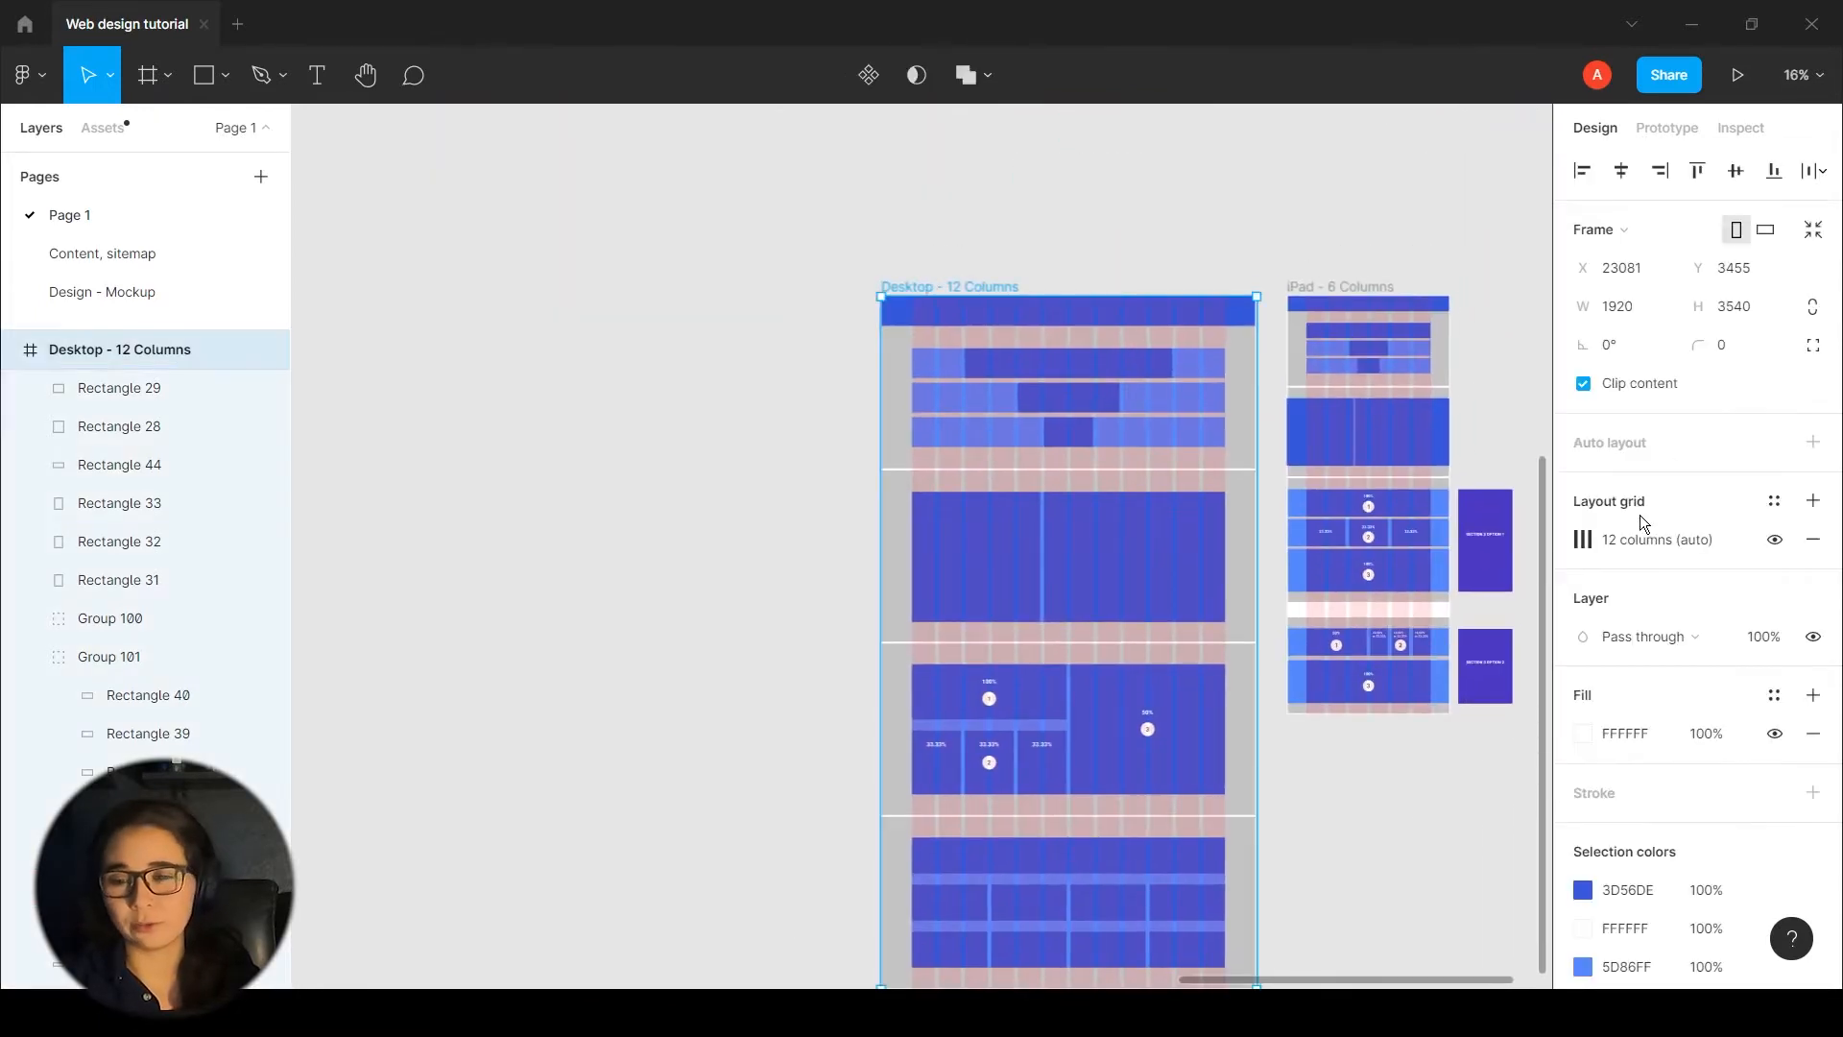
left_click(1773, 540)
left_click_drag(1439, 771, 1289, 512)
left_click(1271, 530)
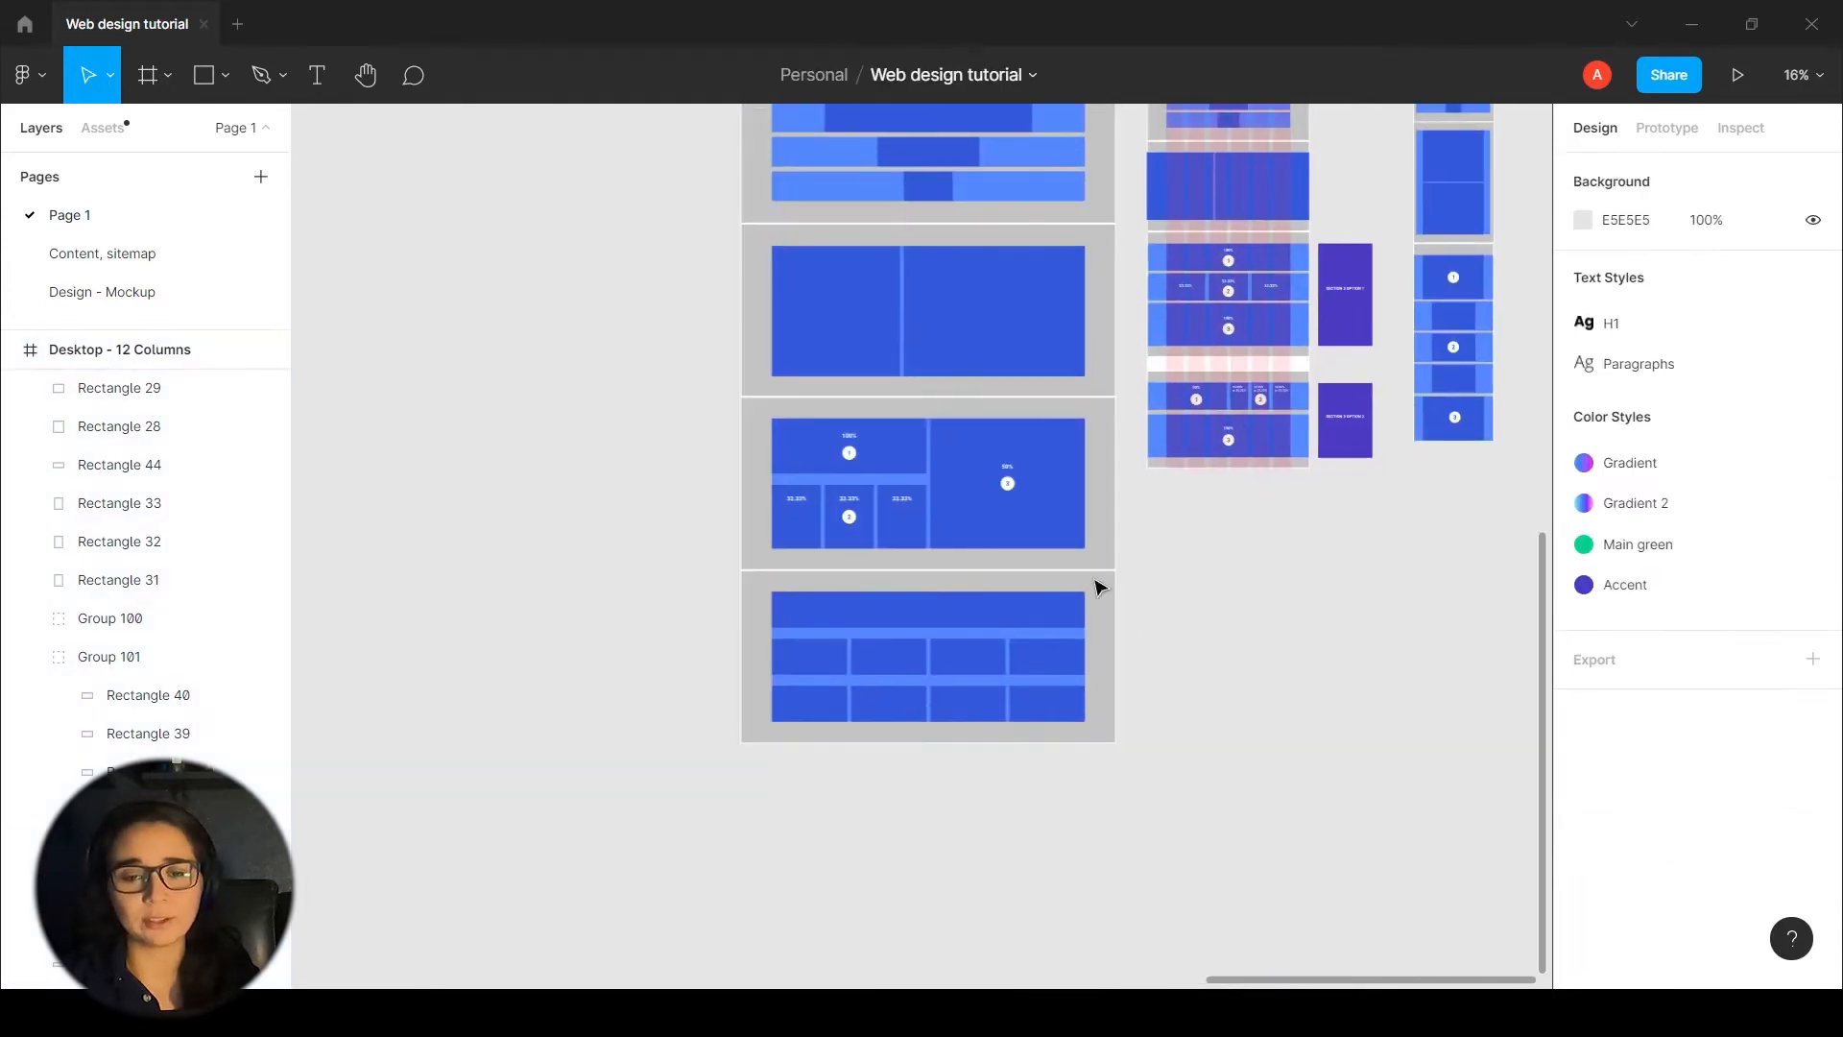
- Try extending the light-blue background rectangle behind the third section's blocks to a width of 1715
right_click(890, 599, "ctrl")
scroll(938, 520, "up", 1)
scroll(939, 526, "up", 4)
key("Escape")
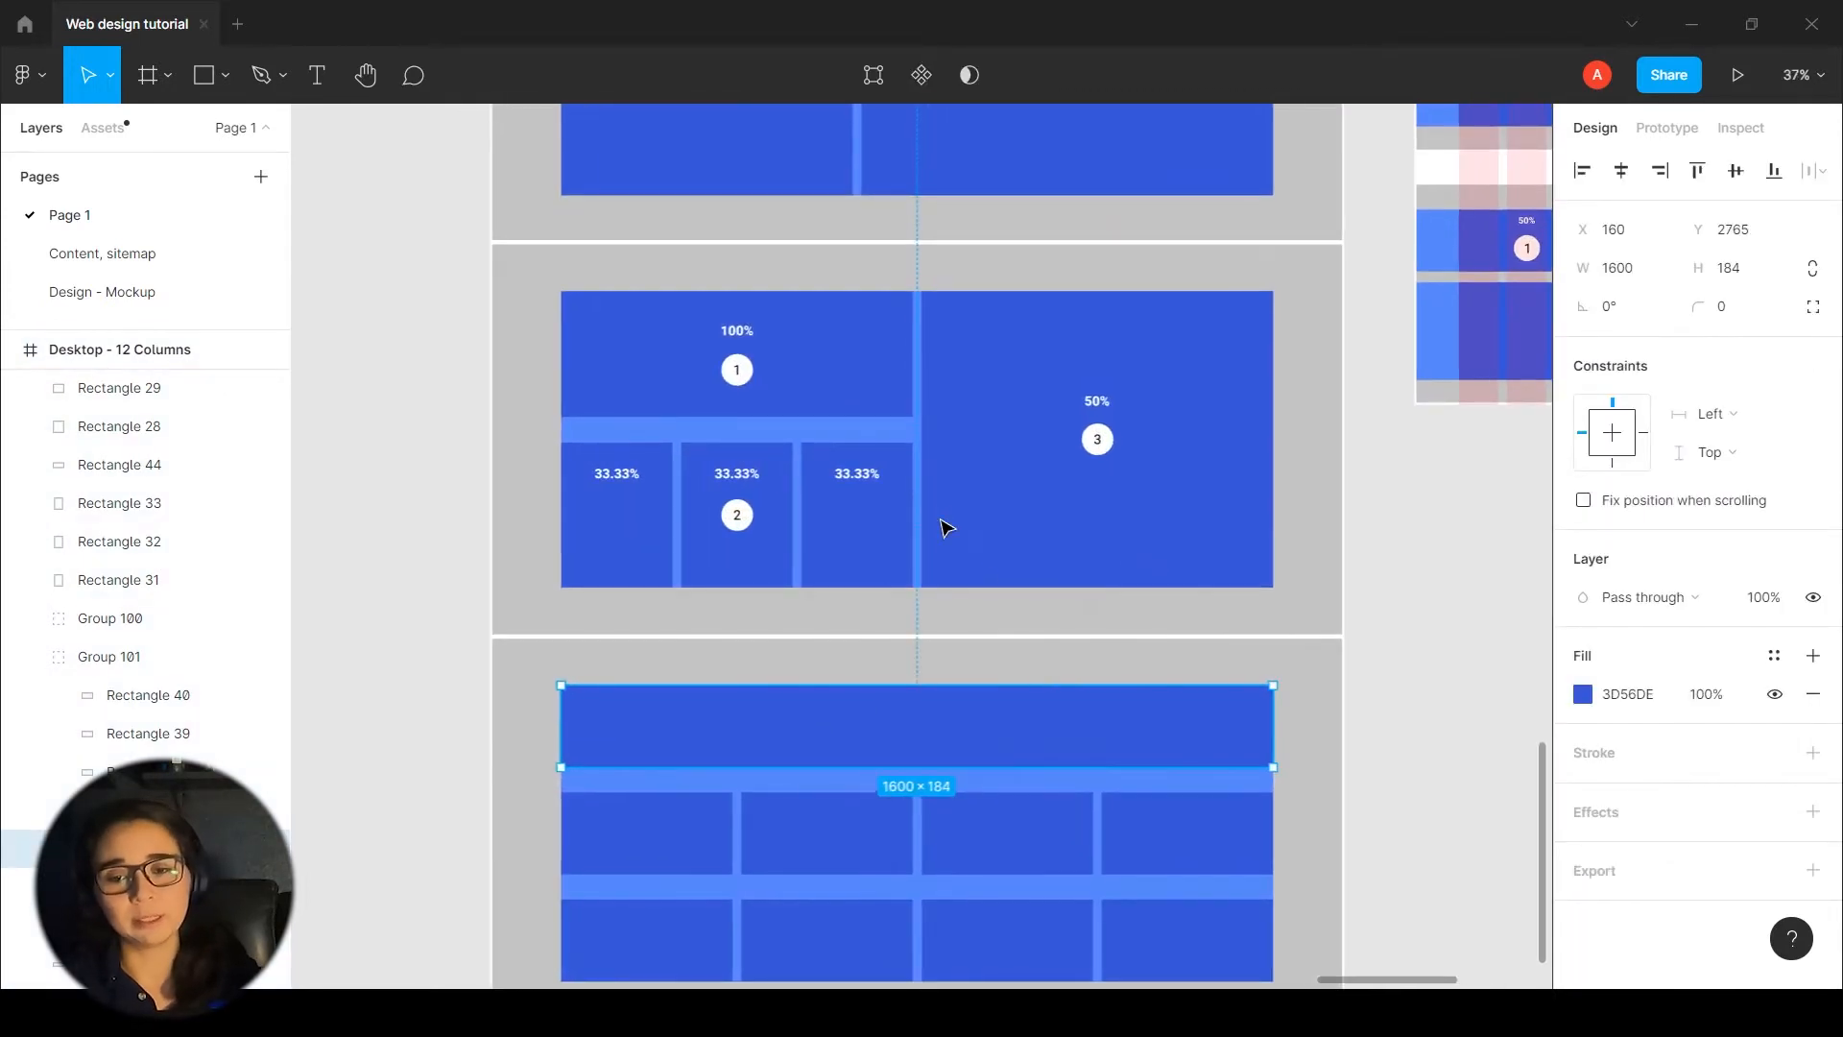
left_click(1454, 603)
scroll(964, 432, "up", 2)
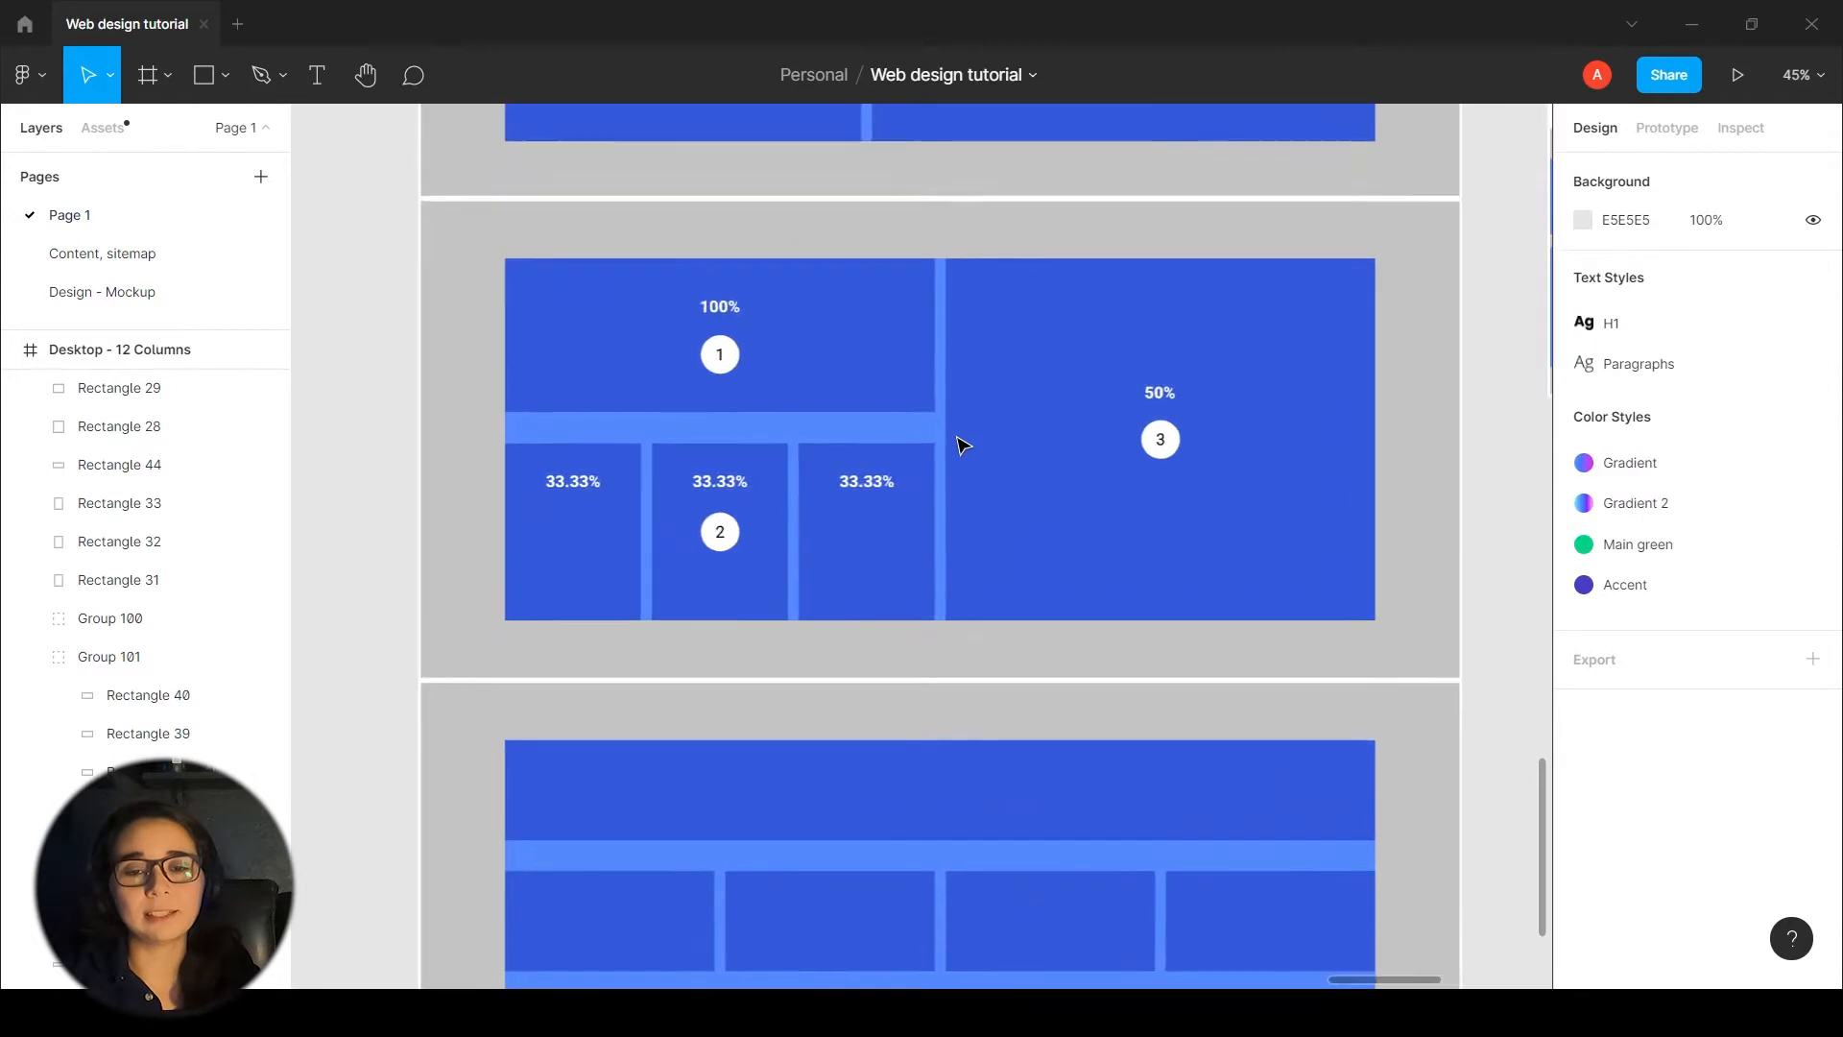
left_click(869, 435)
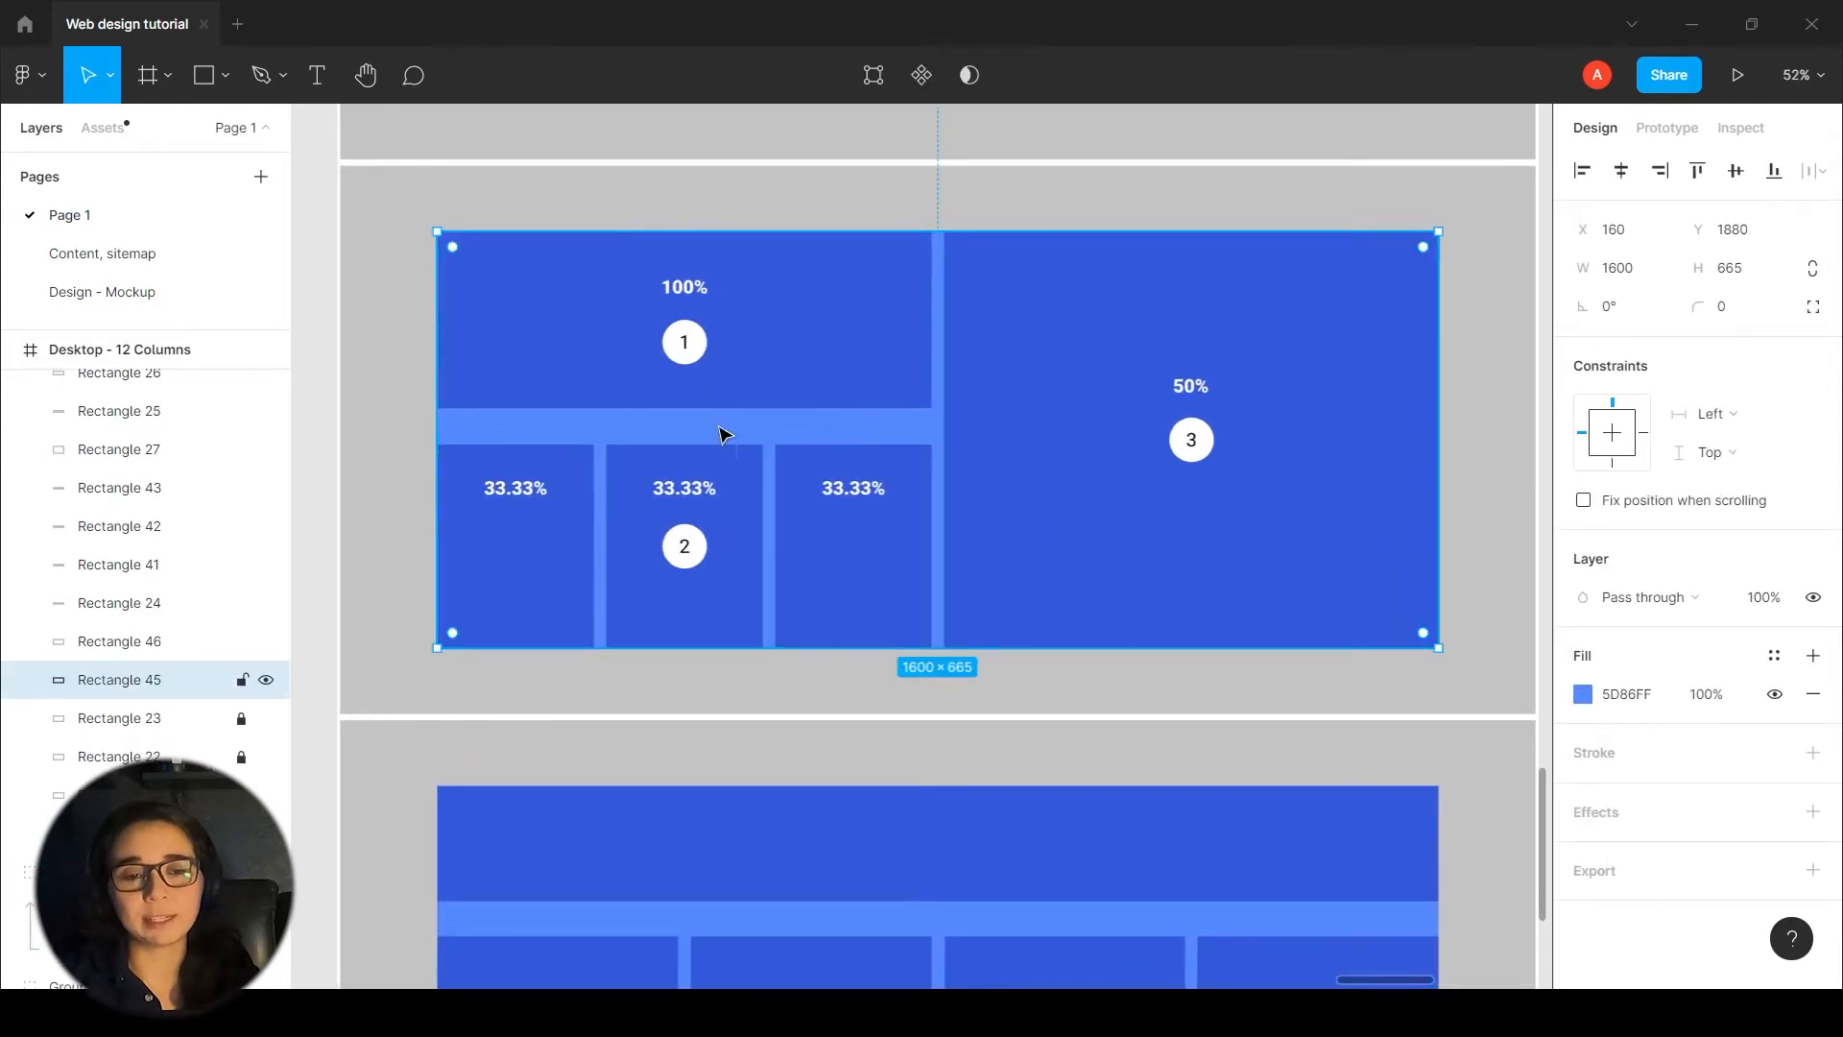
left_click_drag(428, 422, 365, 428)
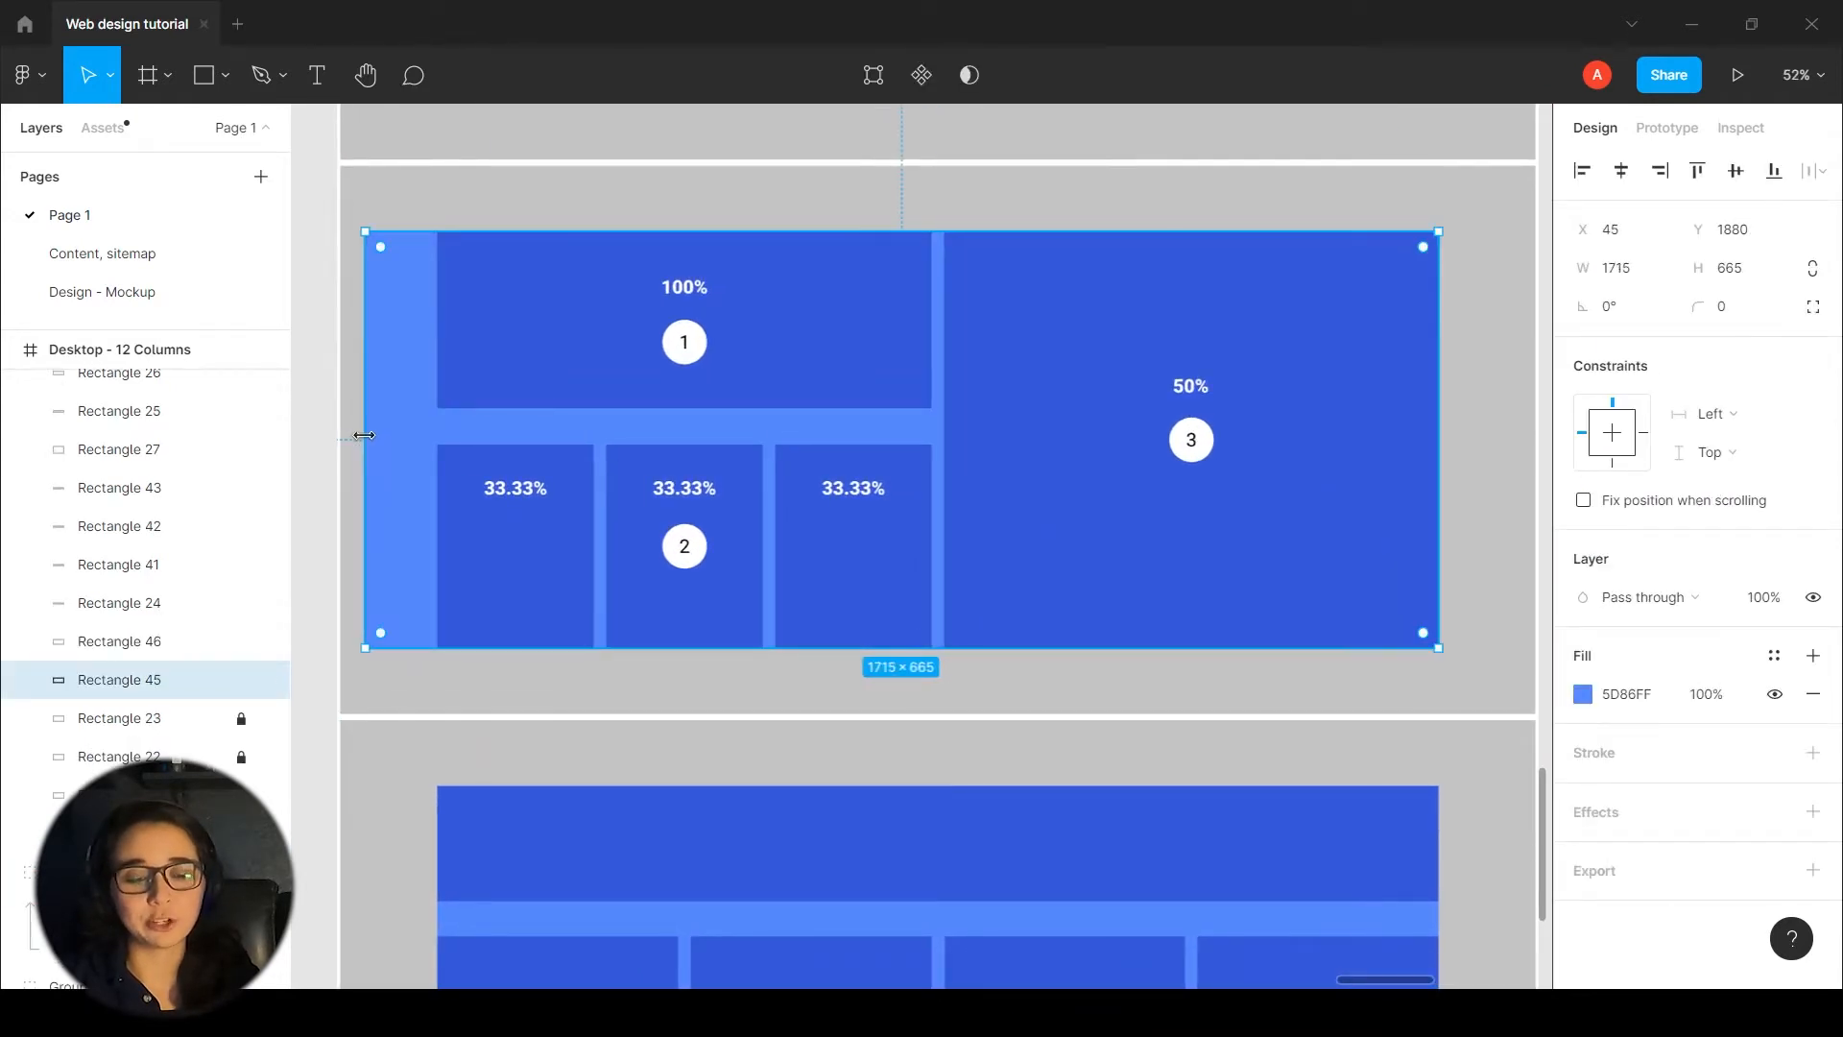
key("ctrl+z")
left_click(322, 486)
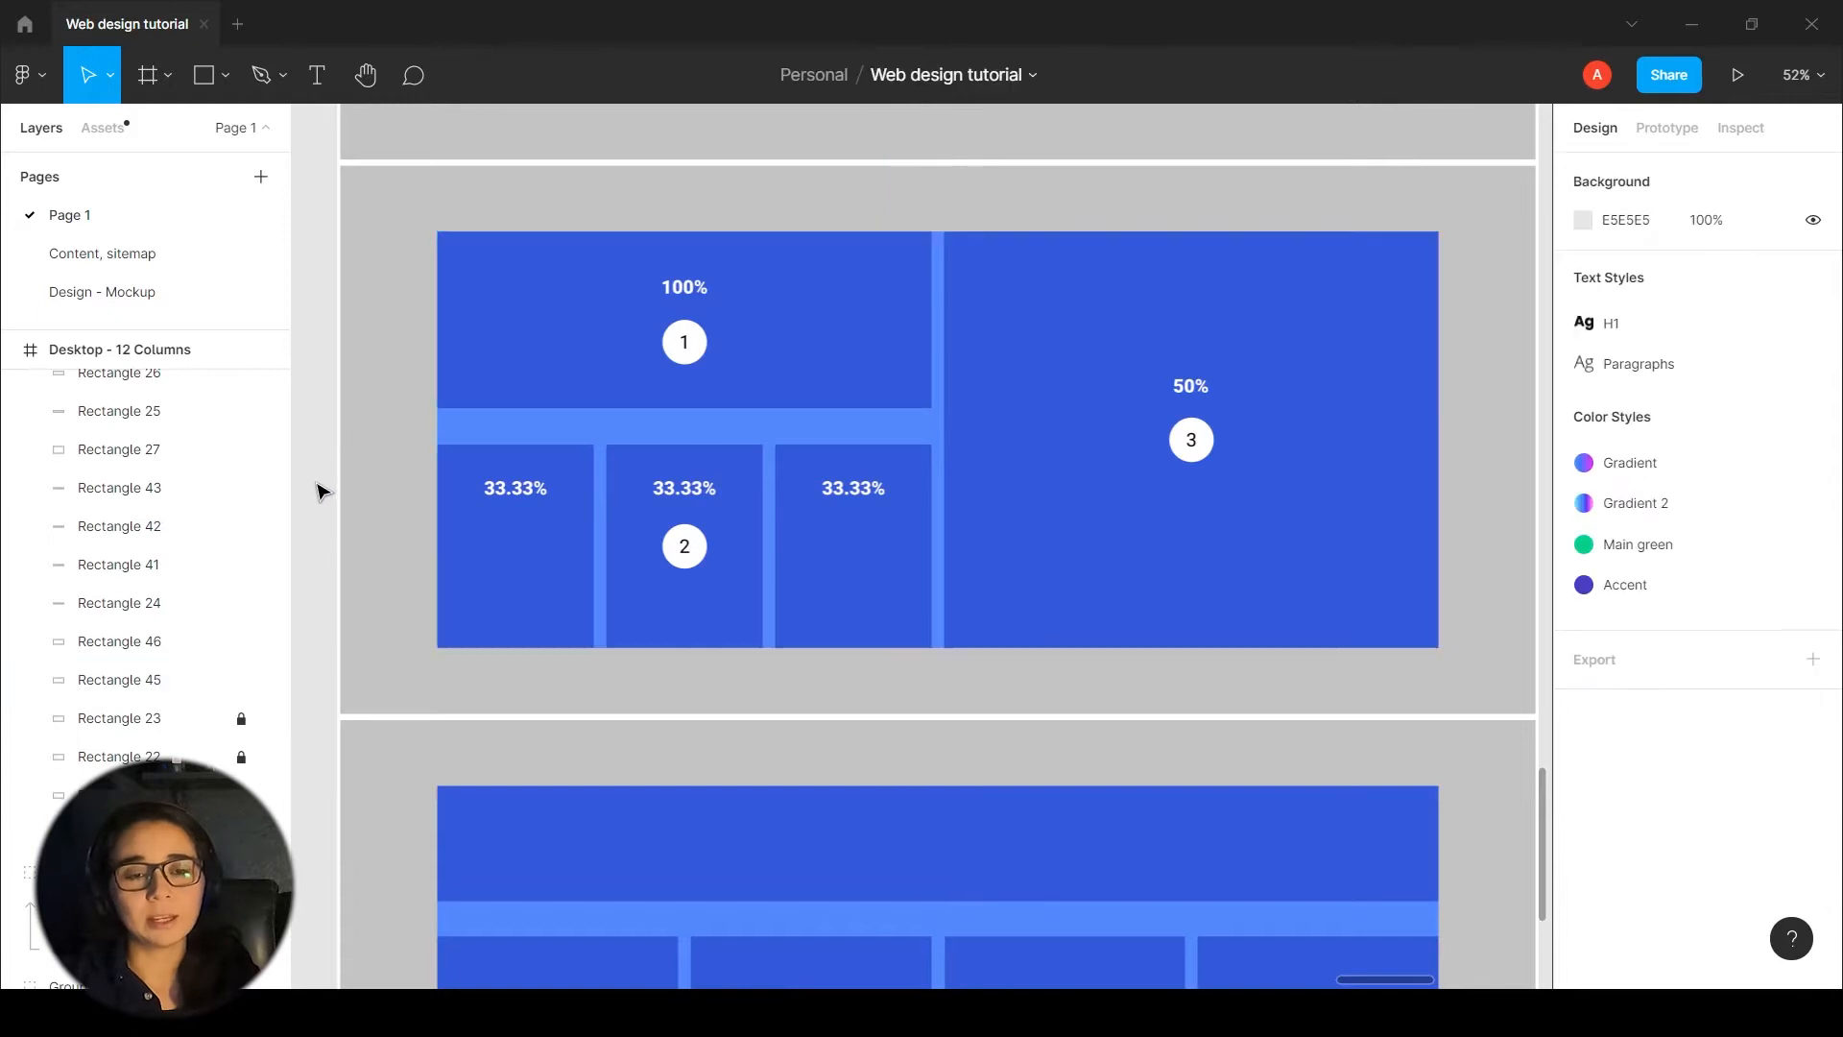
- Examine the third section's numbered blocks and their percentage width labels
scroll(372, 429, "down", 1)
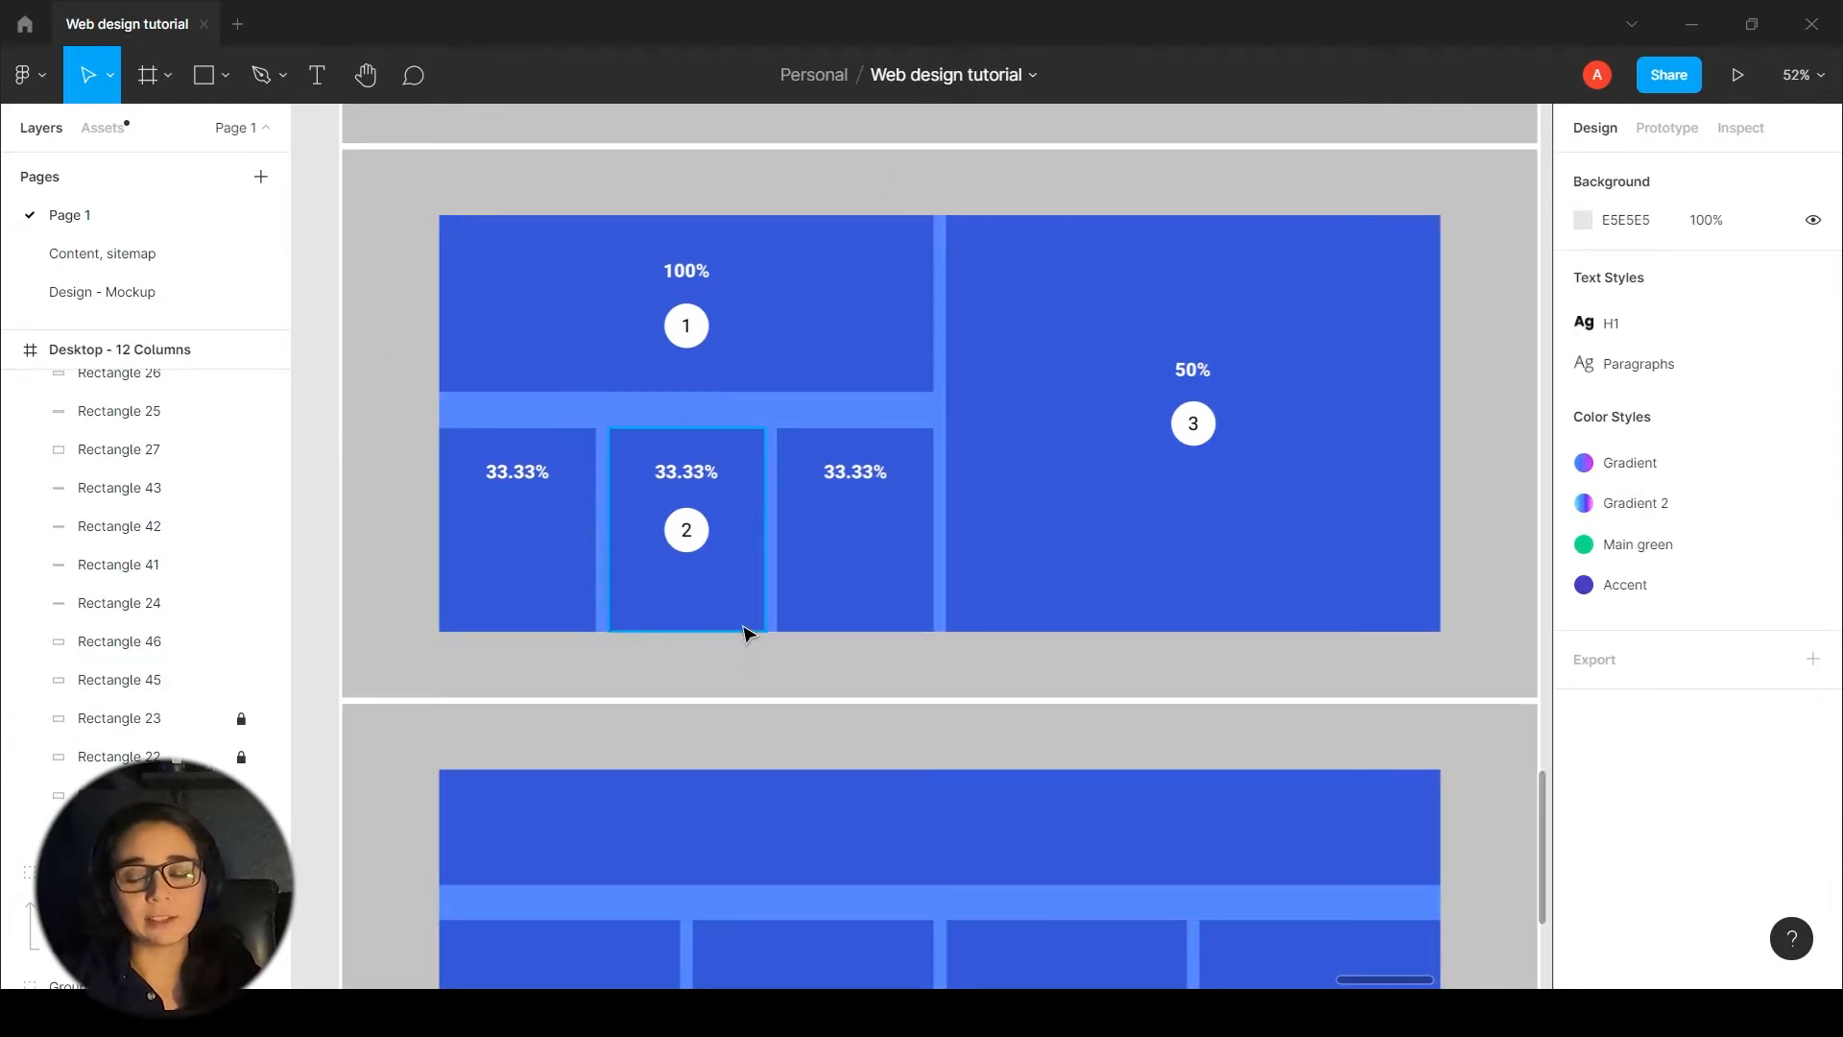
left_click(506, 427)
left_click(370, 189)
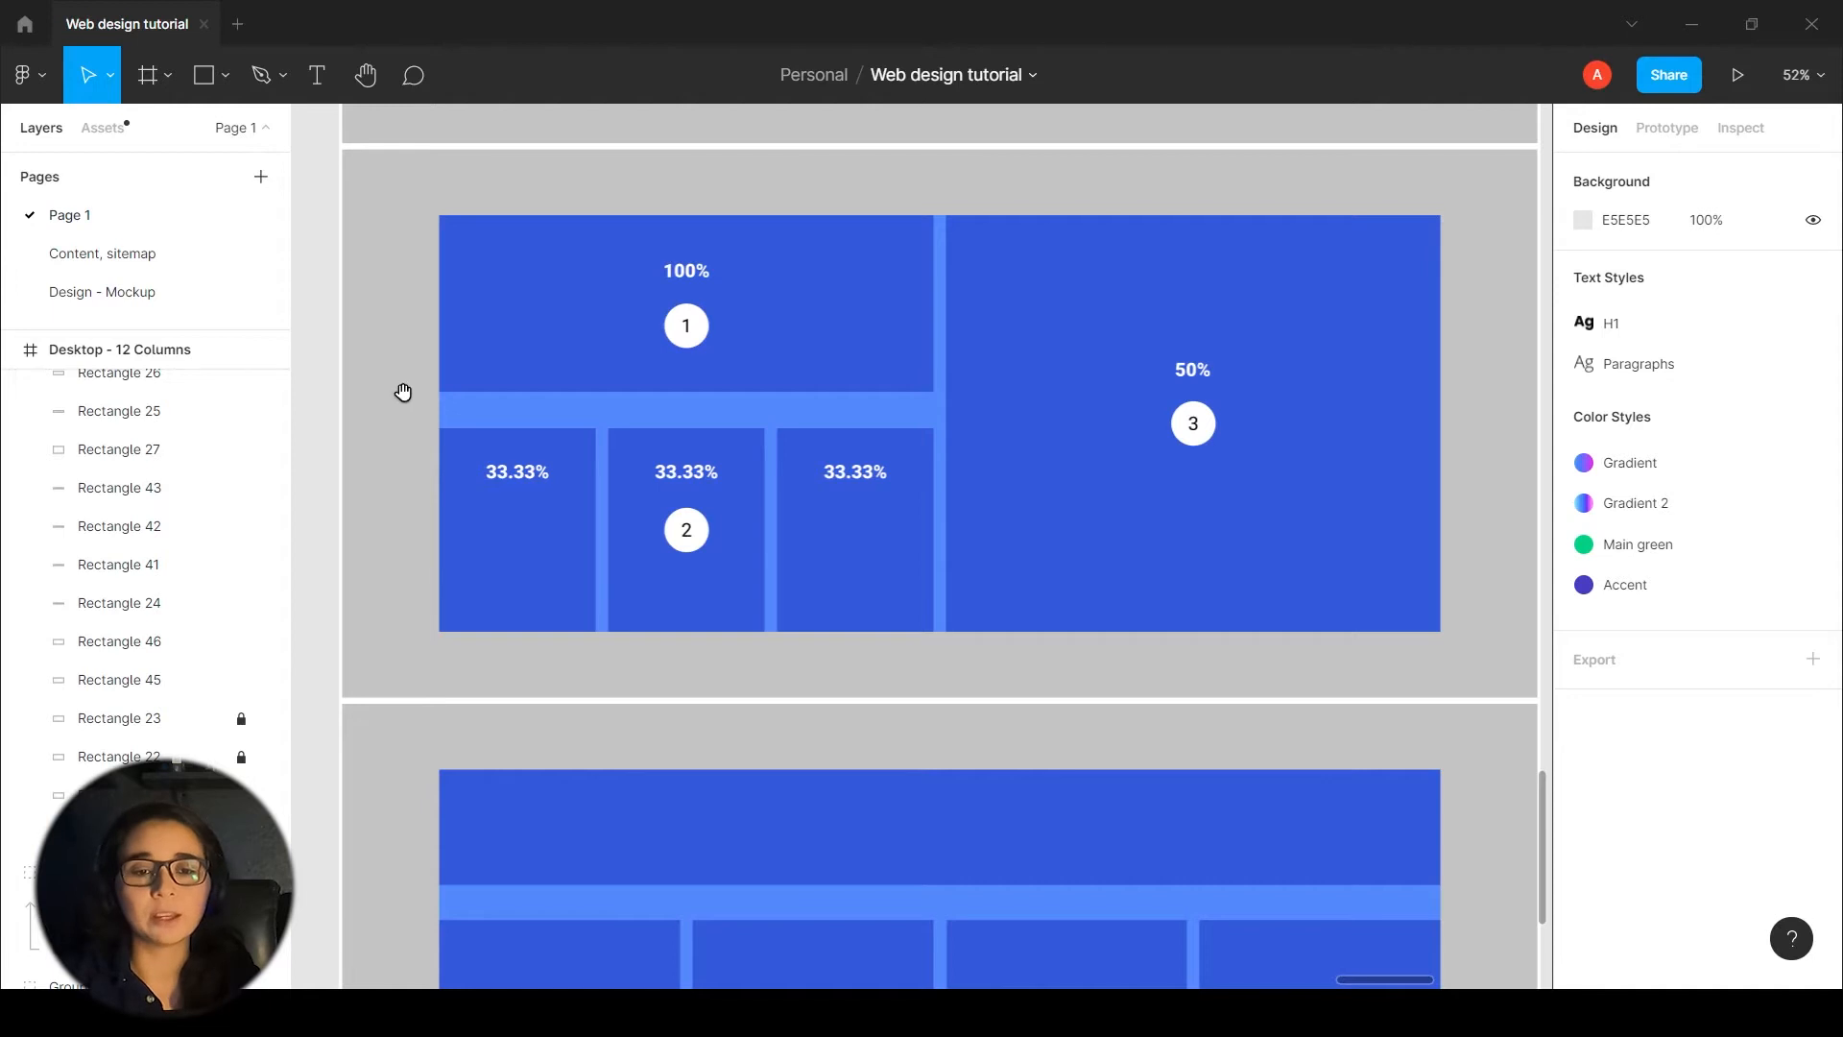
left_click_drag(401, 392, 415, 370)
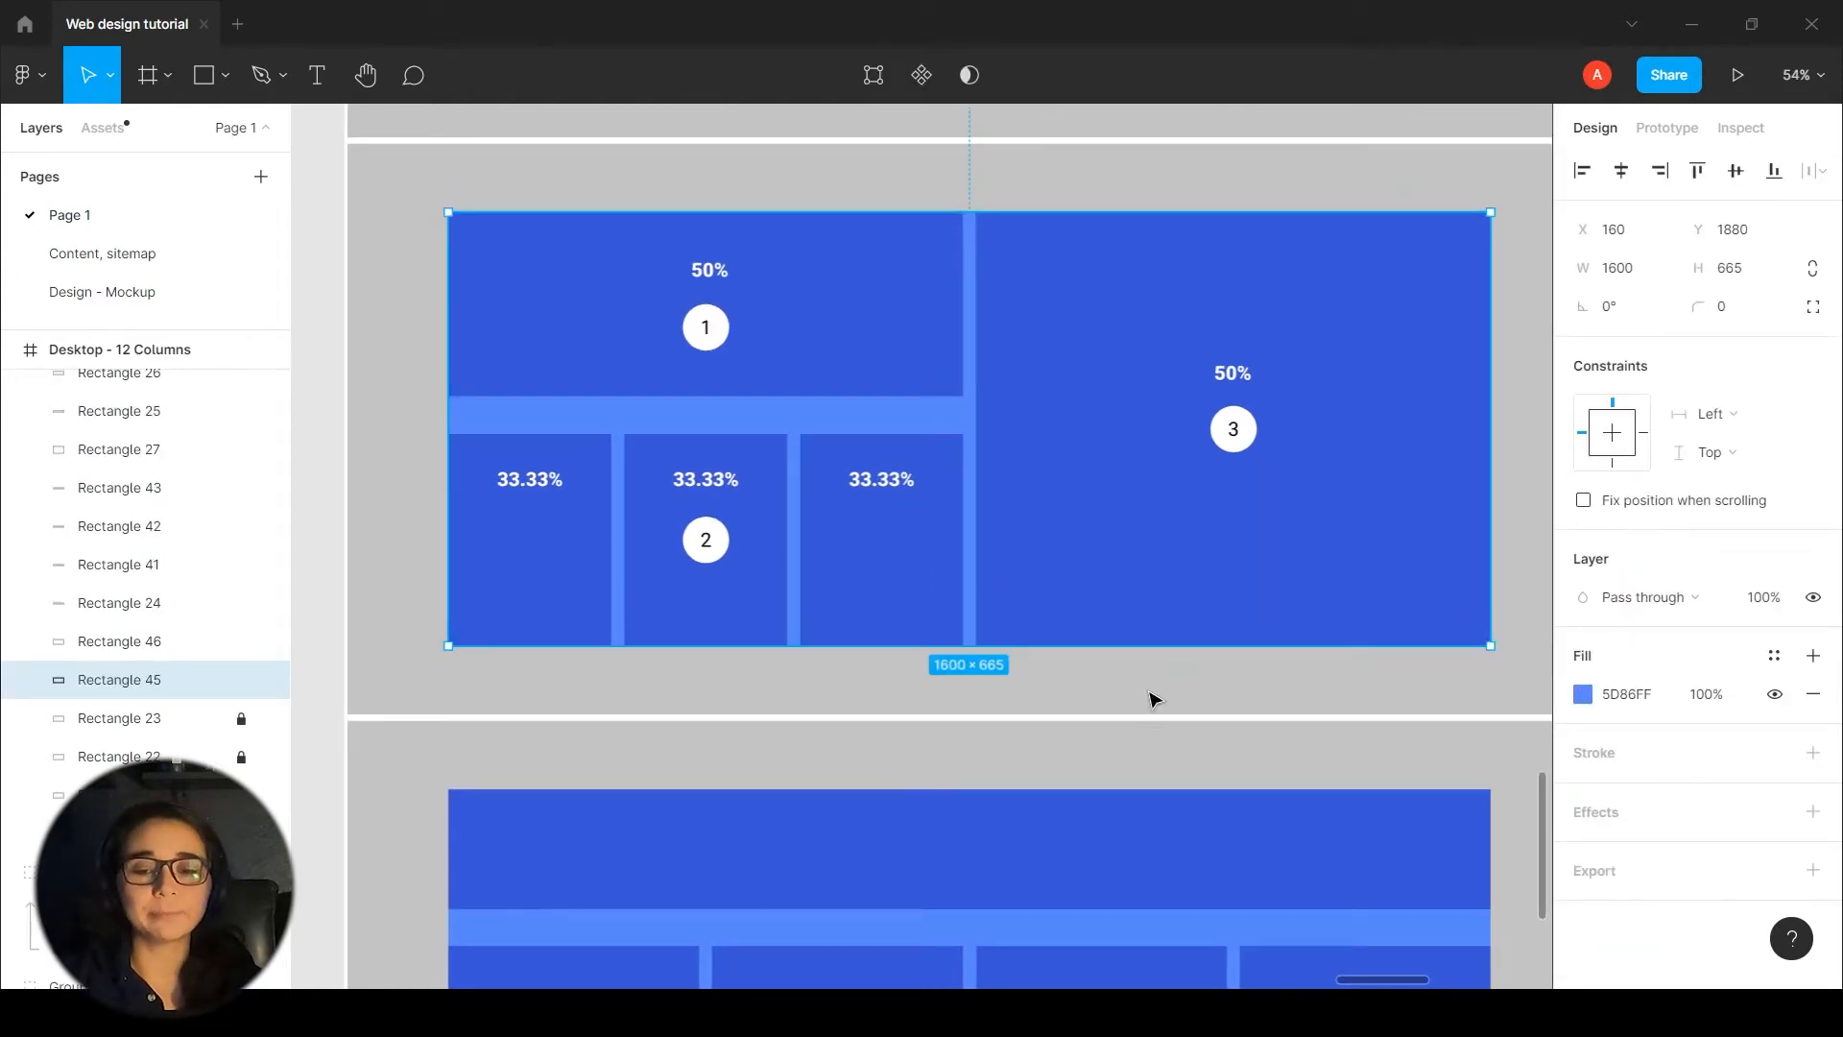
left_click(1145, 734)
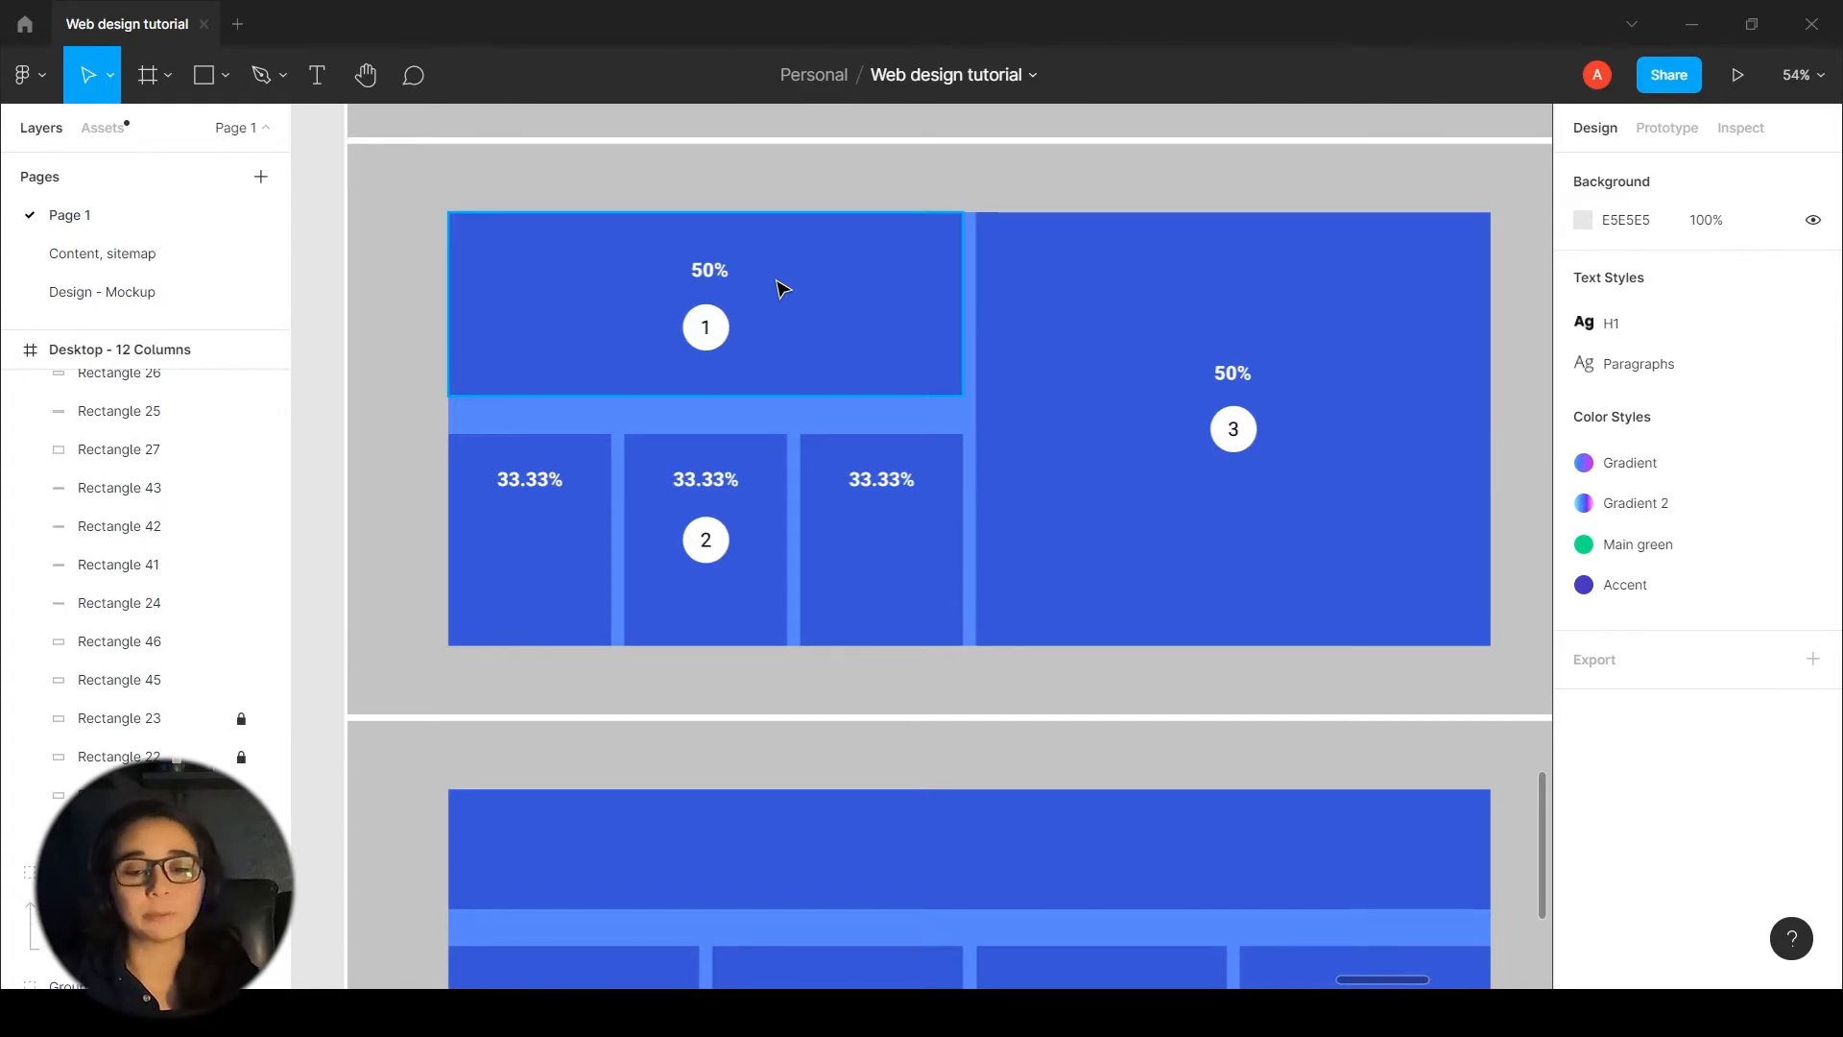
scroll(1211, 688, "down", 1)
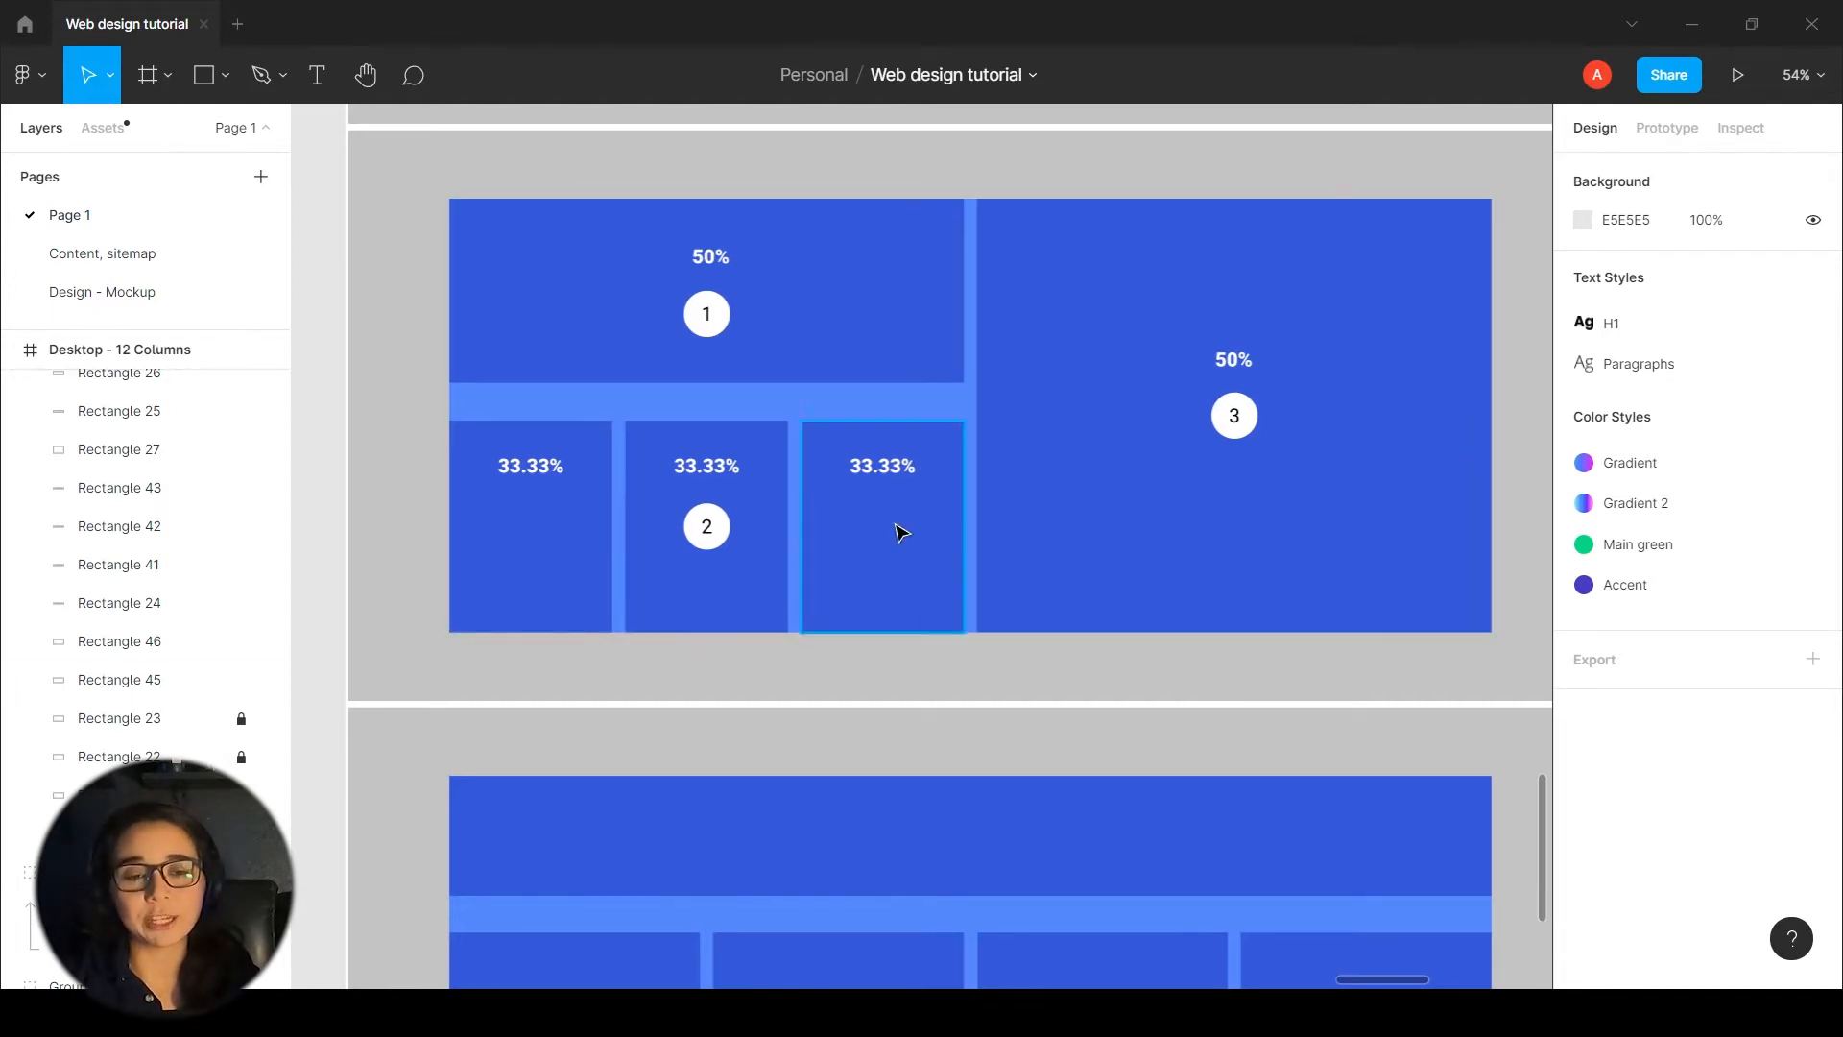
left_click(532, 470)
left_click_drag(533, 470, 723, 472)
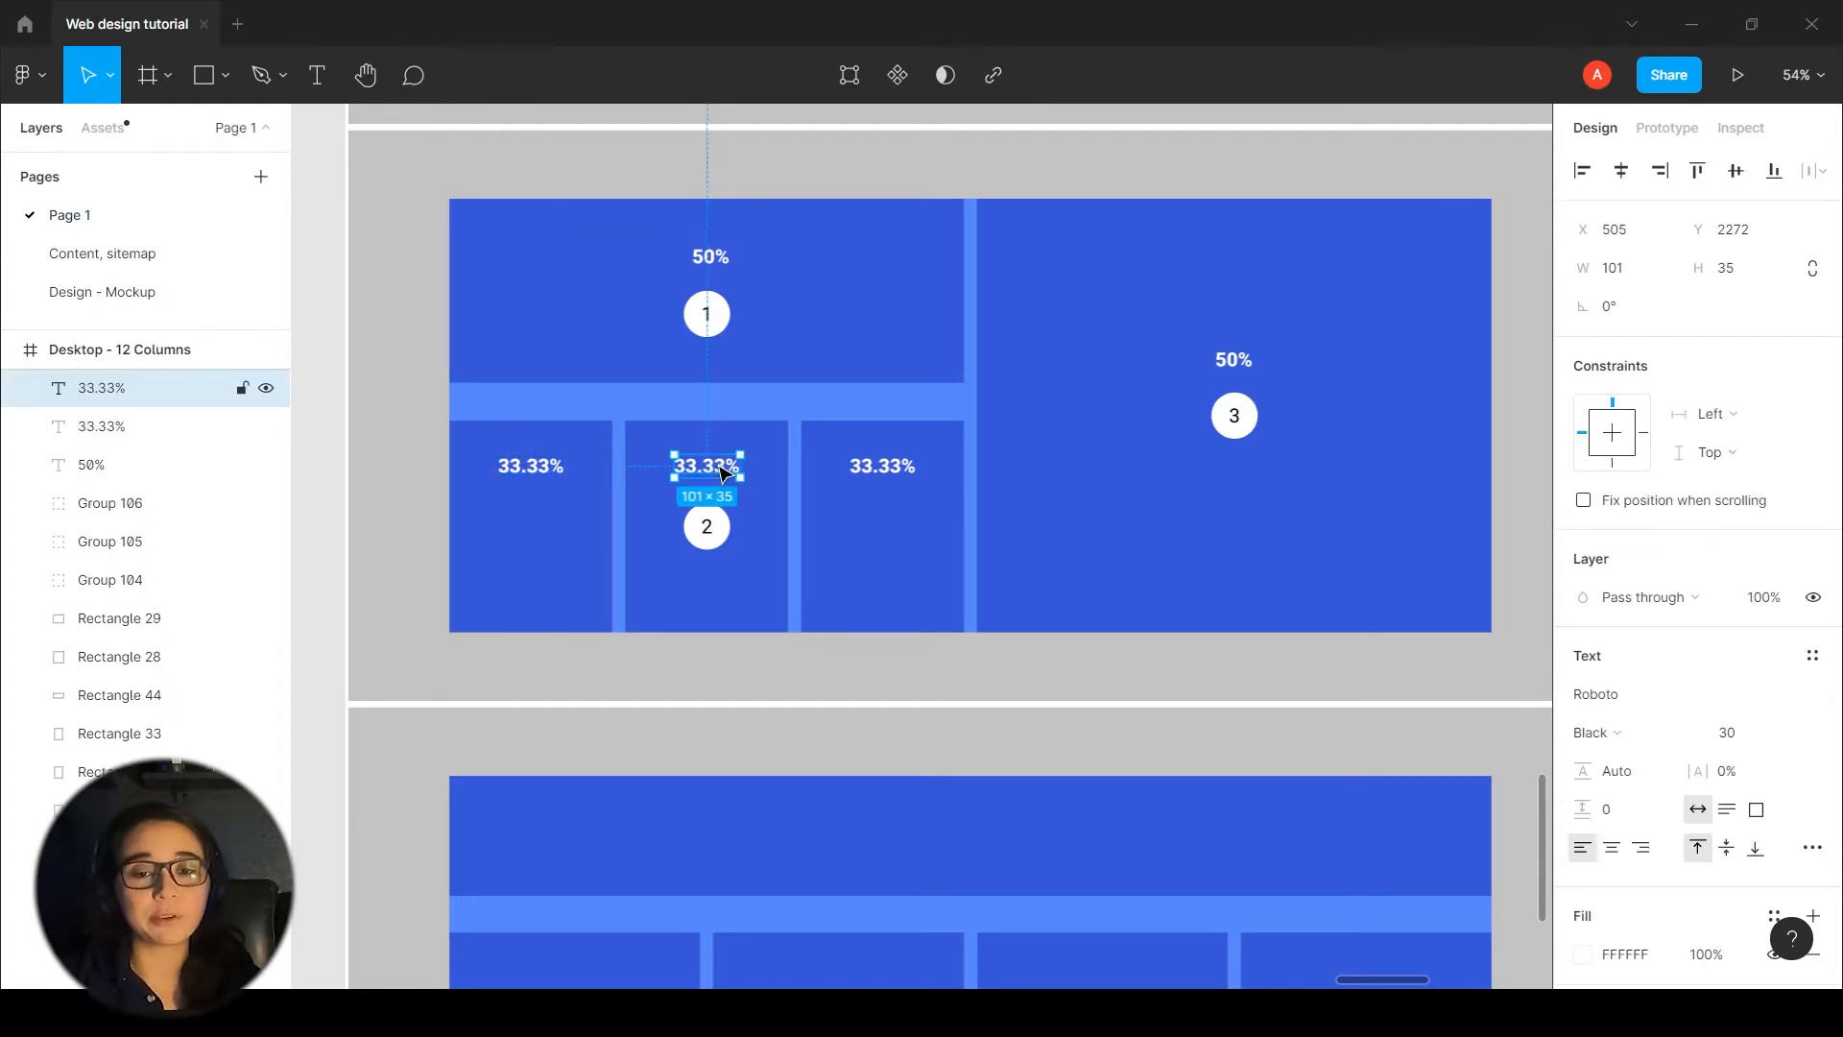
left_click(1032, 689)
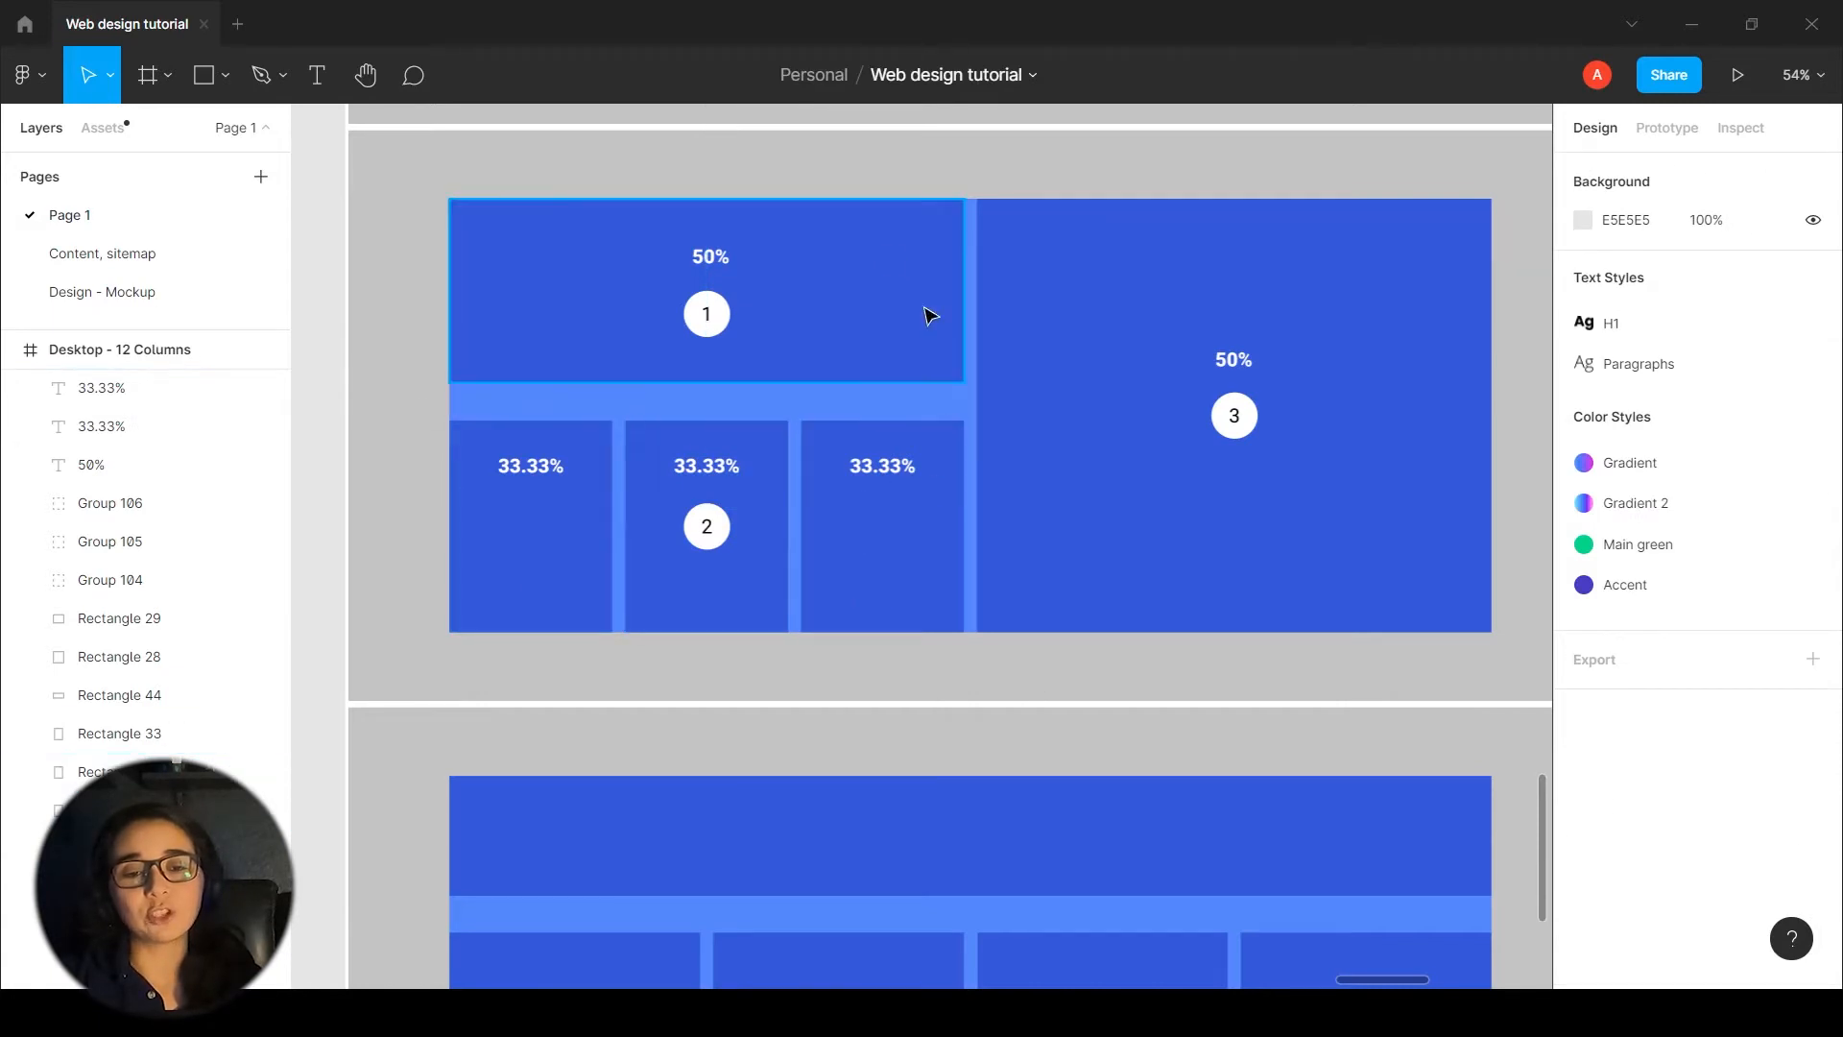
- Duplicate block 1's rectangle in the third section and resize the copy to 790 × 383, directly below block 1
left_click(509, 244)
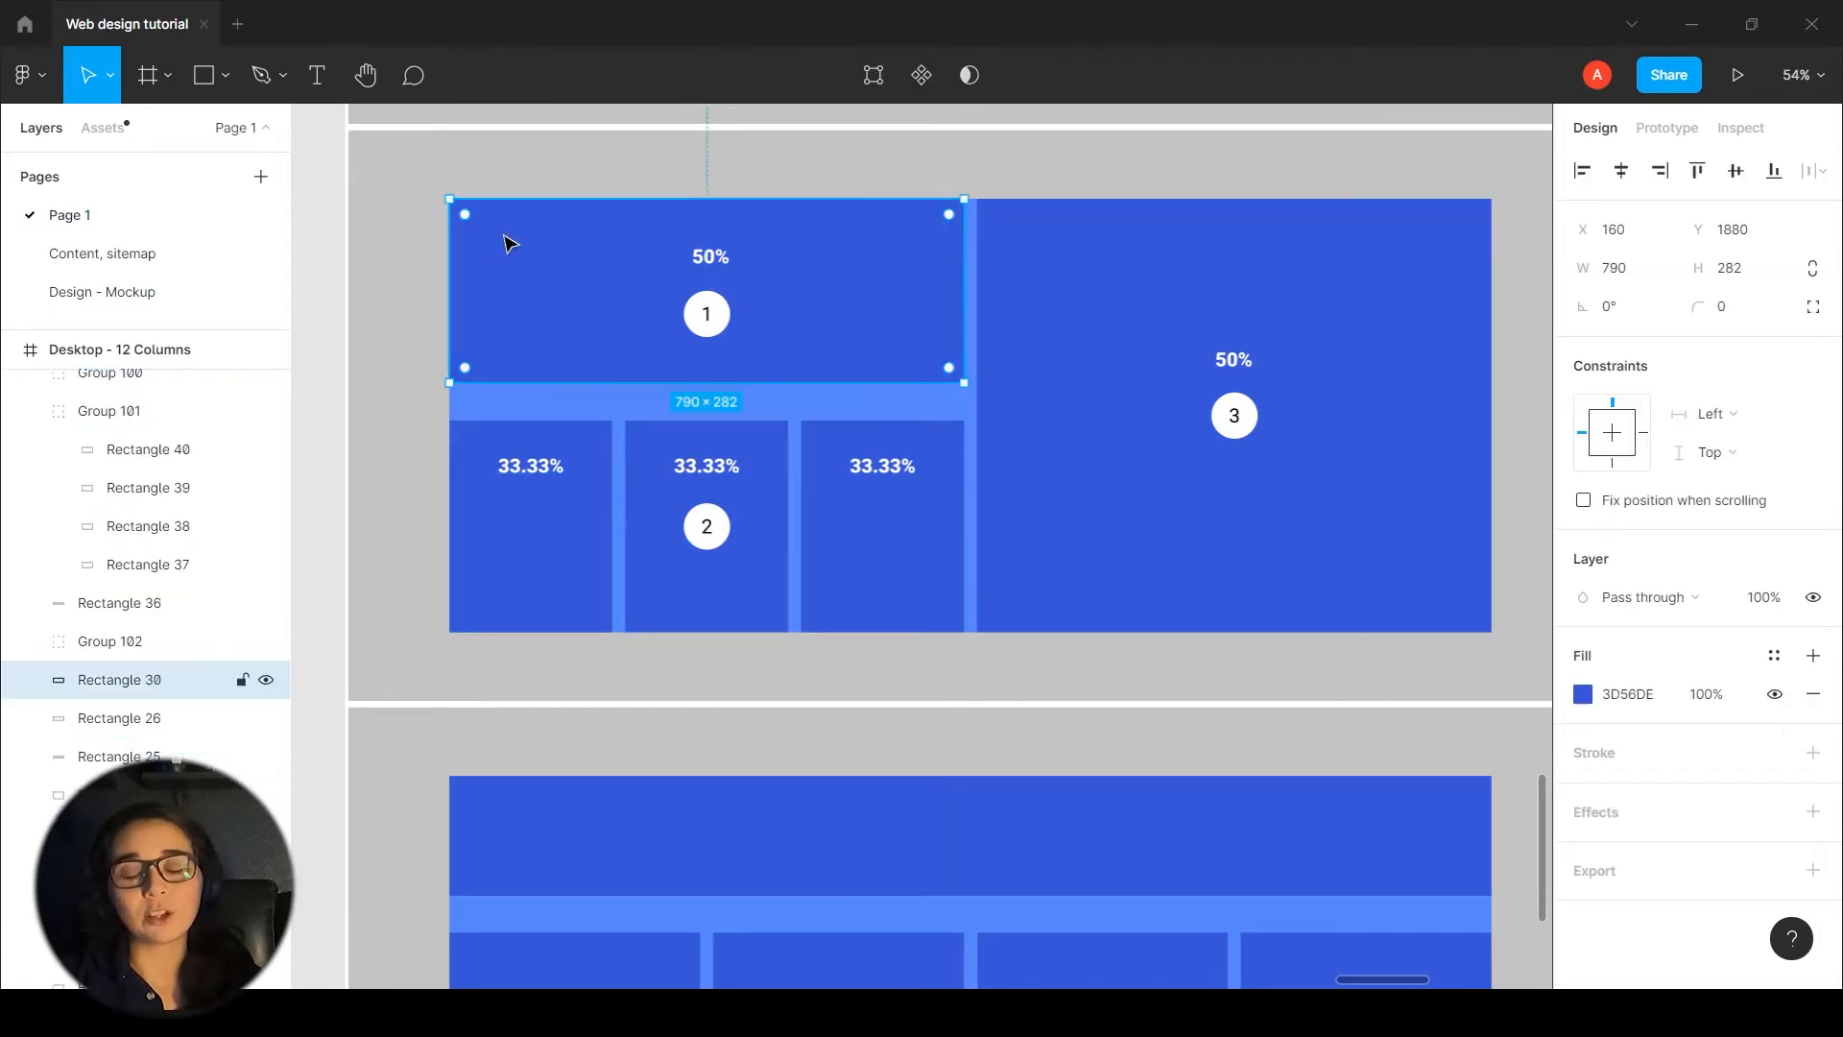
left_click_drag(564, 279, 567, 360)
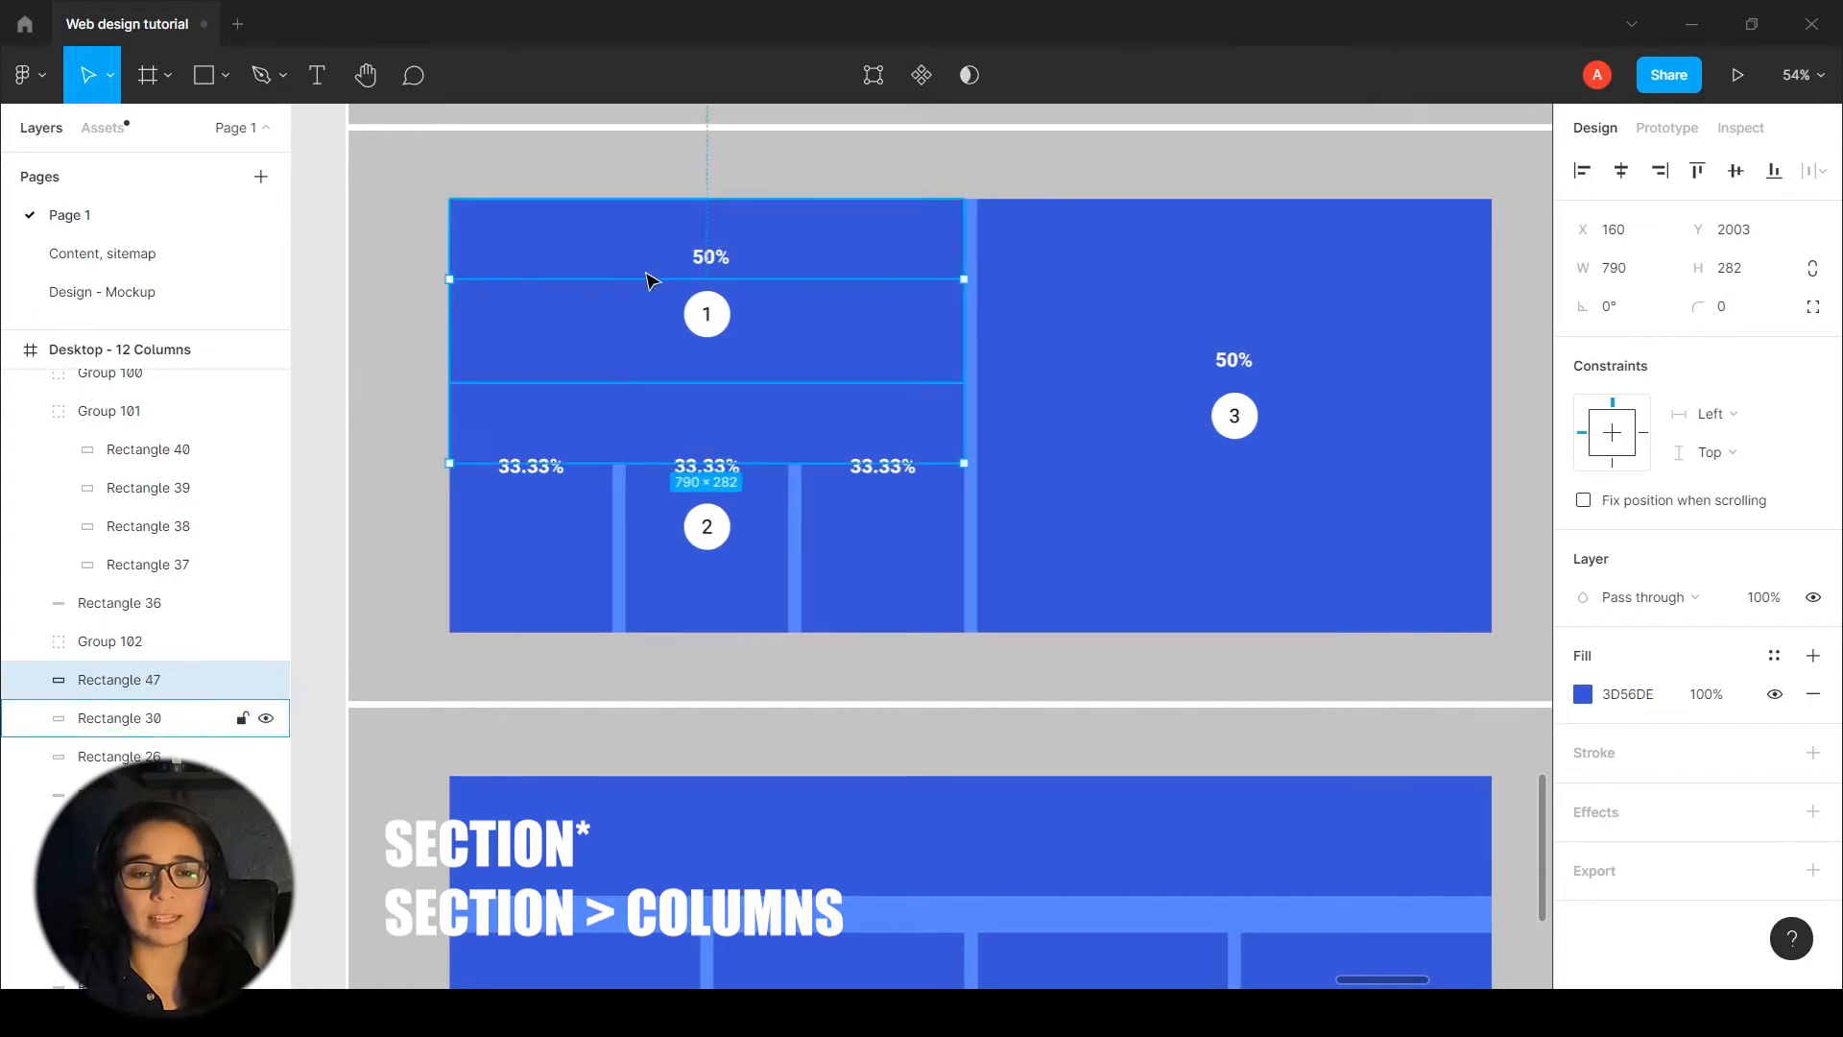
left_click_drag(627, 468, 626, 633)
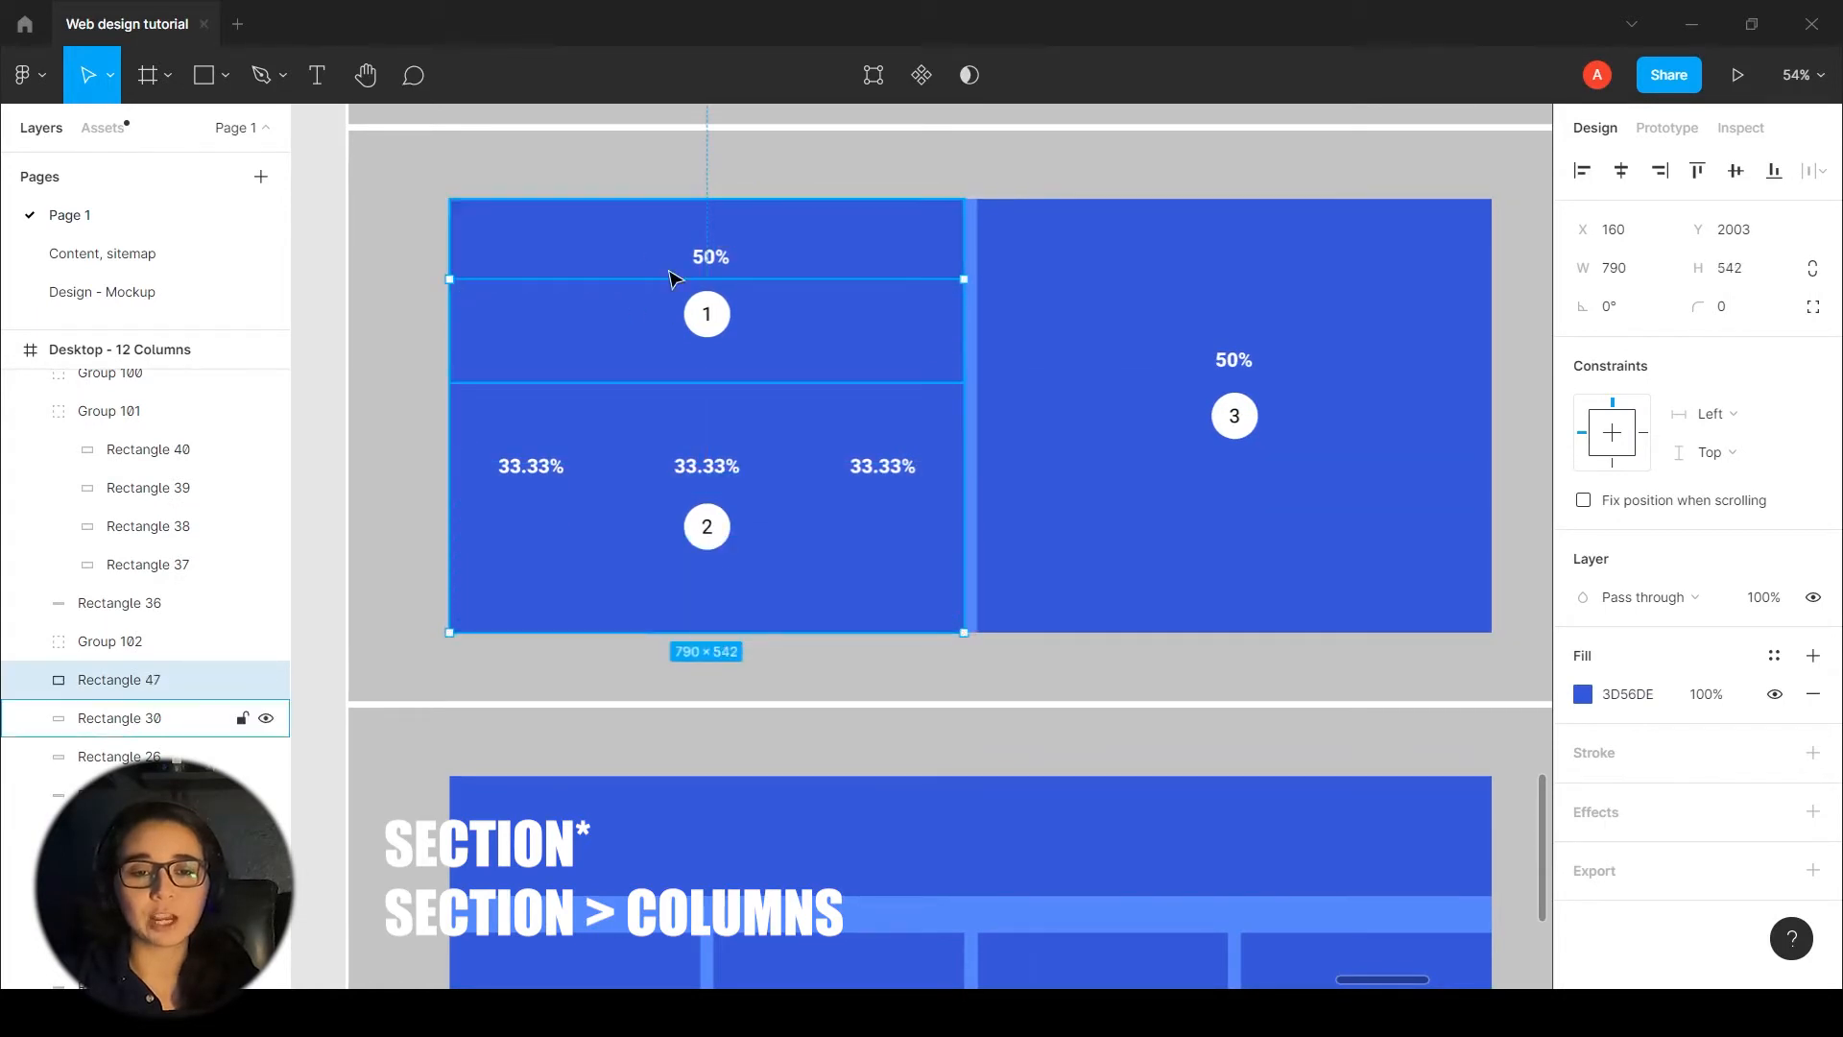
left_click_drag(665, 275, 672, 381)
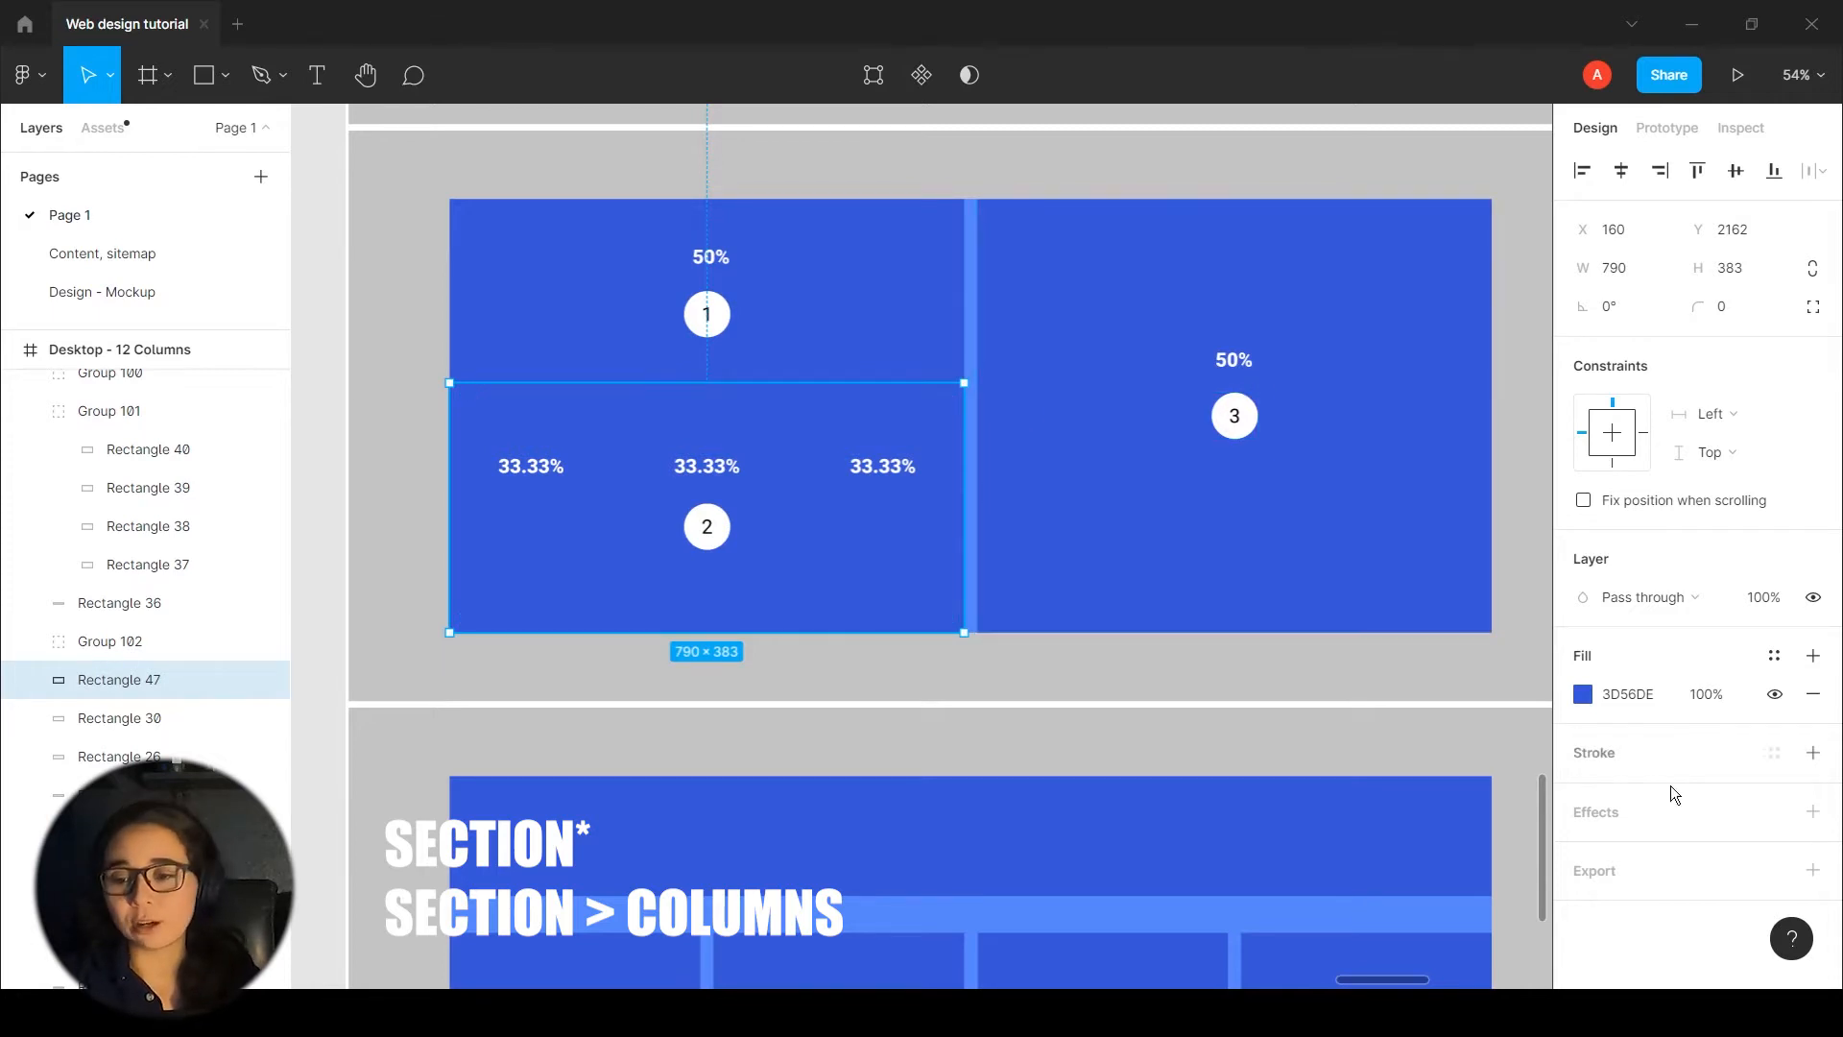
- Fill the duplicated 790 × 383 rectangle behind the three small blocks with red F05454
left_click(1583, 693)
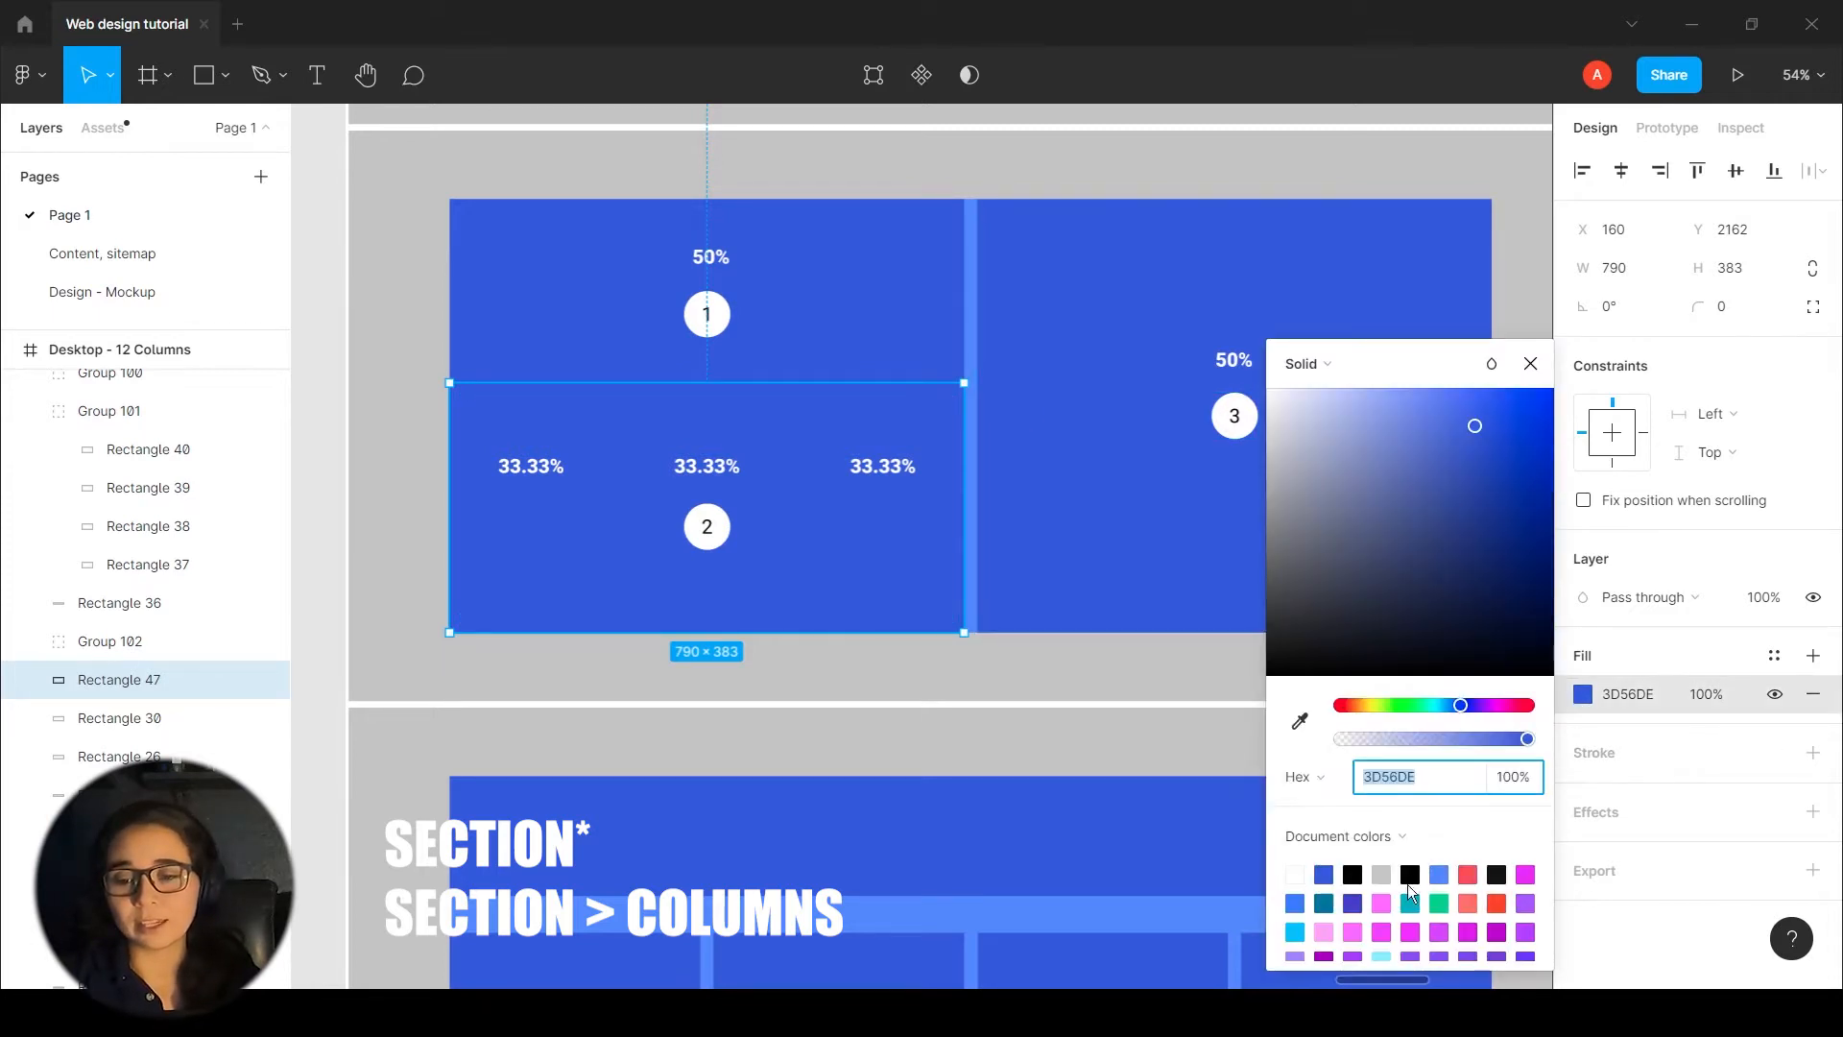
left_click(1468, 874)
left_click(893, 687)
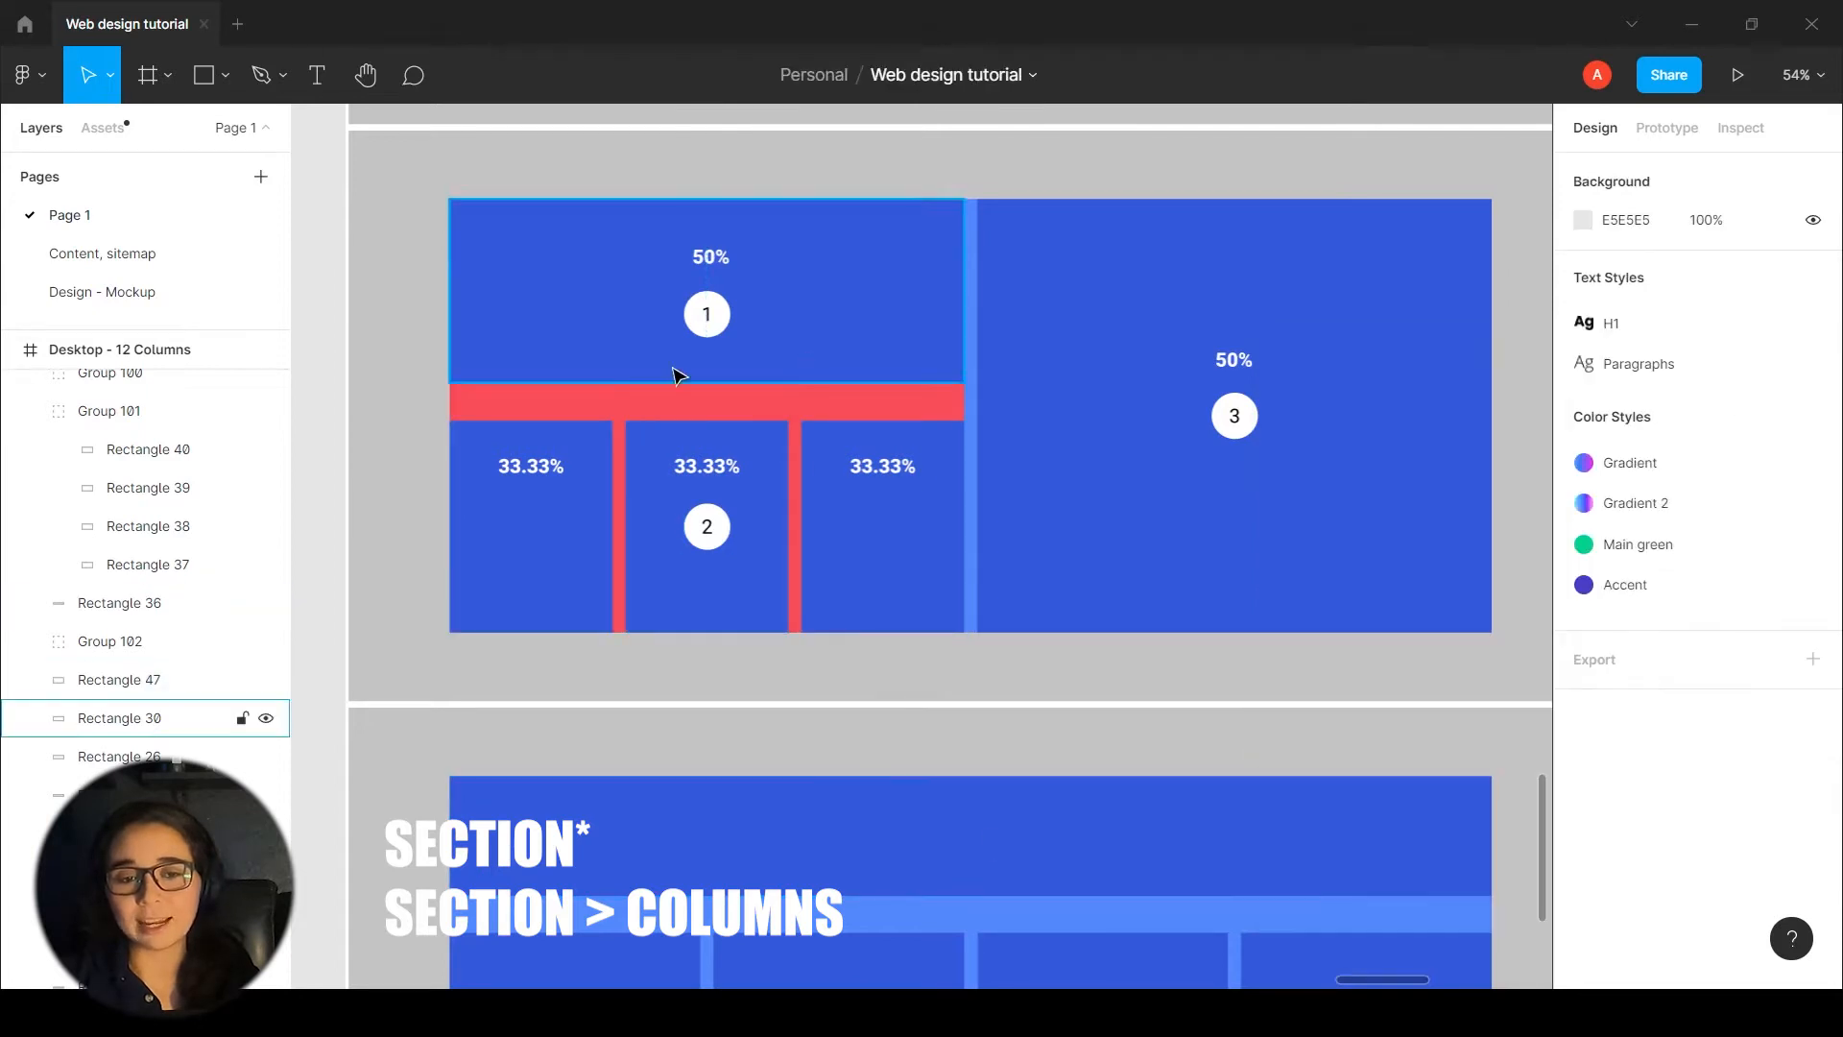
left_click(629, 408)
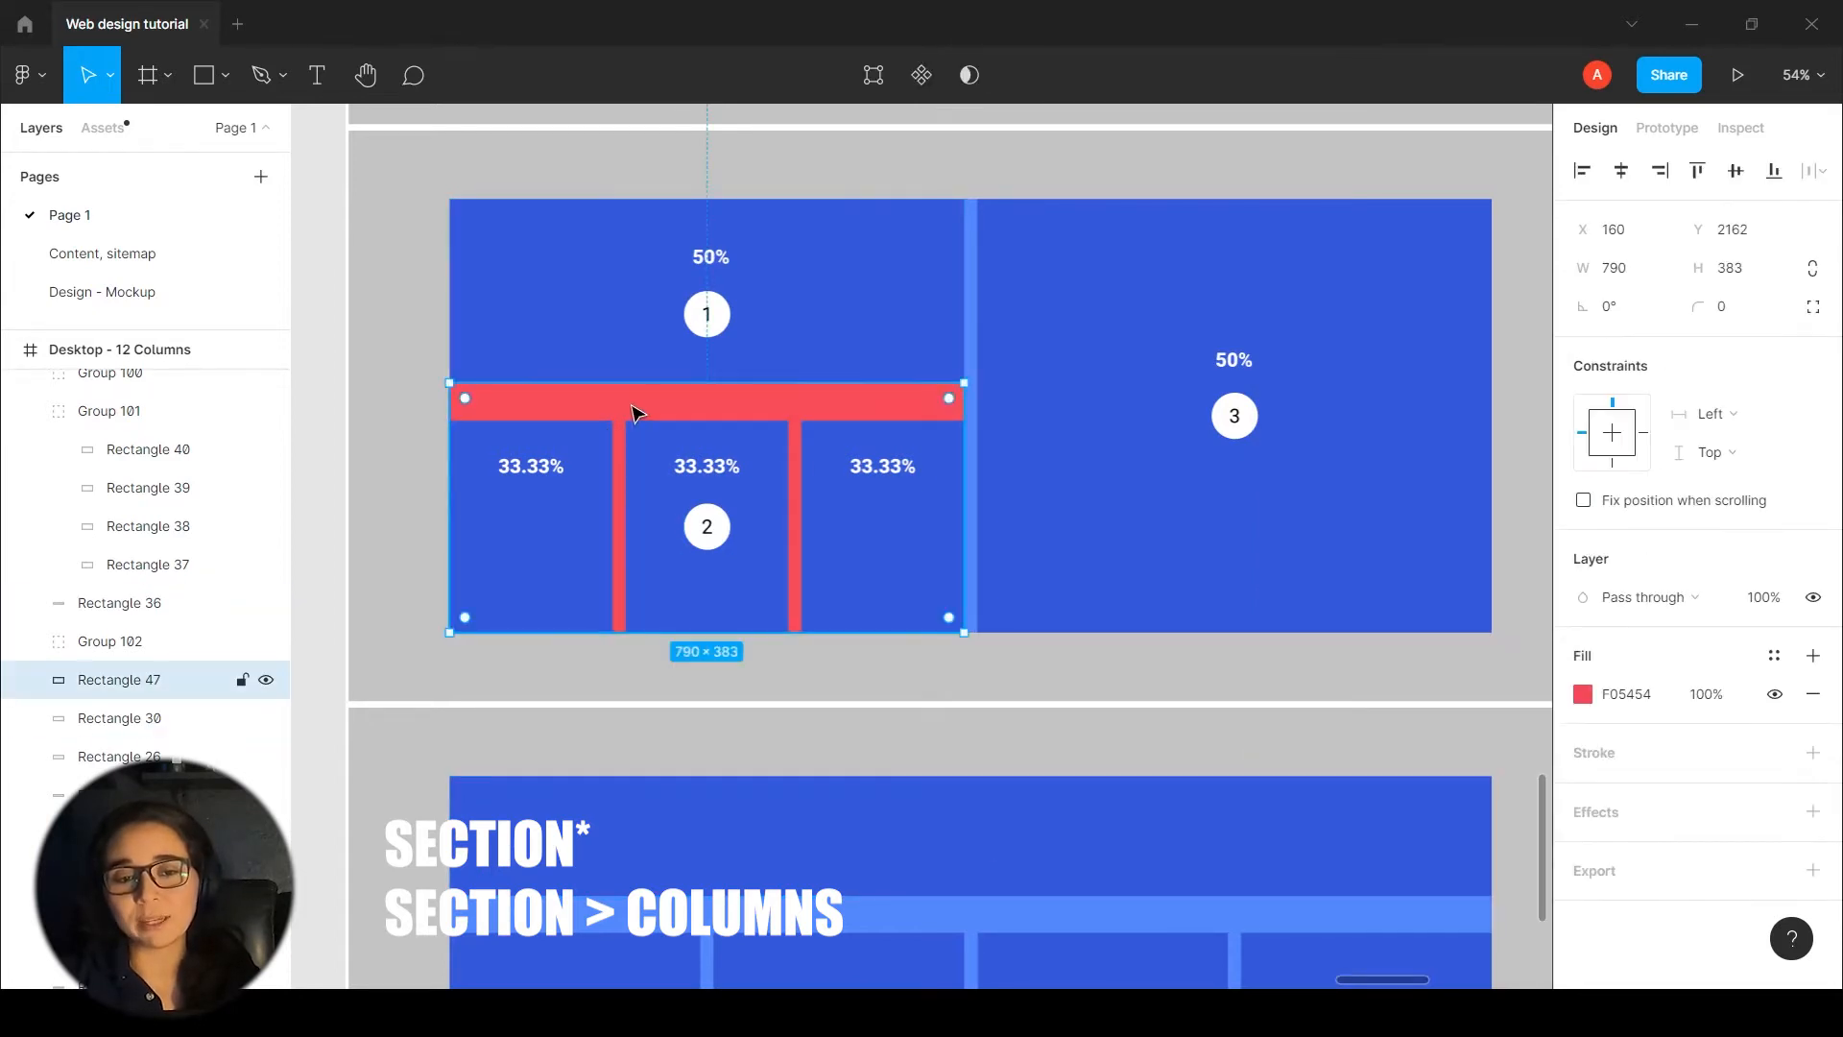
- Duplicate the middle 33.33% label onto the red strip above it and change the copy's text to 100%
left_click_drag(722, 475, 722, 404, "alt")
left_click(708, 466)
key("Return")
type("100")
key("Return")
type("5")
key("BackSpace")
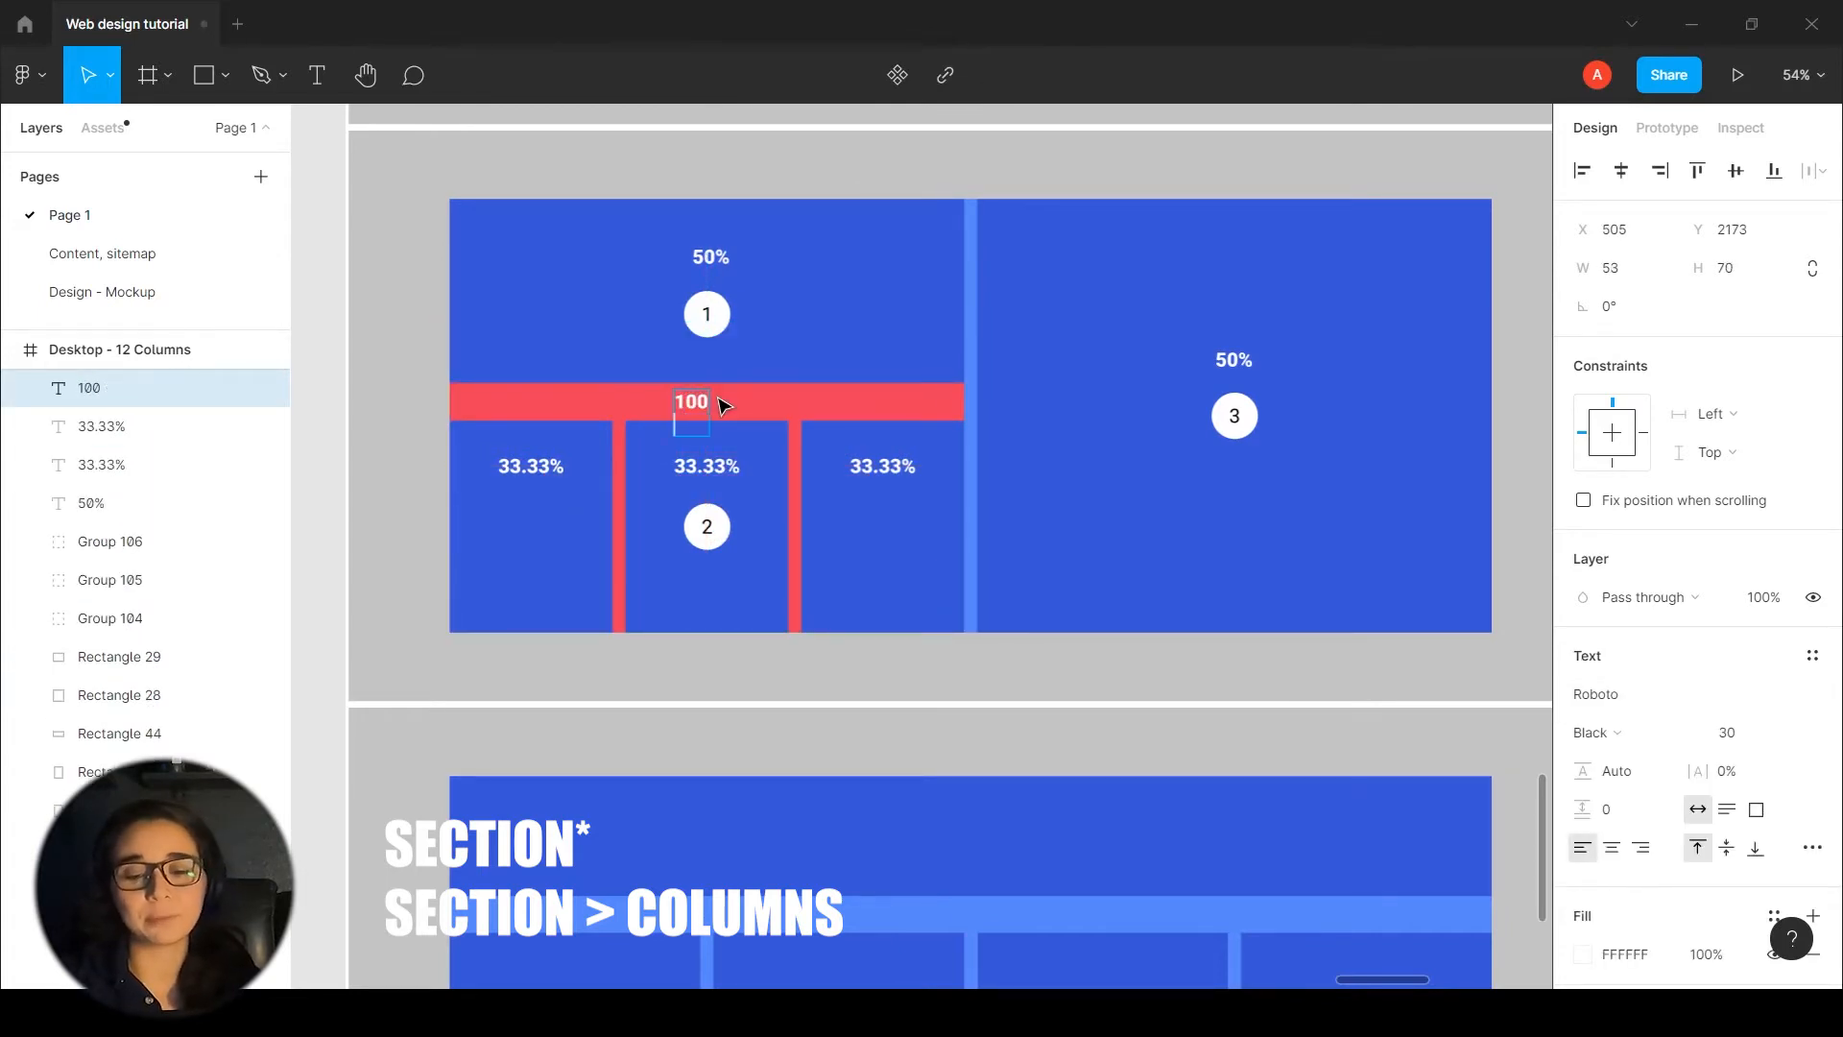
type("%")
key("Escape")
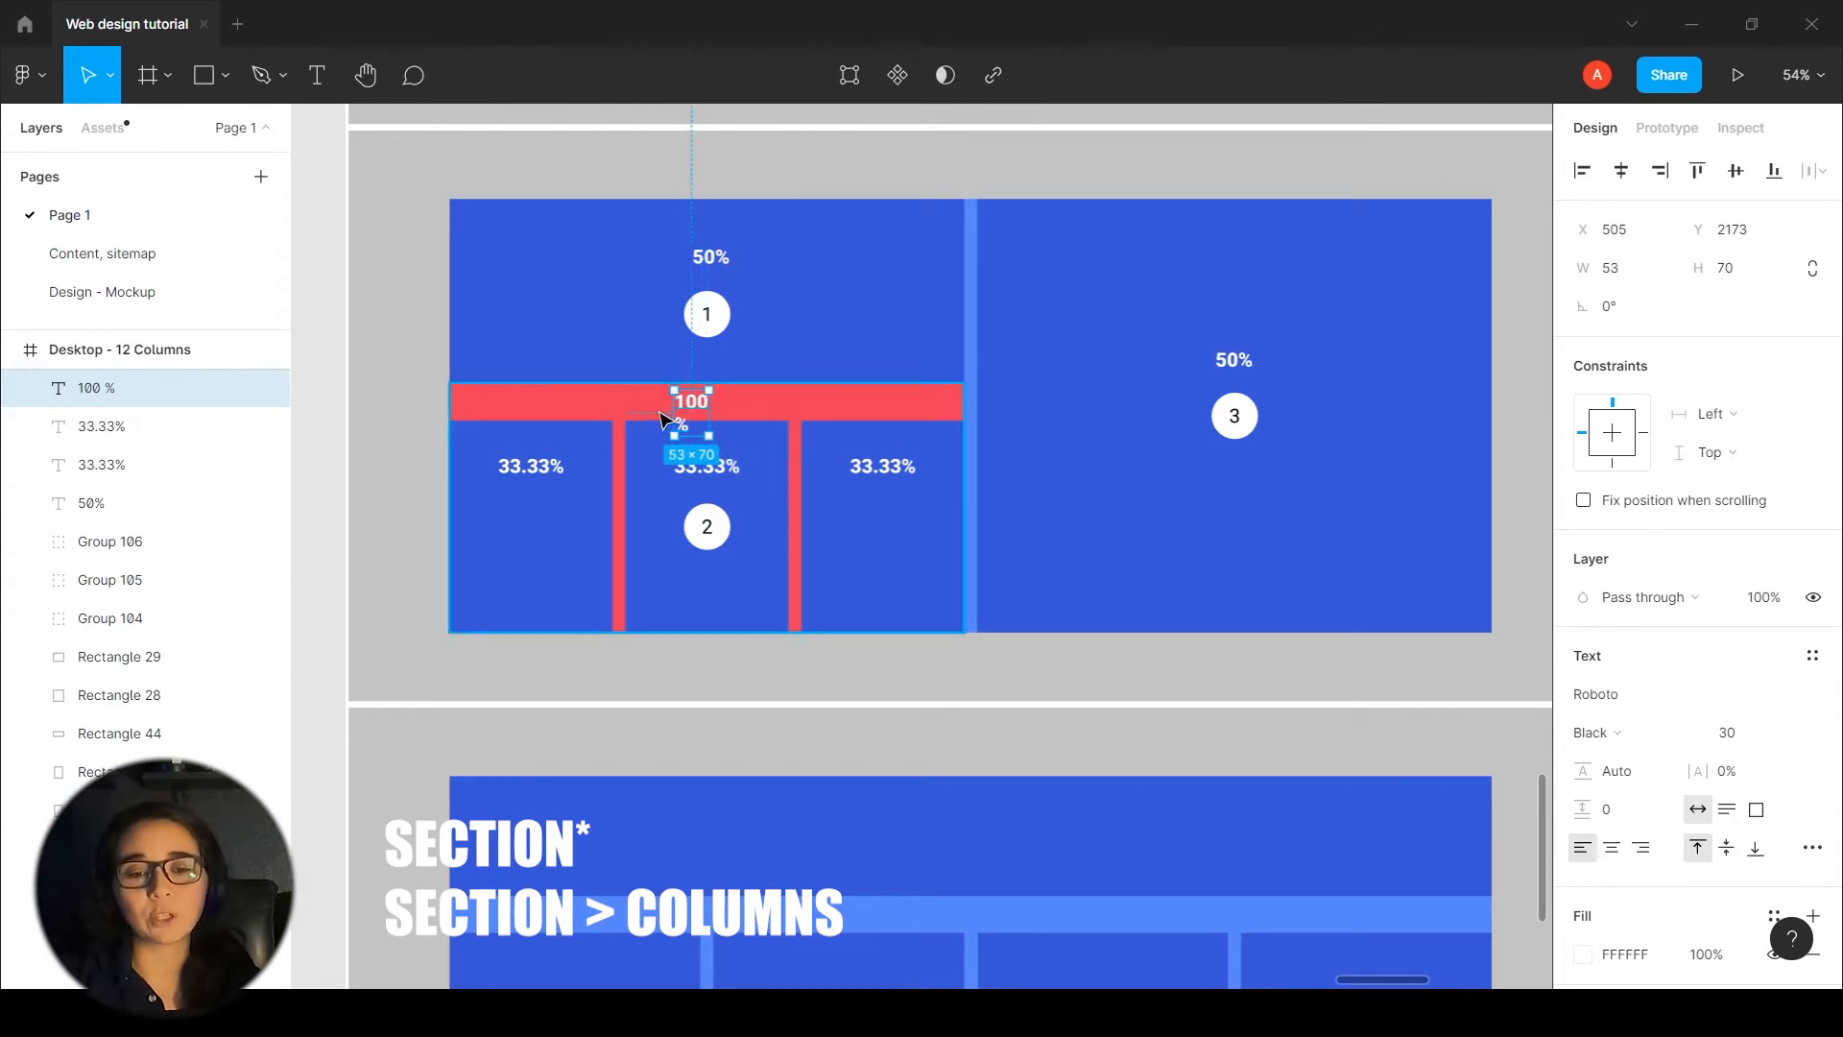
double_click(682, 434)
key("BackSpace")
key("Escape")
left_click(1114, 674)
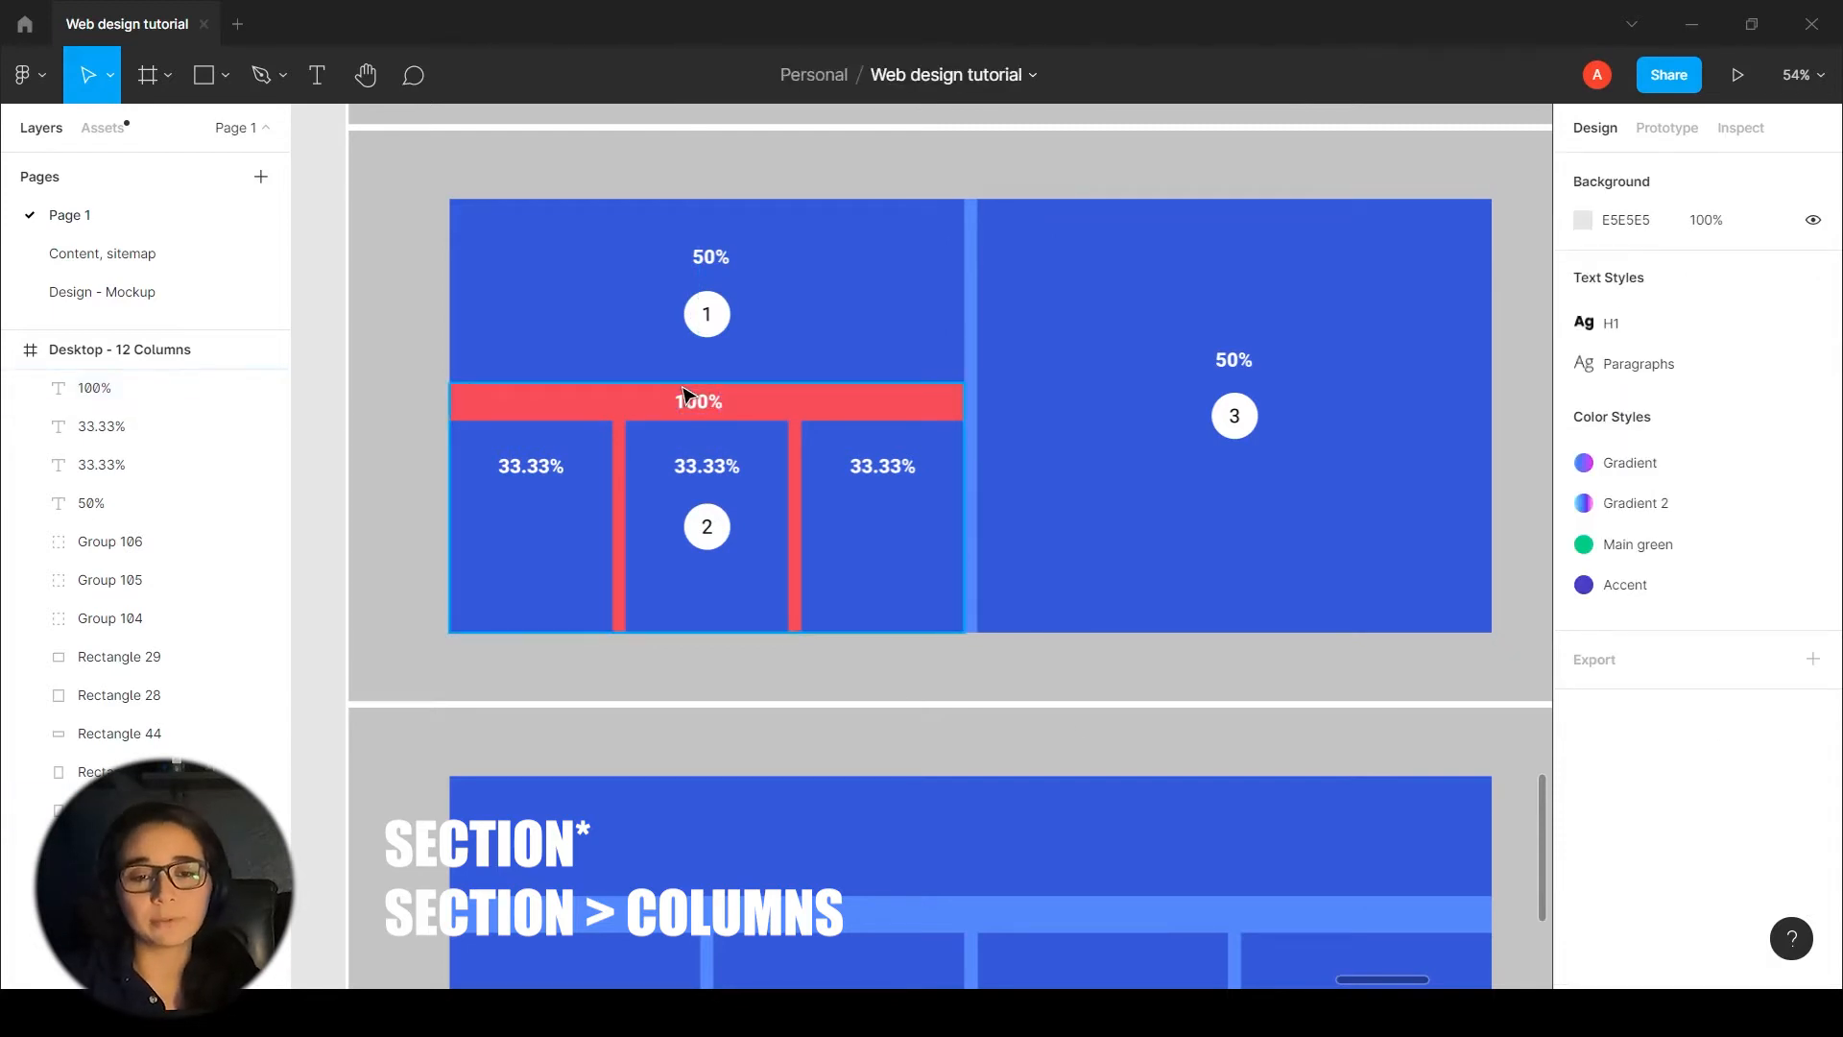
- Centre the 100% label horizontally within the red rectangle
left_click(687, 393)
left_click(708, 404)
left_click(768, 401, "shift")
left_click(1621, 171)
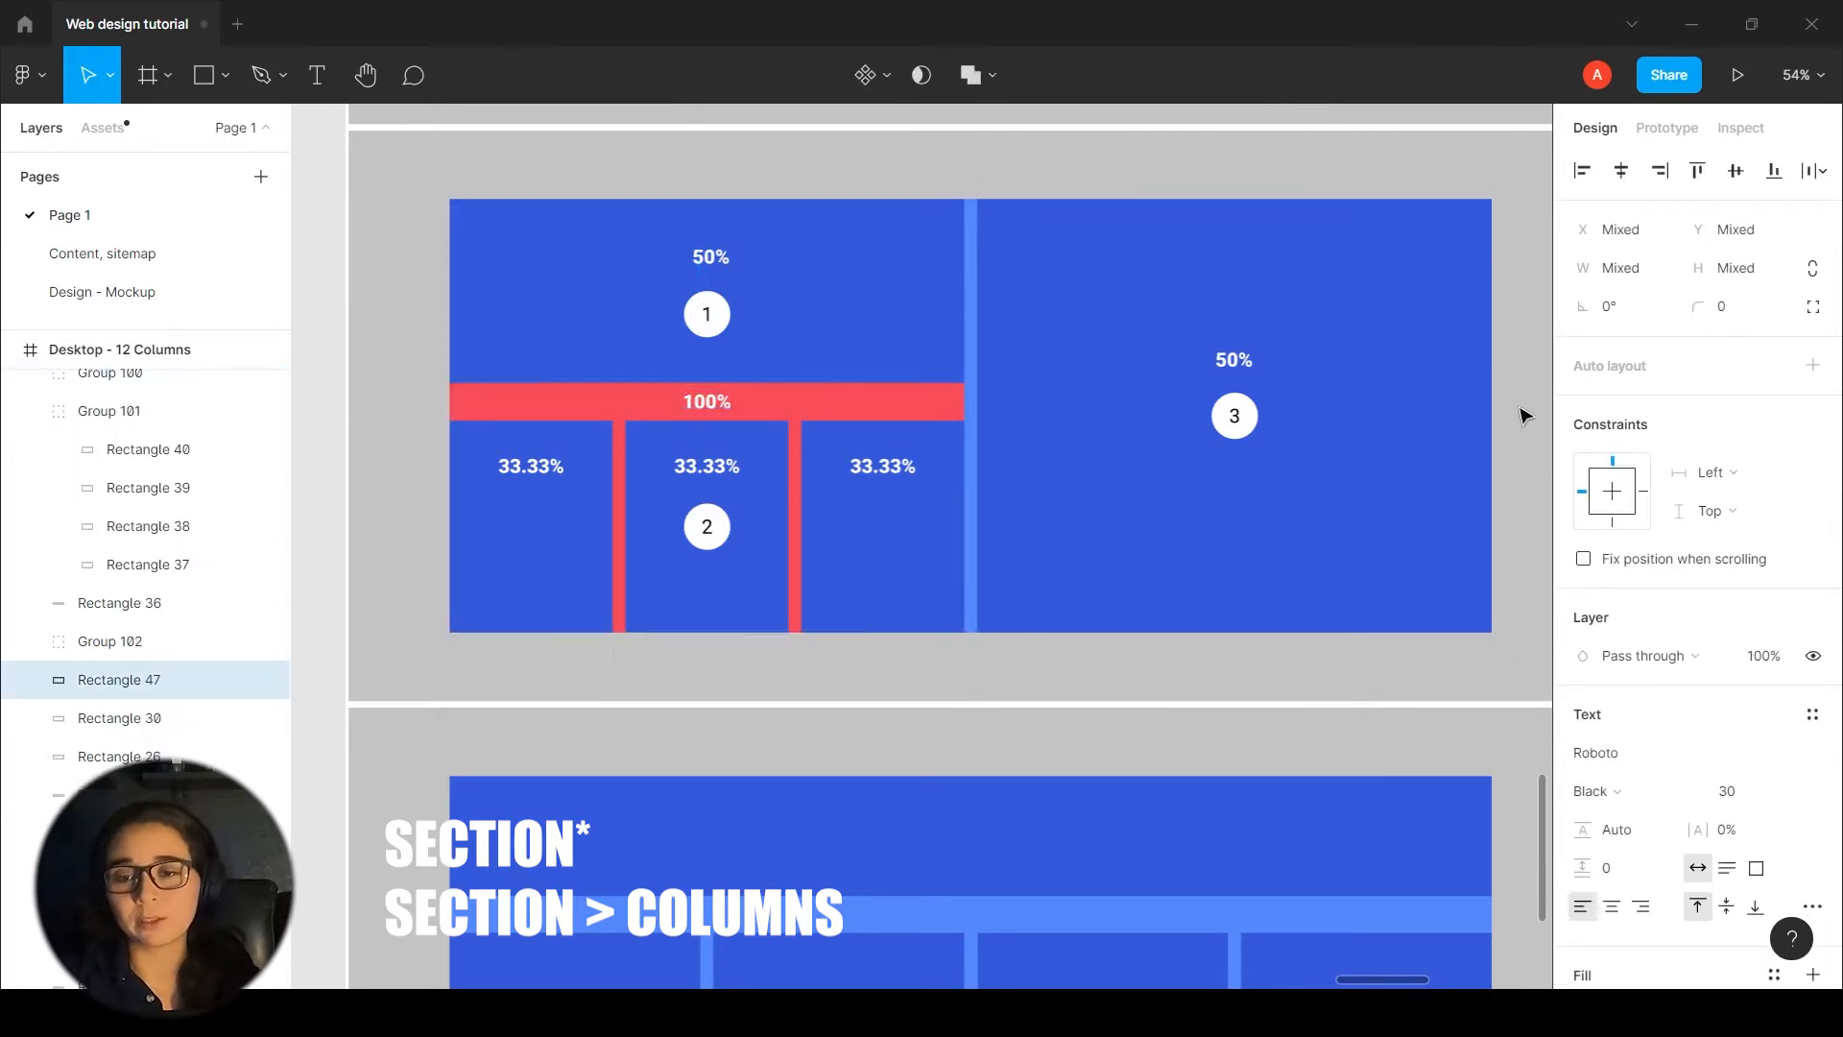
left_click(1522, 411)
- Examine how the third section's three nested blocks and block 3 line up with the 12-column grid
scroll(1493, 423, "down", 1)
scroll(1492, 423, "right", 1)
scroll(864, 638, "up", 1)
scroll(864, 638, "left", 1)
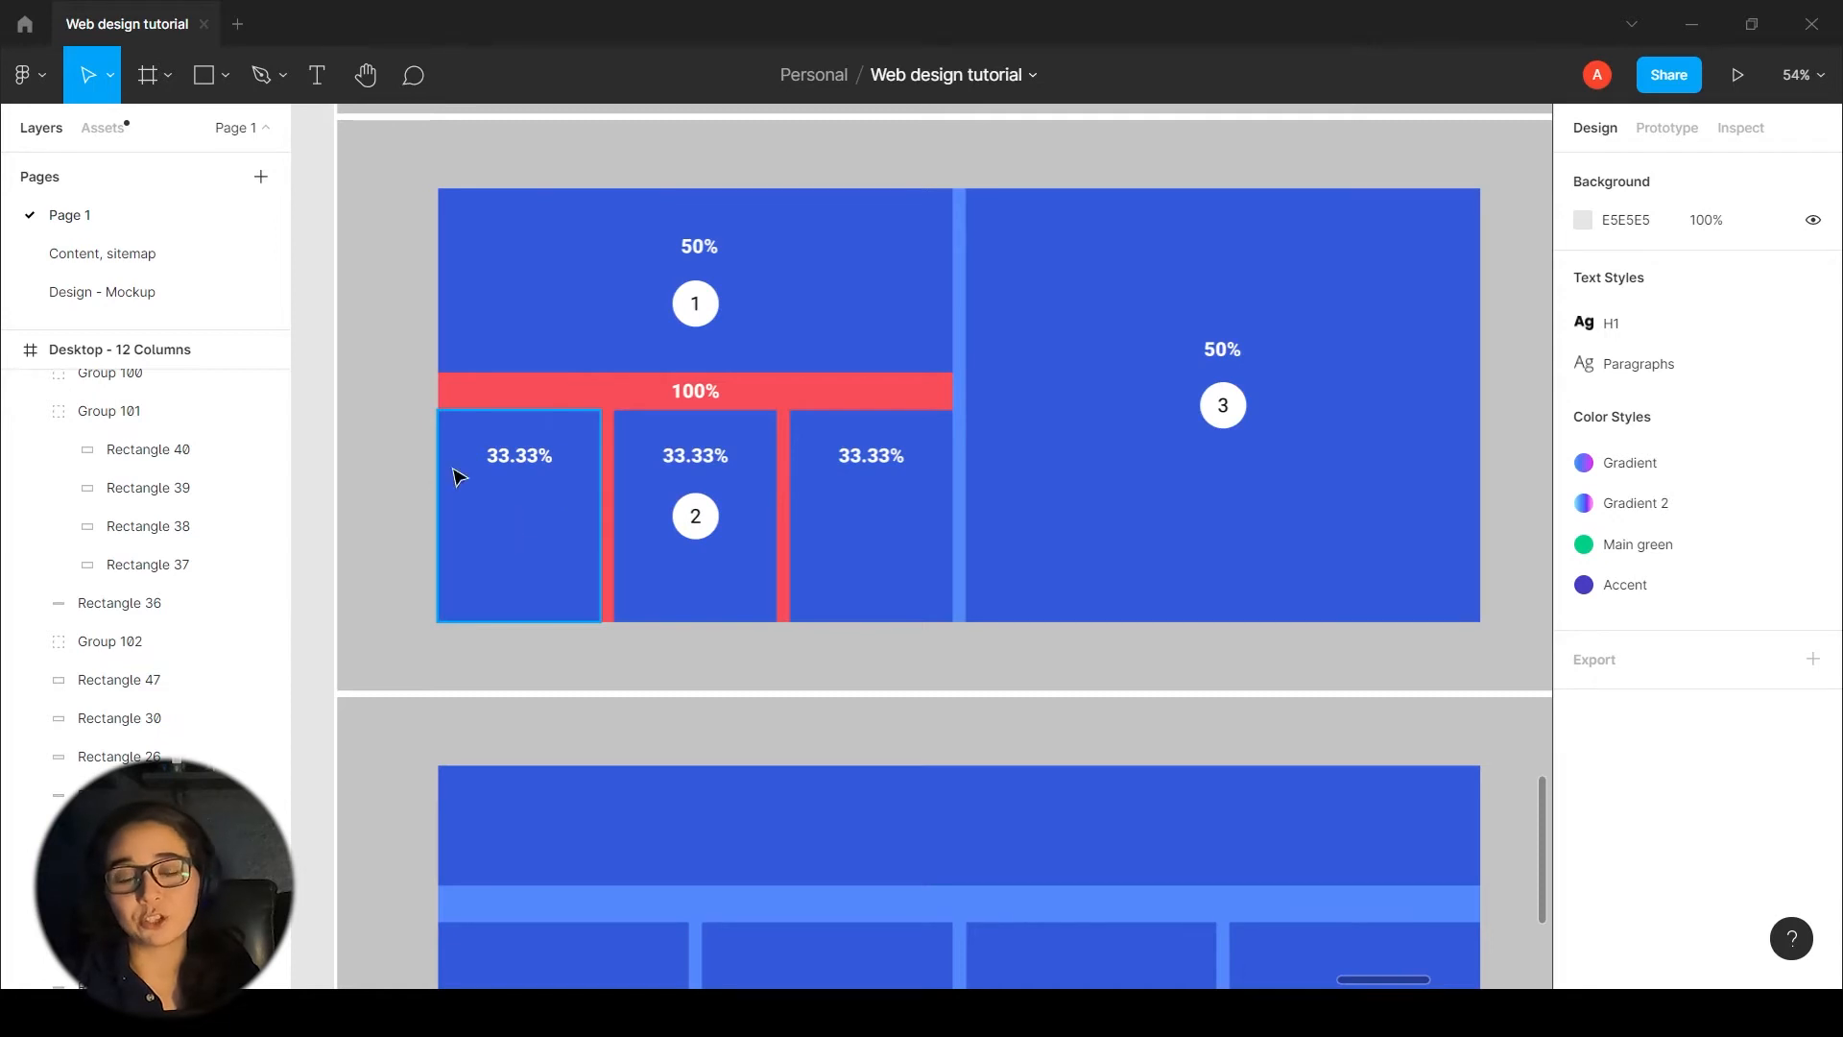
left_click(936, 454)
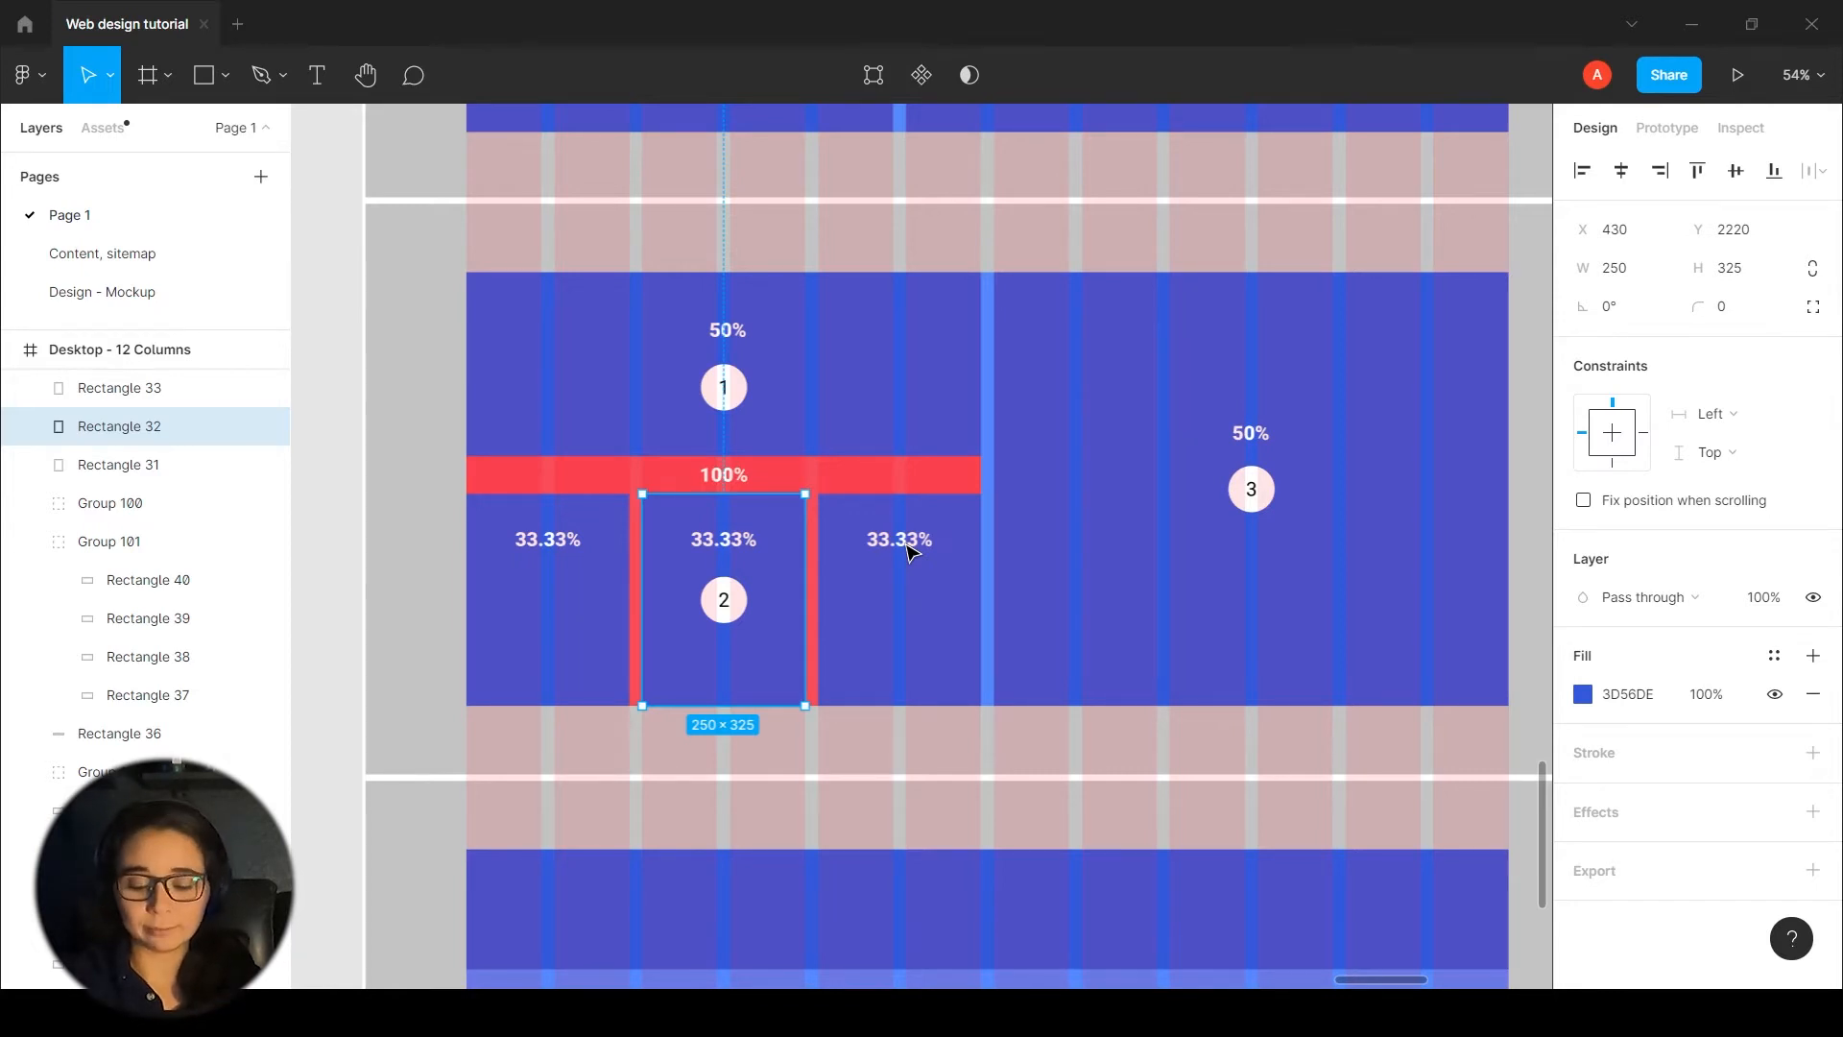
scroll(1138, 593, "down", 2)
left_click(1137, 590)
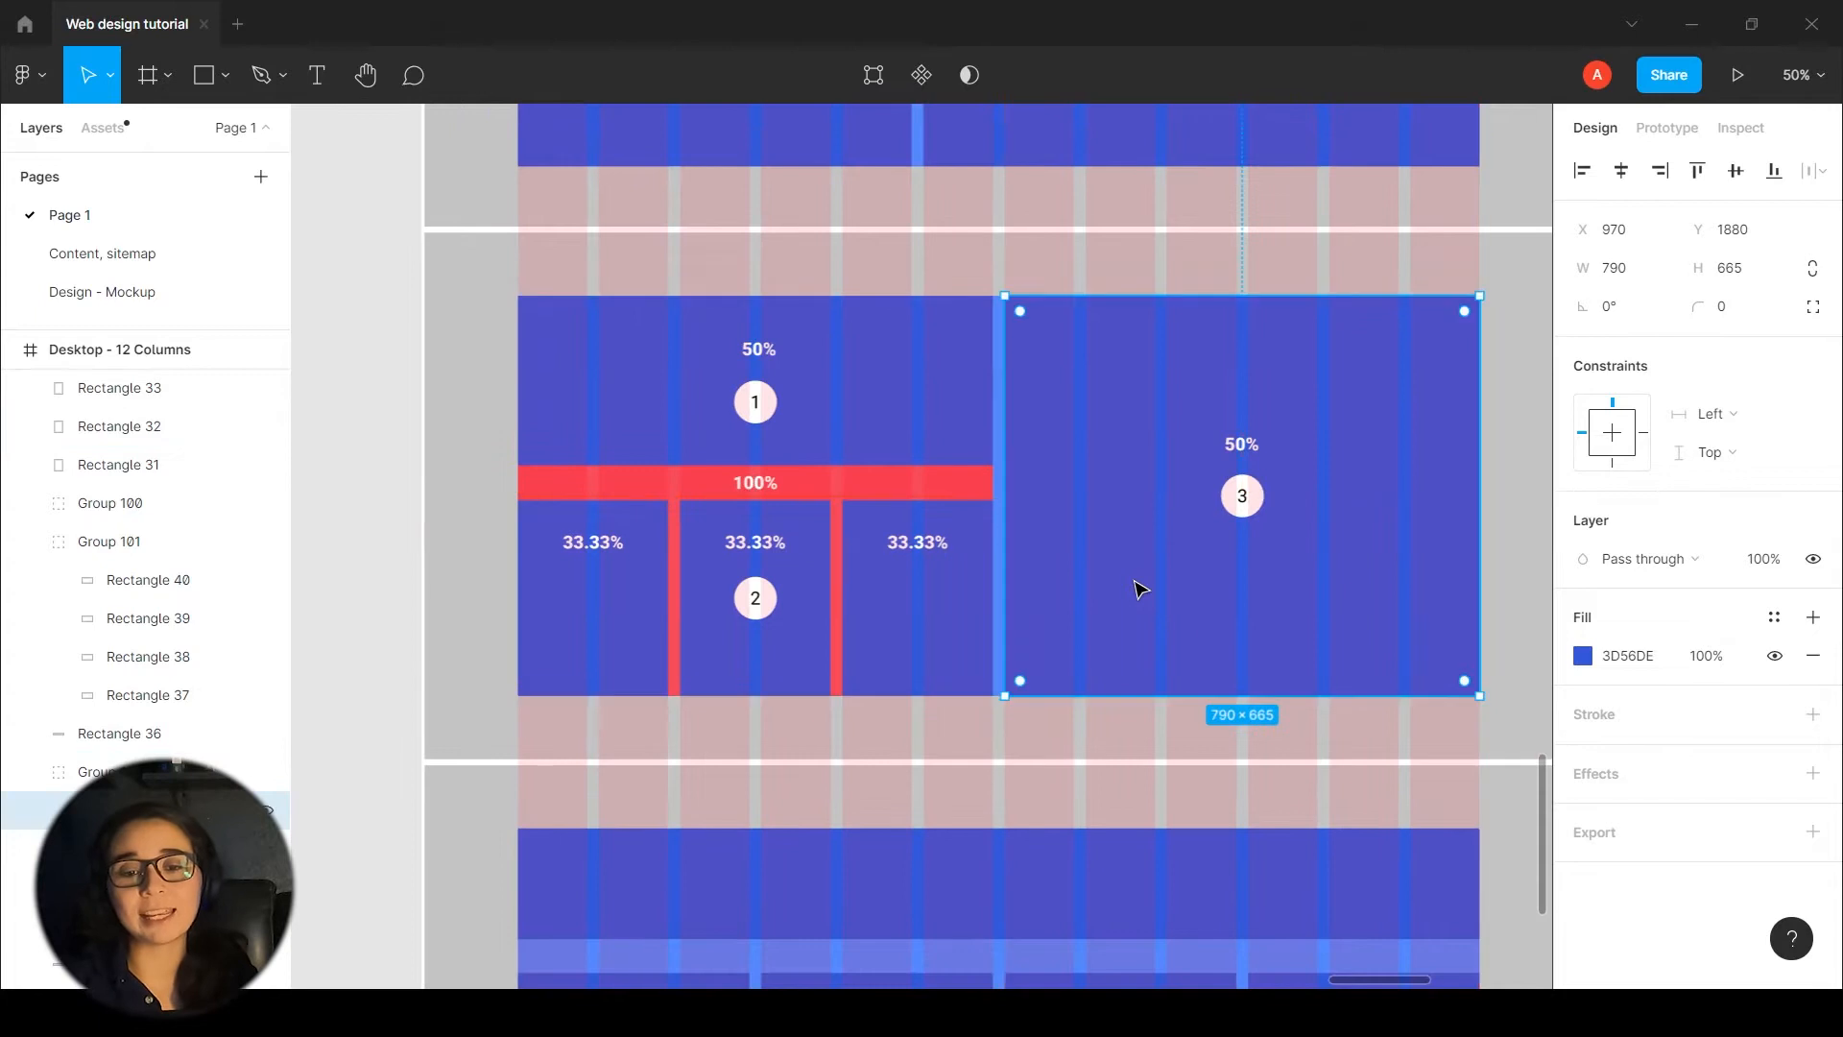
left_click_drag(1329, 786, 1292, 711)
left_click(1540, 530)
left_click_drag(1522, 608, 1506, 602)
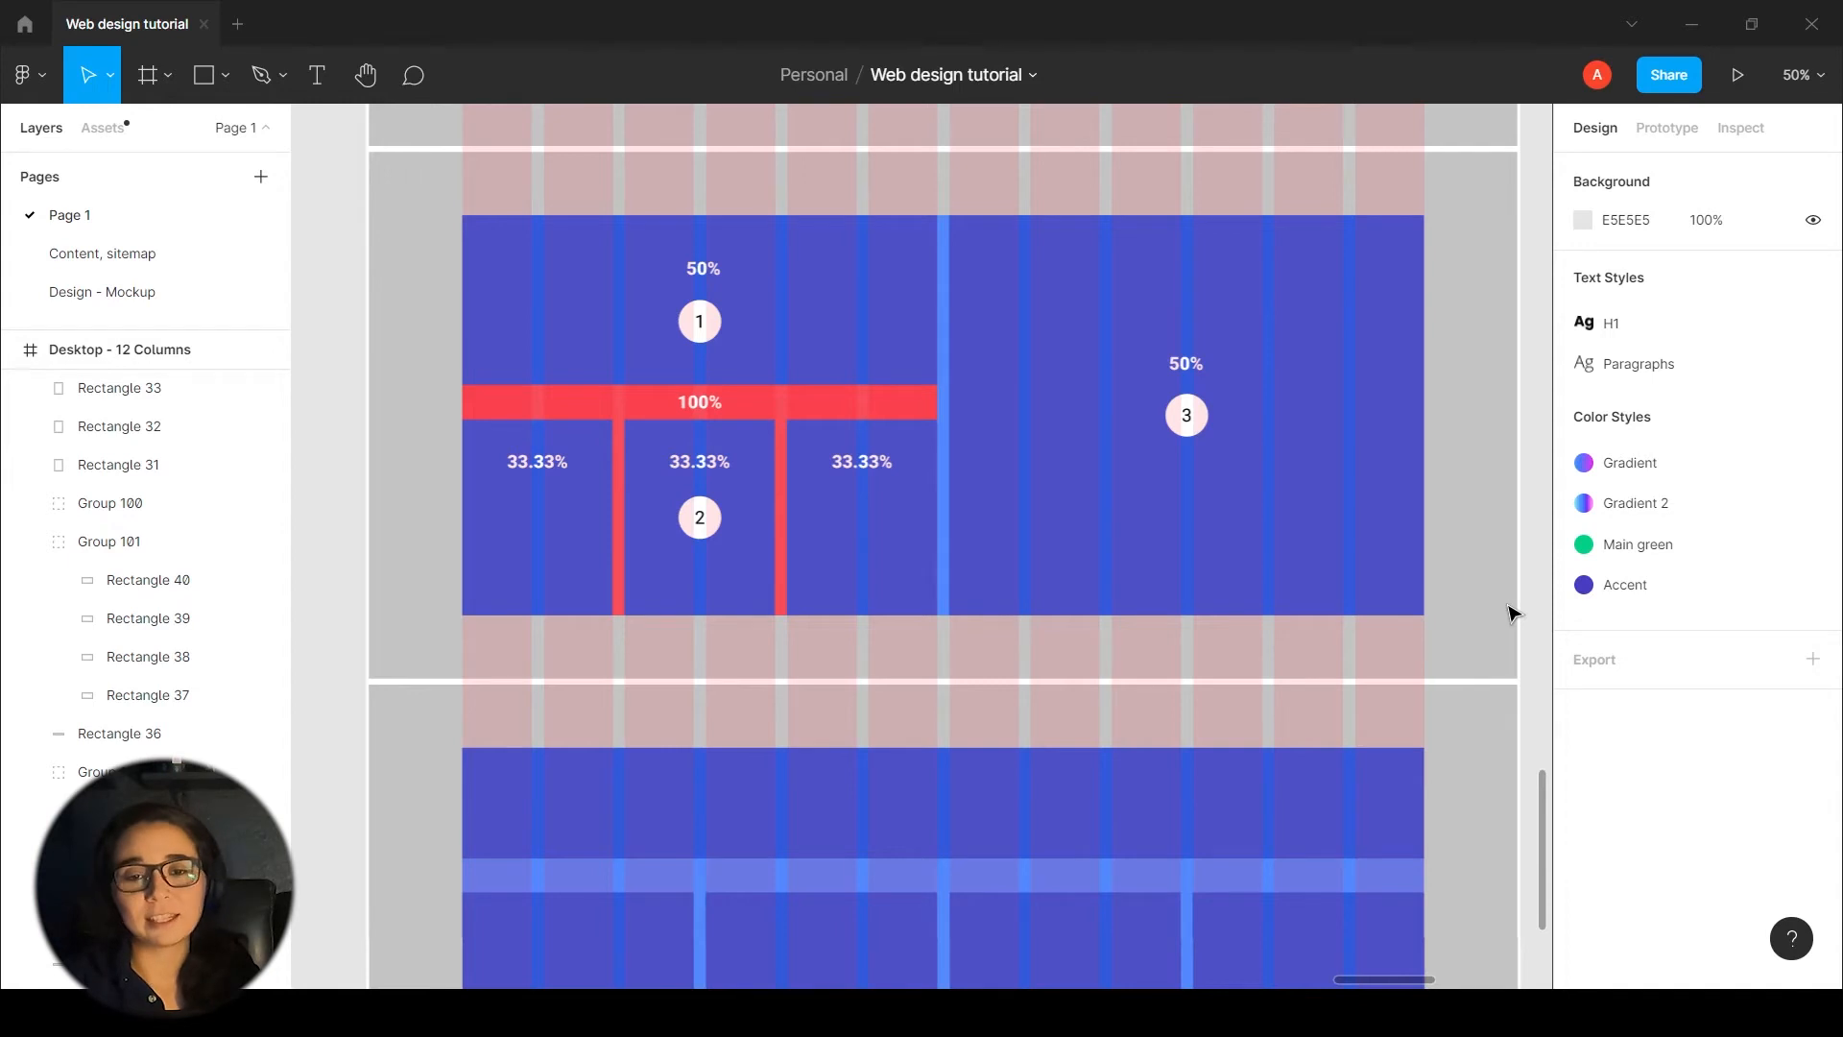
- Inspect the red full-width bar in the first section of the iPad - 6 Columns frame
scroll(1468, 369, "up", 1)
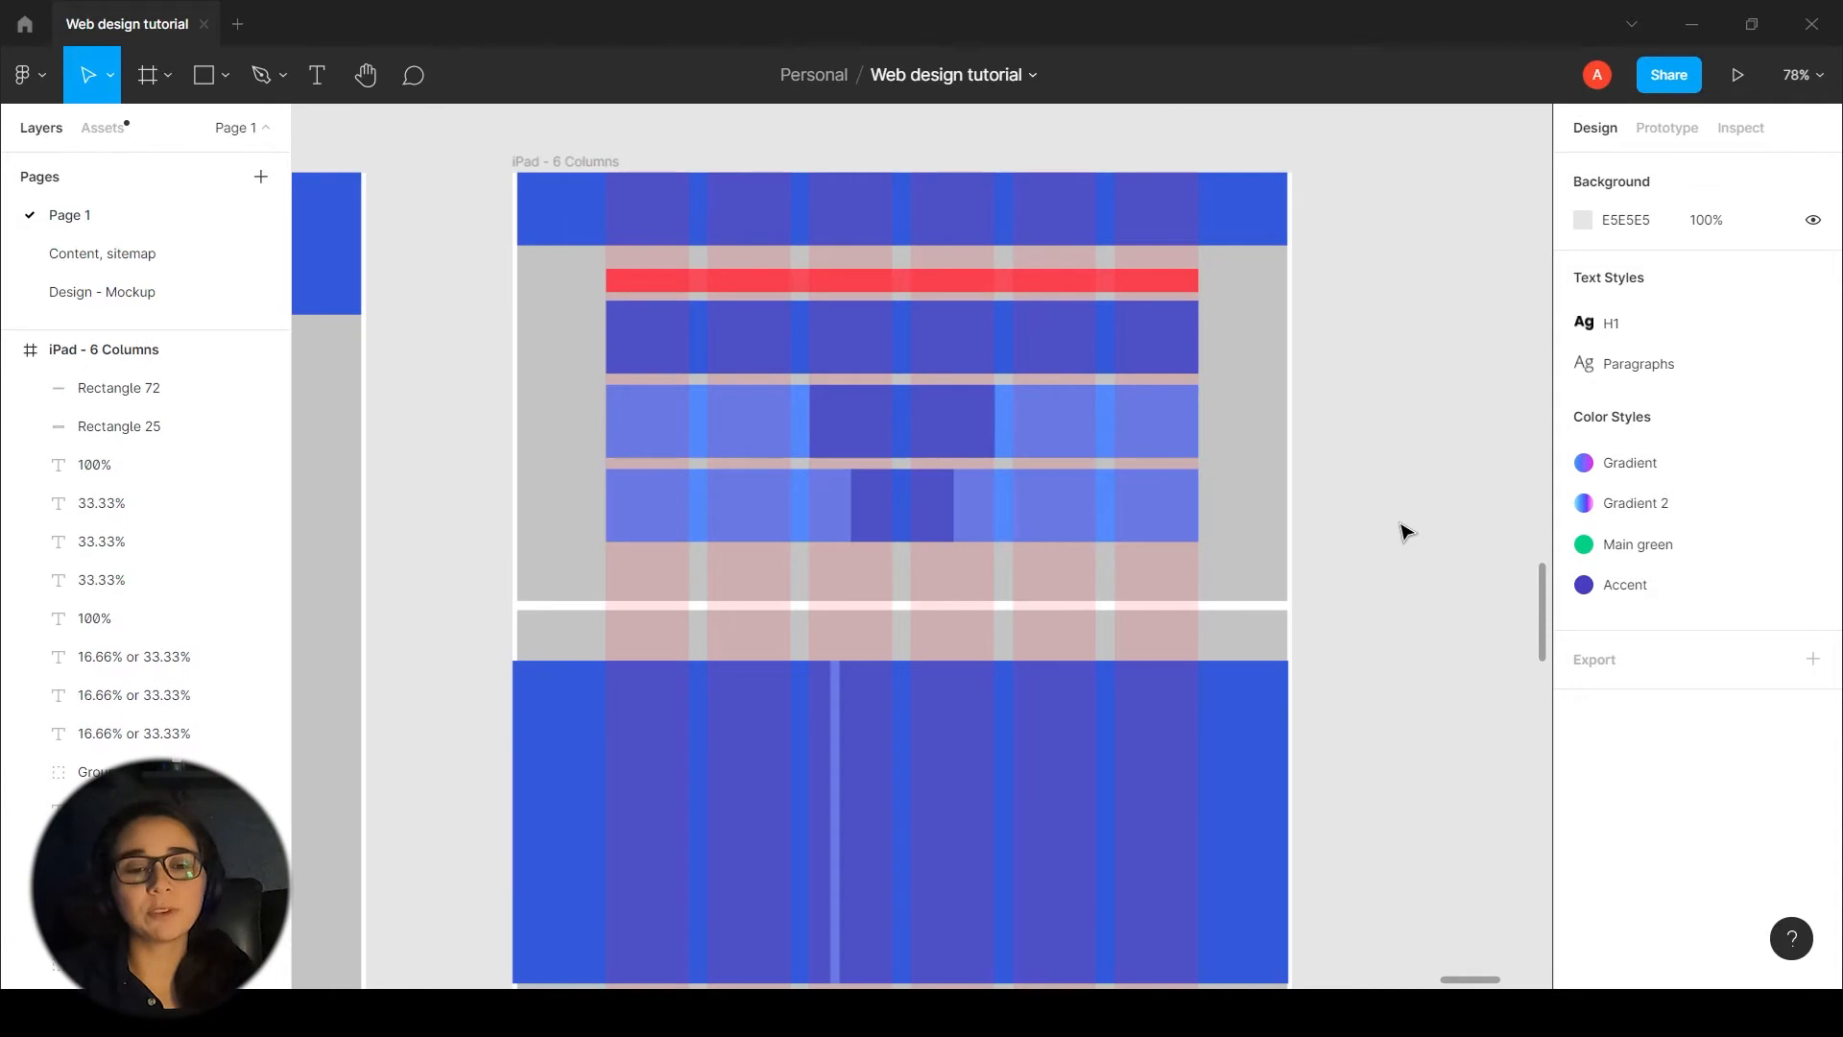
scroll(1403, 413, "up", 1)
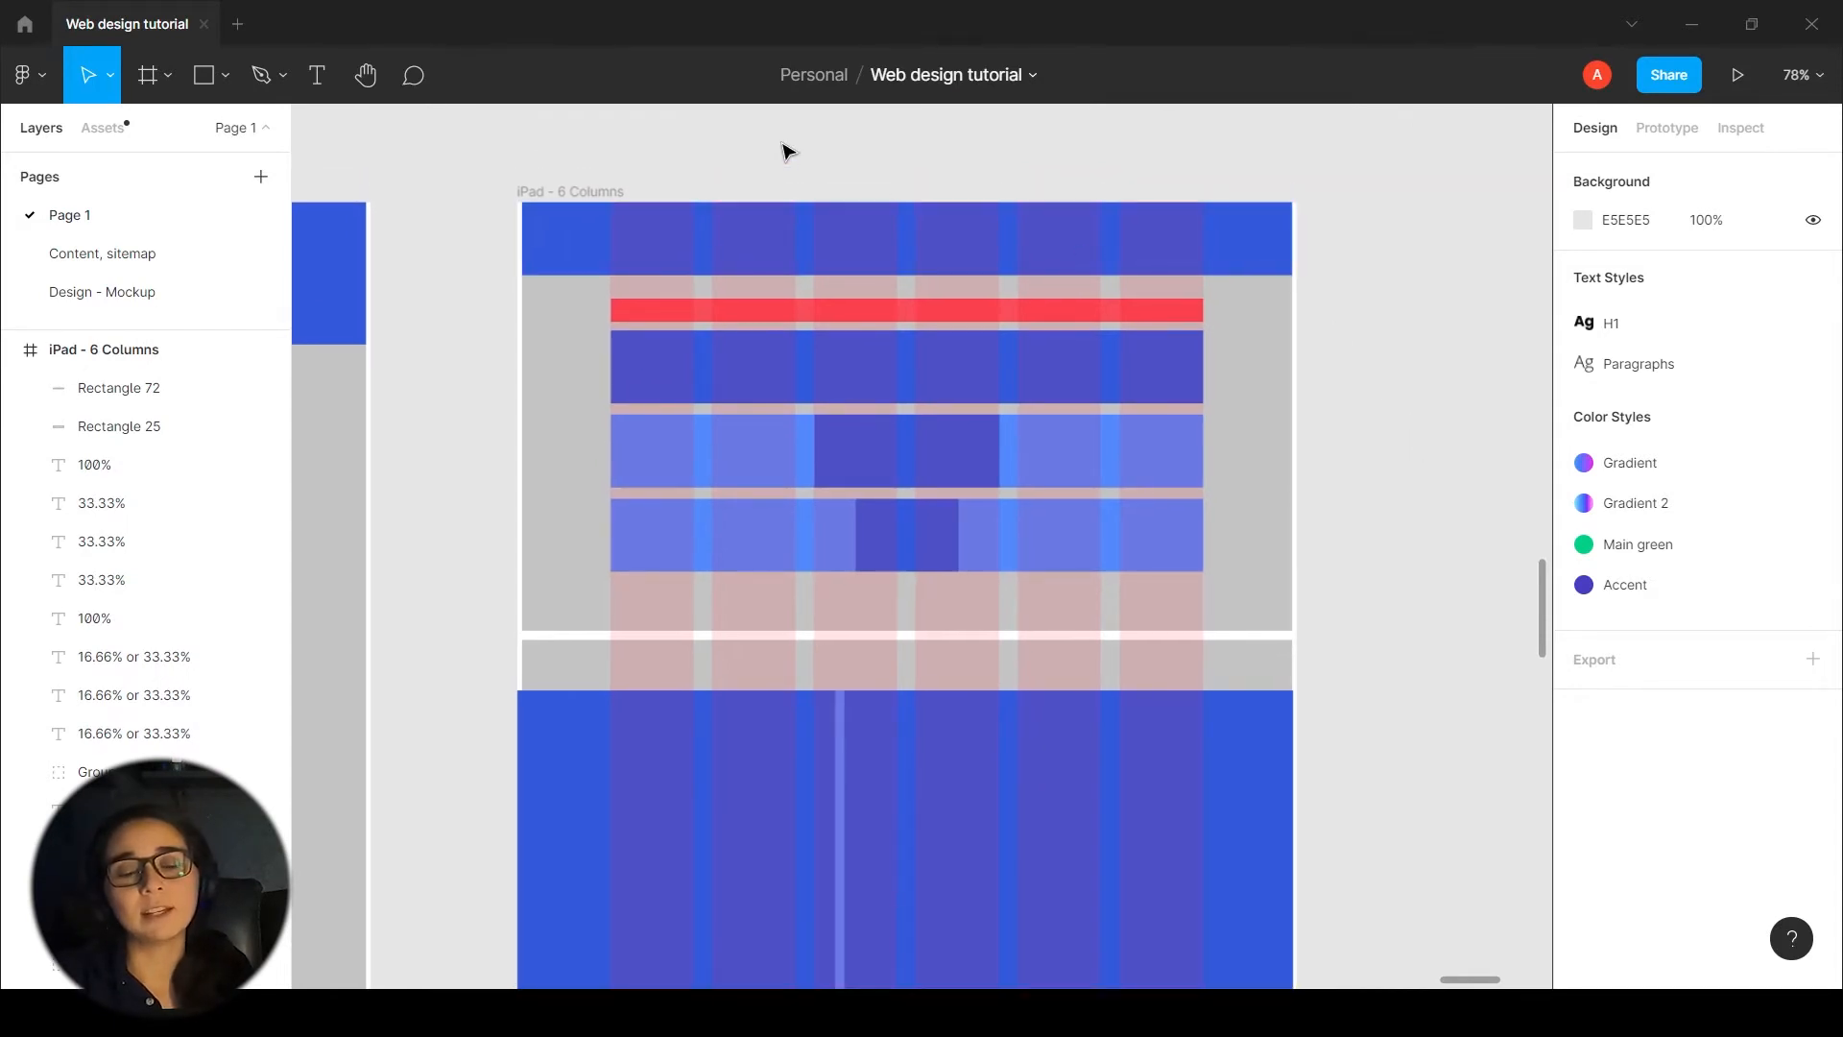
left_click_drag(784, 154, 762, 154)
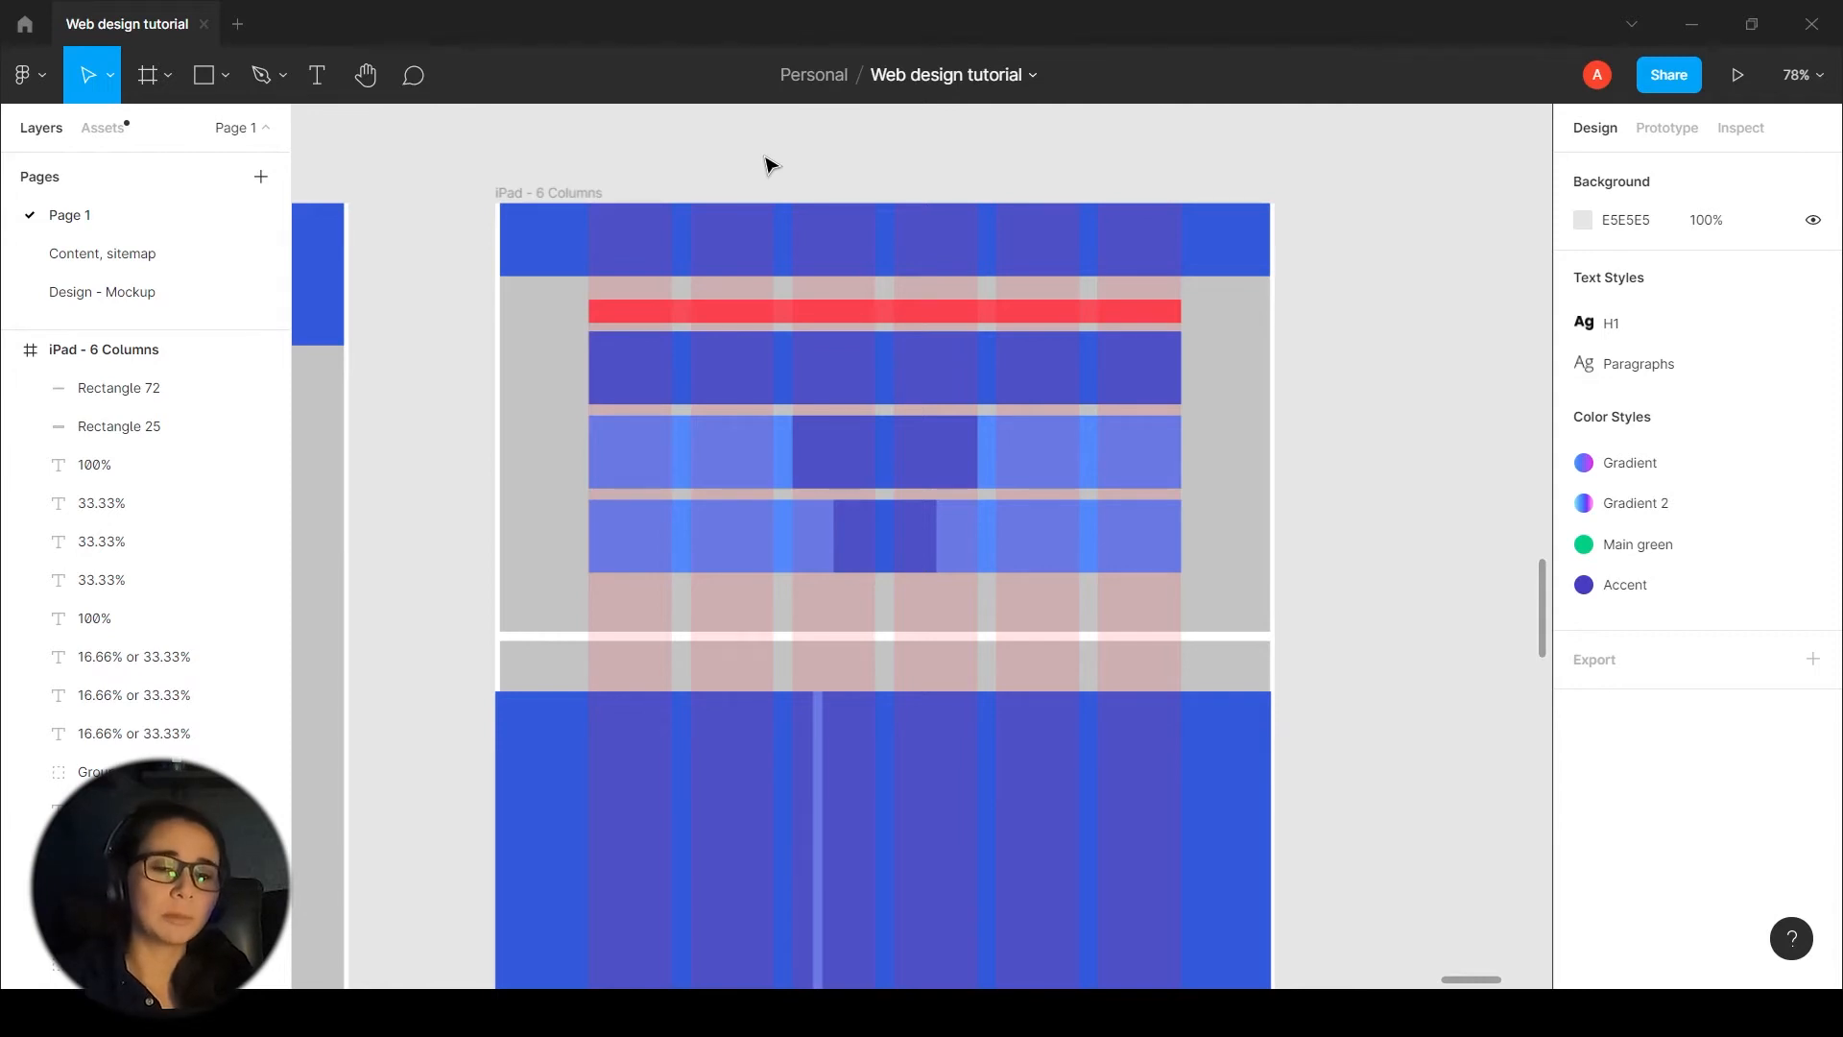
left_click(1073, 313)
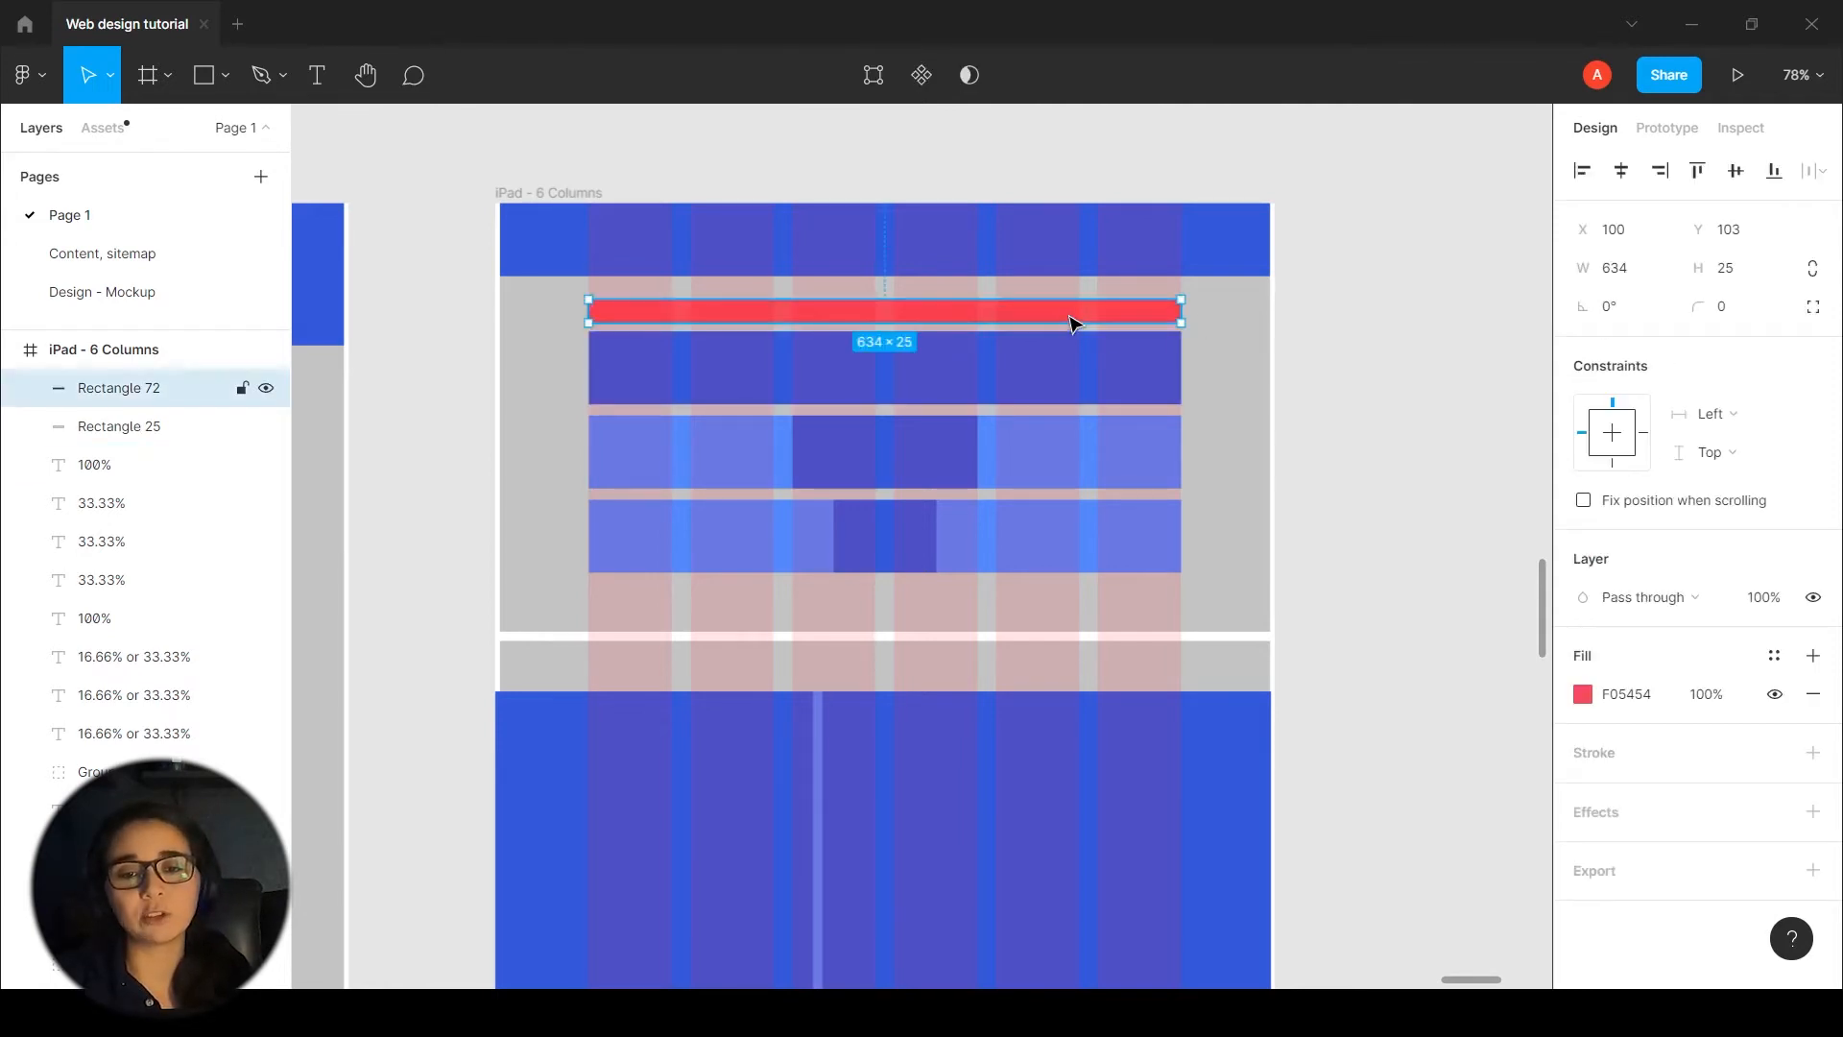
- Stretch the red bar in the iPad frame's first section up to the header, making it 634 wide and 50 high
left_click_drag(1017, 300, 1021, 272)
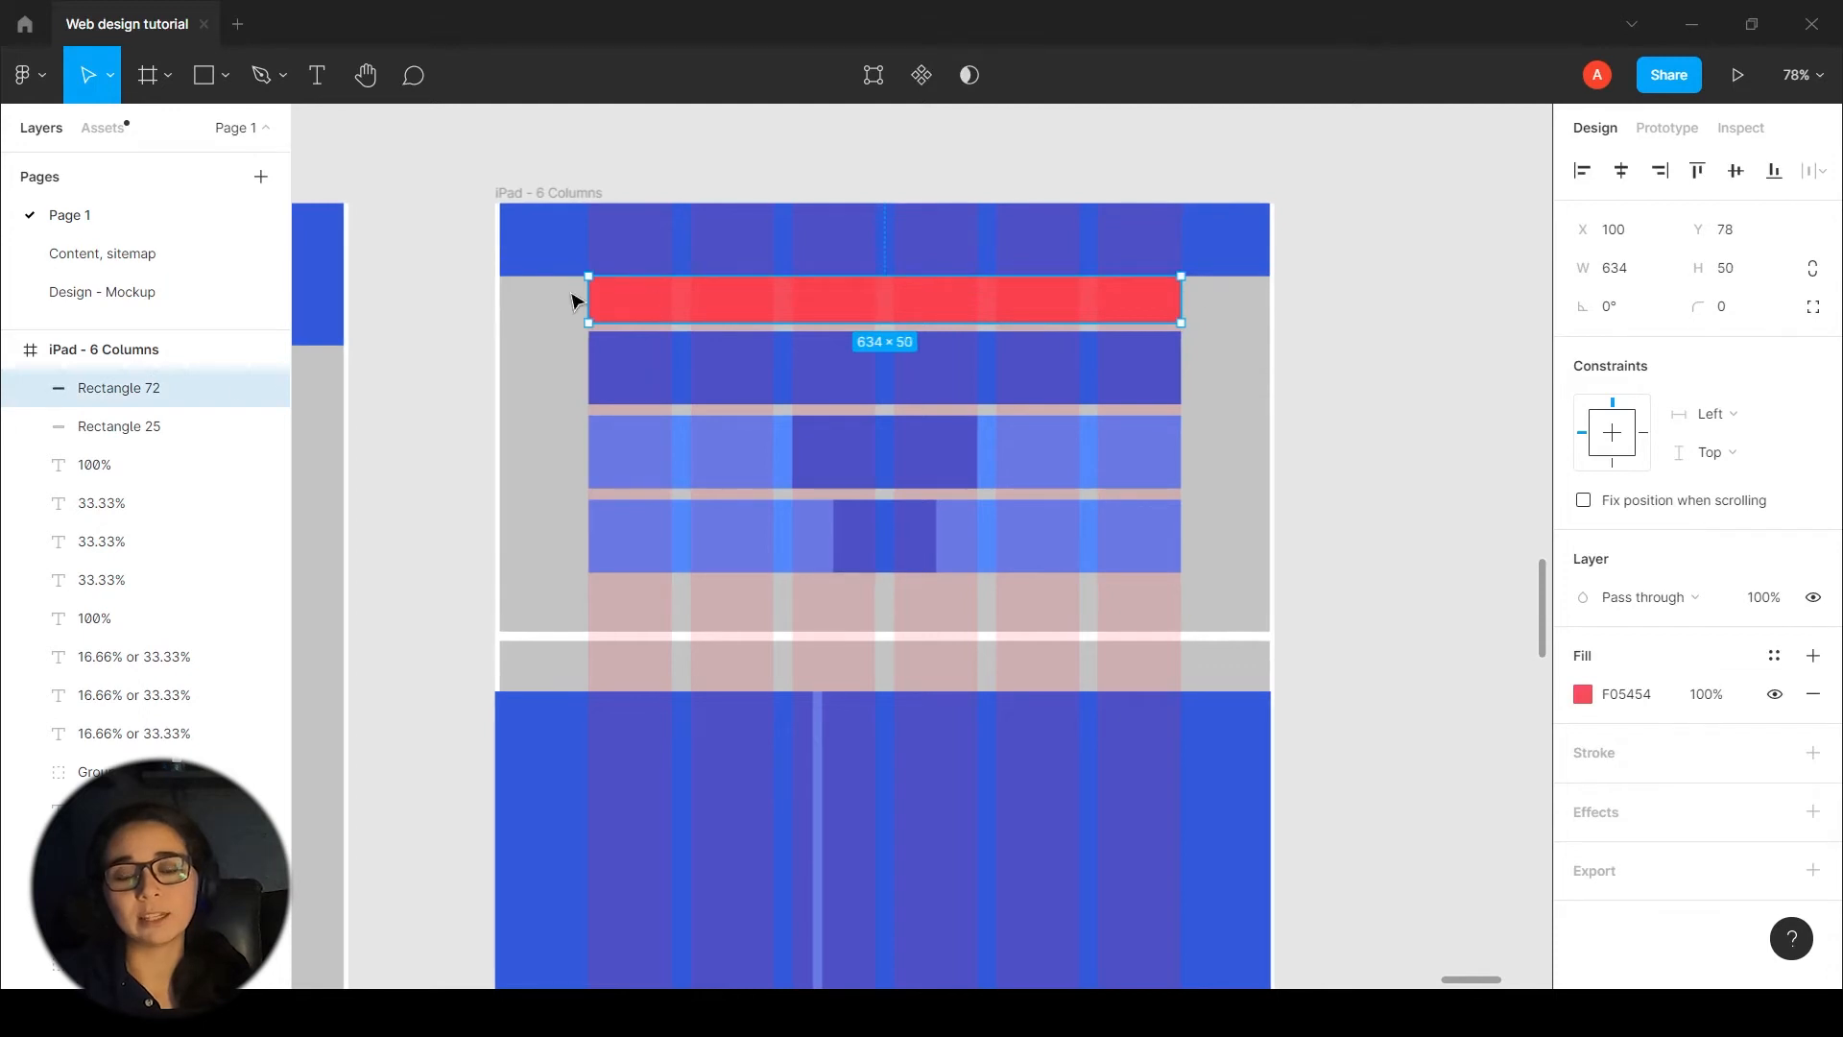
left_click(1376, 404)
left_click_drag(1376, 484, 1403, 424)
left_click(995, 244)
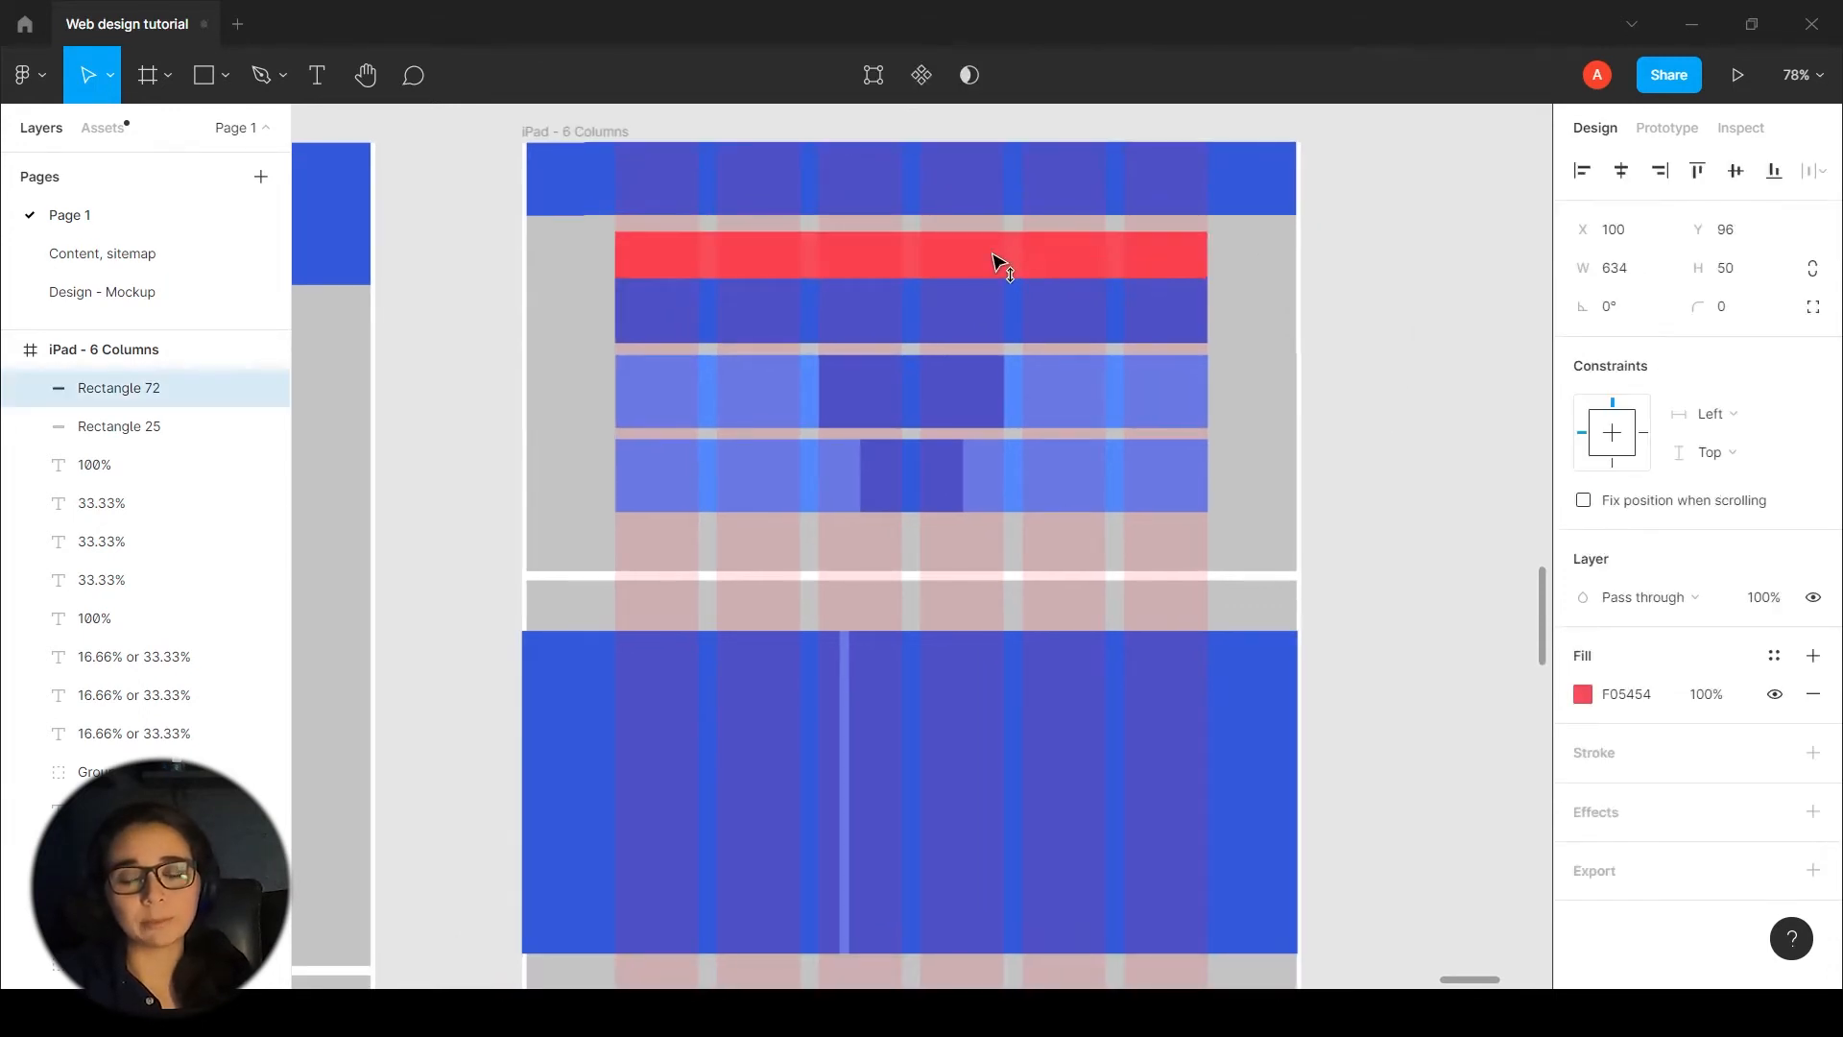
left_click(1400, 303)
scroll(1404, 372, "up", 1)
left_click_drag(1407, 370, 1481, 458)
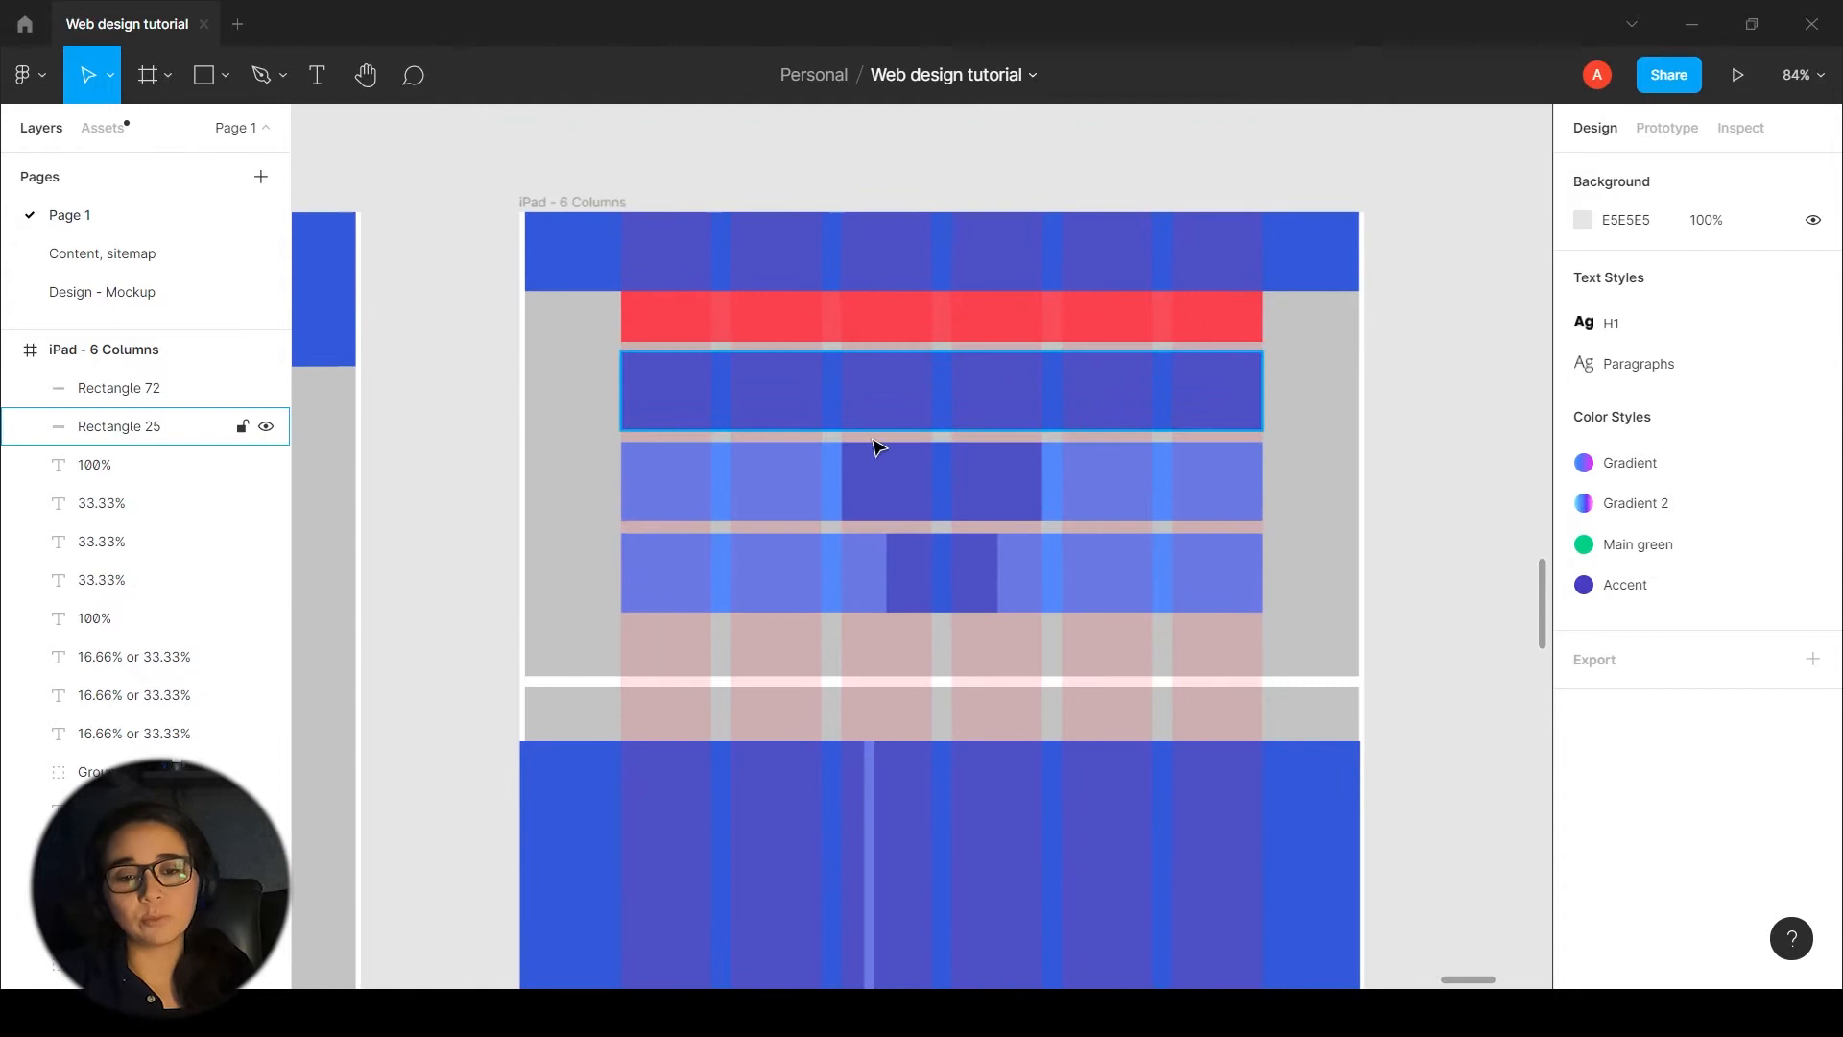
- Delete the red full-width bar from the first section of the iPad - 6 Columns frame
scroll(1251, 493, "down", 5)
left_click_drag(879, 630, 1040, 486)
scroll(1039, 488, "down", 1)
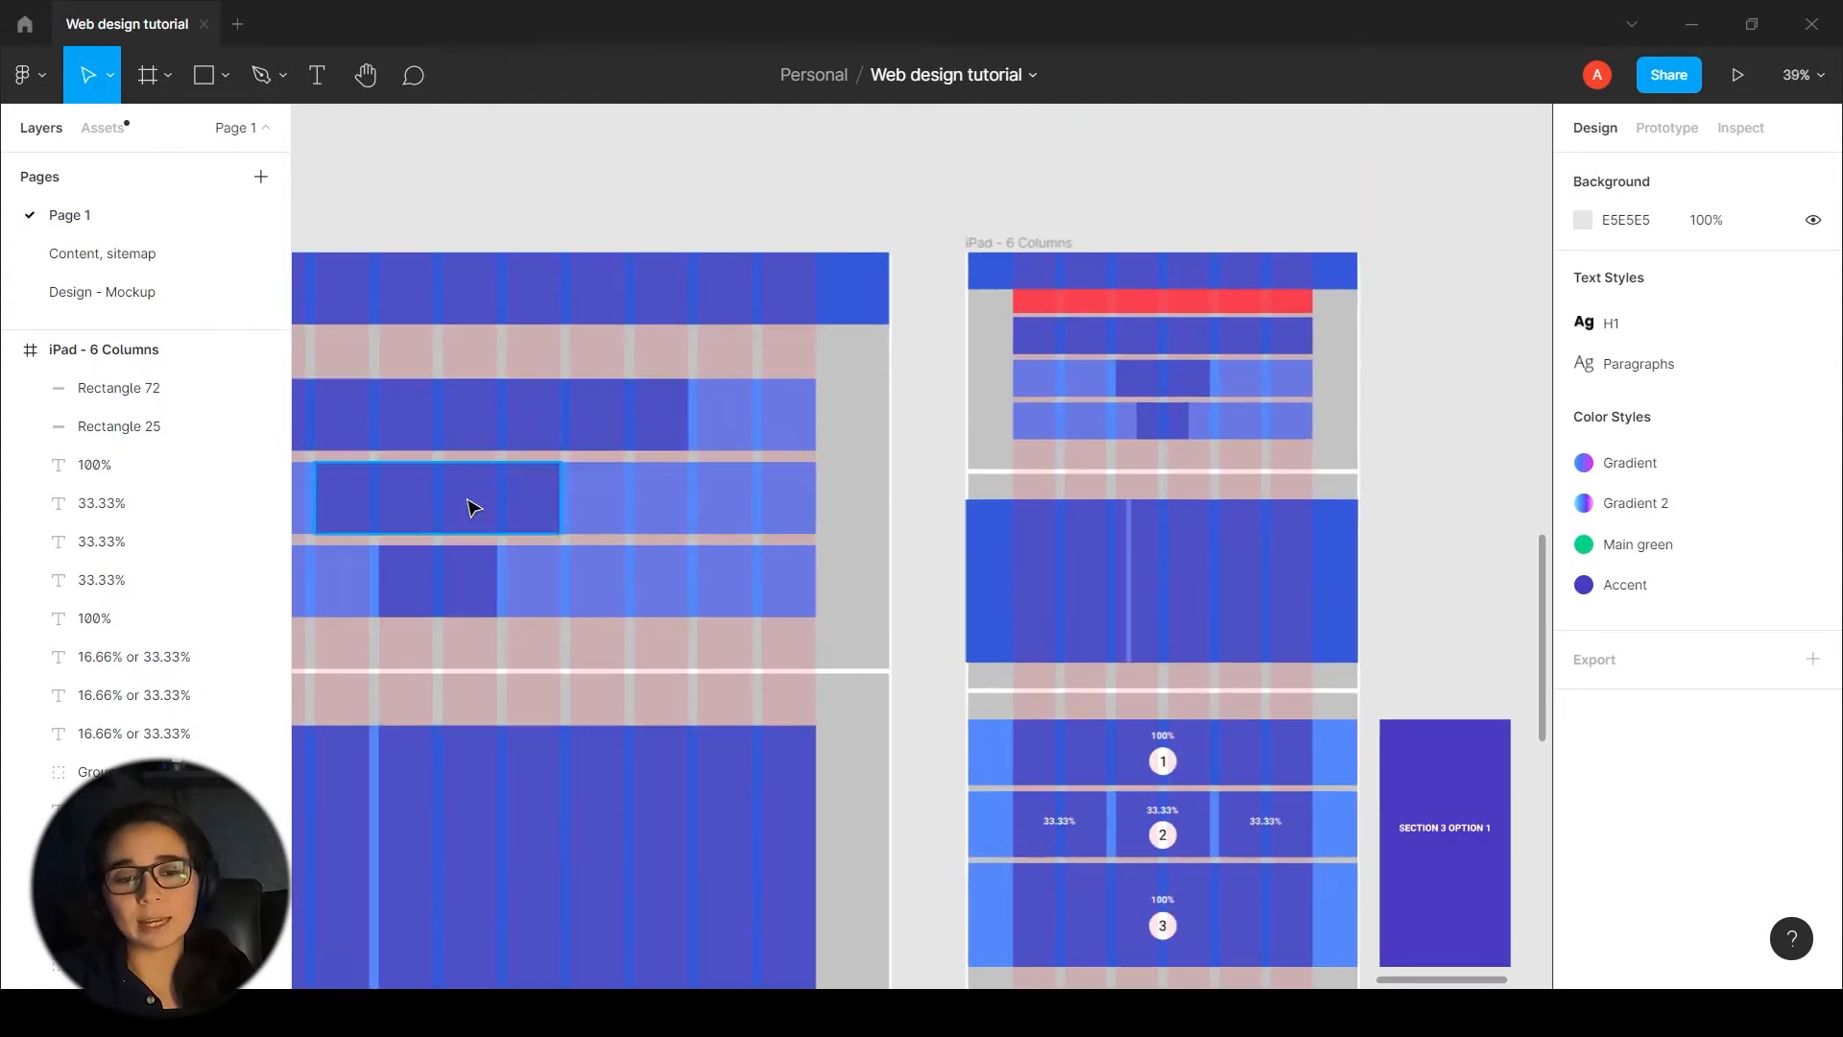
scroll(1409, 341, "up", 1)
scroll(1409, 341, "up", 1)
scroll(1345, 374, "up", 2)
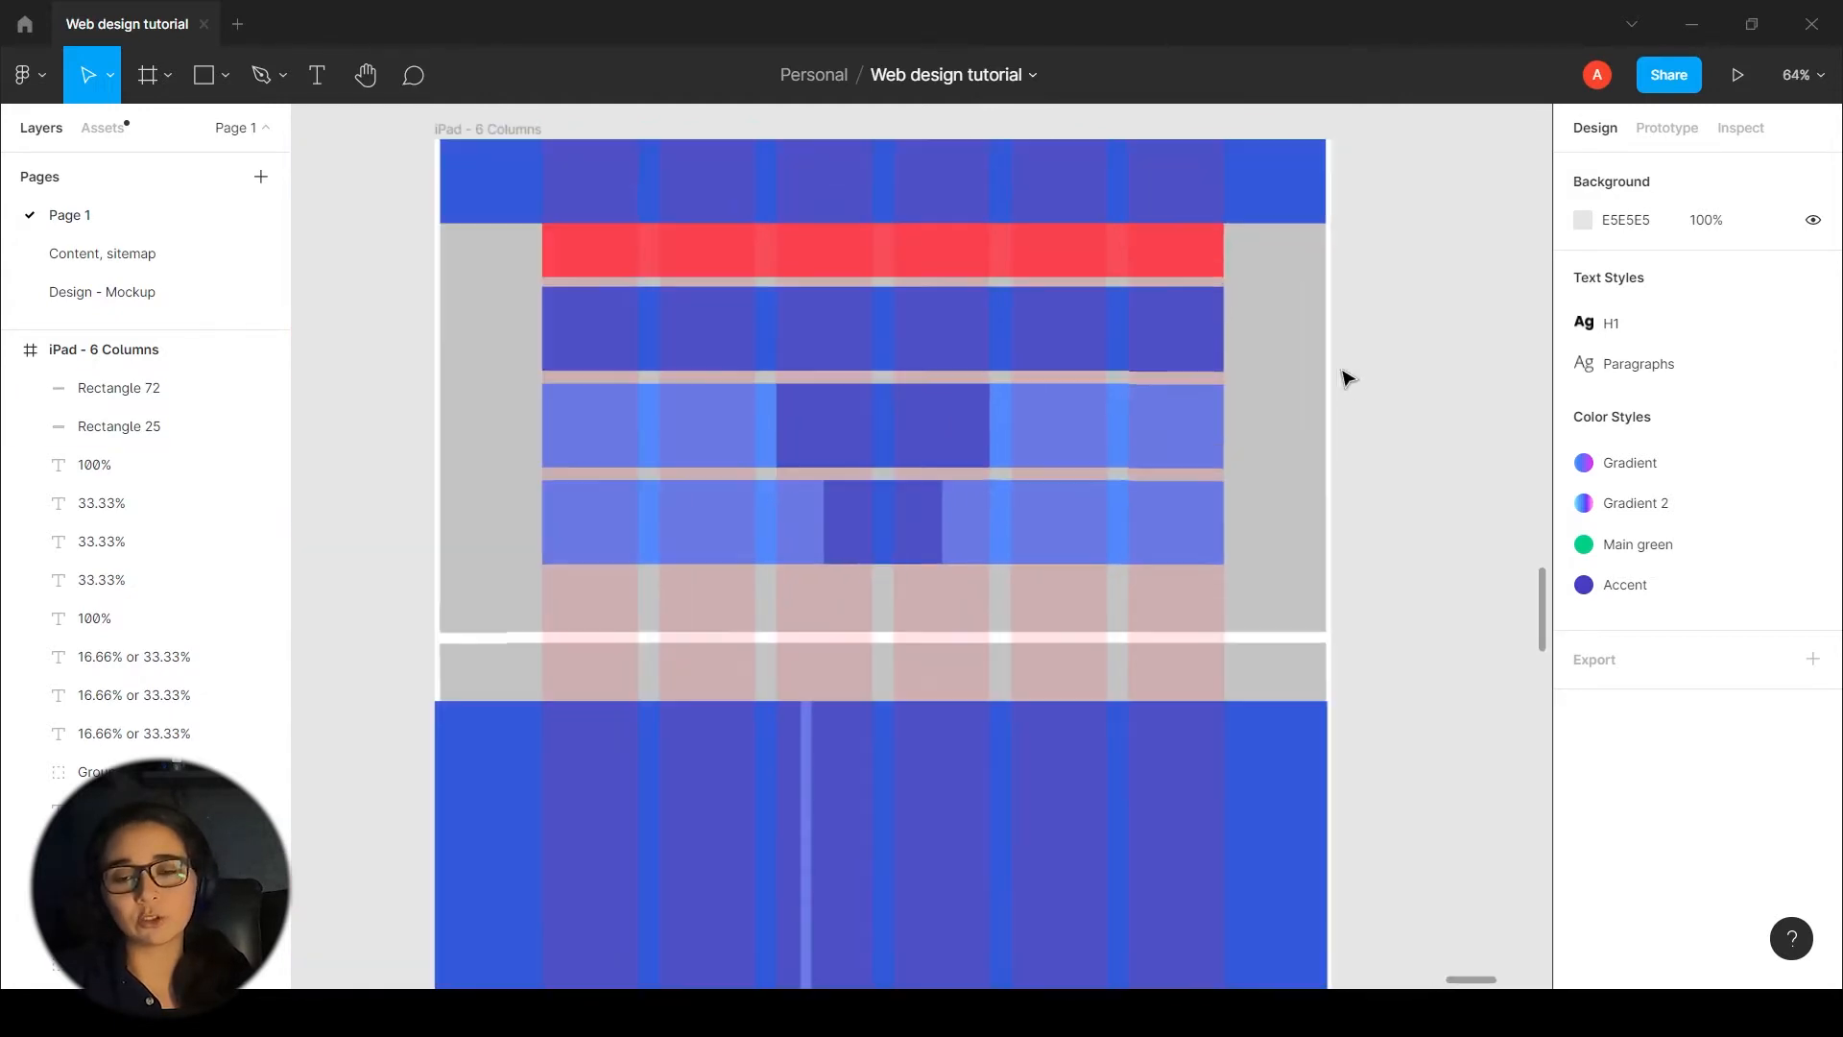
scroll(1449, 426, "up", 1)
left_click(1108, 332)
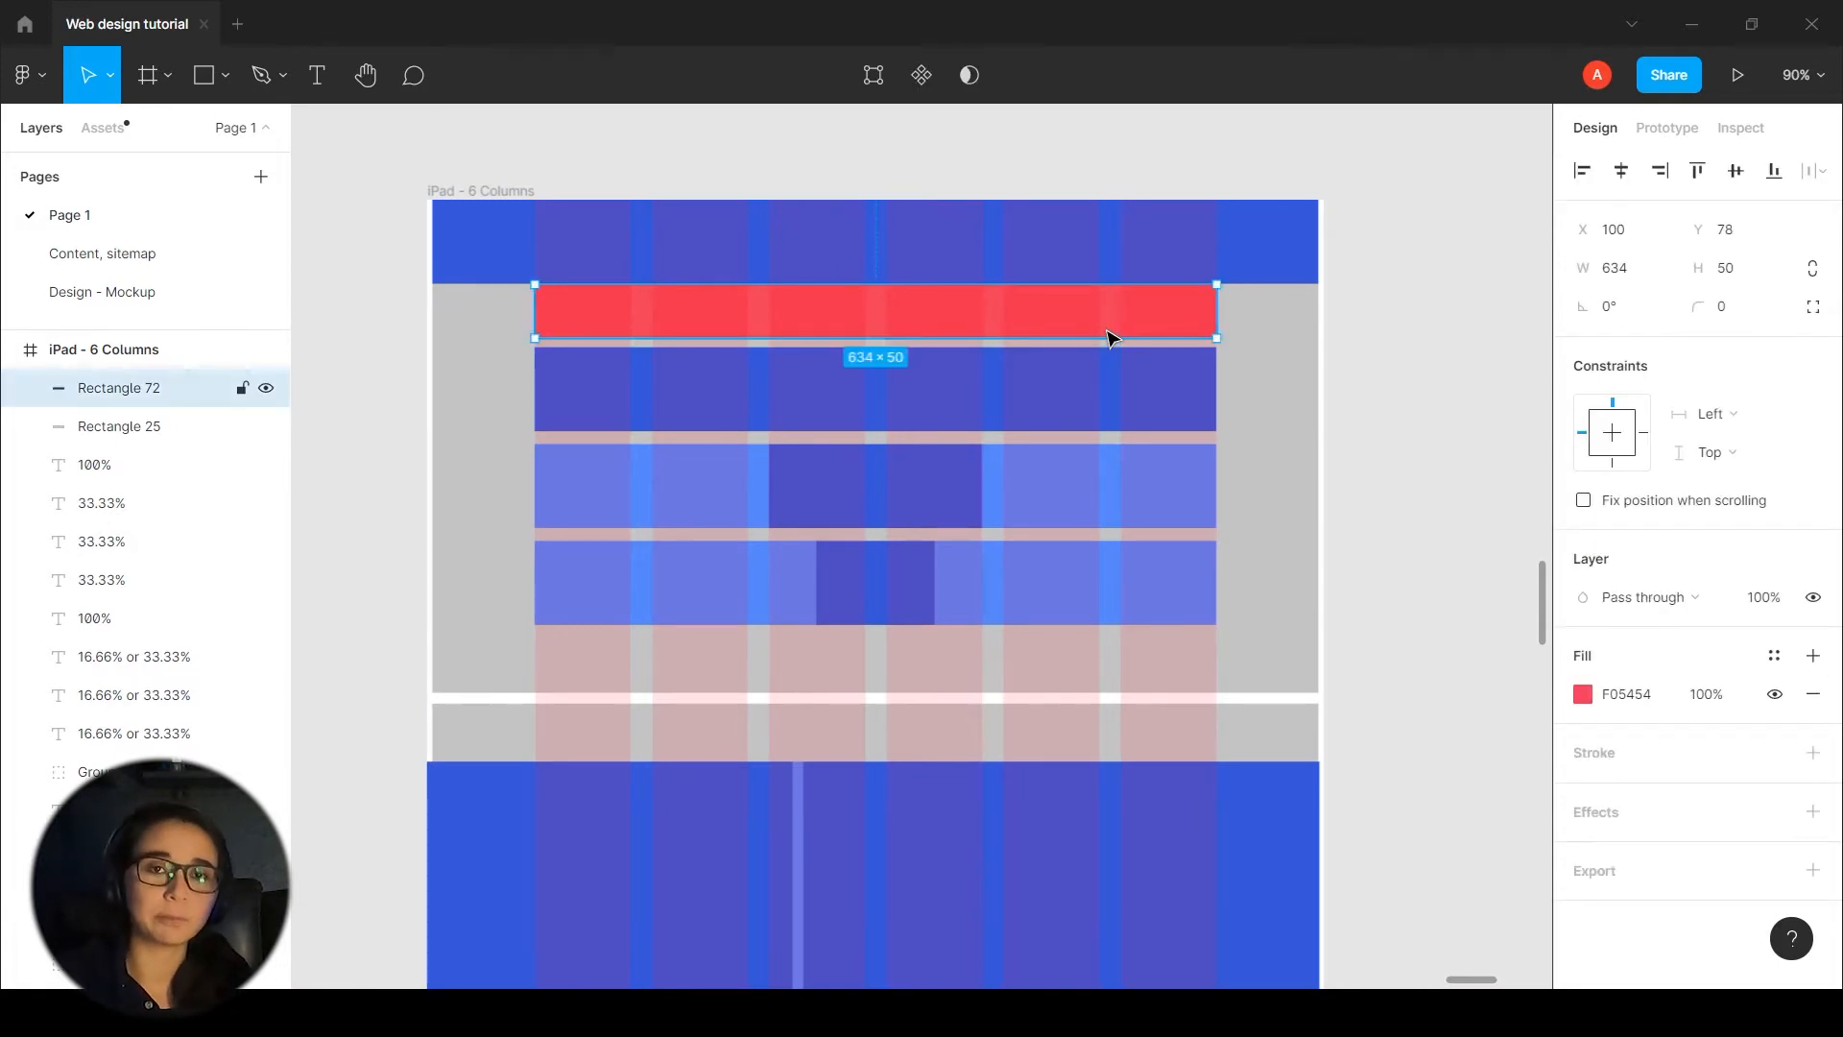
key("Delete")
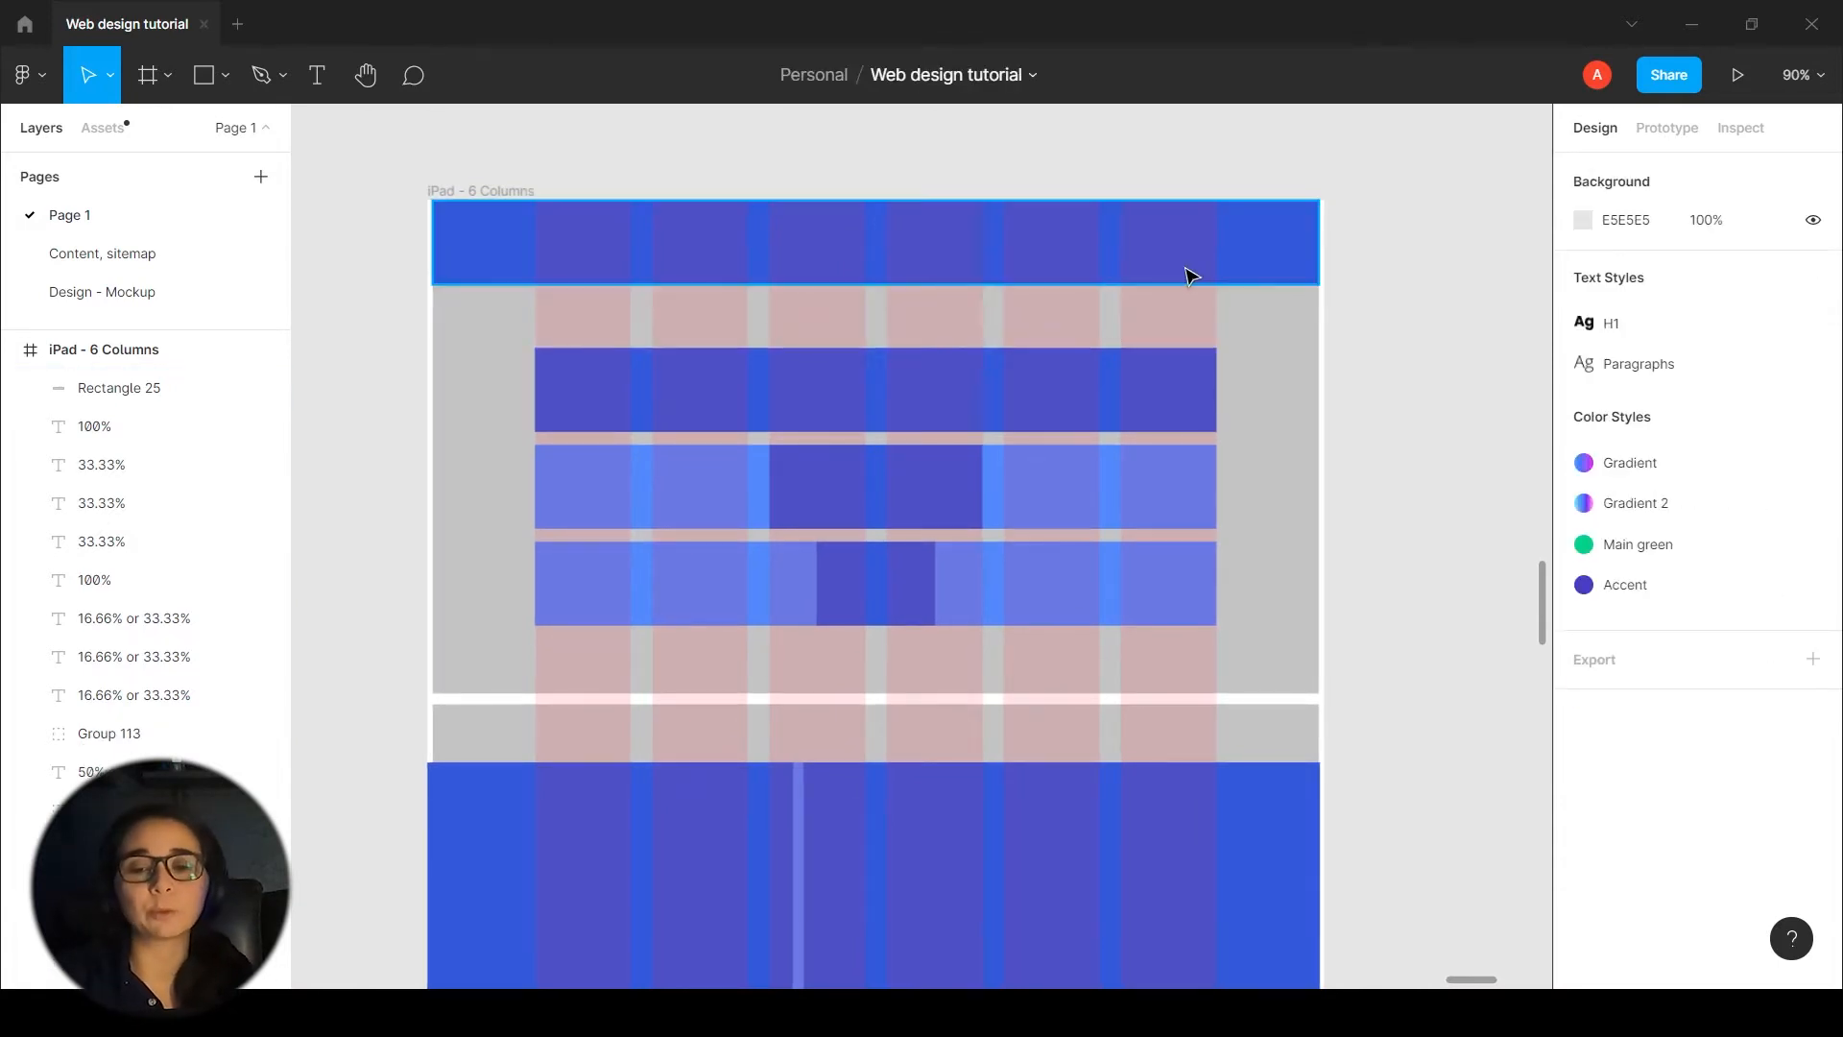
- Pull the second section's left block in to the first grid column, at X 100 with a width of 240
scroll(1055, 283, "down", 1)
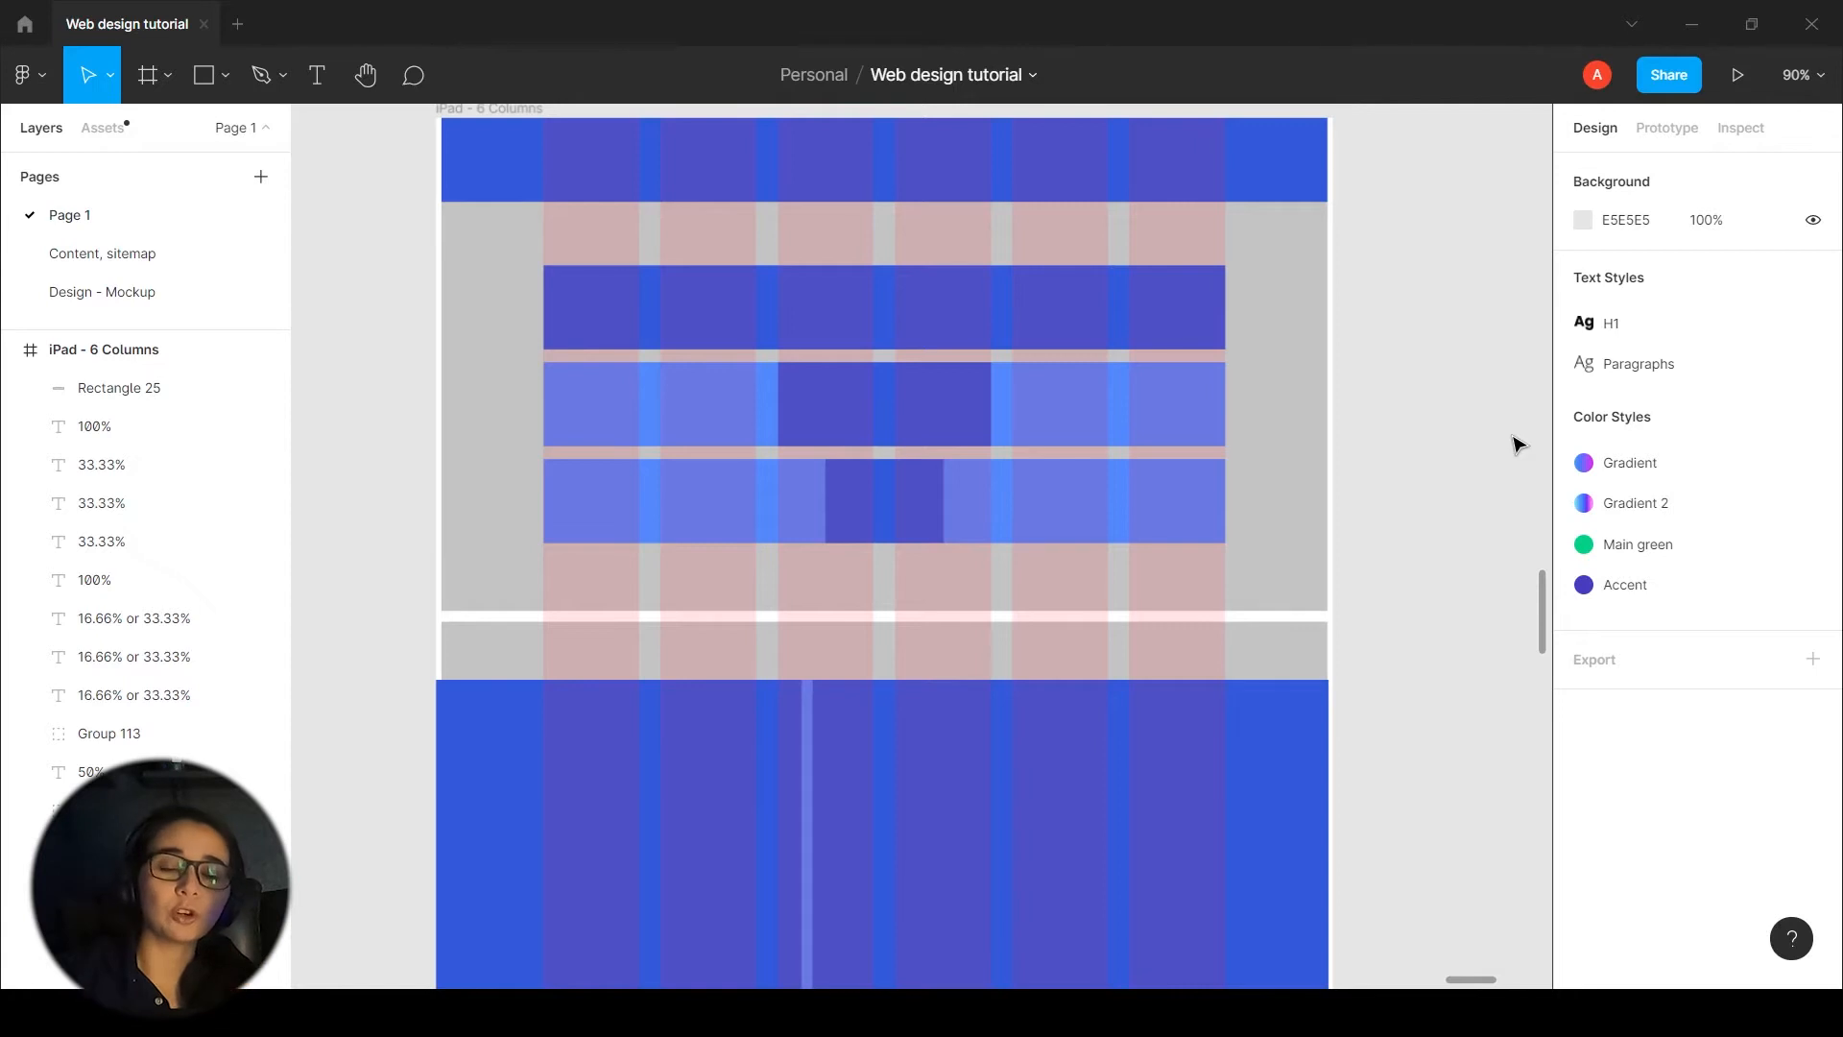
scroll(1517, 443, "down", 1, "ctrl")
scroll(1444, 382, "down", 5)
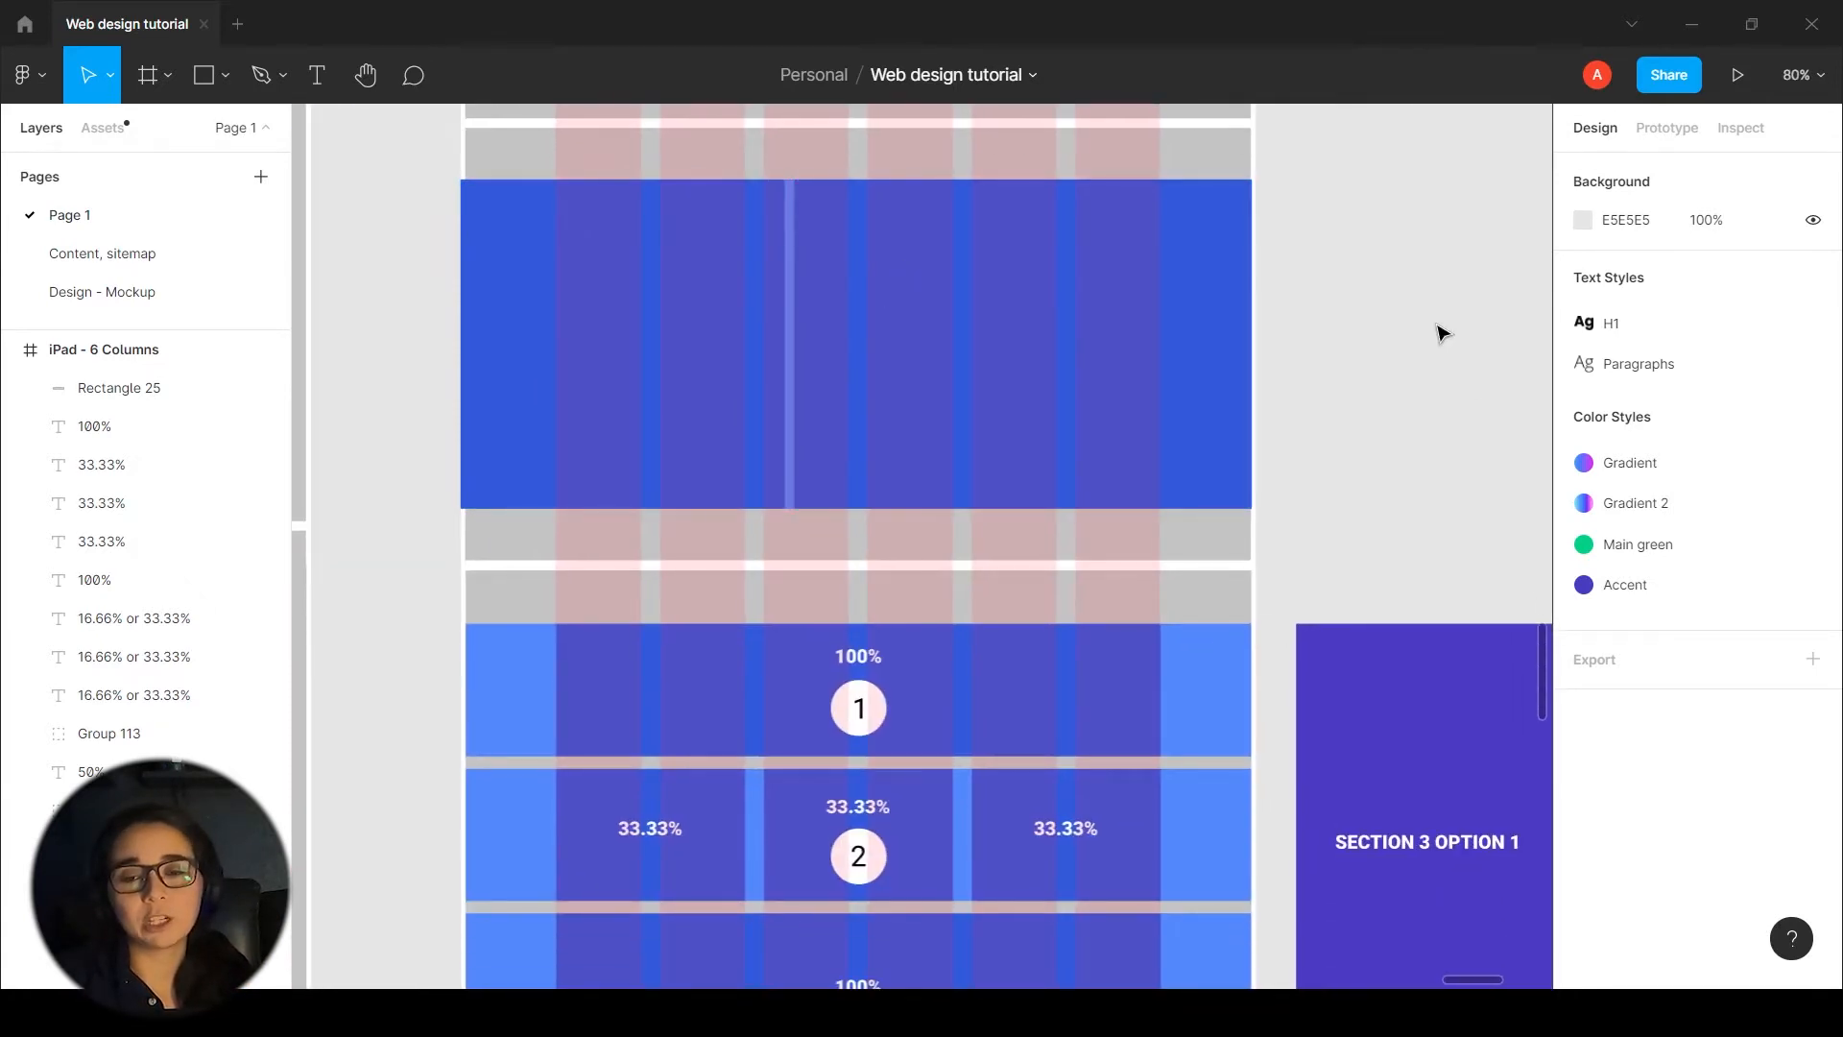
scroll(1394, 349, "down", 3, "ctrl")
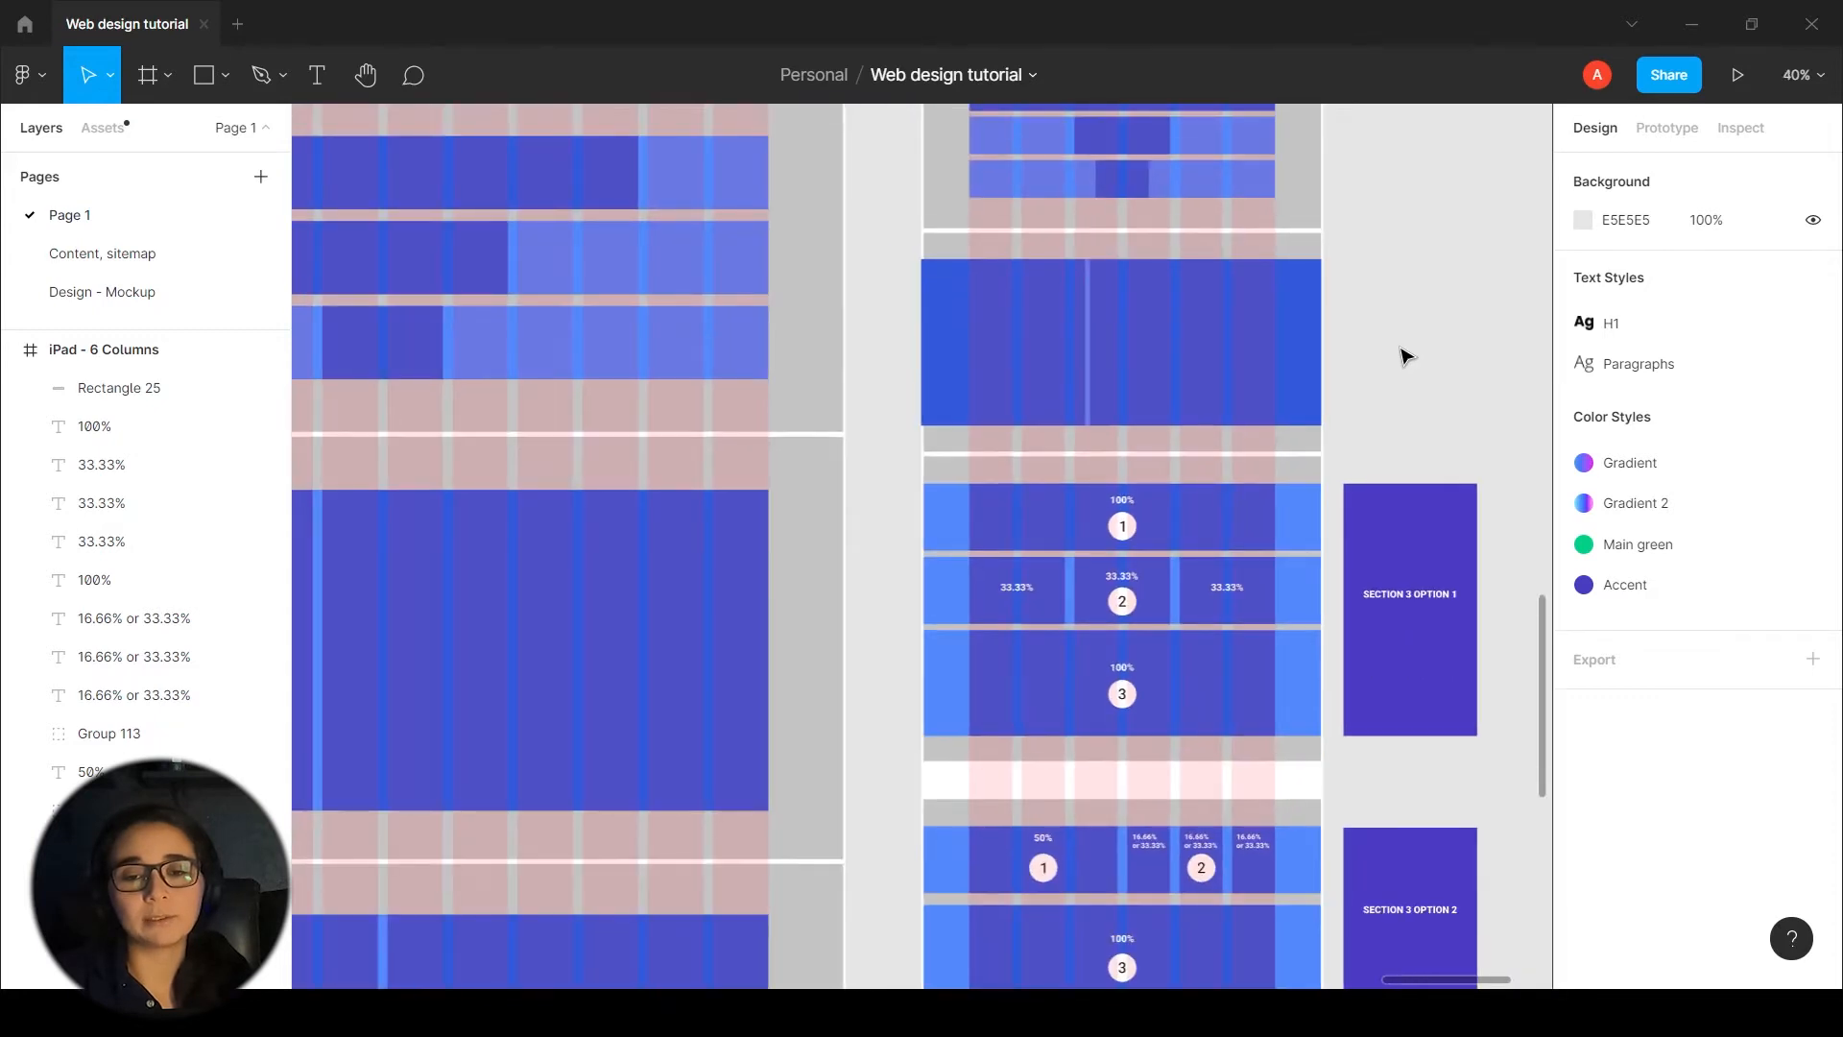
scroll(1410, 320, "up", 5, "ctrl")
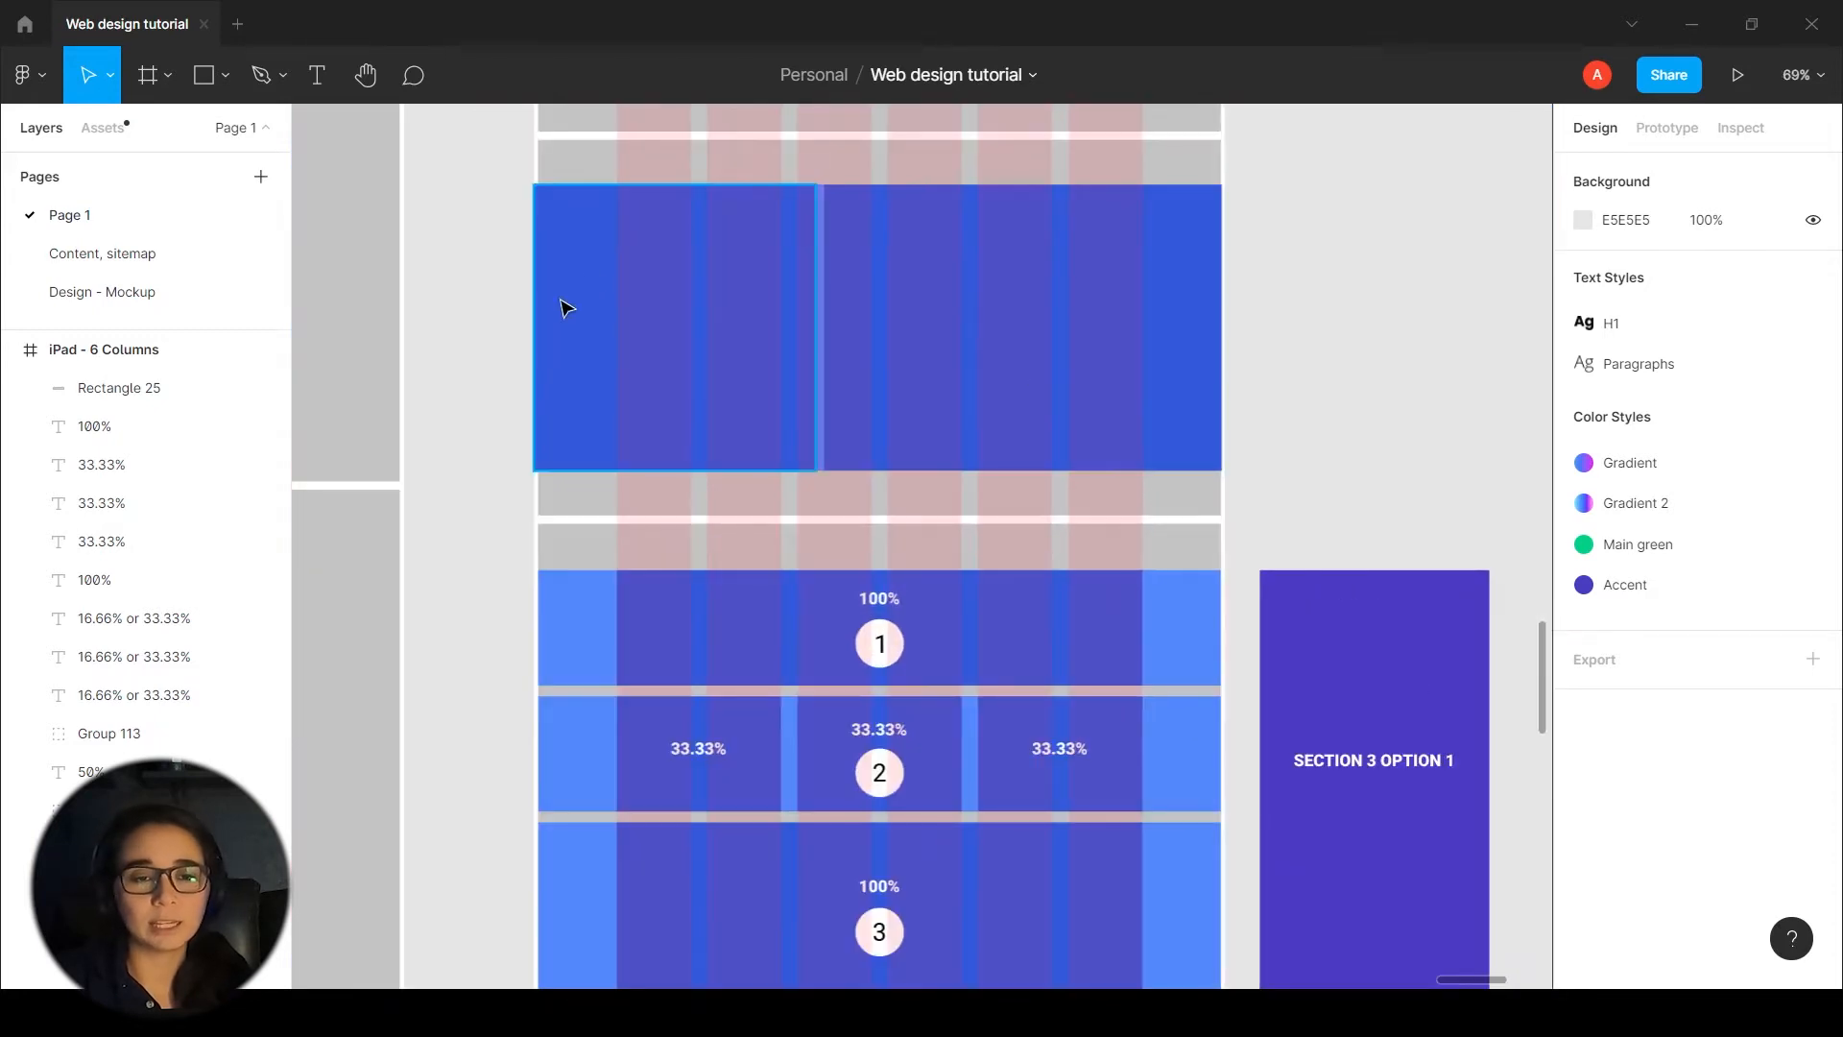
left_click(566, 307)
left_click_drag(594, 277, 620, 277)
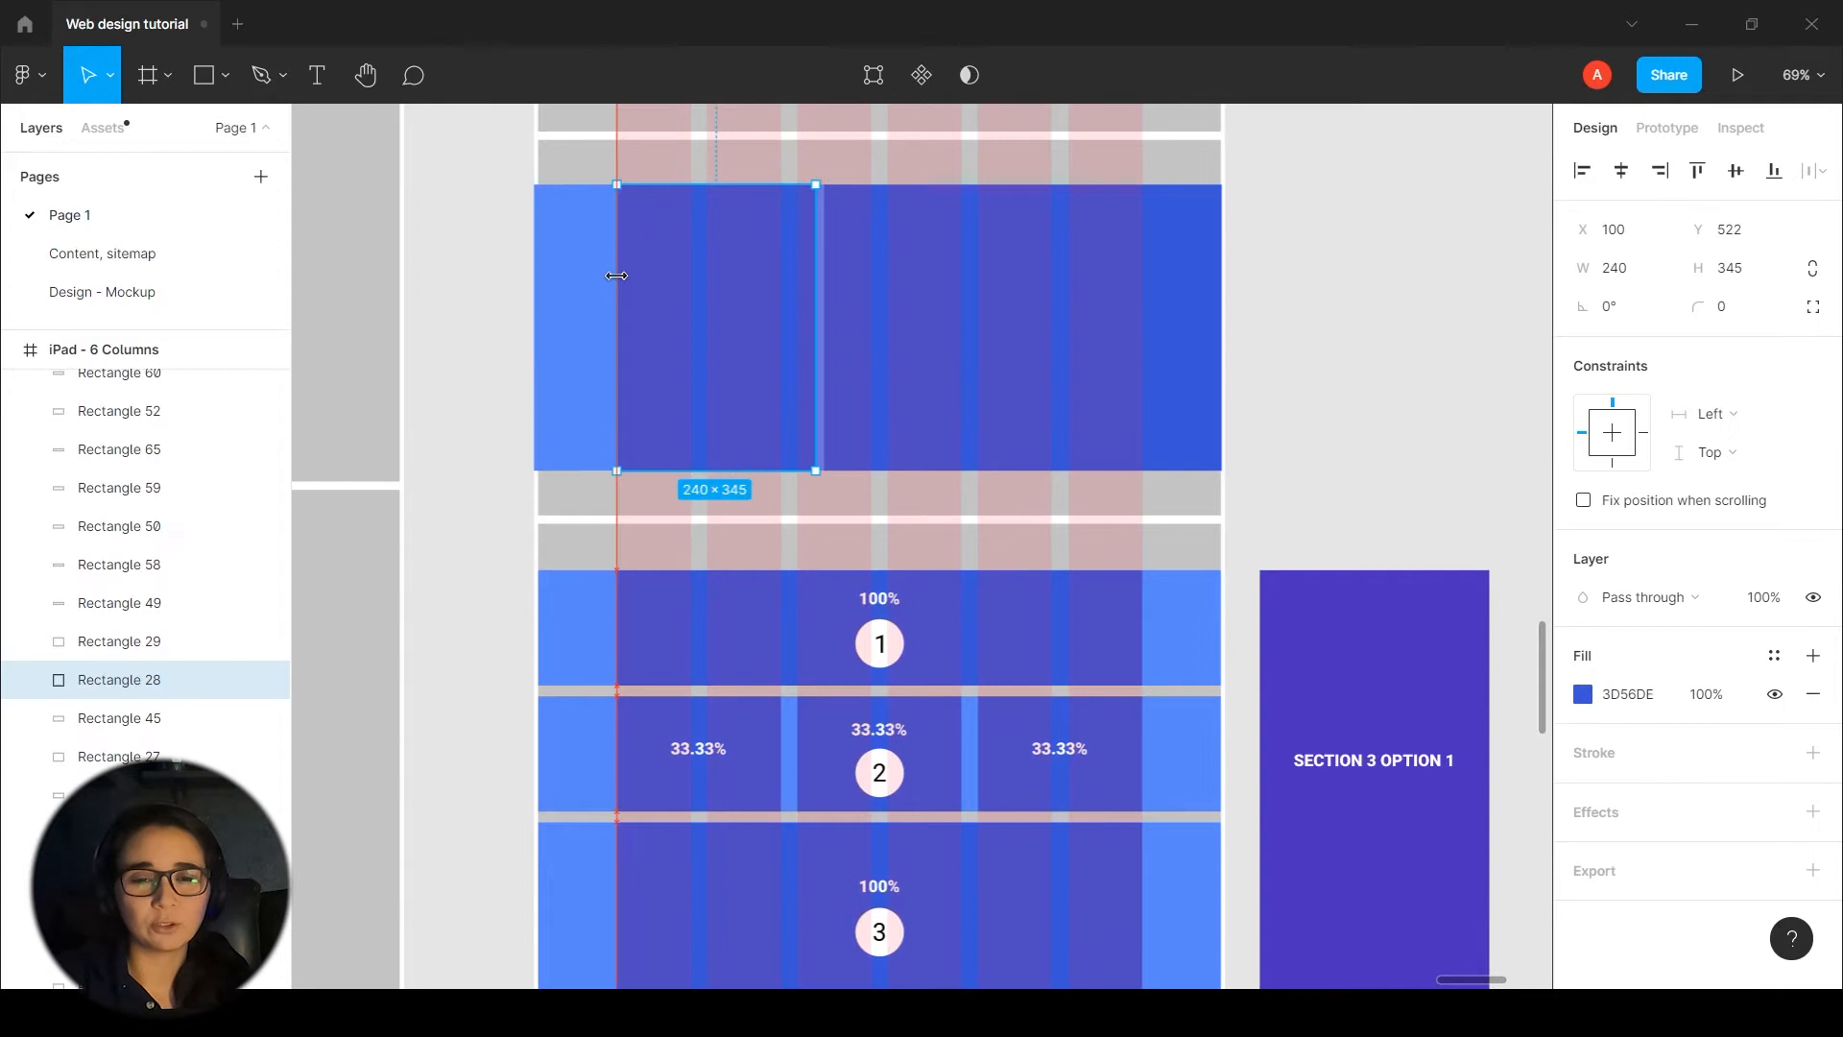
- Trim the second section's right block to the last column's edge and fit the light-blue background to the grid, 634 wide at X 100
left_click(1143, 256)
left_click_drag(1209, 255, 1142, 256)
left_click(1200, 255)
left_click_drag(534, 303, 617, 303)
left_click(1315, 487)
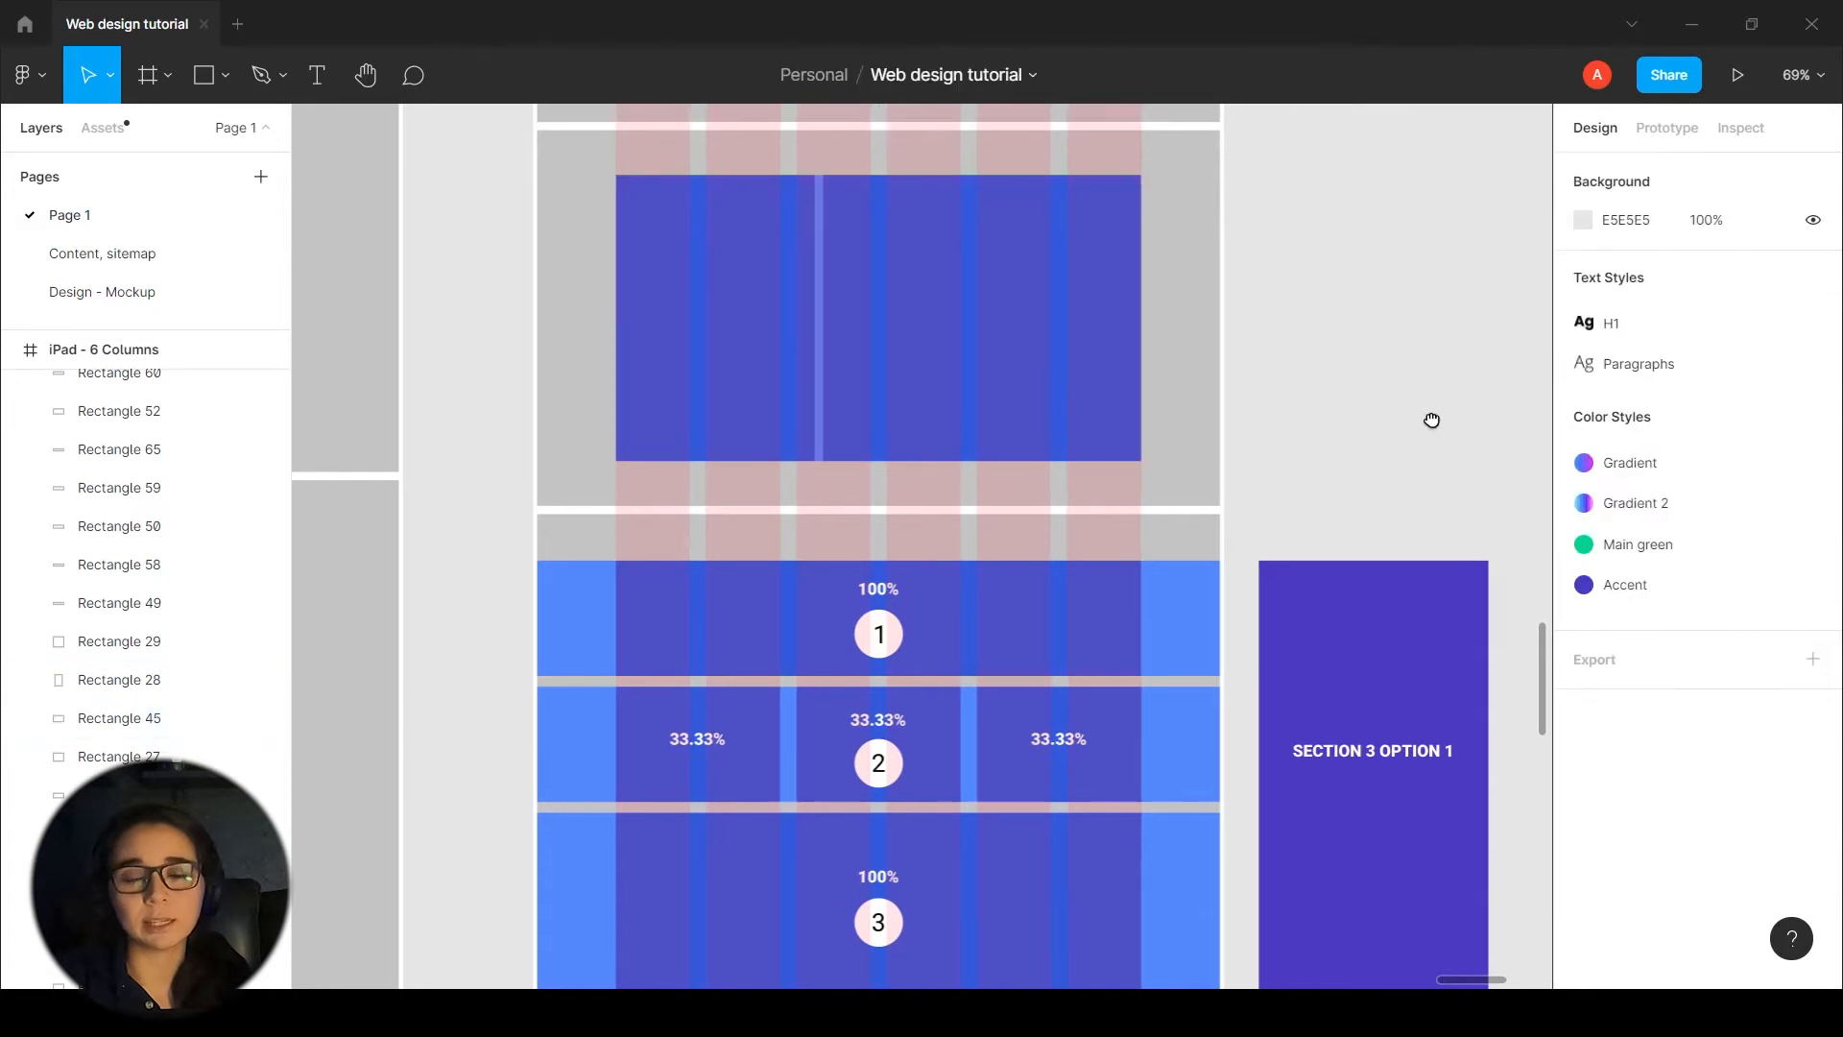
- Try stacking the second section's two blocks at full grid width, each 634 wide, with the right block moved below to Y 892
scroll(1427, 398, "down", 2)
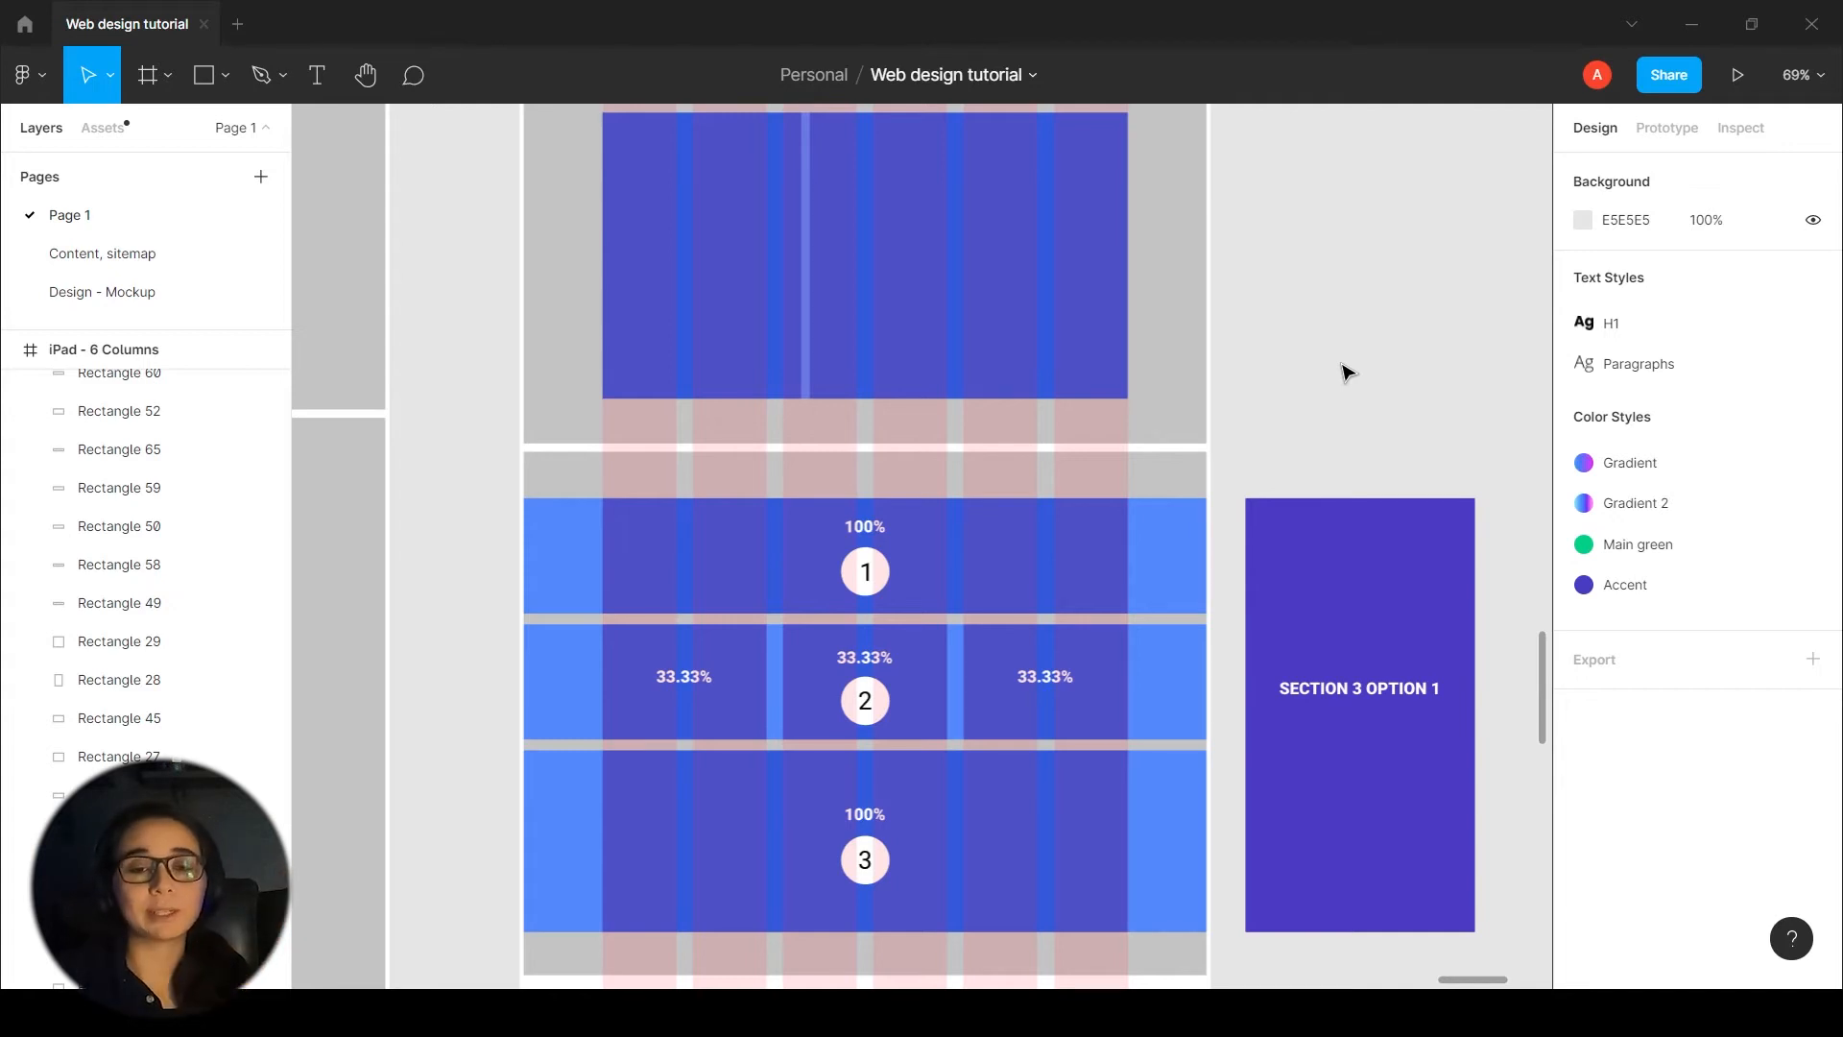
scroll(1363, 355, "up", 2)
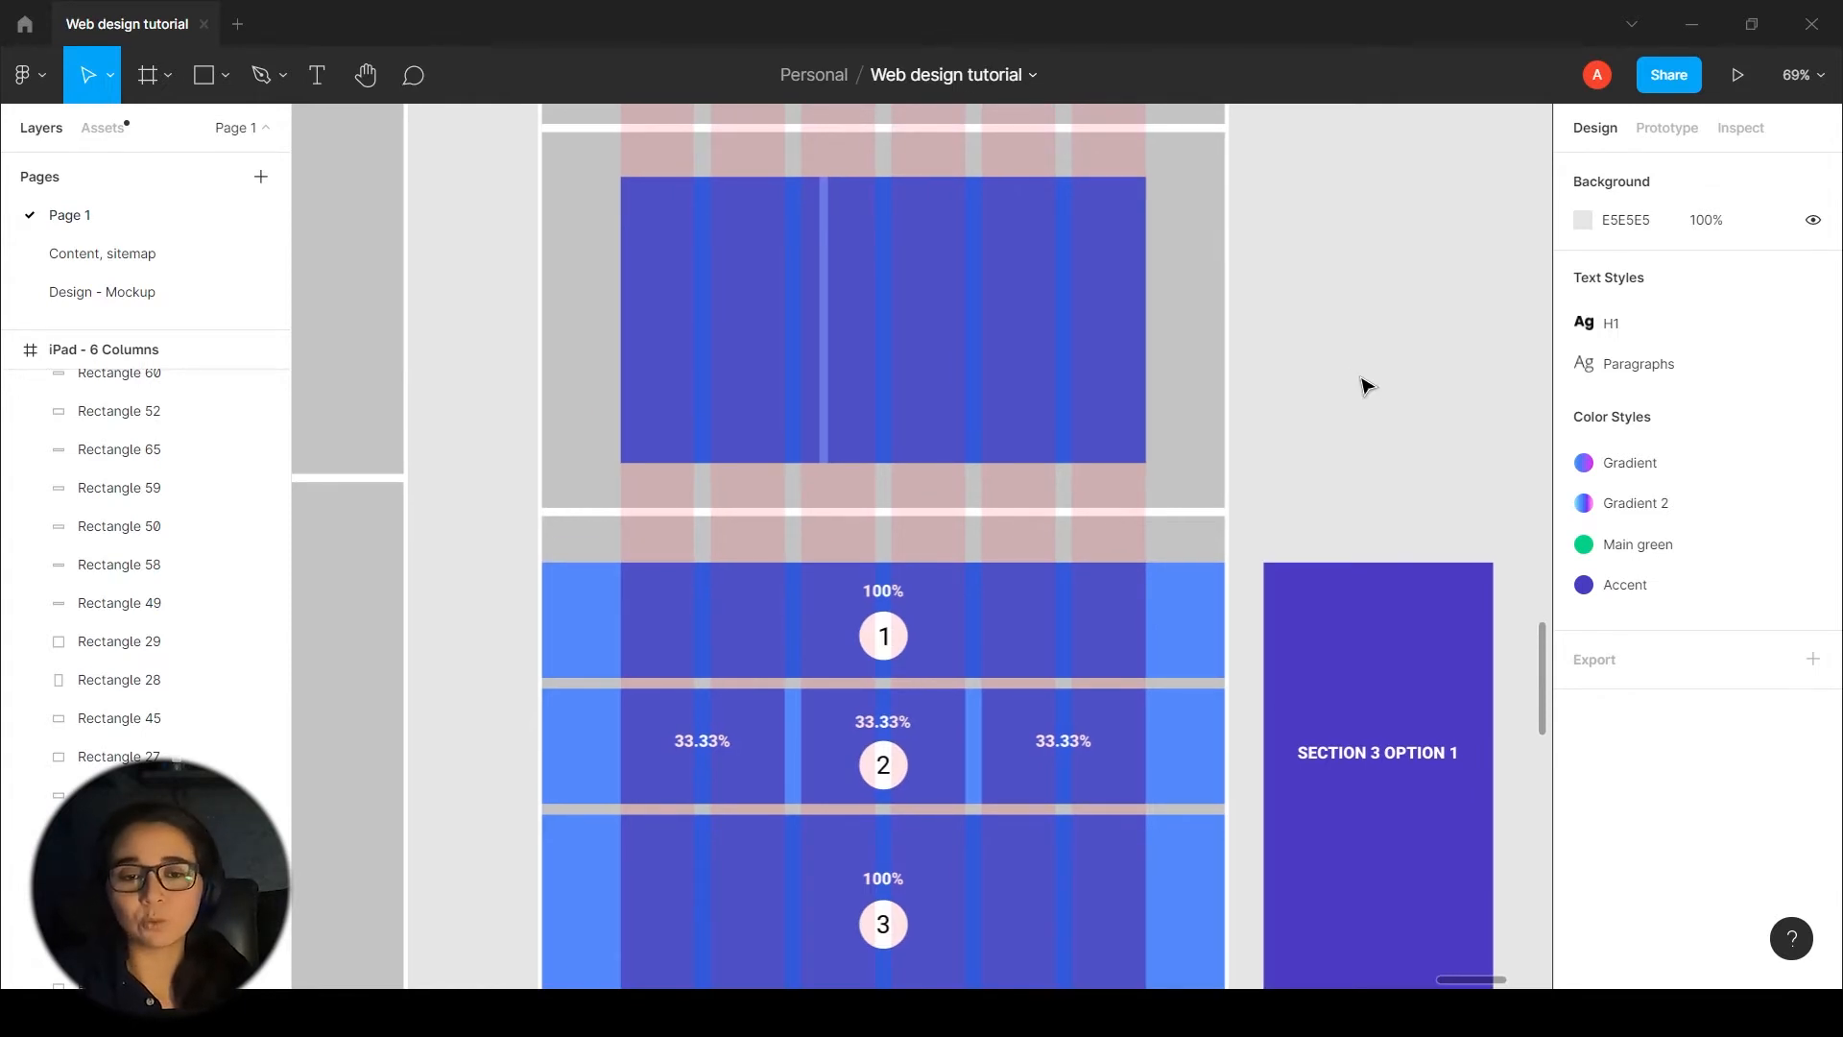
left_click(768, 275)
left_click_drag(820, 279, 1118, 297)
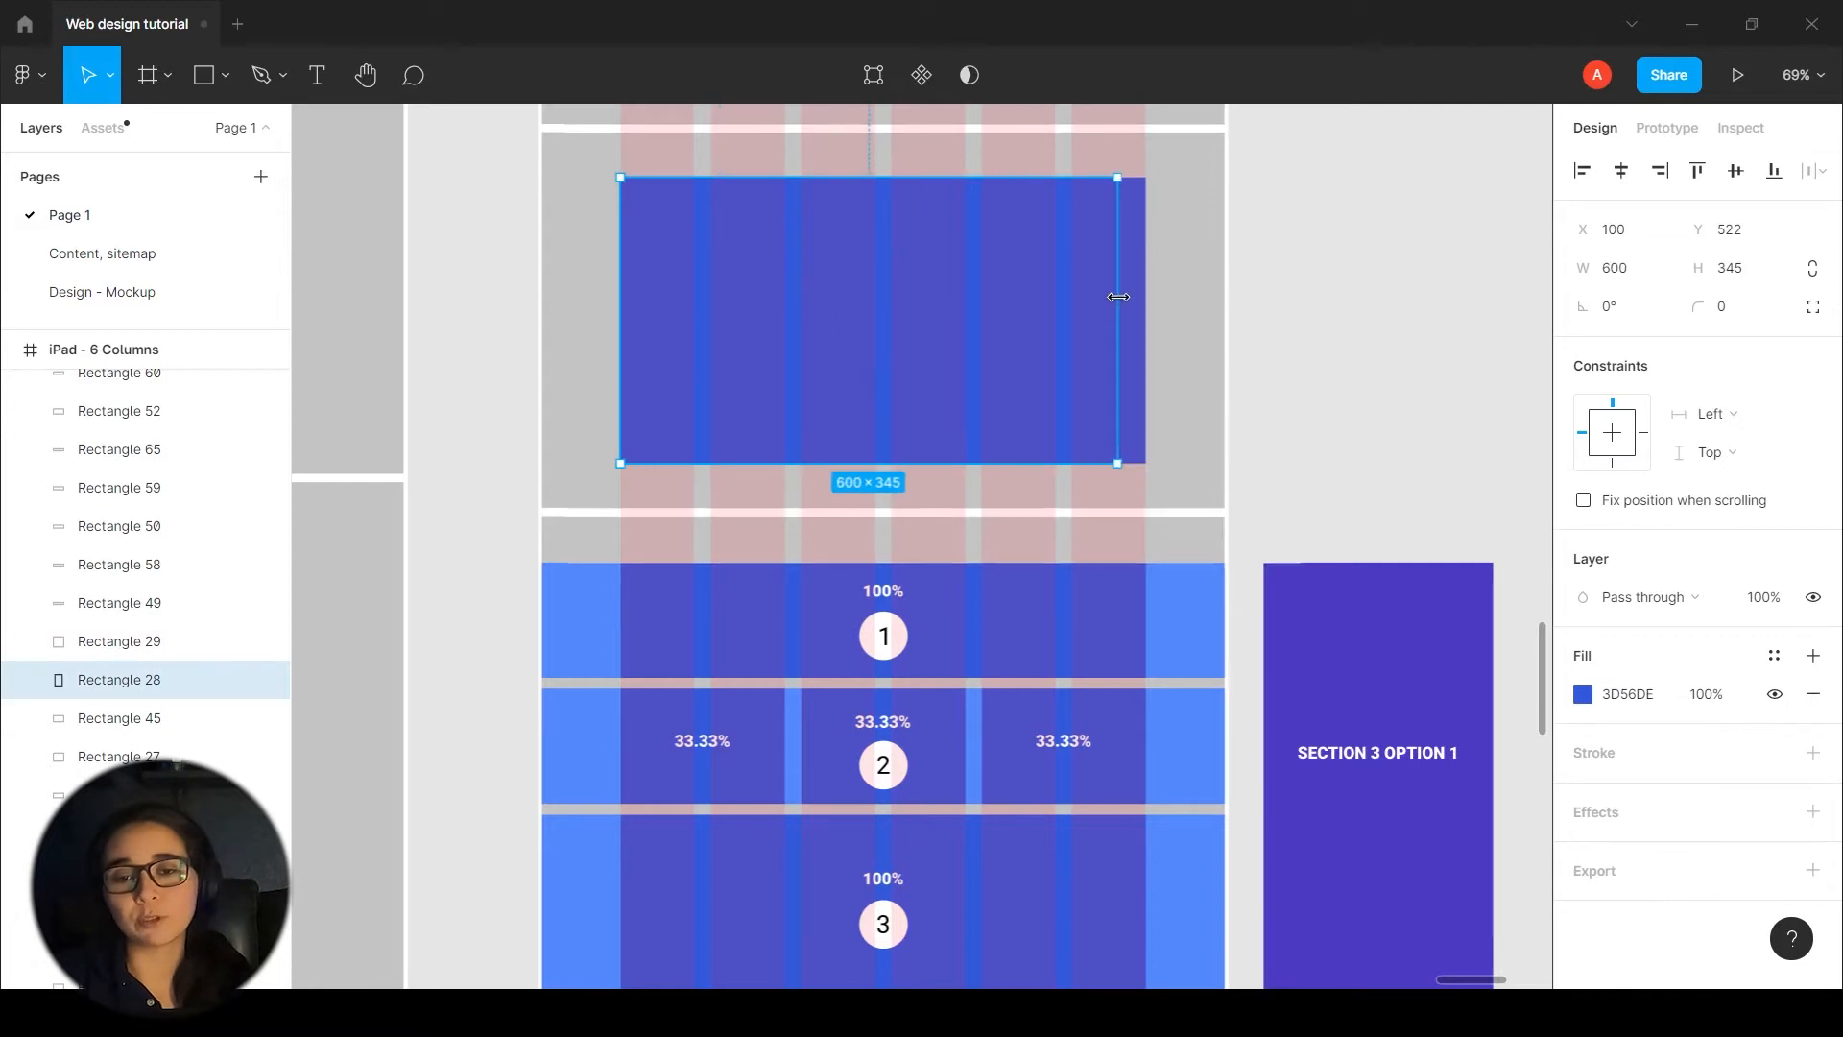
left_click(1082, 272)
left_click_drag(827, 331, 622, 374)
left_click_drag(1041, 279, 1040, 586)
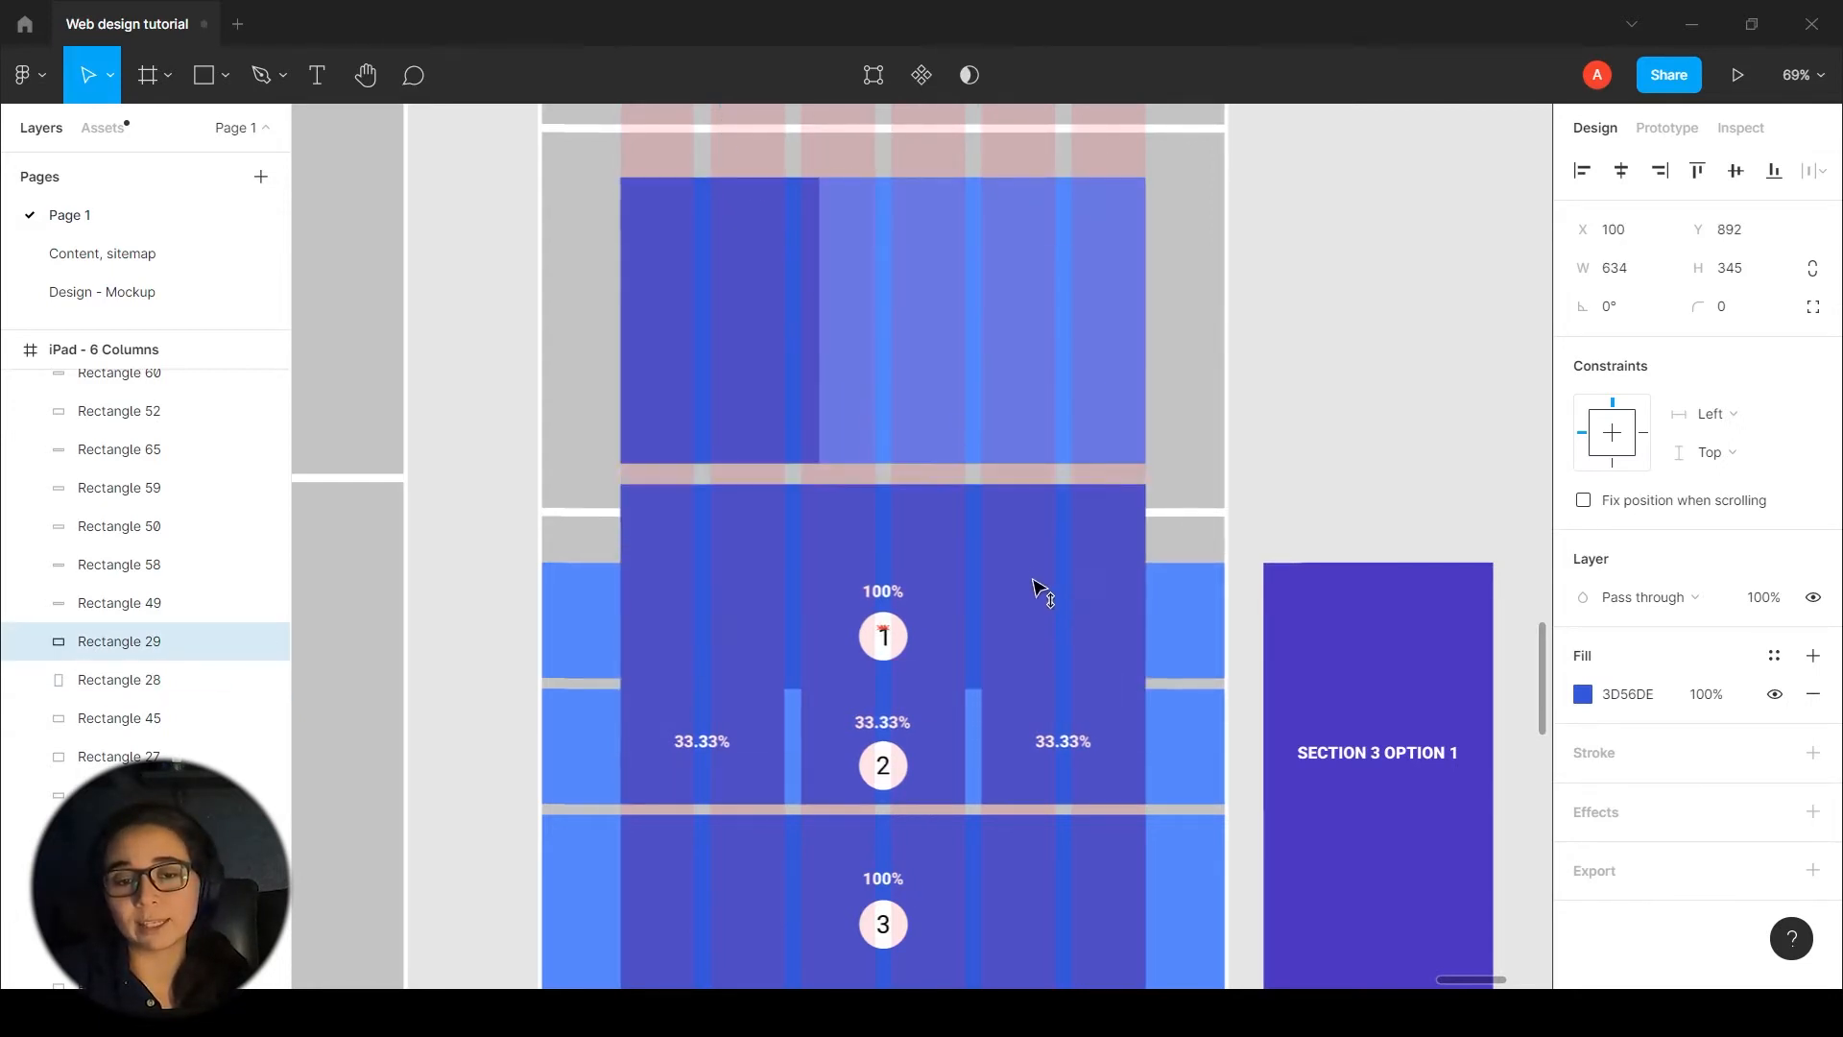
left_click(769, 353)
left_click_drag(819, 358, 1147, 346)
left_click(1037, 588, "shift")
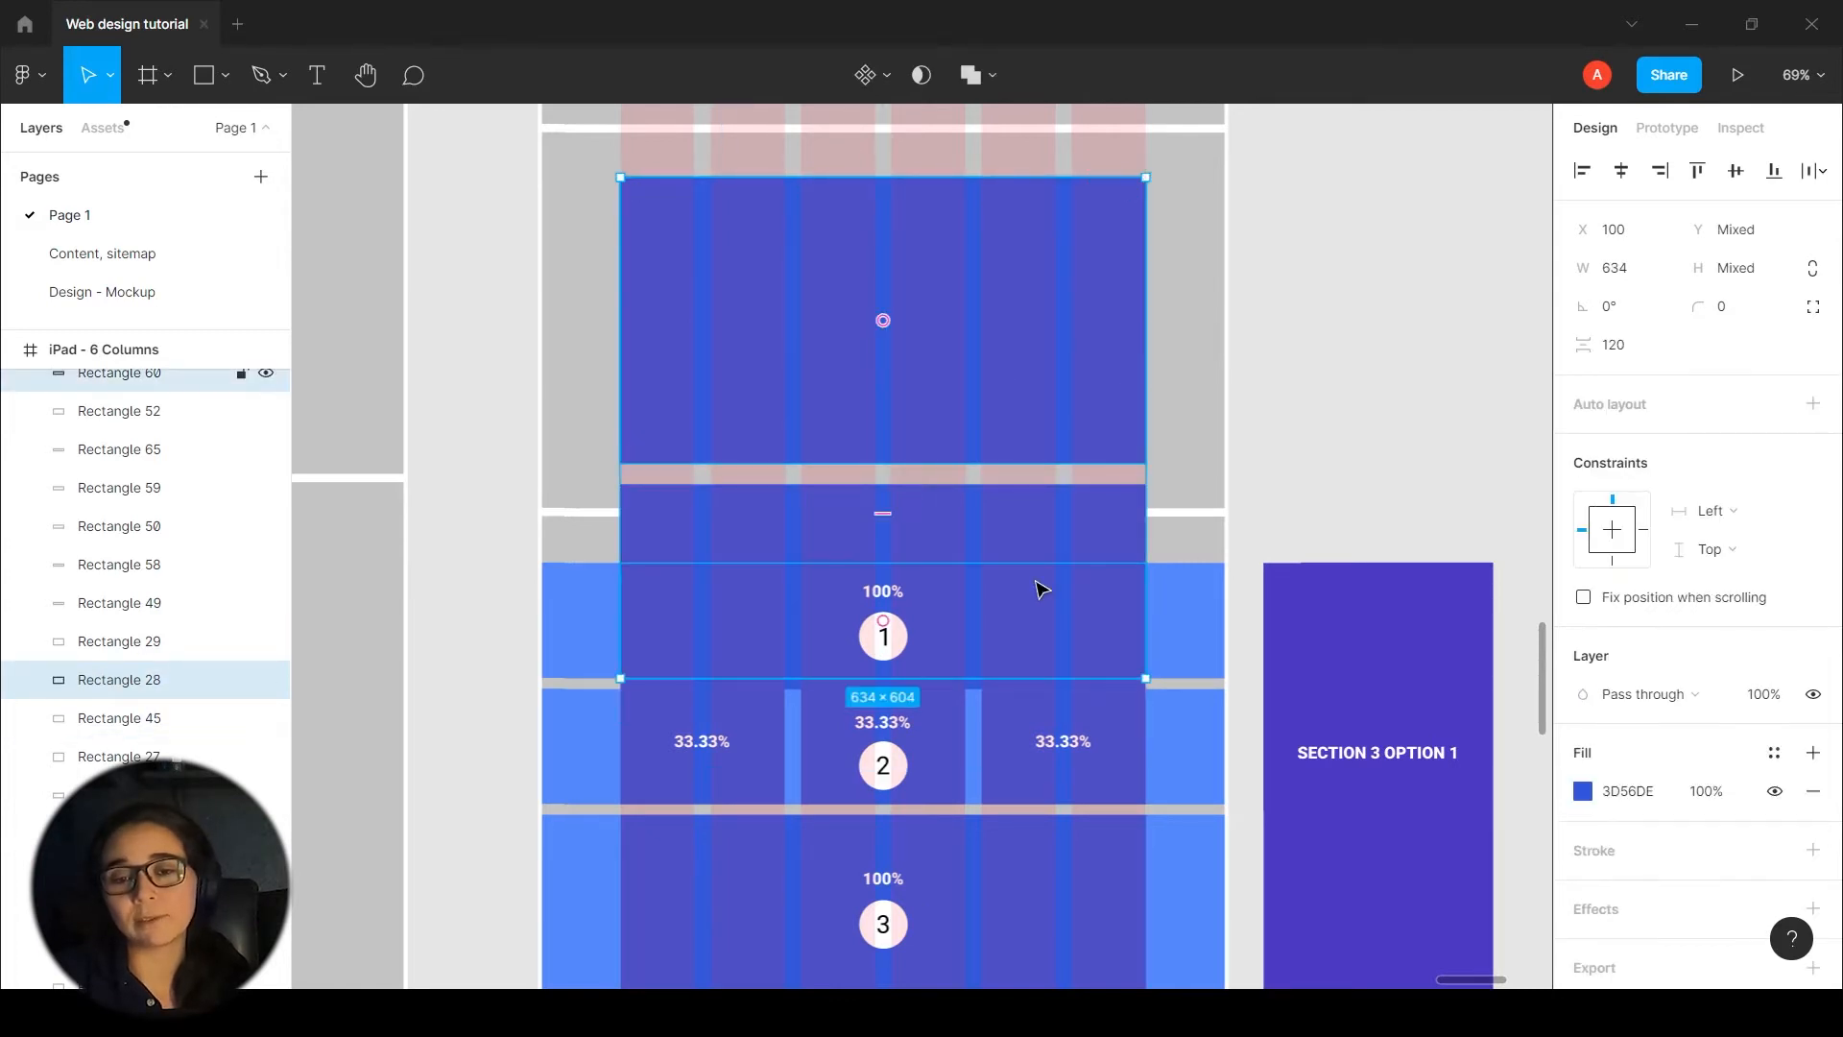
left_click(1238, 449)
scroll(1229, 465, "down", 5)
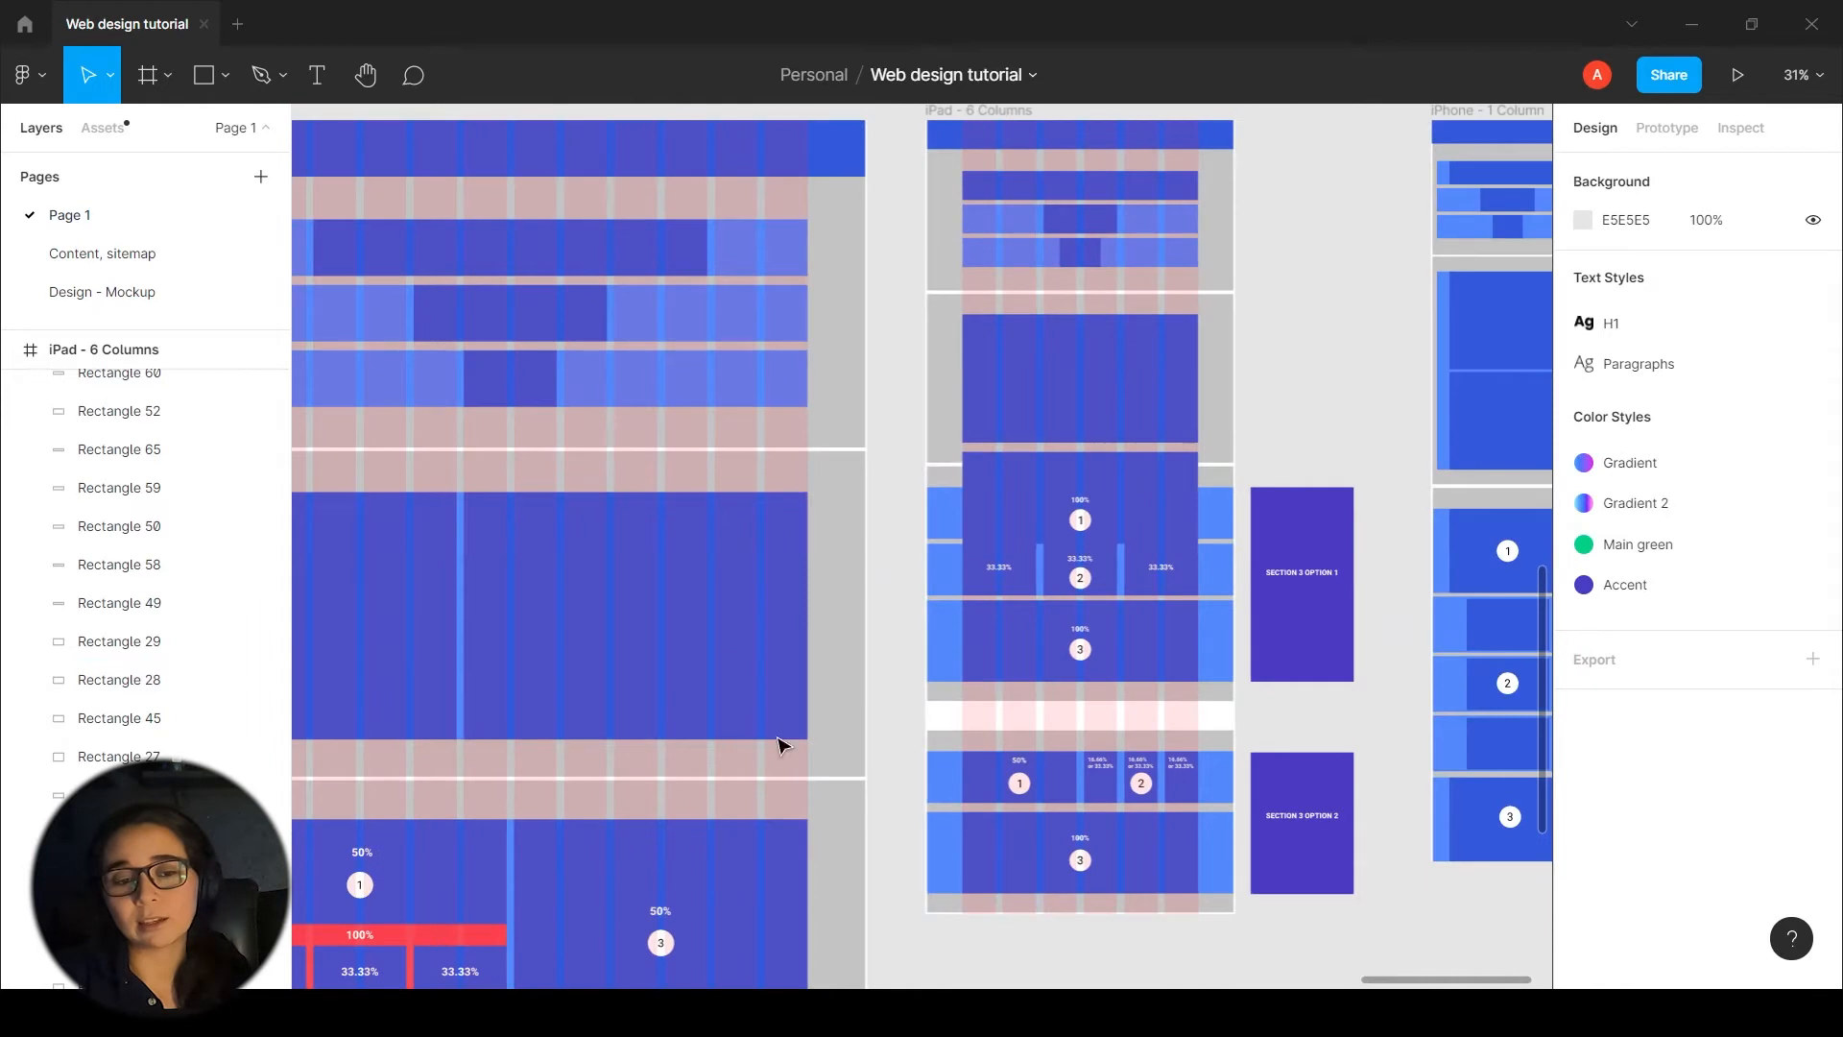
scroll(1232, 389, "up", 5)
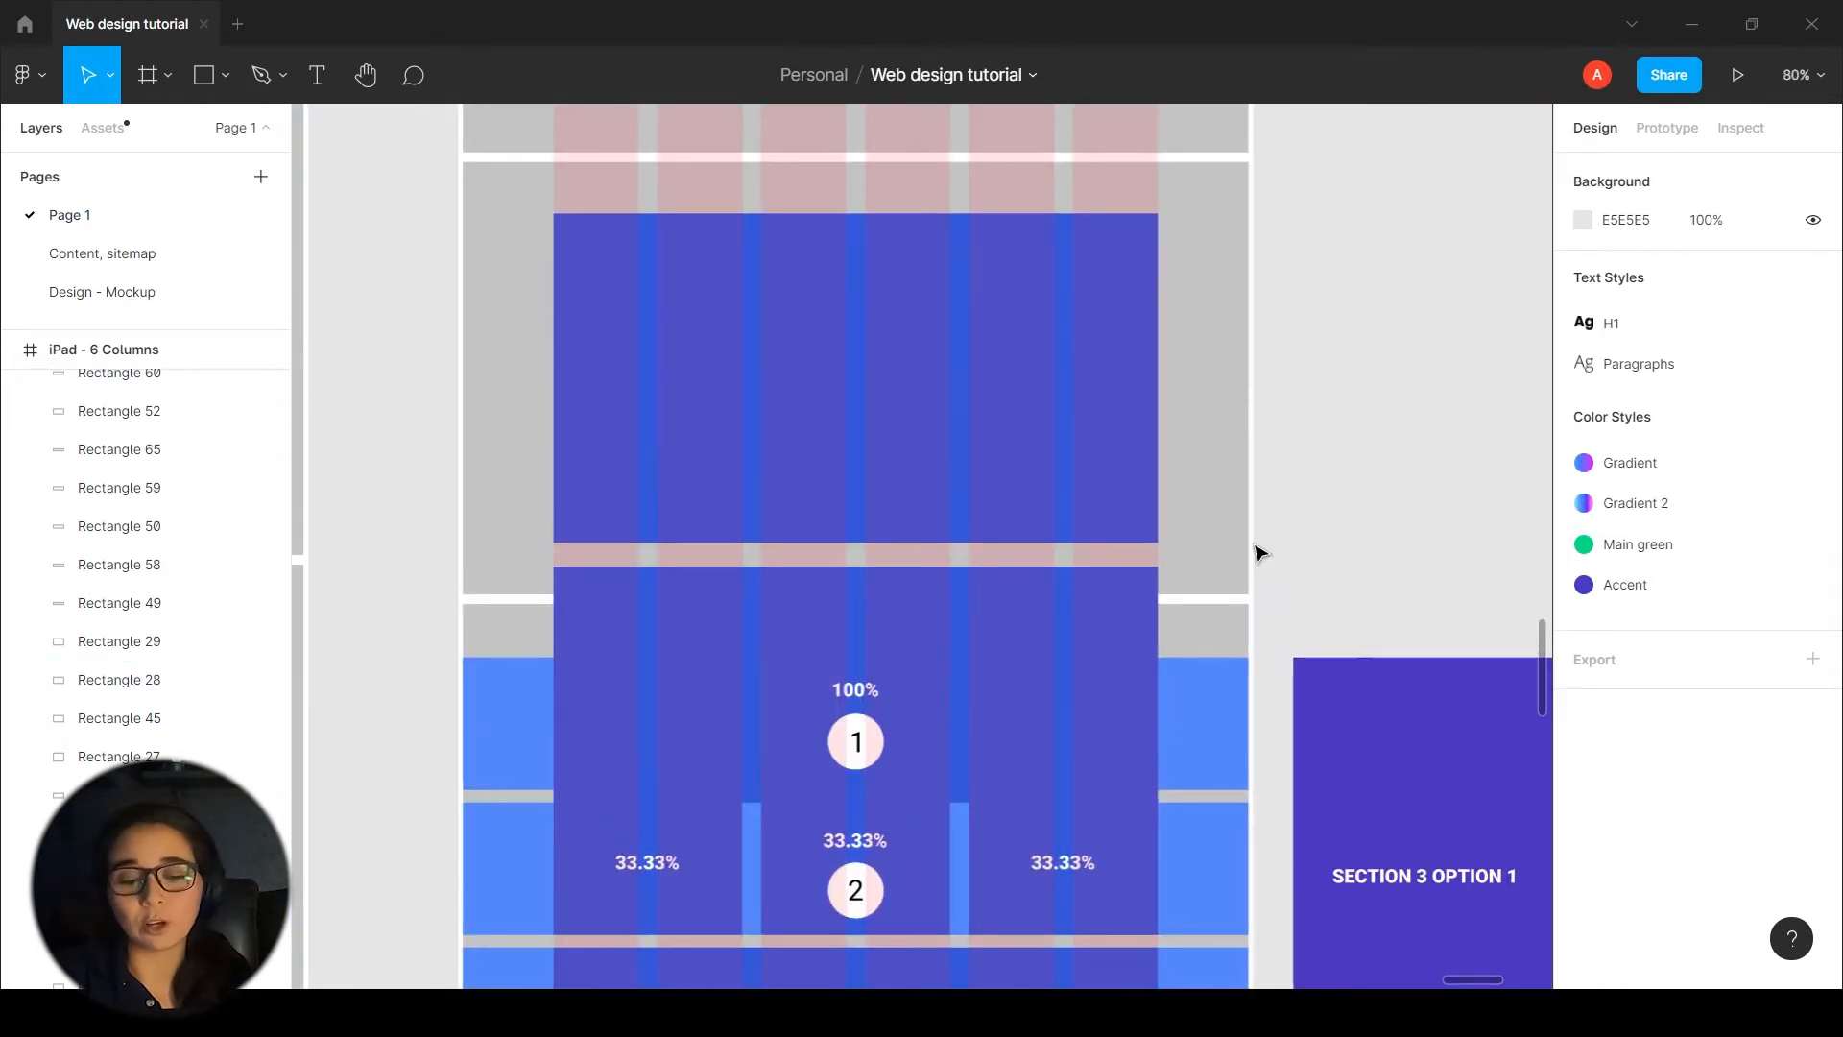
- Undo the widening and stacking of the second section's two blocks
key("ctrl+z")
key("ctrl+z")
key("ctrl+z")
key("ctrl+z")
key("ctrl+z")
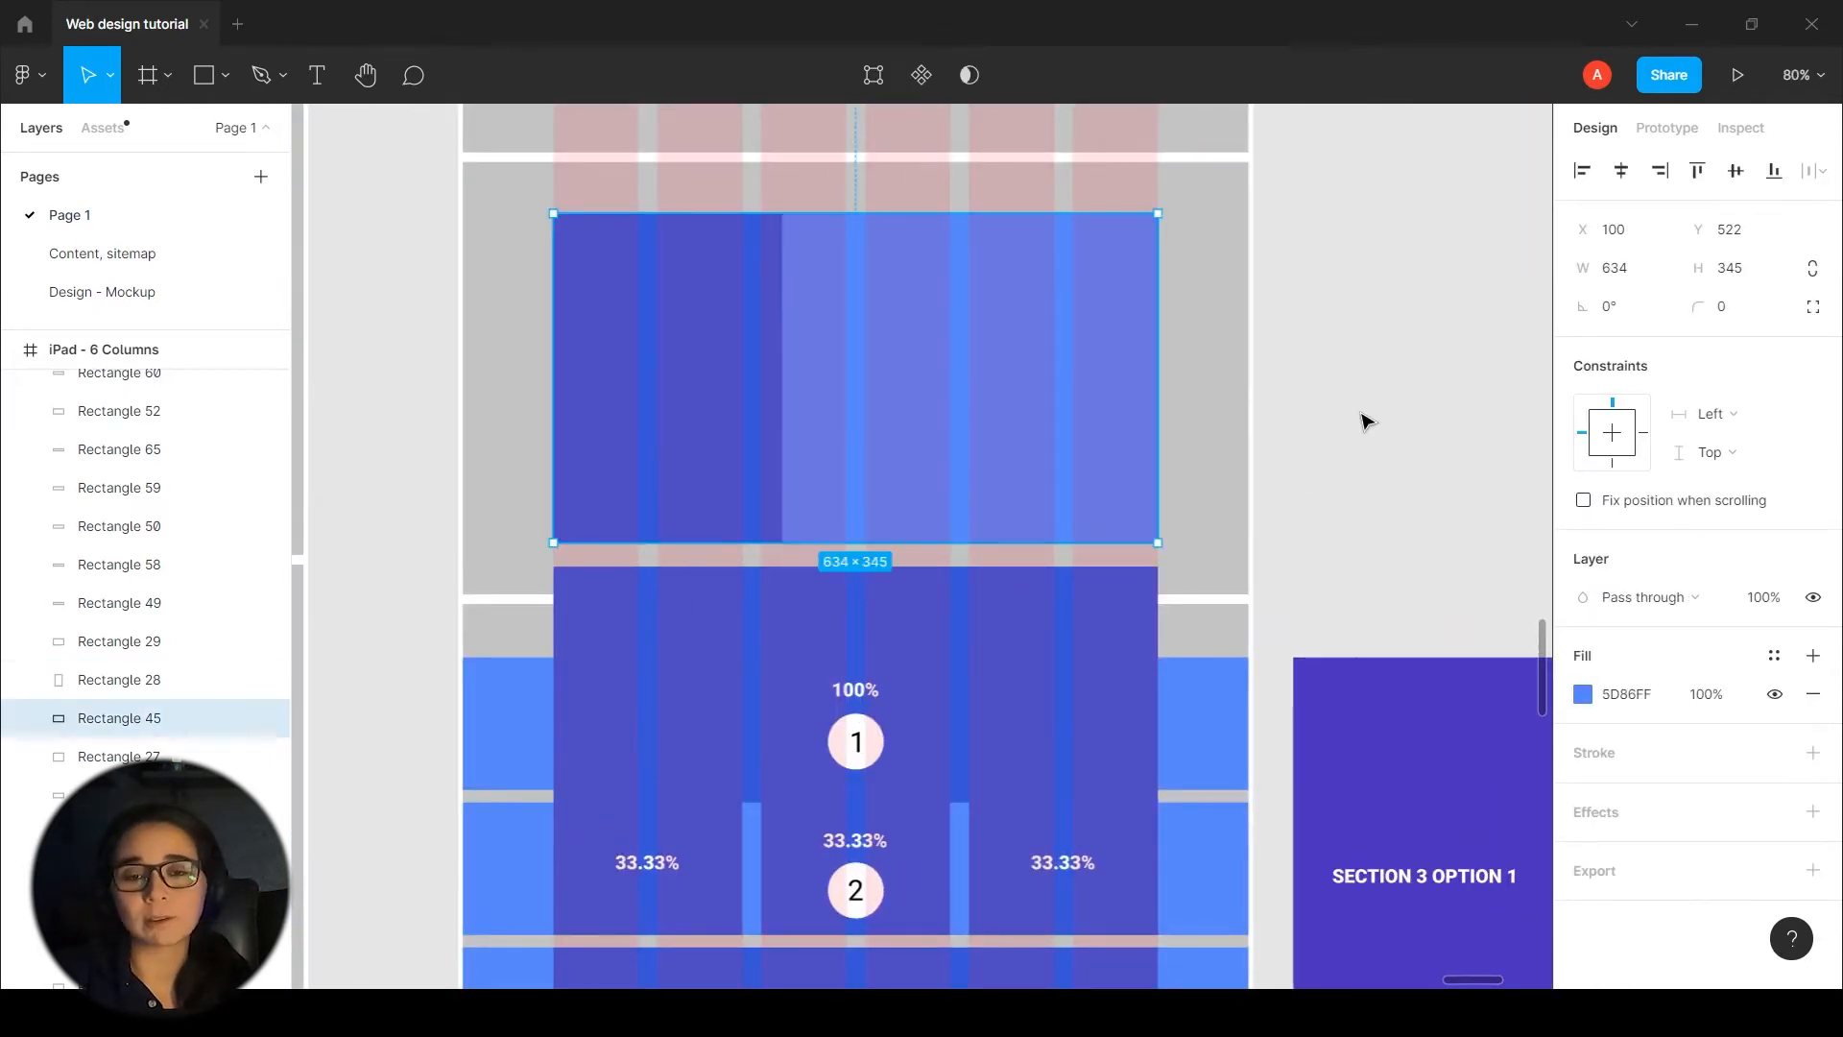
key("ctrl+z")
key("ctrl+z")
key("ctrl+z")
key("ctrl+z")
- Resize the second section's blocks to span two and four grid columns, with the gap between them matching the gutter
left_click(1369, 424)
left_click_drag(1356, 474, 1380, 459)
left_click(727, 268)
mouse_move(806, 270)
left_mouse_down()
mouse_move(765, 271)
mouse_move(786, 290)
left_mouse_up()
left_click(825, 280)
left_click(1367, 376)
- Examine the iPad's third section against blocks 1, 2 and 3 of the desktop frame's third section
left_click_drag(1451, 472, 1427, 189)
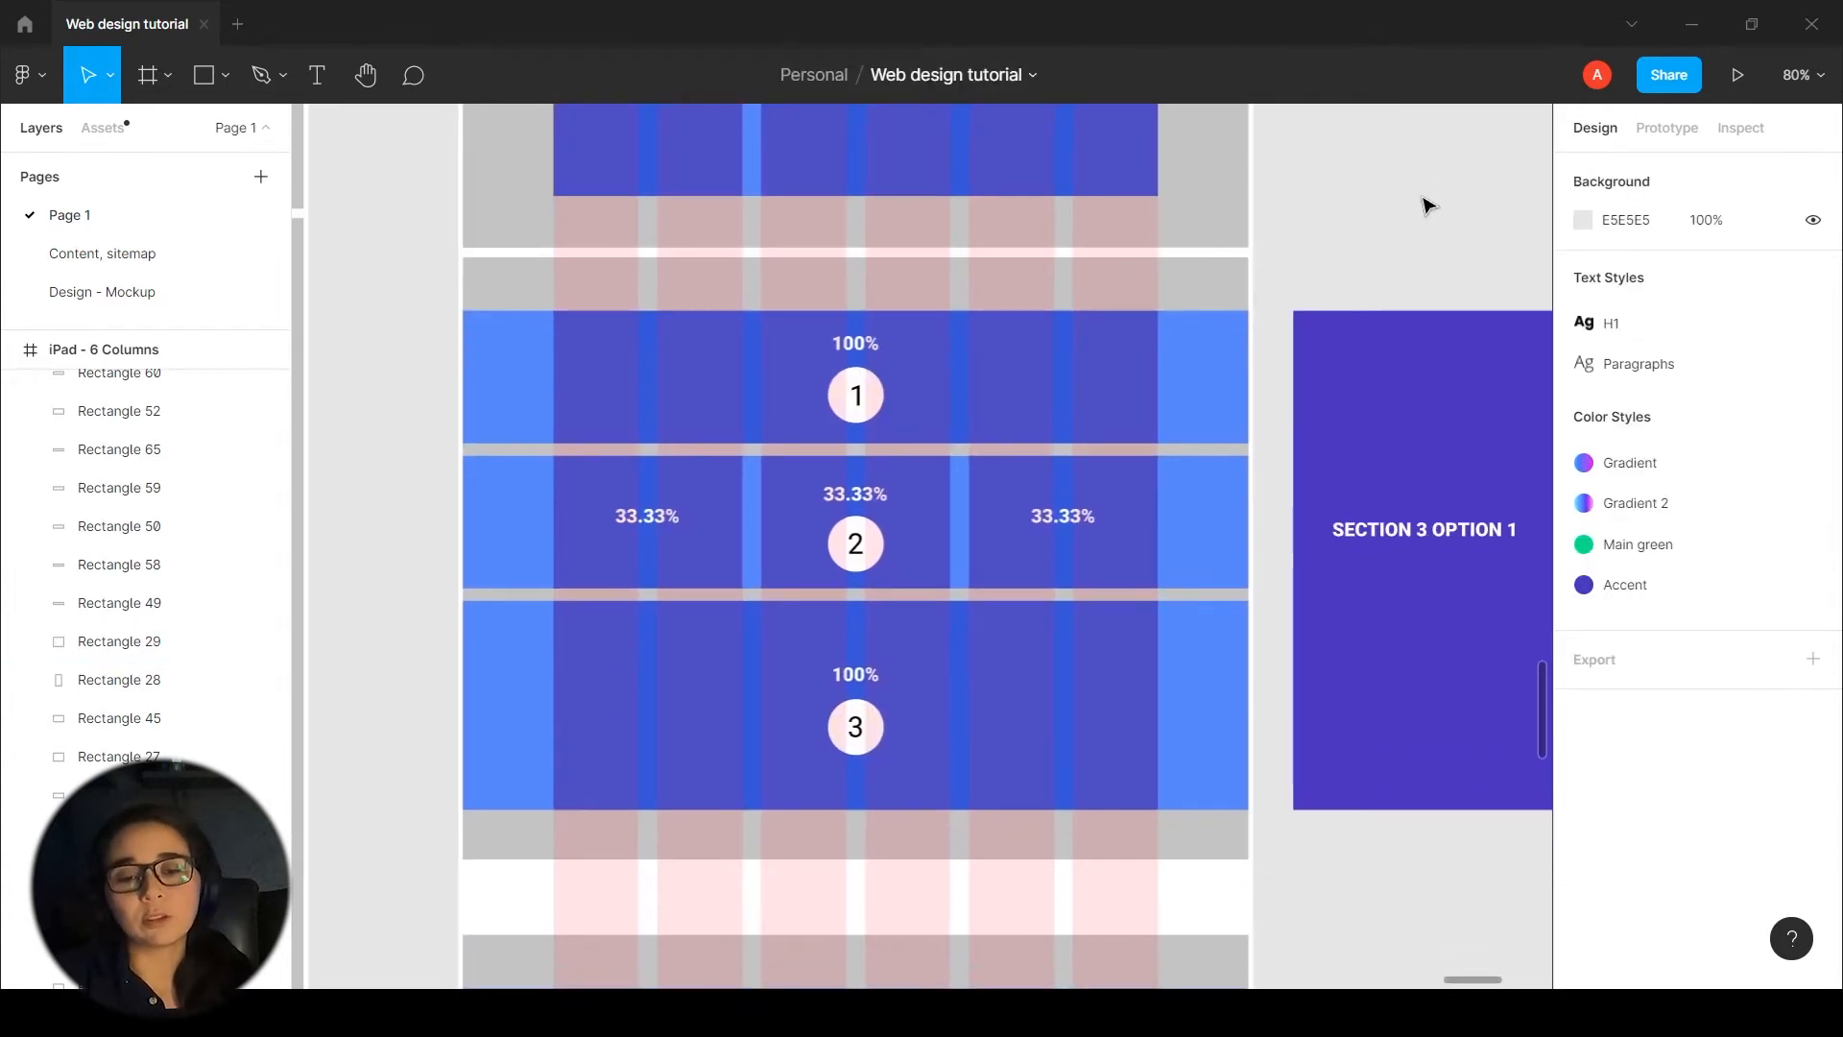
scroll(1427, 202, "down", 1)
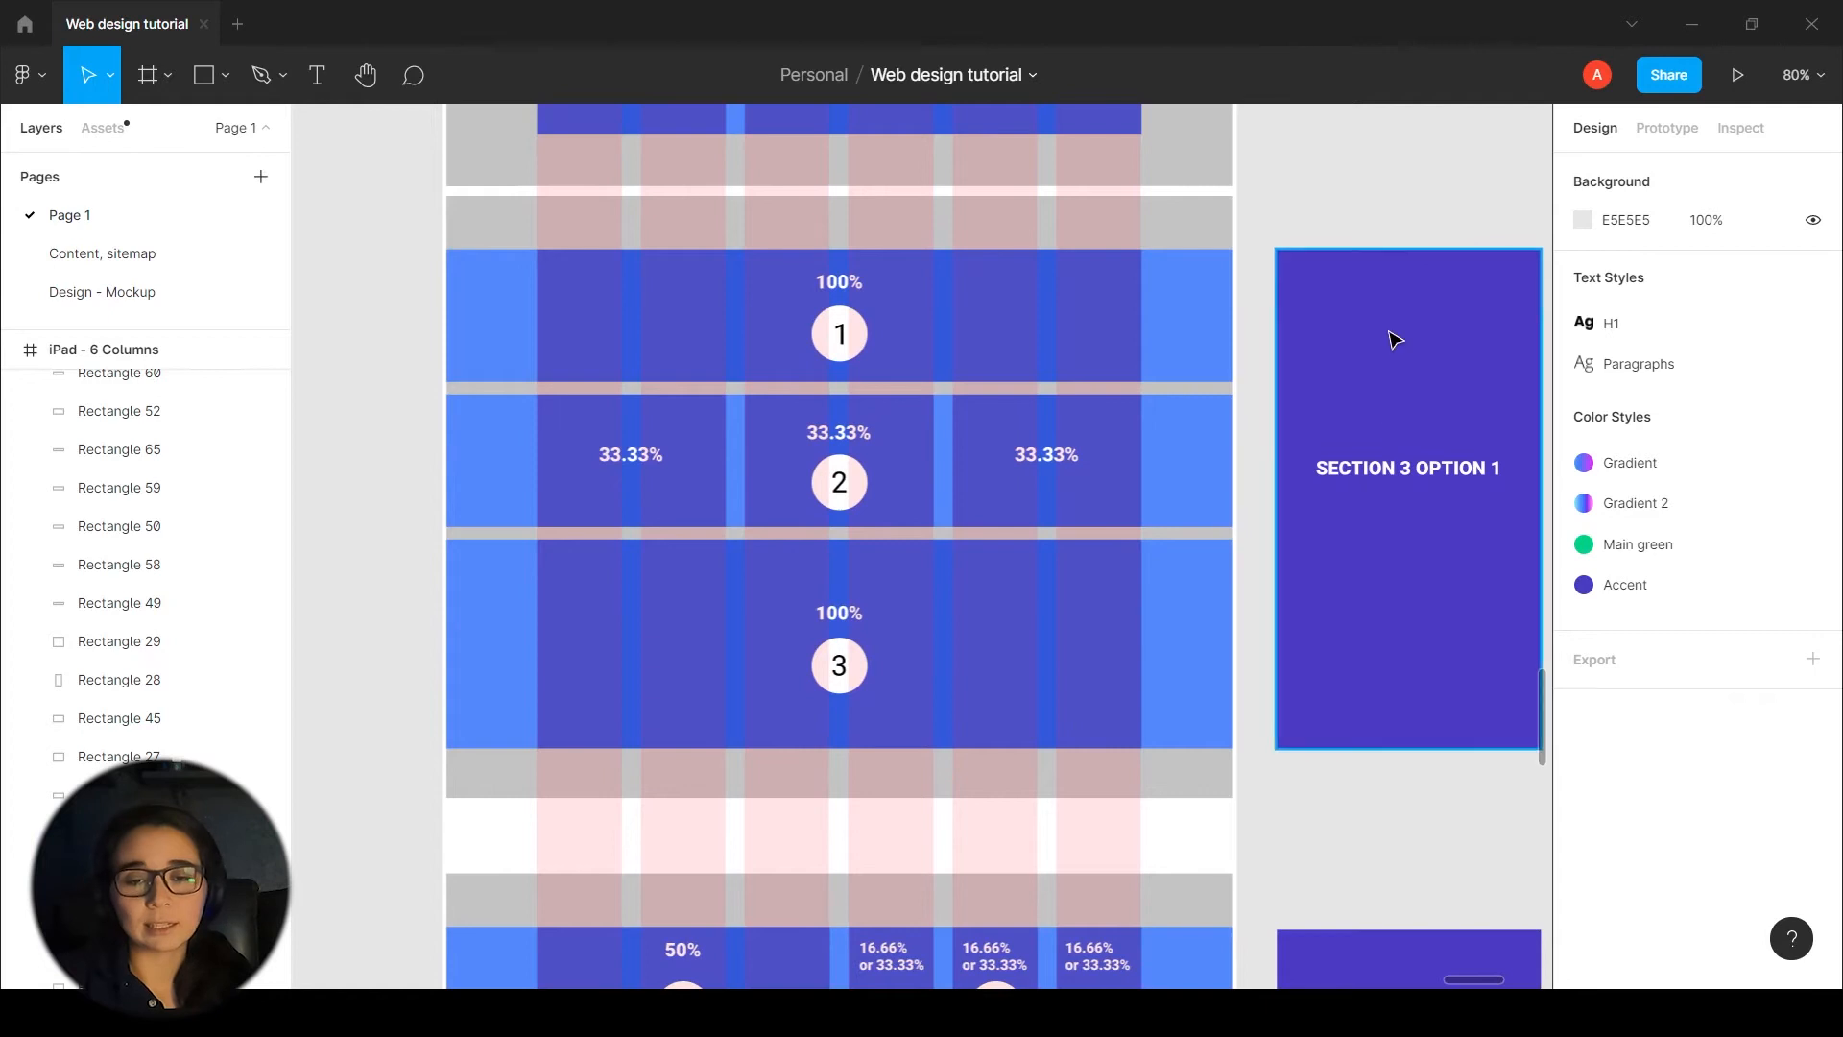
scroll(1391, 342, "down", 5, "ctrl")
scroll(544, 556, "down", 3)
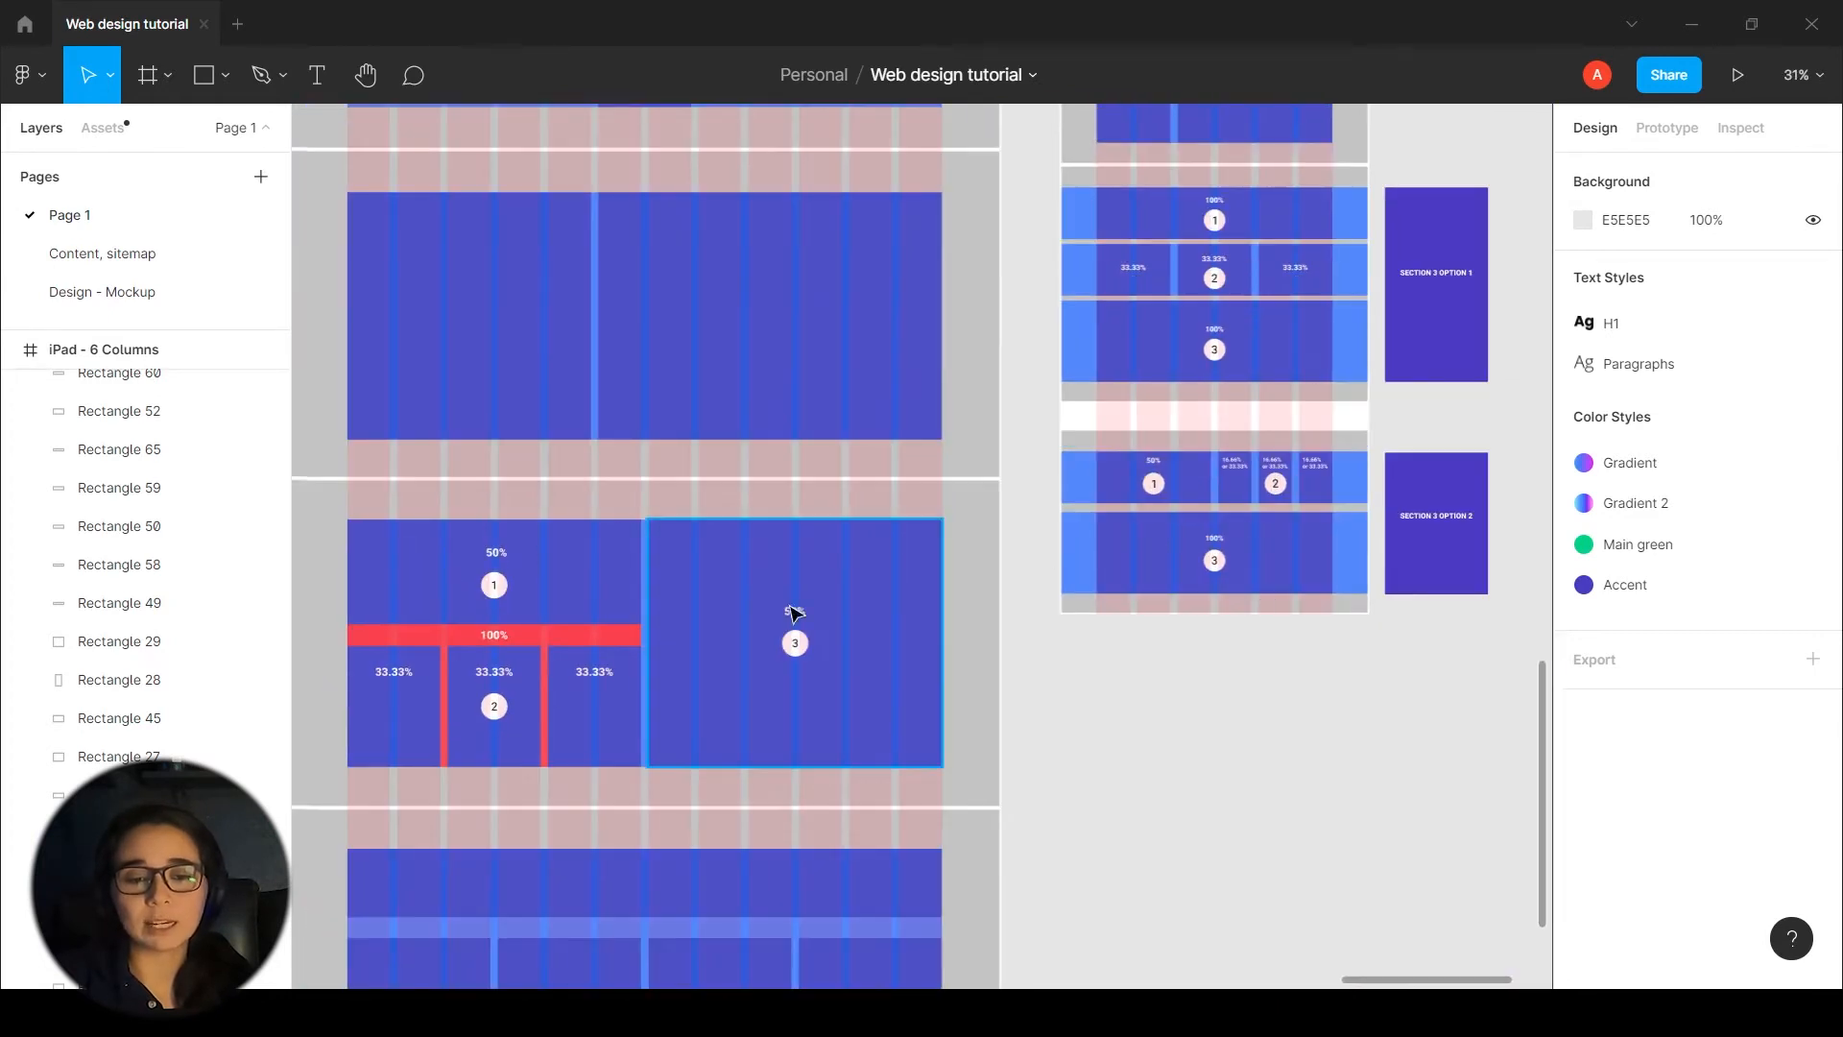
left_click_drag(1181, 806, 1390, 716)
scroll(857, 626, "up", 3, "ctrl")
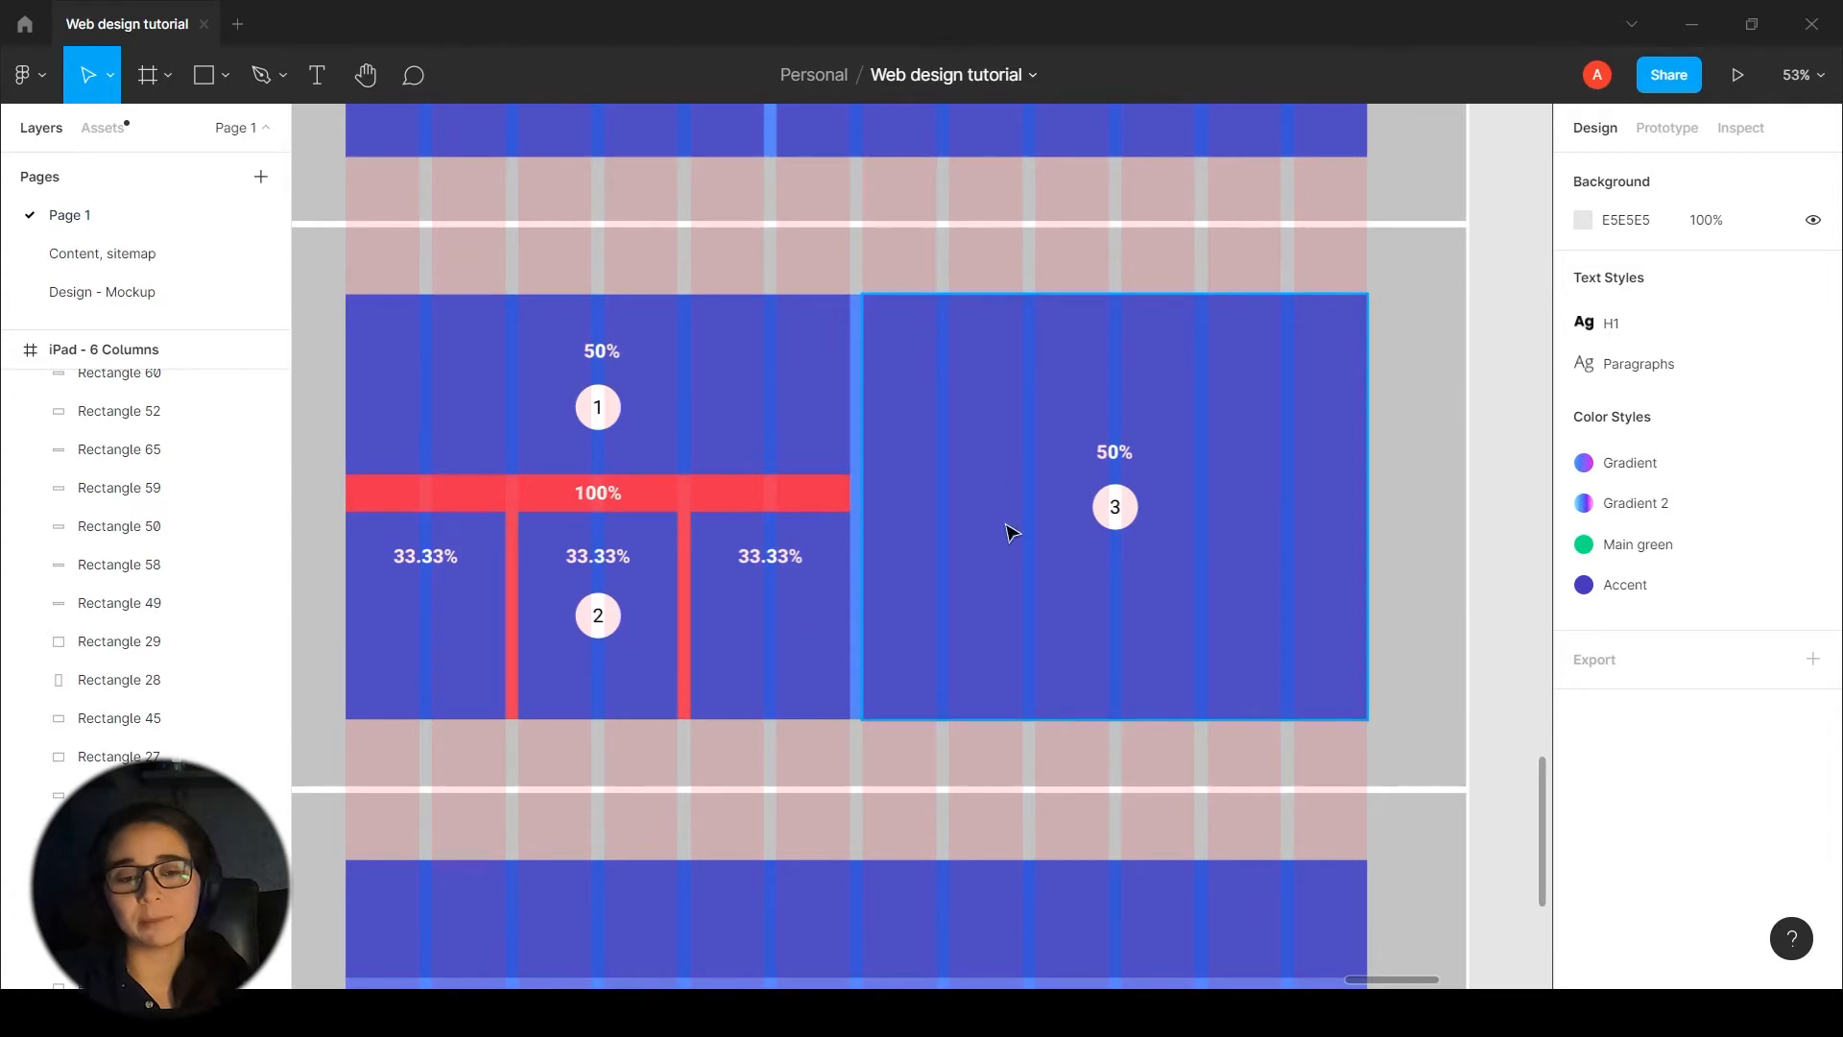
left_click(614, 411)
scroll(682, 452, "left", 1)
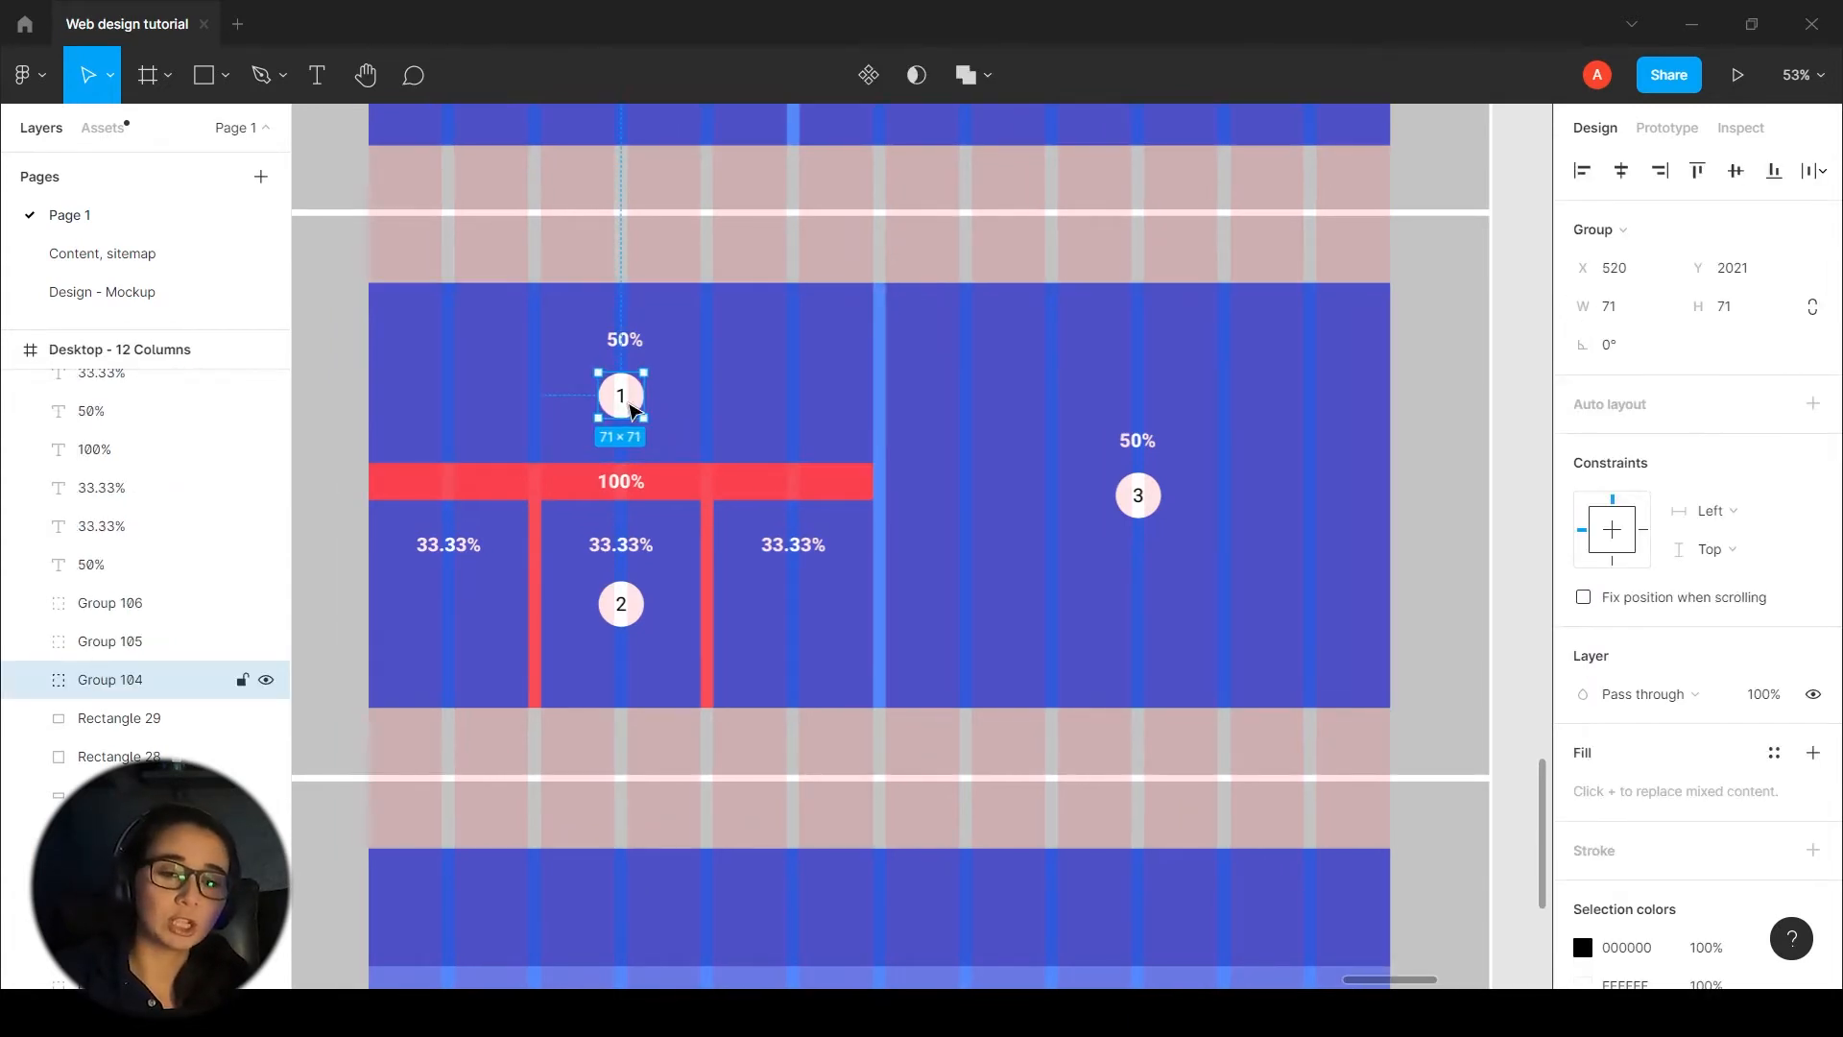
left_click(620, 607)
left_click(1138, 495)
- Compare how the desktop section's 50% and 33.33% blocks are rearranged into rows in the iPad frame's Section 3 Option 1
scroll(1138, 495, "down", 2)
left_click_drag(1292, 596, 1076, 725)
left_click(1335, 709)
left_click_drag(1360, 707, 1271, 769)
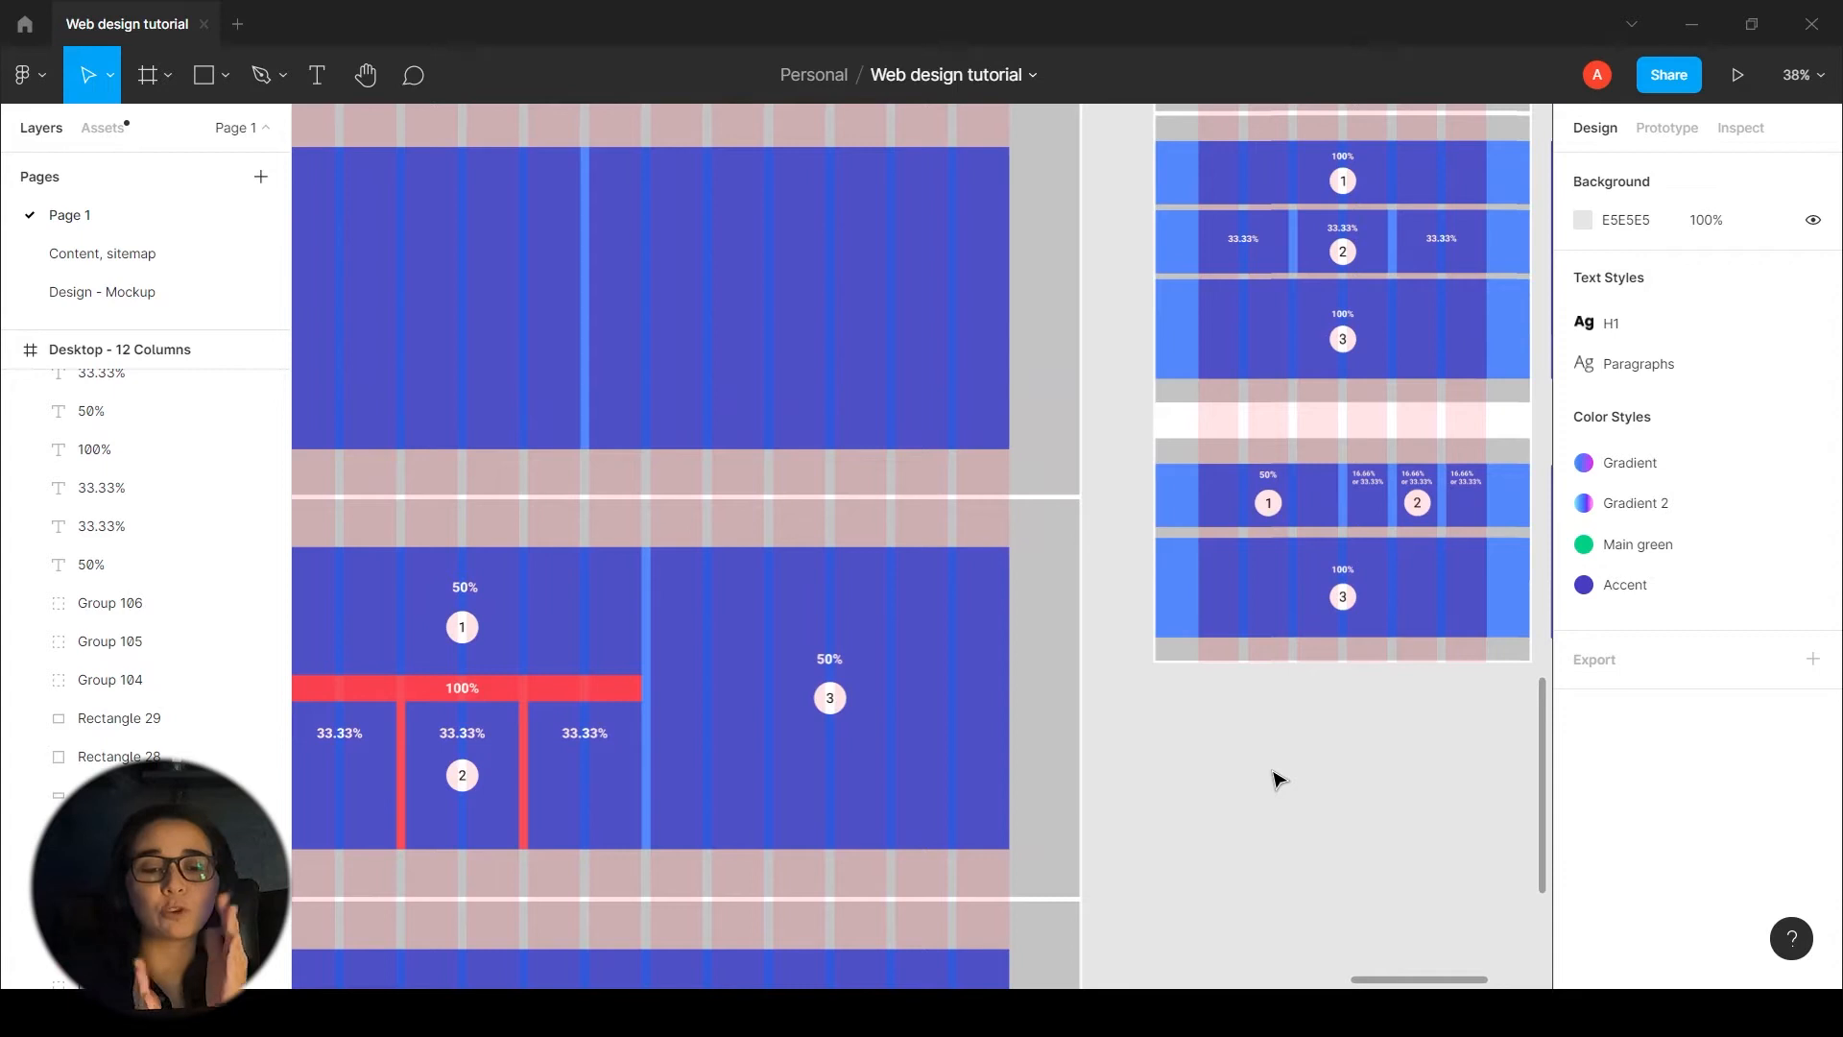
left_click_drag(1302, 812, 933, 912)
scroll(1031, 262, "up", 5)
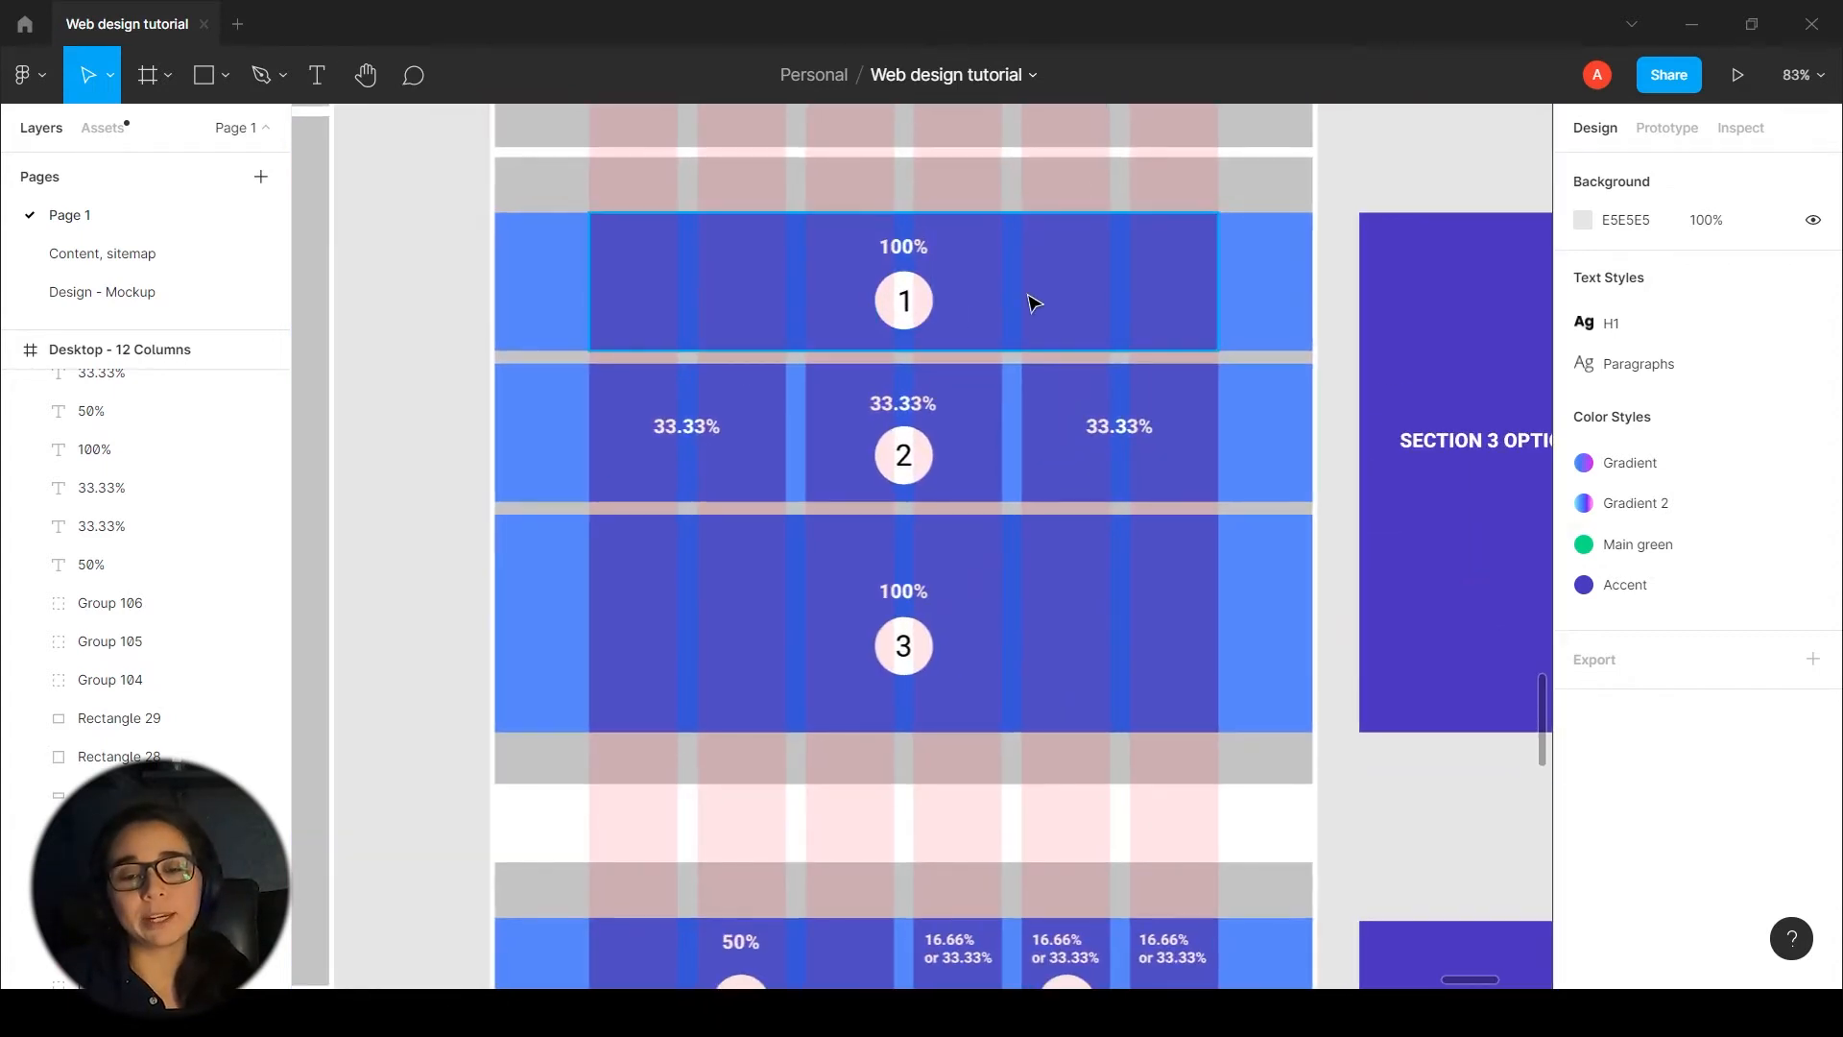
scroll(1033, 300, "down", 7)
left_click_drag(924, 478, 989, 422)
left_click_drag(999, 234, 1079, 229)
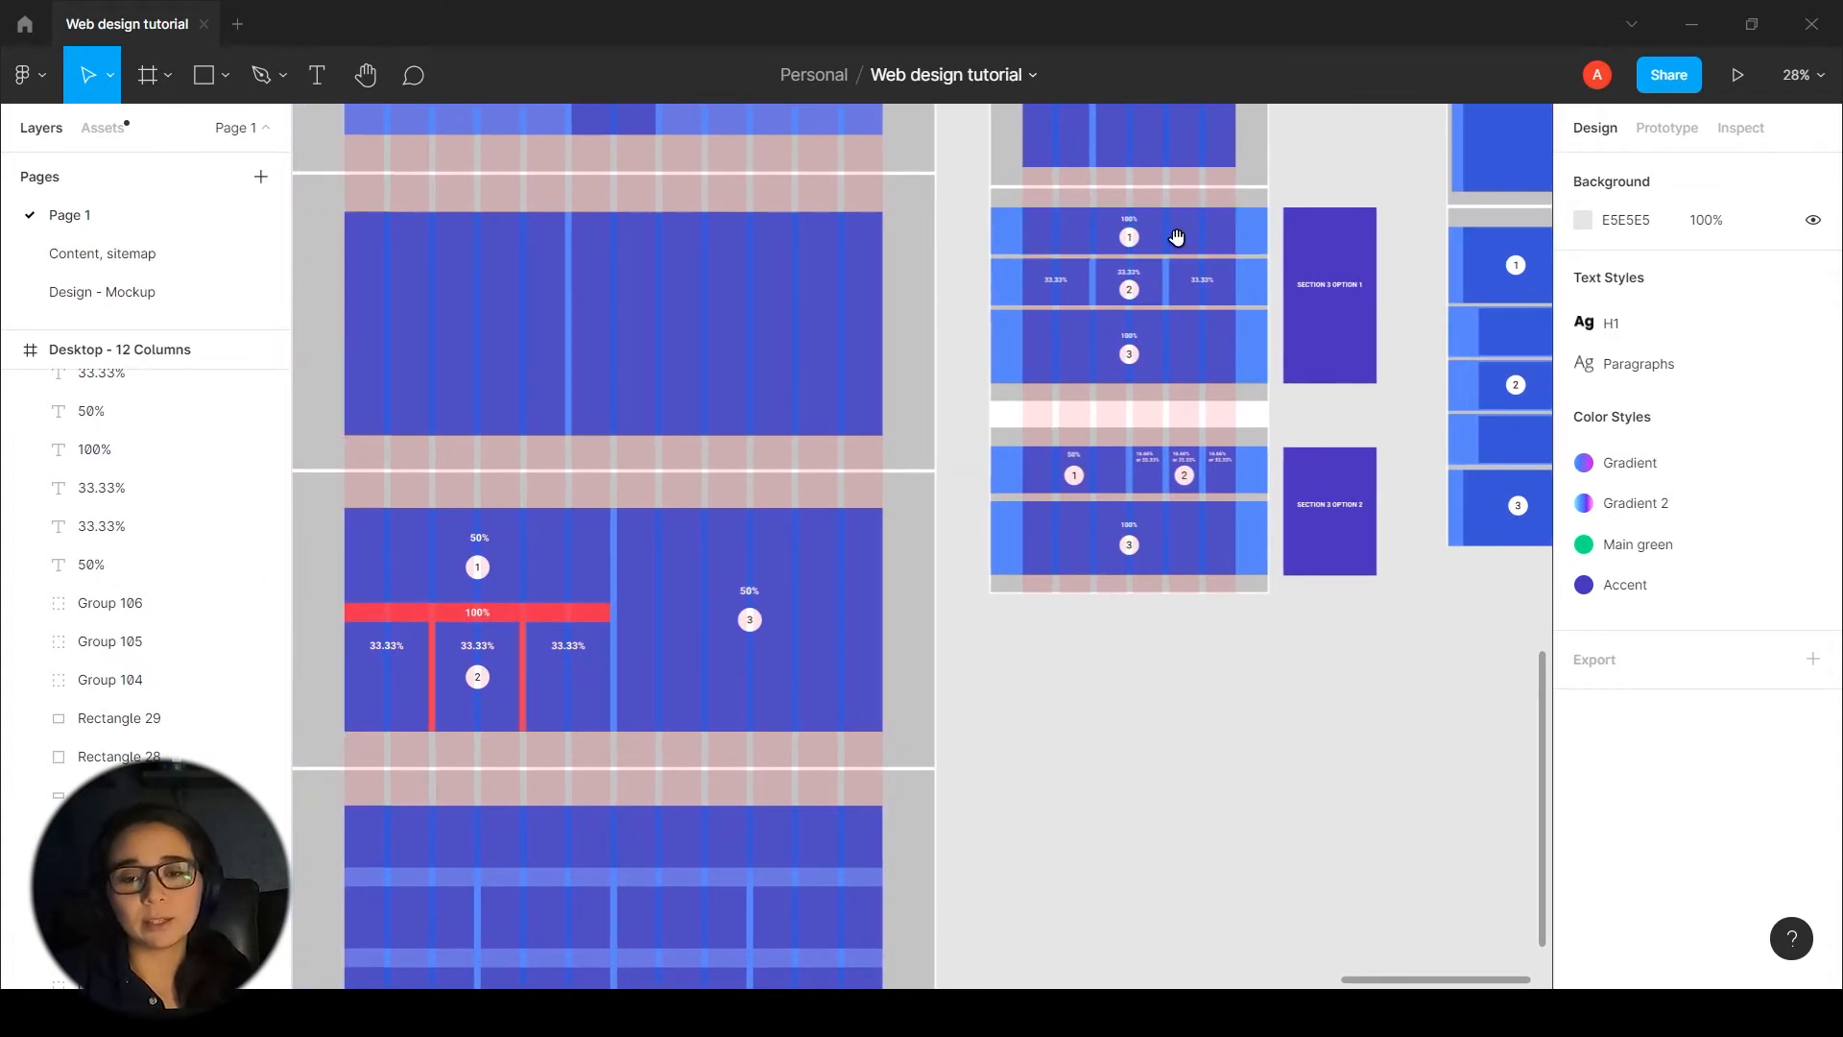
scroll(1184, 243, "left", 2)
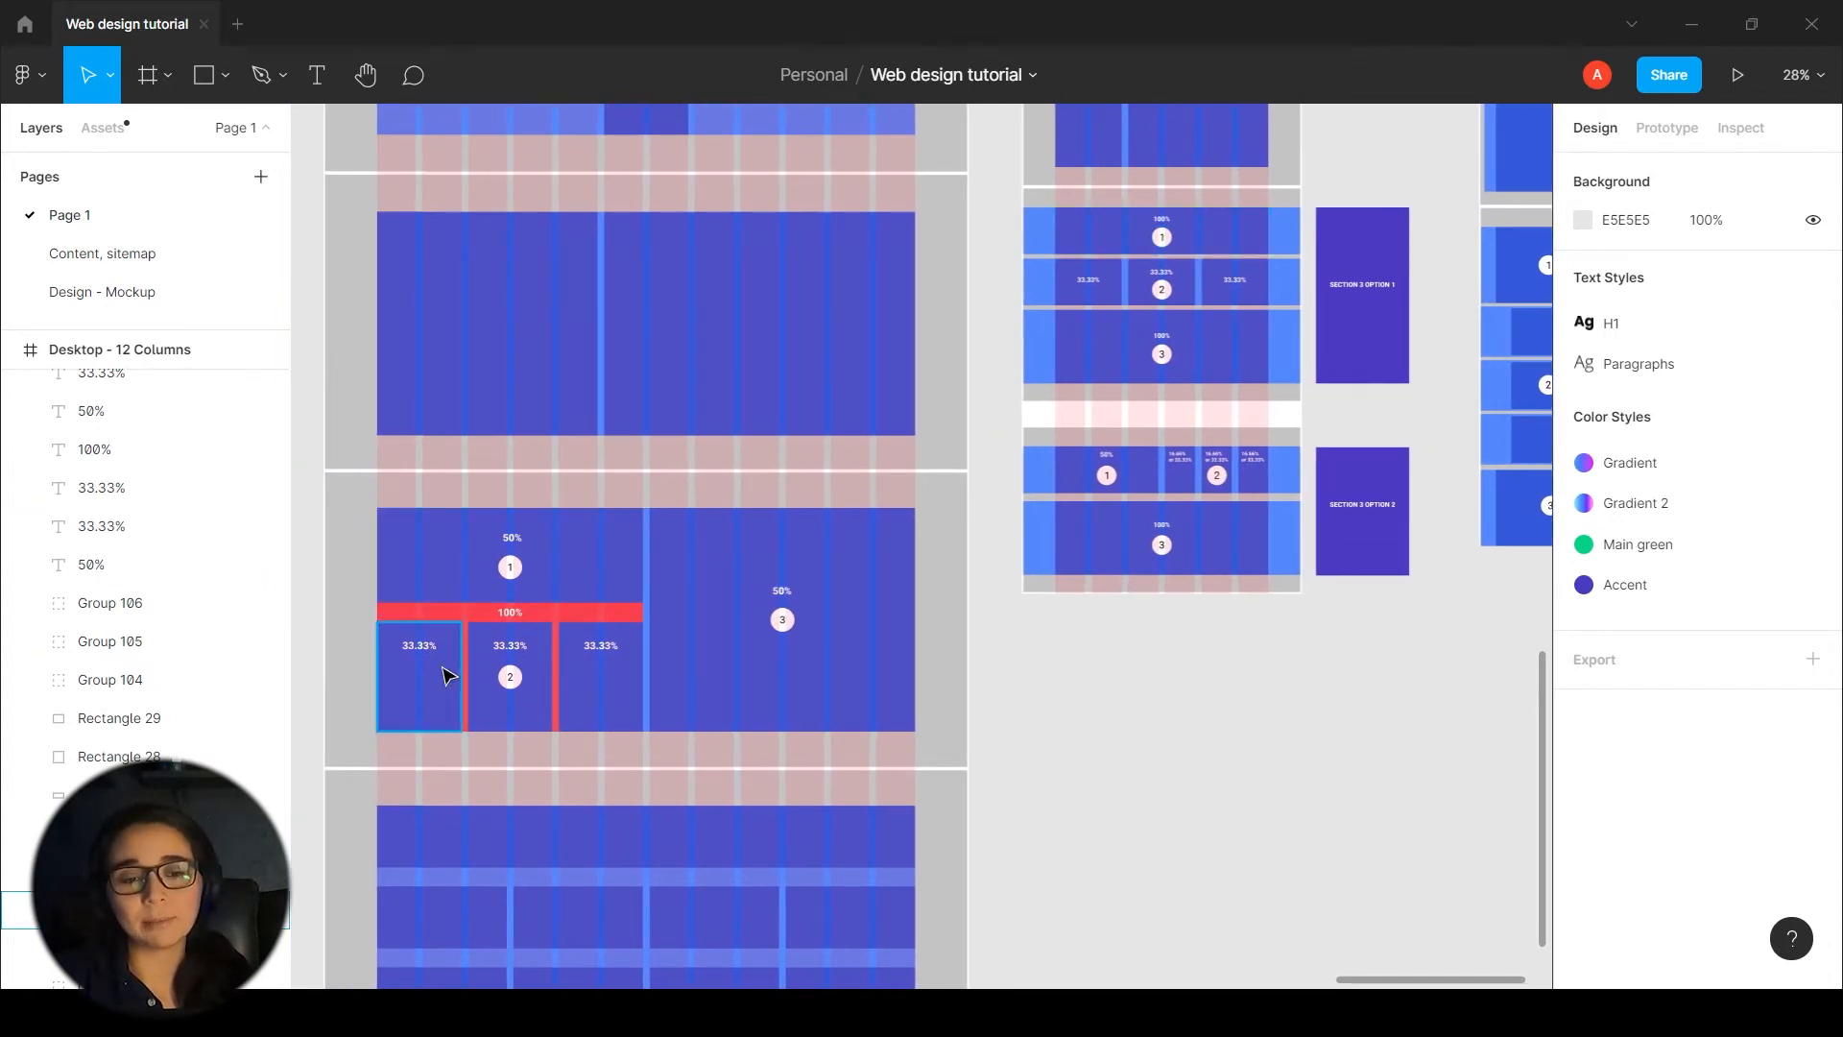
scroll(1251, 239, "up", 5)
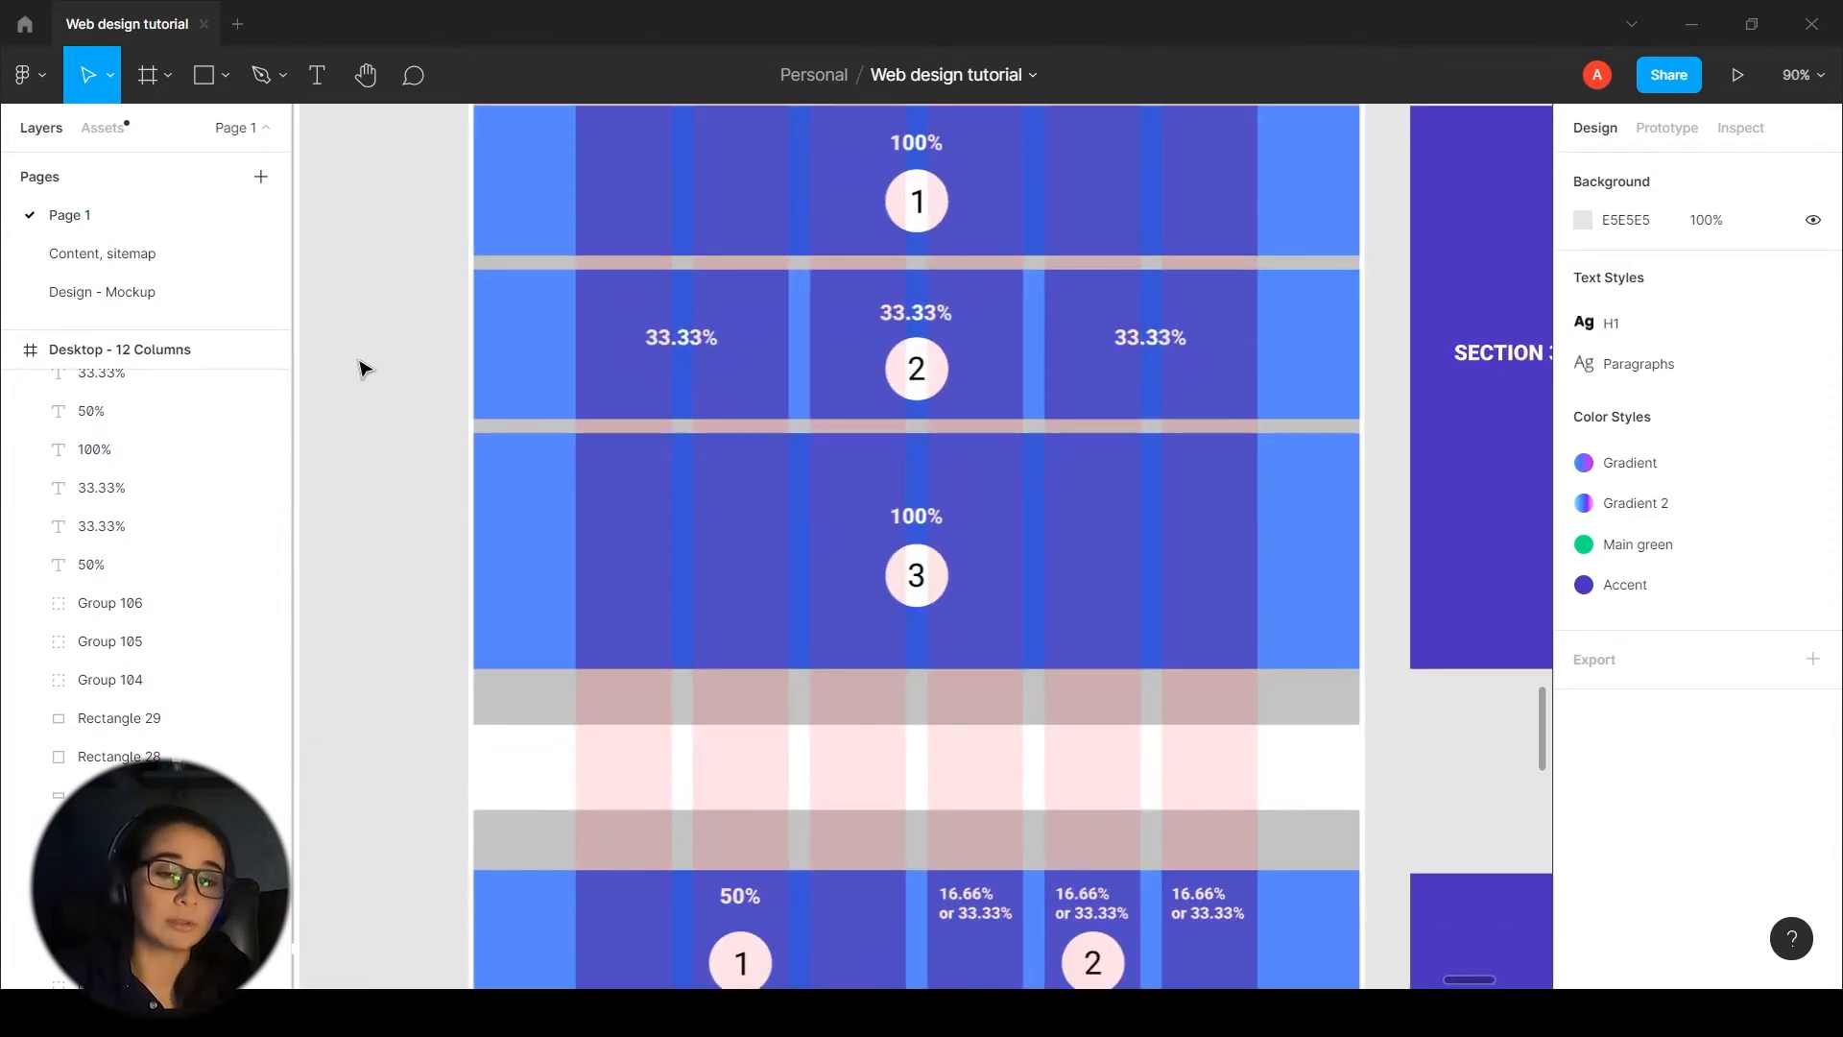
scroll(424, 420, "up", 2)
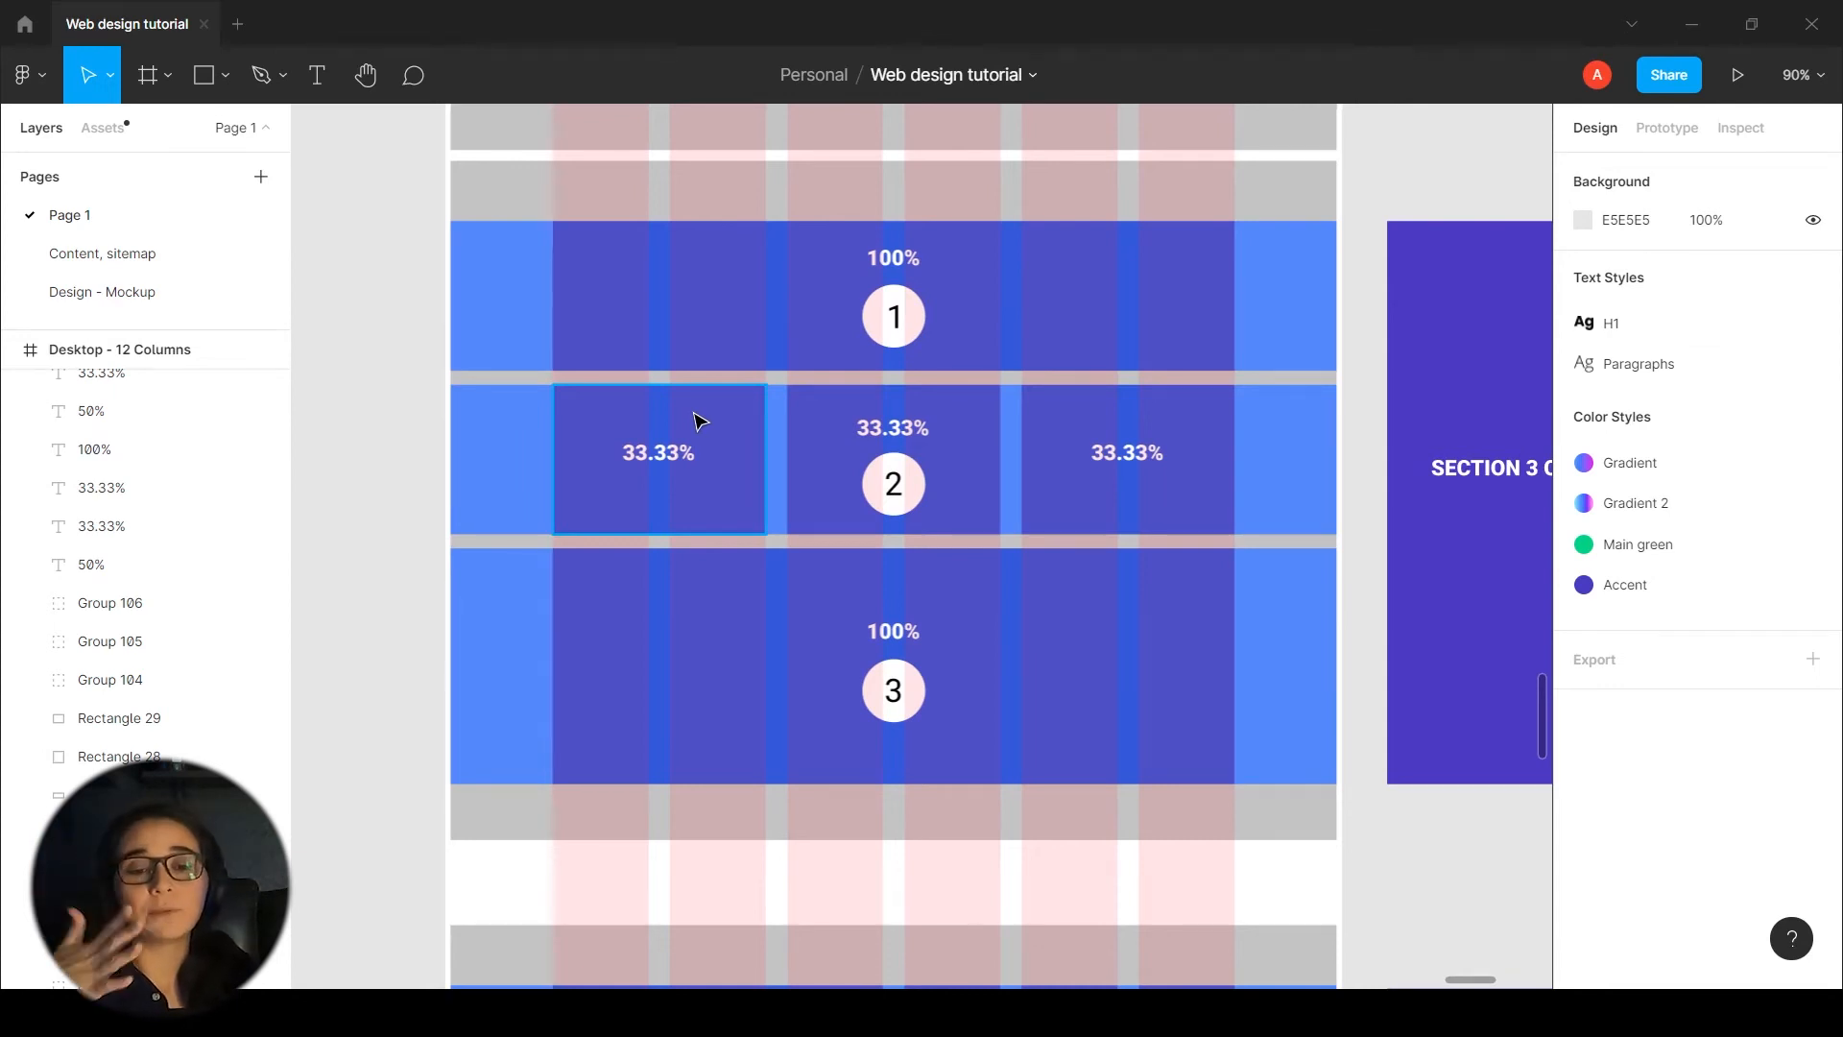
- Examine the row arrangement and percentage widths of blocks 1, 2 and 3 in the iPad frame's Section 3 Option 1
scroll(792, 509, "down", 3)
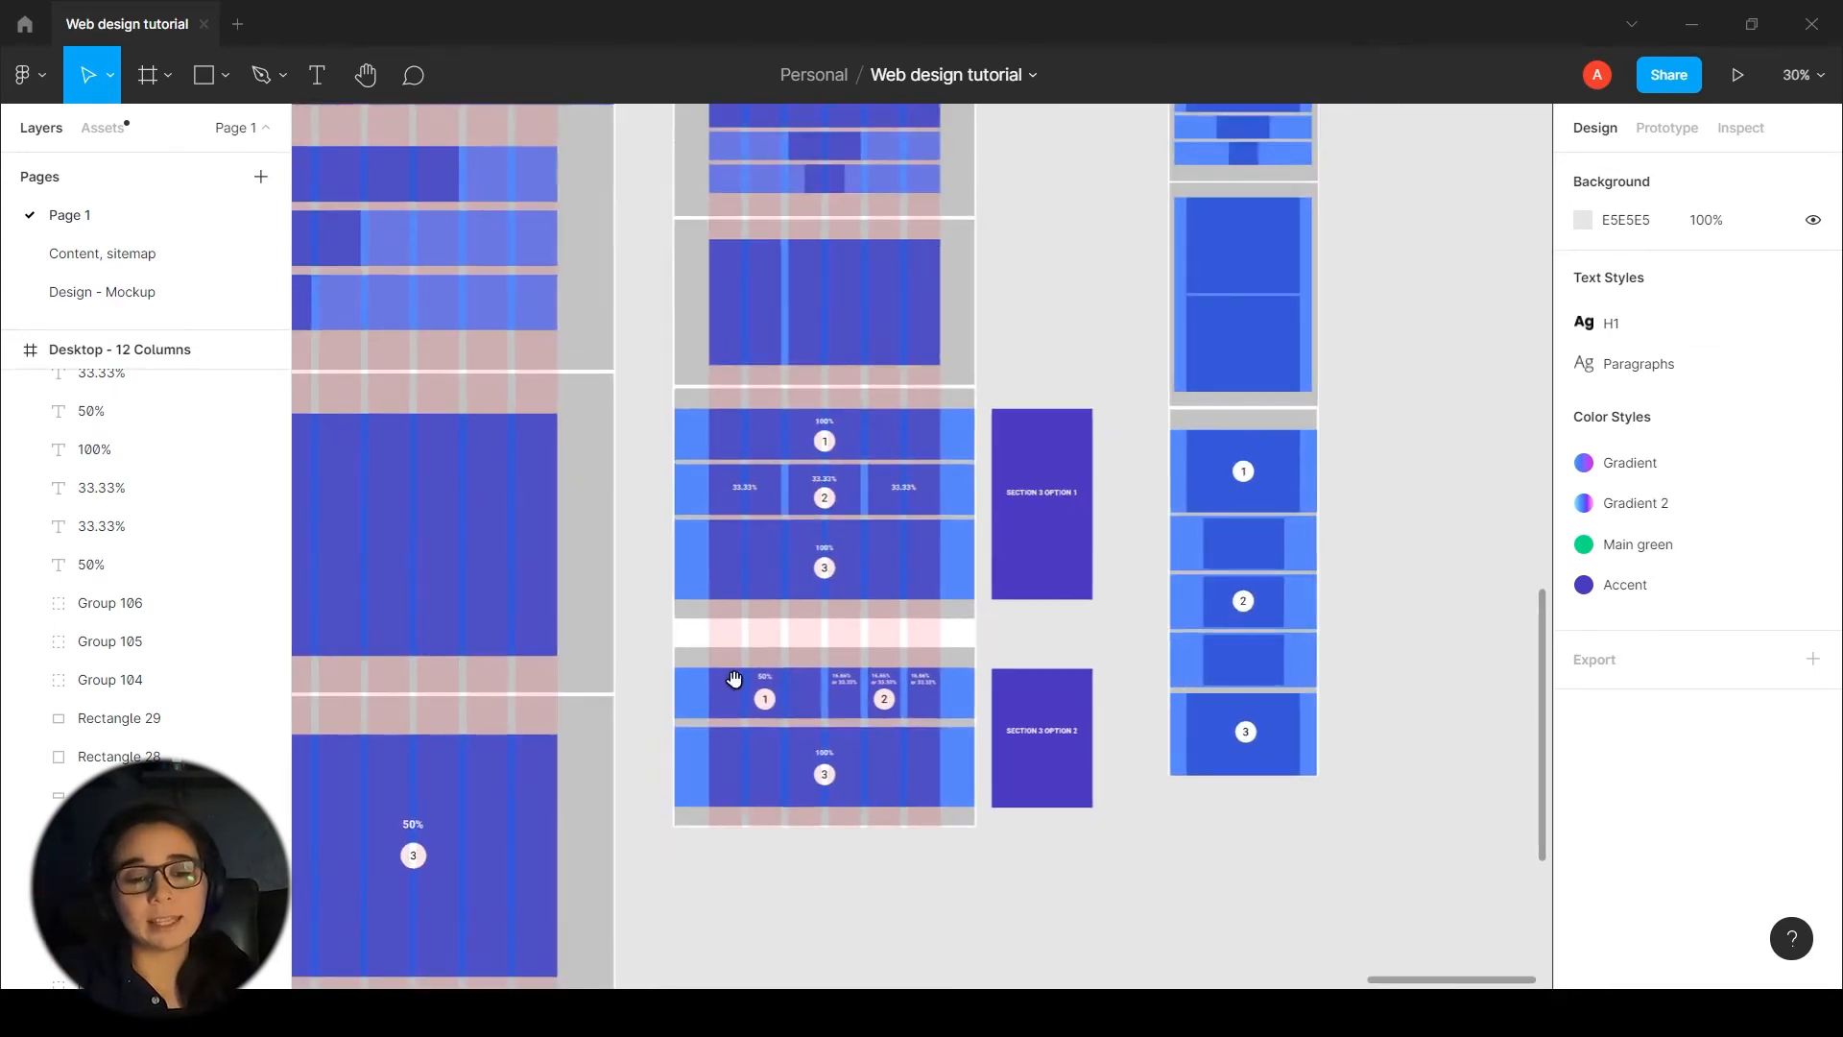
left_click_drag(737, 683, 930, 429)
scroll(1136, 280, "up", 5)
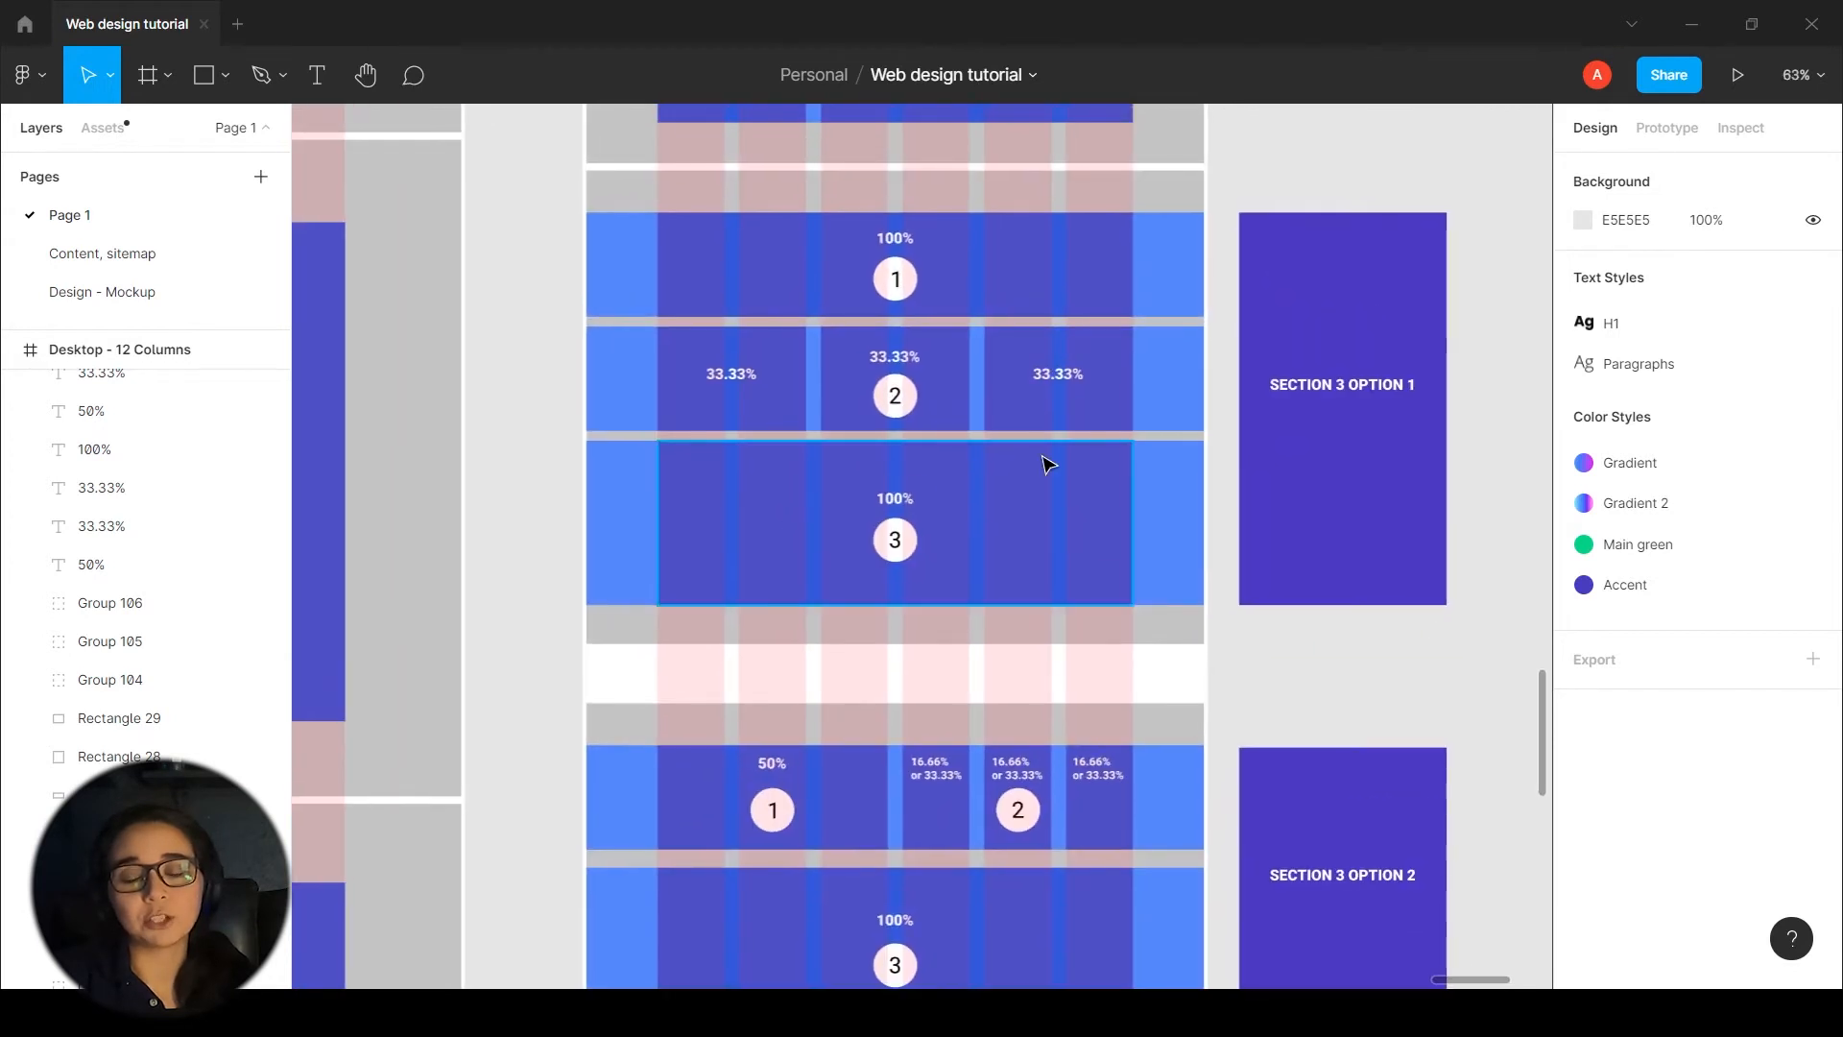
left_click(1046, 464)
scroll(939, 523, "up", 2)
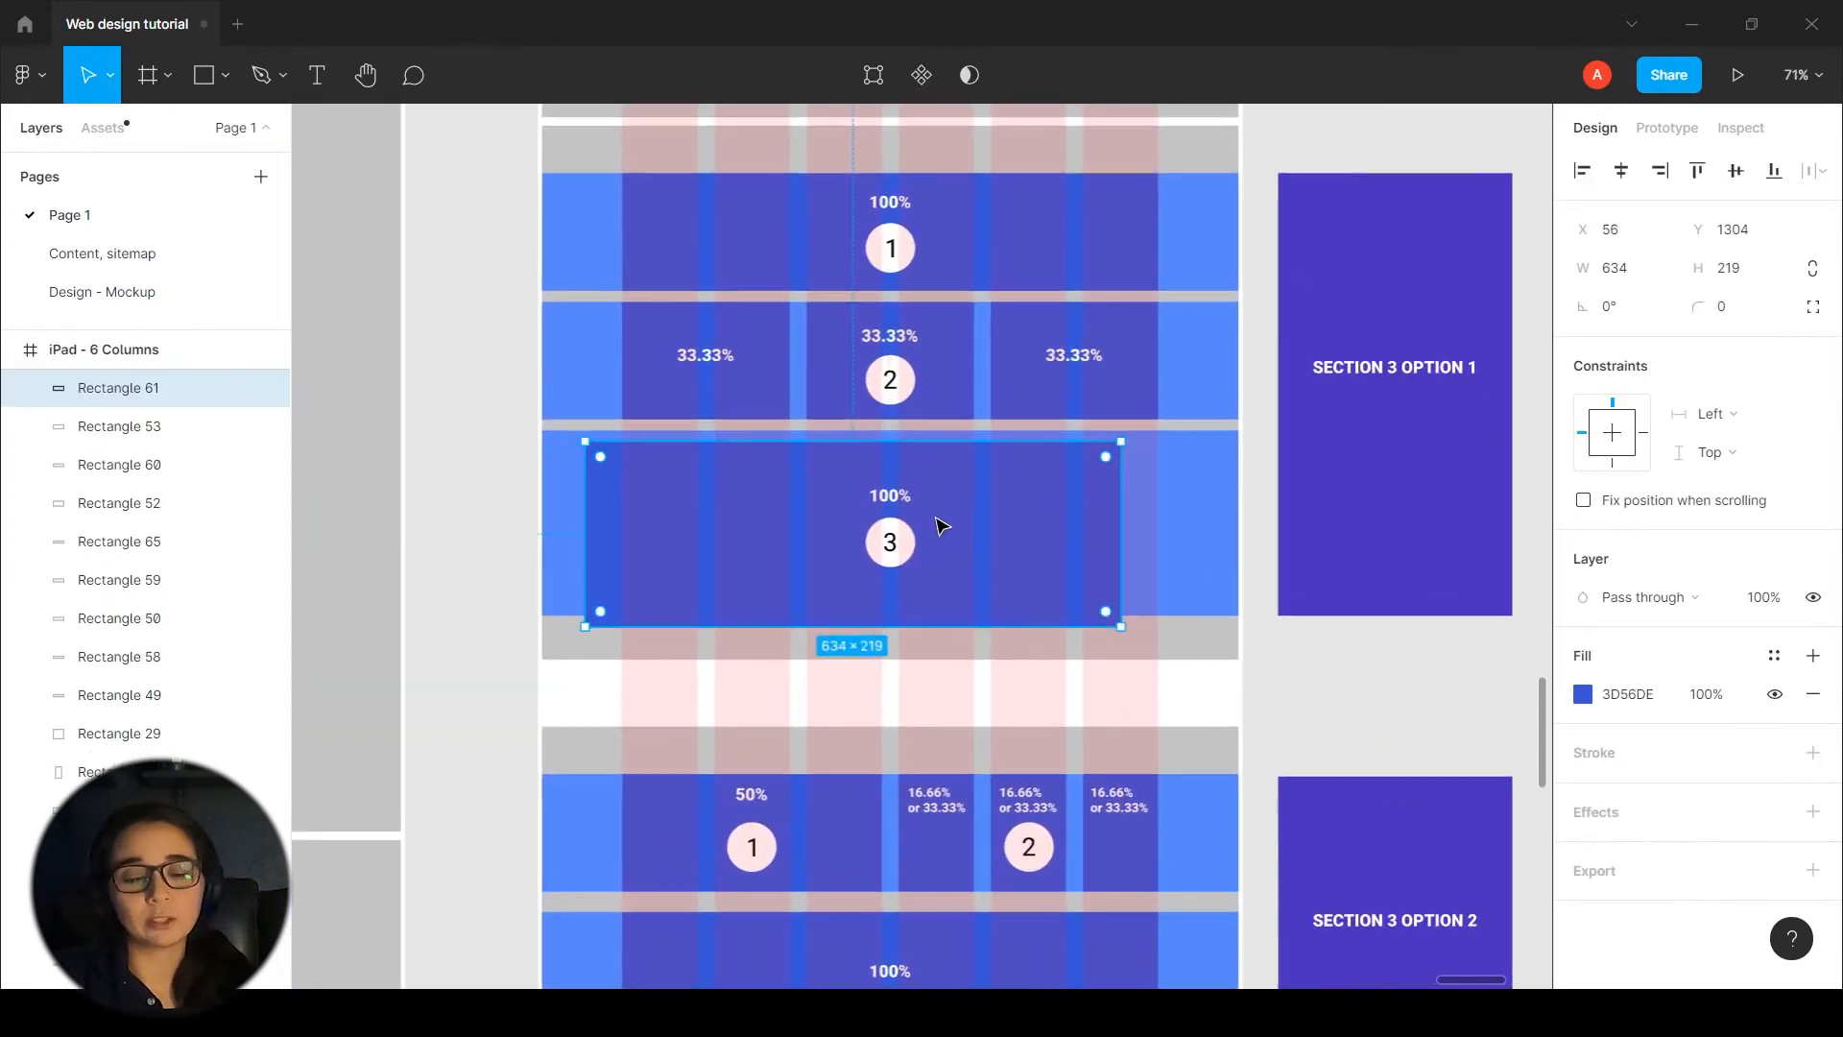
key("Escape")
scroll(758, 506, "up", 1)
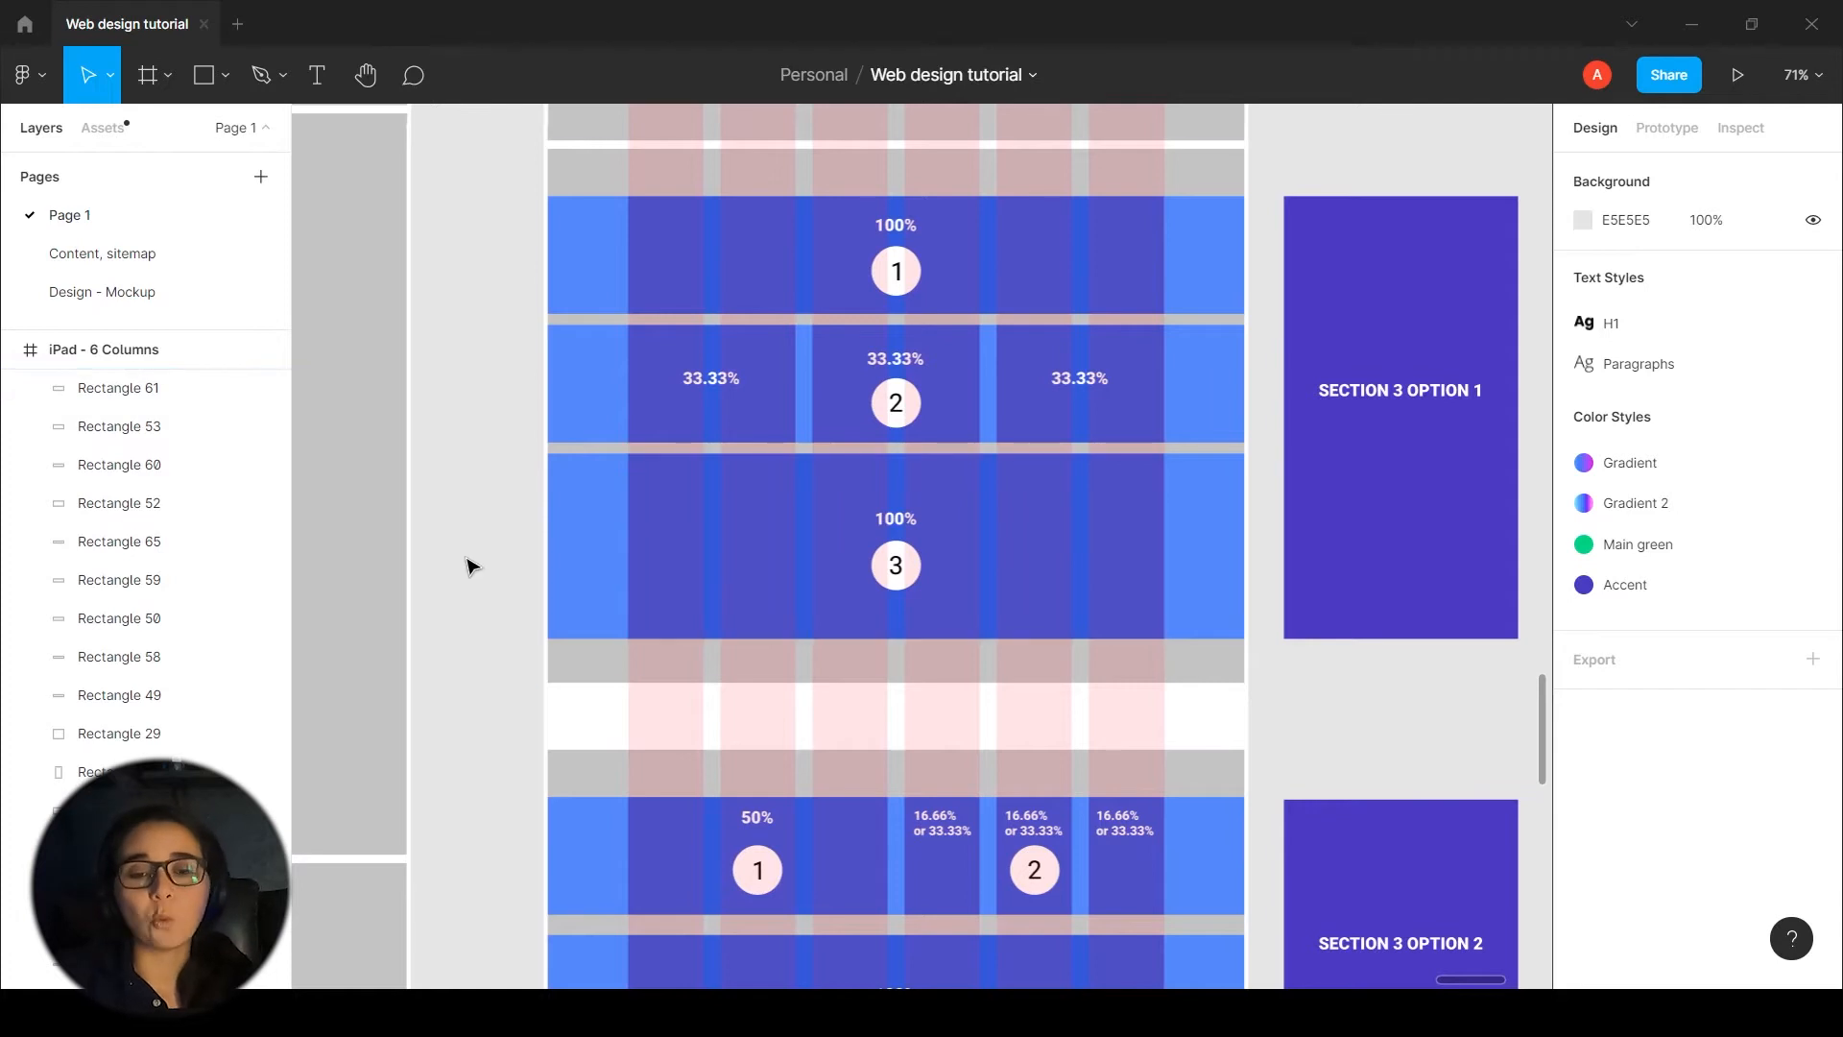
scroll(459, 470, "down", 1)
scroll(1259, 637, "down", 1)
scroll(1258, 638, "right", 1)
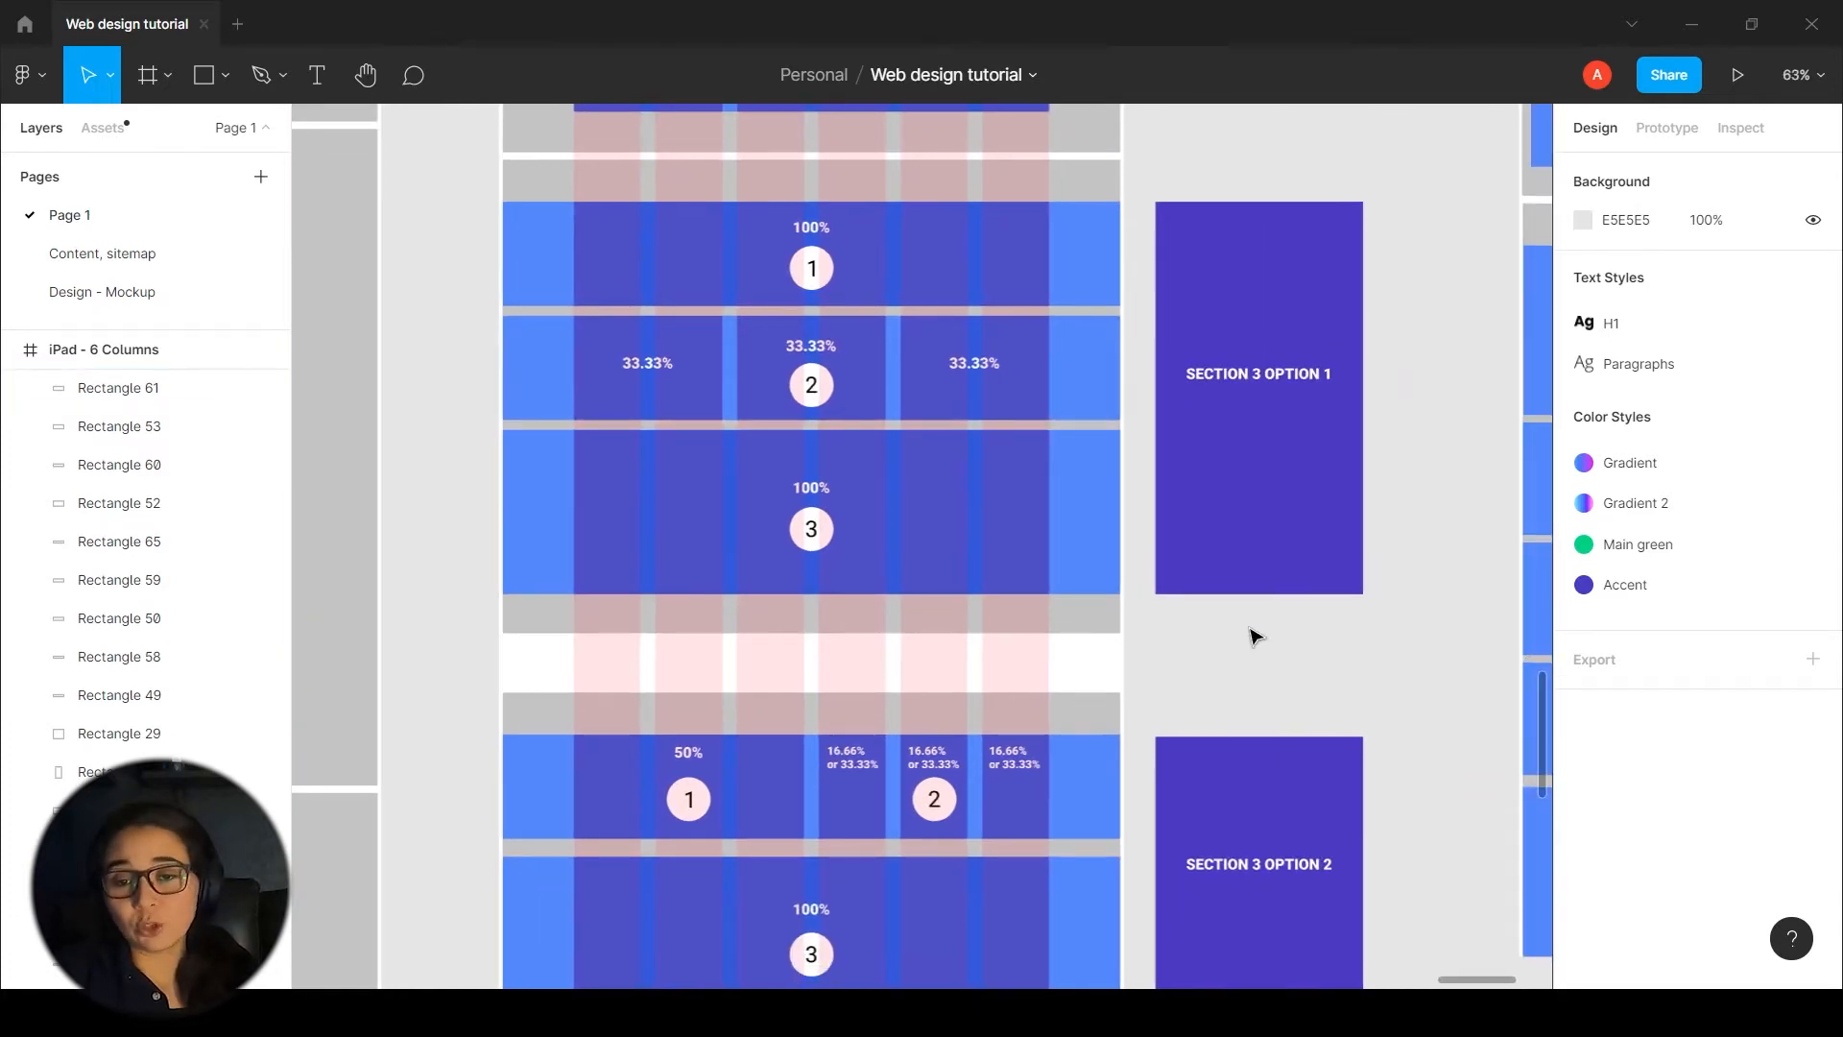
scroll(1238, 630, "left", 1)
scroll(1238, 630, "down", 1)
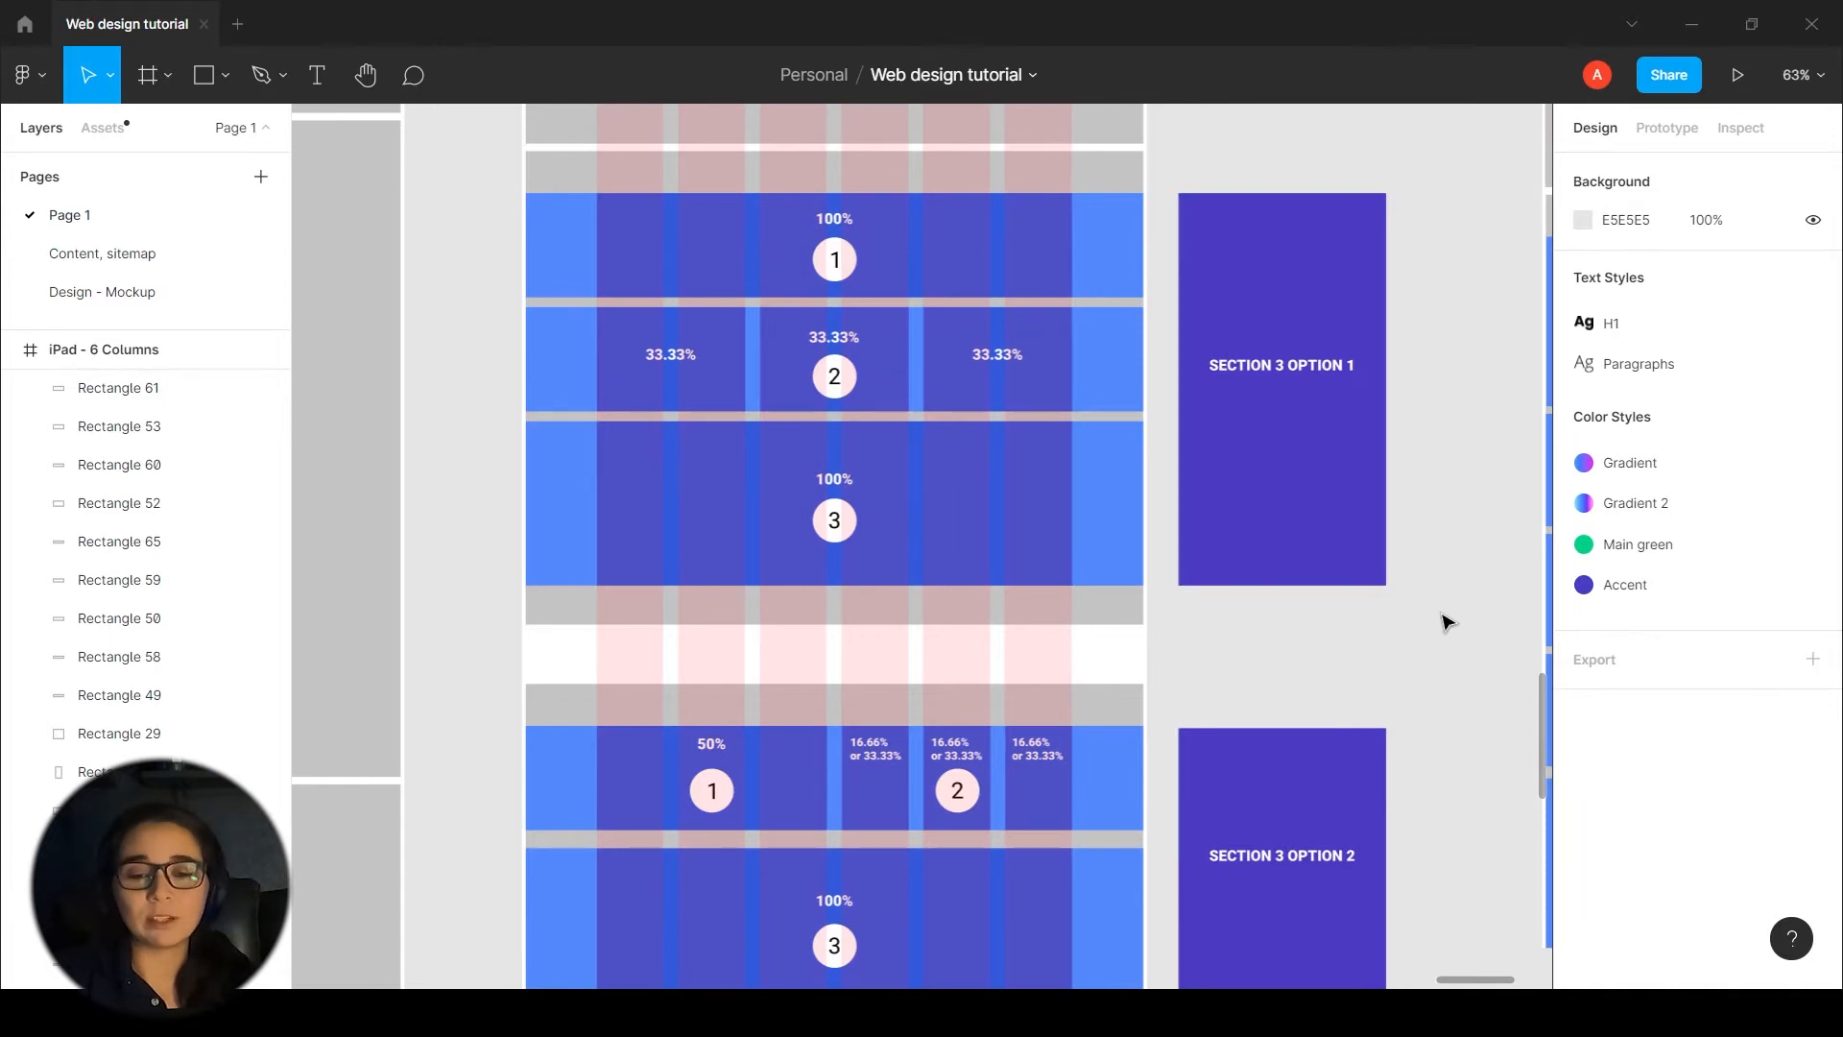
scroll(1327, 614, "down", 1)
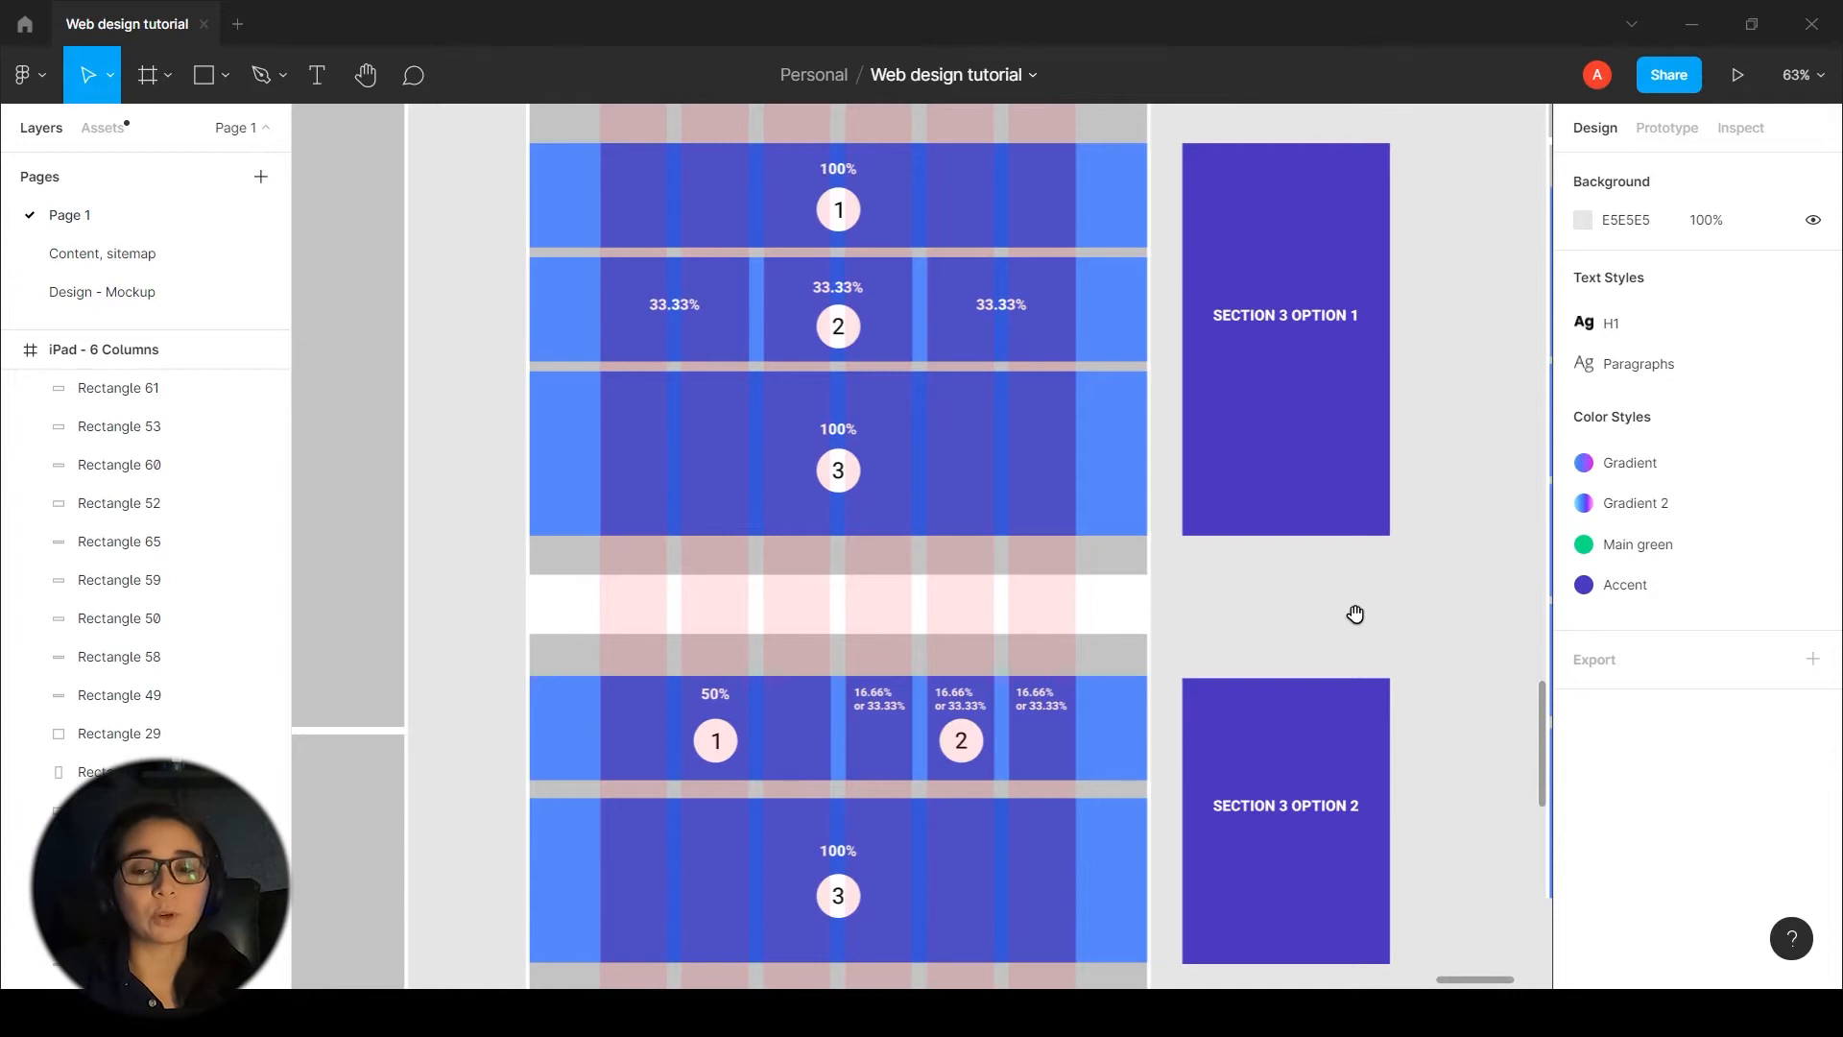
- Examine the iPad's Section 3 Option 2 against the desktop's third section, focusing on the 50% block and the three narrow blocks
scroll(1402, 473, "down", 5)
scroll(1291, 856, "down", 2)
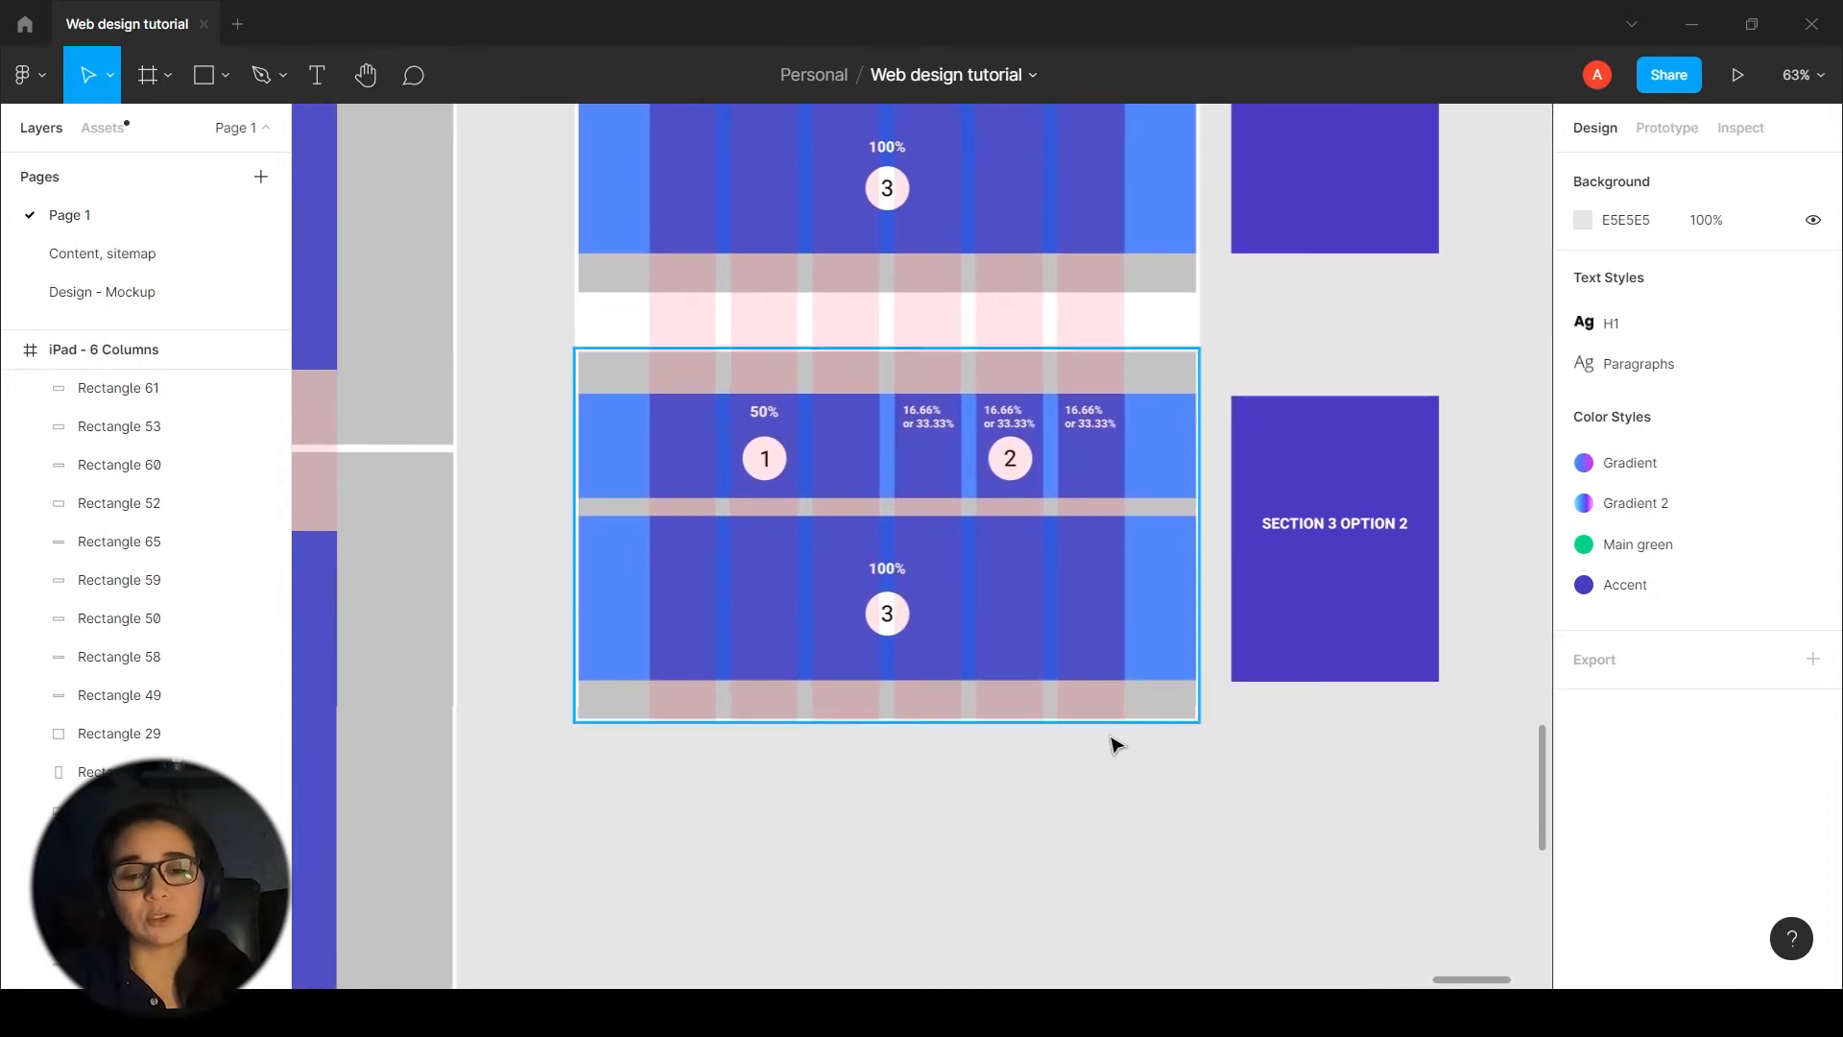
scroll(1104, 758, "down", 2)
scroll(863, 878, "up", 3)
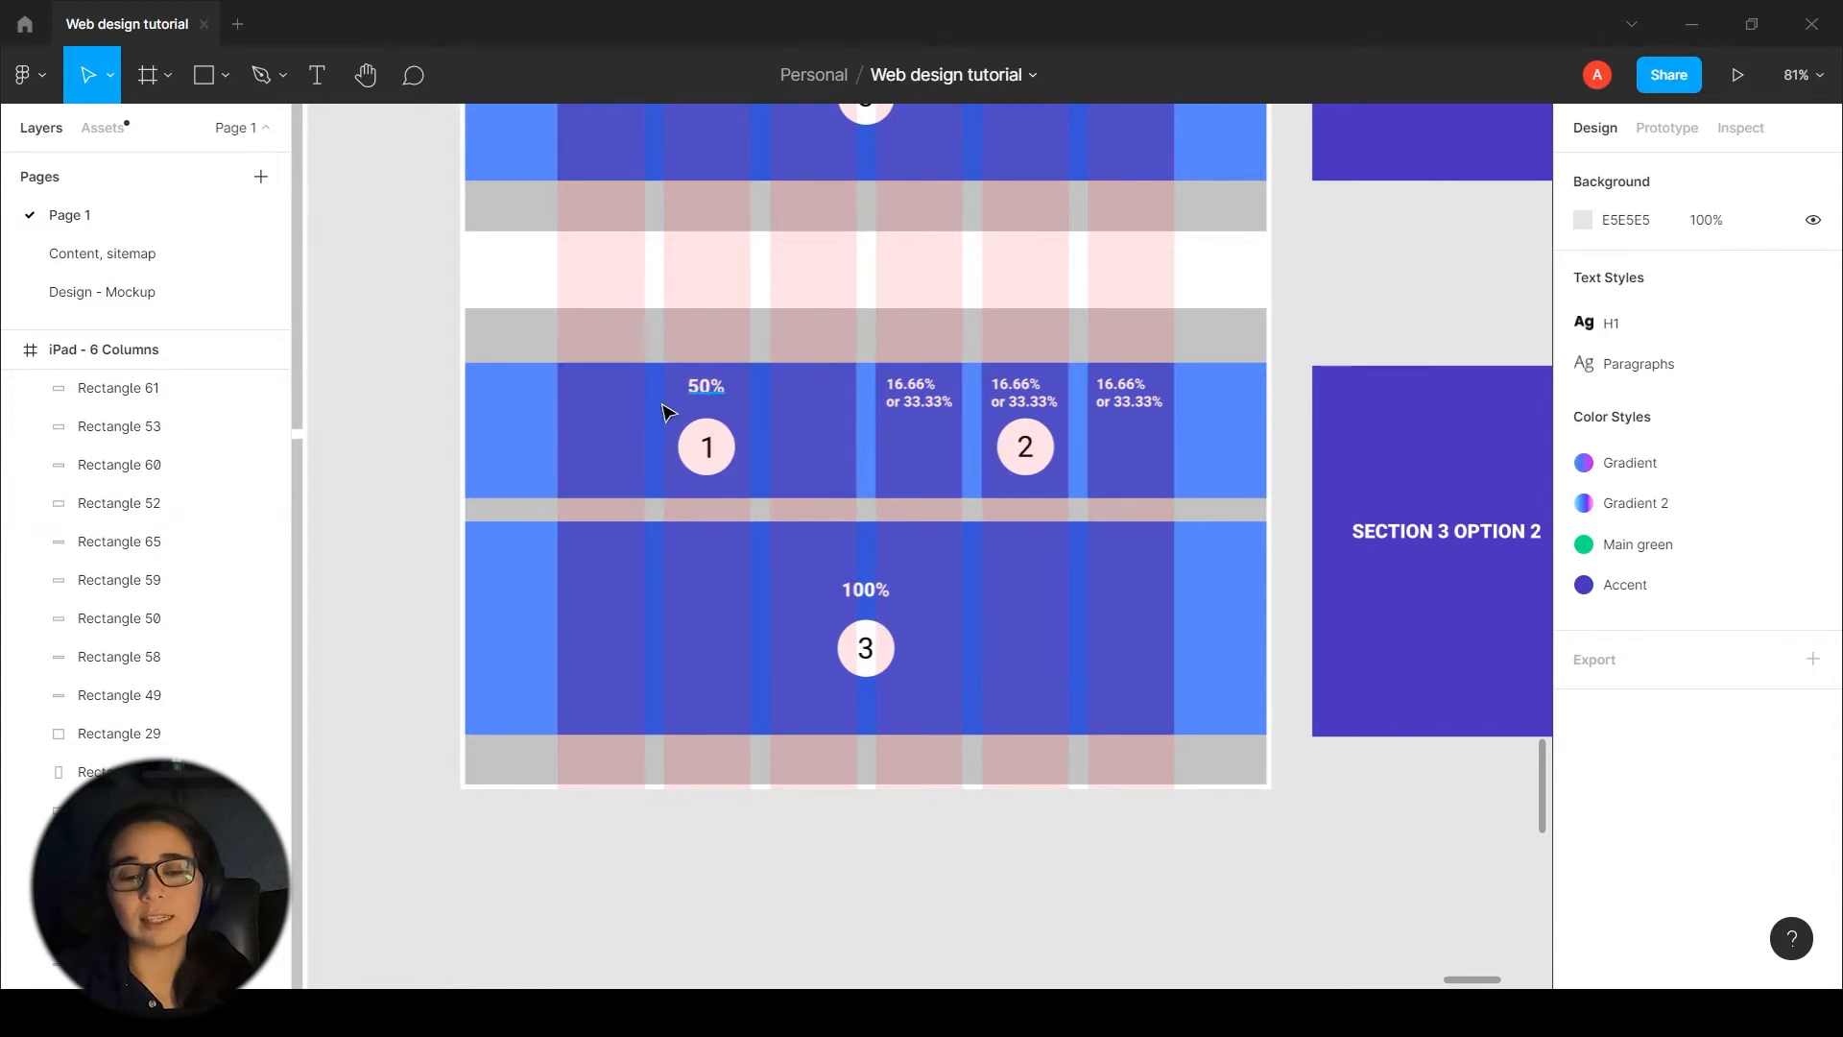
left_click(679, 349)
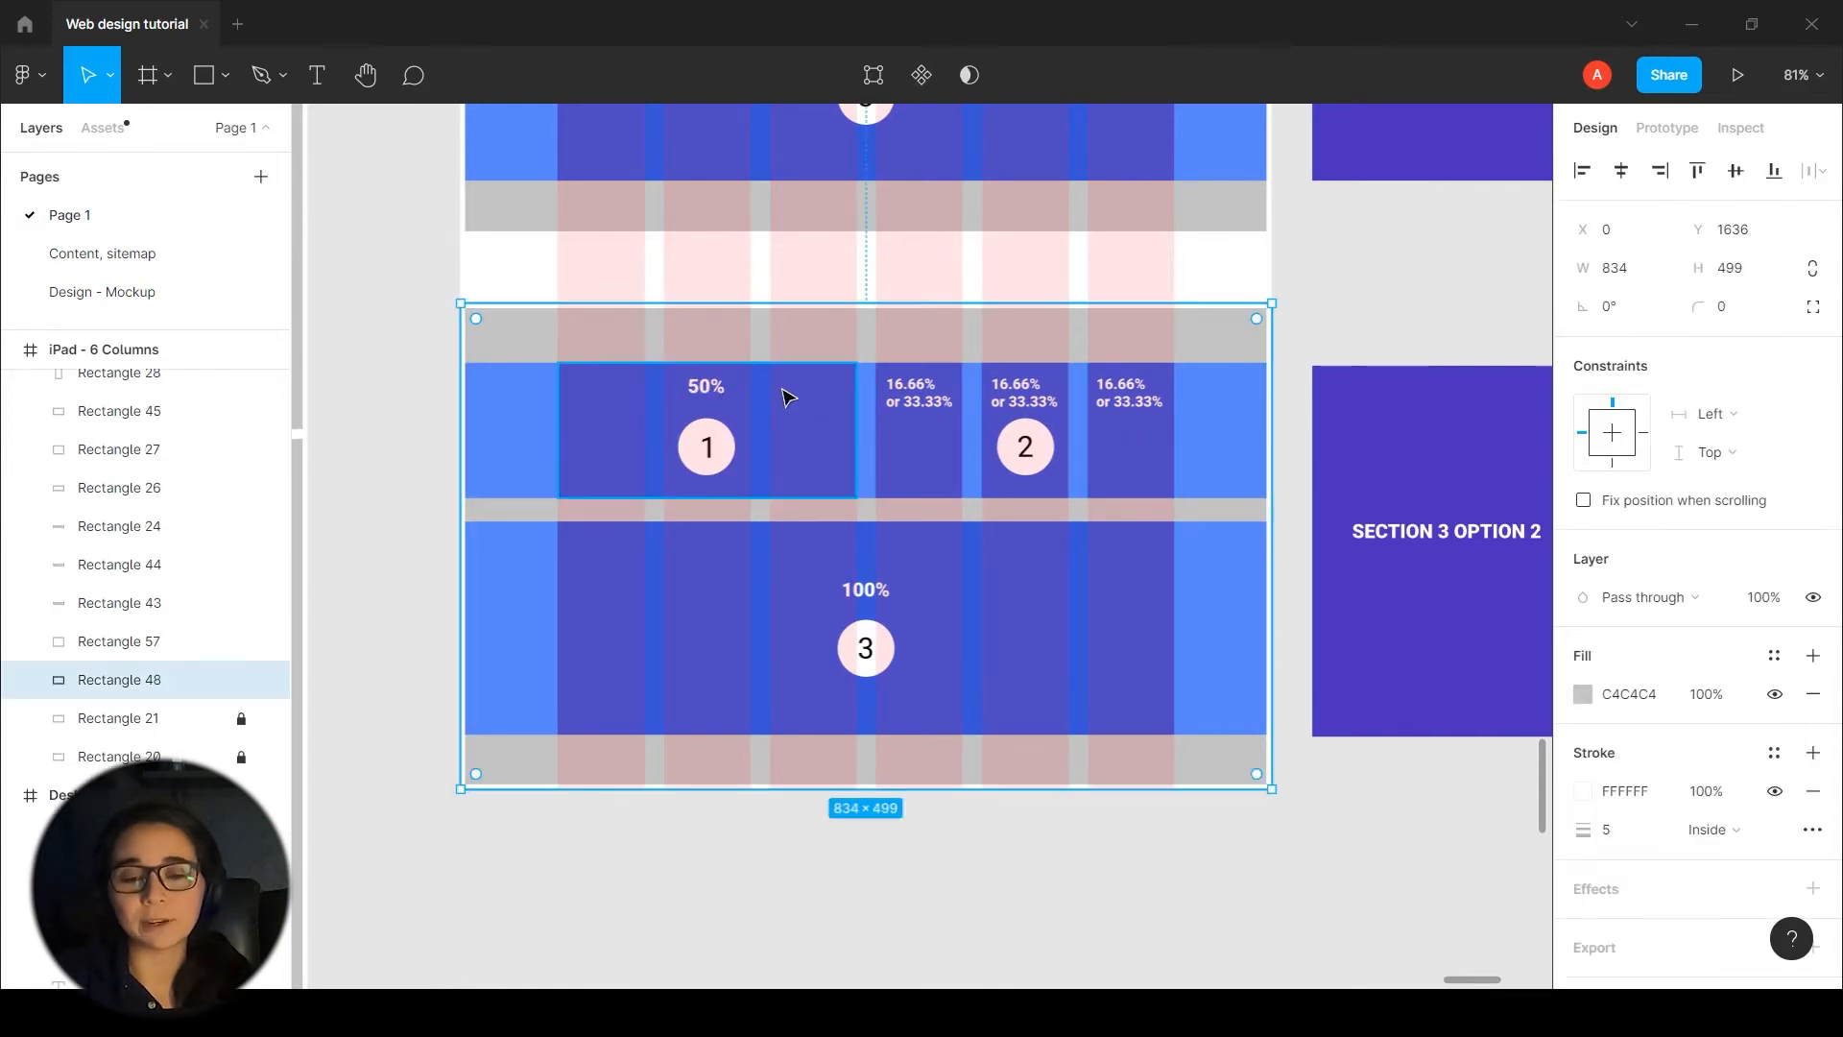
left_click(1025, 935)
scroll(979, 922, "left", 2)
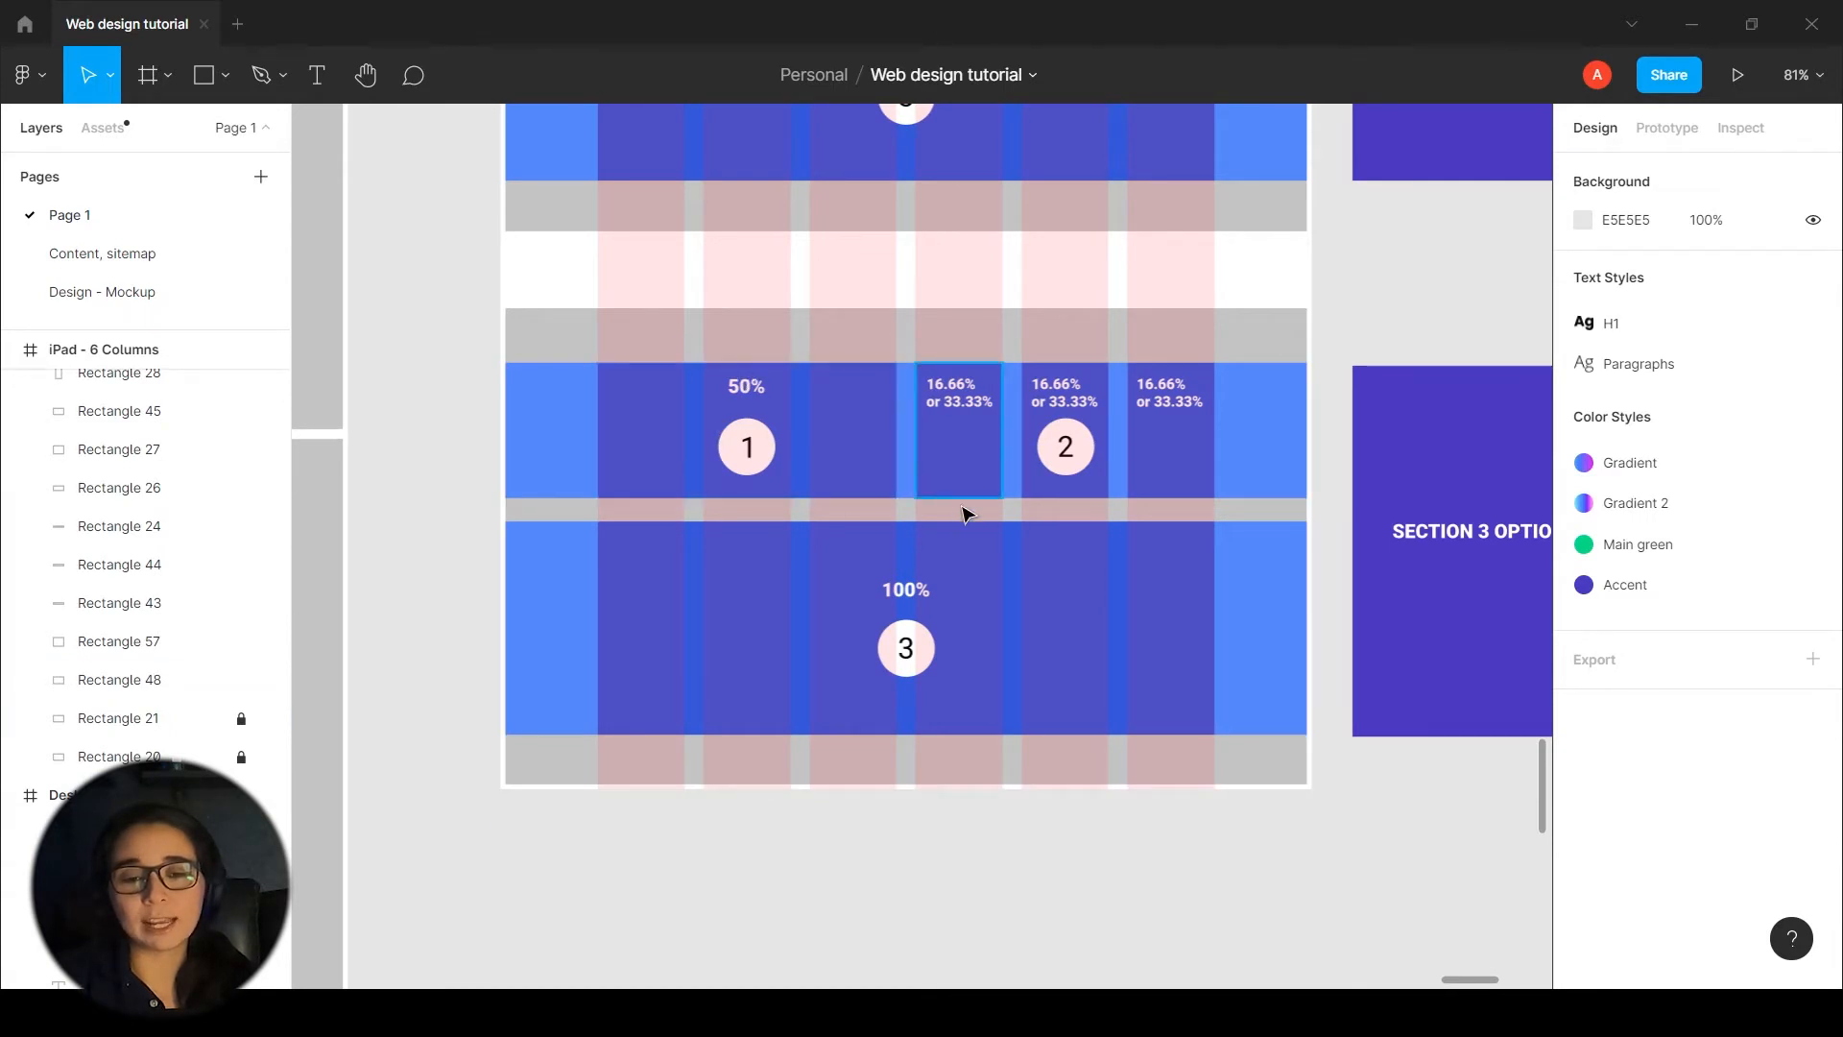
scroll(958, 509, "down", 5)
left_click_drag(1075, 605, 1109, 593)
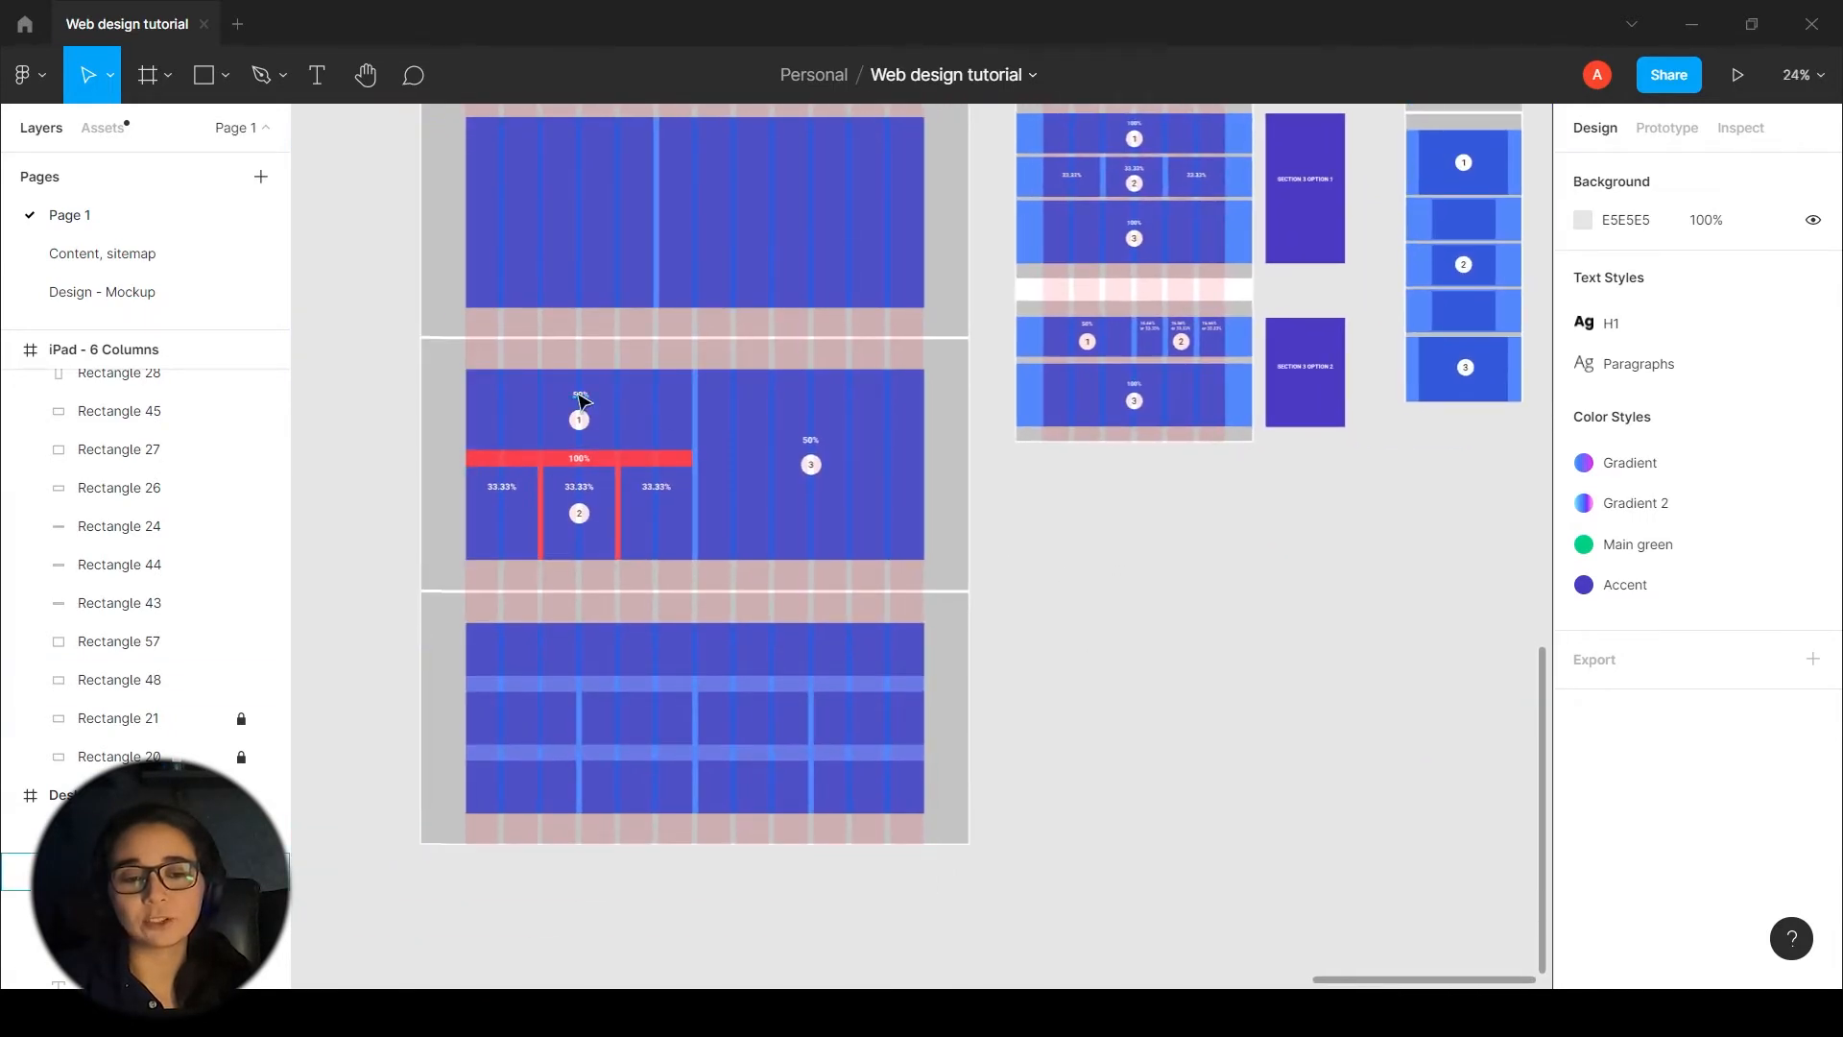
scroll(1109, 451, "up", 5)
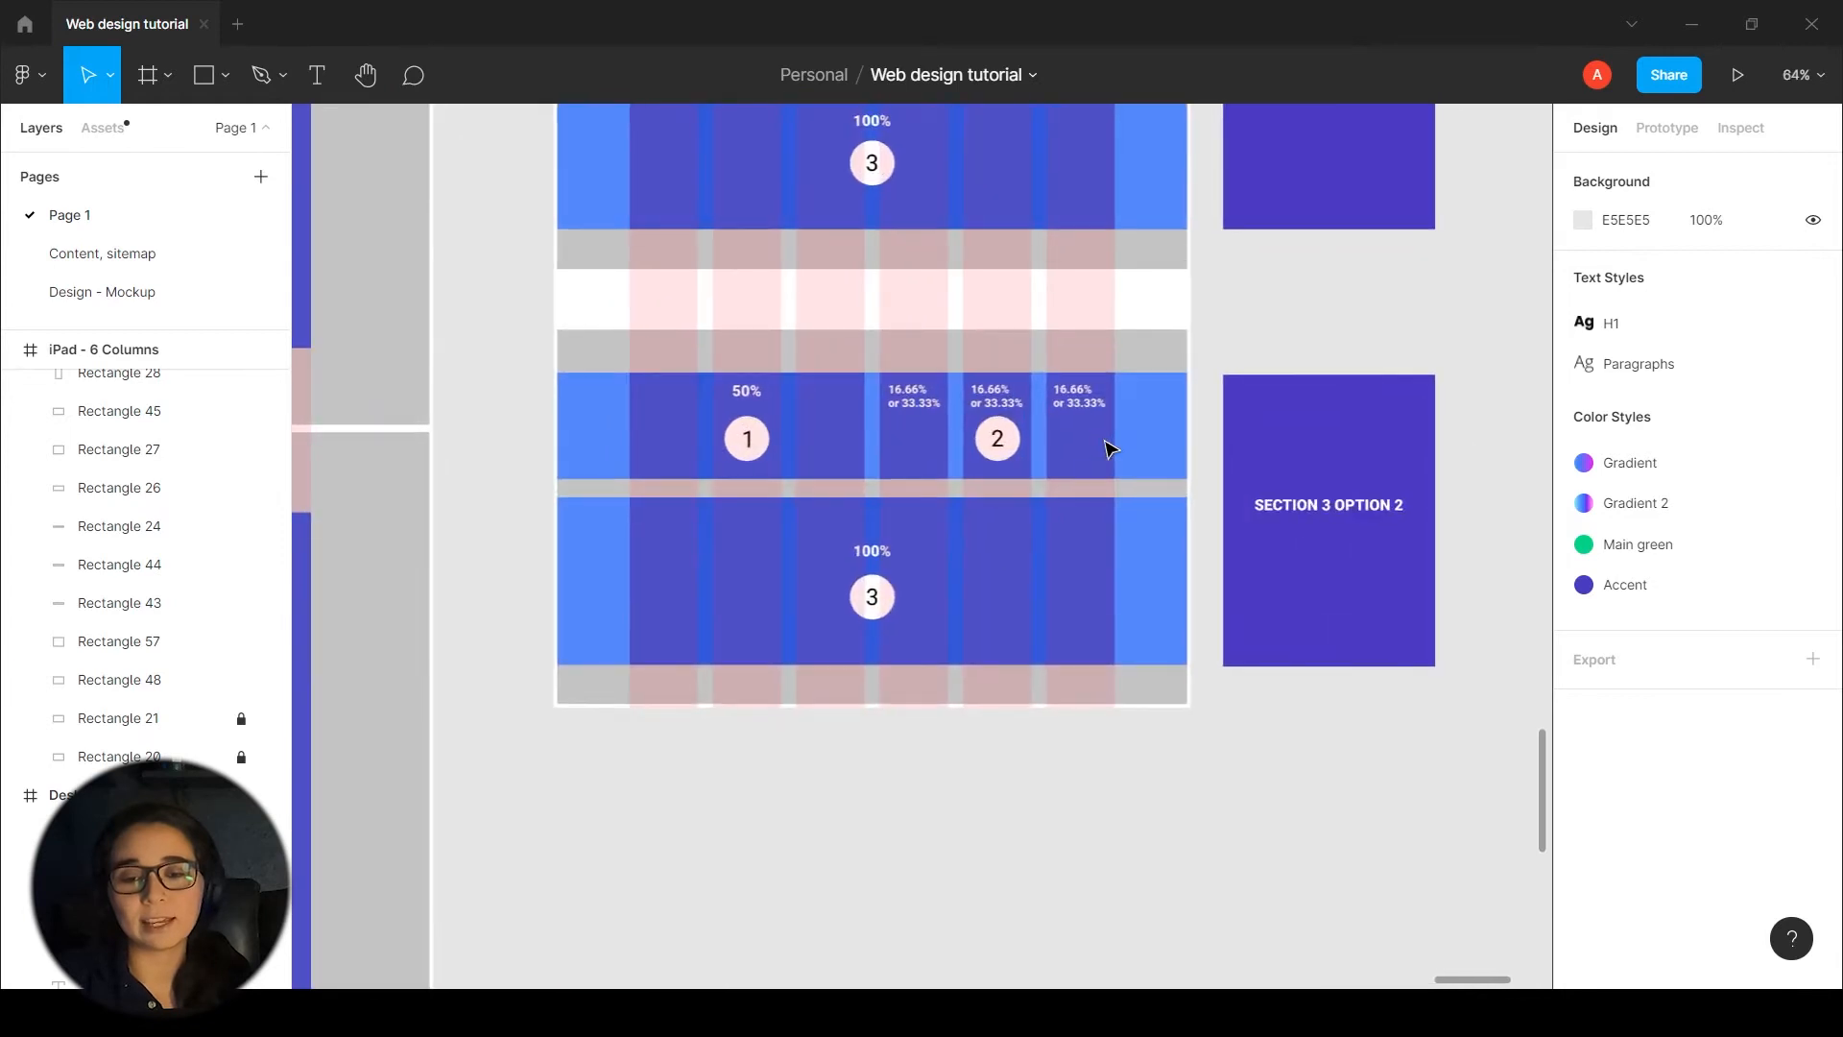
scroll(851, 650, "up", 2)
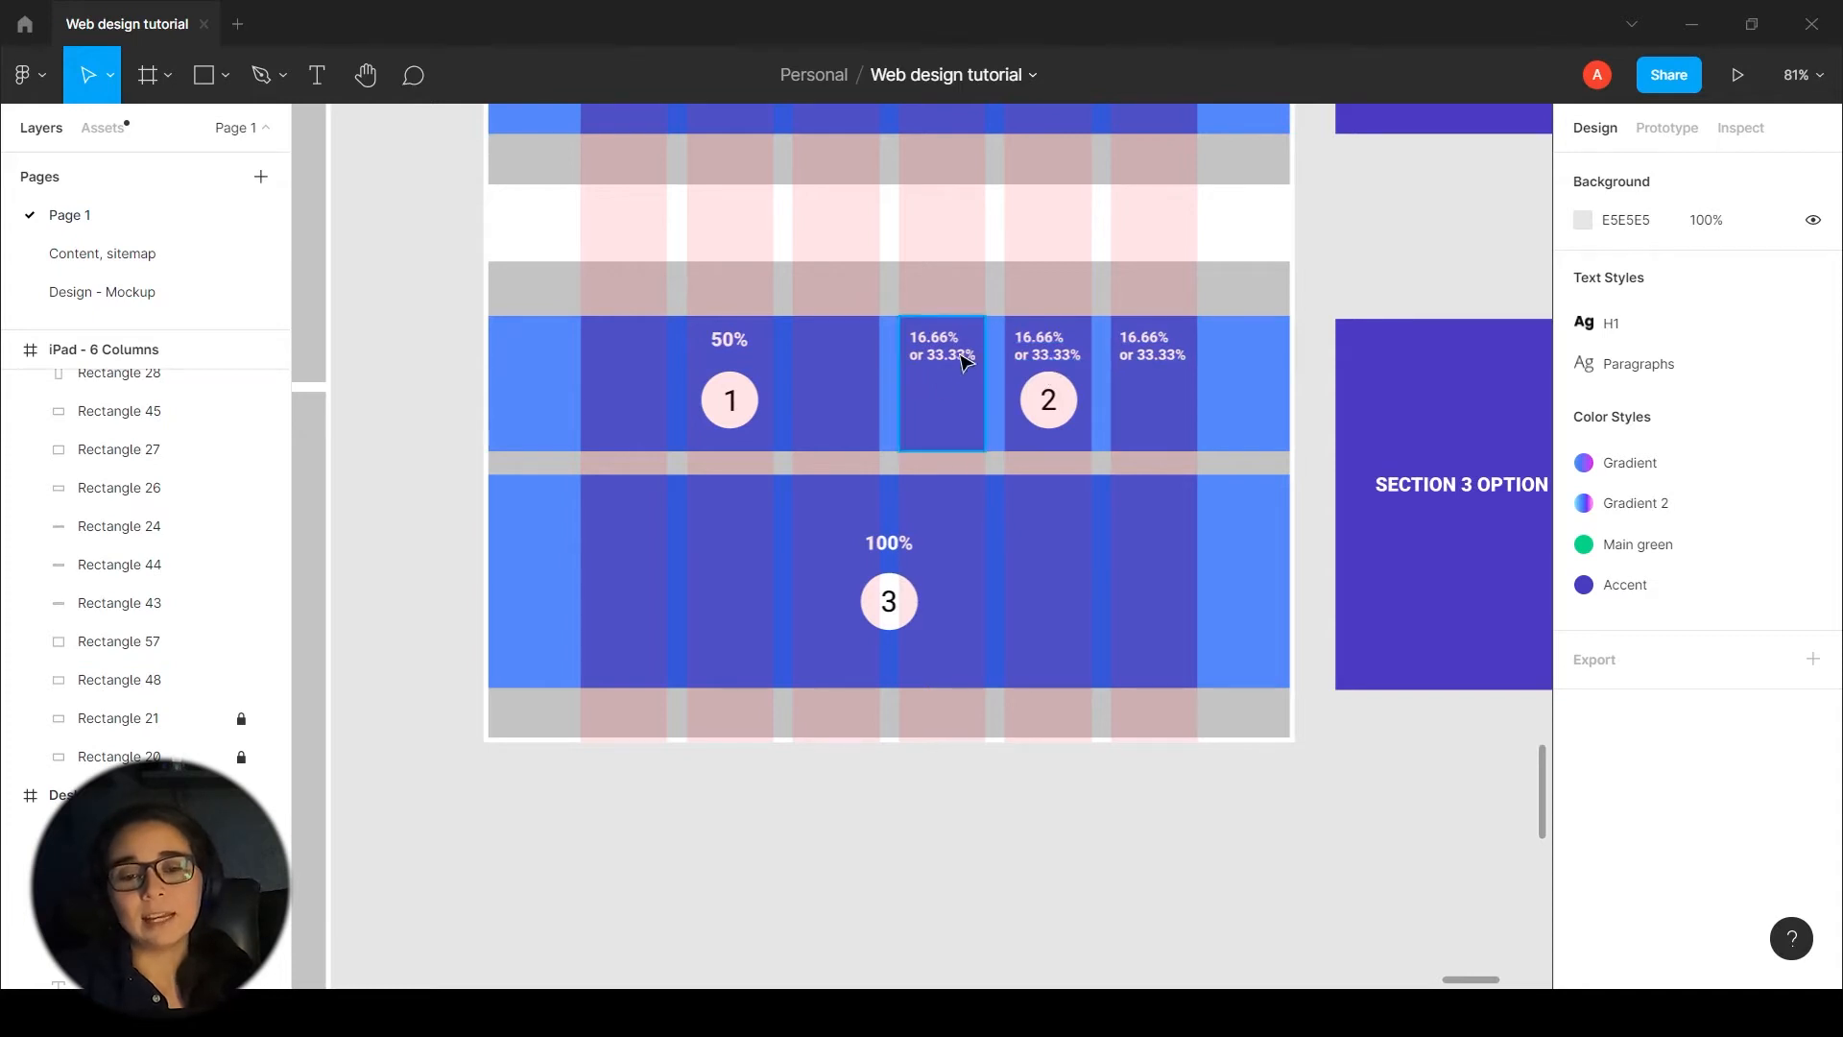
scroll(940, 386, "up", 1)
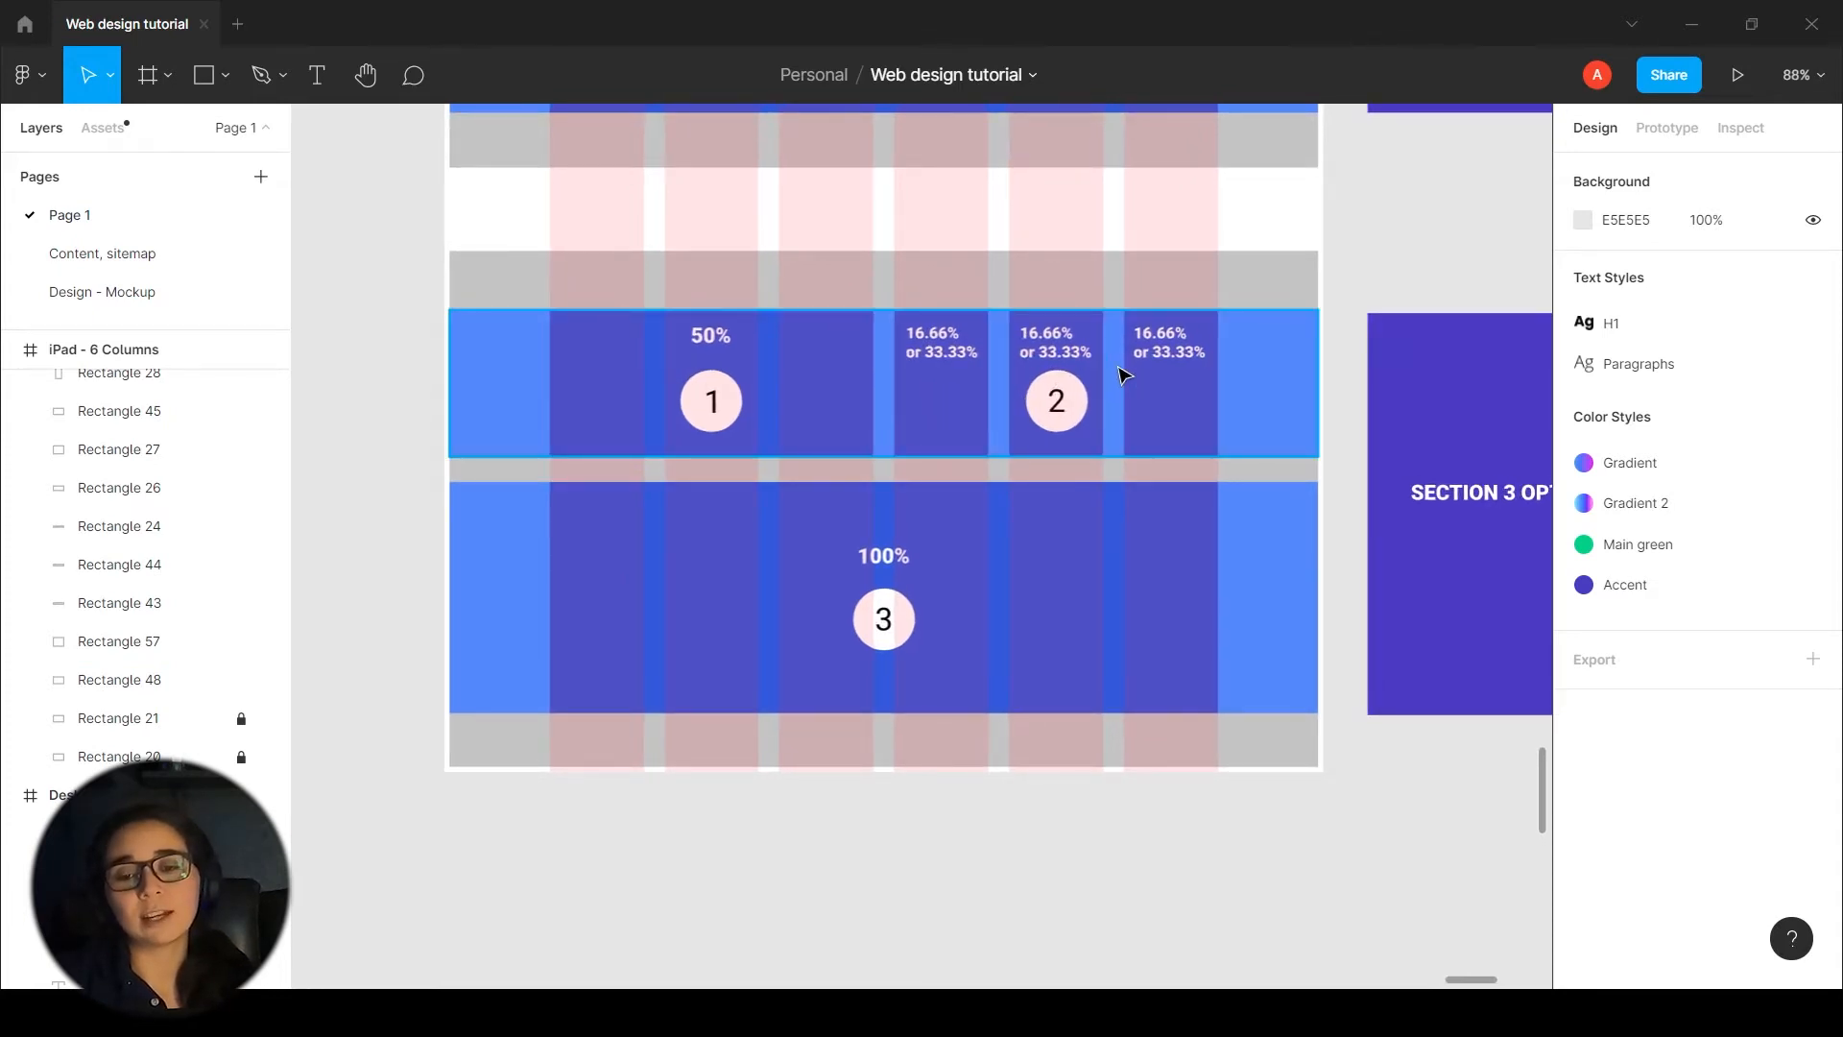
scroll(1057, 872, "up", 1)
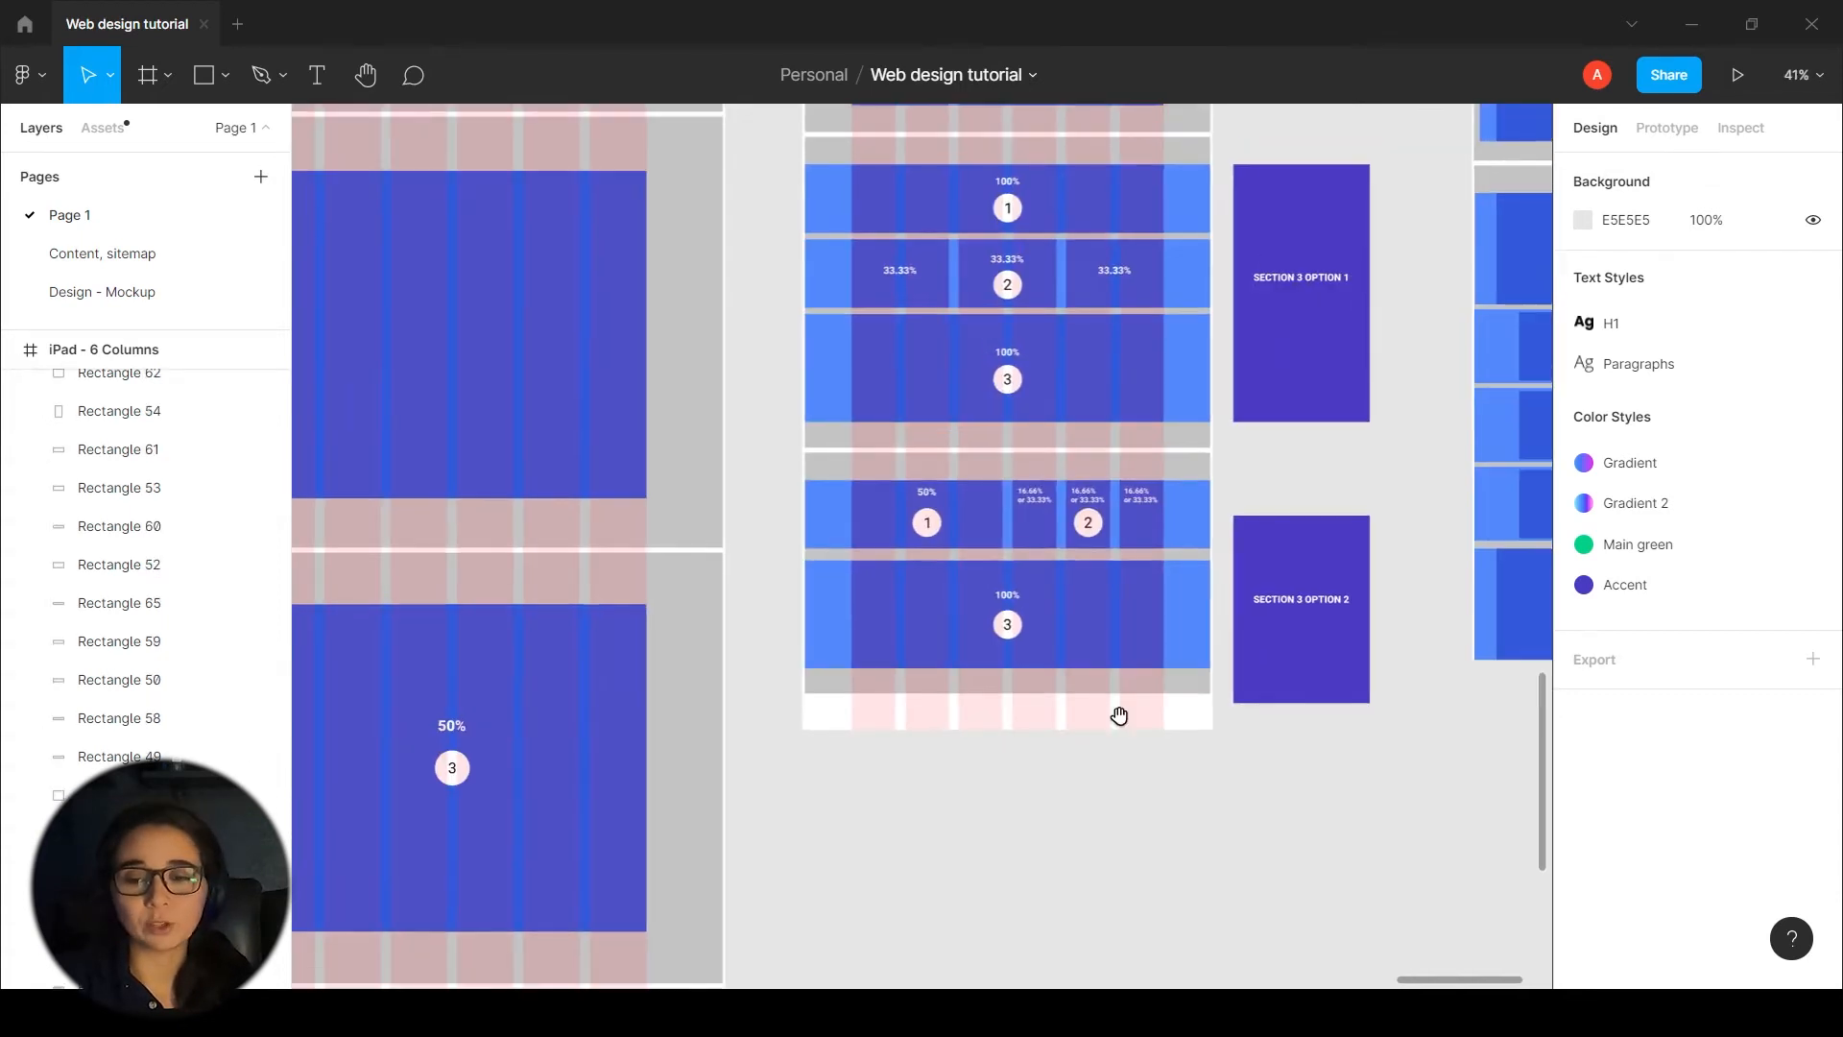
- Compare Section 3 Option 1 with Section 3 Option 2 in the iPad frame
left_click_drag(1119, 716, 1041, 751)
scroll(1217, 485, "up", 3)
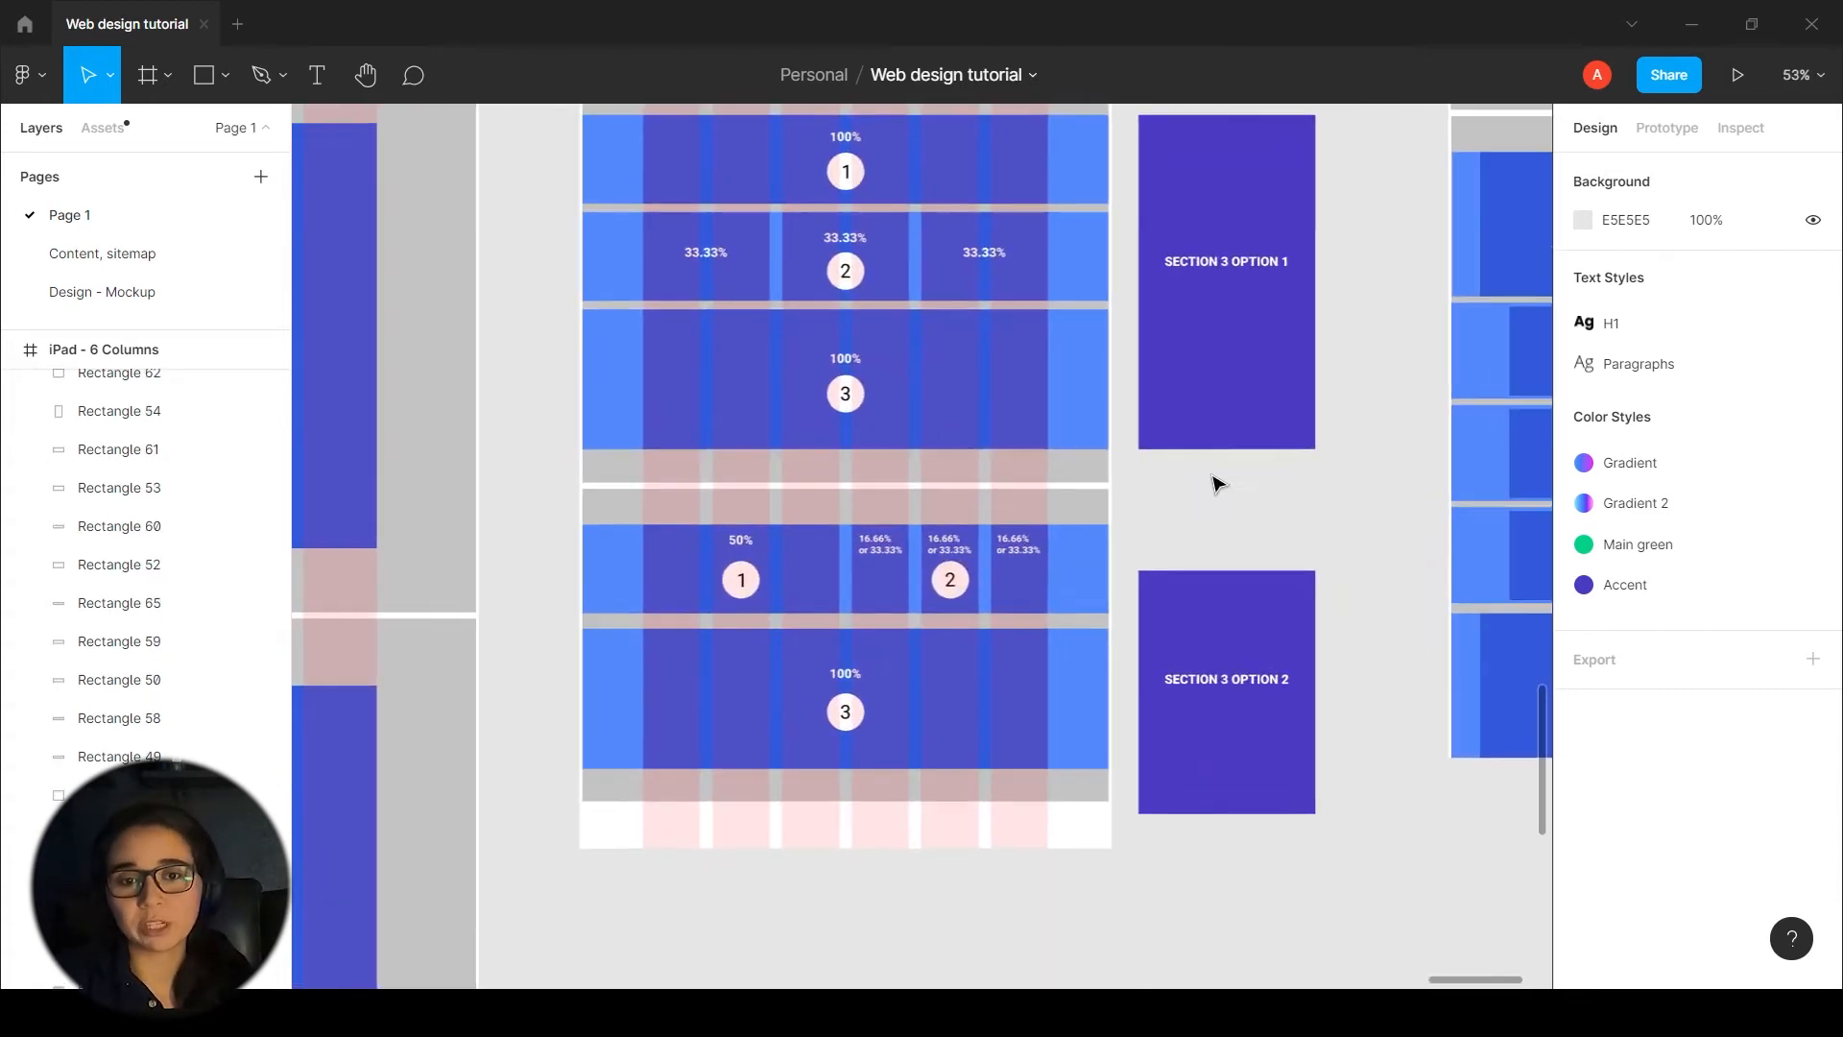
scroll(1288, 551, "up", 1)
scroll(1288, 551, "right", 1)
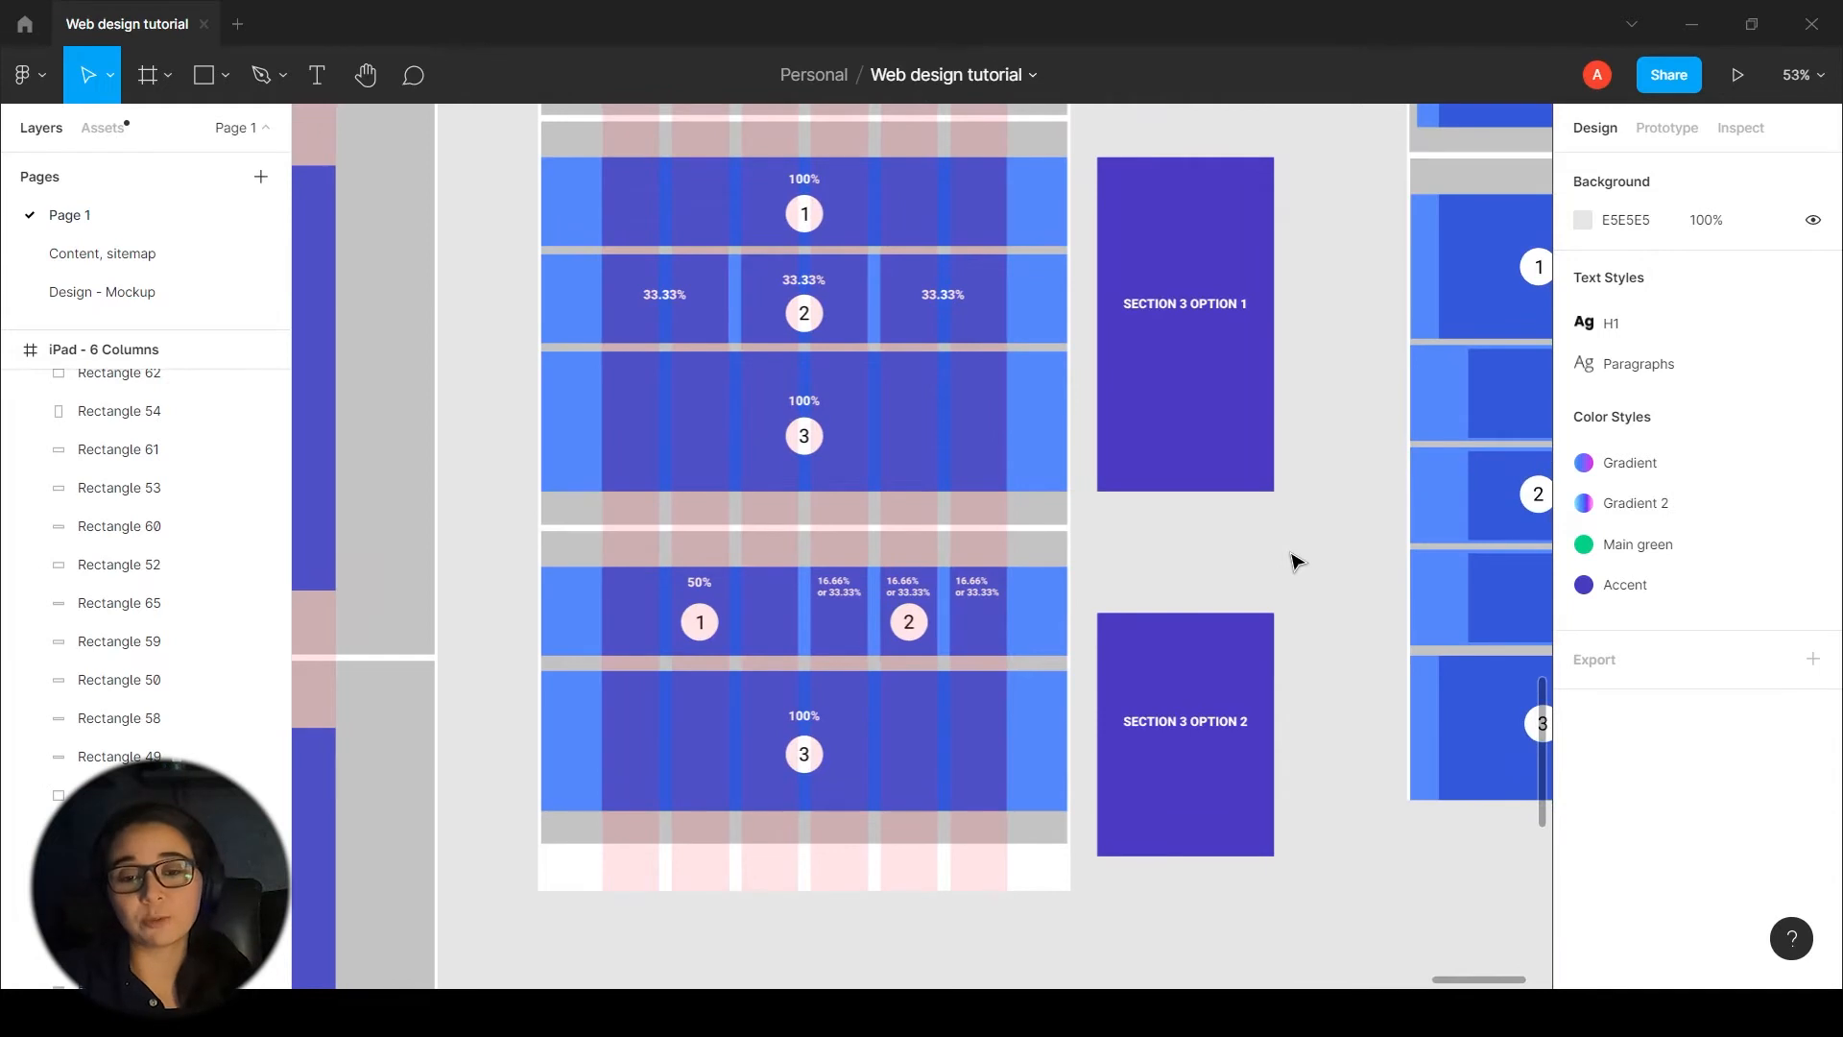
scroll(1241, 521, "down", 1)
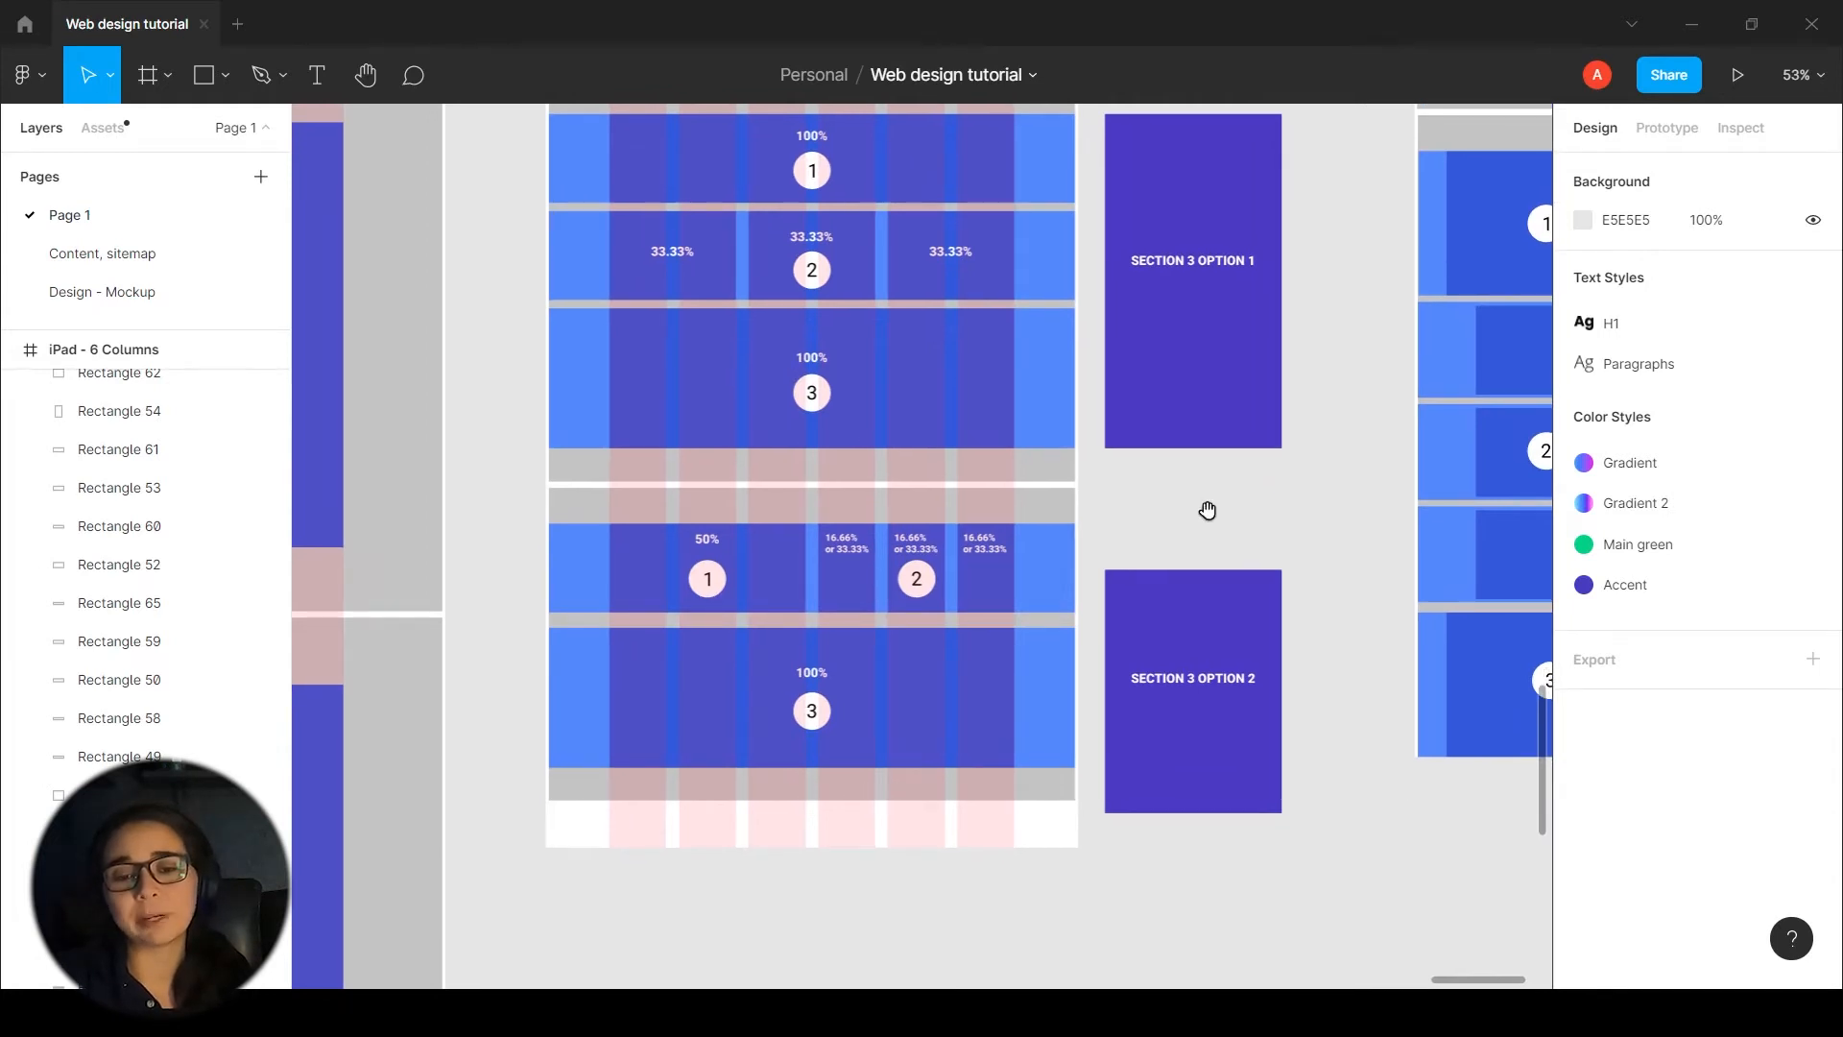
scroll(1224, 494, "down", 1)
scroll(1224, 494, "left", 1)
scroll(736, 815, "up", 3)
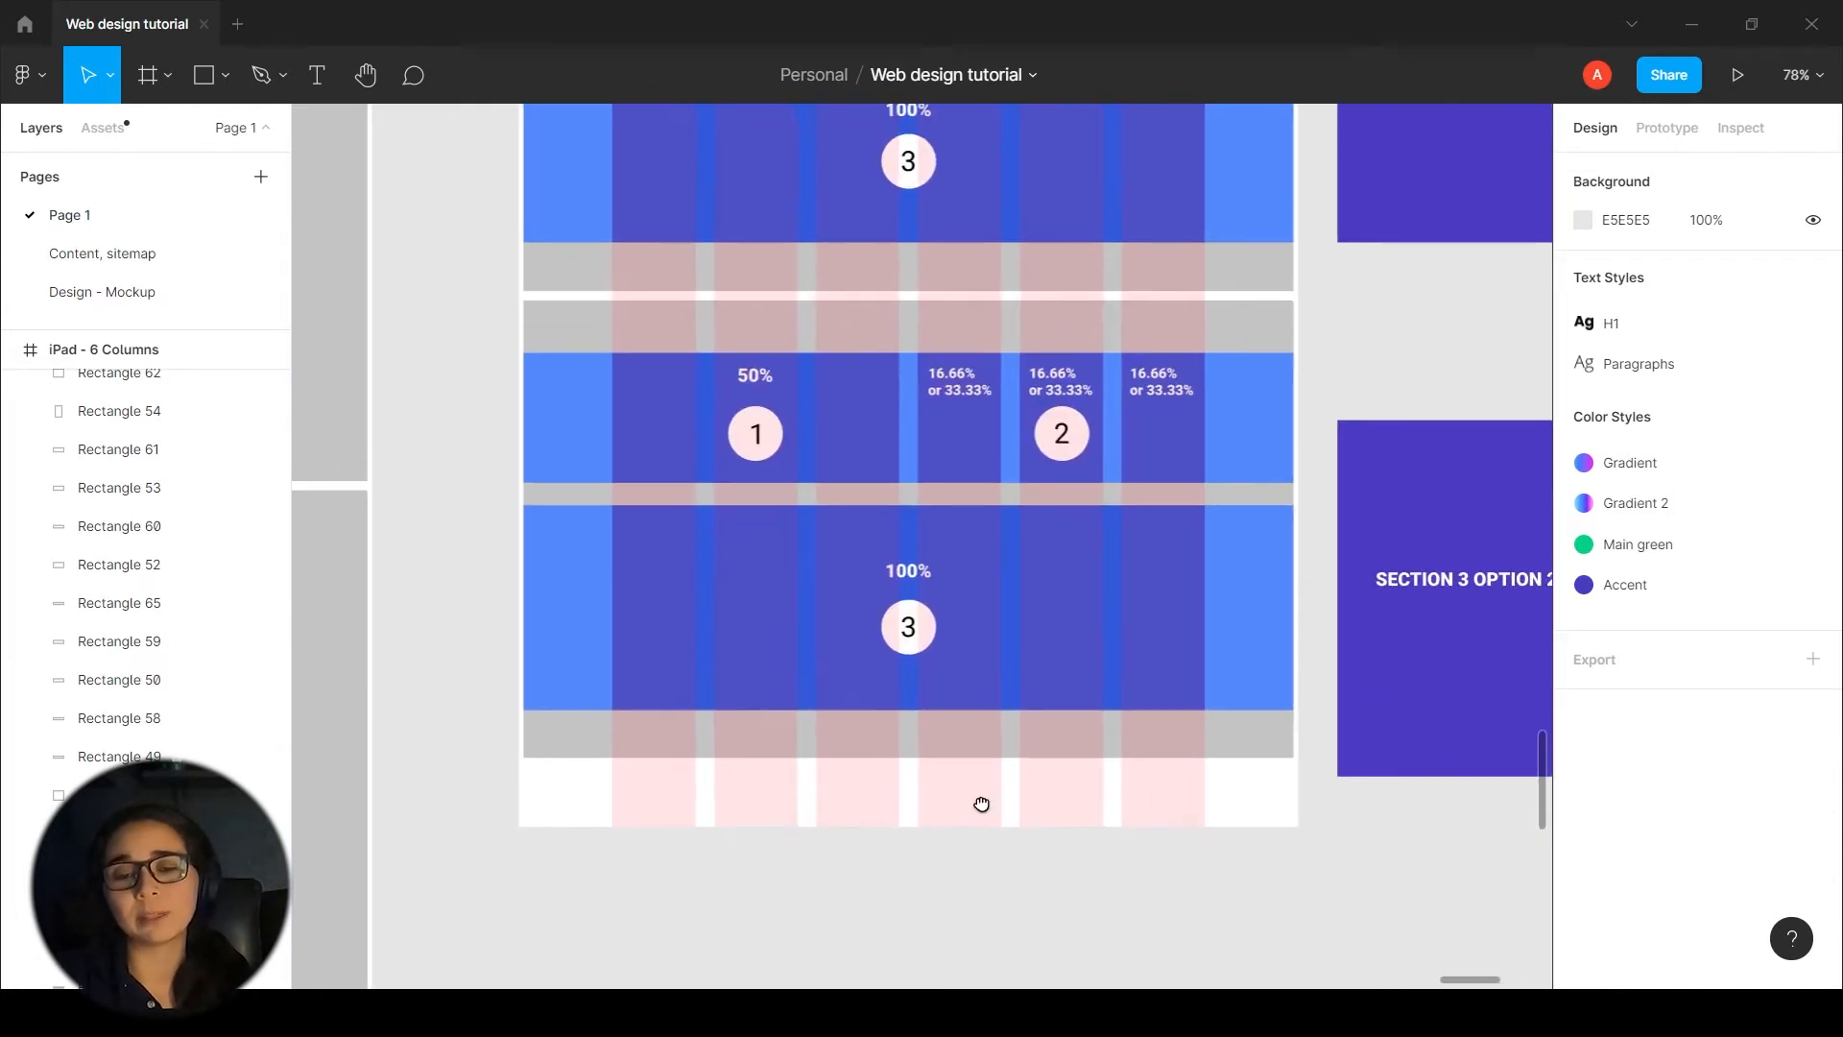
scroll(983, 802, "up", 2)
scroll(936, 797, "up", 1)
- Examine the header and first two sections of the iPhone 1-column frame beside the iPad frame
scroll(931, 523, "down", 5)
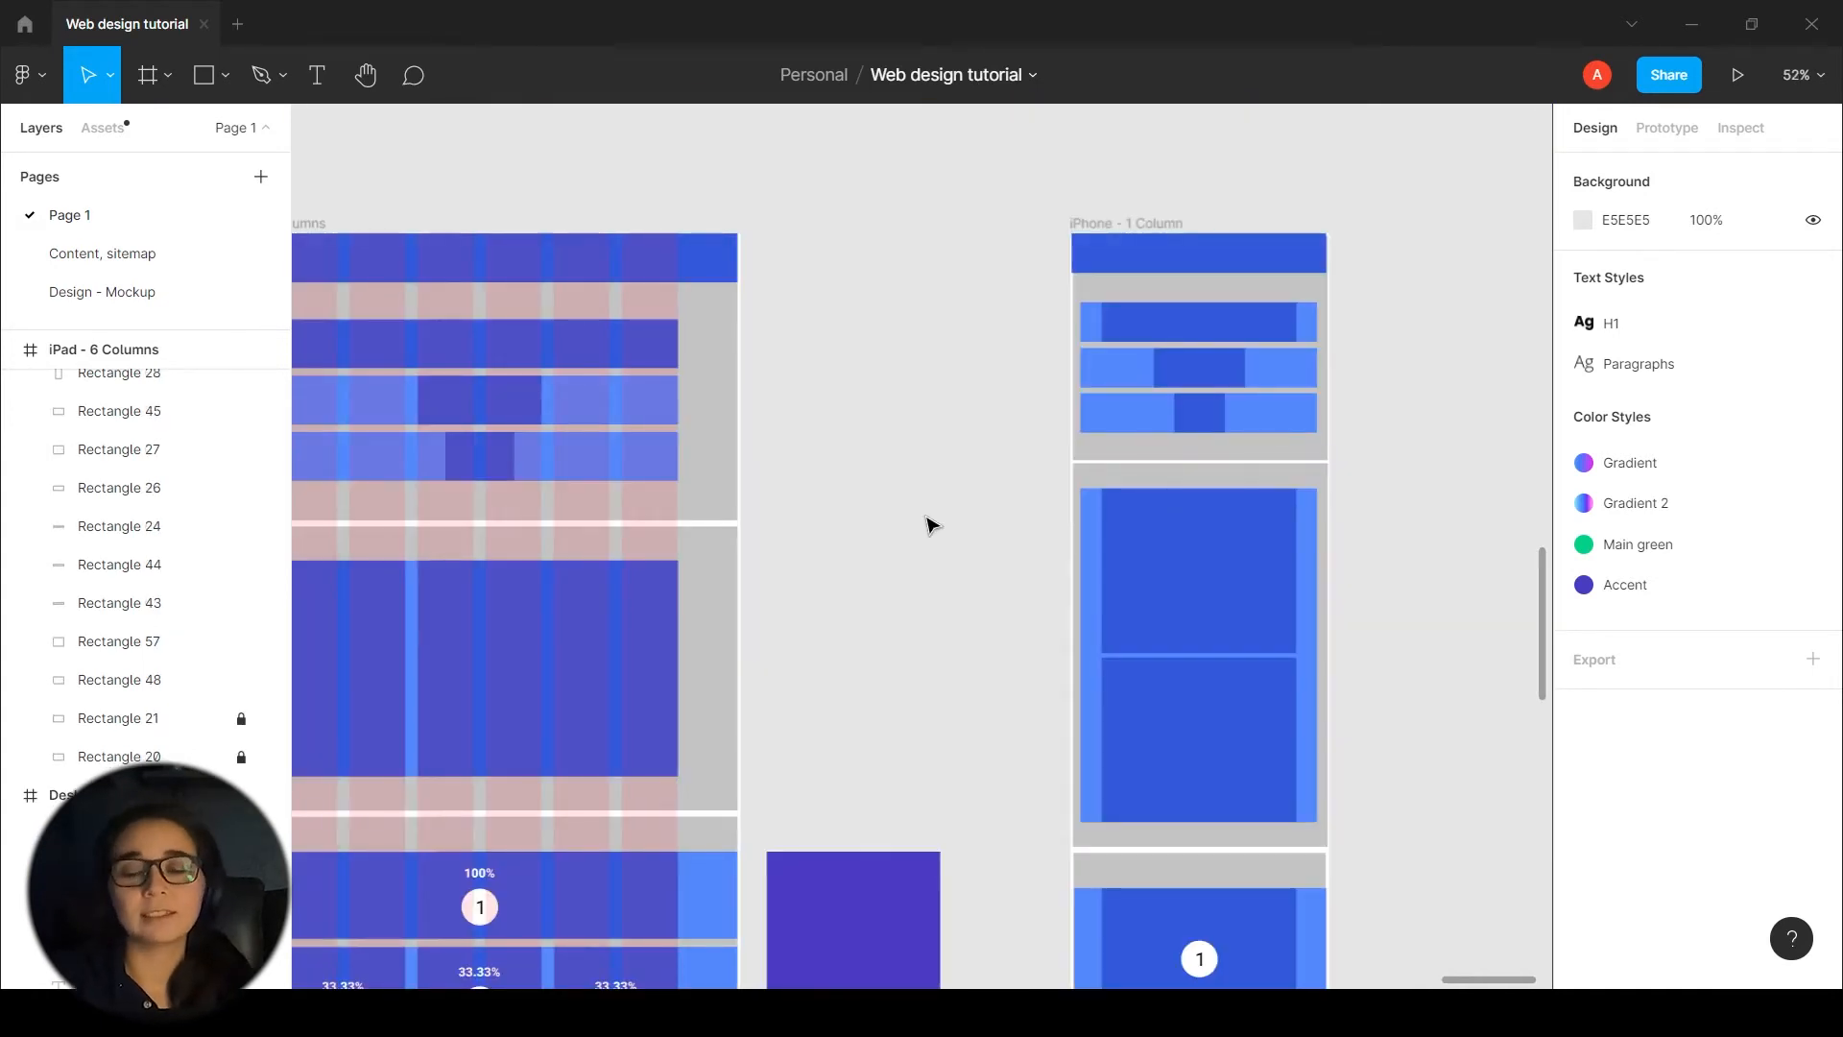
scroll(1392, 466, "right", 3)
scroll(1392, 466, "down", 1)
scroll(943, 154, "up", 5)
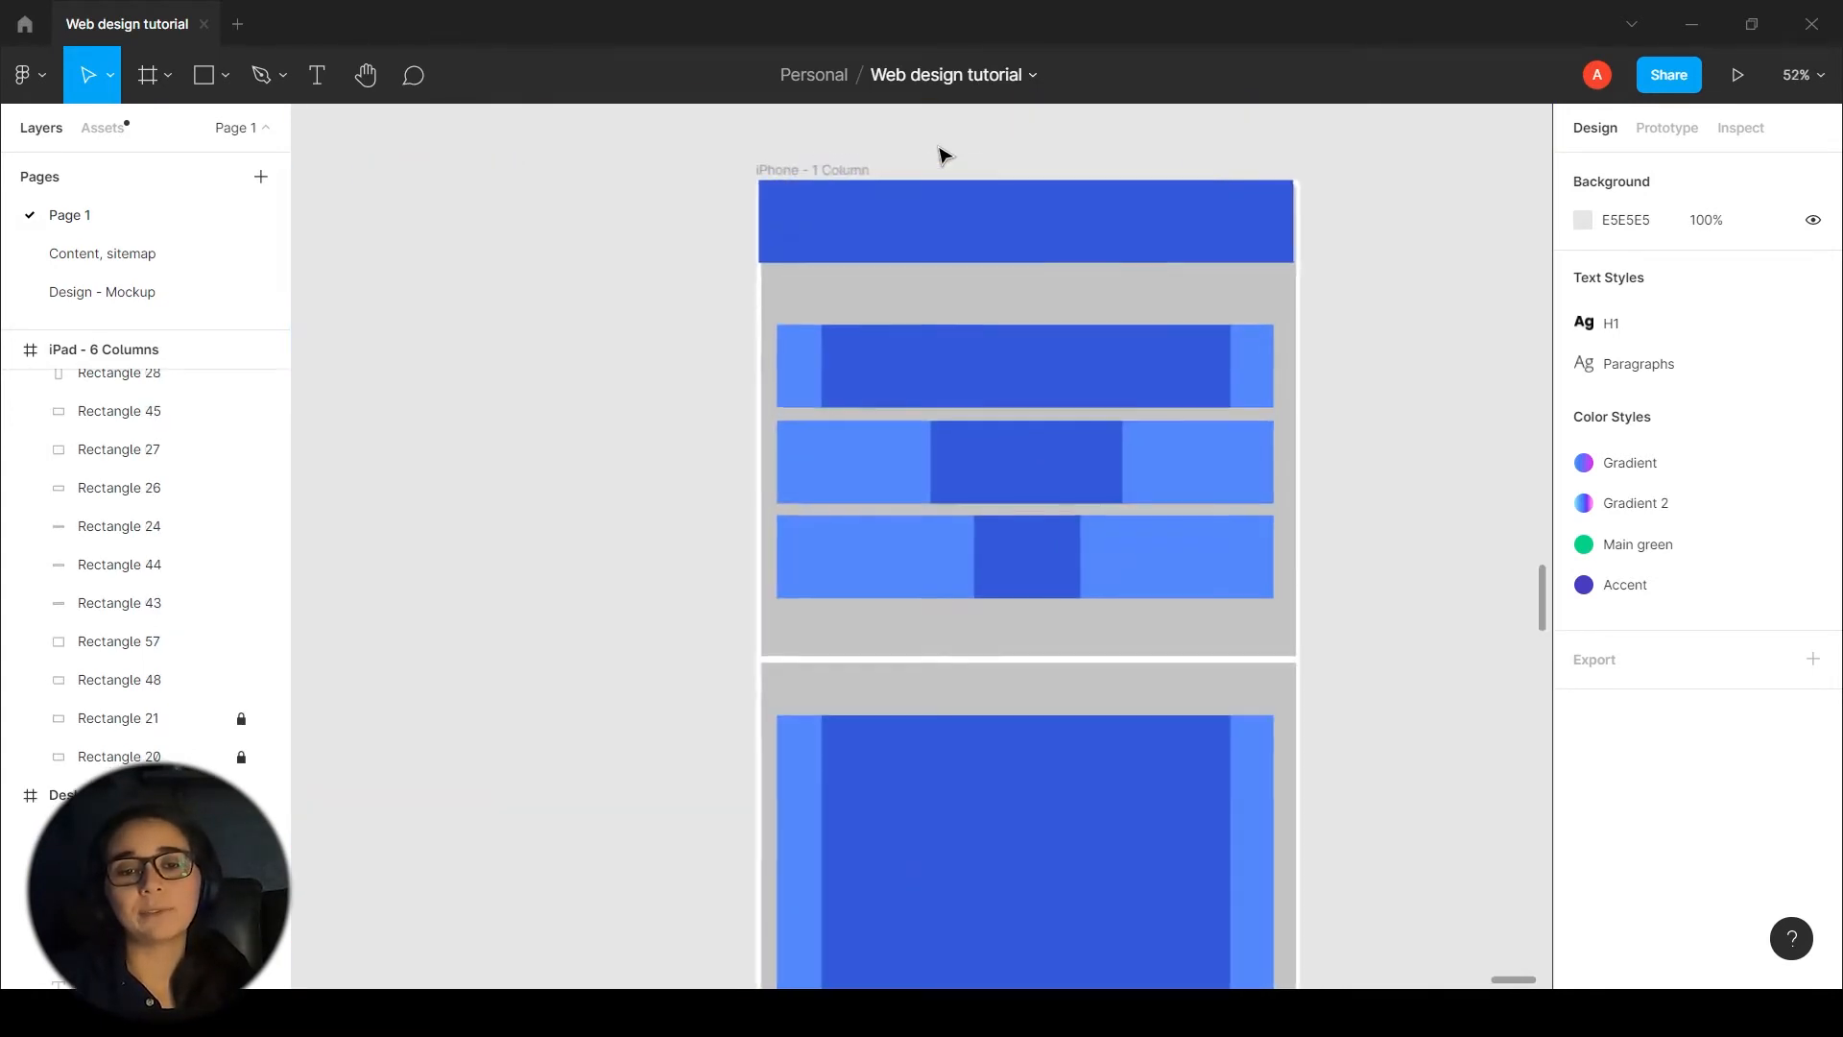
scroll(1427, 423, "down", 1)
scroll(1420, 424, "down", 4)
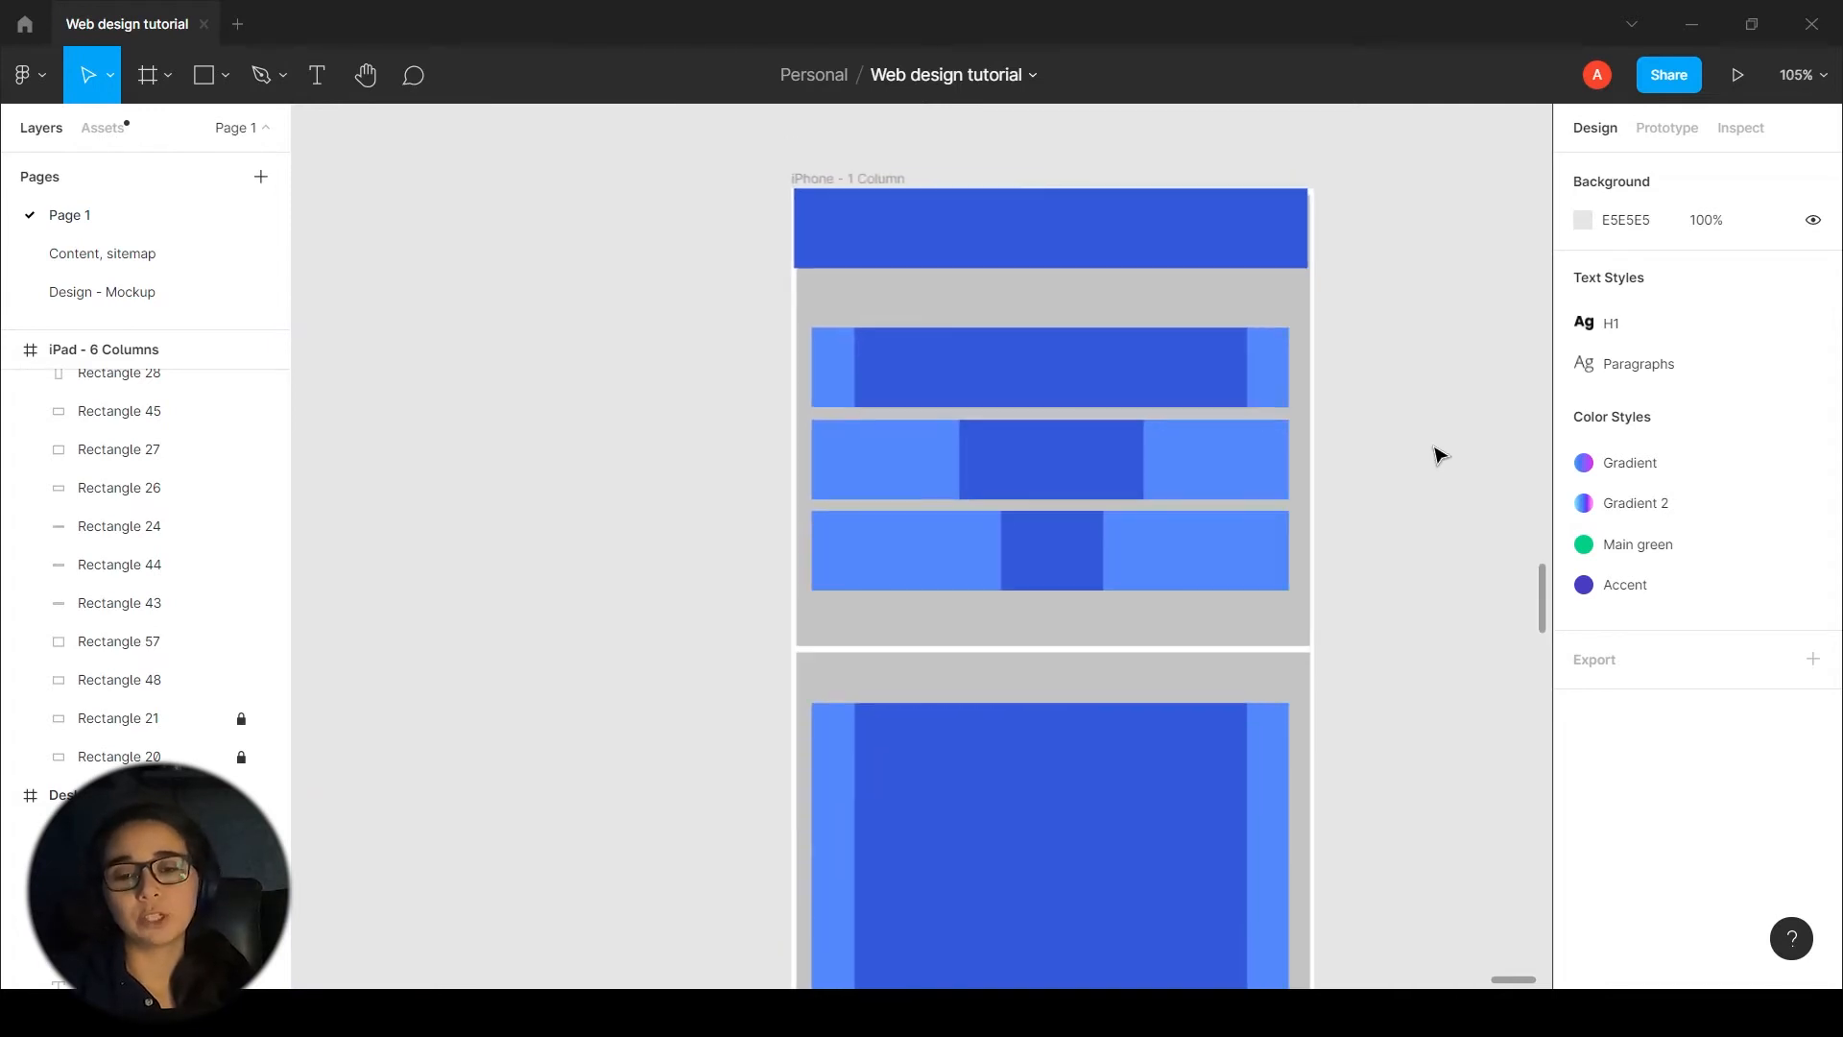
left_click_drag(1430, 574, 1238, 420)
left_click_drag(1308, 345, 1338, 416)
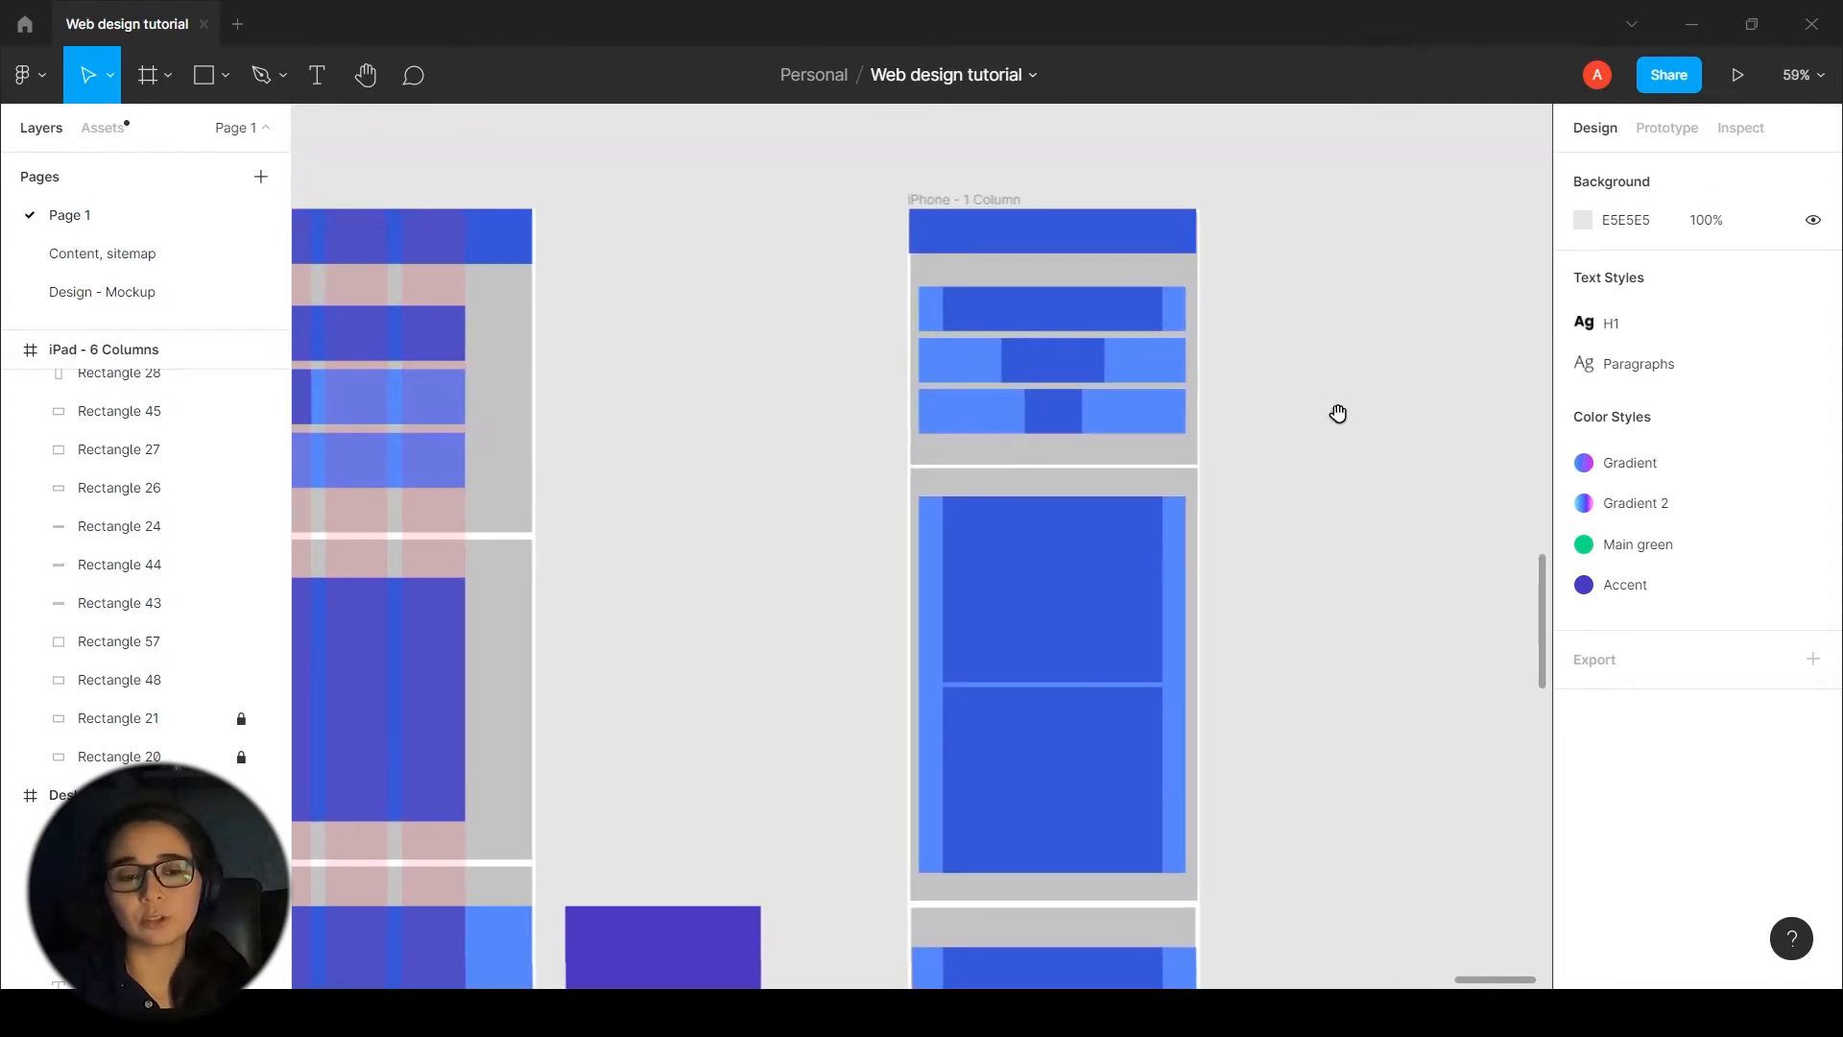
scroll(1344, 414, "down", 1)
scroll(1354, 464, "down", 1)
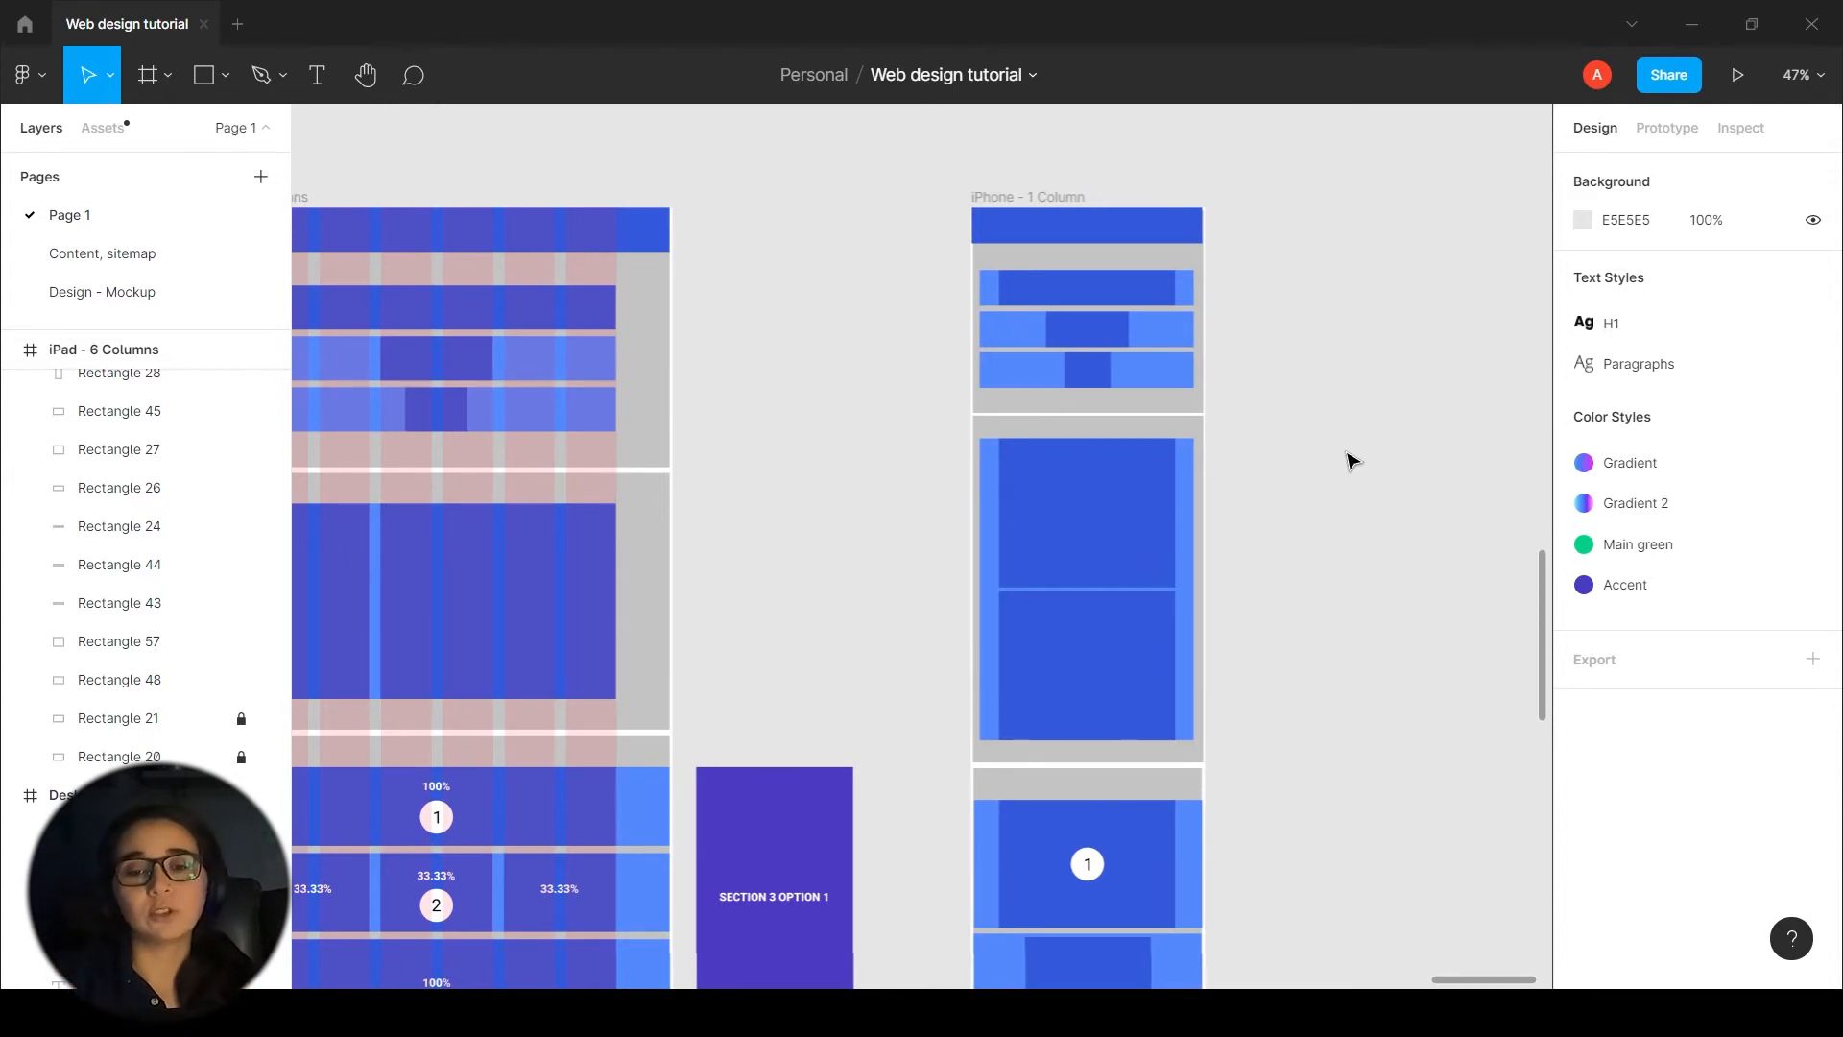
scroll(1330, 389, "up", 1)
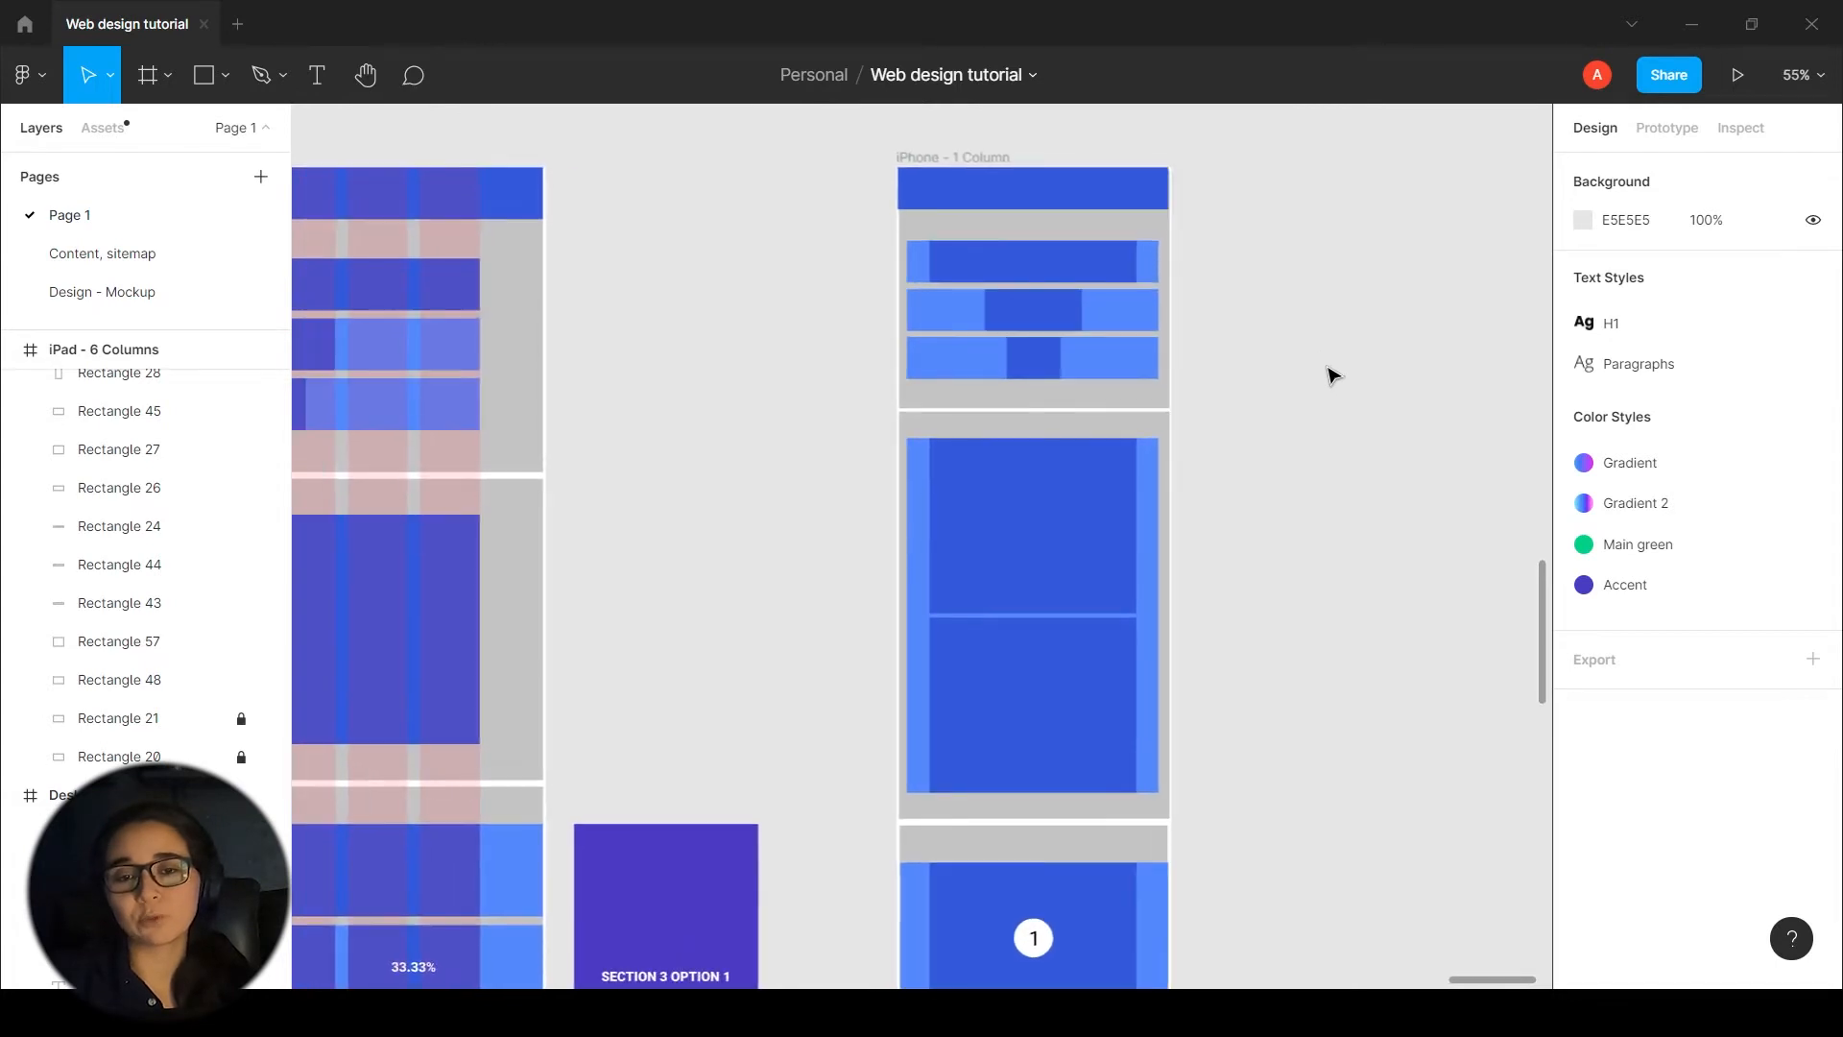
scroll(1317, 389, "up", 1)
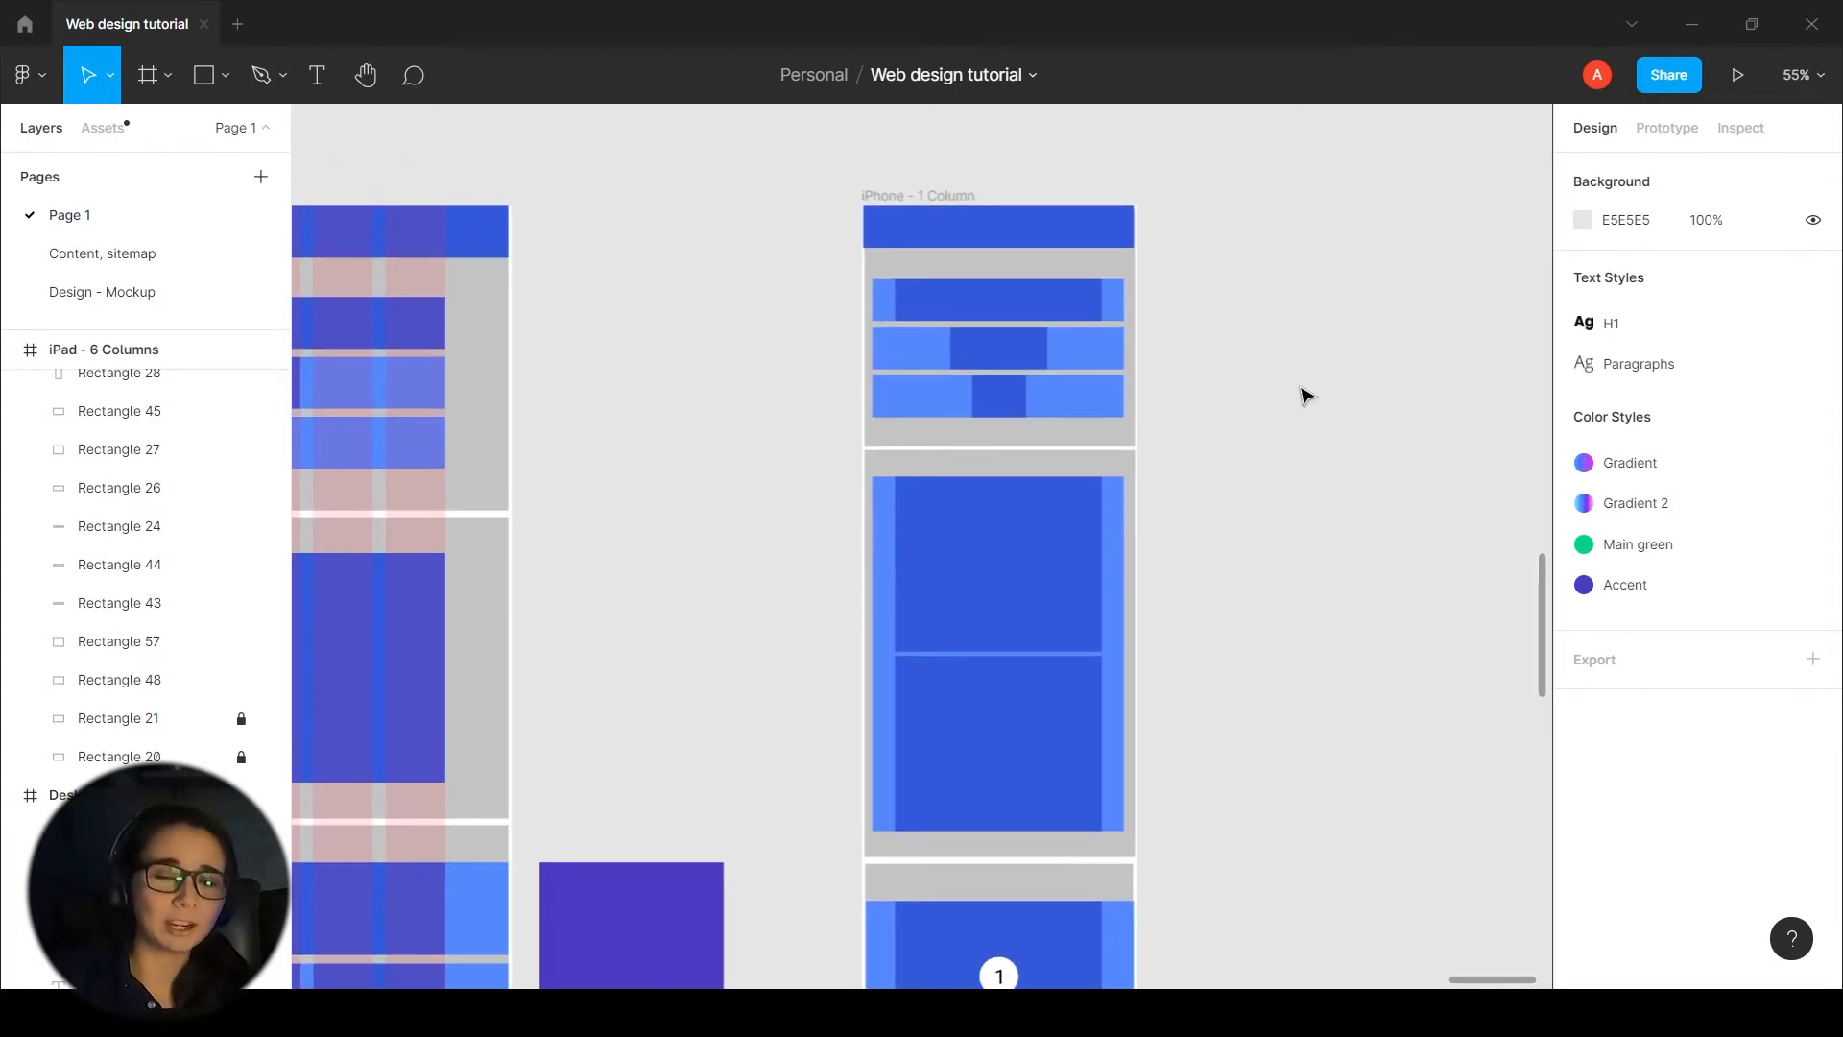
scroll(1286, 393, "down", 1)
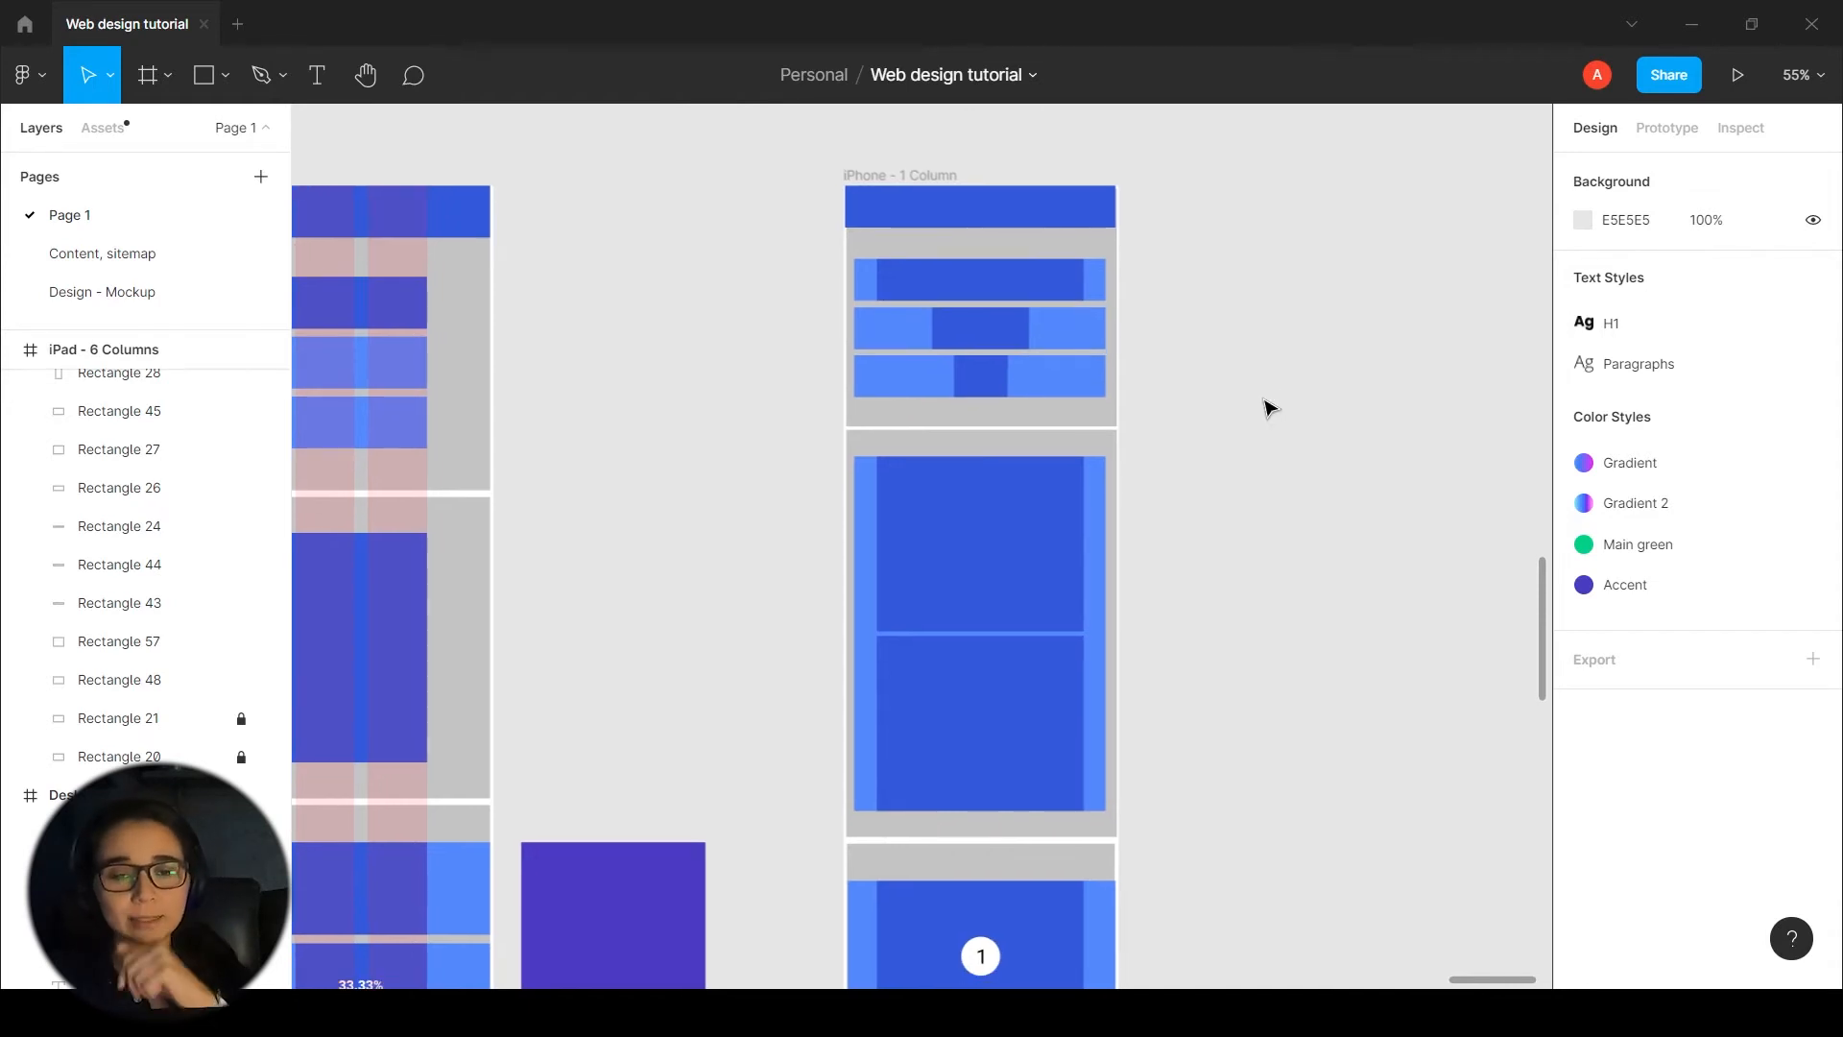
- Compare the iPhone frame's stacked sections, down to blocks 1, 2 and 3, with the matching iPad sections and both Section 3 options
scroll(1324, 457, "down", 5, "ctrl")
scroll(1267, 551, "down", 2)
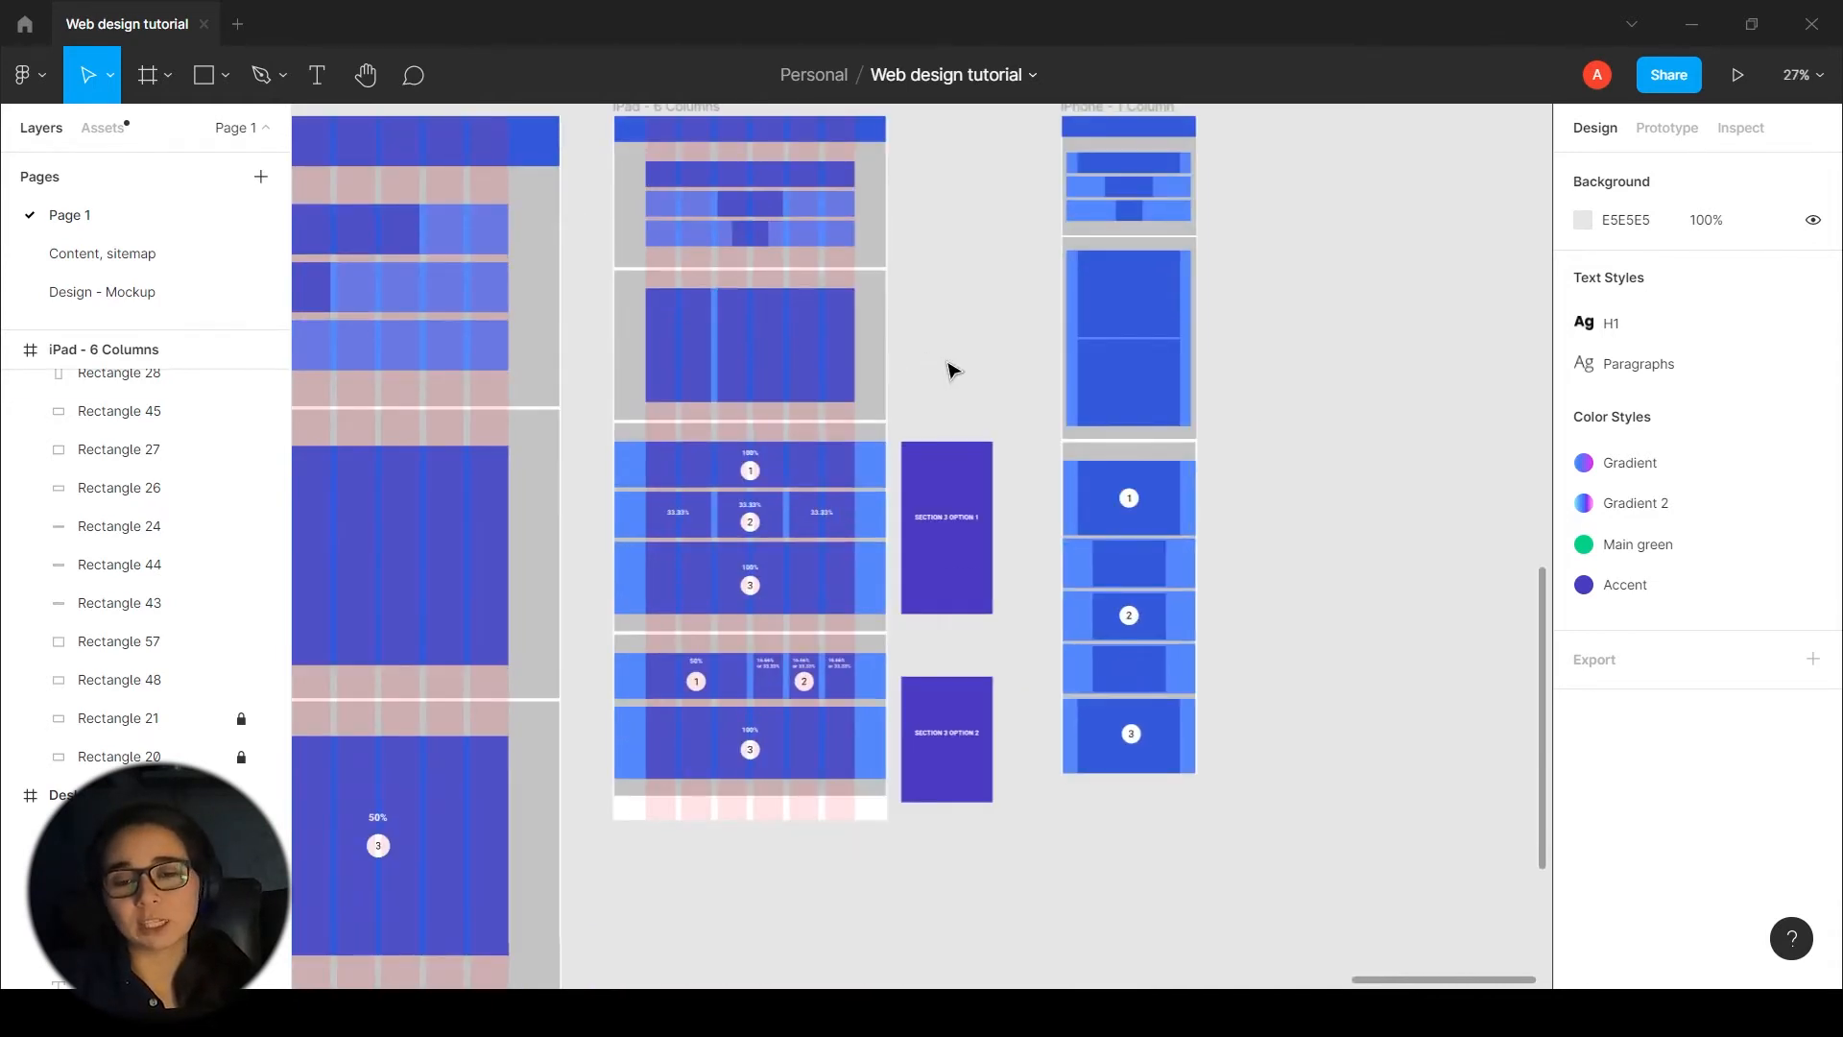
scroll(950, 370, "up", 3, "ctrl")
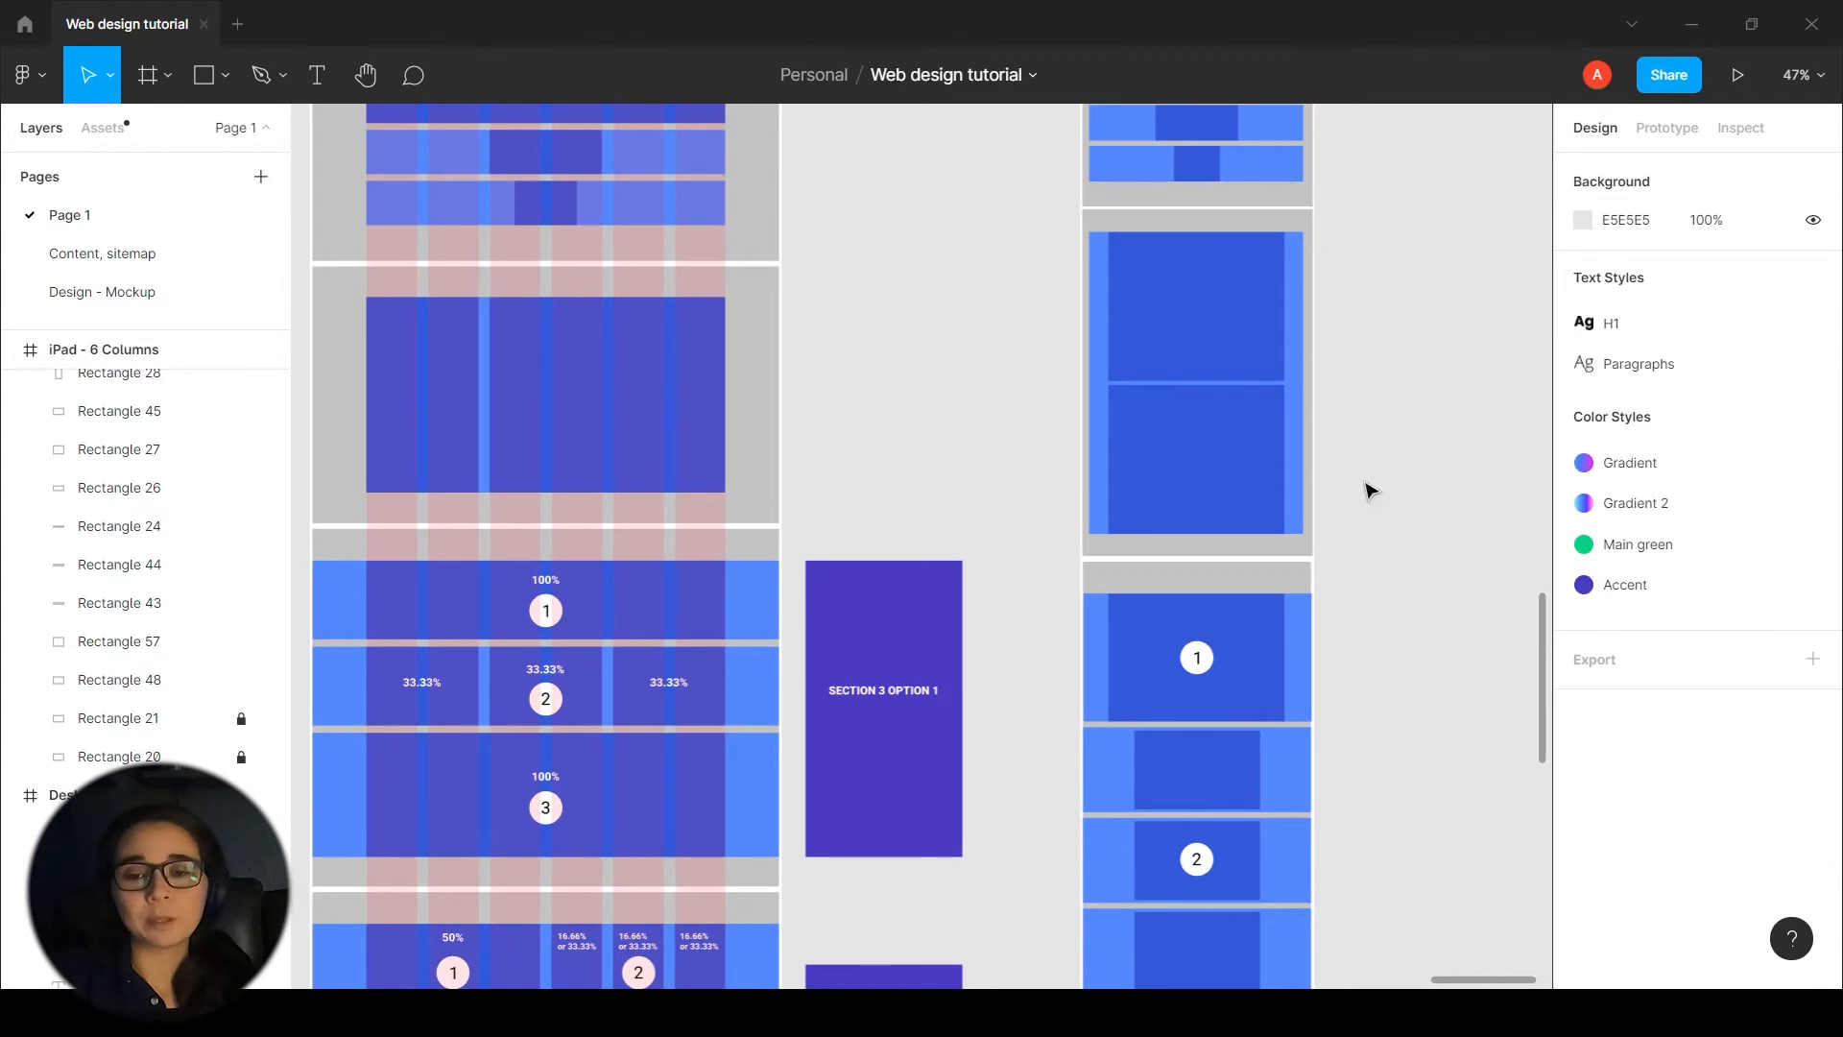
scroll(1456, 465, "right", 1)
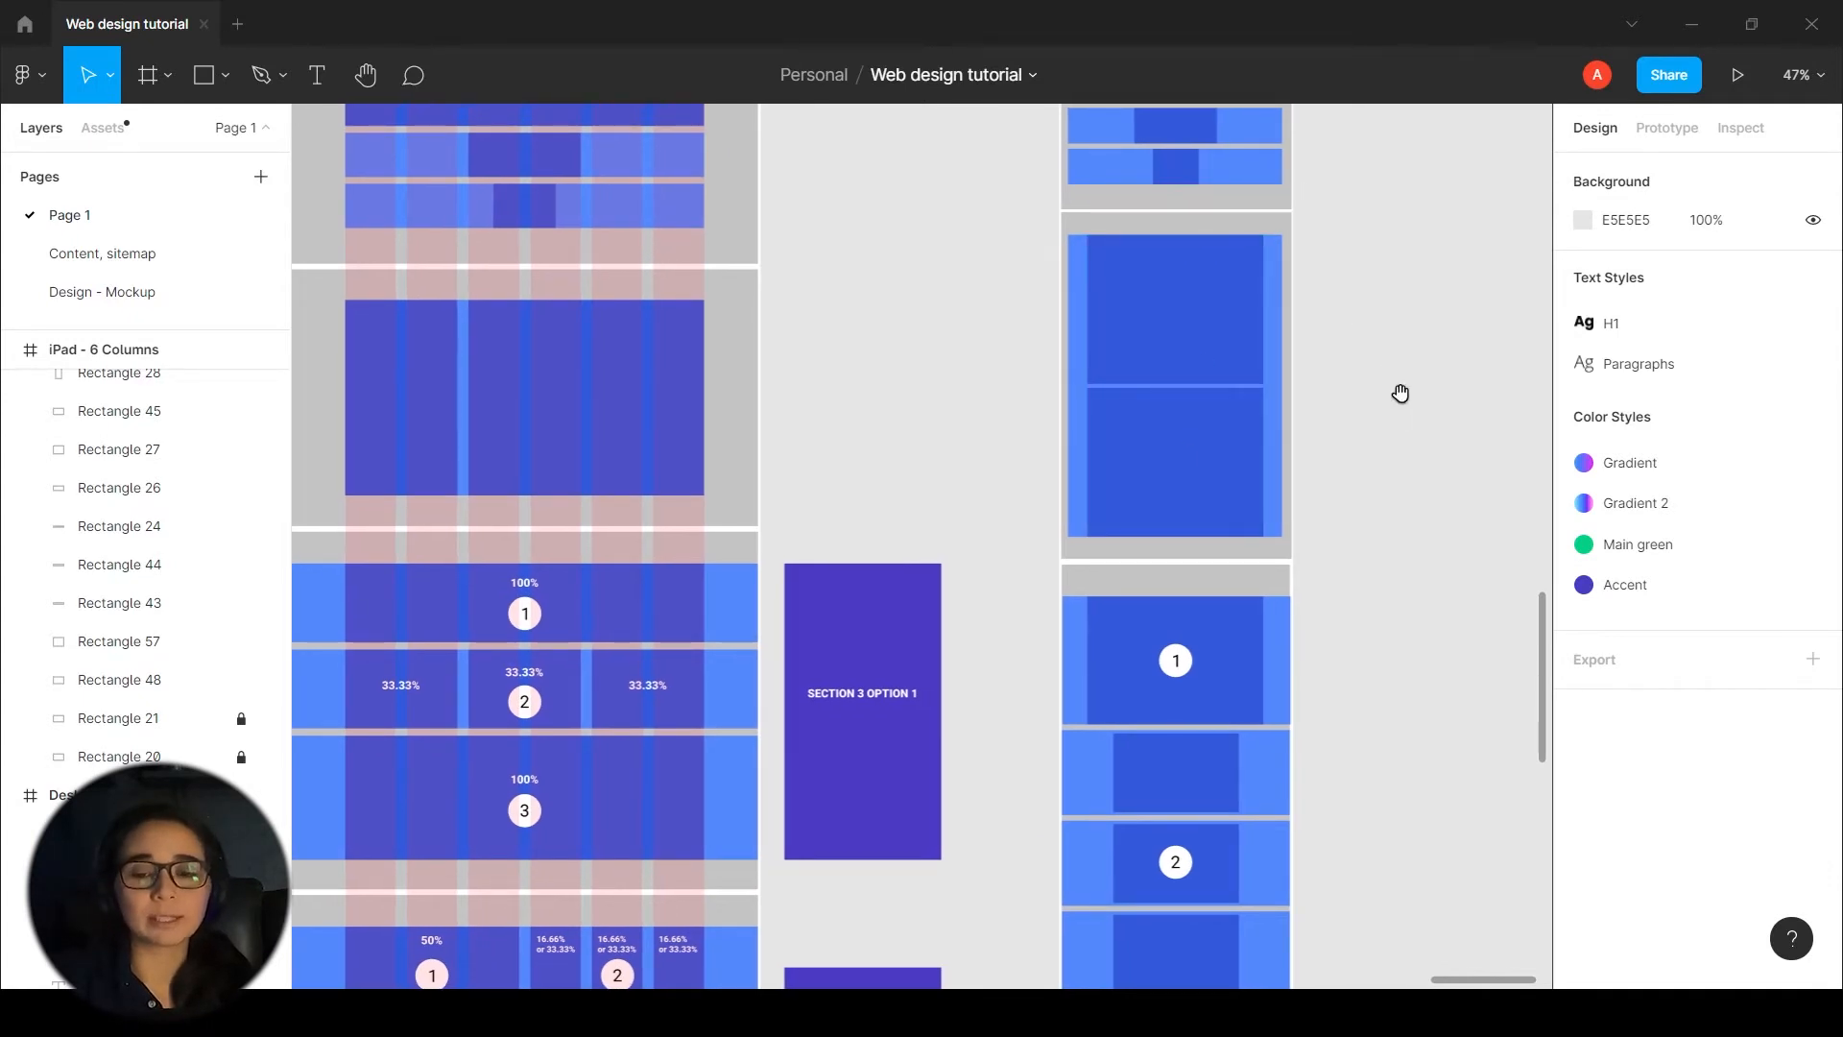
scroll(1392, 398, "right", 1)
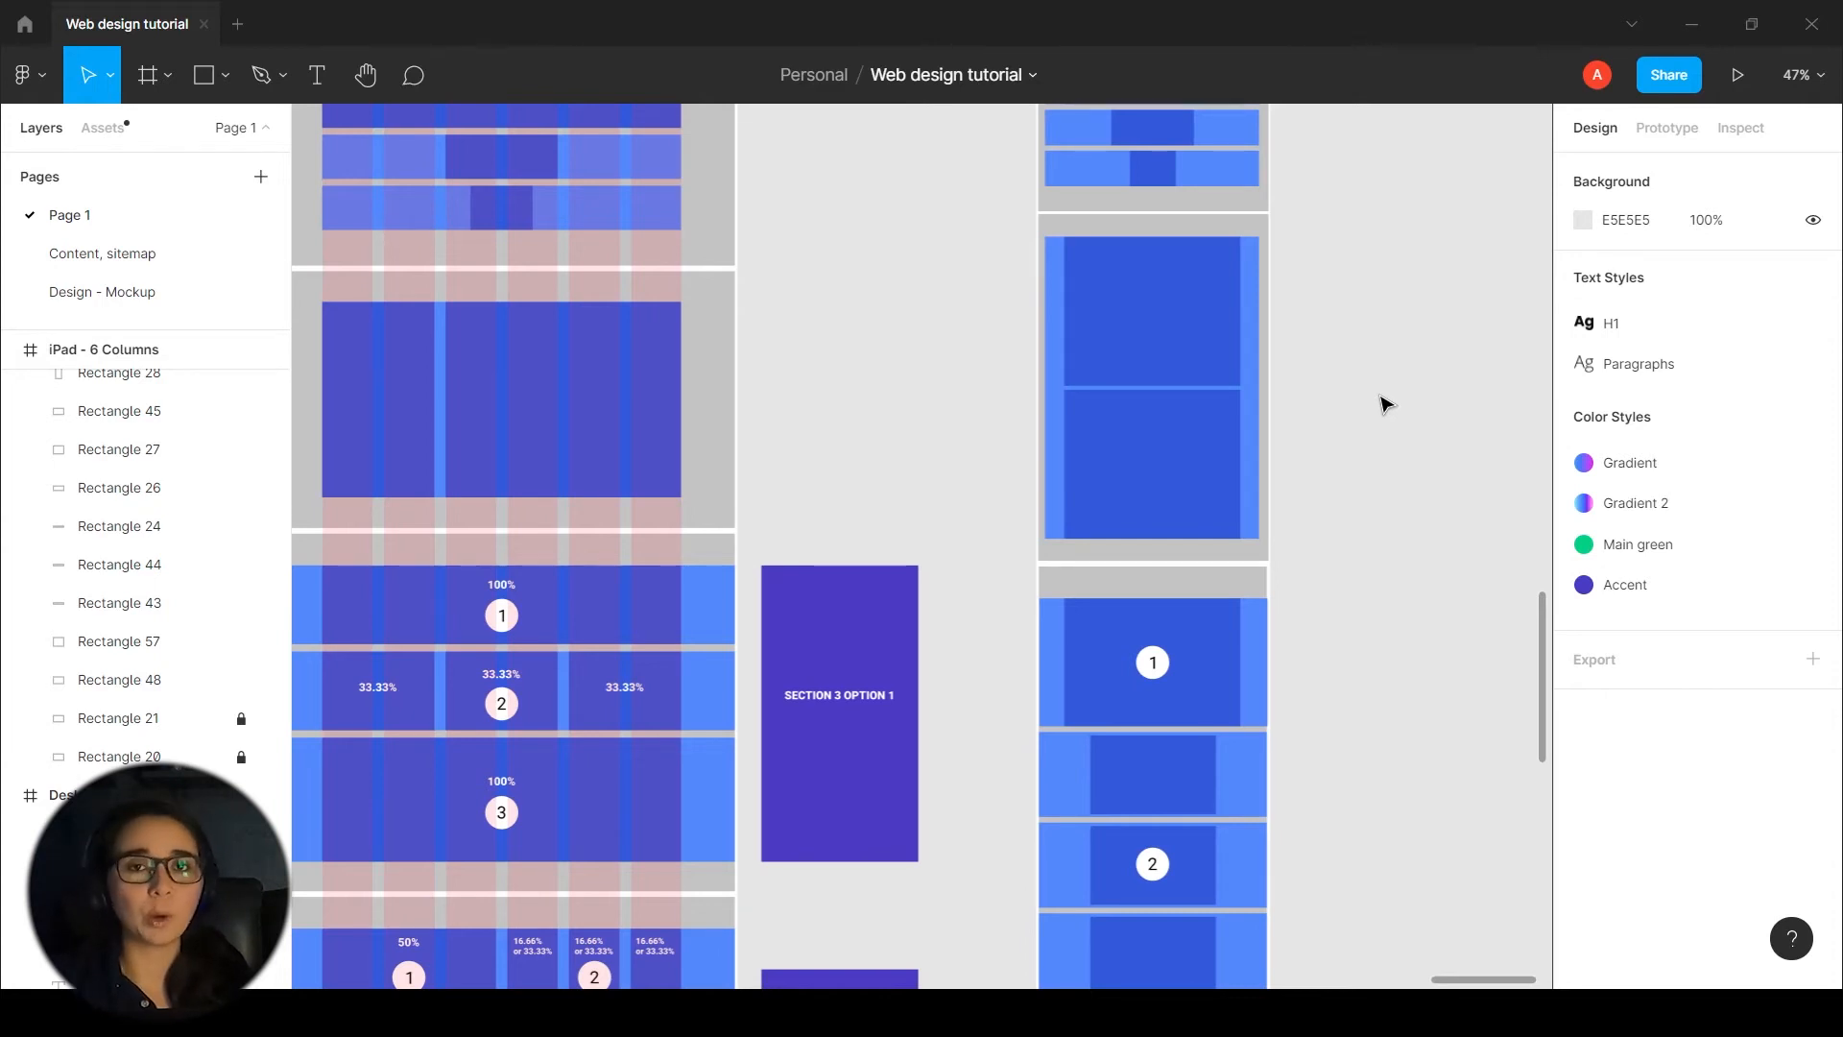
left_click_drag(1378, 399, 1284, 522)
left_click_drag(1345, 457, 1339, 477)
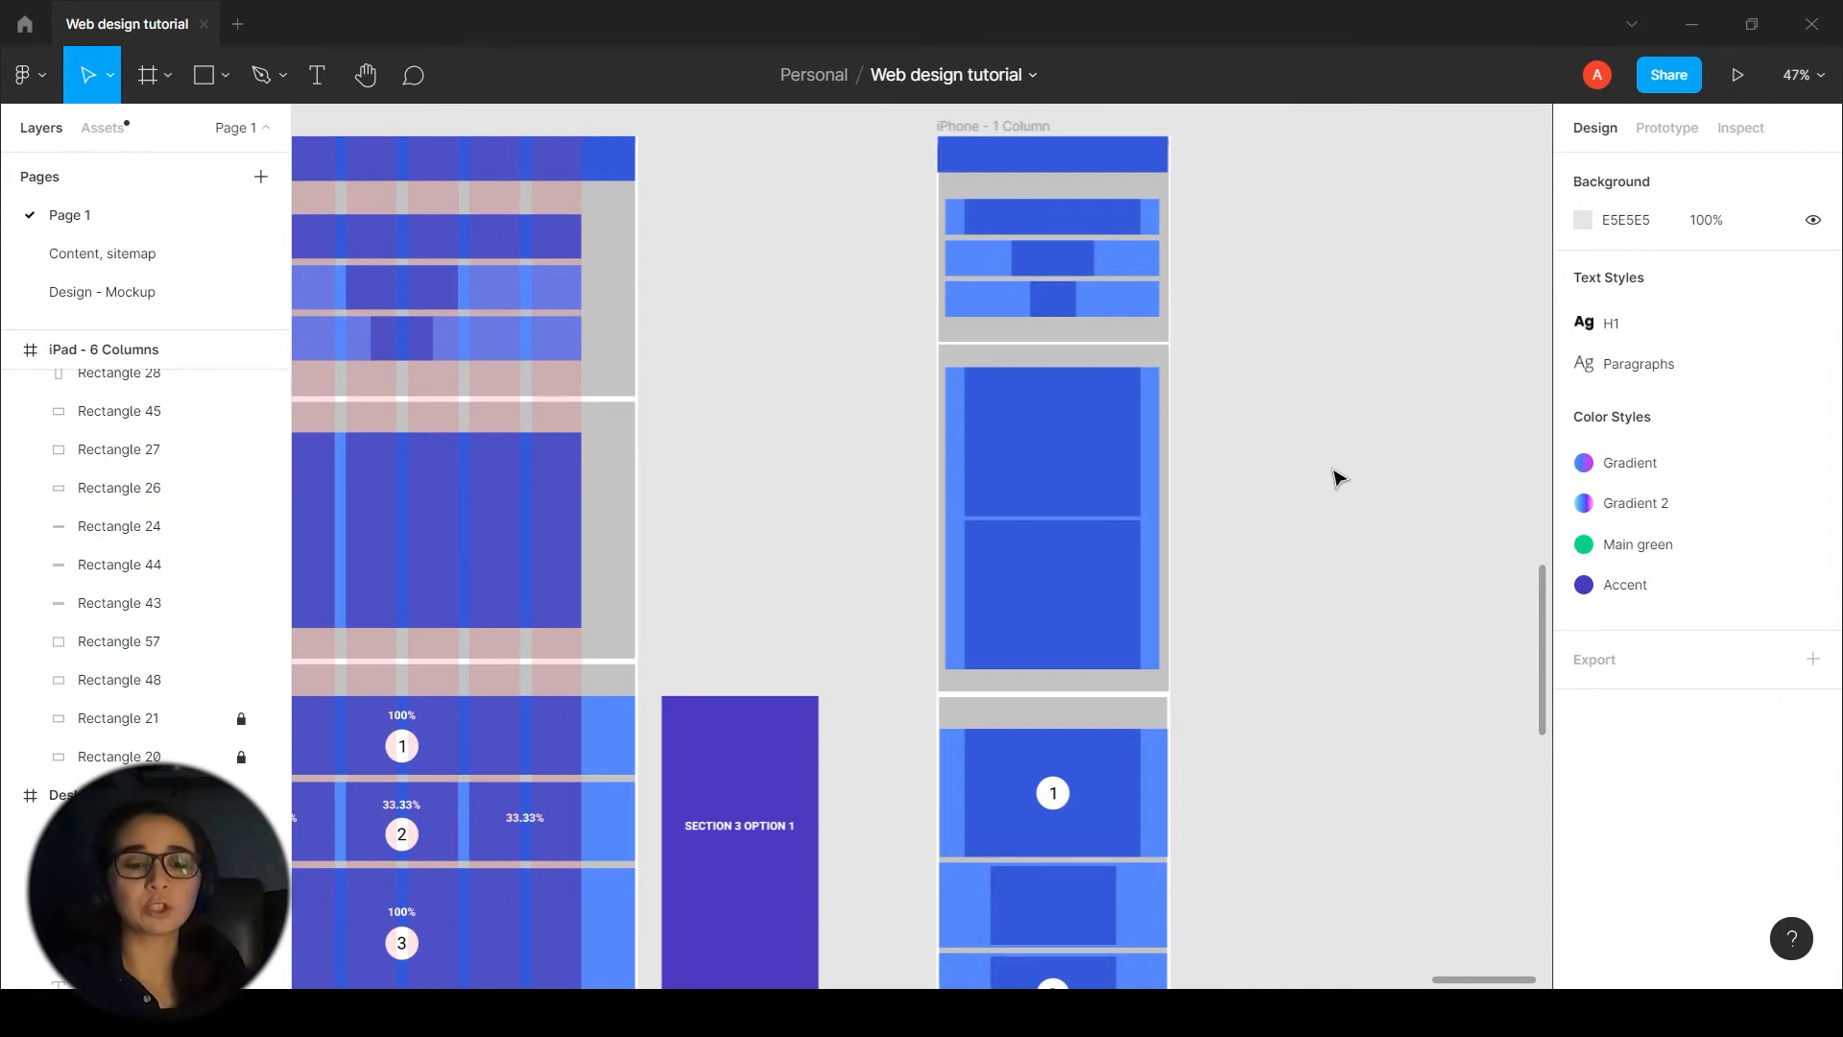
left_click_drag(1313, 729, 1299, 423)
left_click_drag(1280, 547, 1333, 406)
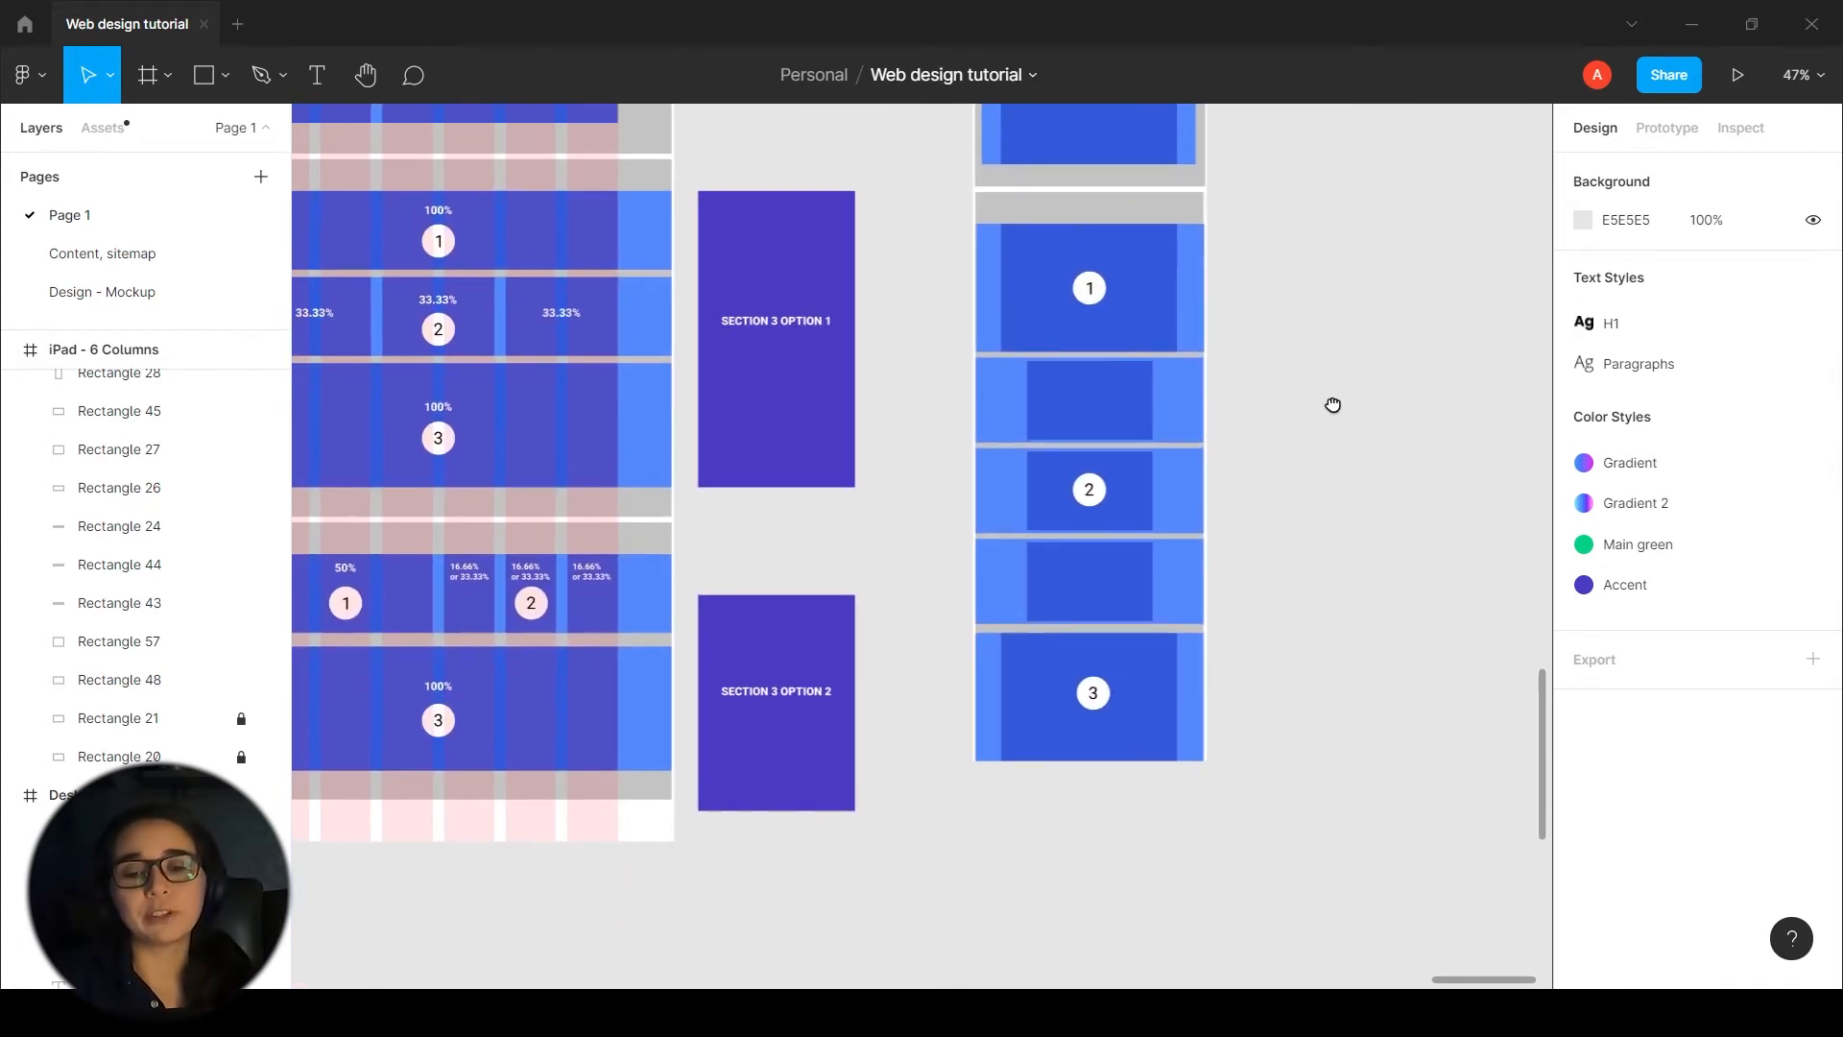
scroll(1275, 371, "up", 2, "ctrl")
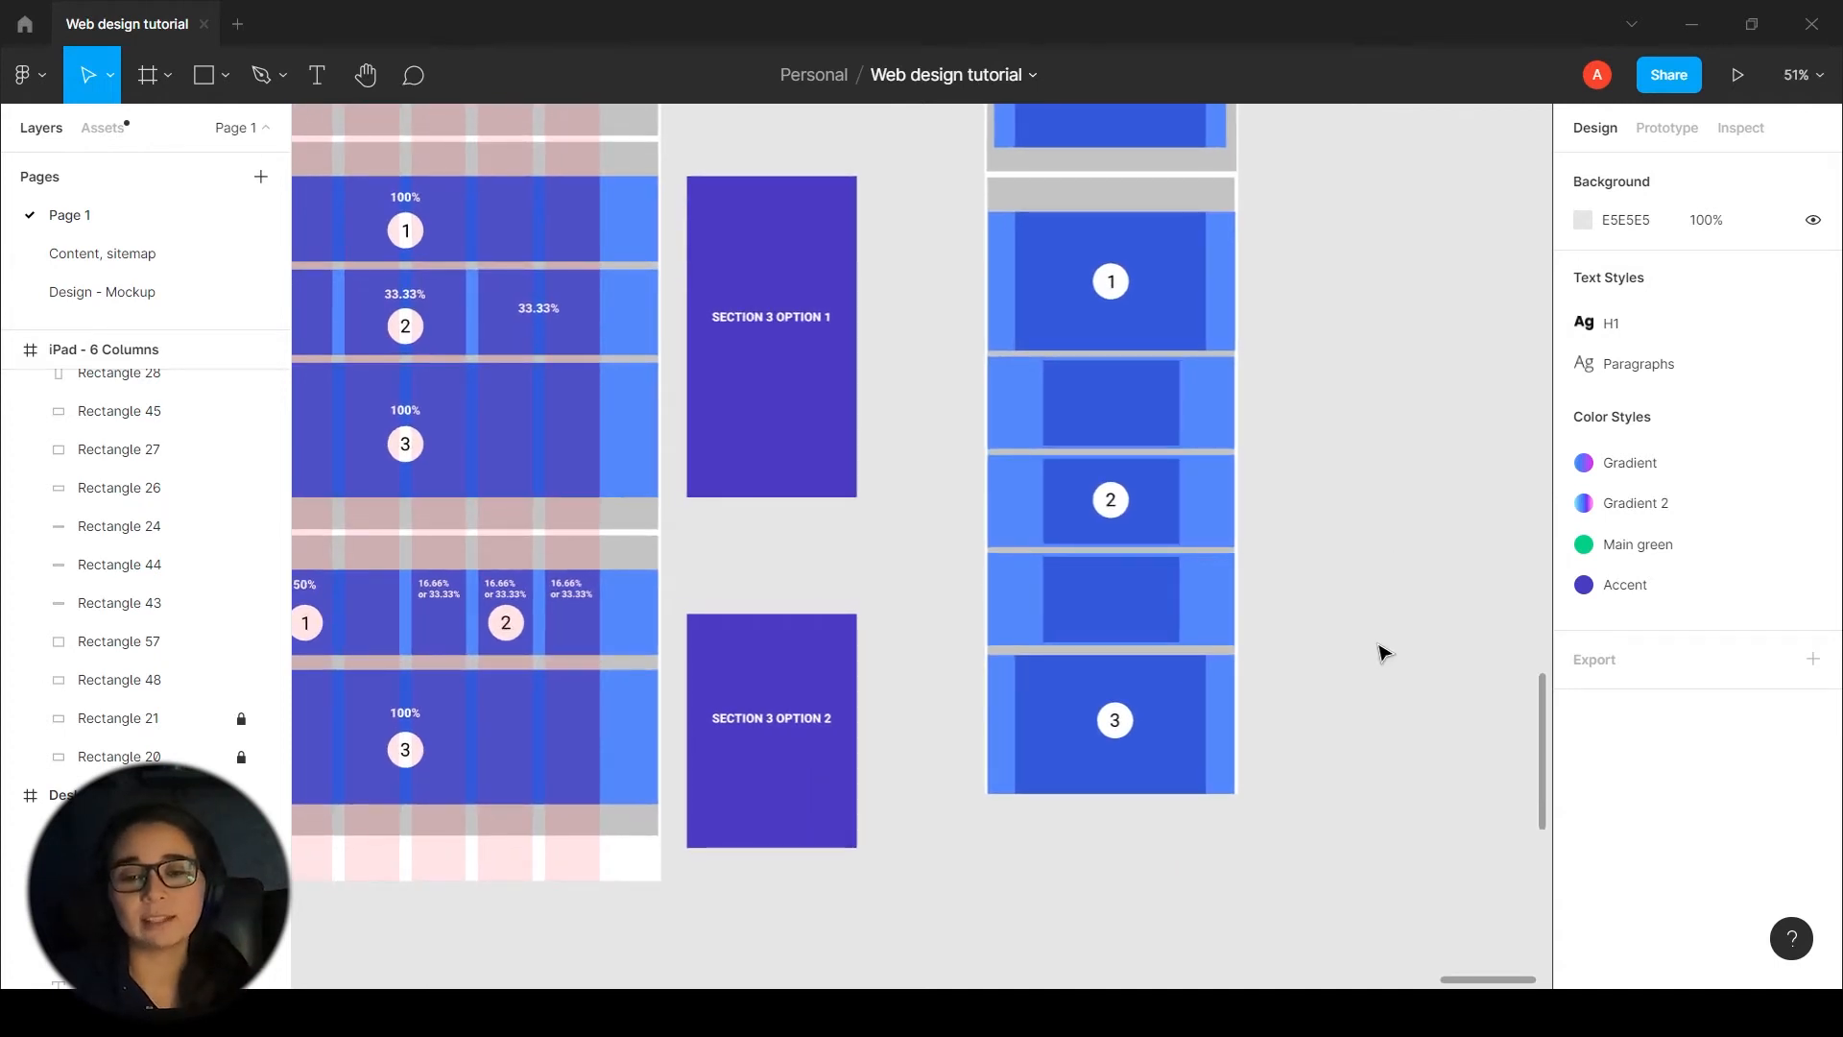
- Examine the iPhone frame's third section, checking the three narrow blocks around number 2 against the wider blocks 1 and 3
scroll(1378, 646, "right", 1)
scroll(1259, 353, "up", 5)
scroll(1309, 411, "down", 5)
left_click_drag(1373, 559, 1231, 507)
scroll(1184, 415, "up", 4)
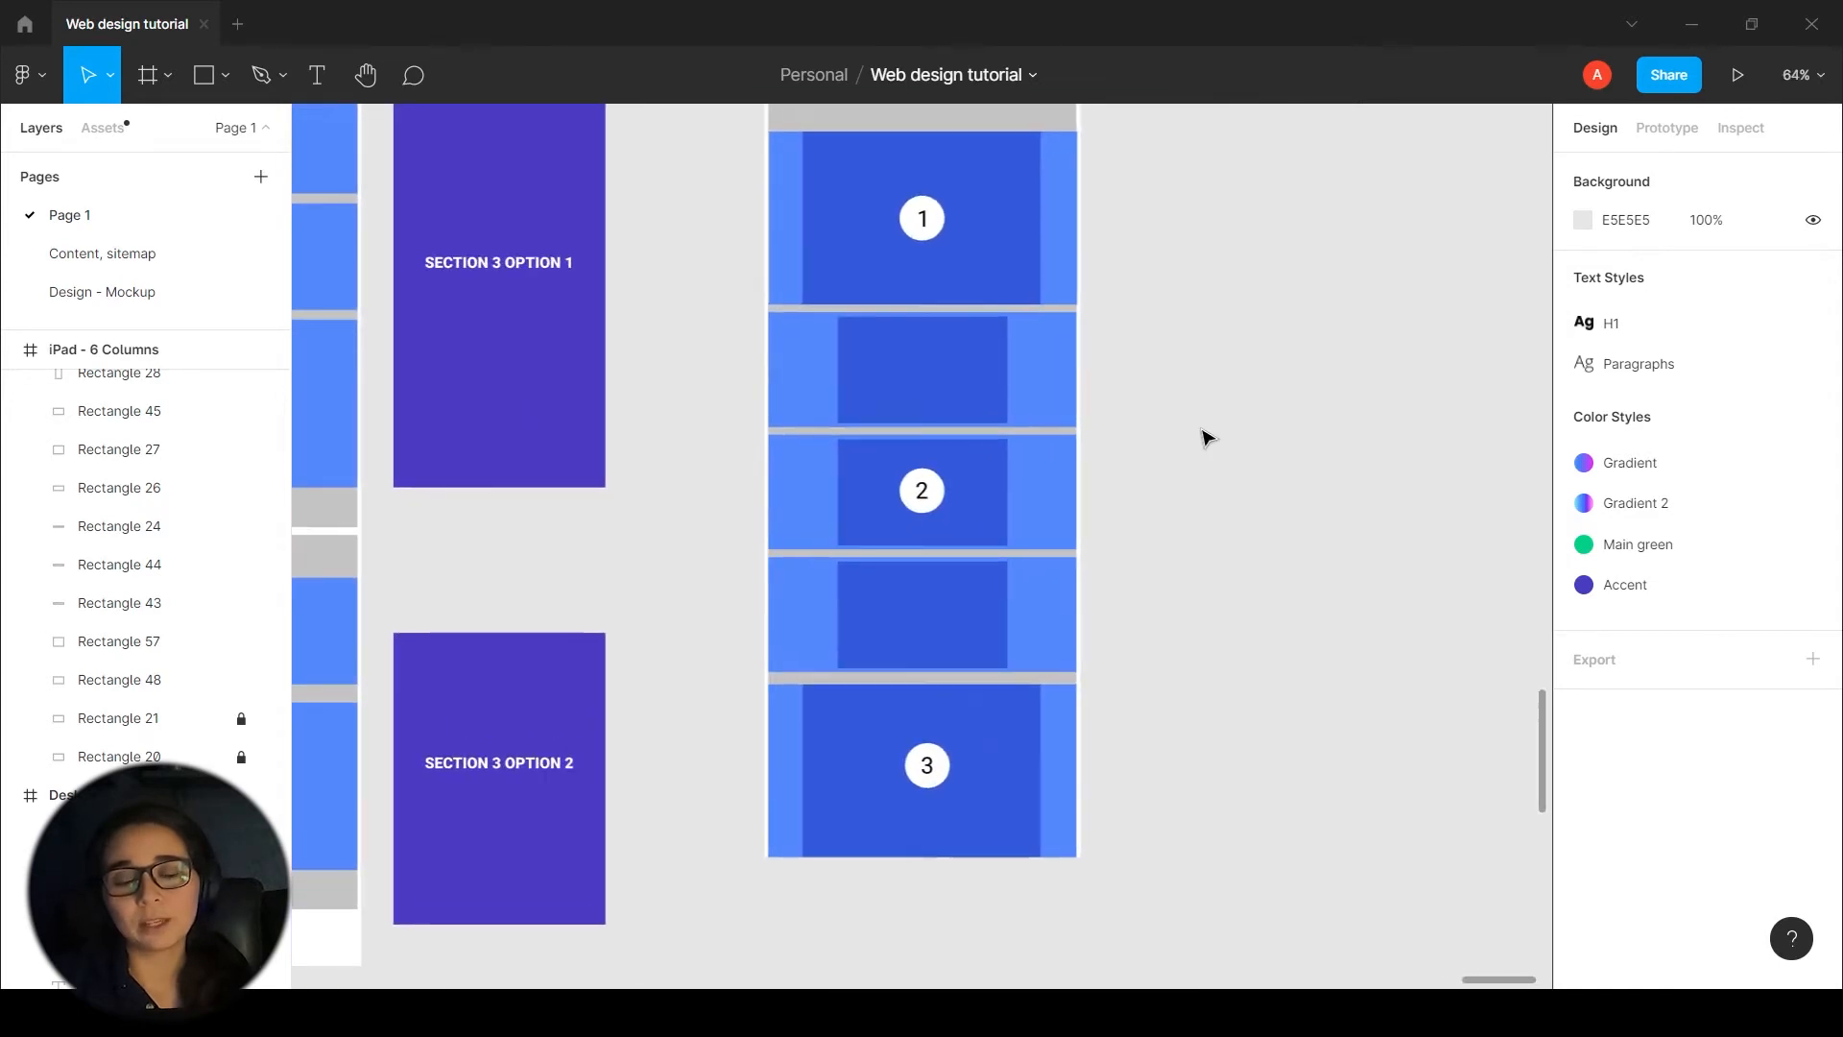
left_click(950, 411)
left_click(971, 532)
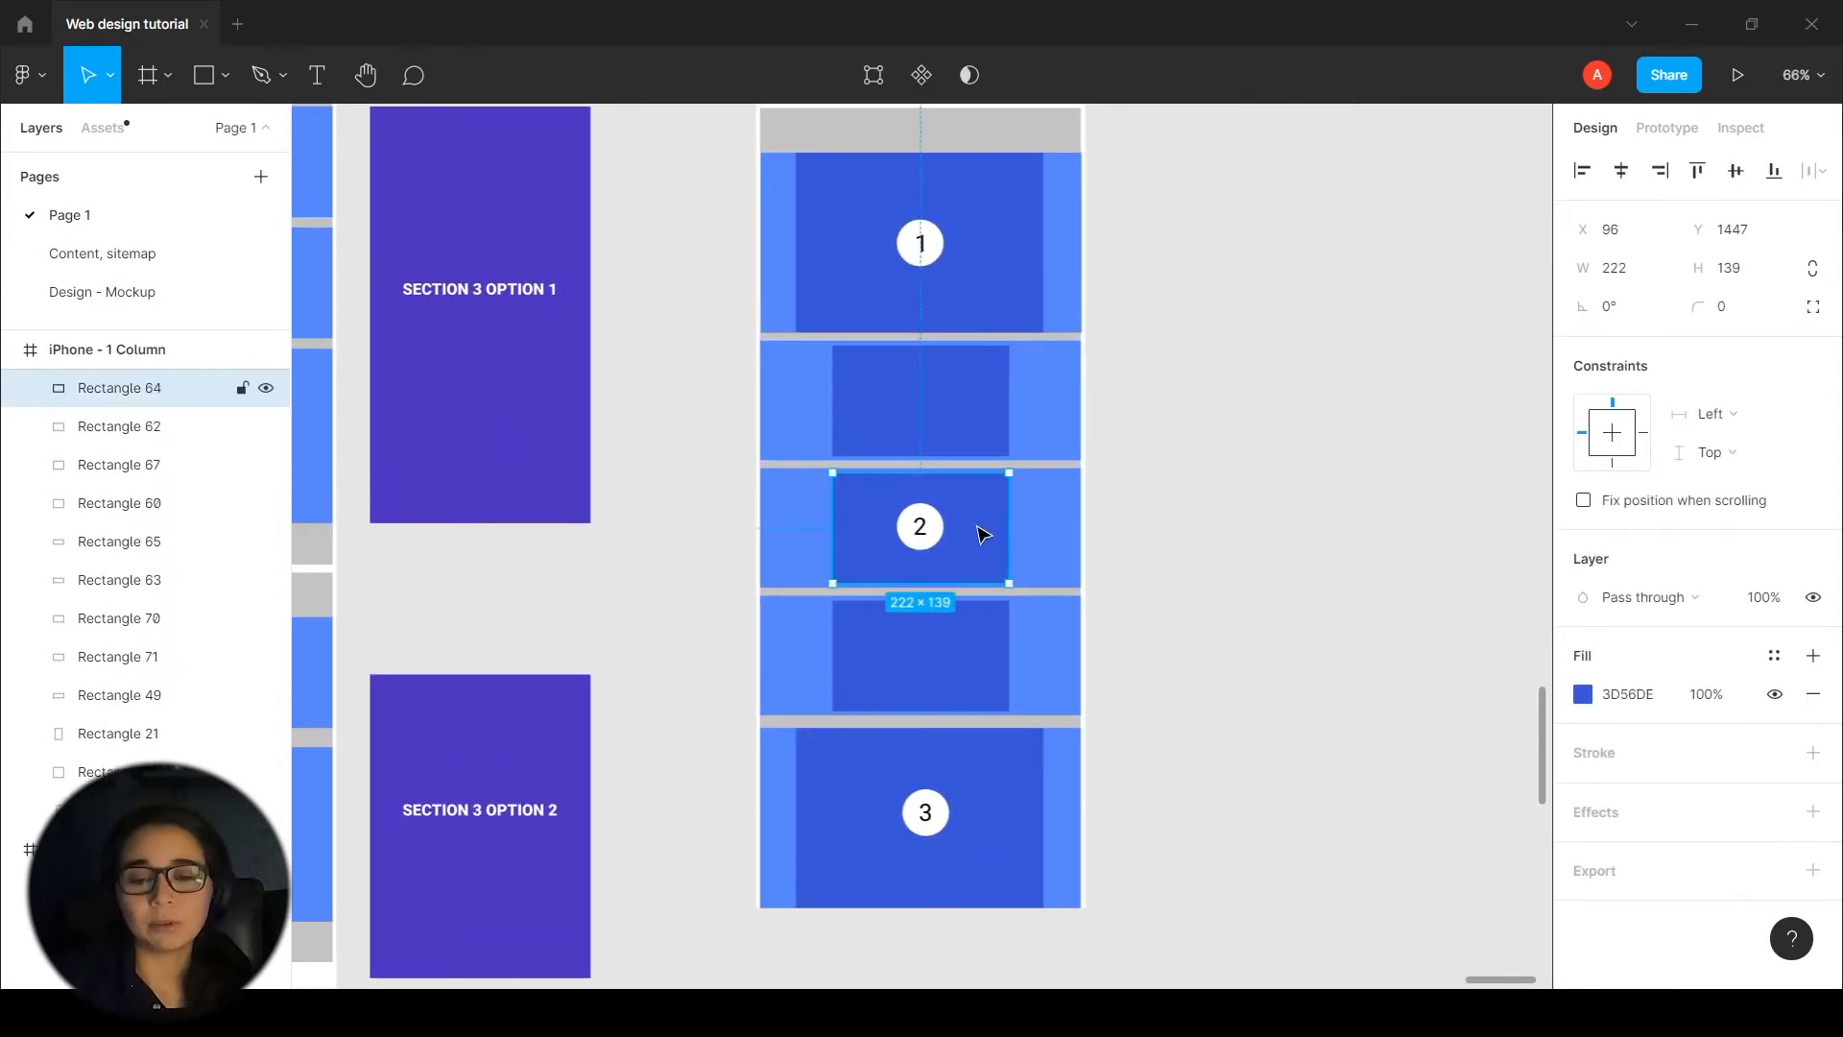
left_click(939, 687)
left_click(988, 412)
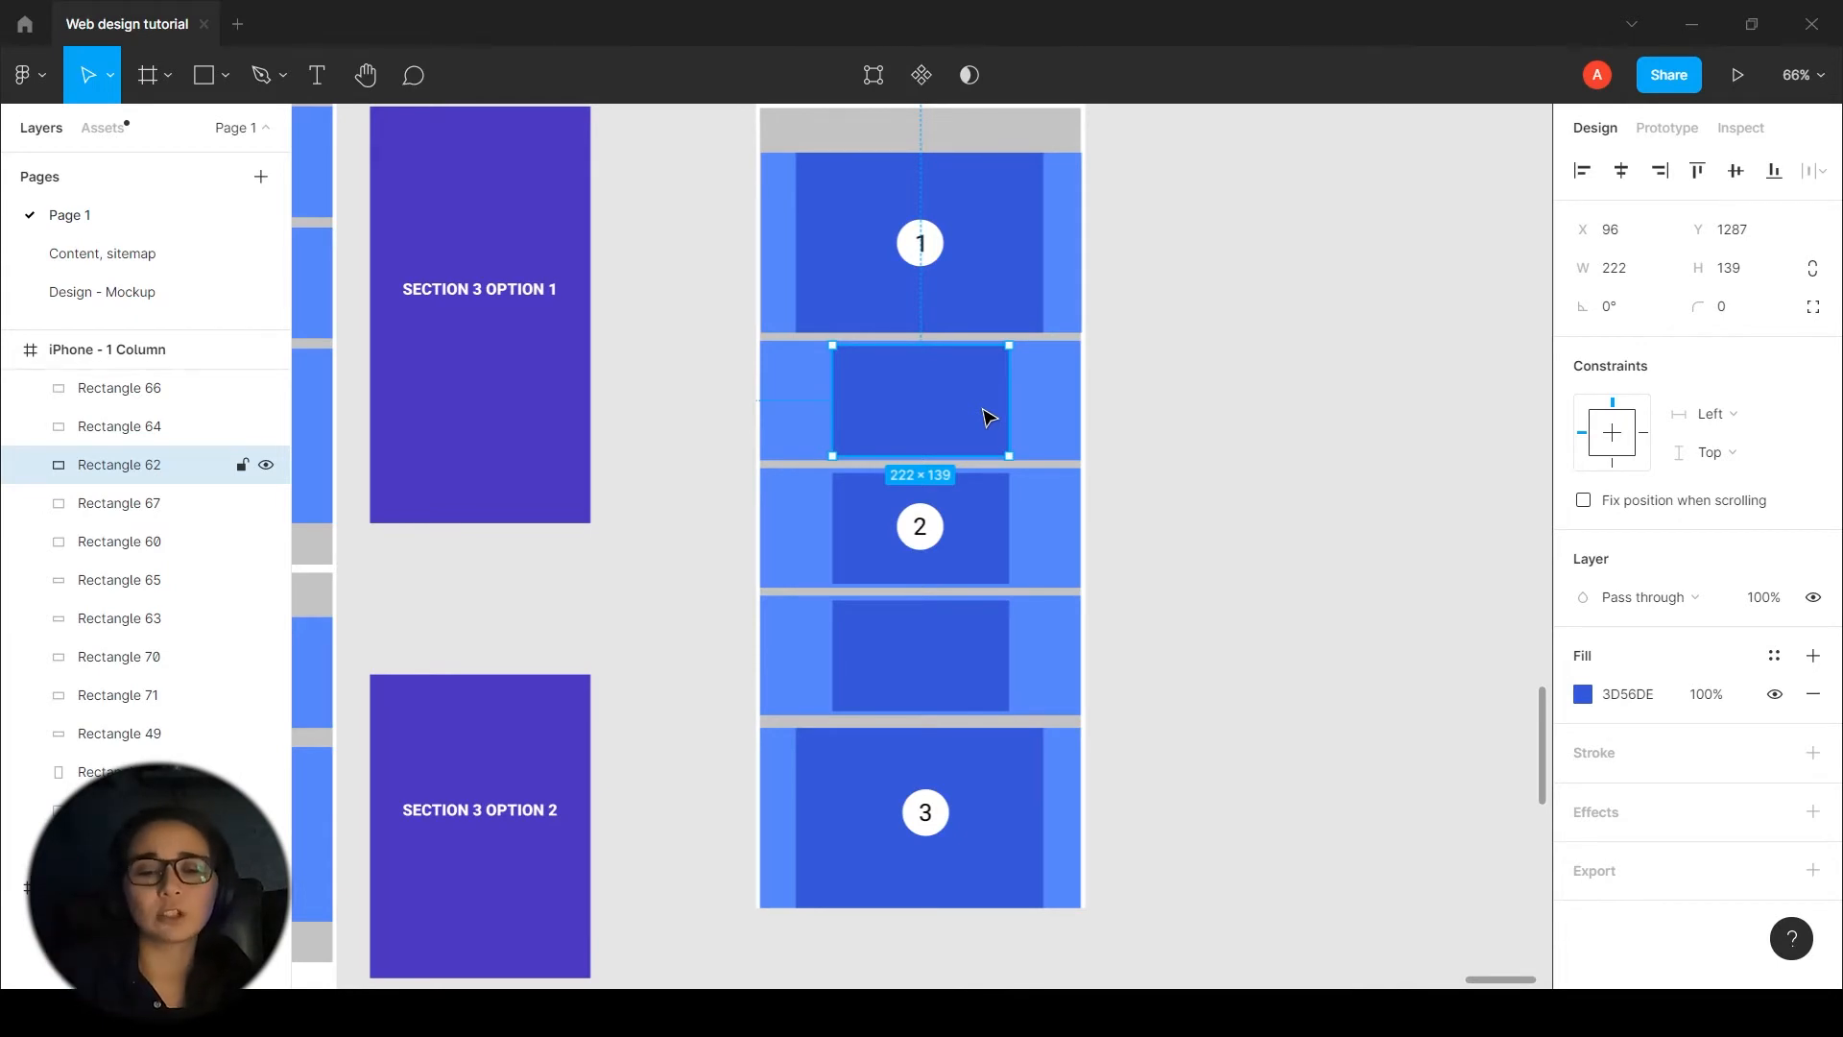
left_click(1300, 394)
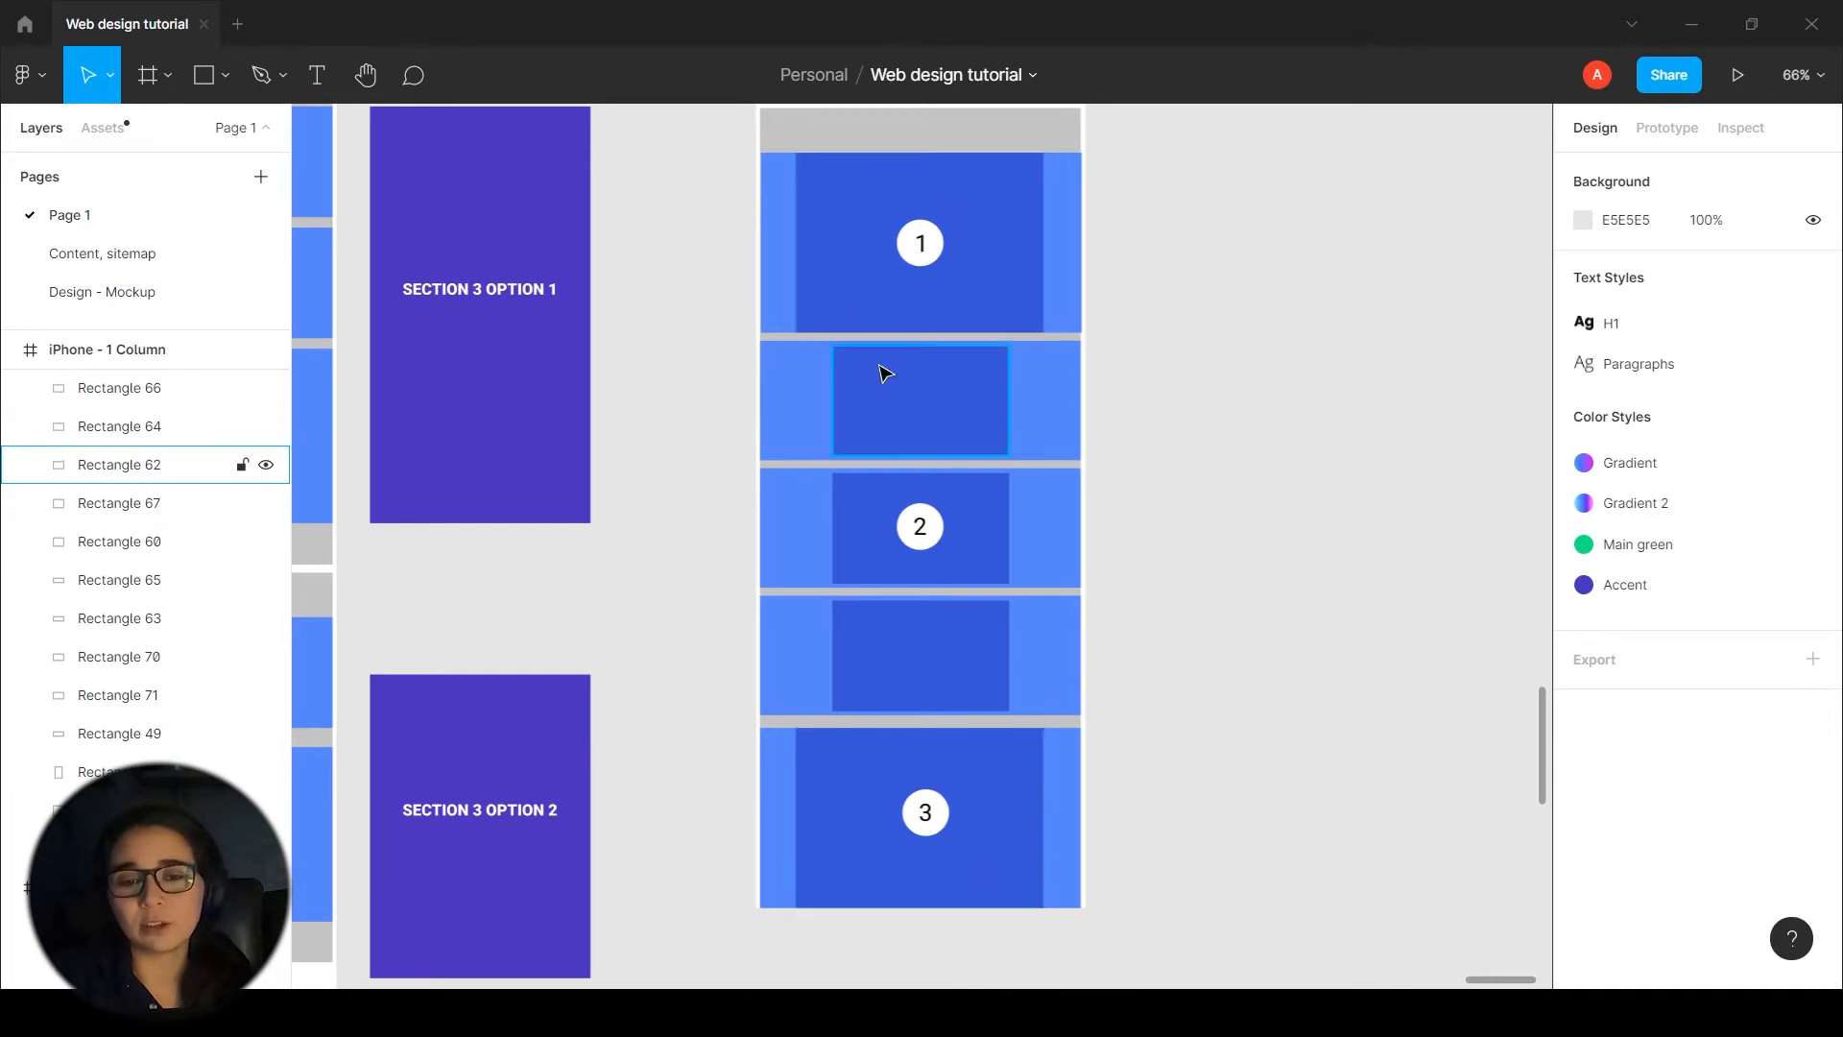
left_click(986, 773)
left_click(1358, 638)
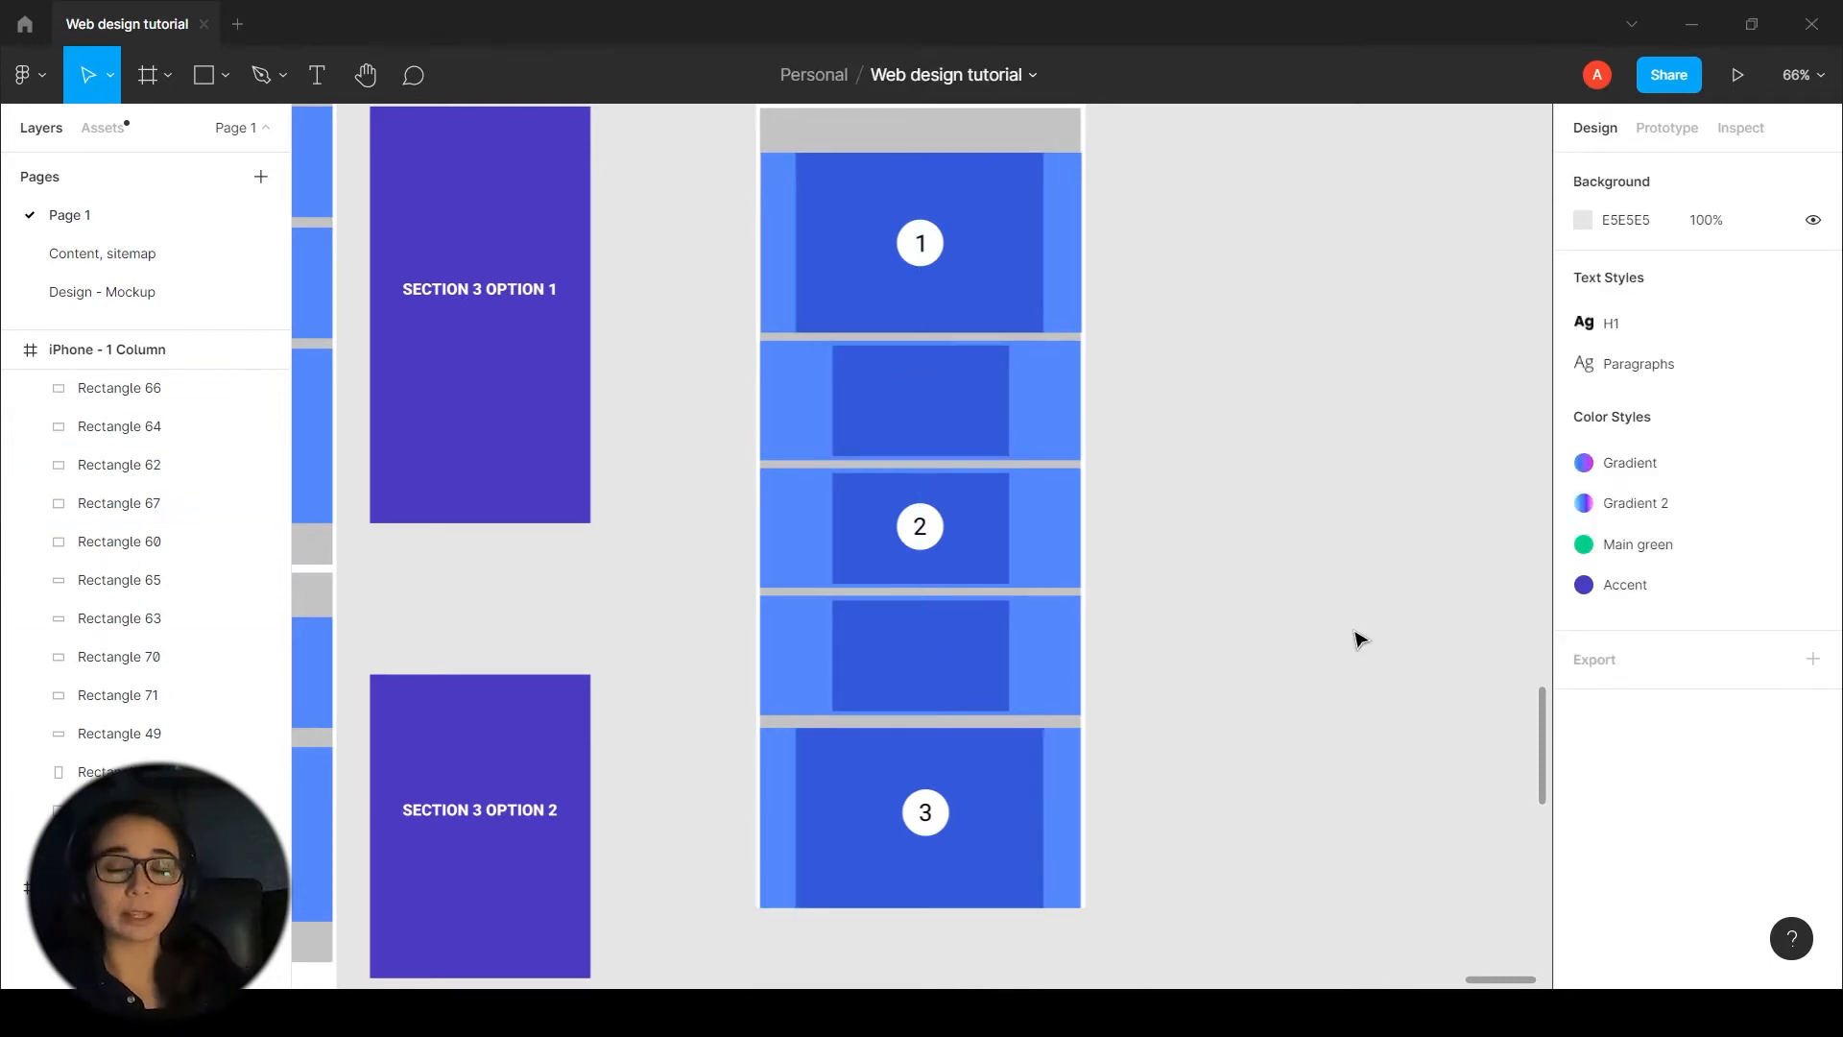
- Compare the complete Desktop 12-column, iPad 6-column and iPhone 1-column frames side by side, from header to last section
scroll(1403, 622, "down", 6)
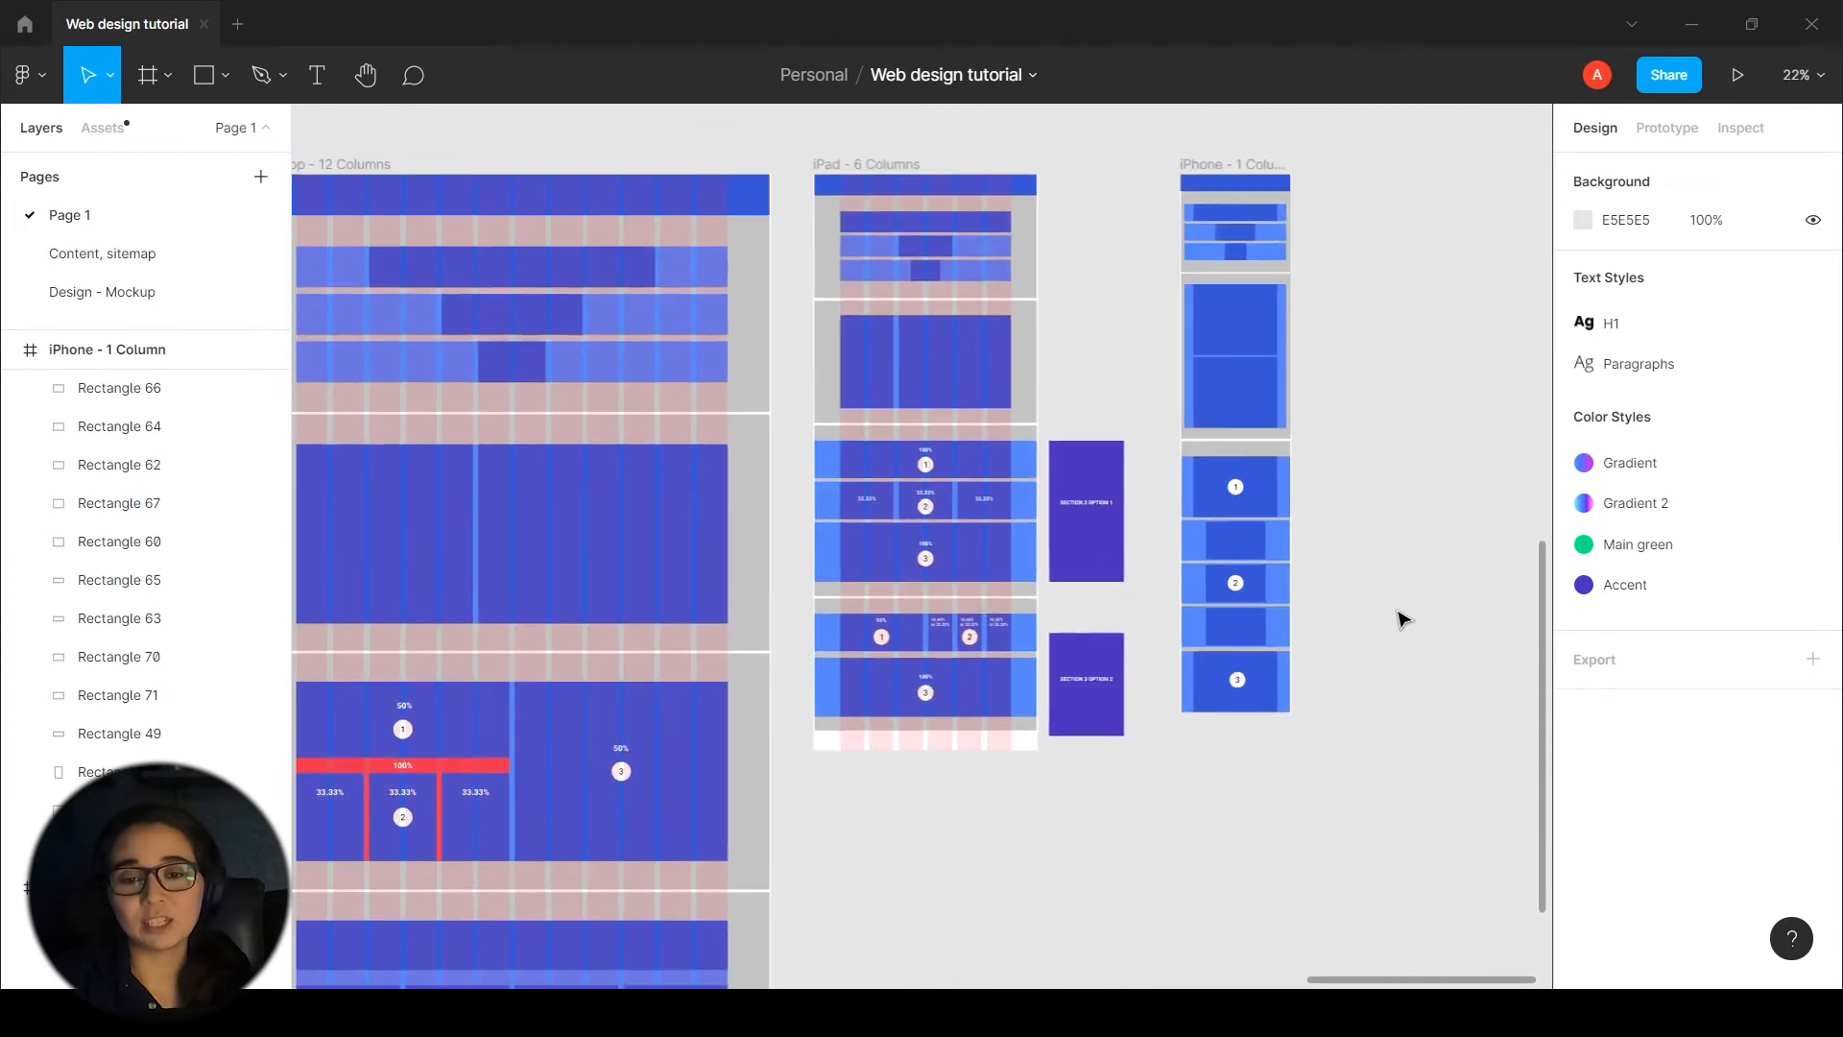
left_click_drag(1403, 622, 1370, 586)
left_click(1235, 202)
left_click(1402, 640)
left_click_drag(1323, 739, 1307, 669)
scroll(1313, 534, "down", 1)
scroll(1232, 685, "up", 1)
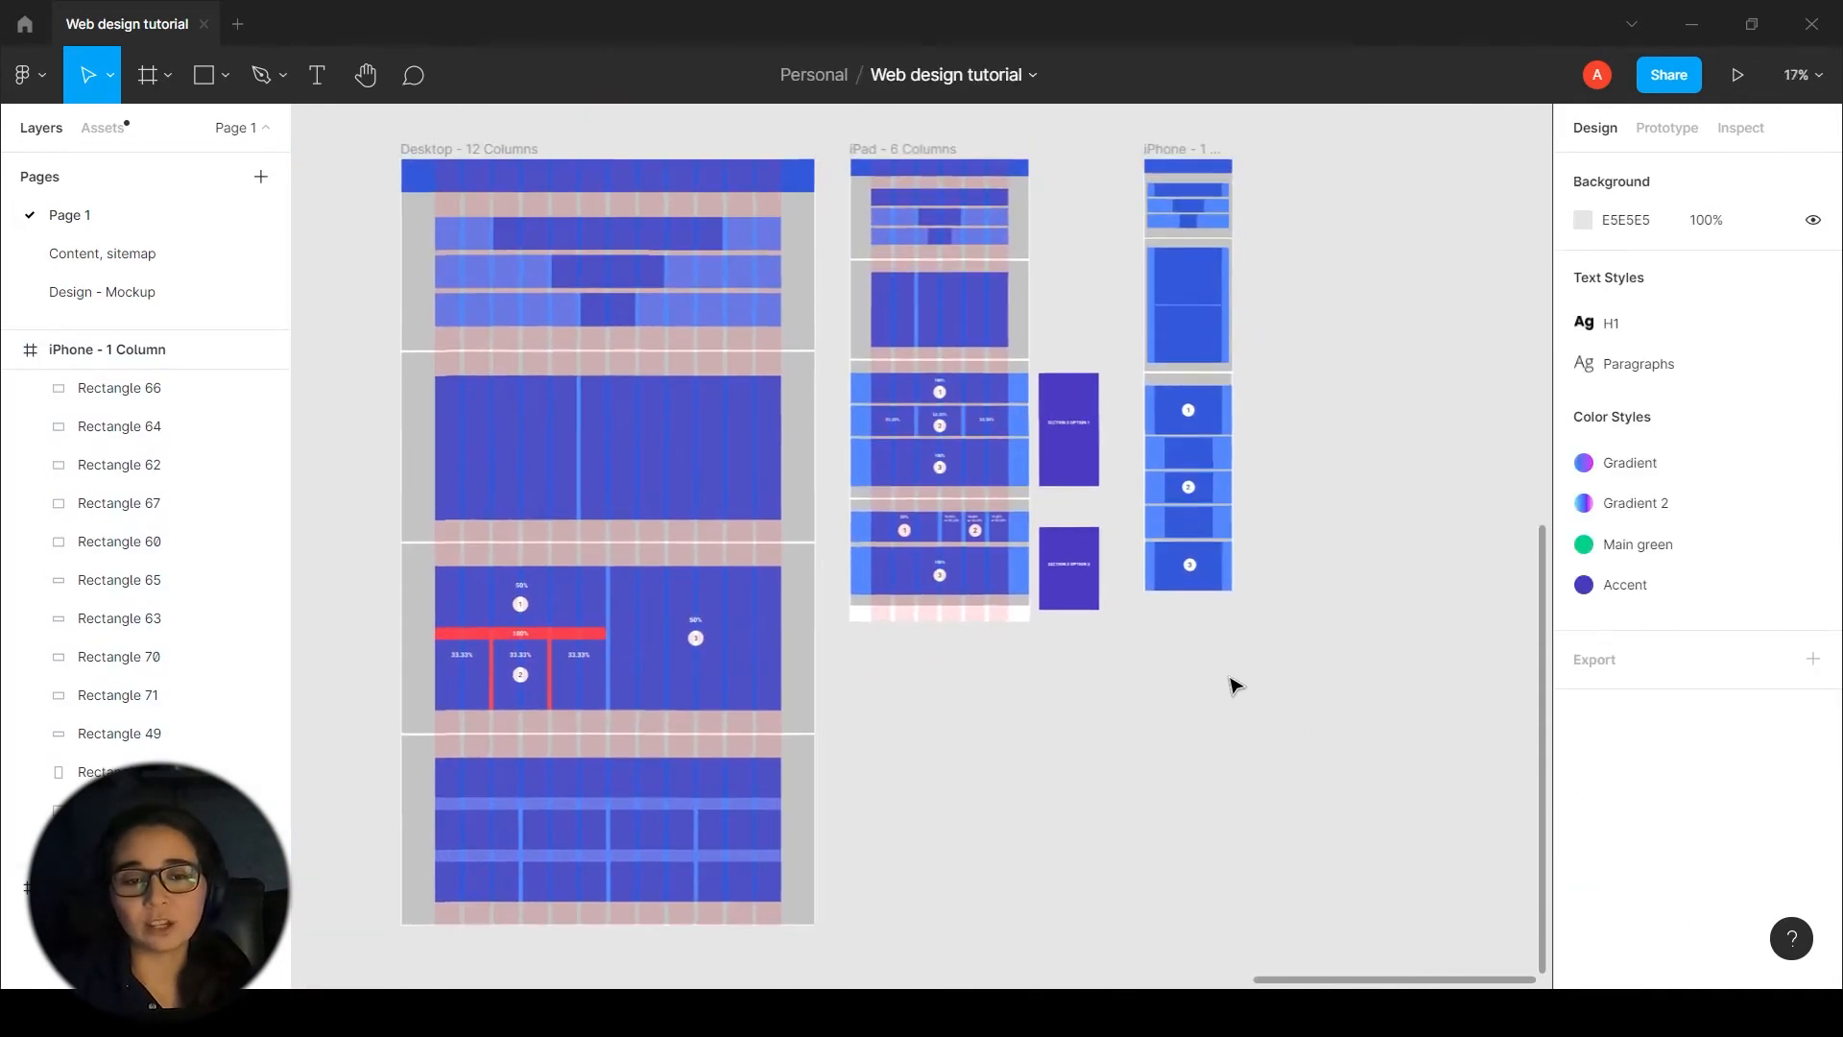
left_click_drag(985, 764, 1011, 764)
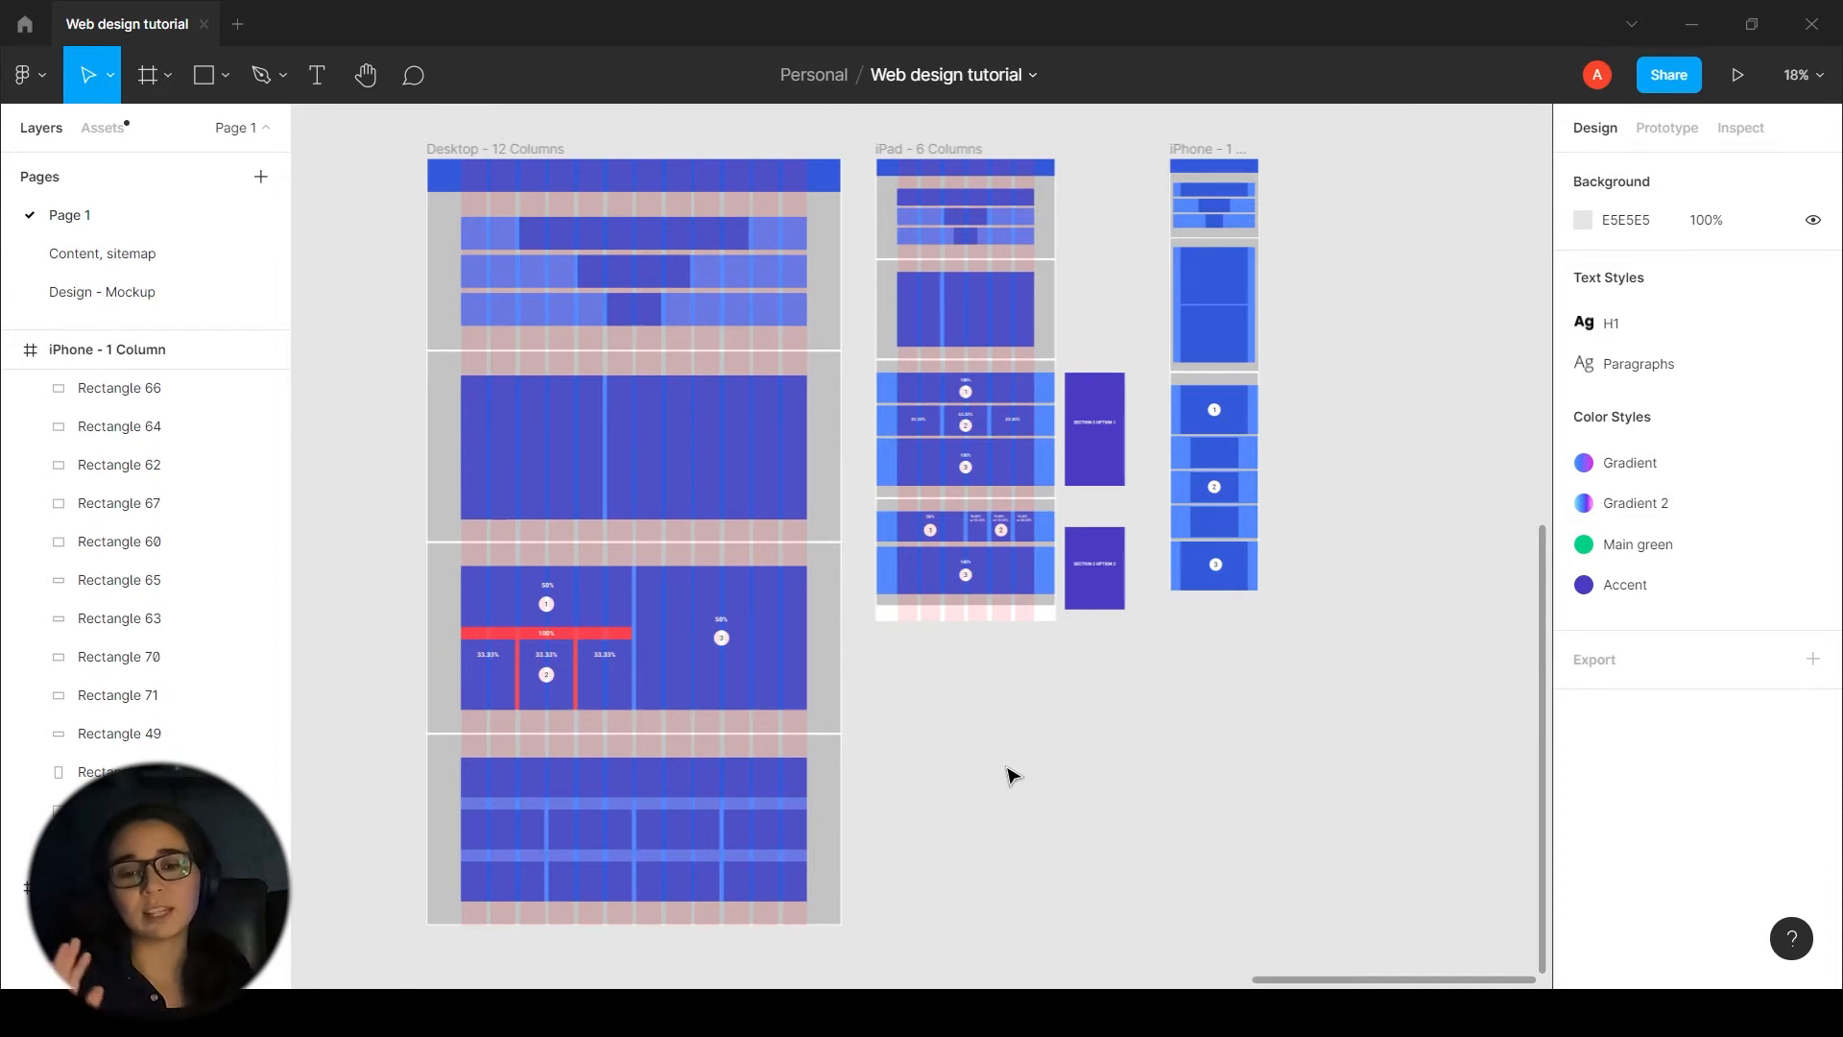
scroll(1013, 774, "down", 3)
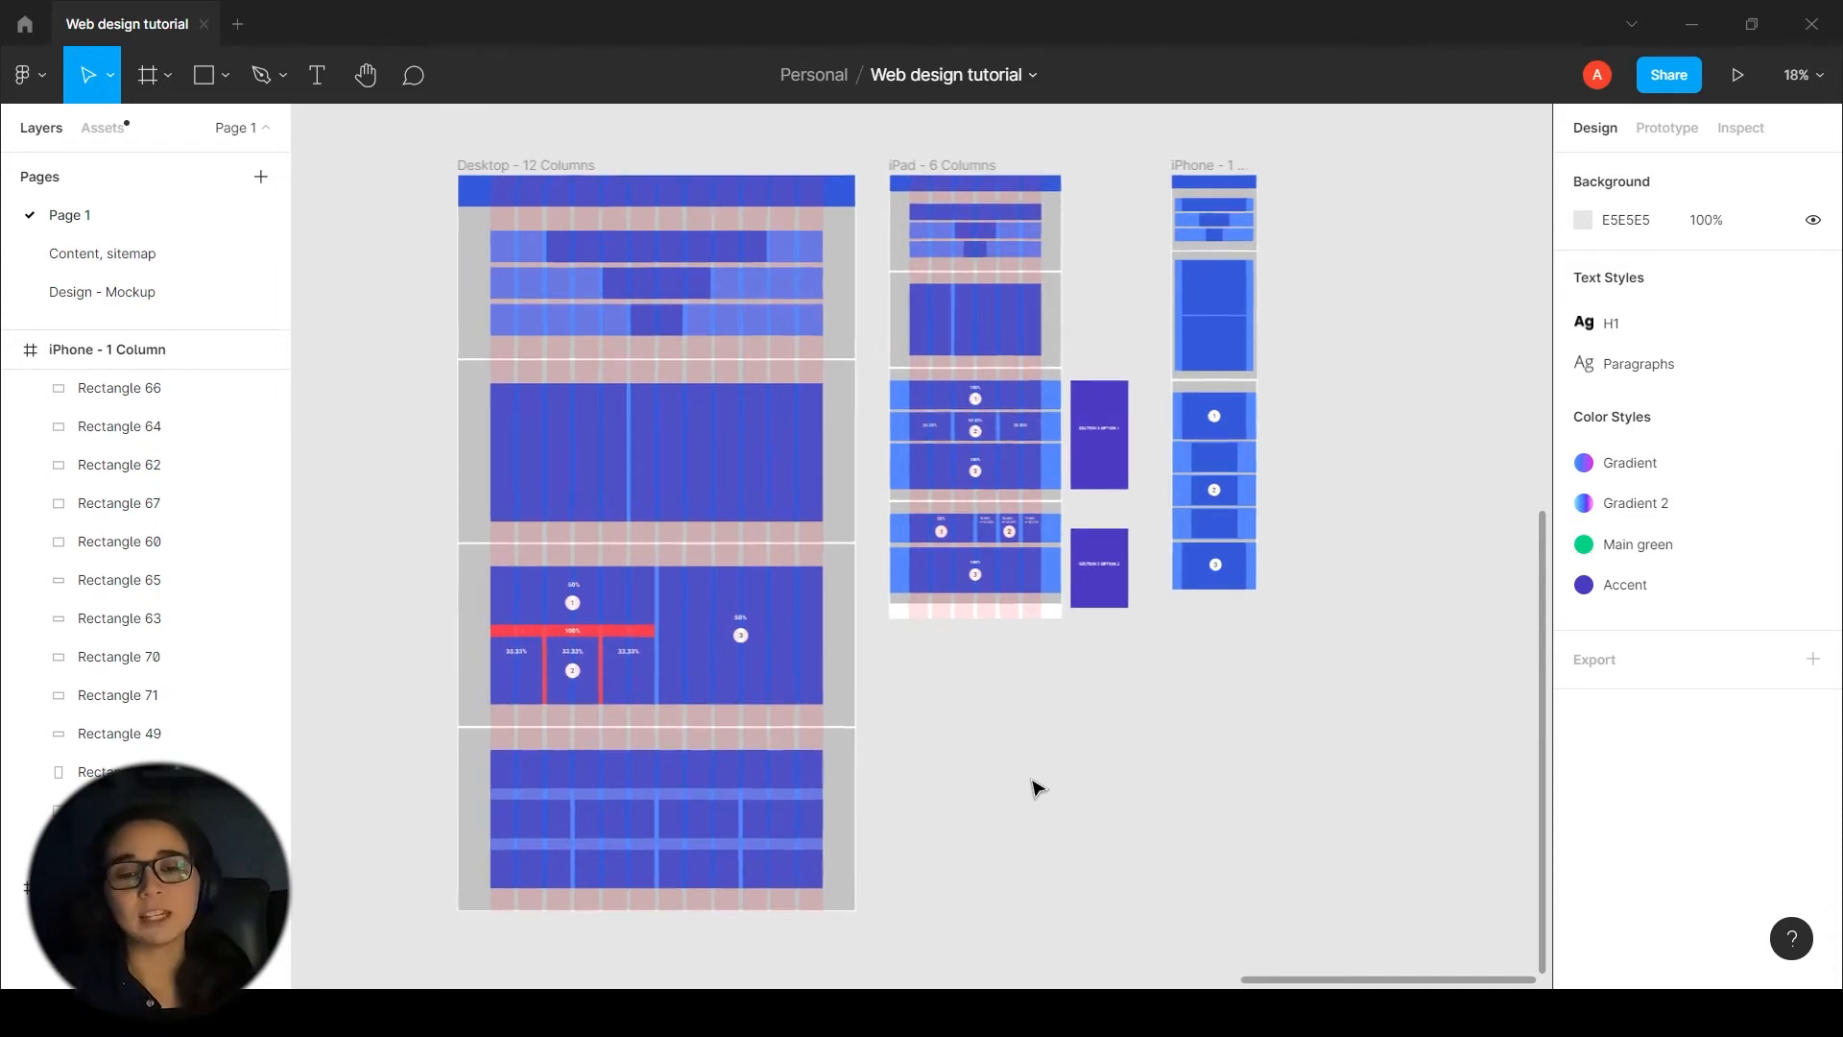
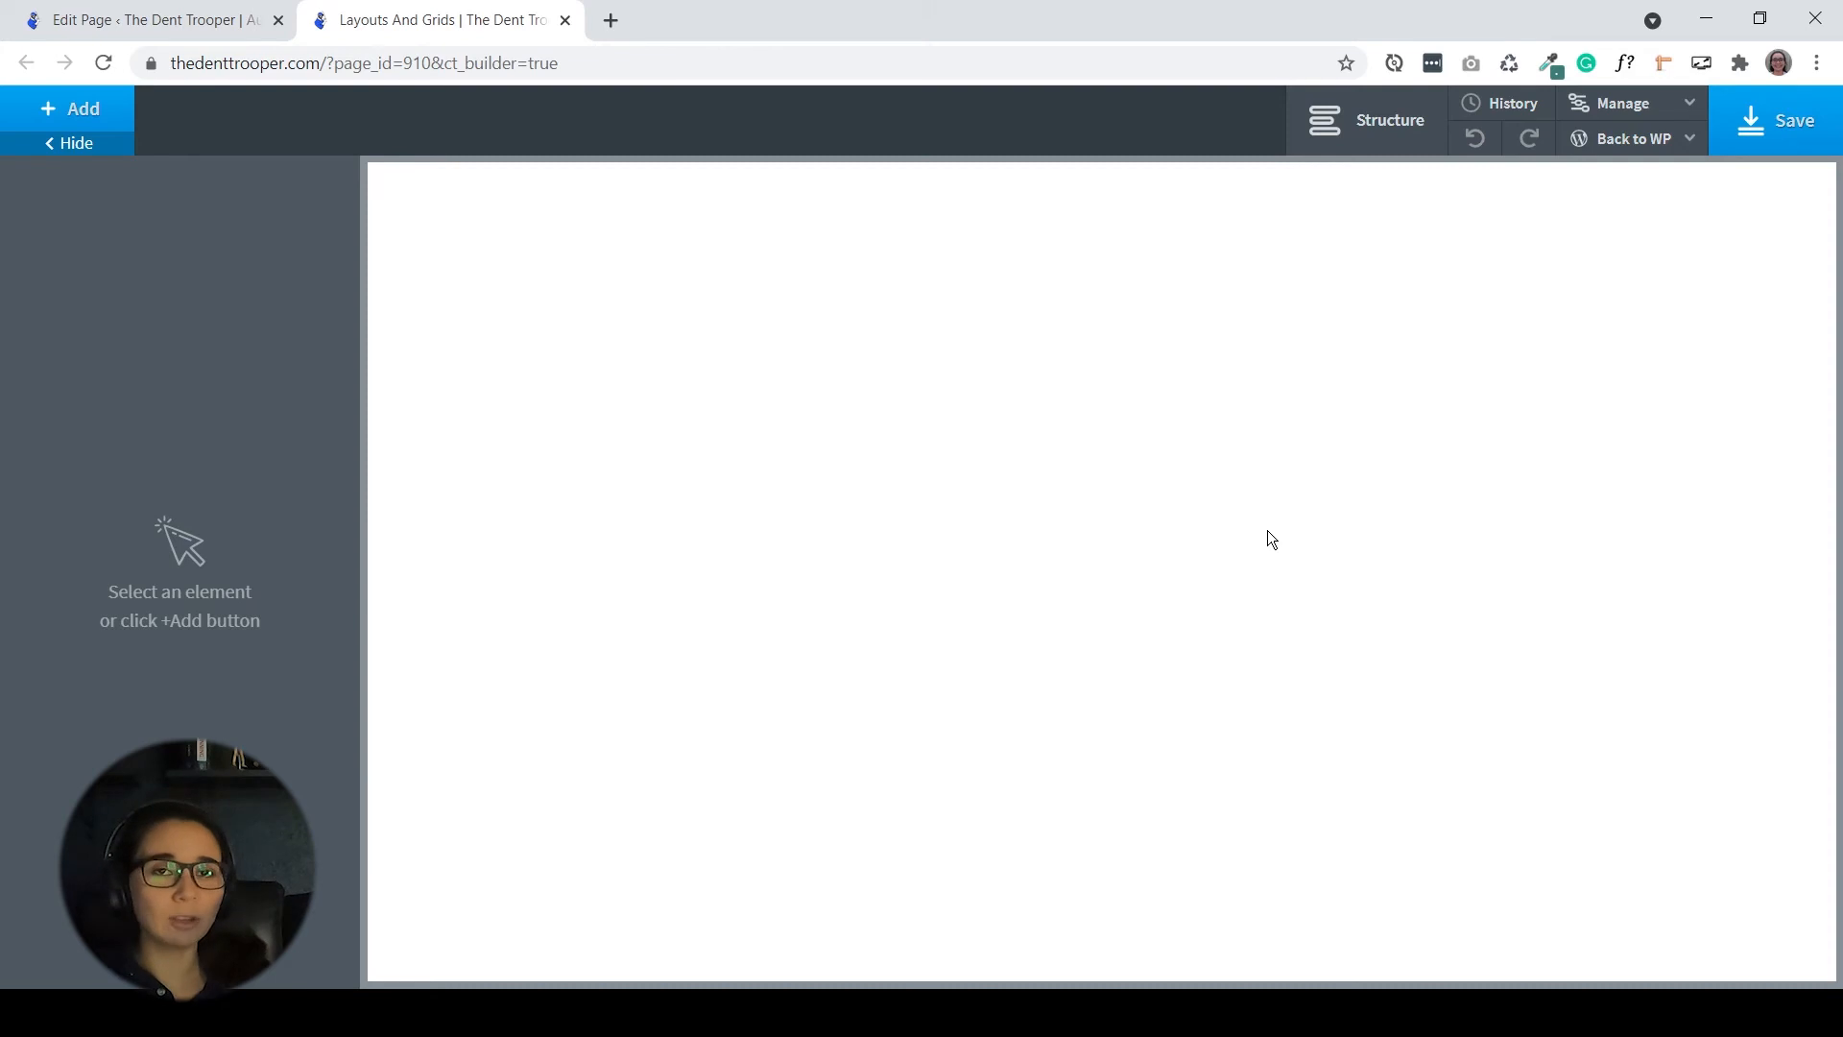
- In the browser's page builder, show the page structure, add a Section to the empty Layouts And Grids page and check its settings
left_click(105, 114)
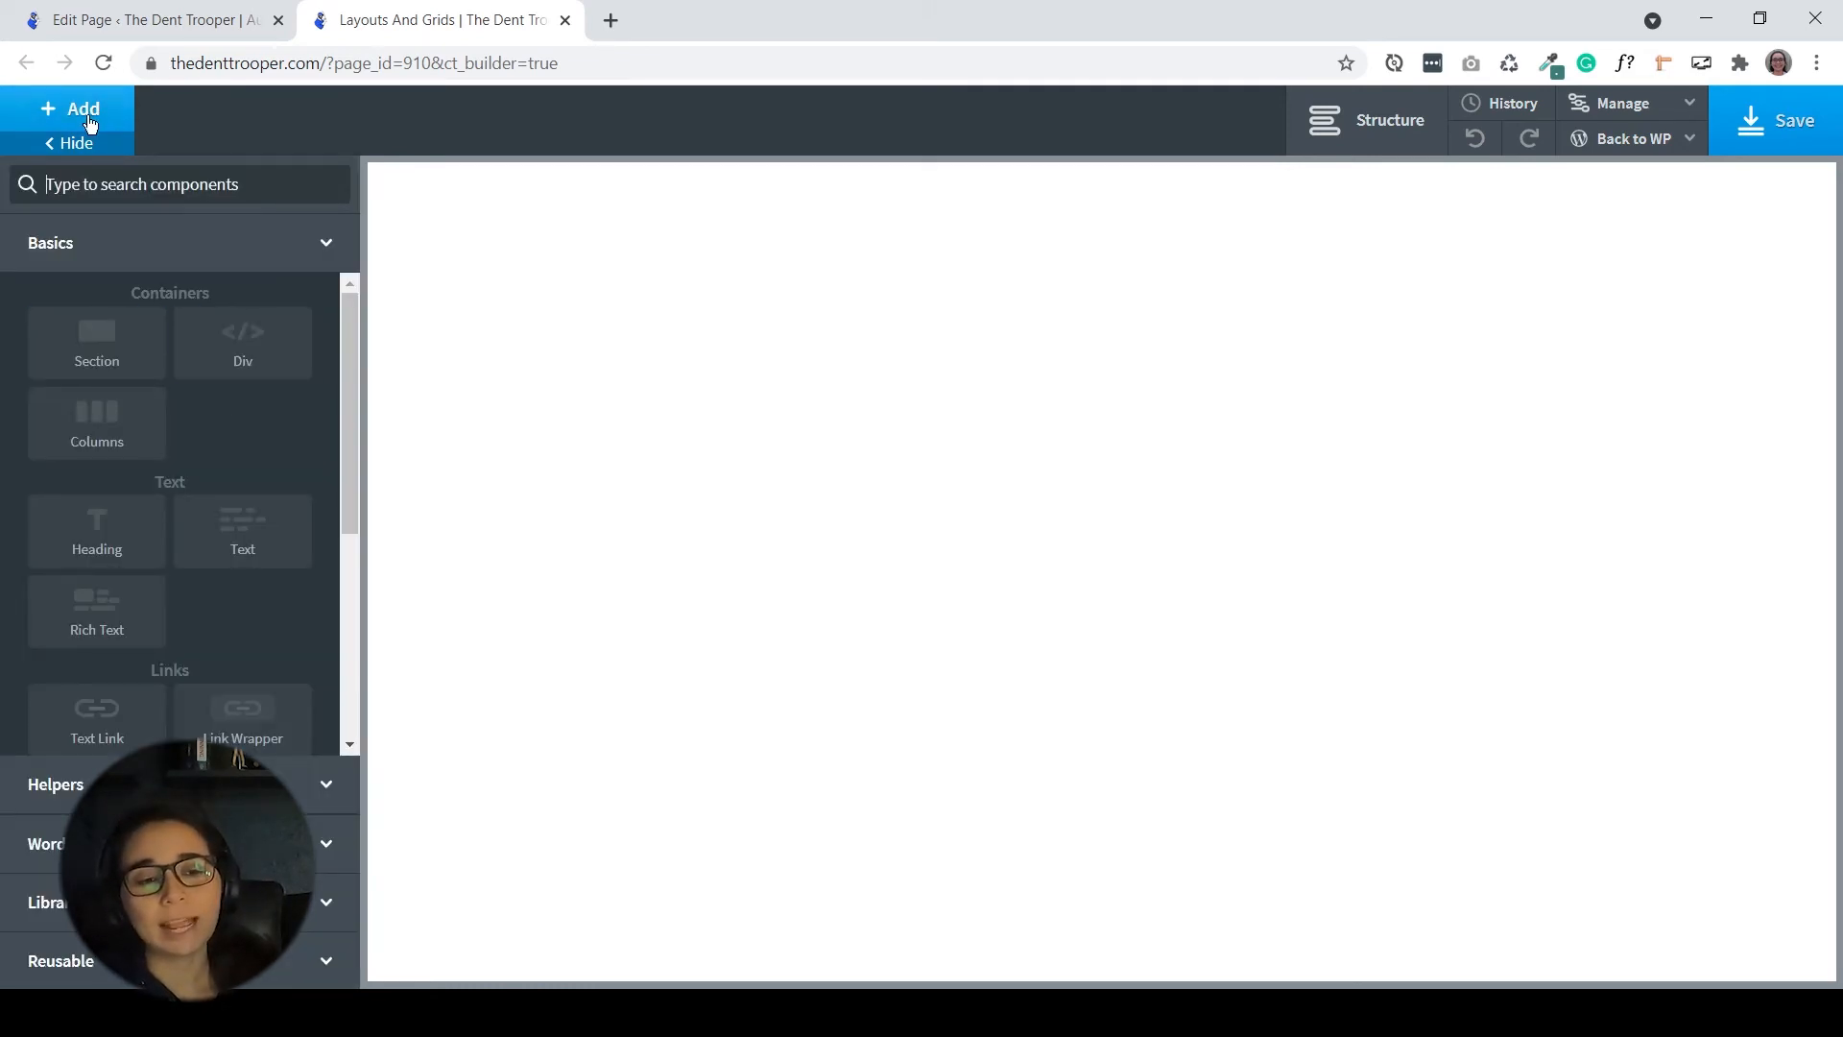
scroll(280, 607, "down", 4)
scroll(244, 718, "up", 4)
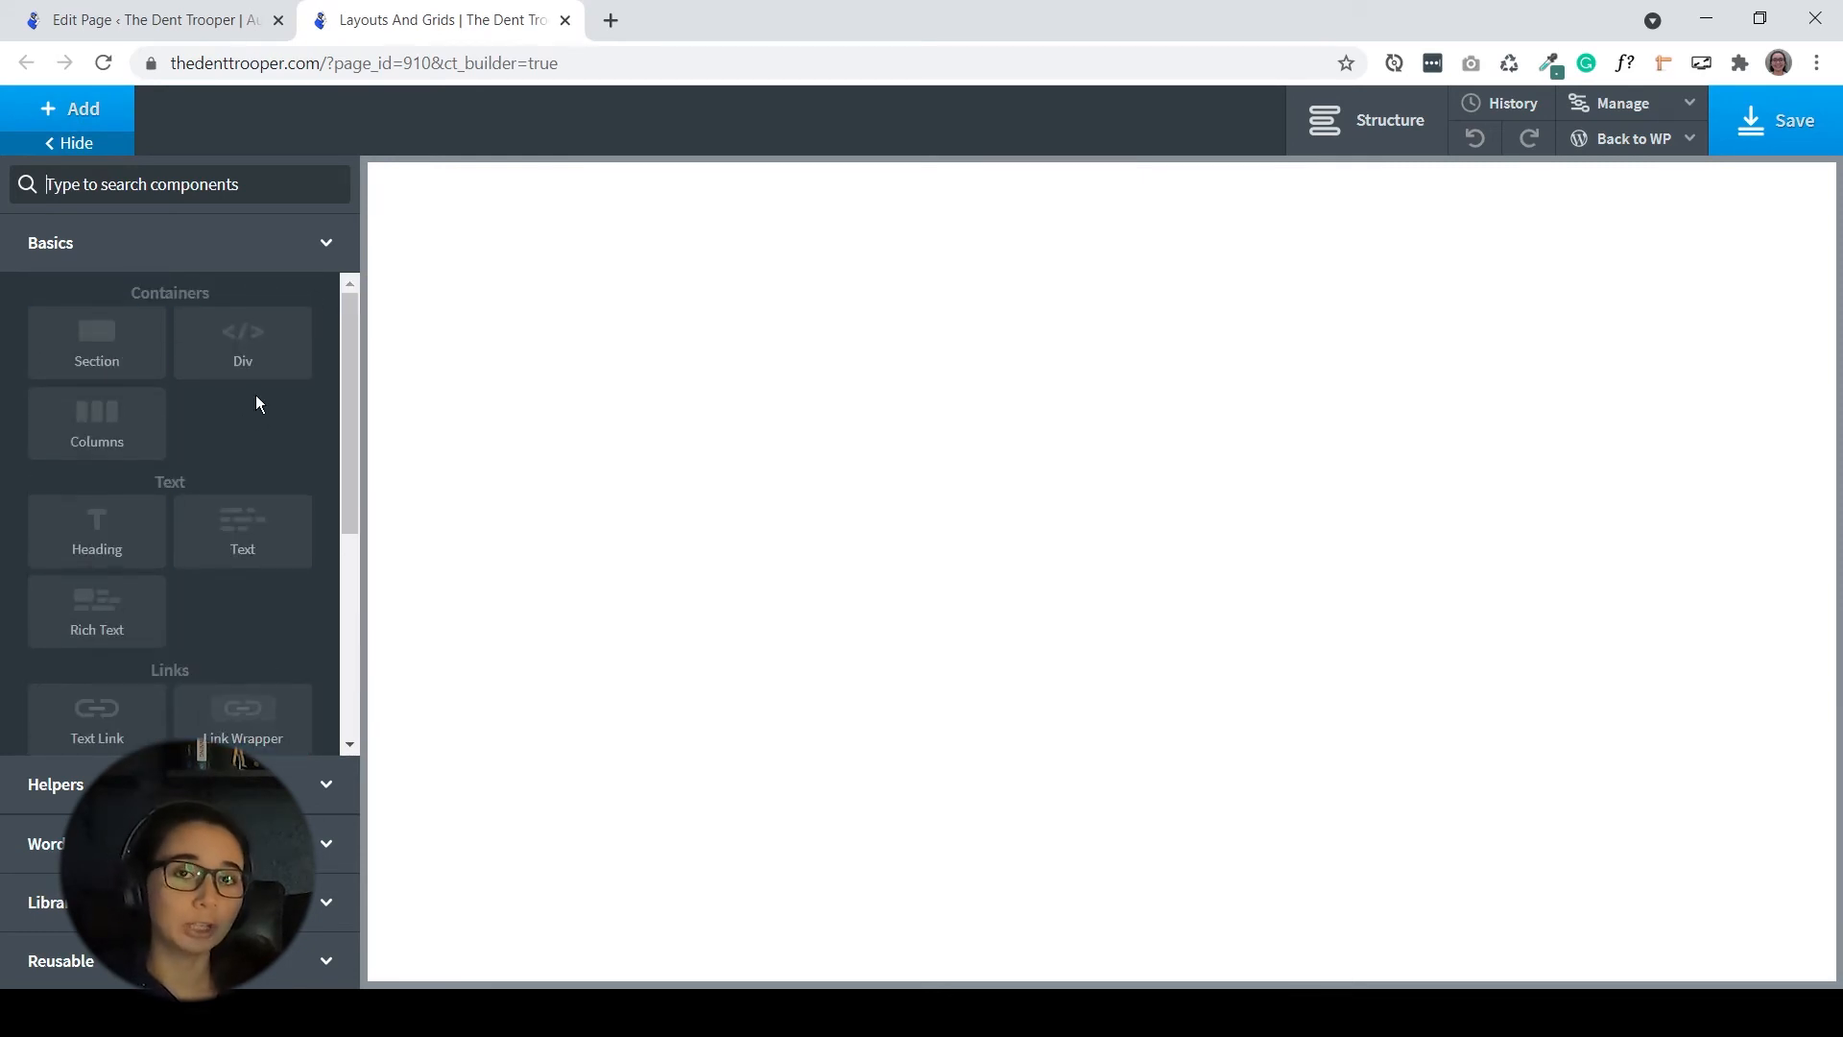
left_click(1362, 132)
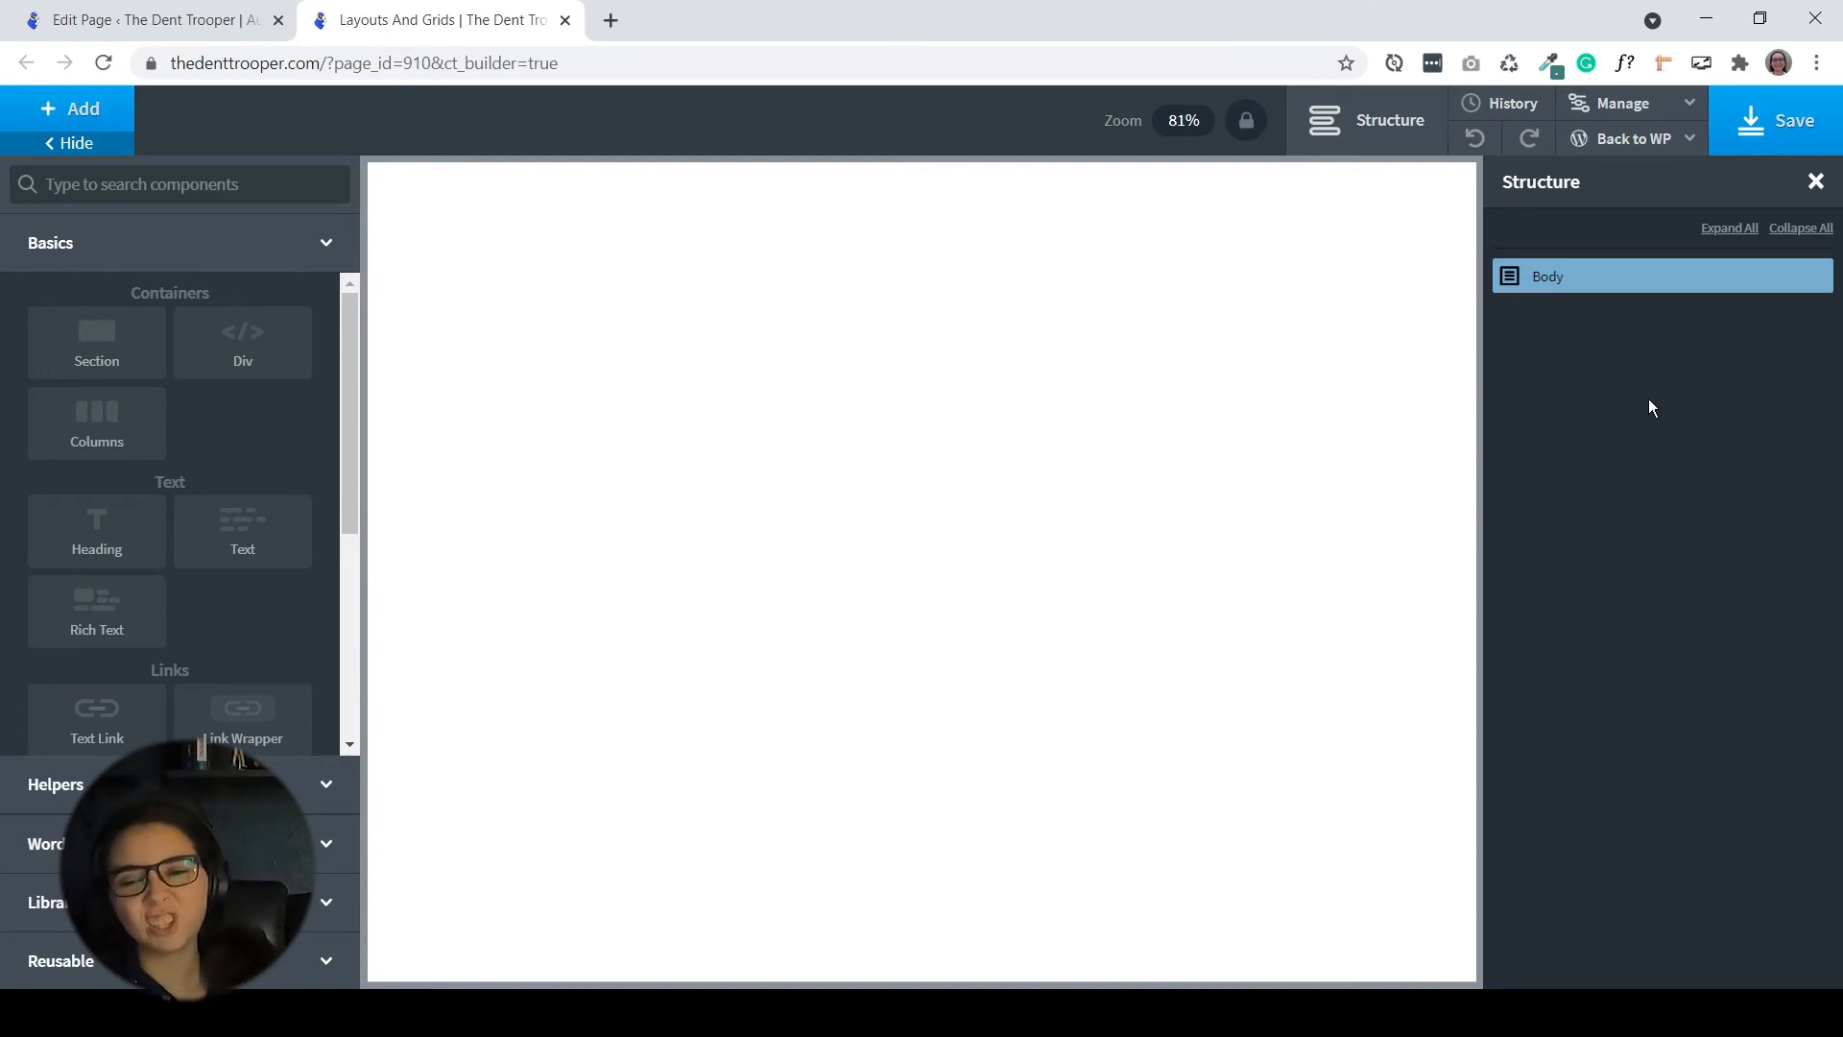
left_click(131, 354)
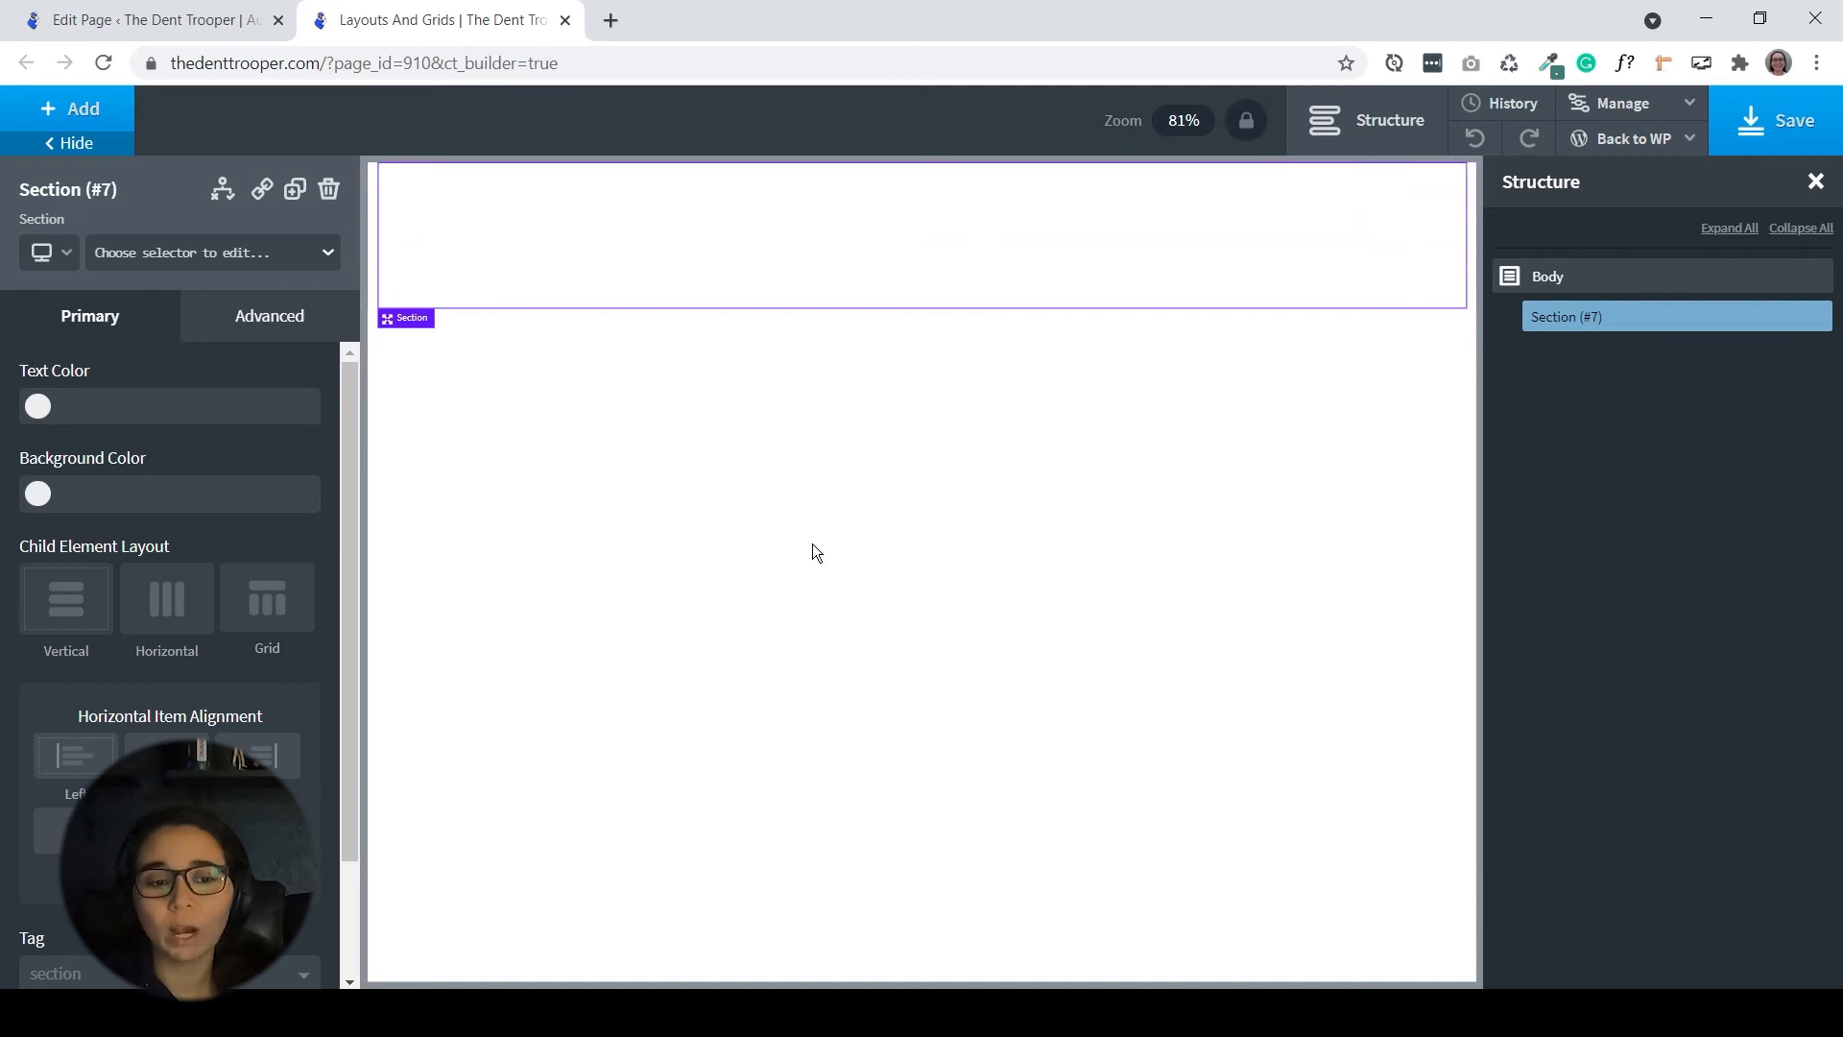
scroll(255, 646, "down", 1)
scroll(258, 646, "up", 1)
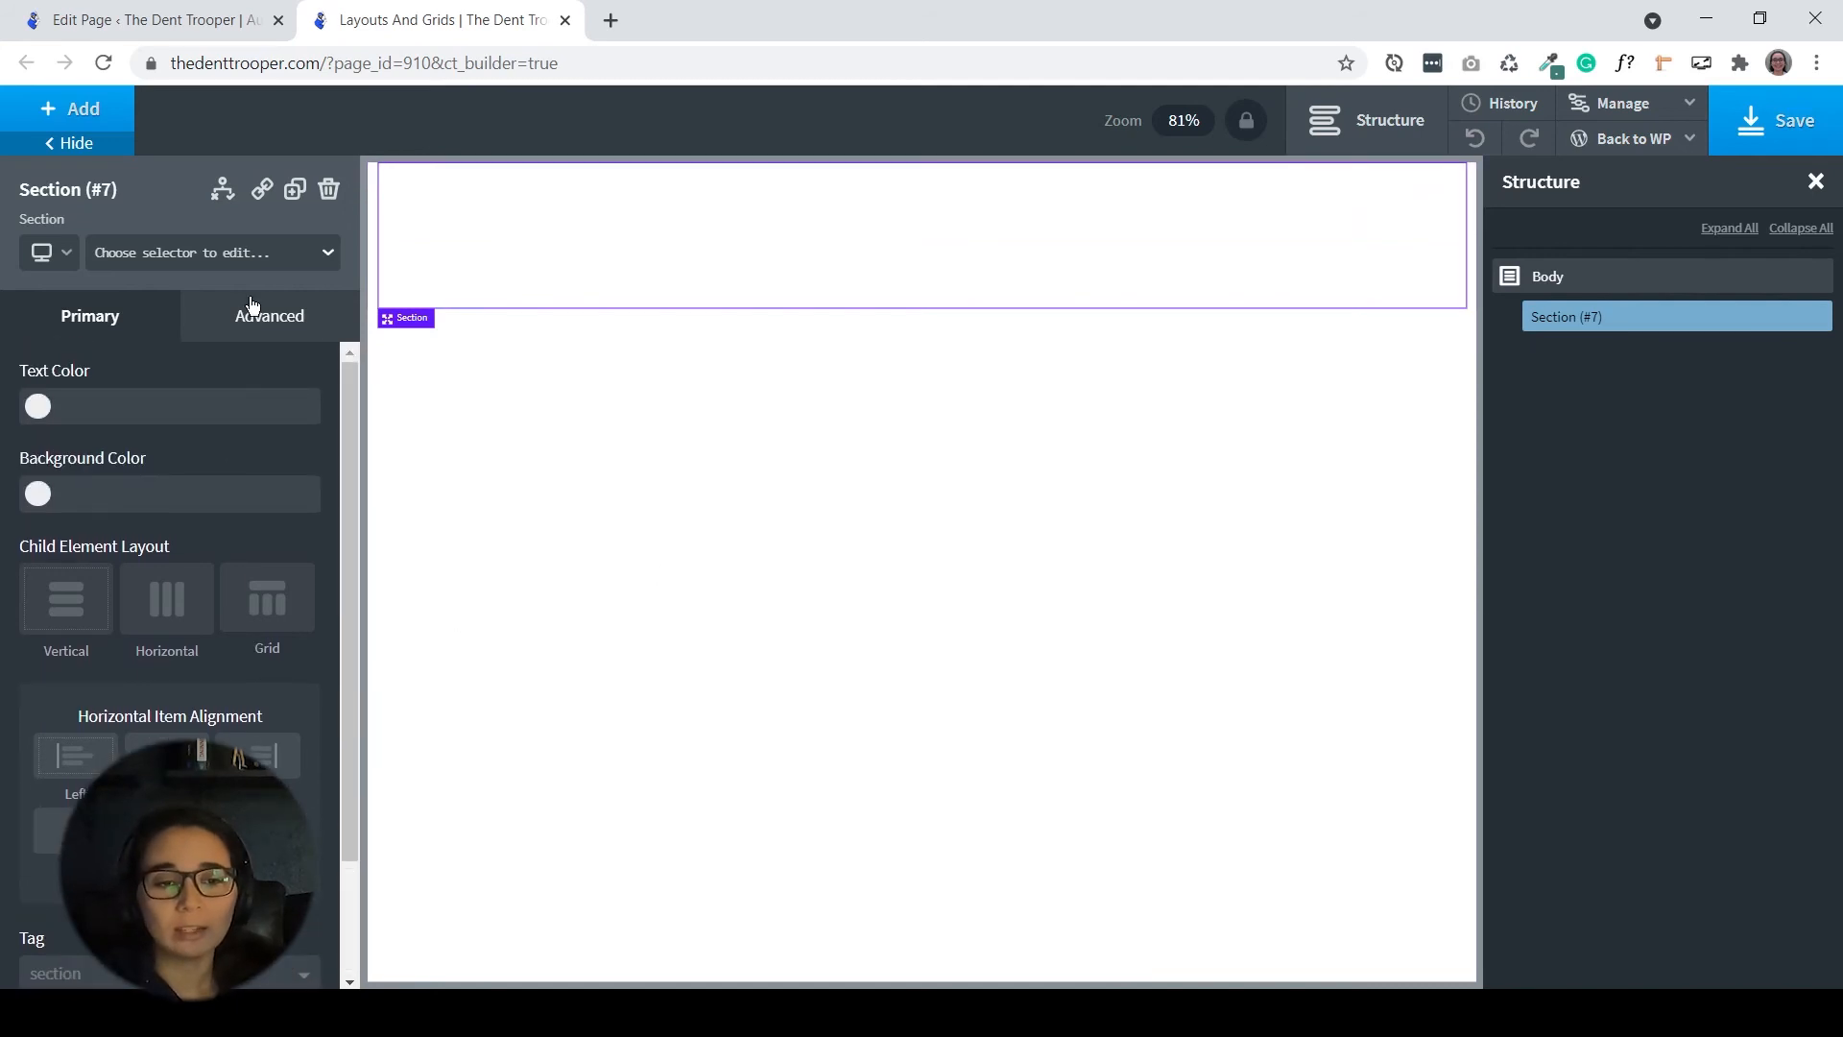
left_click(253, 305)
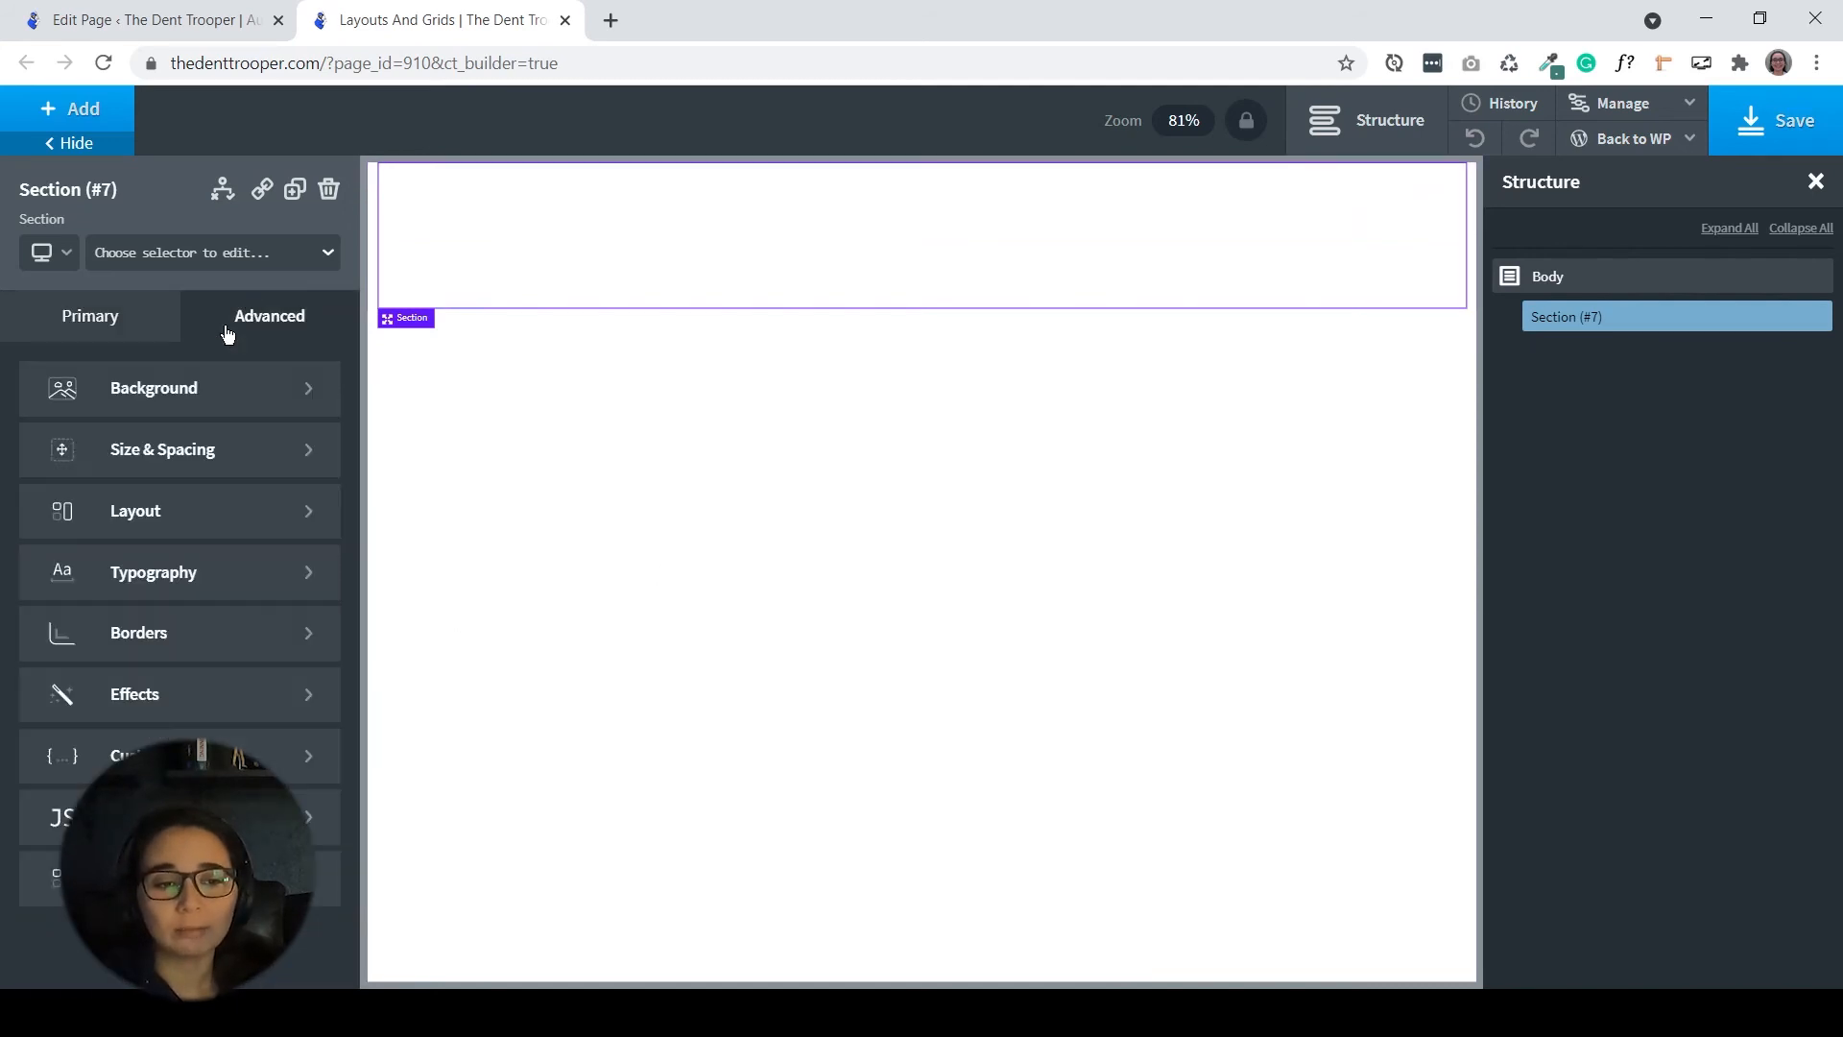
left_click(93, 334)
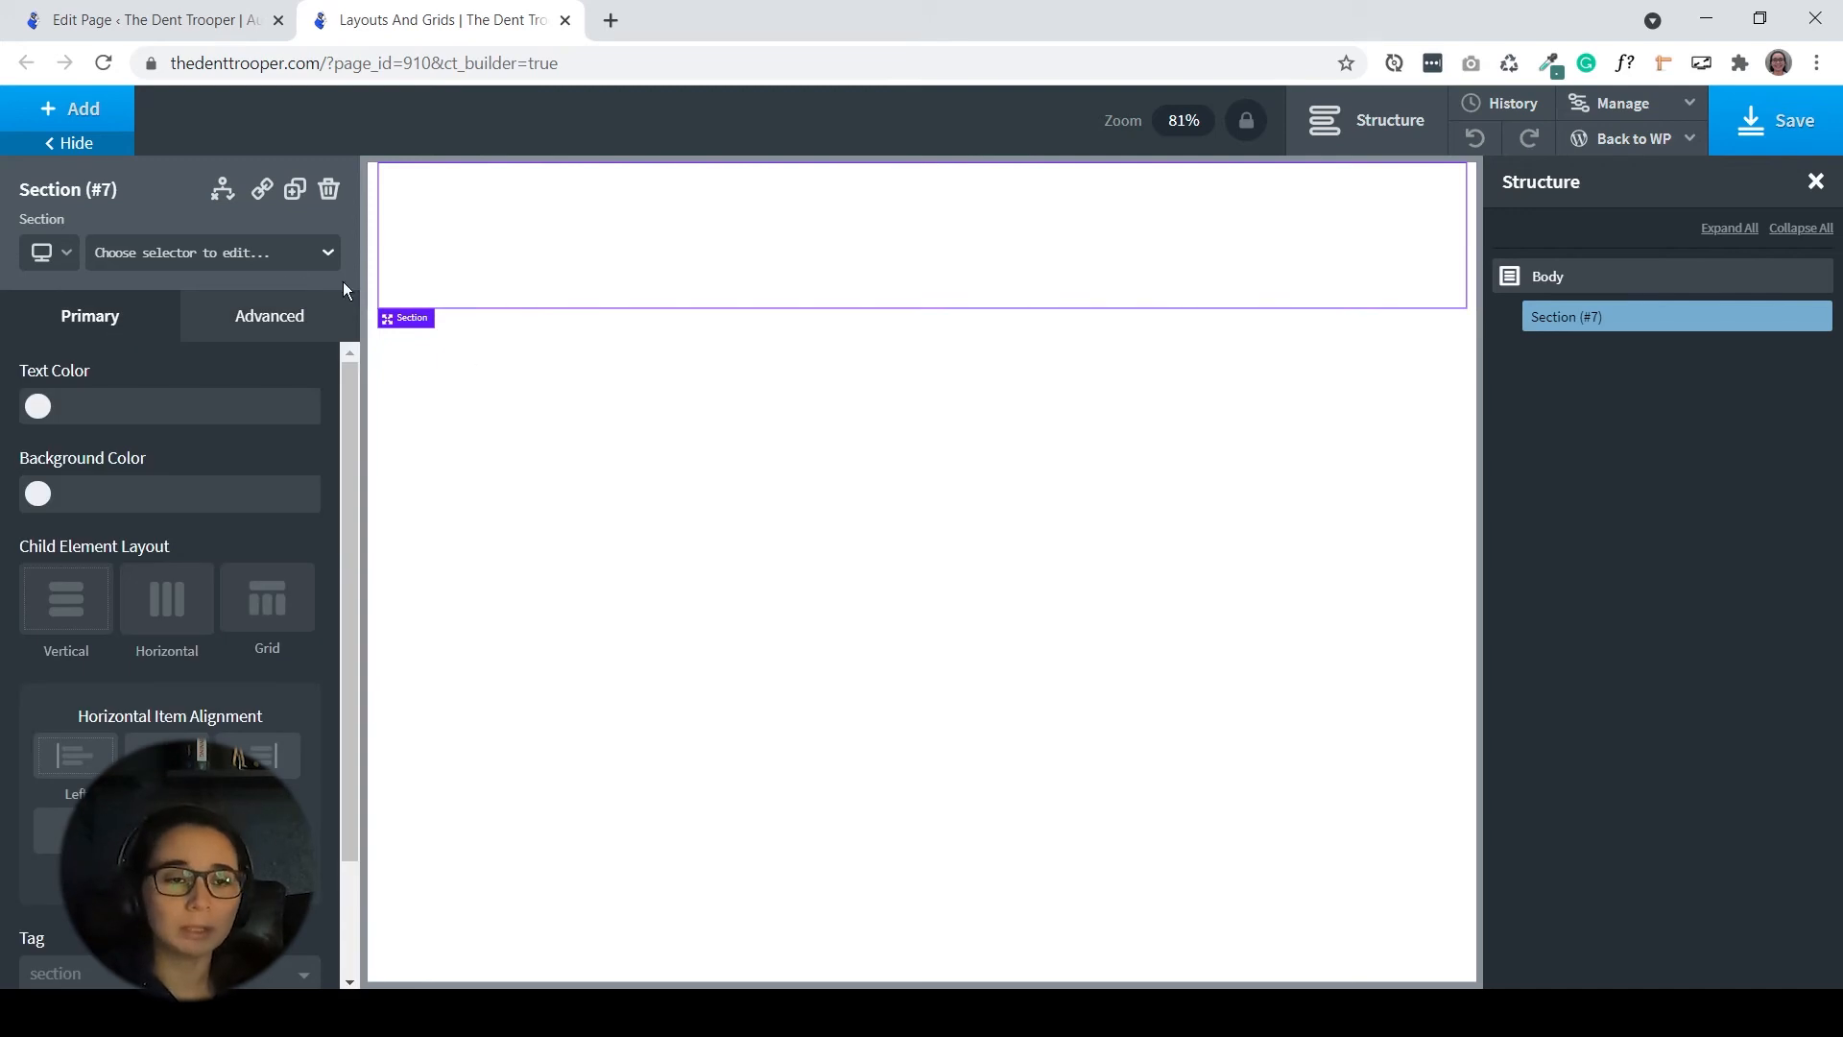
- Insert a Columns element with the 50 50 layout inside the section and expand its nested divs in the page structure
left_click(60, 106)
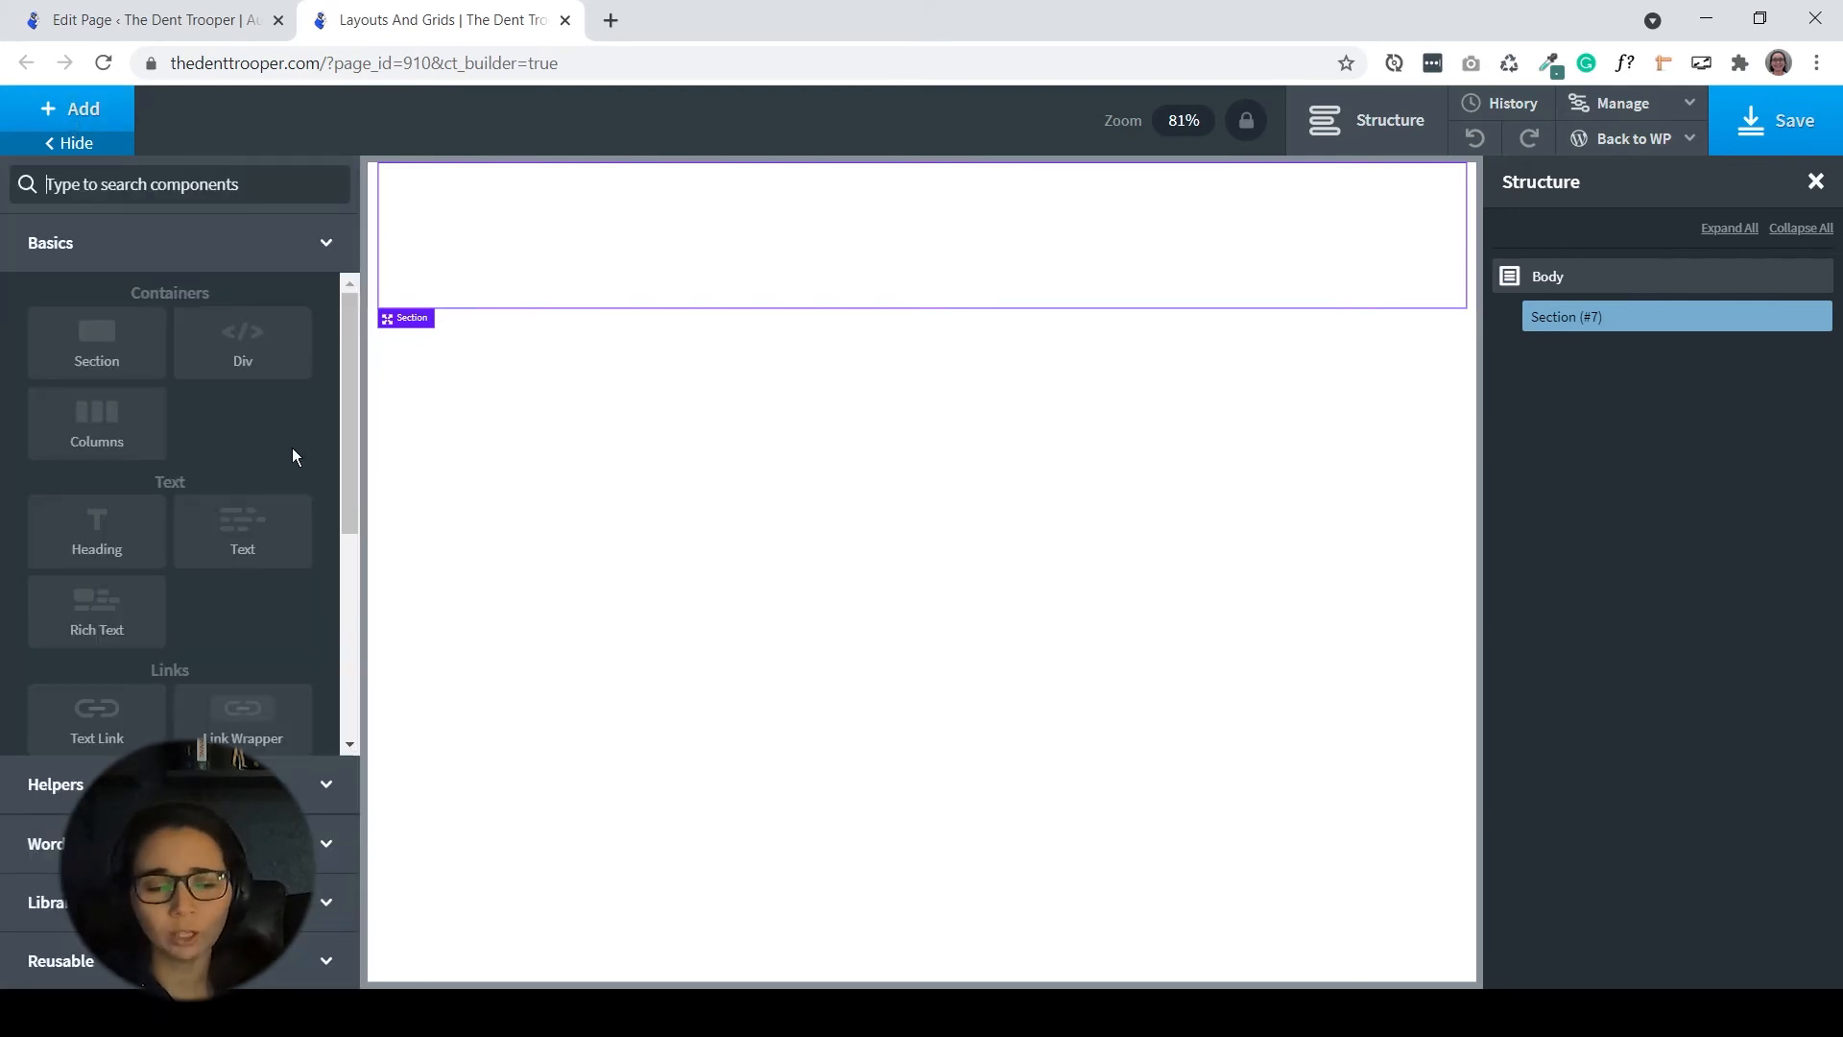
left_click(104, 442)
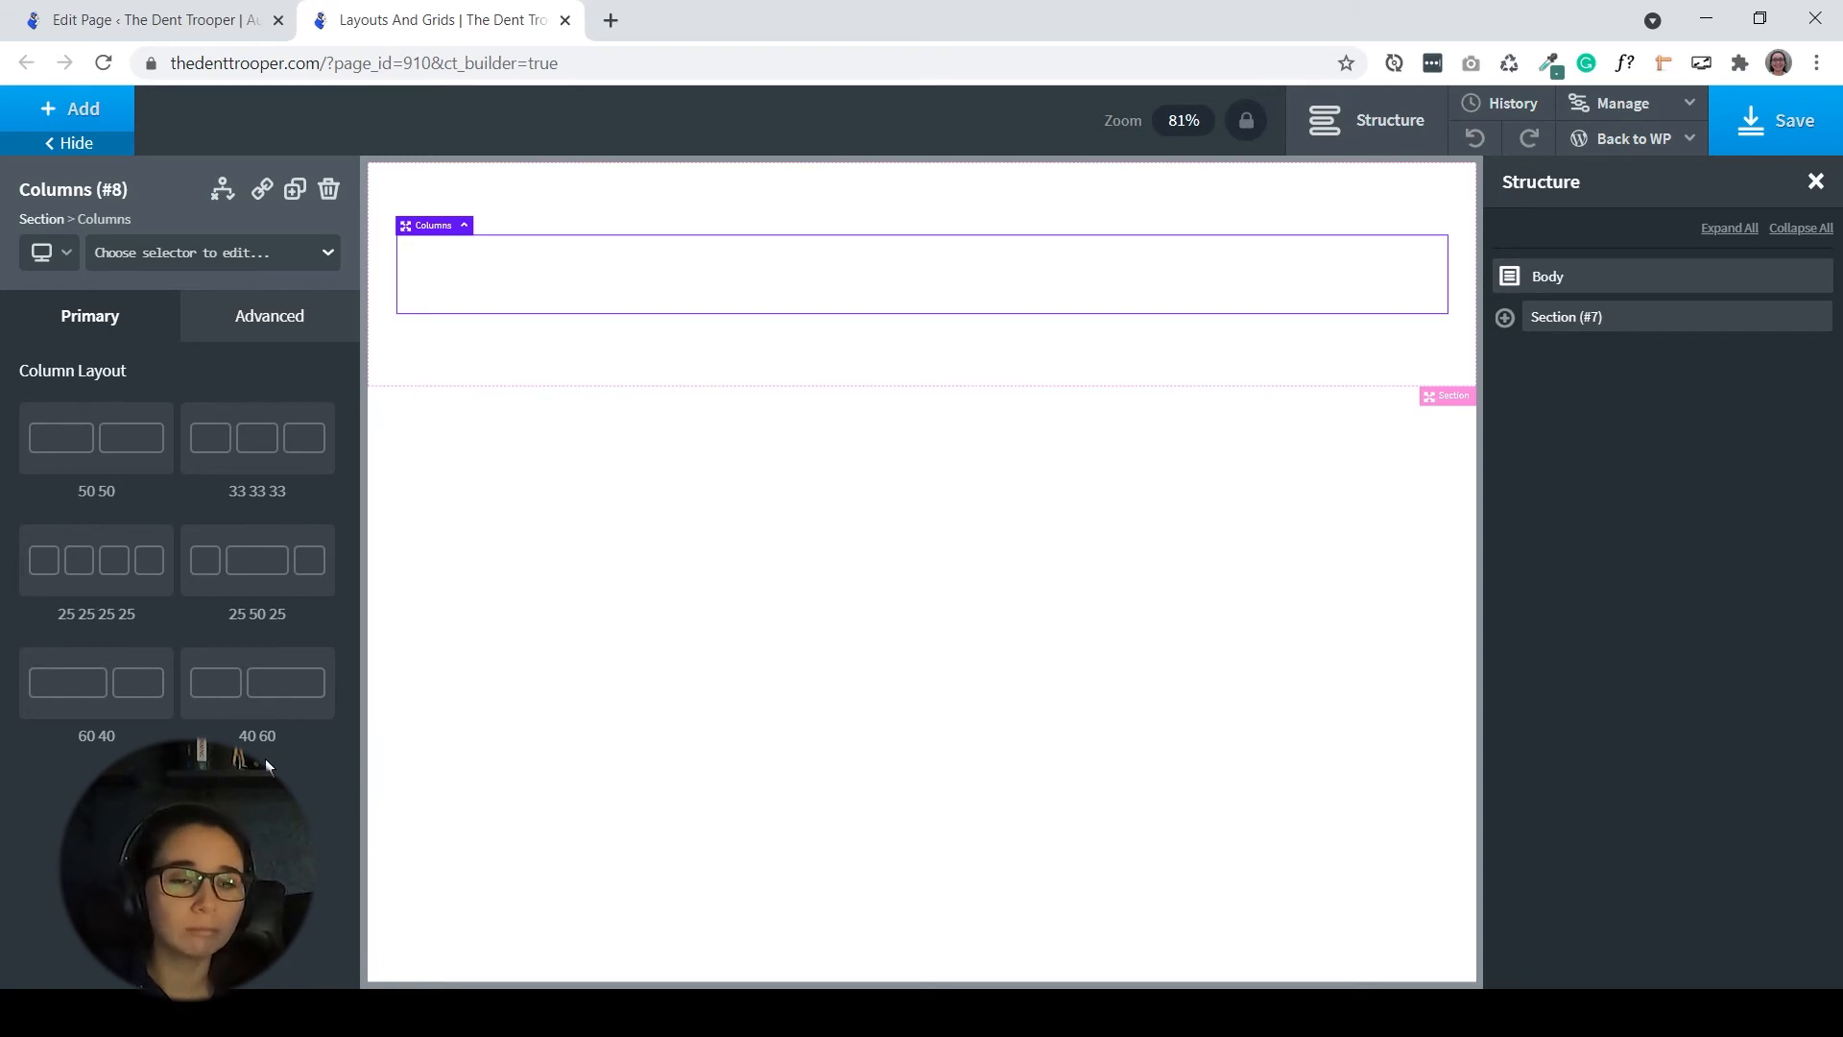
left_click(113, 441)
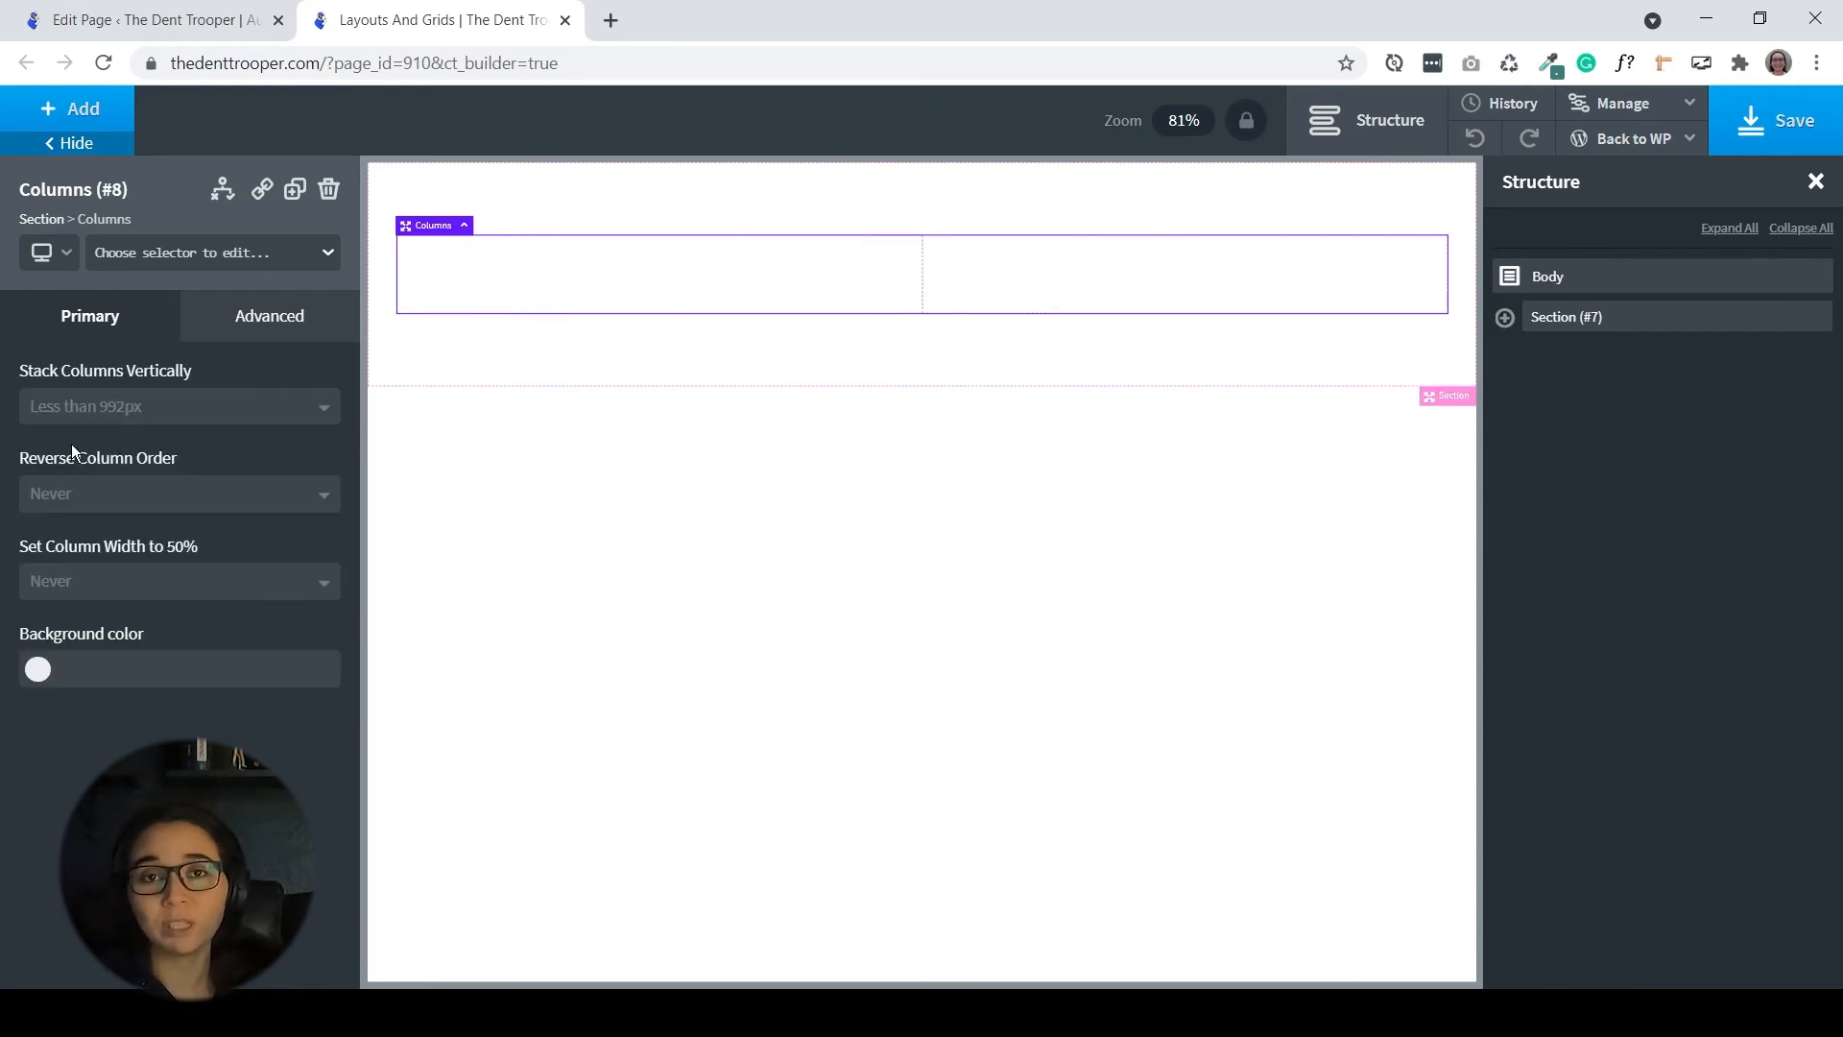
left_click(271, 317)
left_click(119, 324)
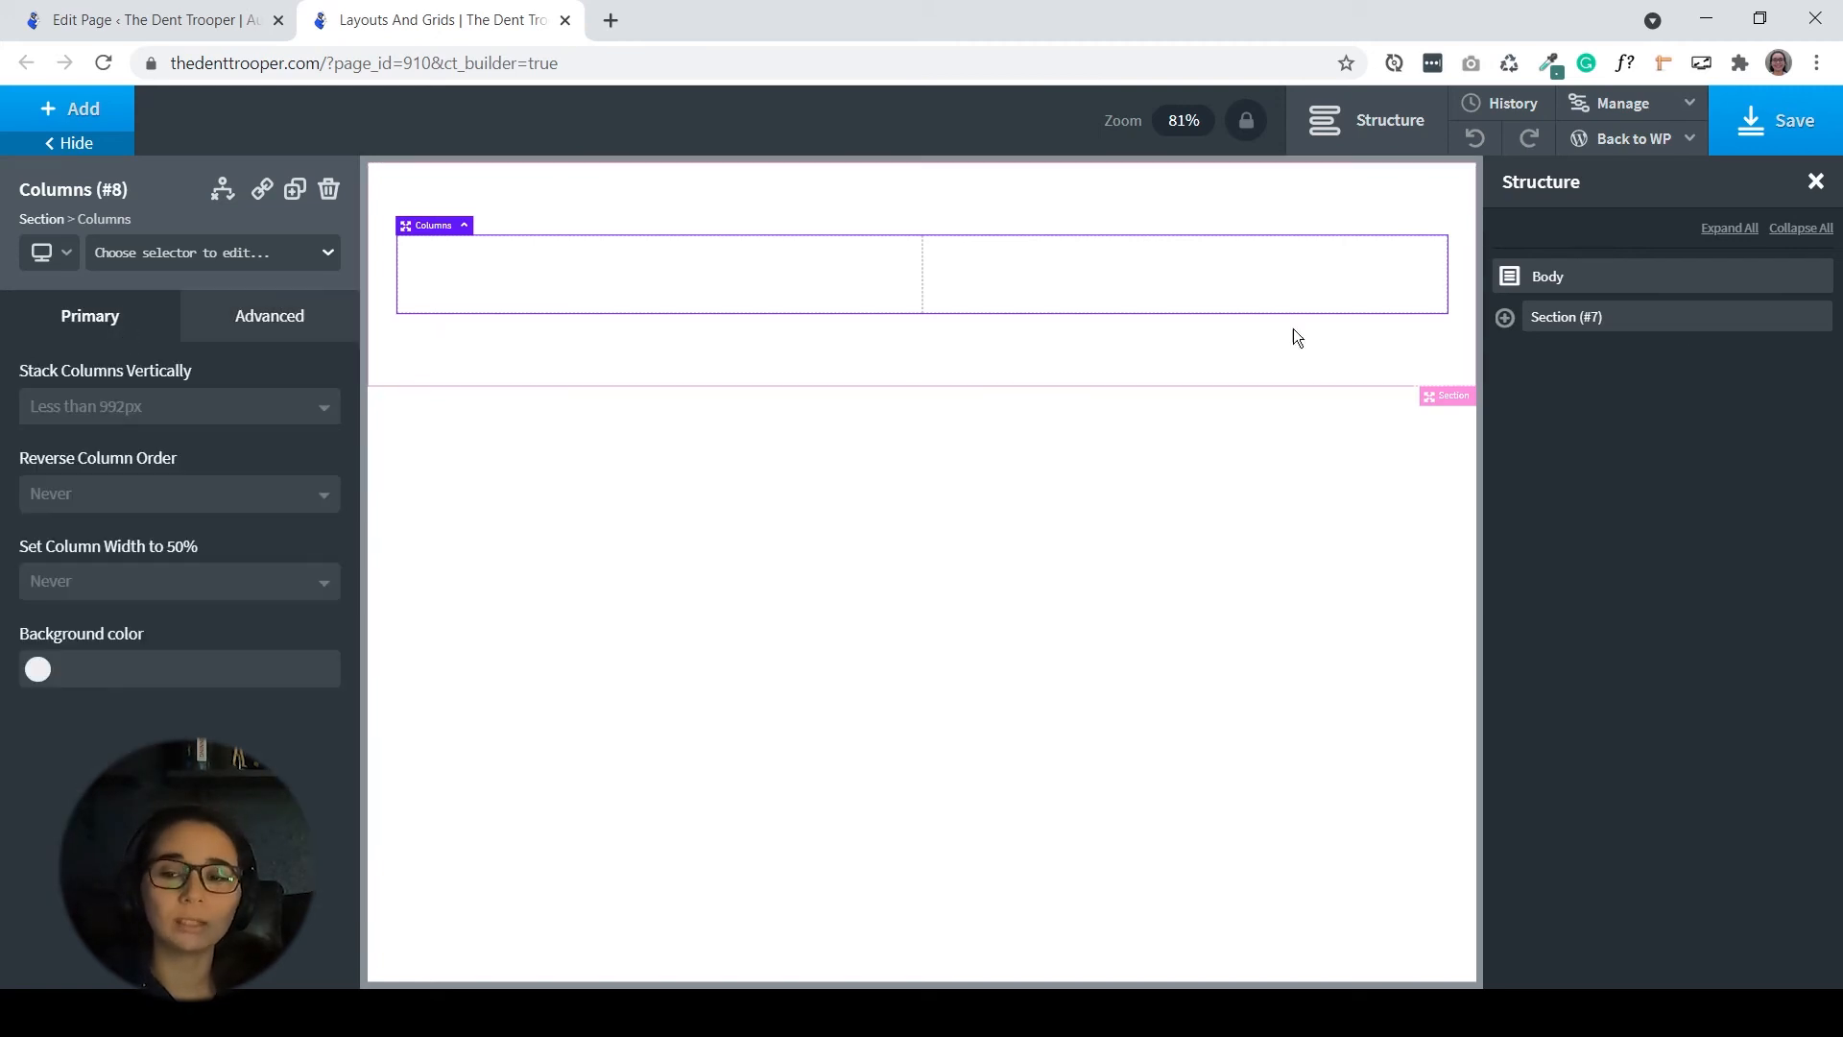
left_click(1504, 319)
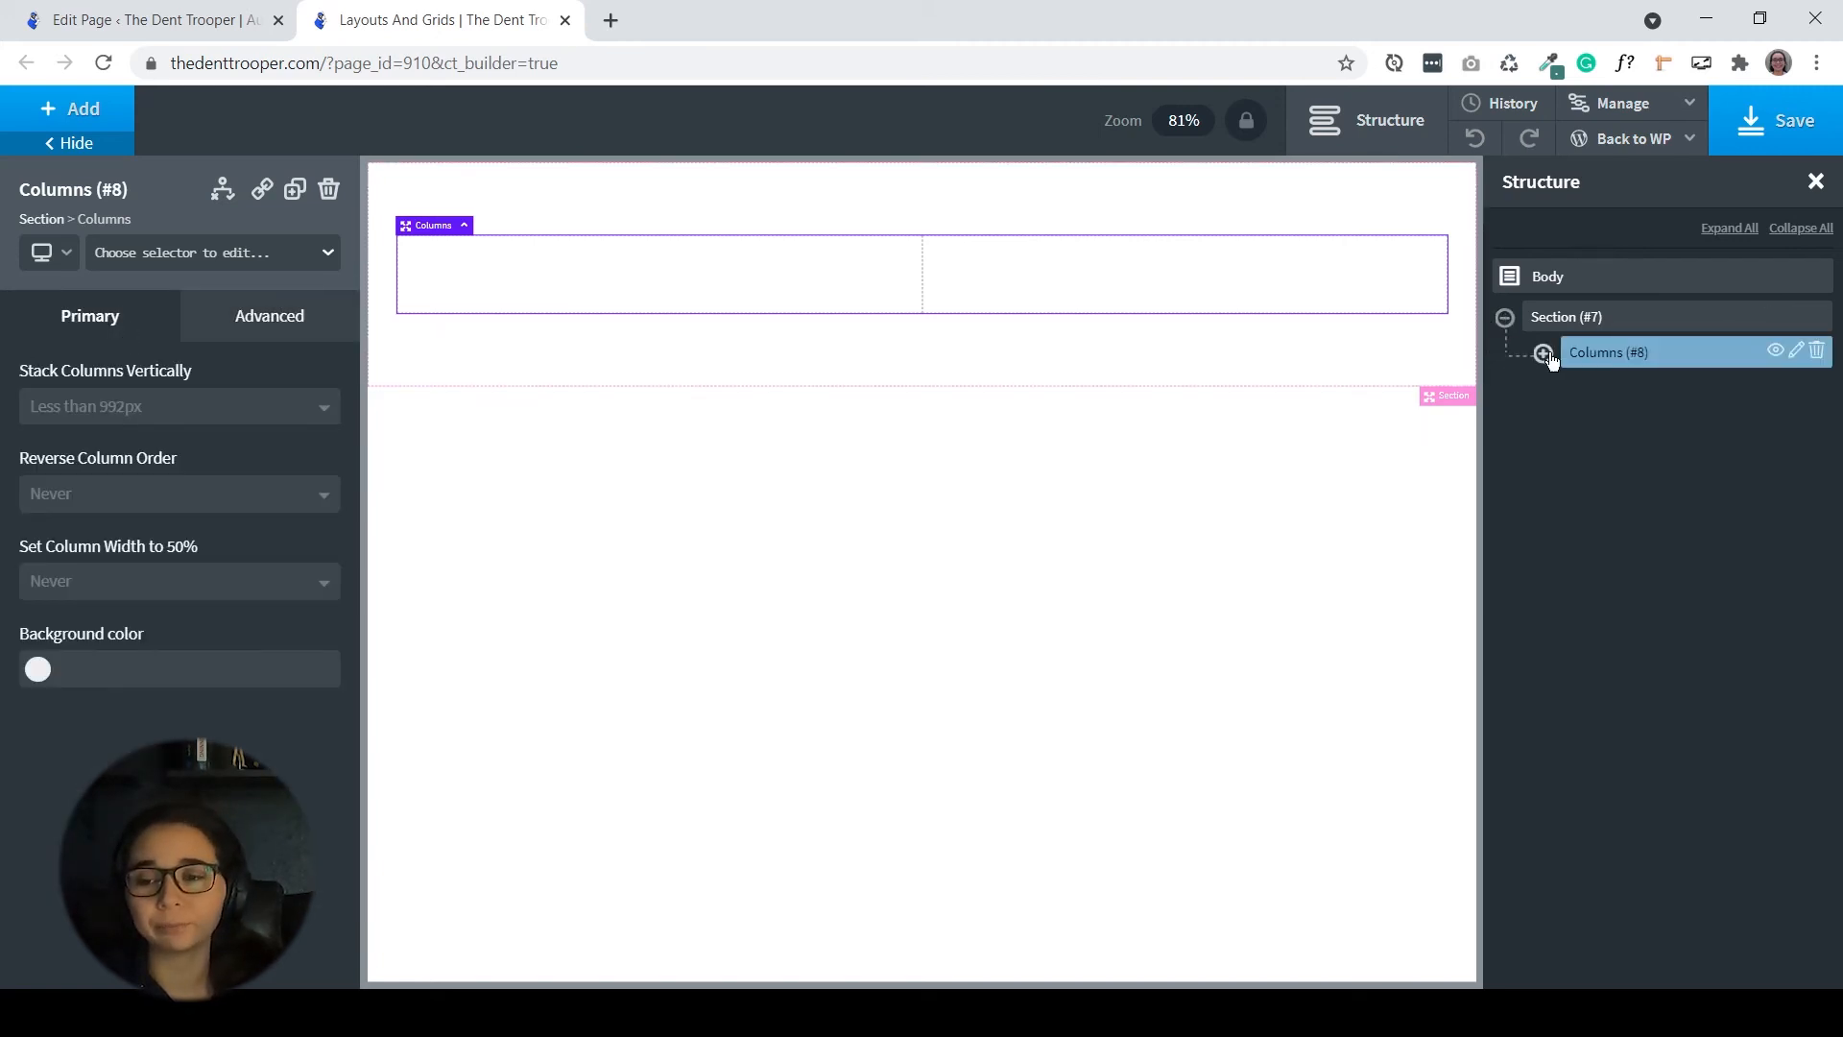
left_click(1543, 353)
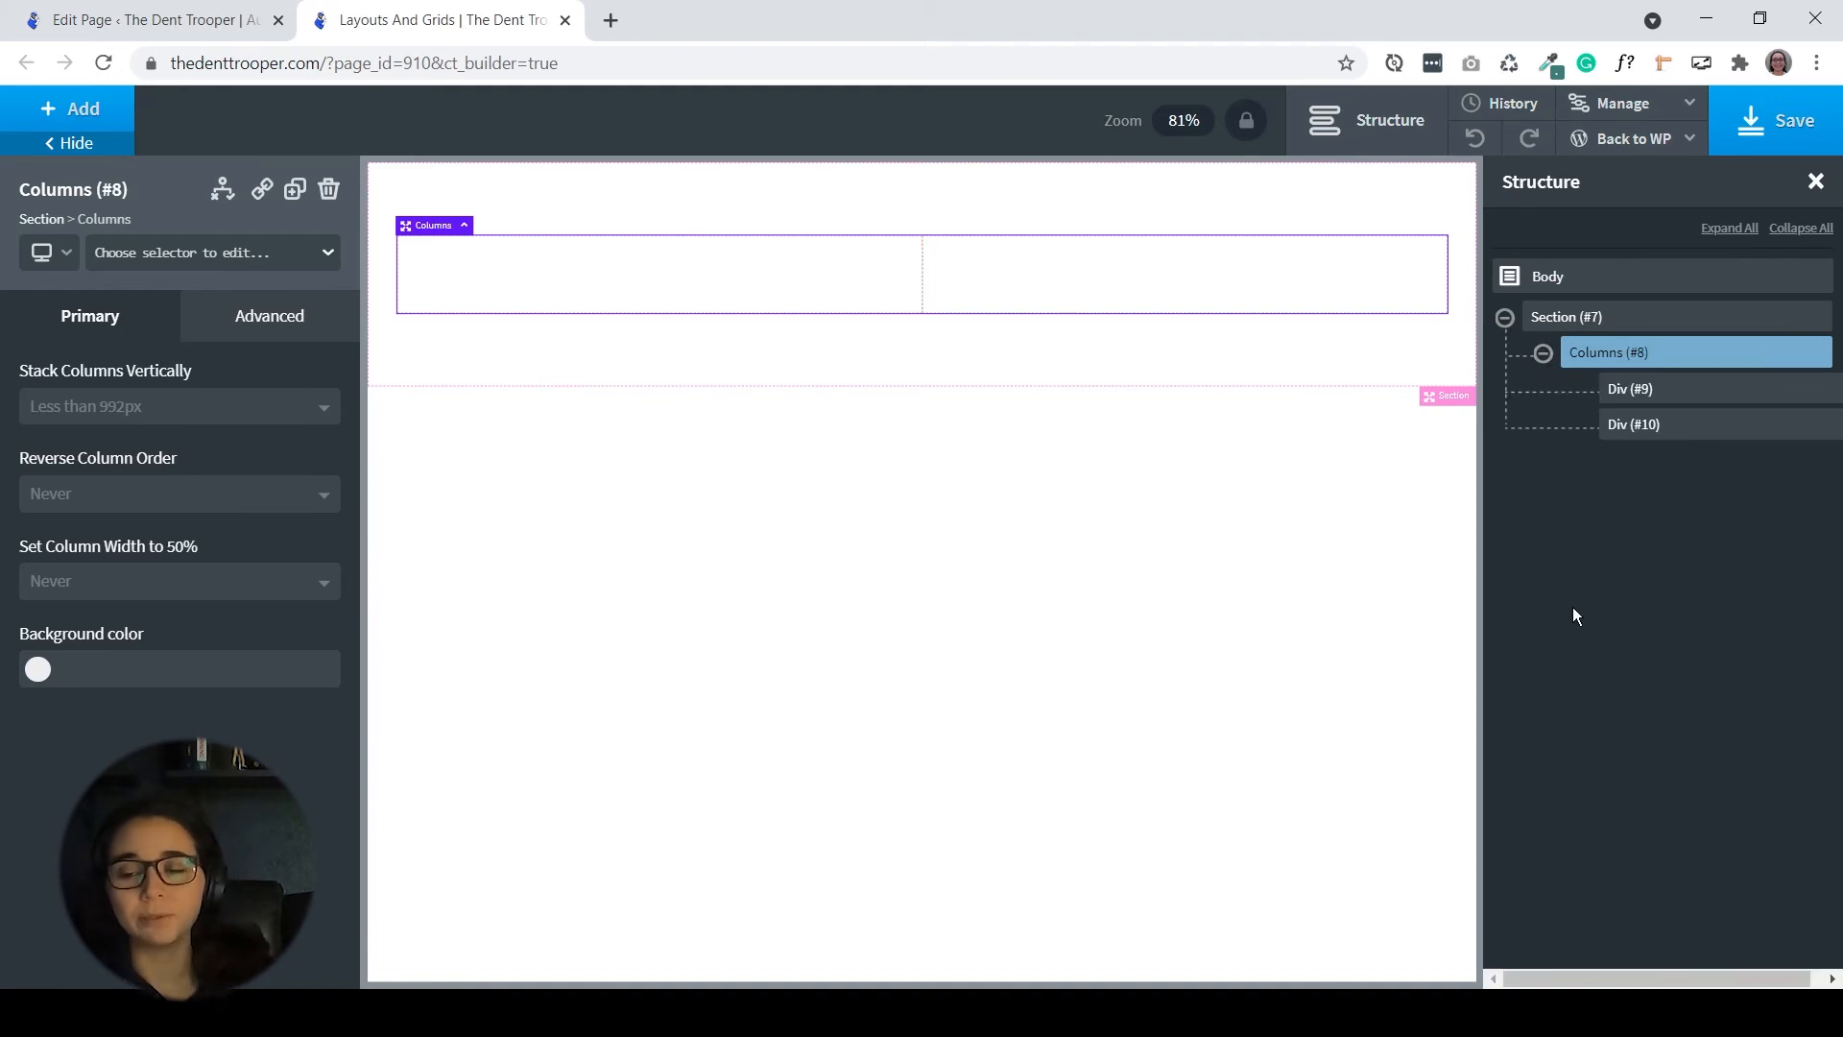
- Set the width of the first column's div to 35%, after trying 20% and 30%
left_click(1634, 393)
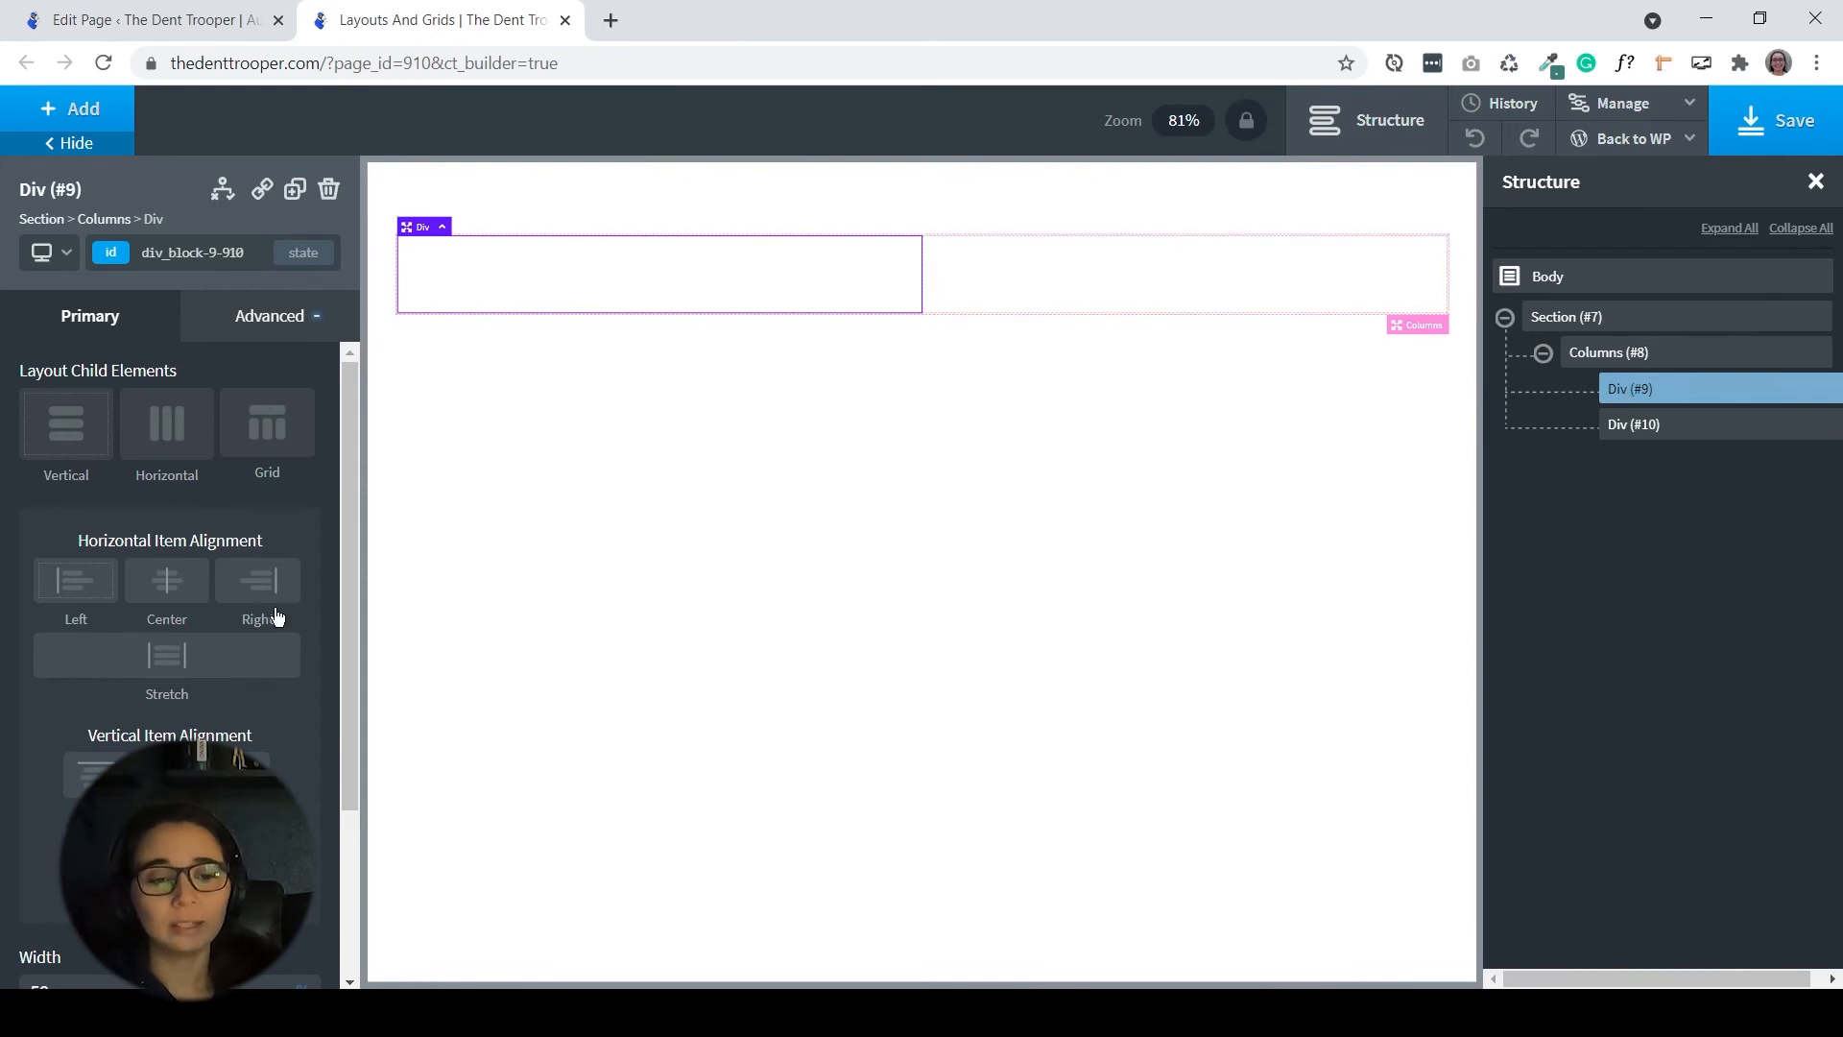
scroll(267, 621, "down", 2)
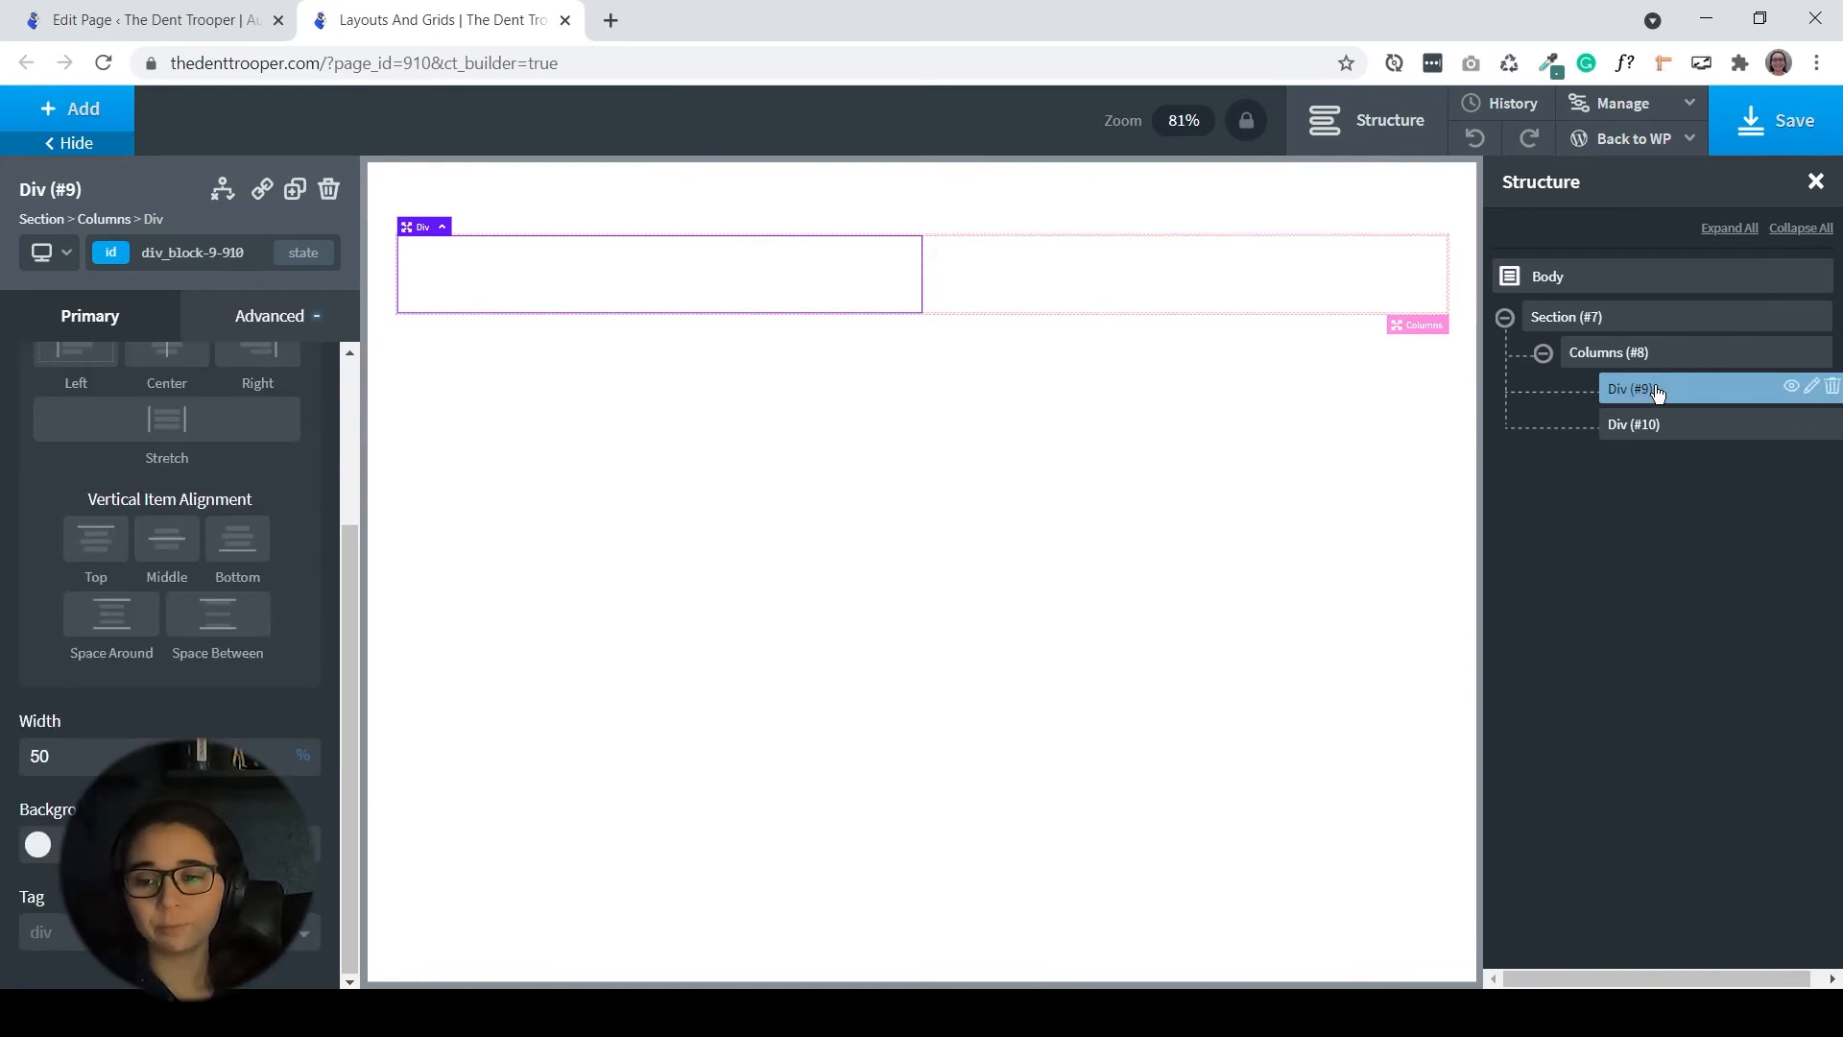
double_click(107, 743)
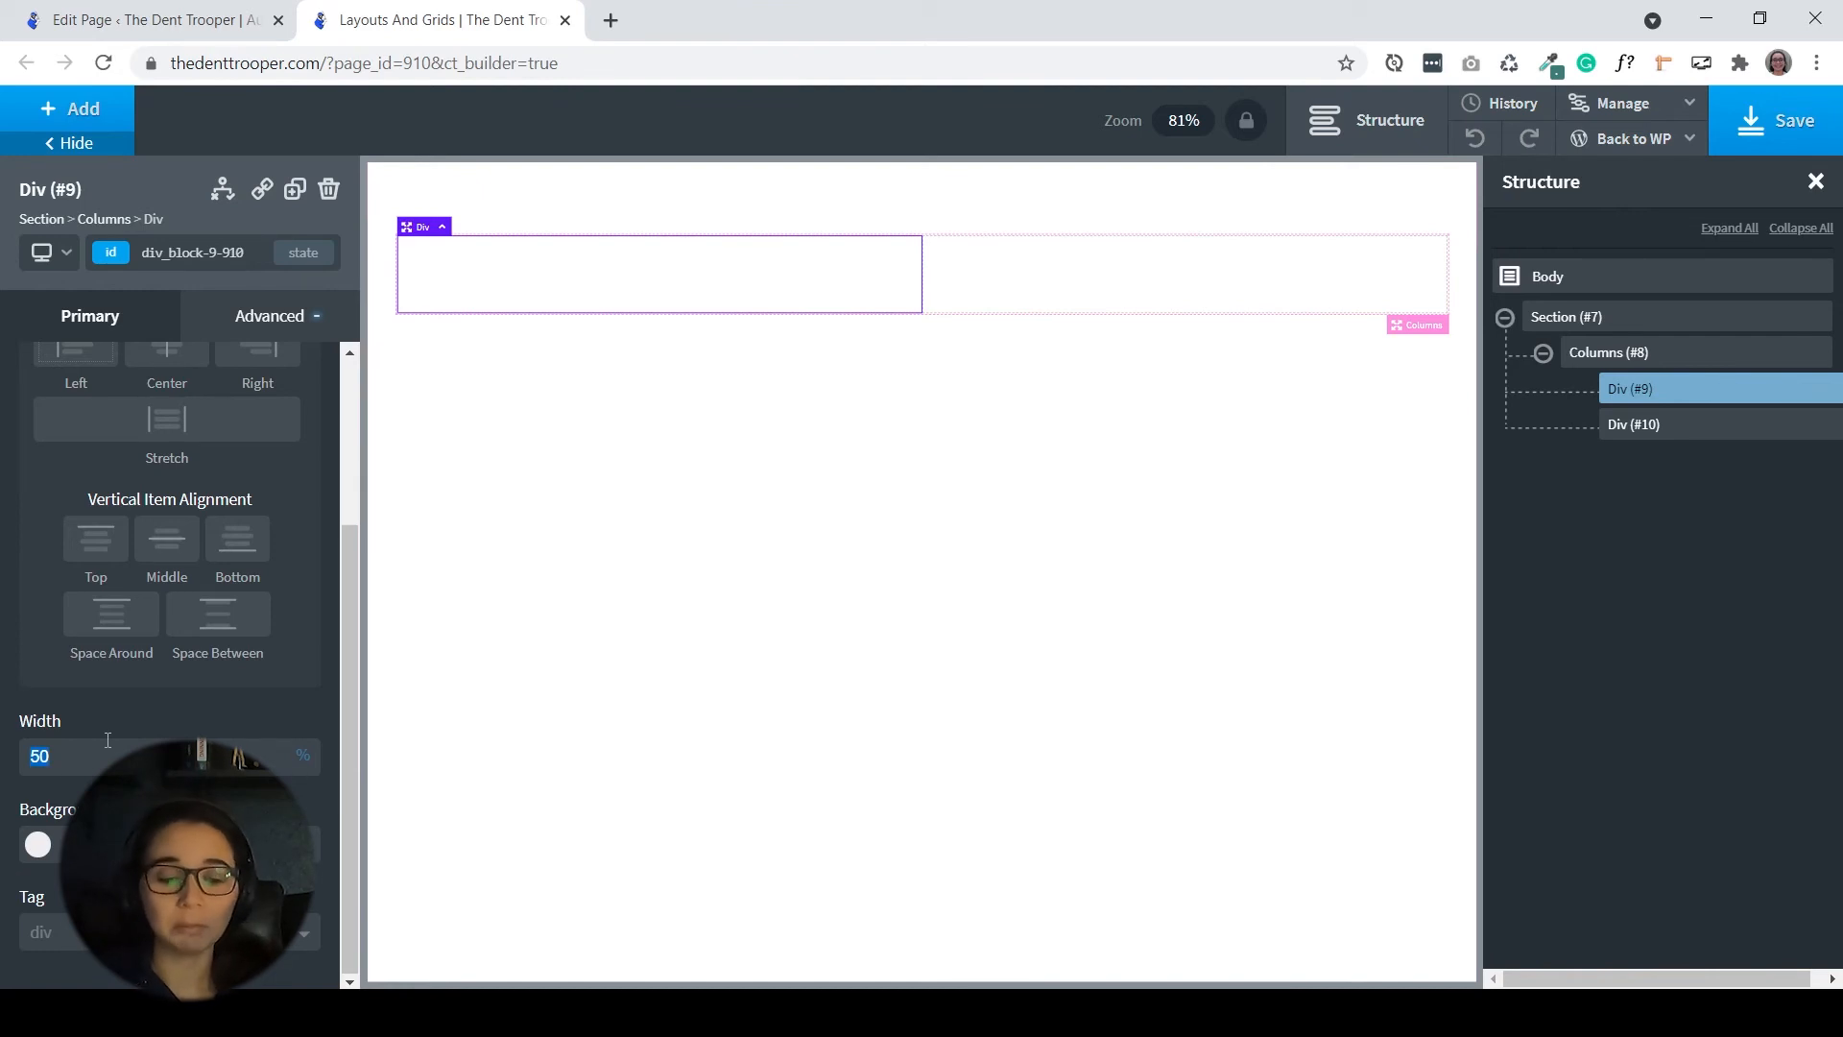
type("20")
key("BackSpace")
key("BackSpace")
type("30")
key("BackSpace")
type("5")
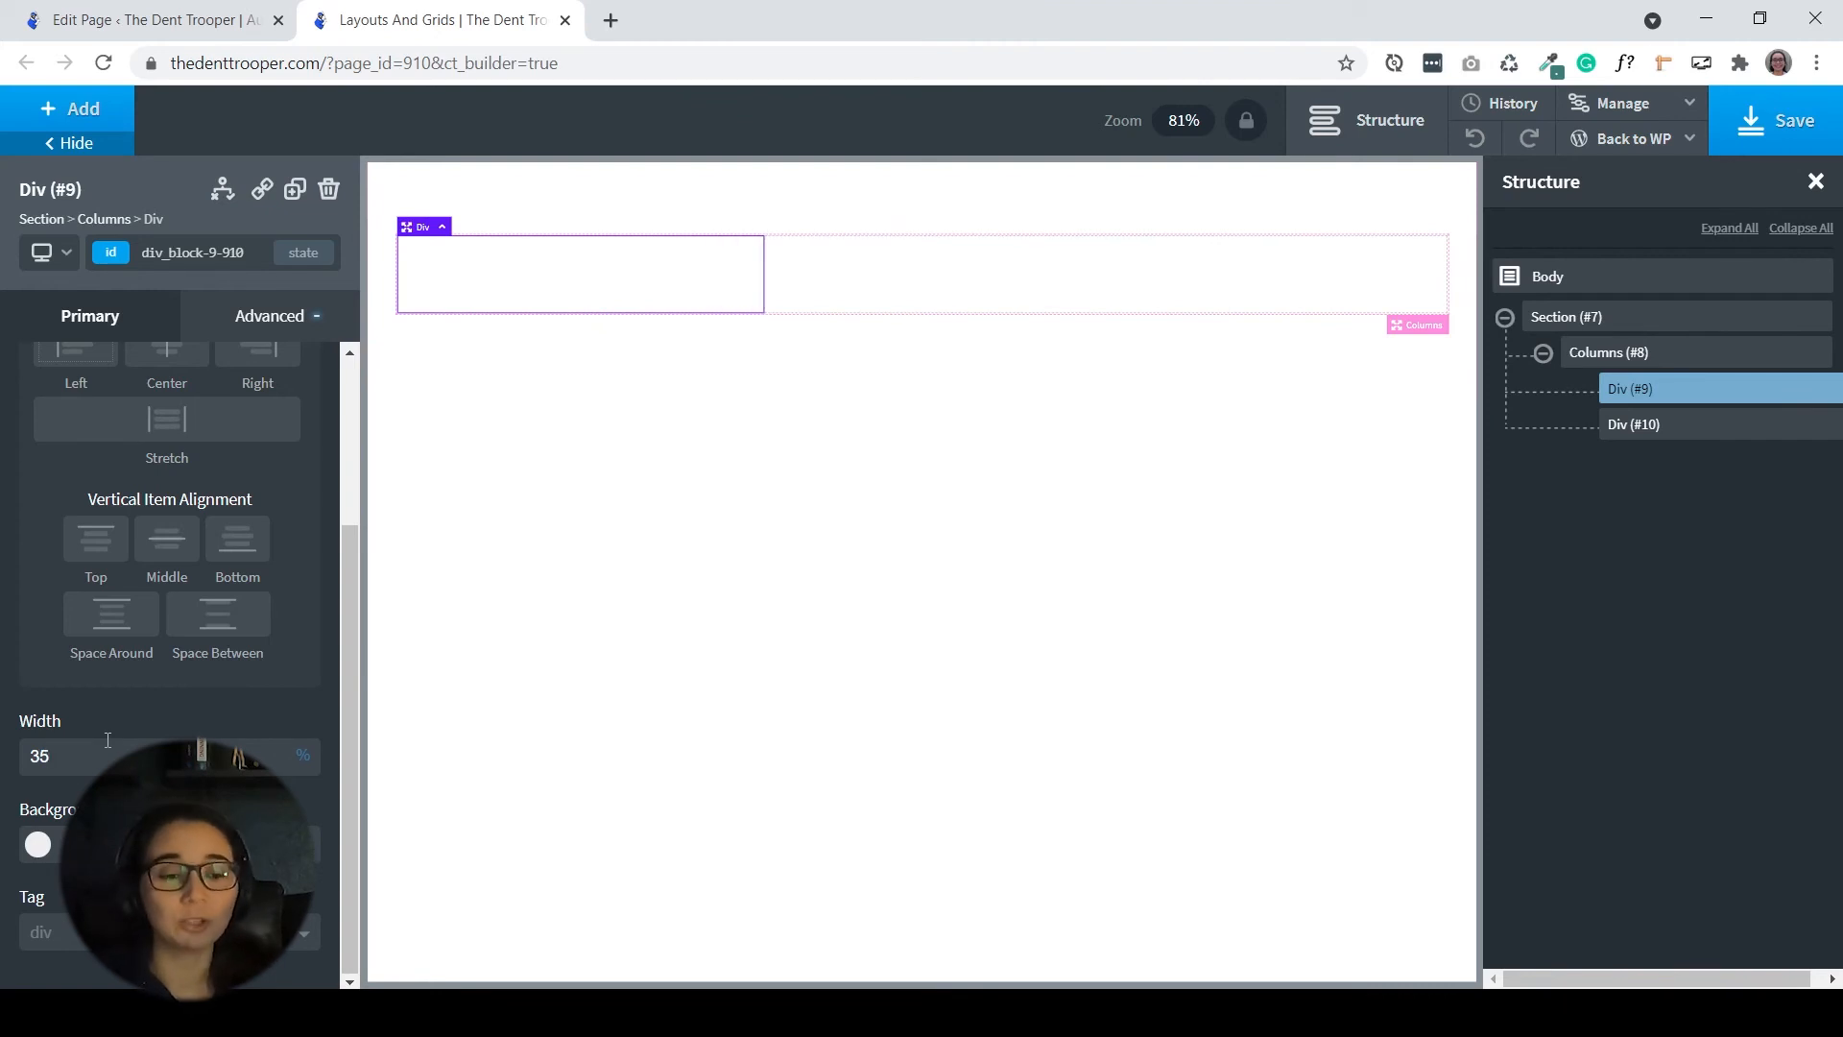
- Set the second column's width to 50%, and set the first column's width to 30%
left_click(862, 280)
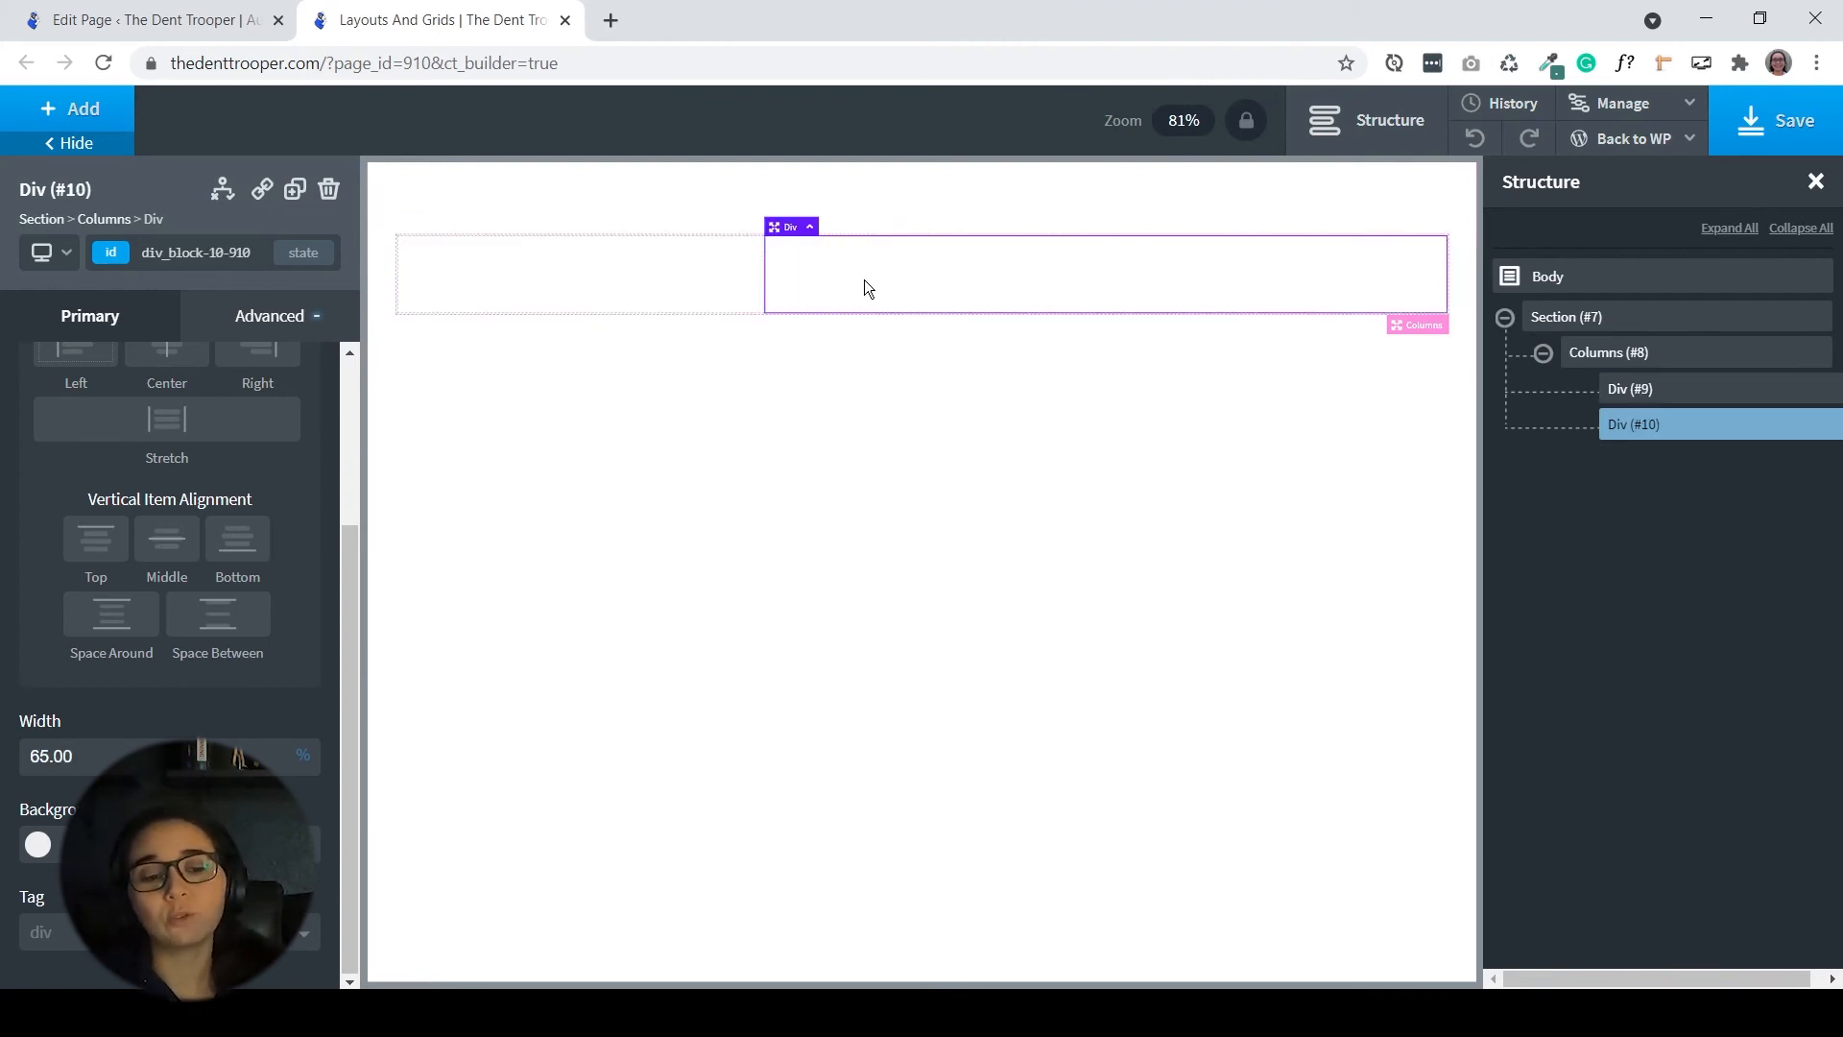
double_click(143, 756)
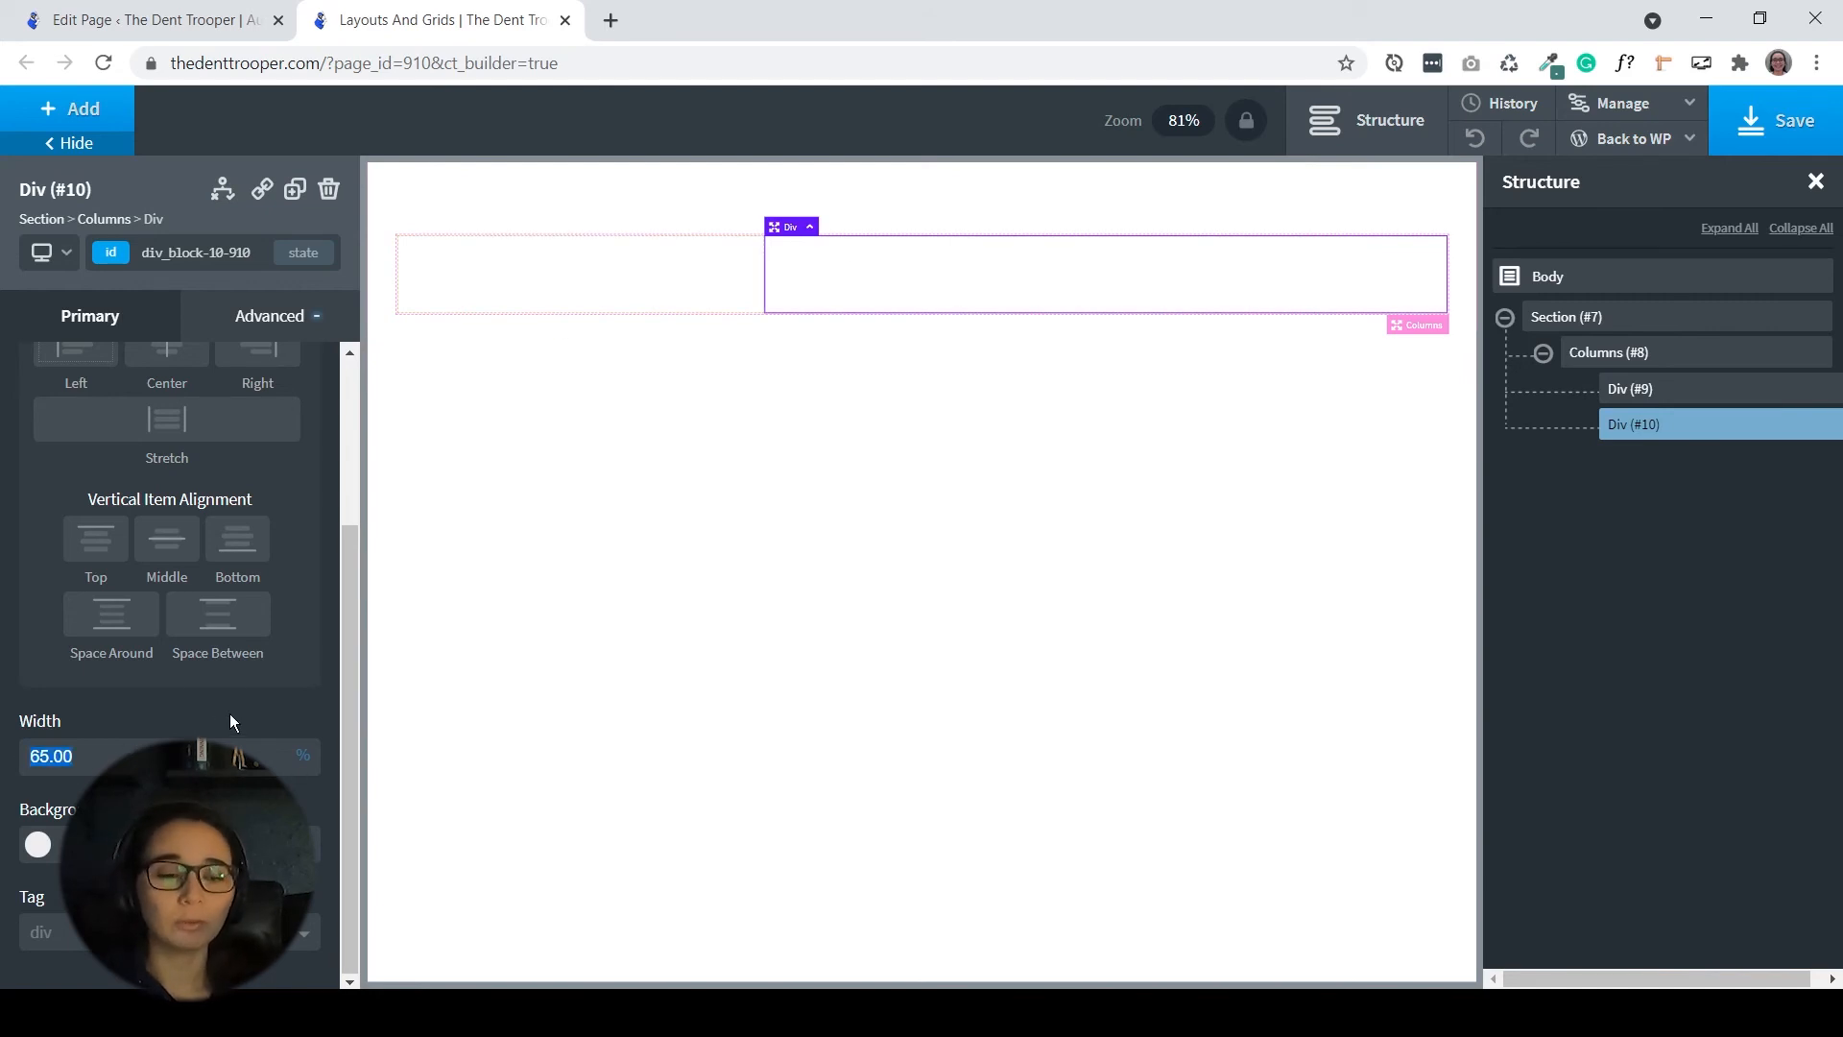
left_click(687, 288)
left_click(1106, 272)
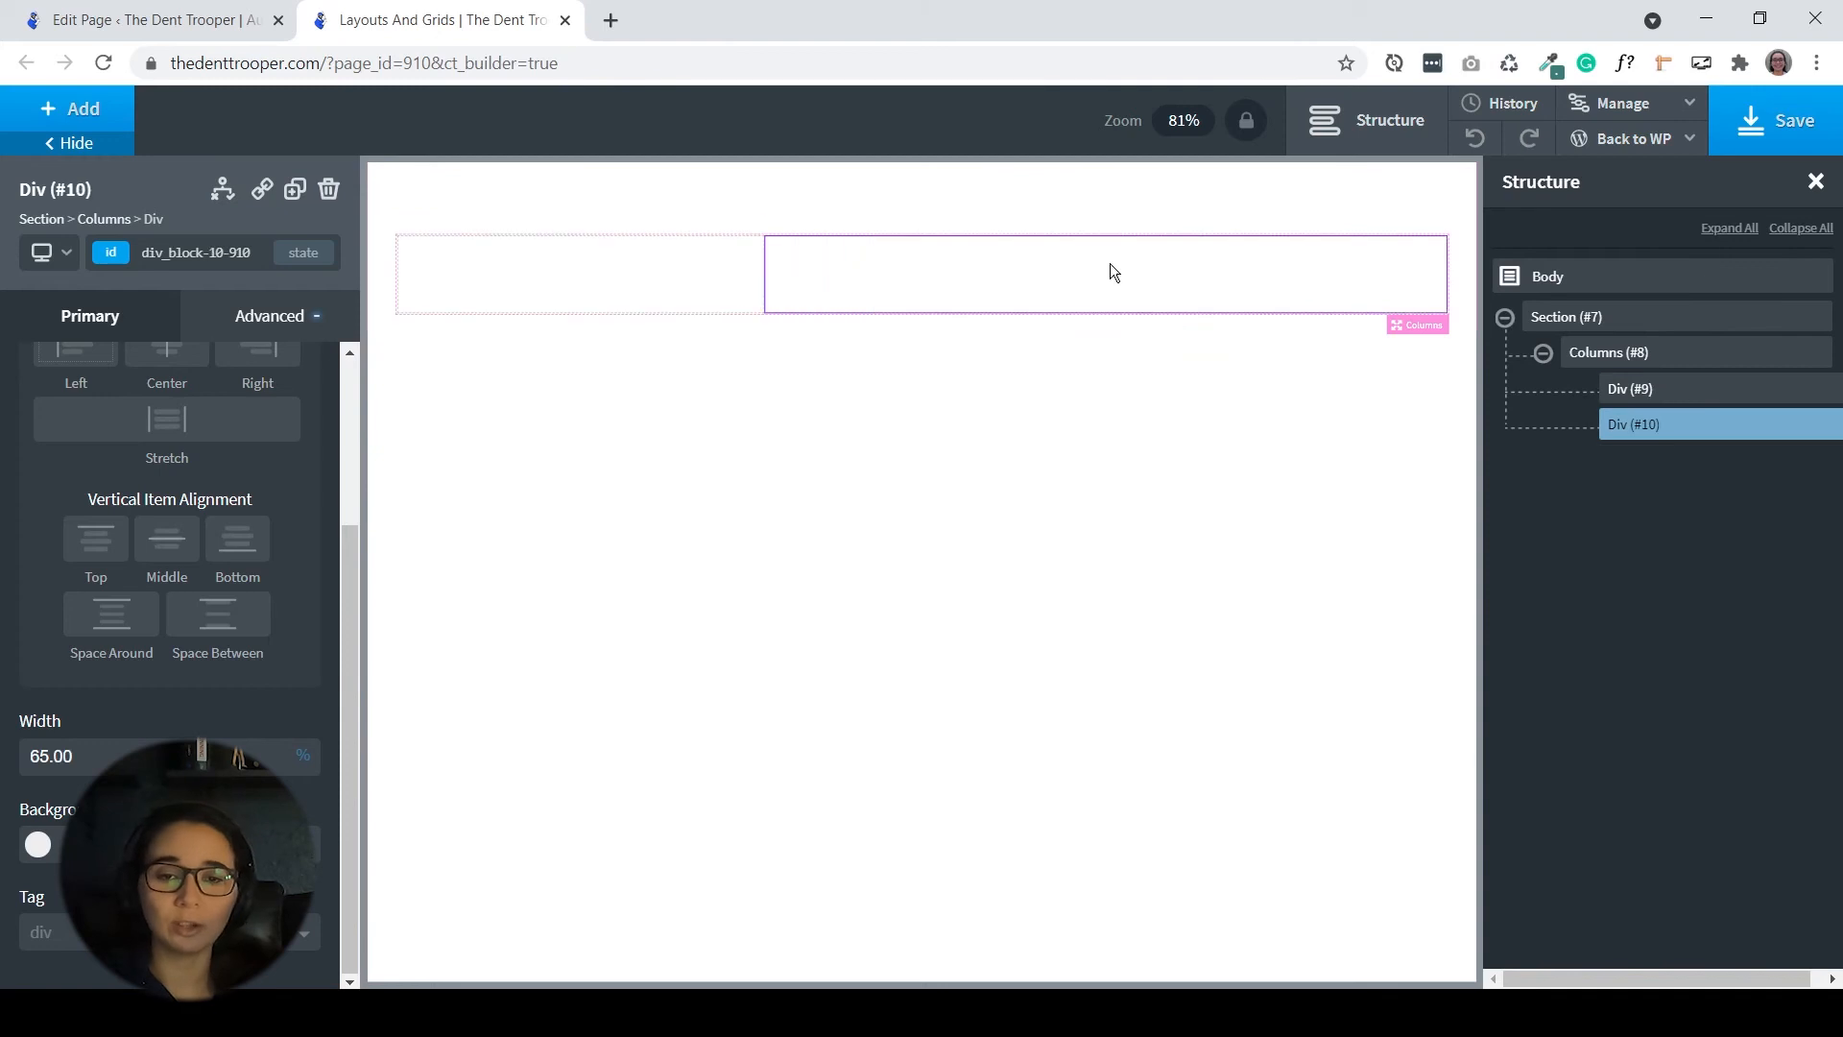
double_click(167, 750)
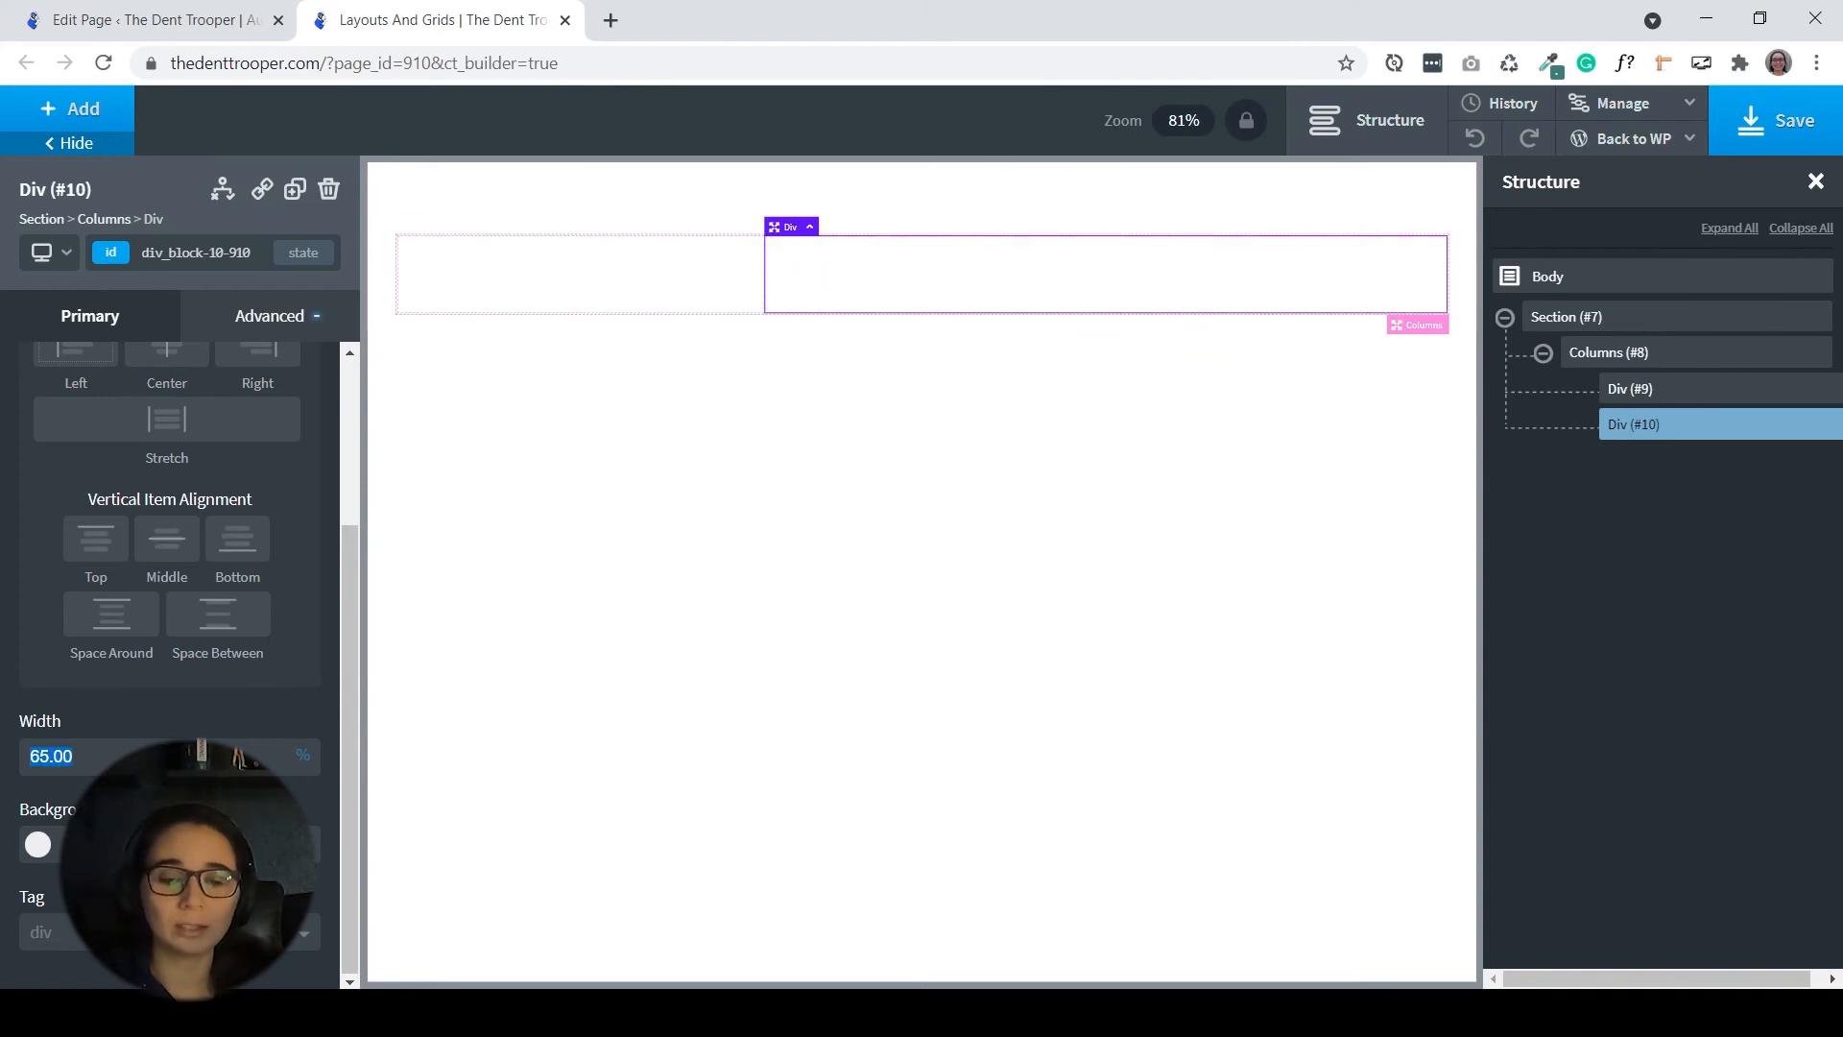
type("50")
left_click(576, 307)
double_click(51, 755)
type("30")
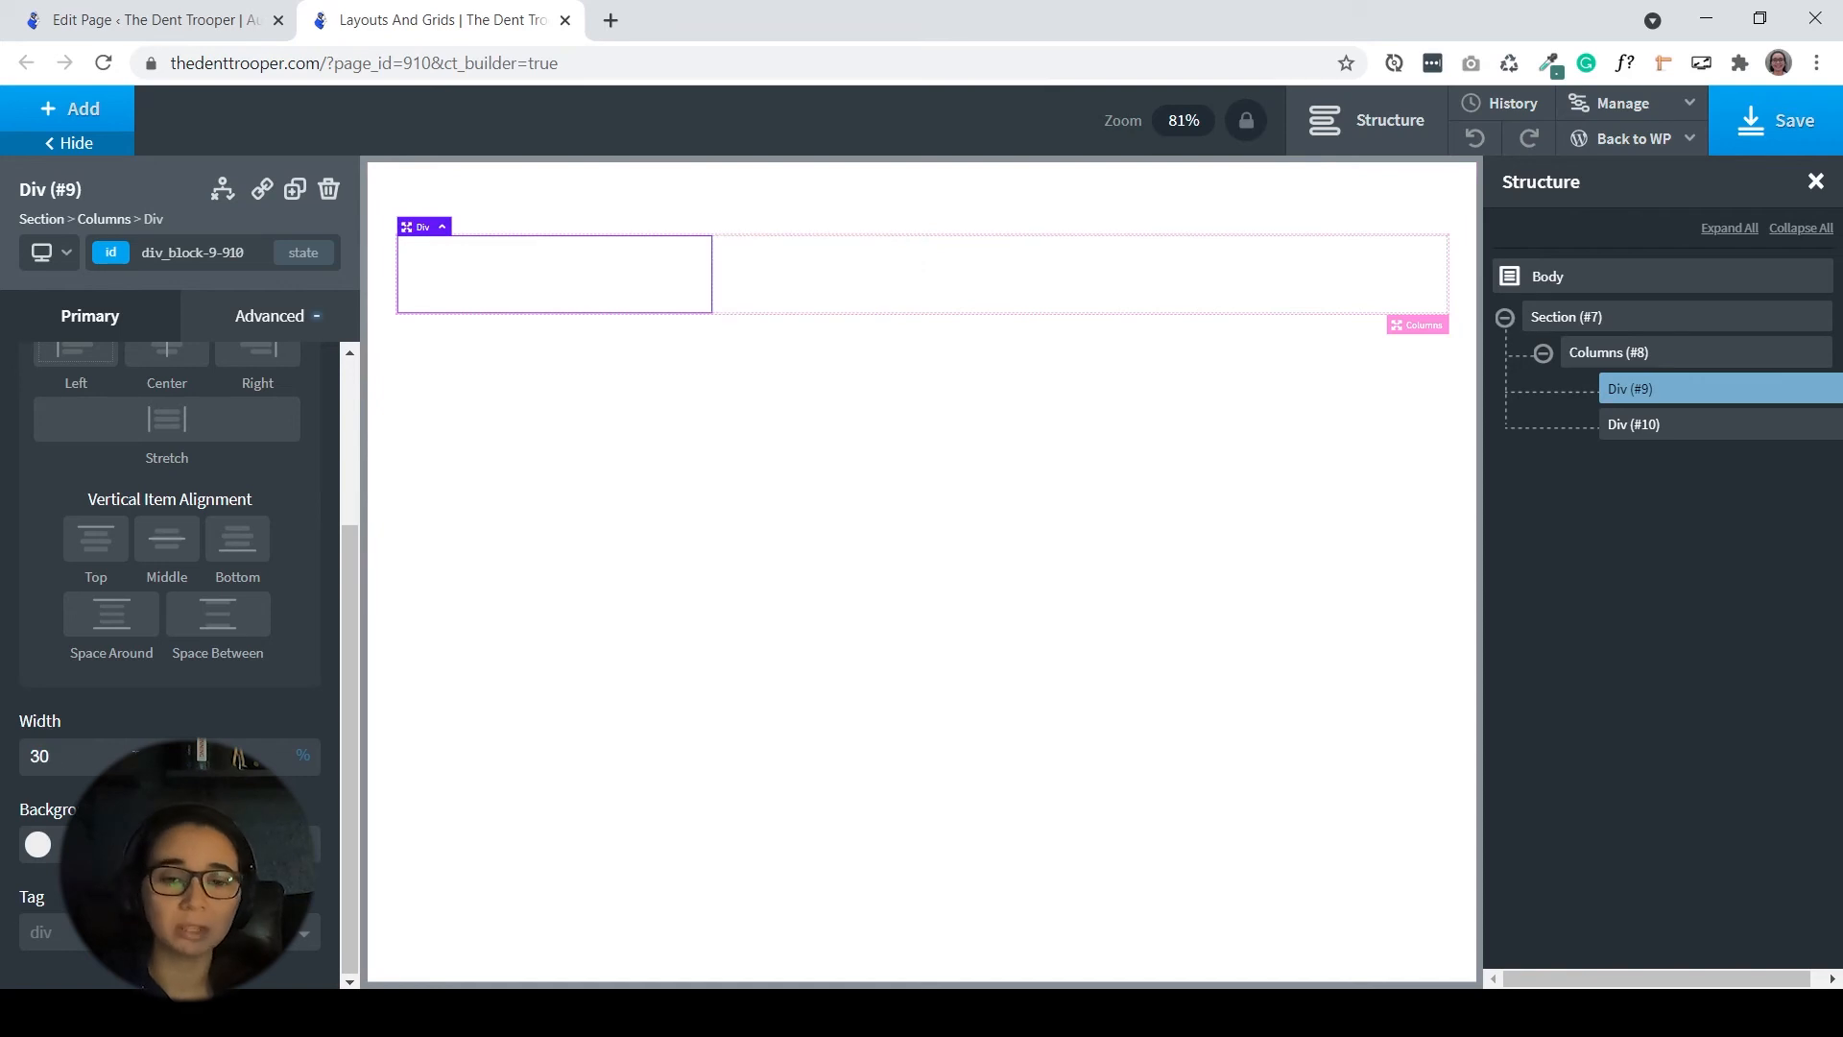
- Add a Div inside the first column's div (Div #9)
left_click(813, 305)
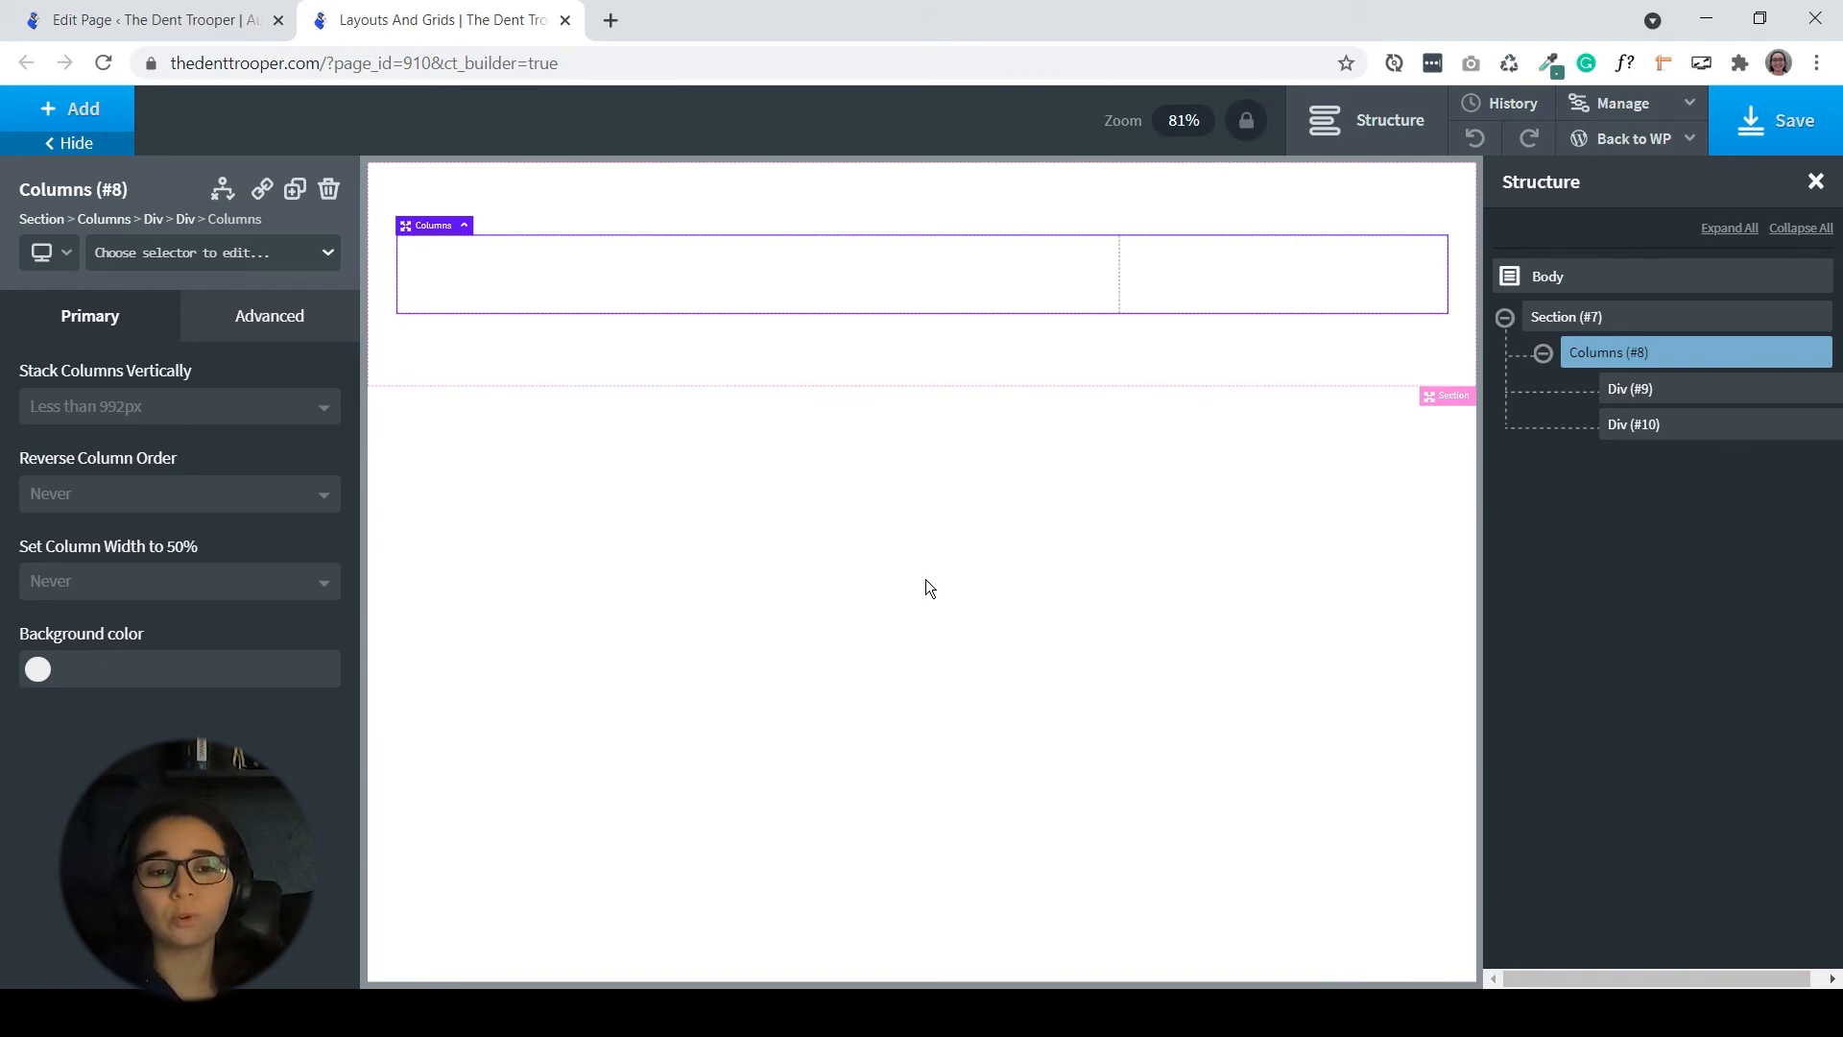
left_click(83, 113)
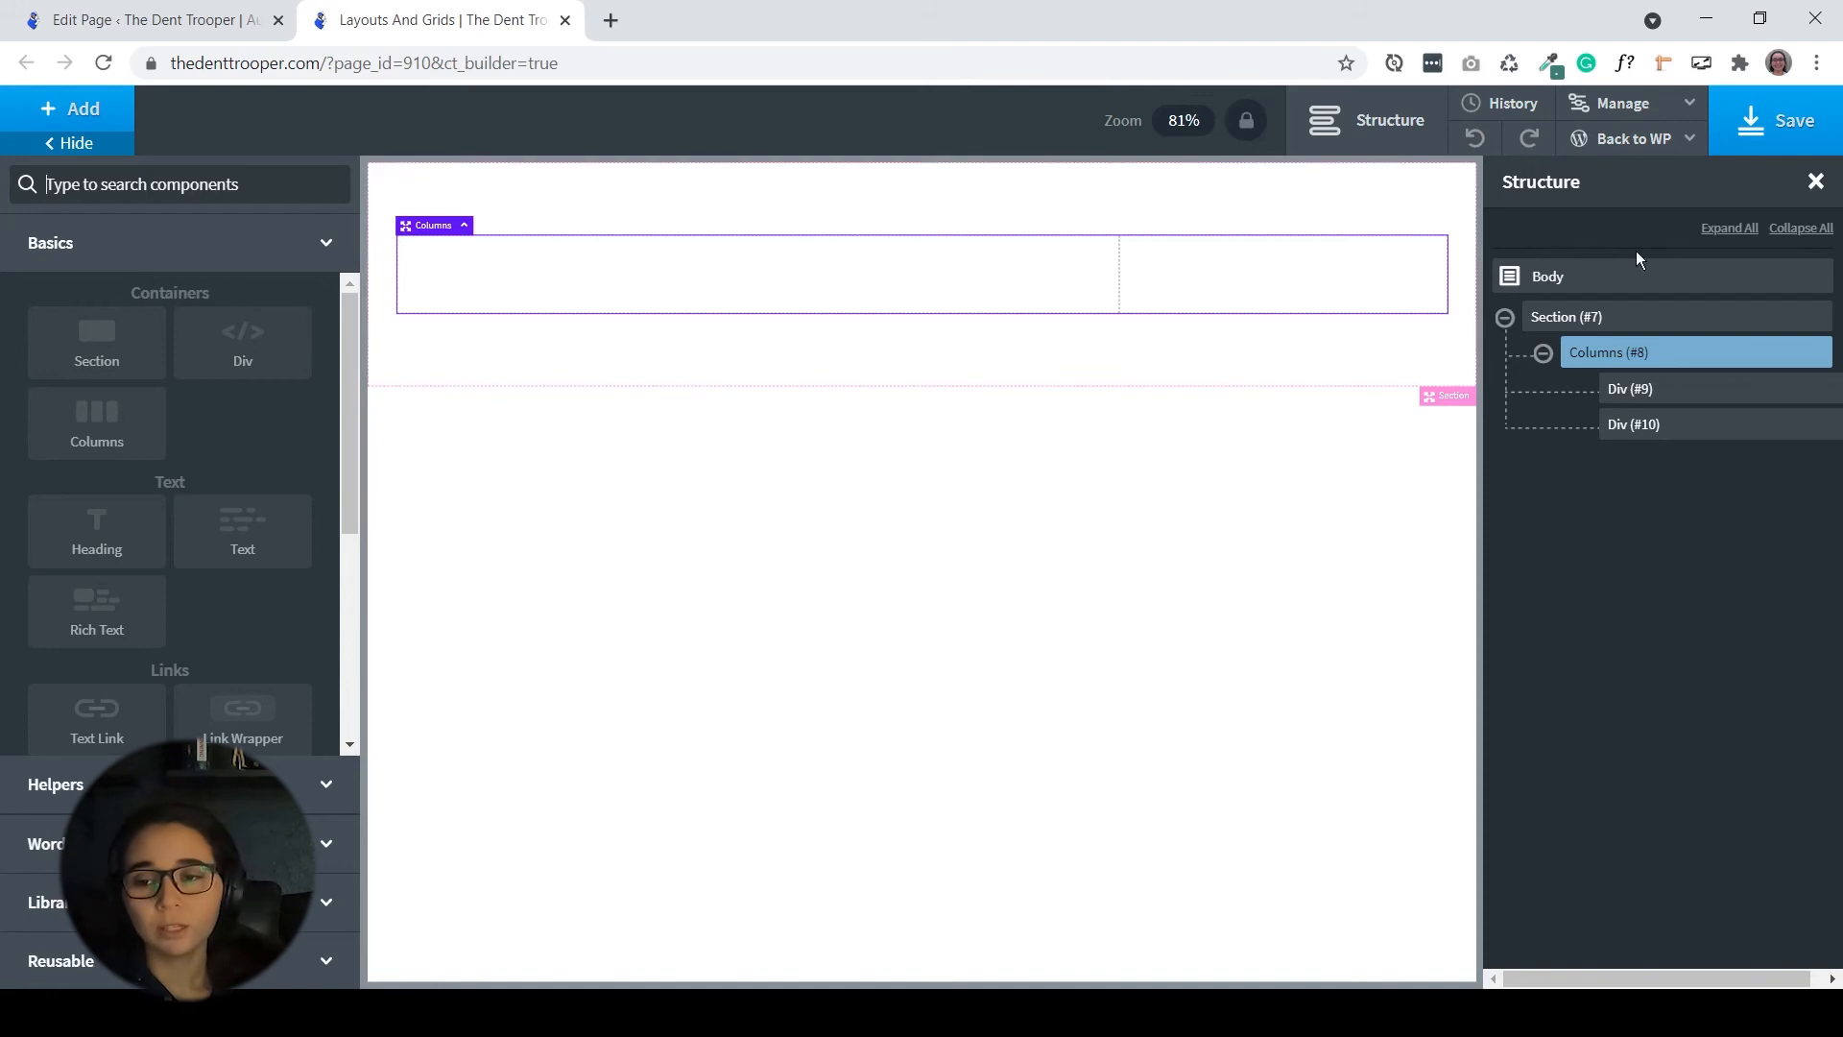
left_click(1680, 394)
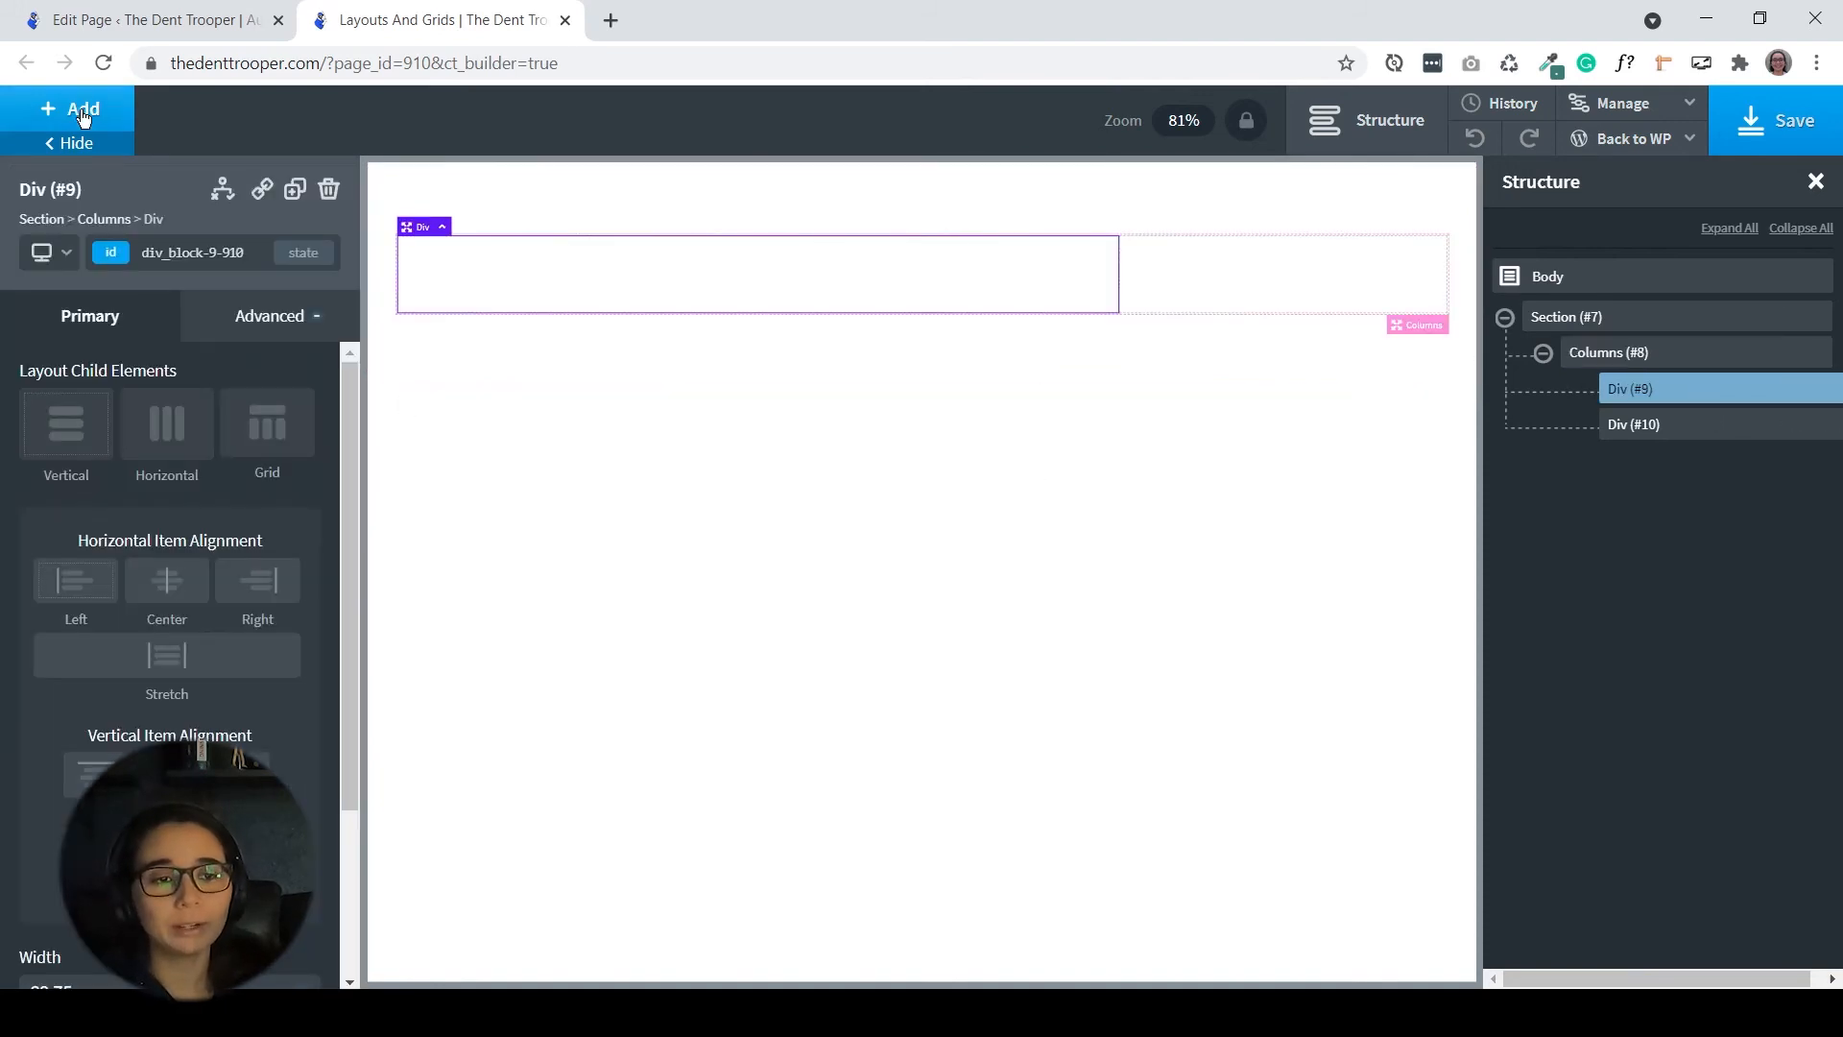
left_click(75, 121)
left_click(239, 343)
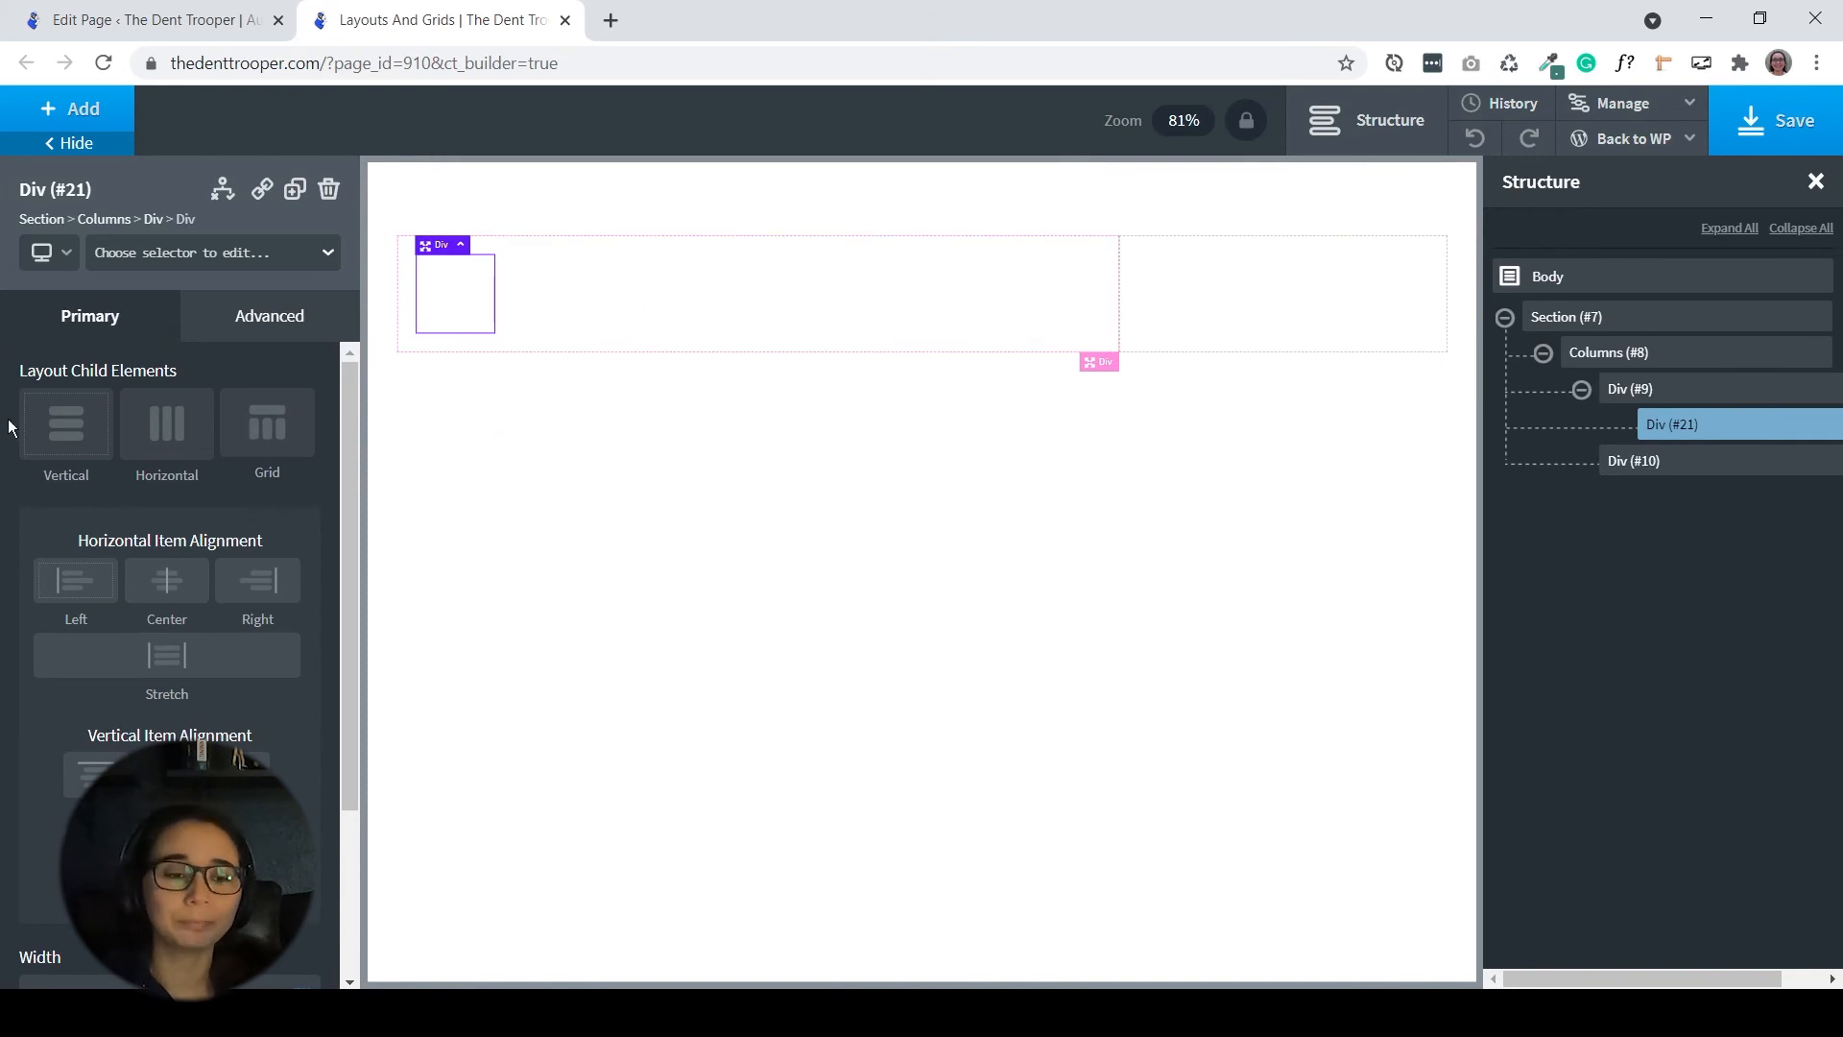
- Insert a Columns element into the new nested div and expand that div in the page structure
left_click(76, 109)
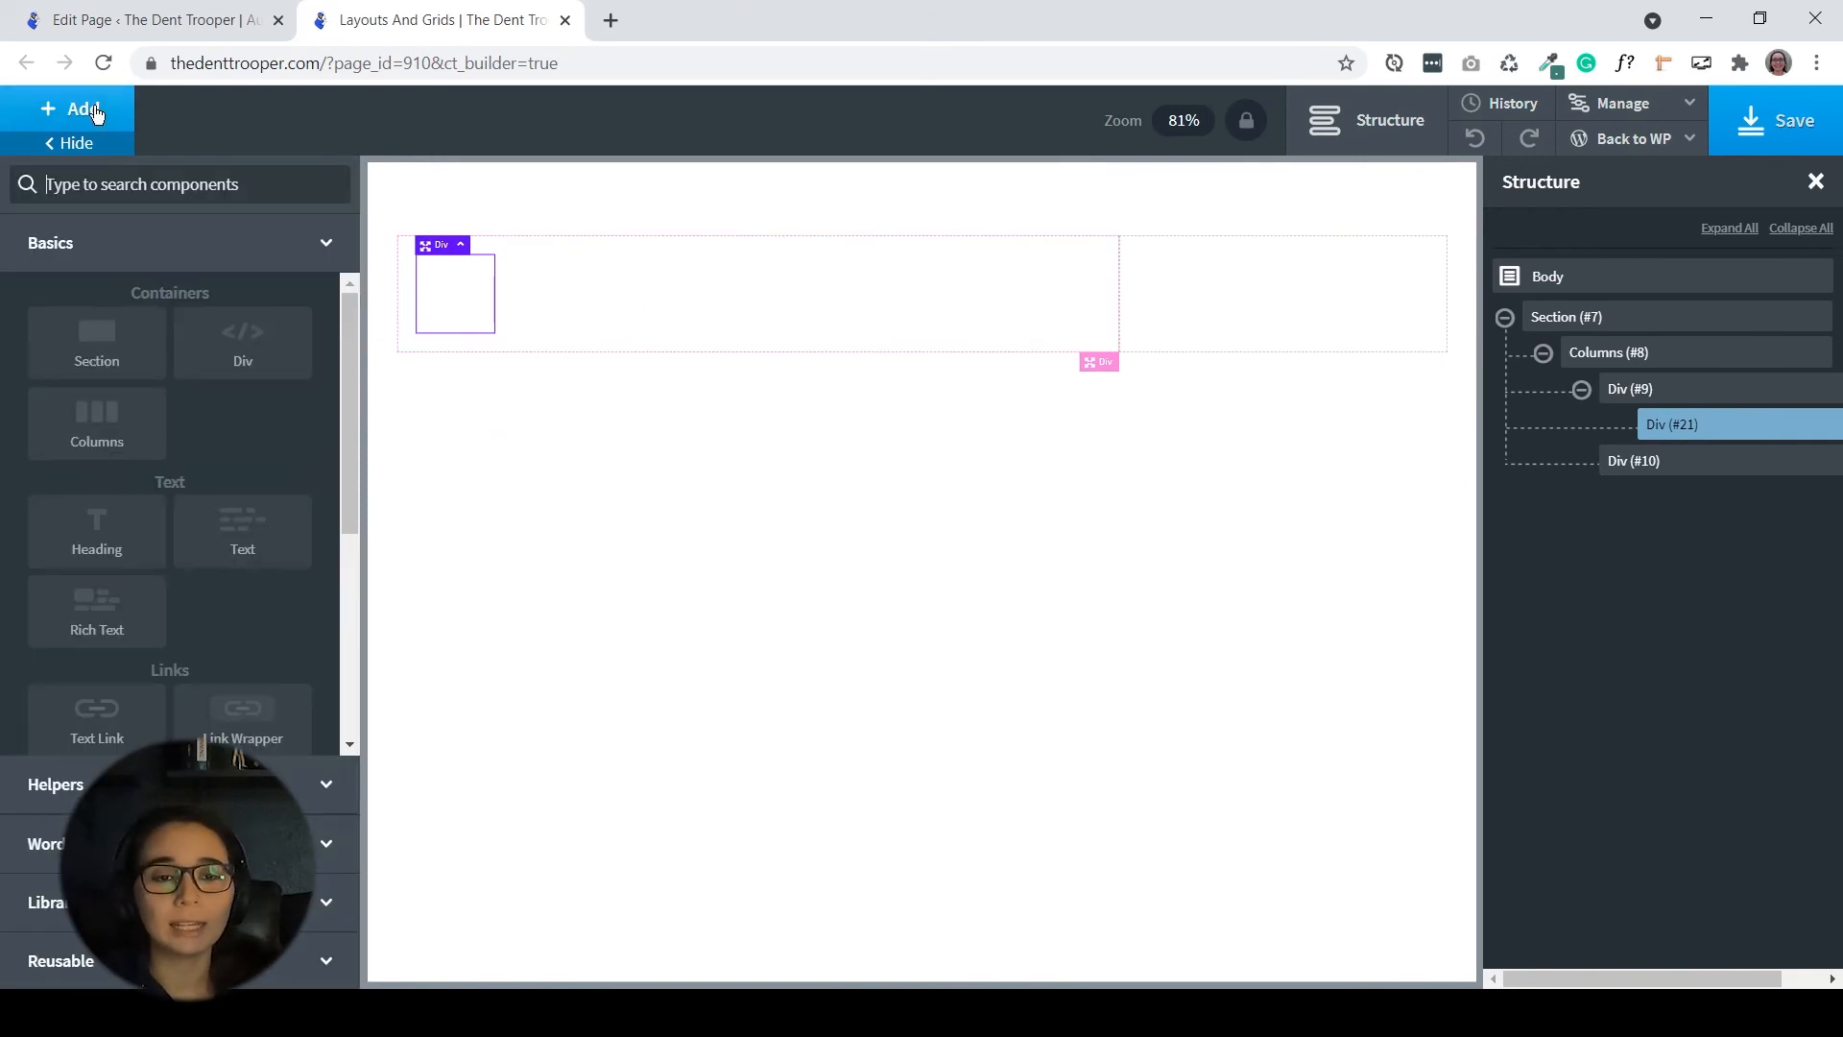
left_click(132, 451)
left_click_drag(402, 342, 455, 293)
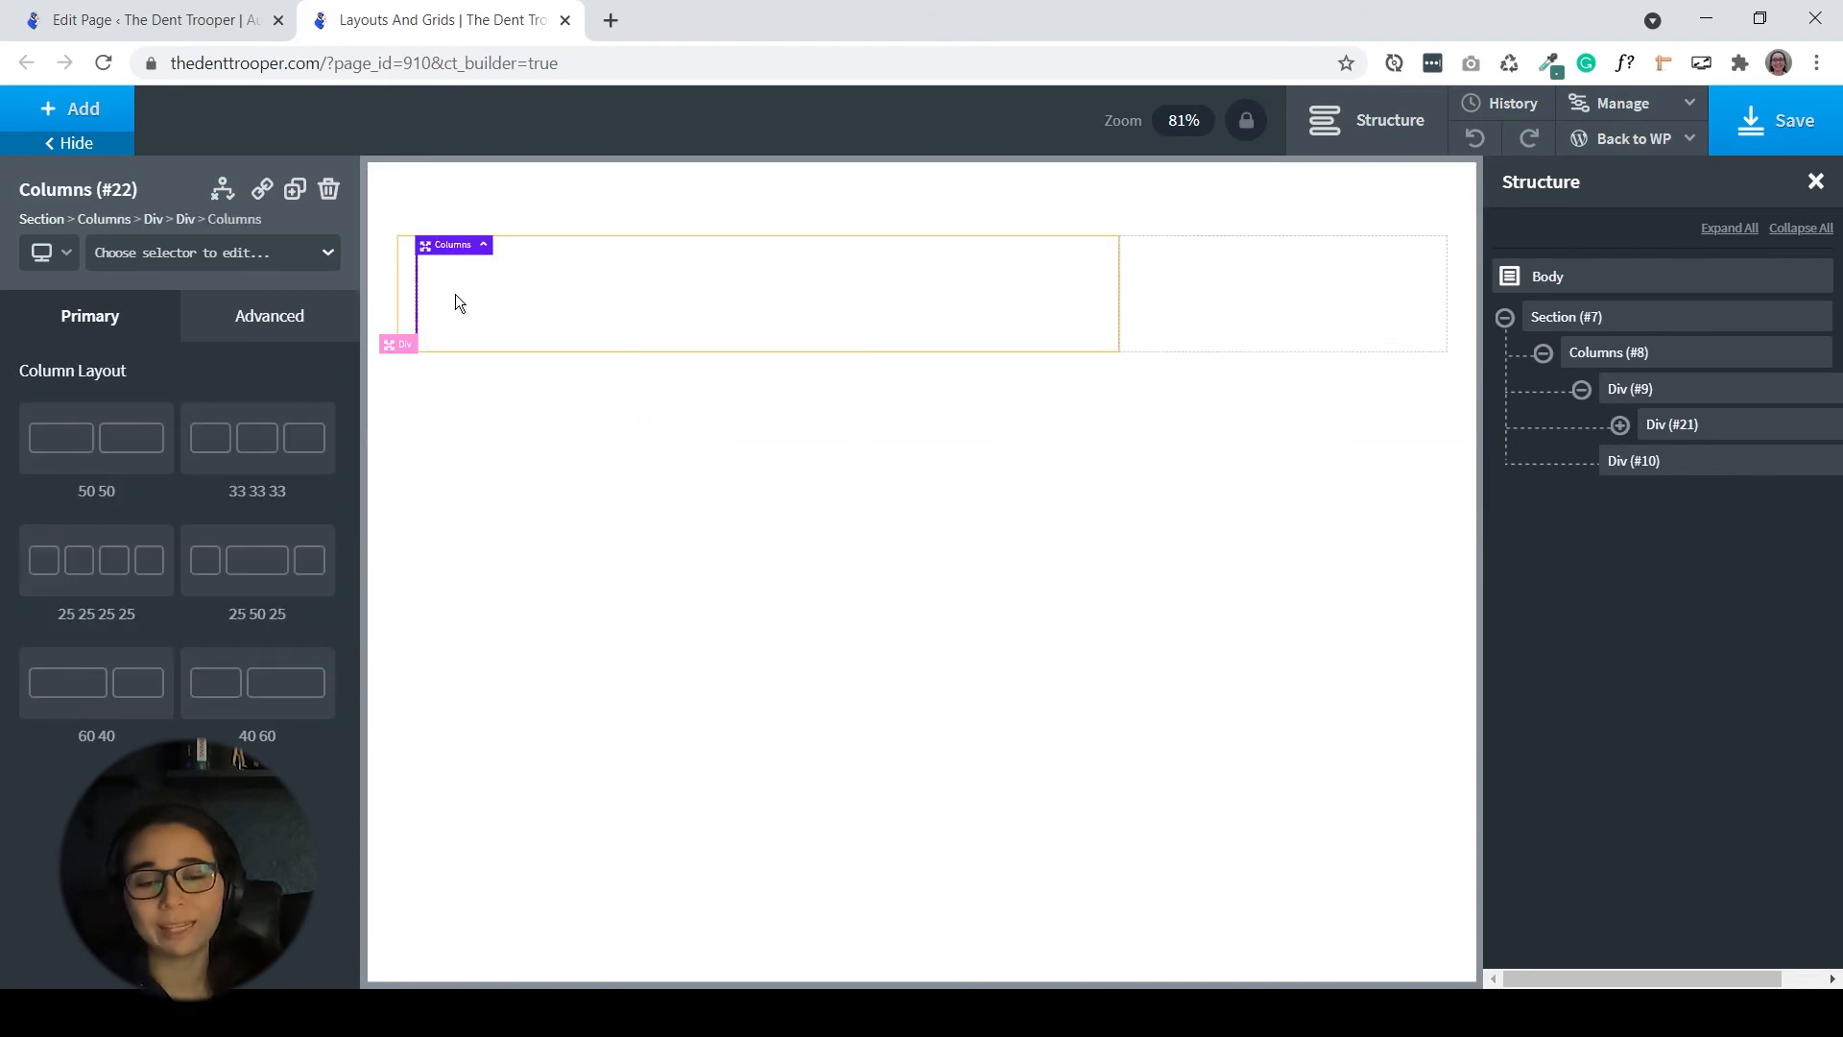
left_click(1620, 425)
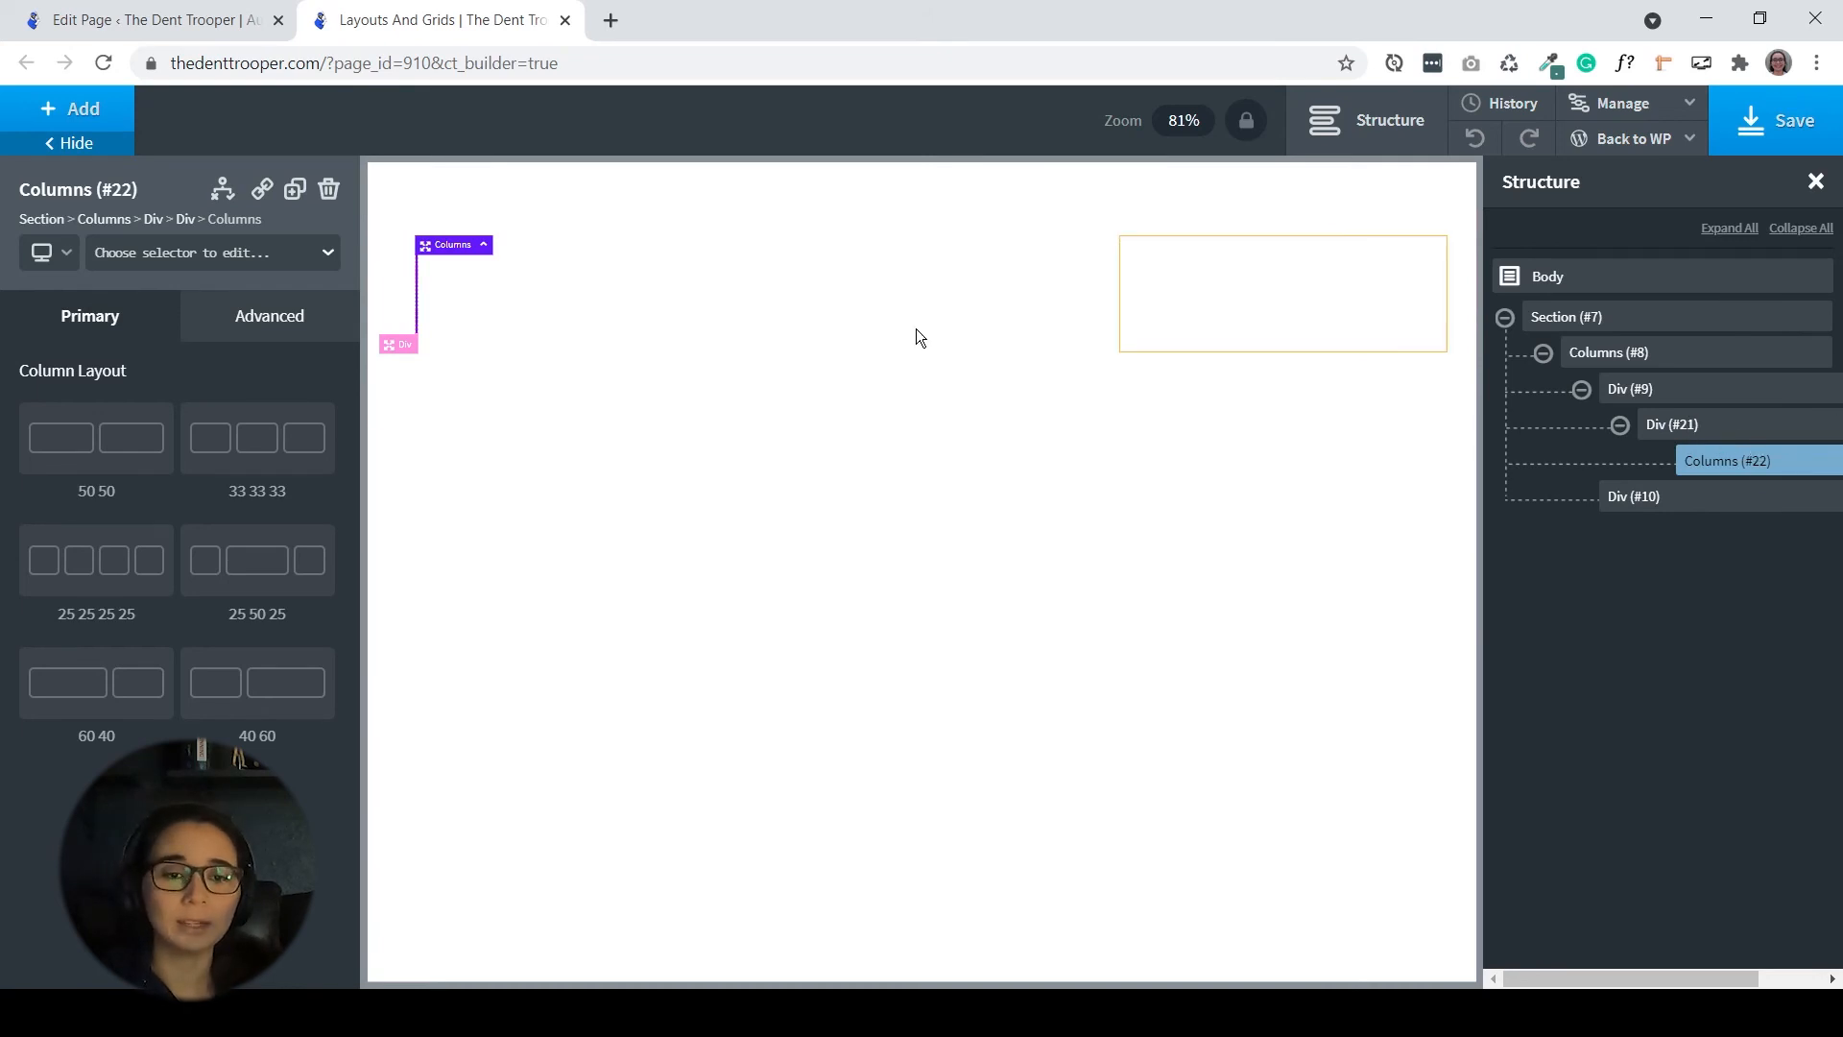
- Set the nested div's width to 100% and give its Columns element the 33 33 33 layout
left_click(1723, 424)
scroll(295, 771, "down", 5)
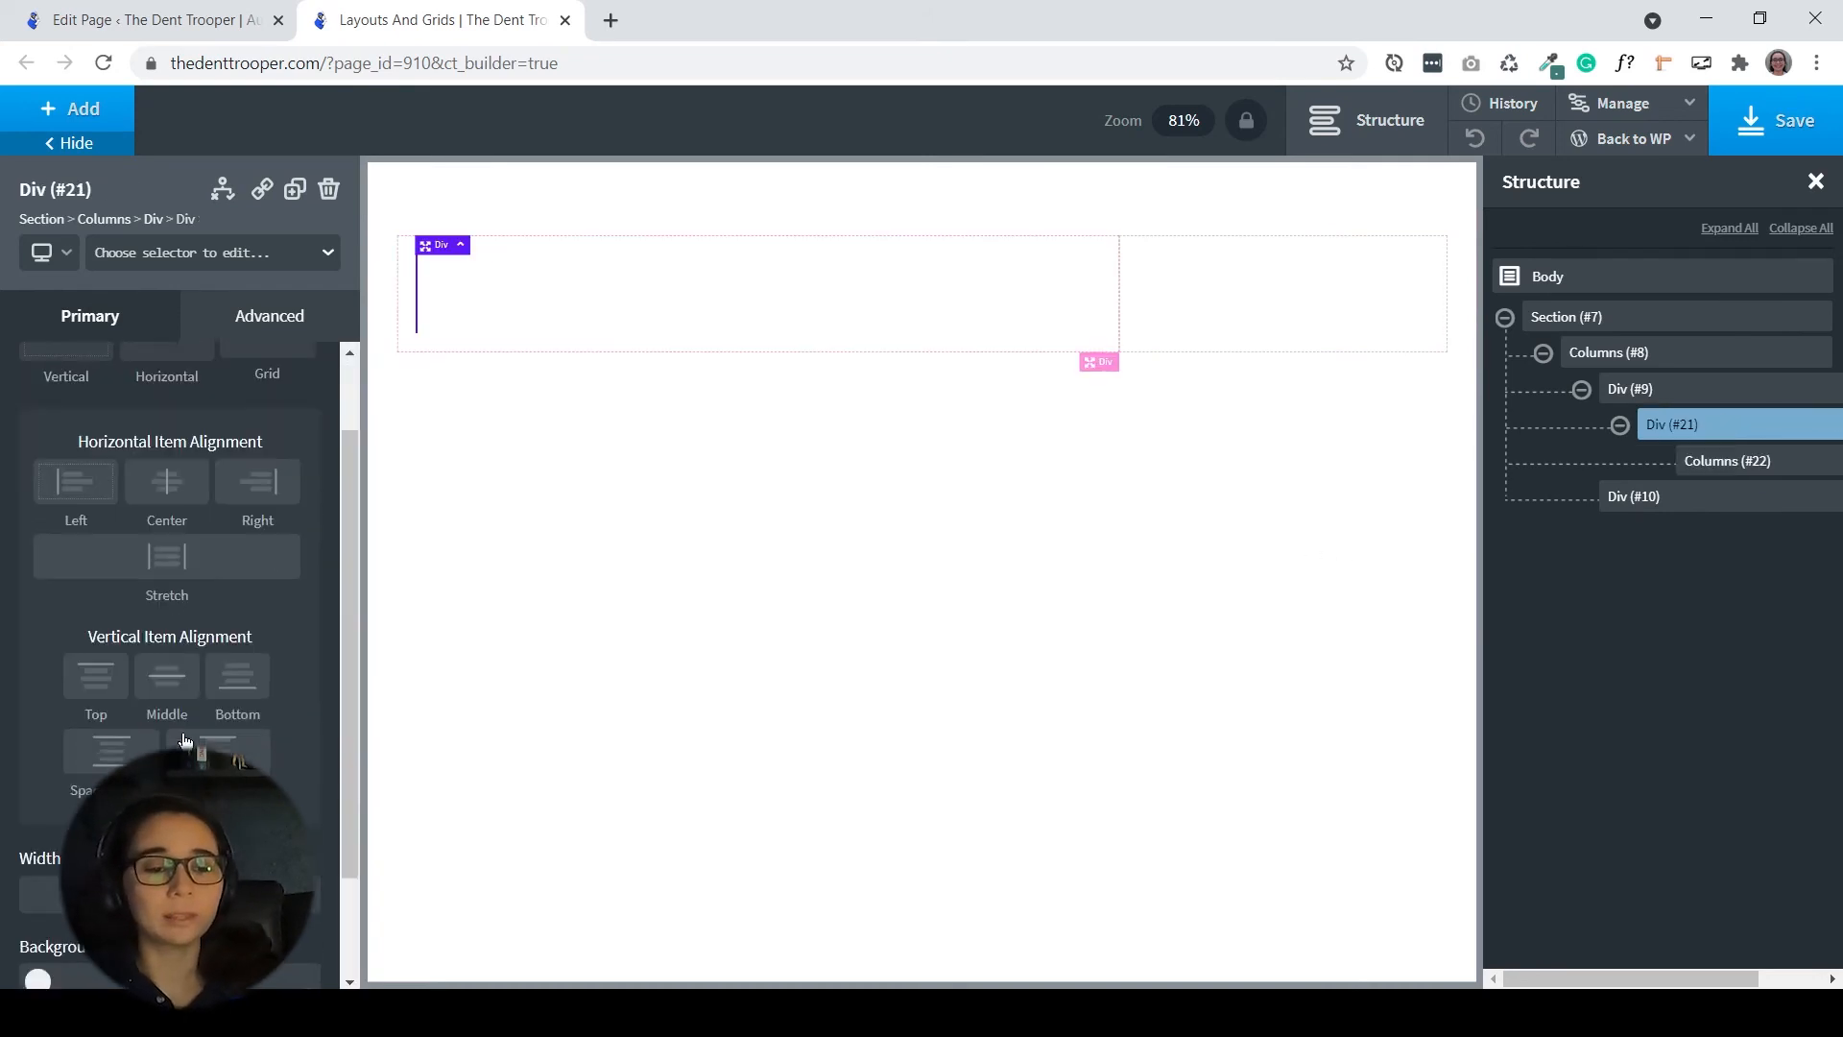
left_click(296, 770)
left_click(300, 783)
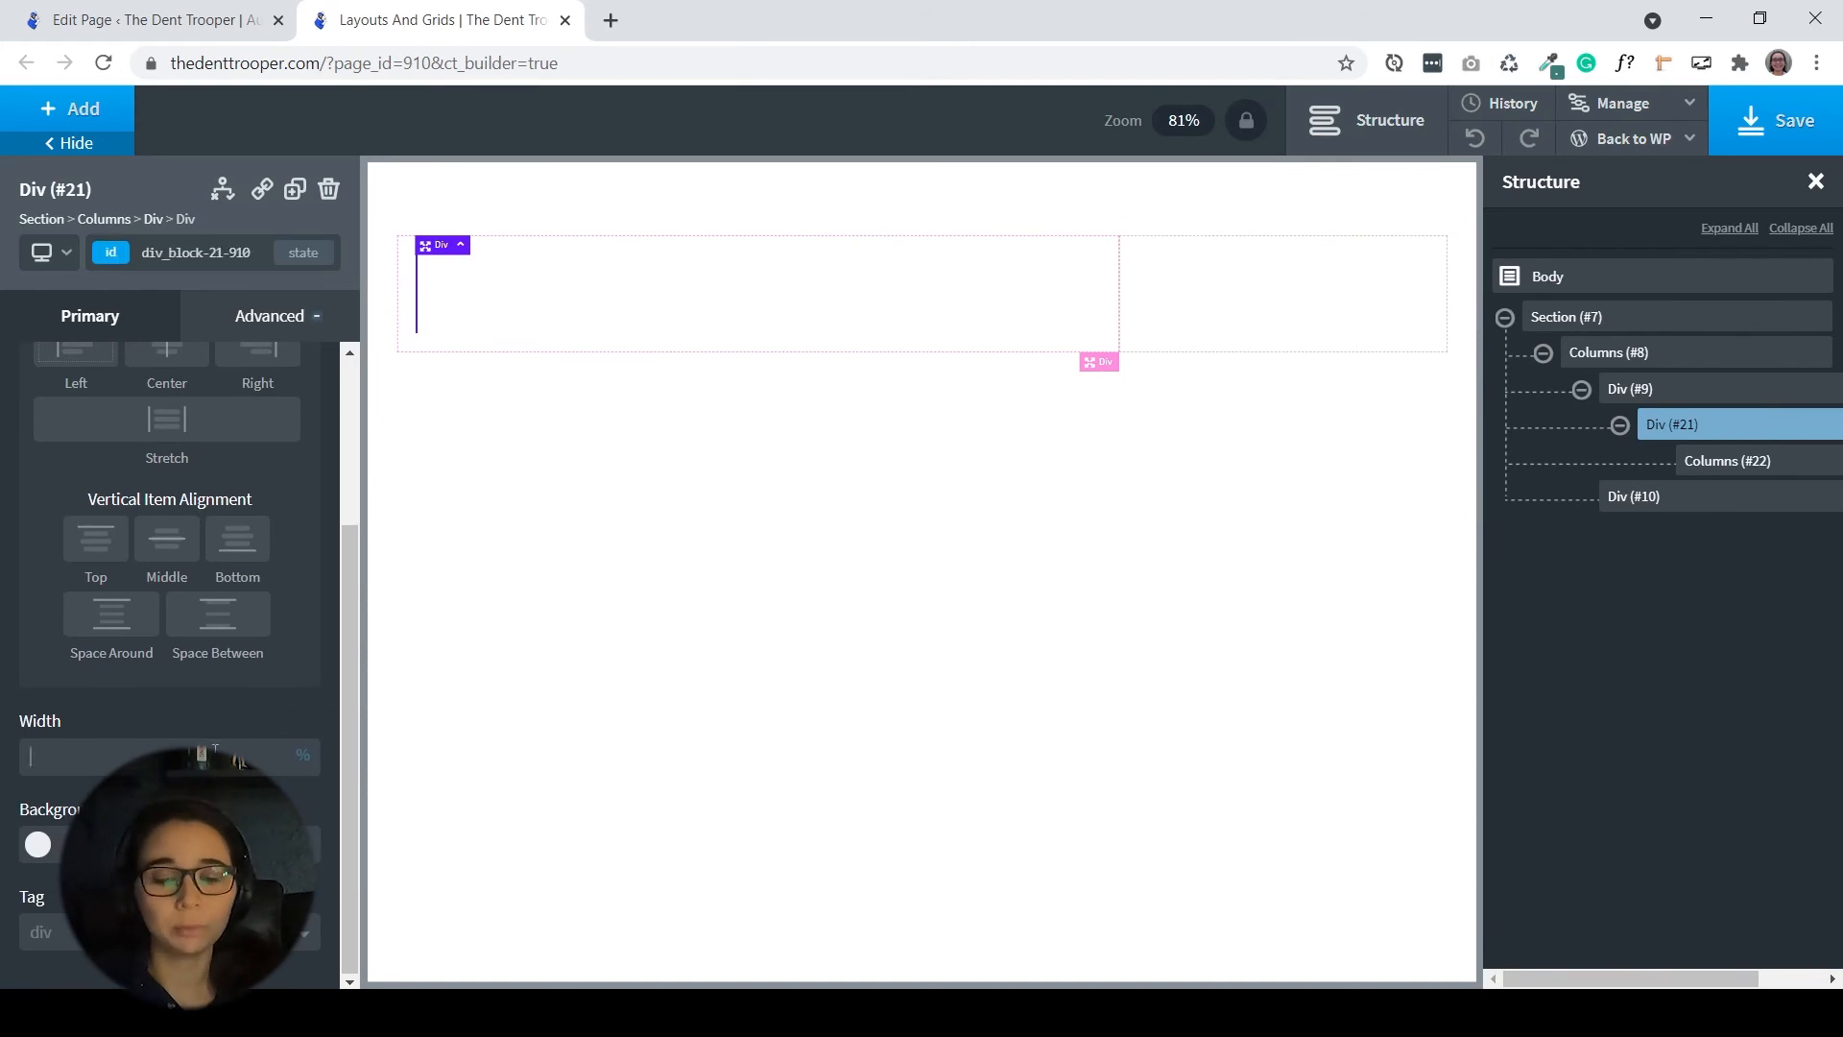
type("100")
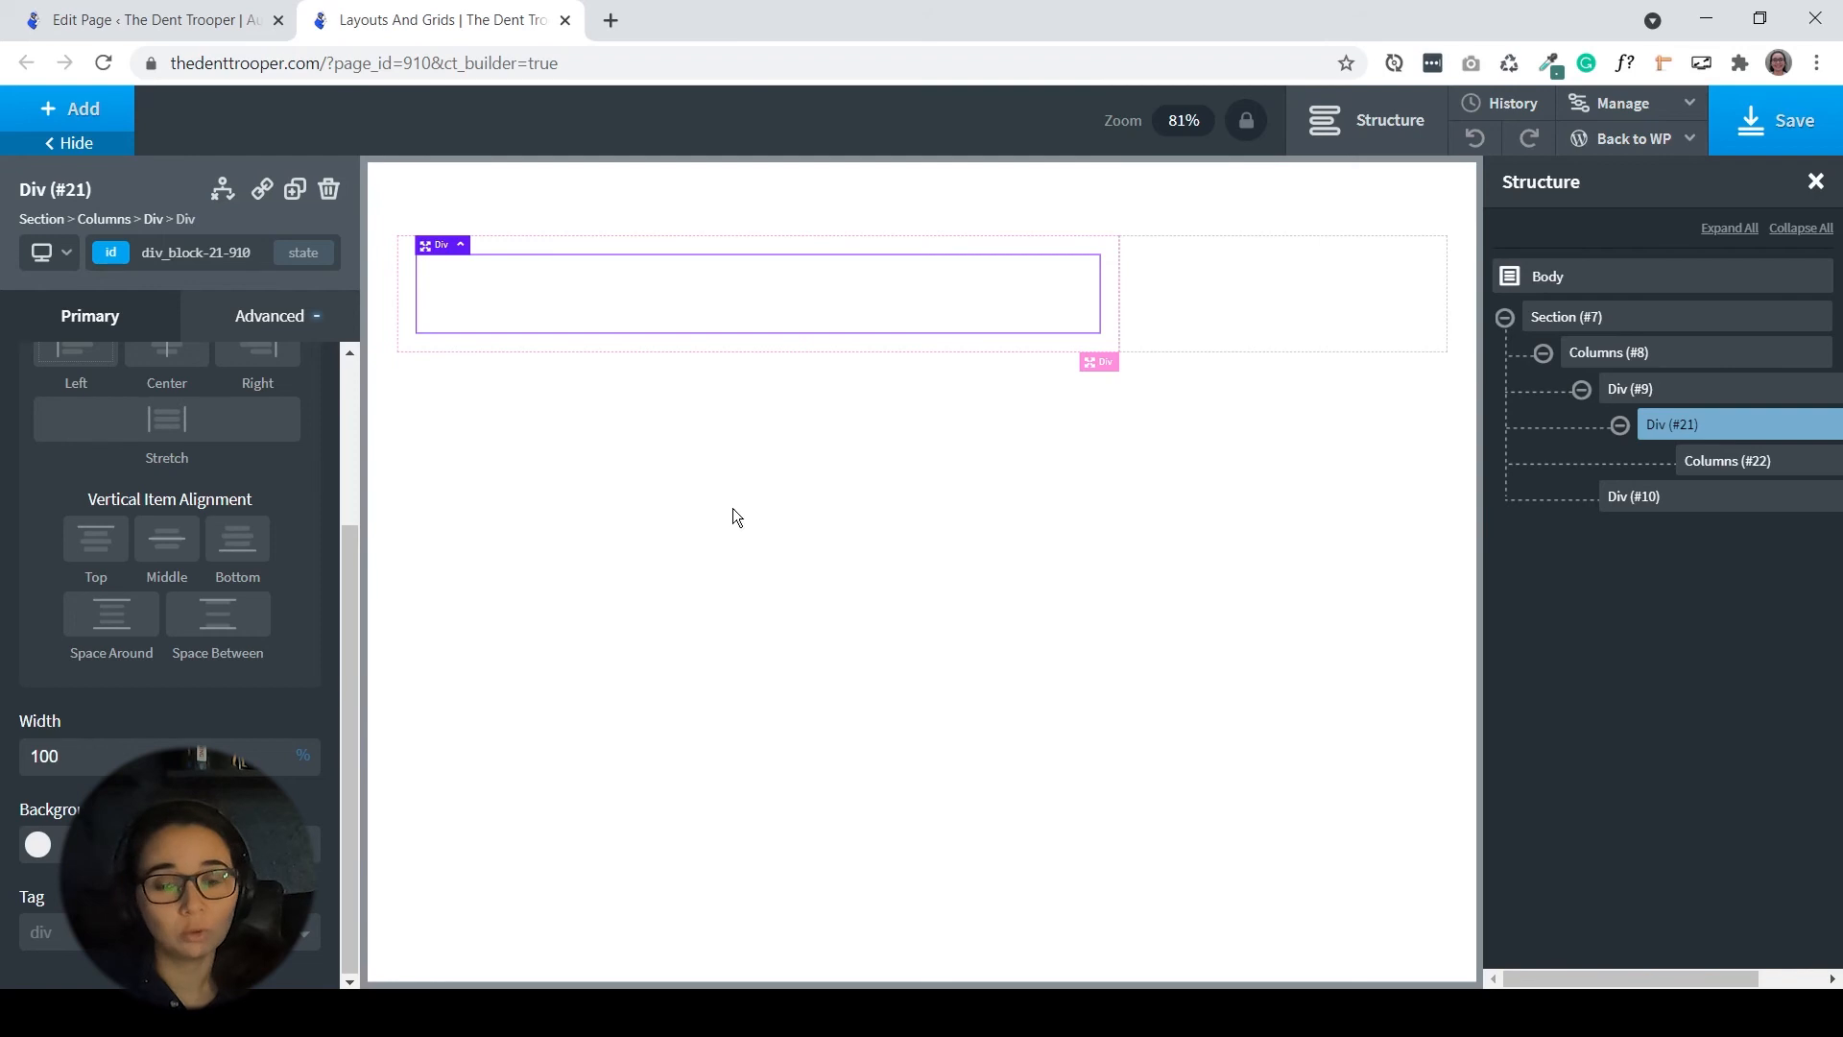
left_click(1764, 463)
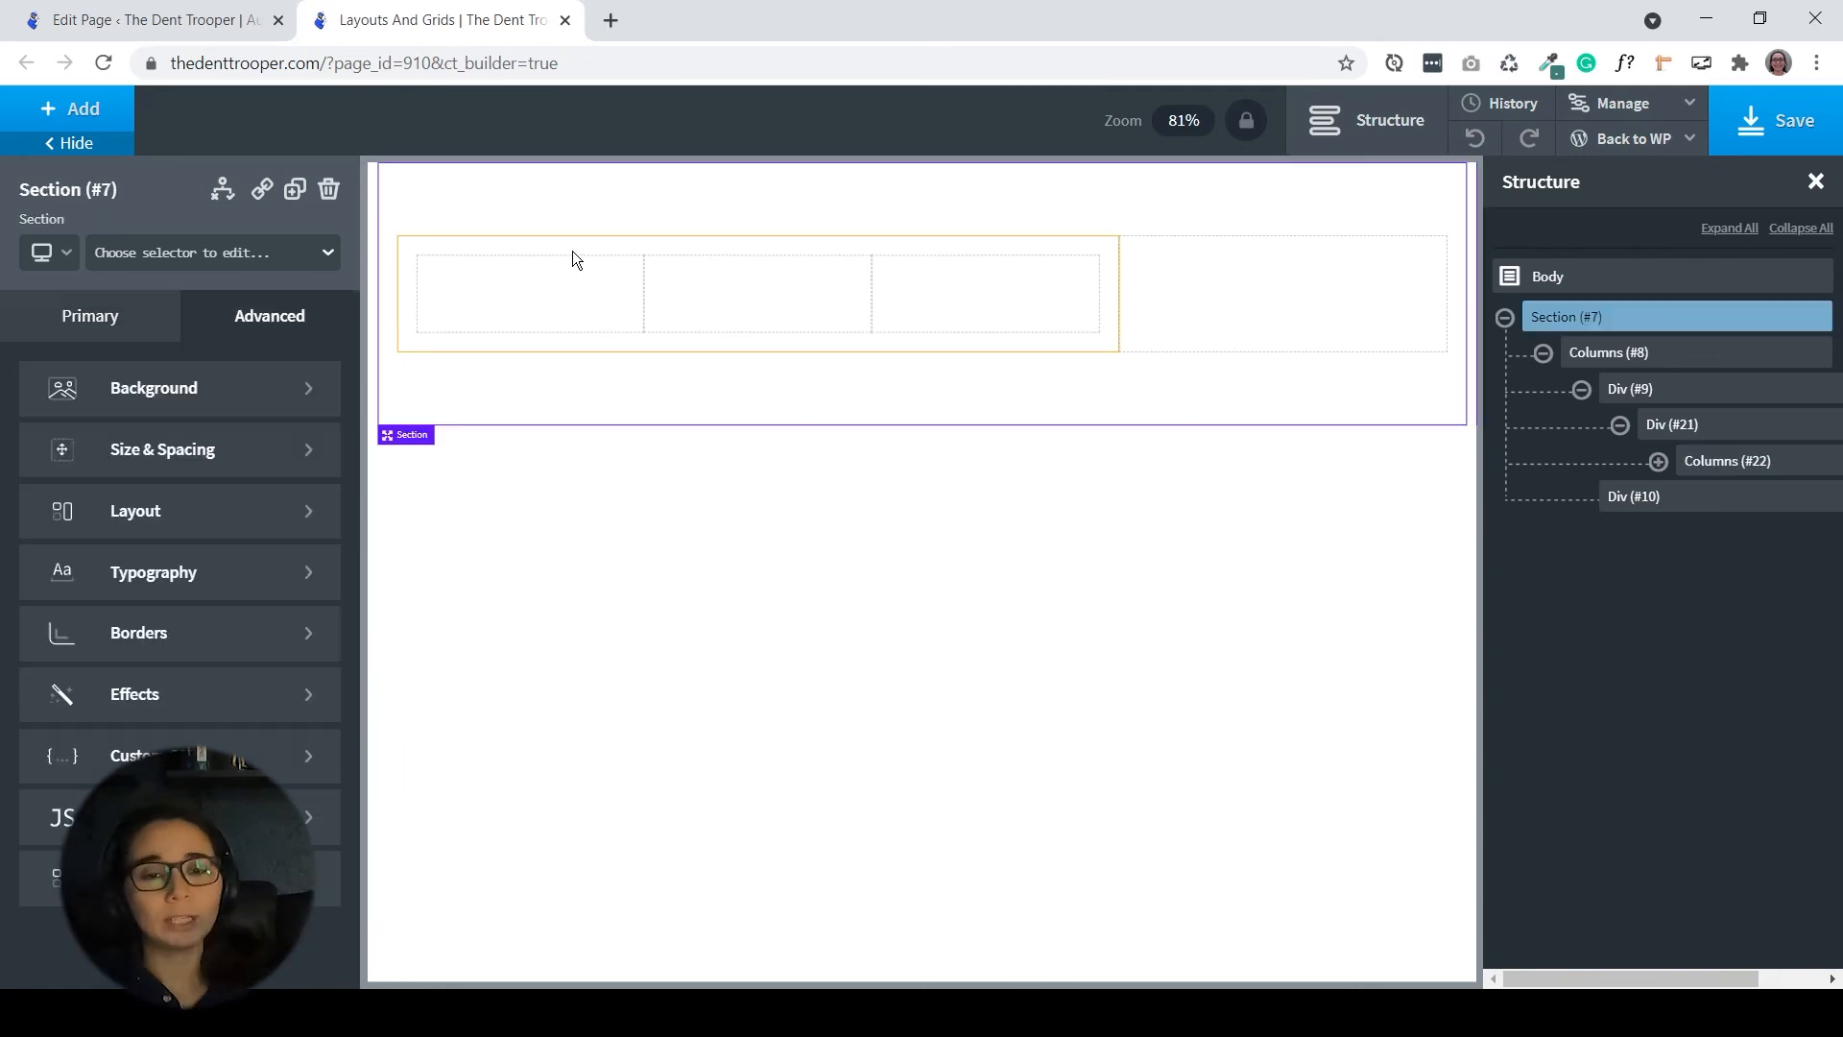
left_click(572, 252)
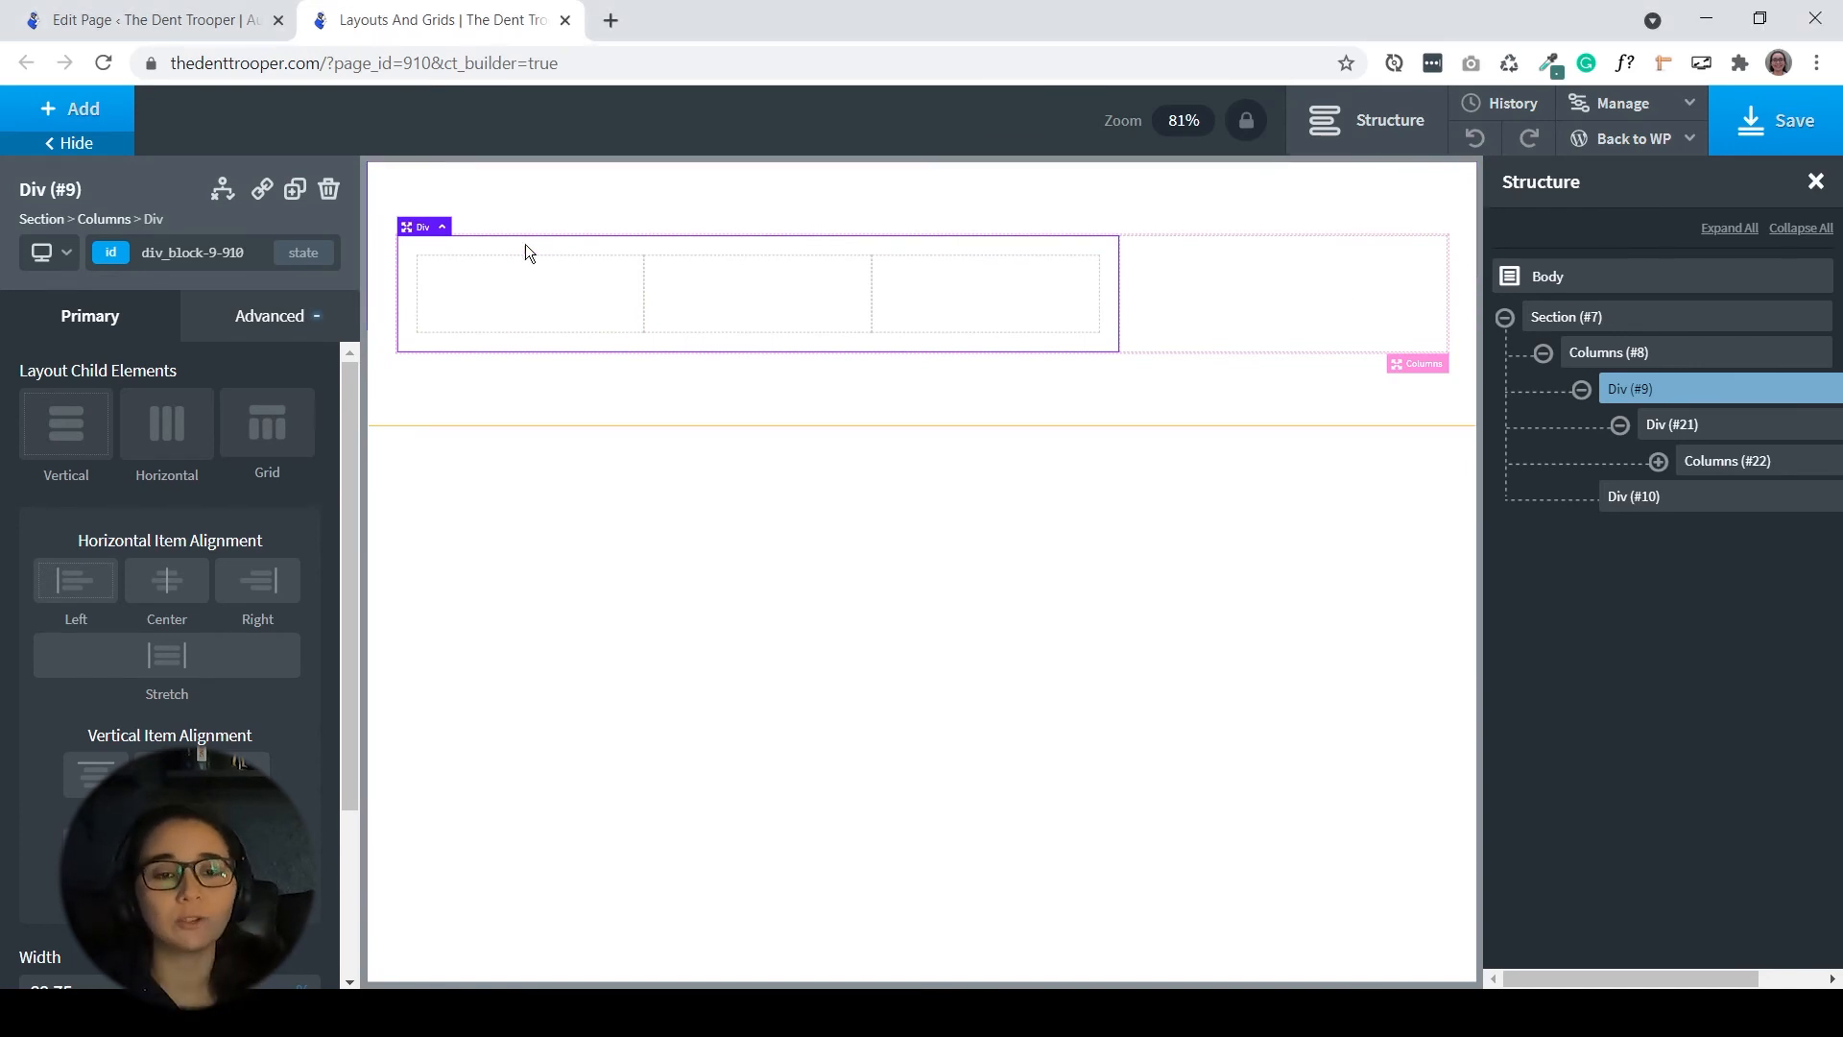
- Set the background color of the first nested column to saas2 - Blue
left_click(541, 292)
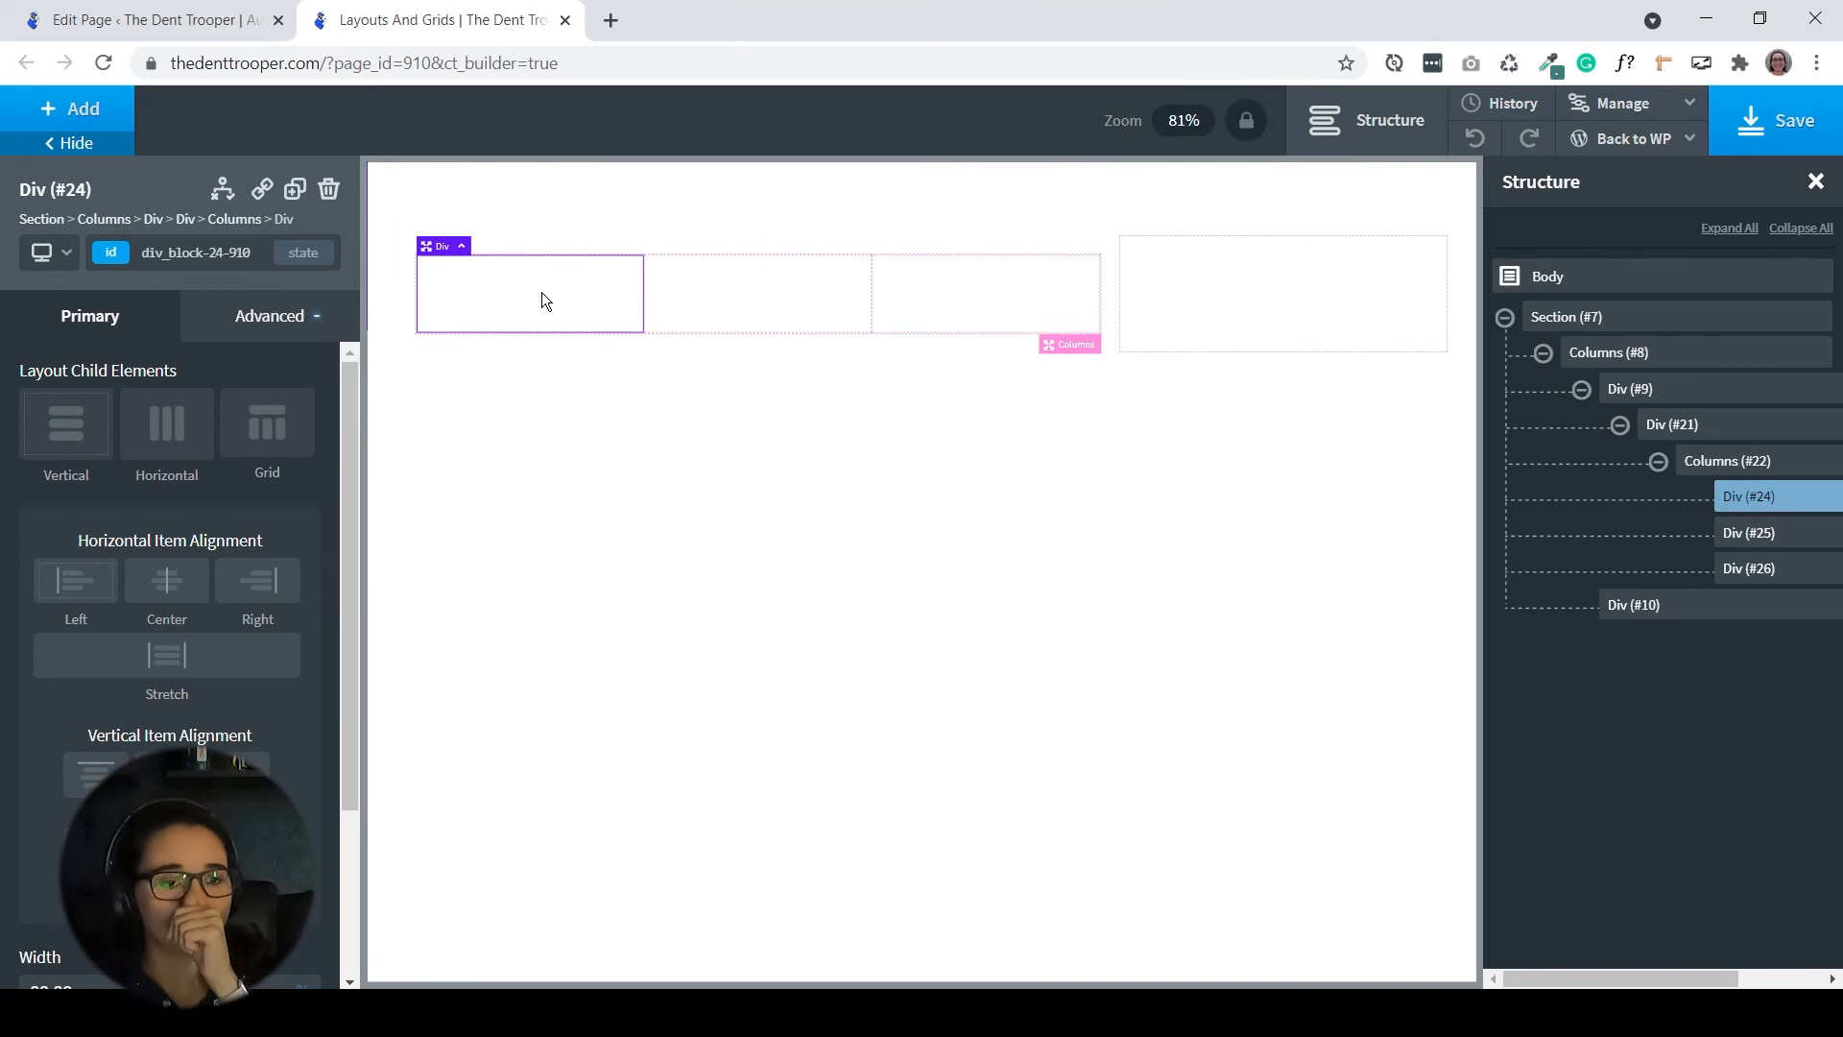
left_click(288, 316)
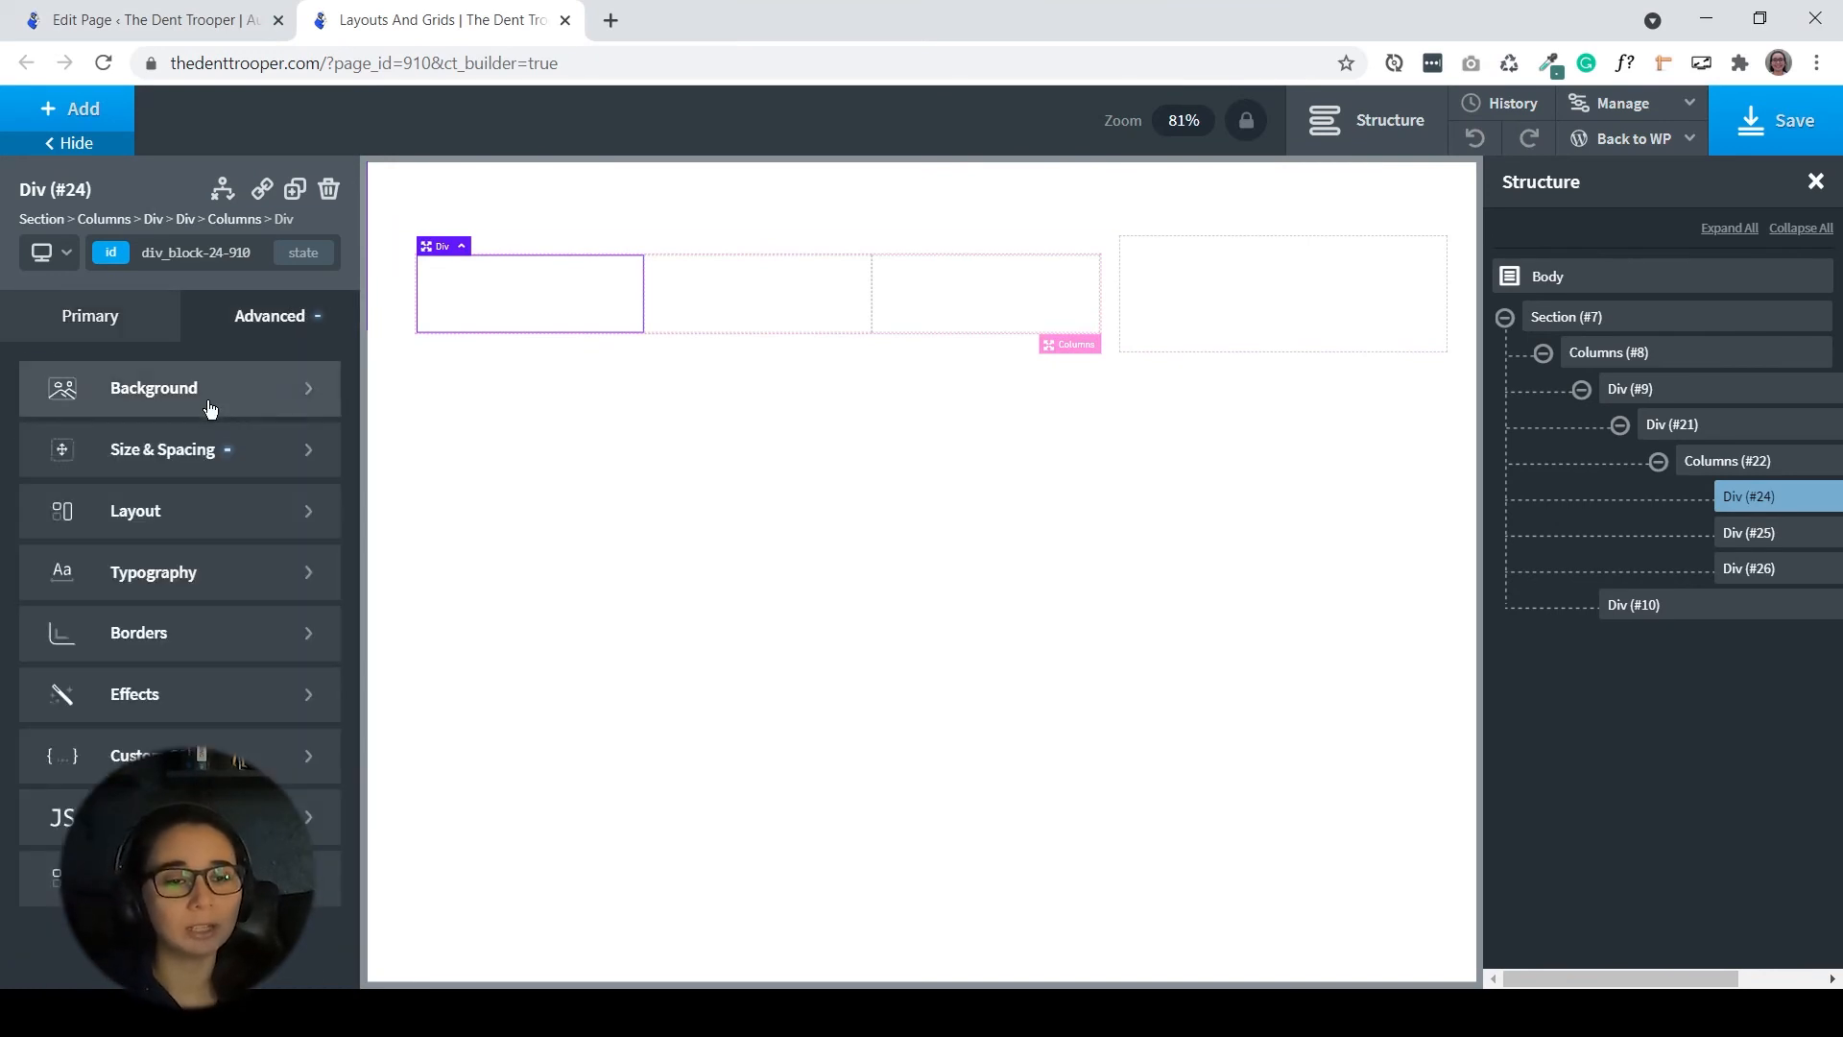
left_click(278, 383)
left_click(28, 463)
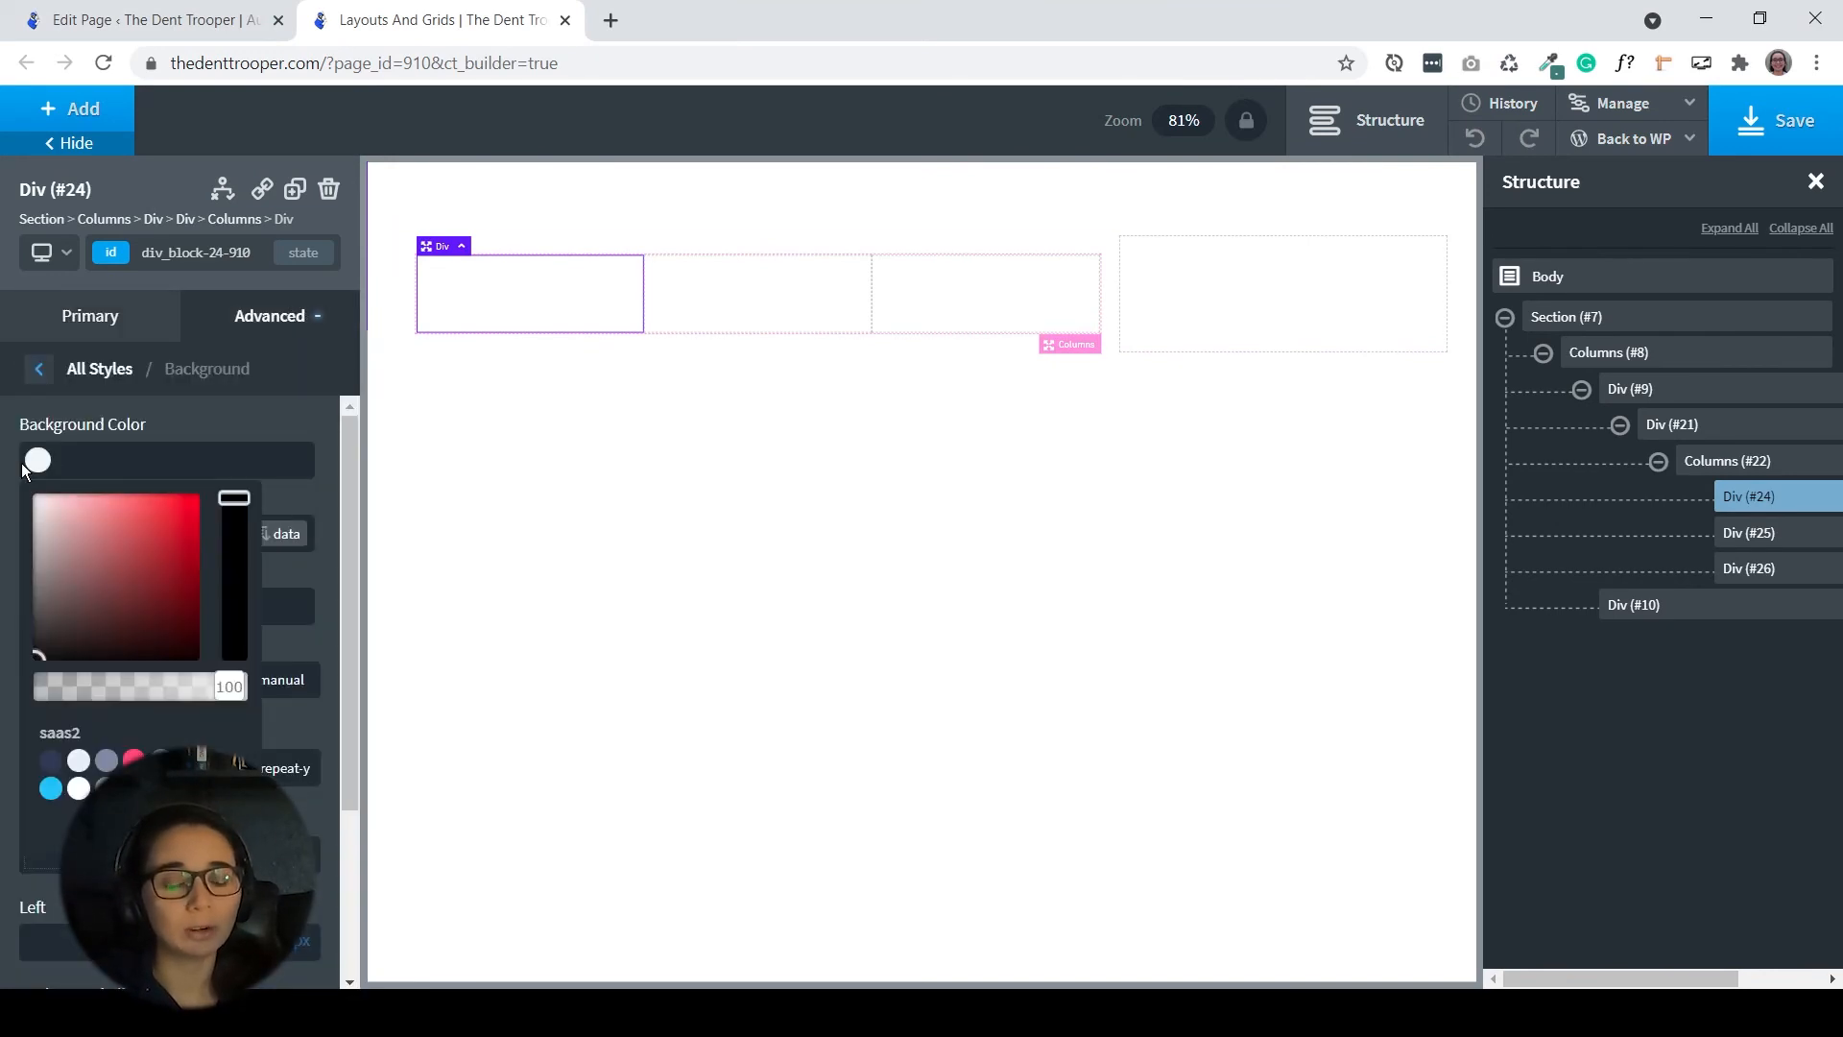
left_click(52, 790)
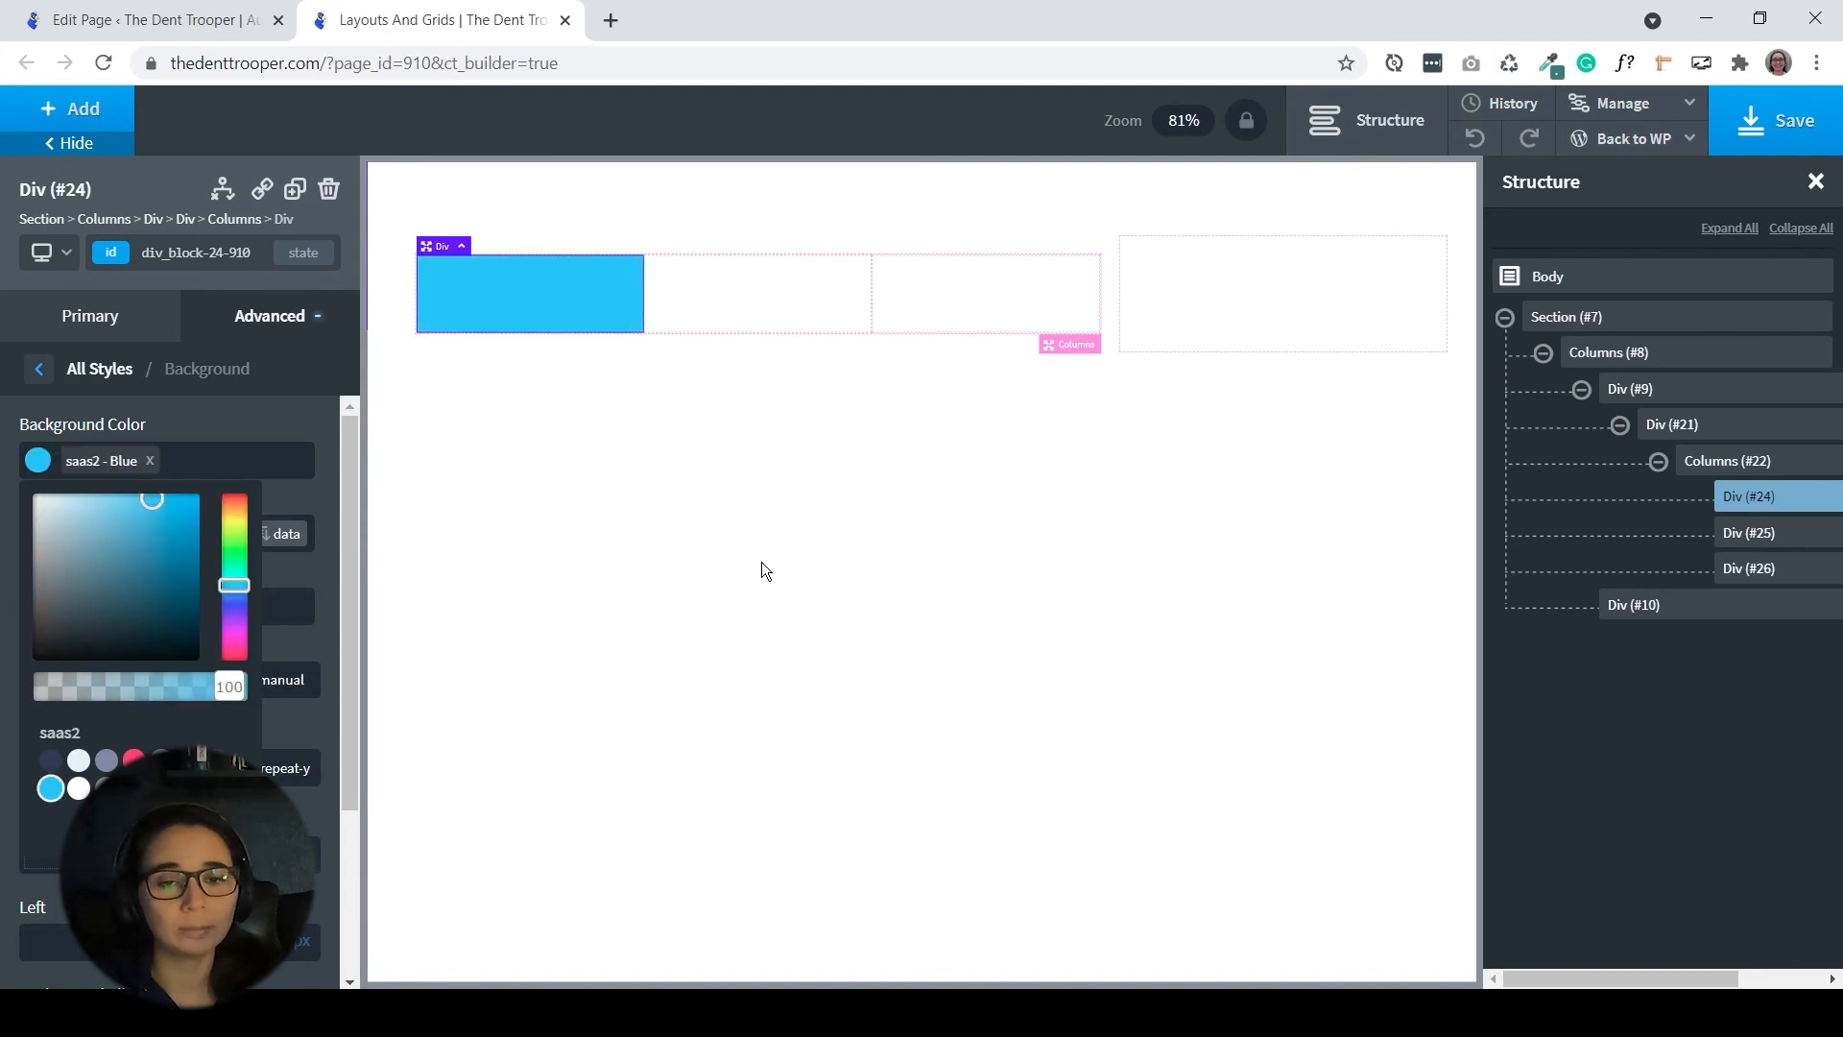
- Set the background color of the middle nested column to the dark navy saas2 swatch
left_click(753, 280)
left_click(269, 315)
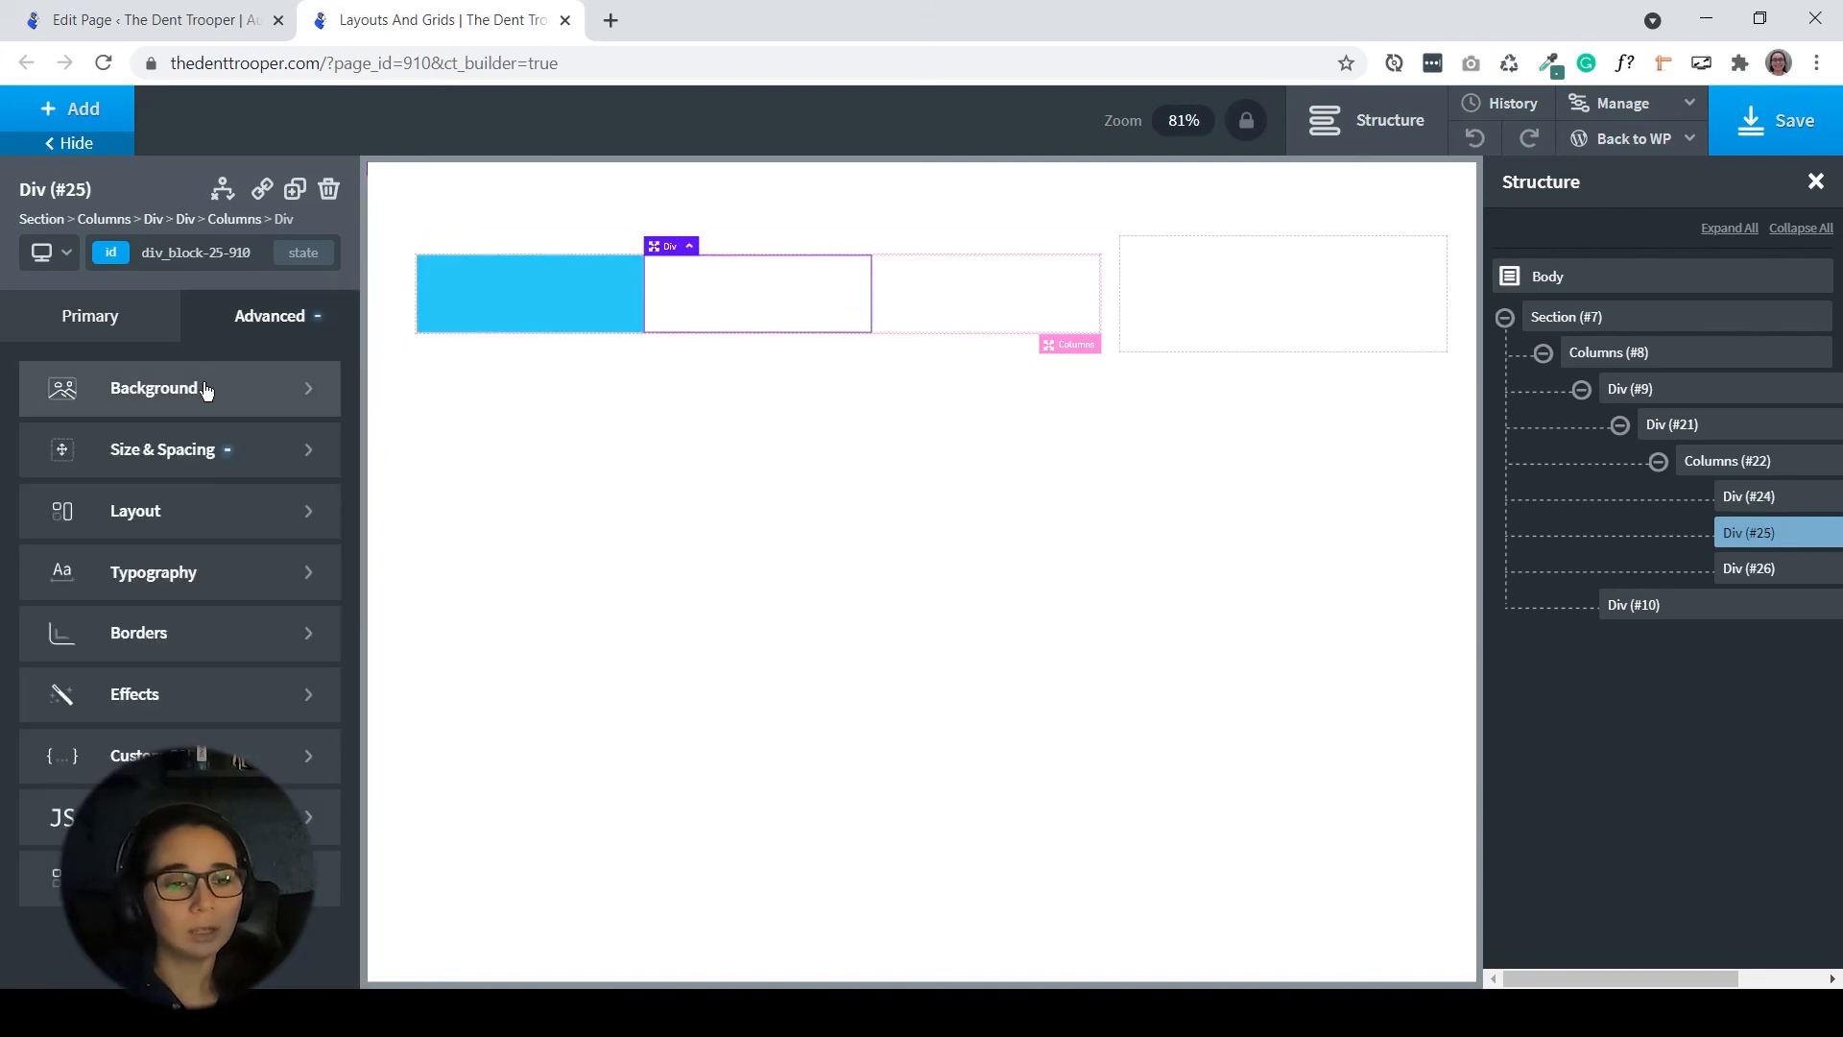
left_click(205, 388)
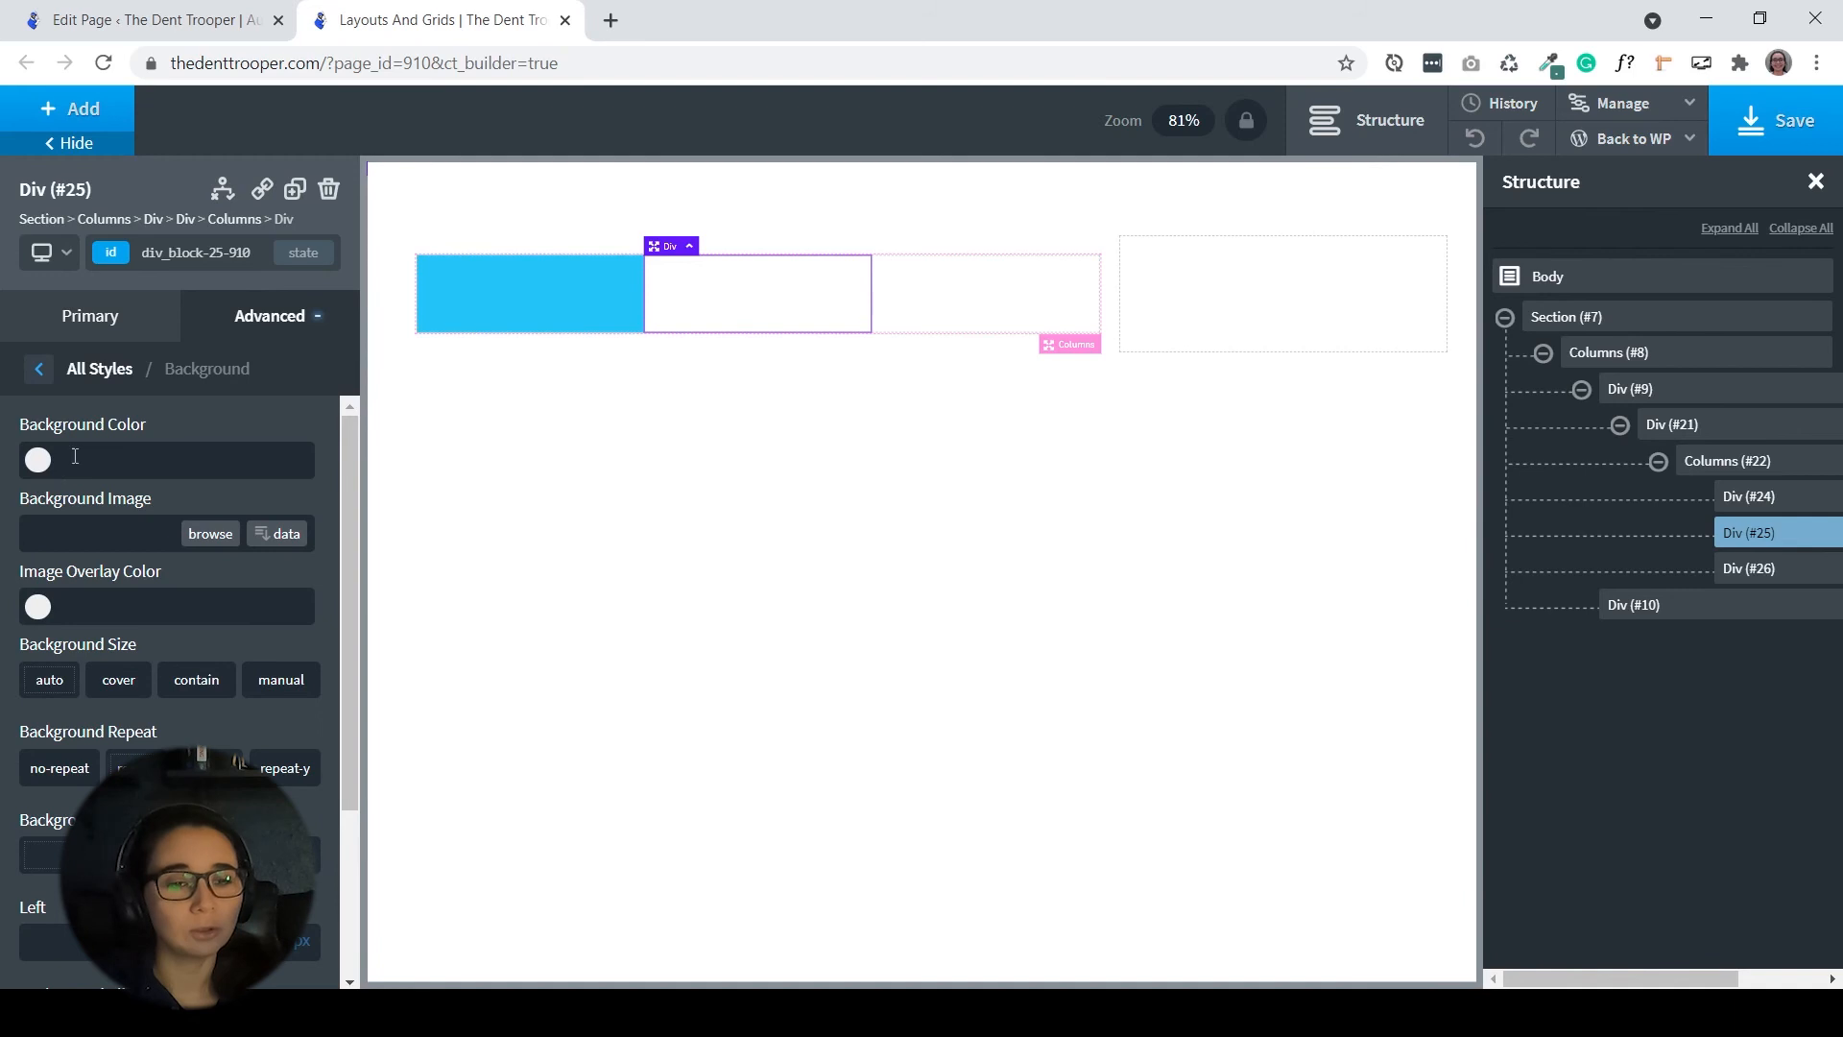
left_click(39, 461)
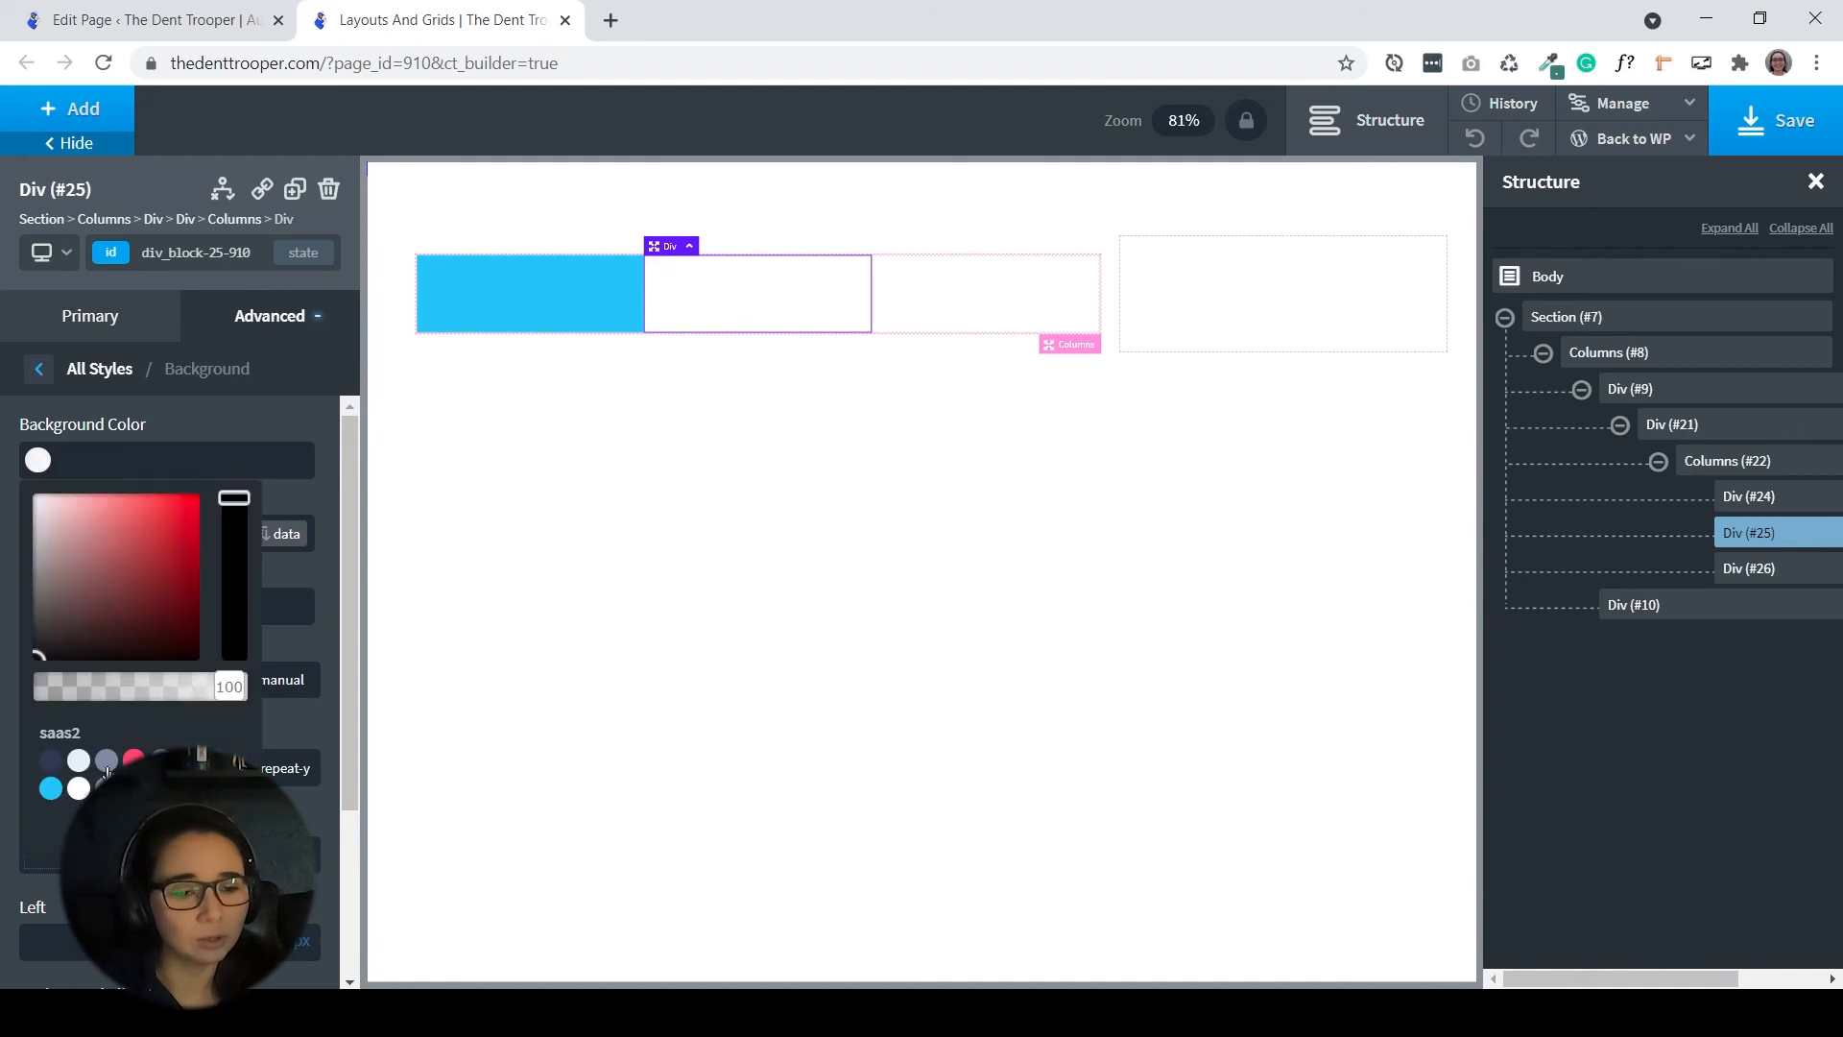
left_click(52, 760)
- Set the background color of the third nested column to saas2 - French Rose
left_click(970, 291)
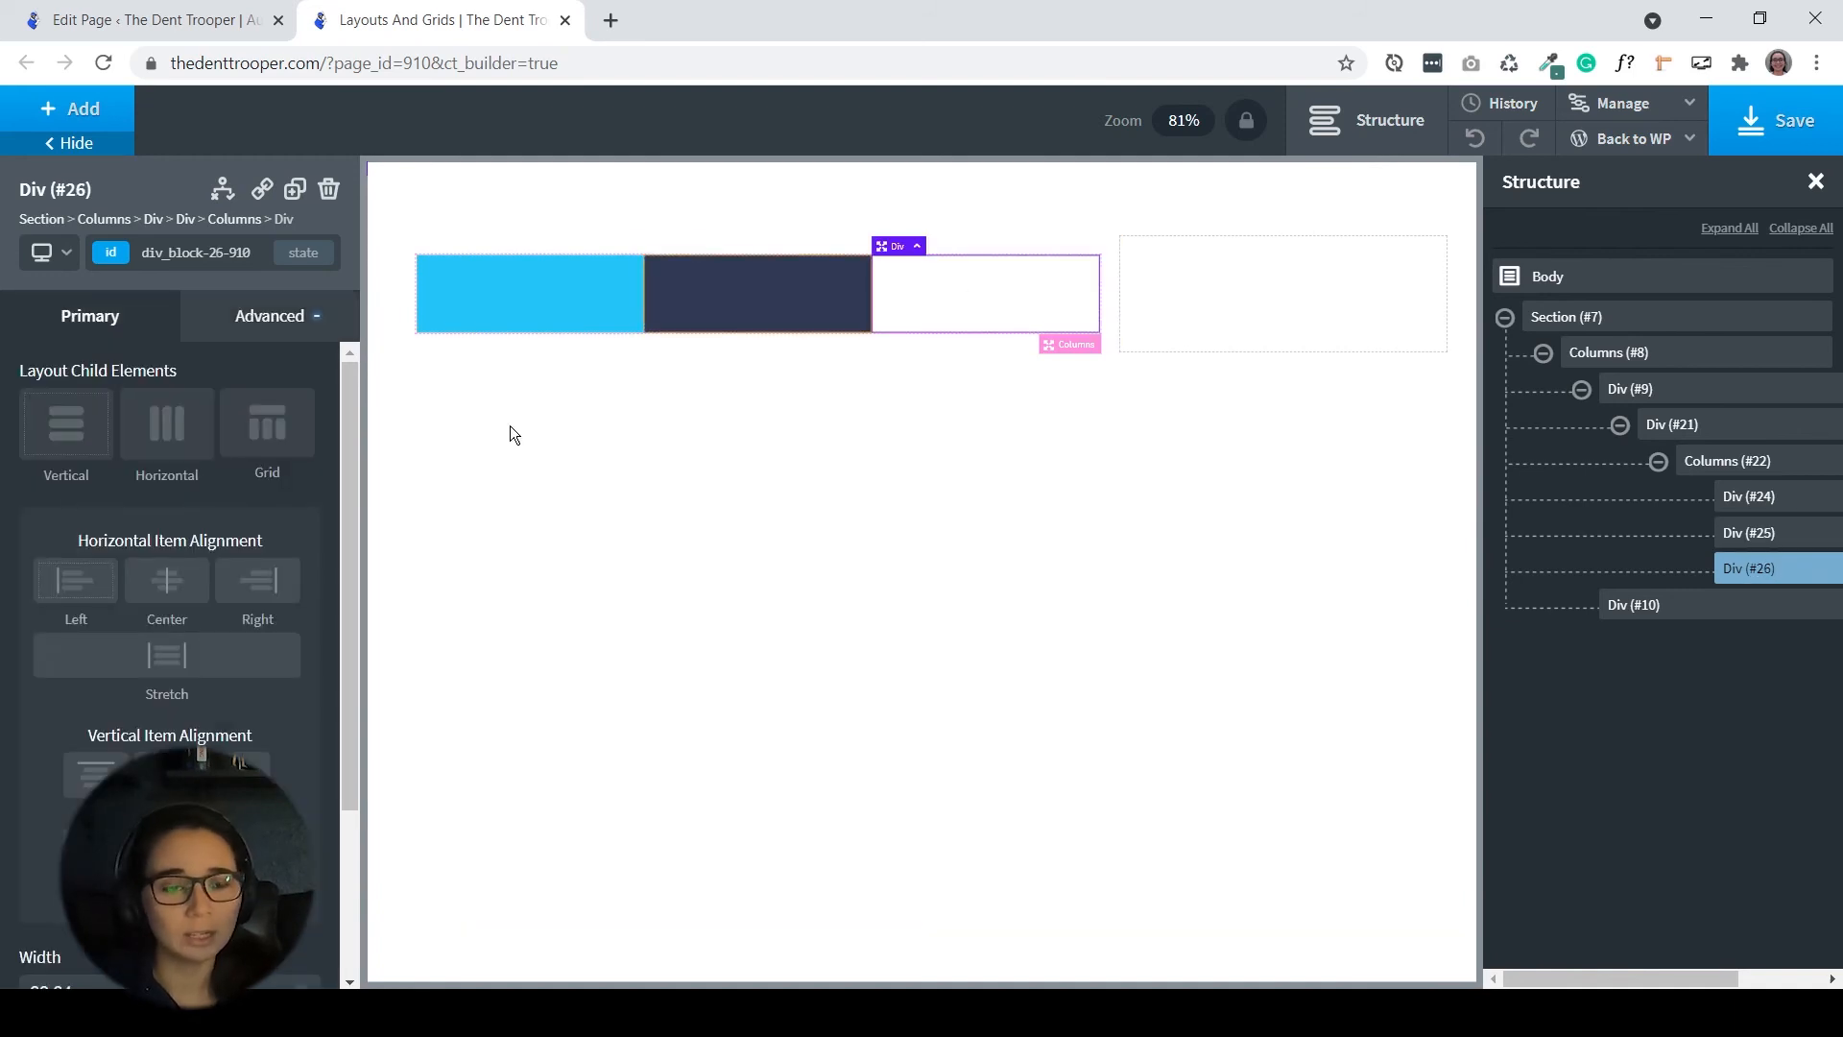
left_click(298, 325)
left_click(257, 391)
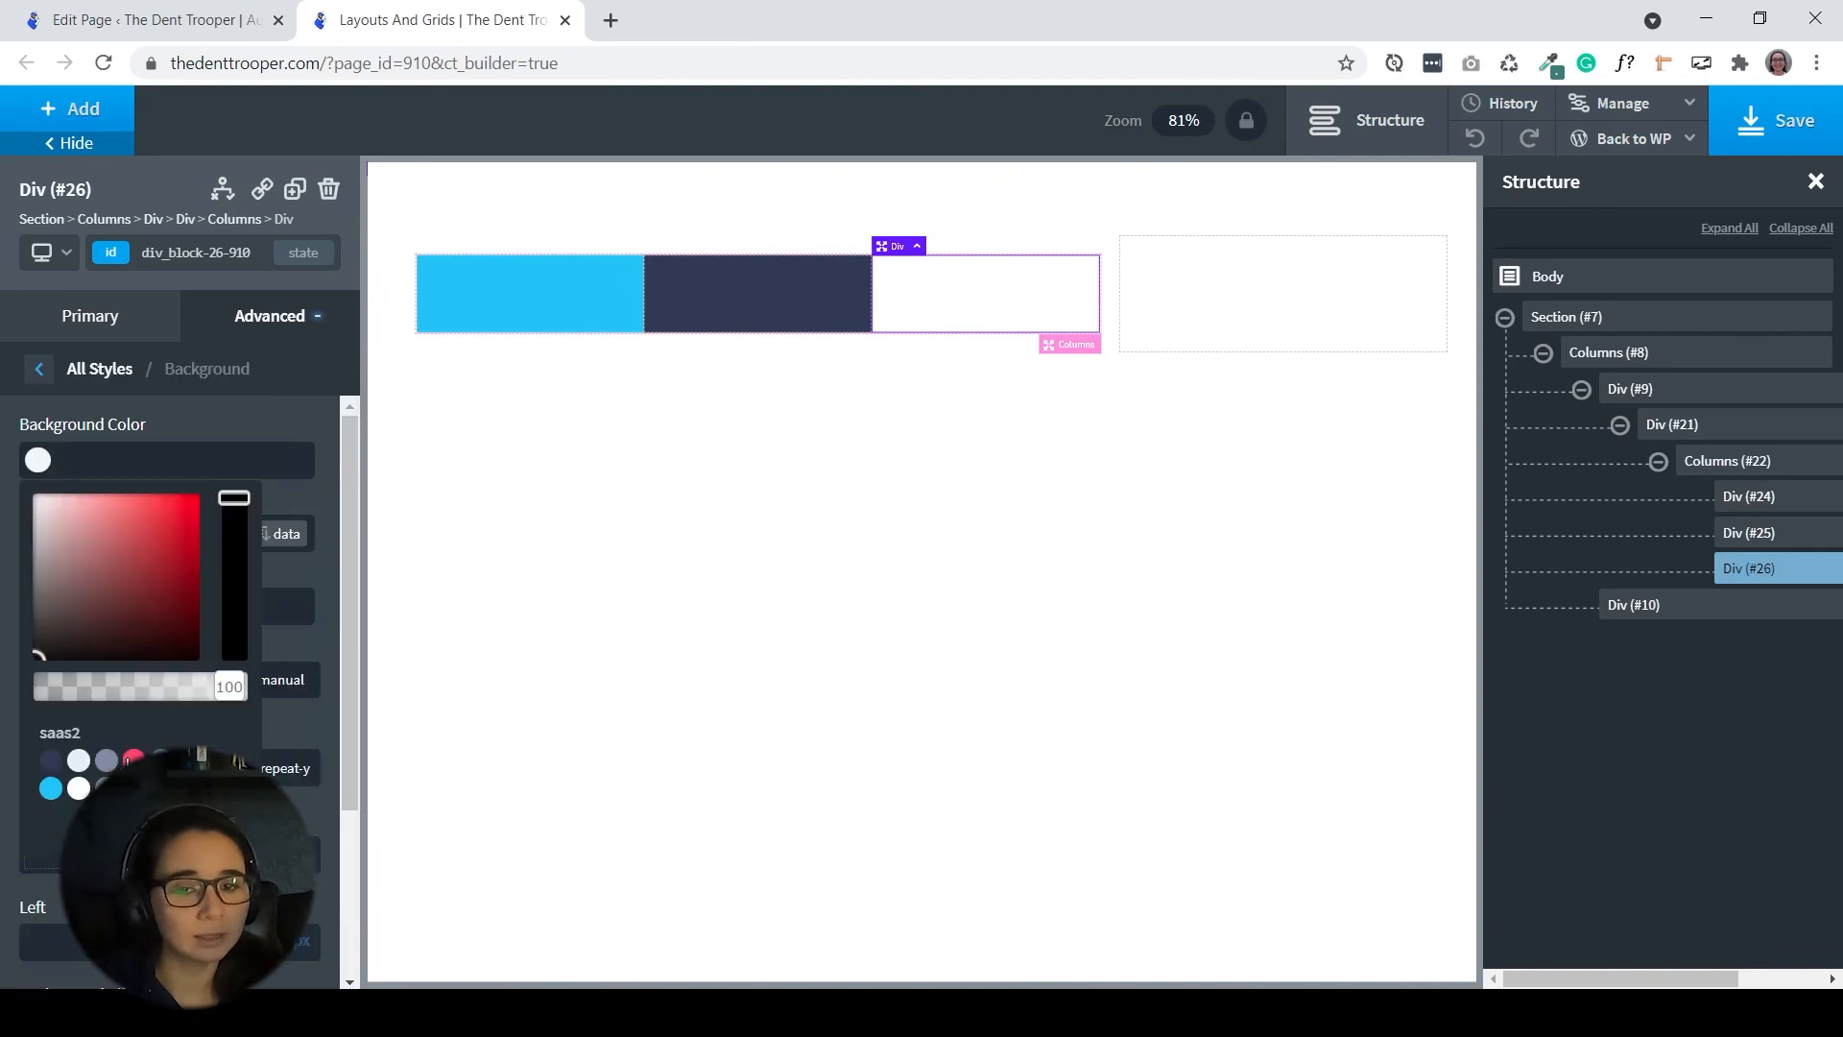
left_click(134, 759)
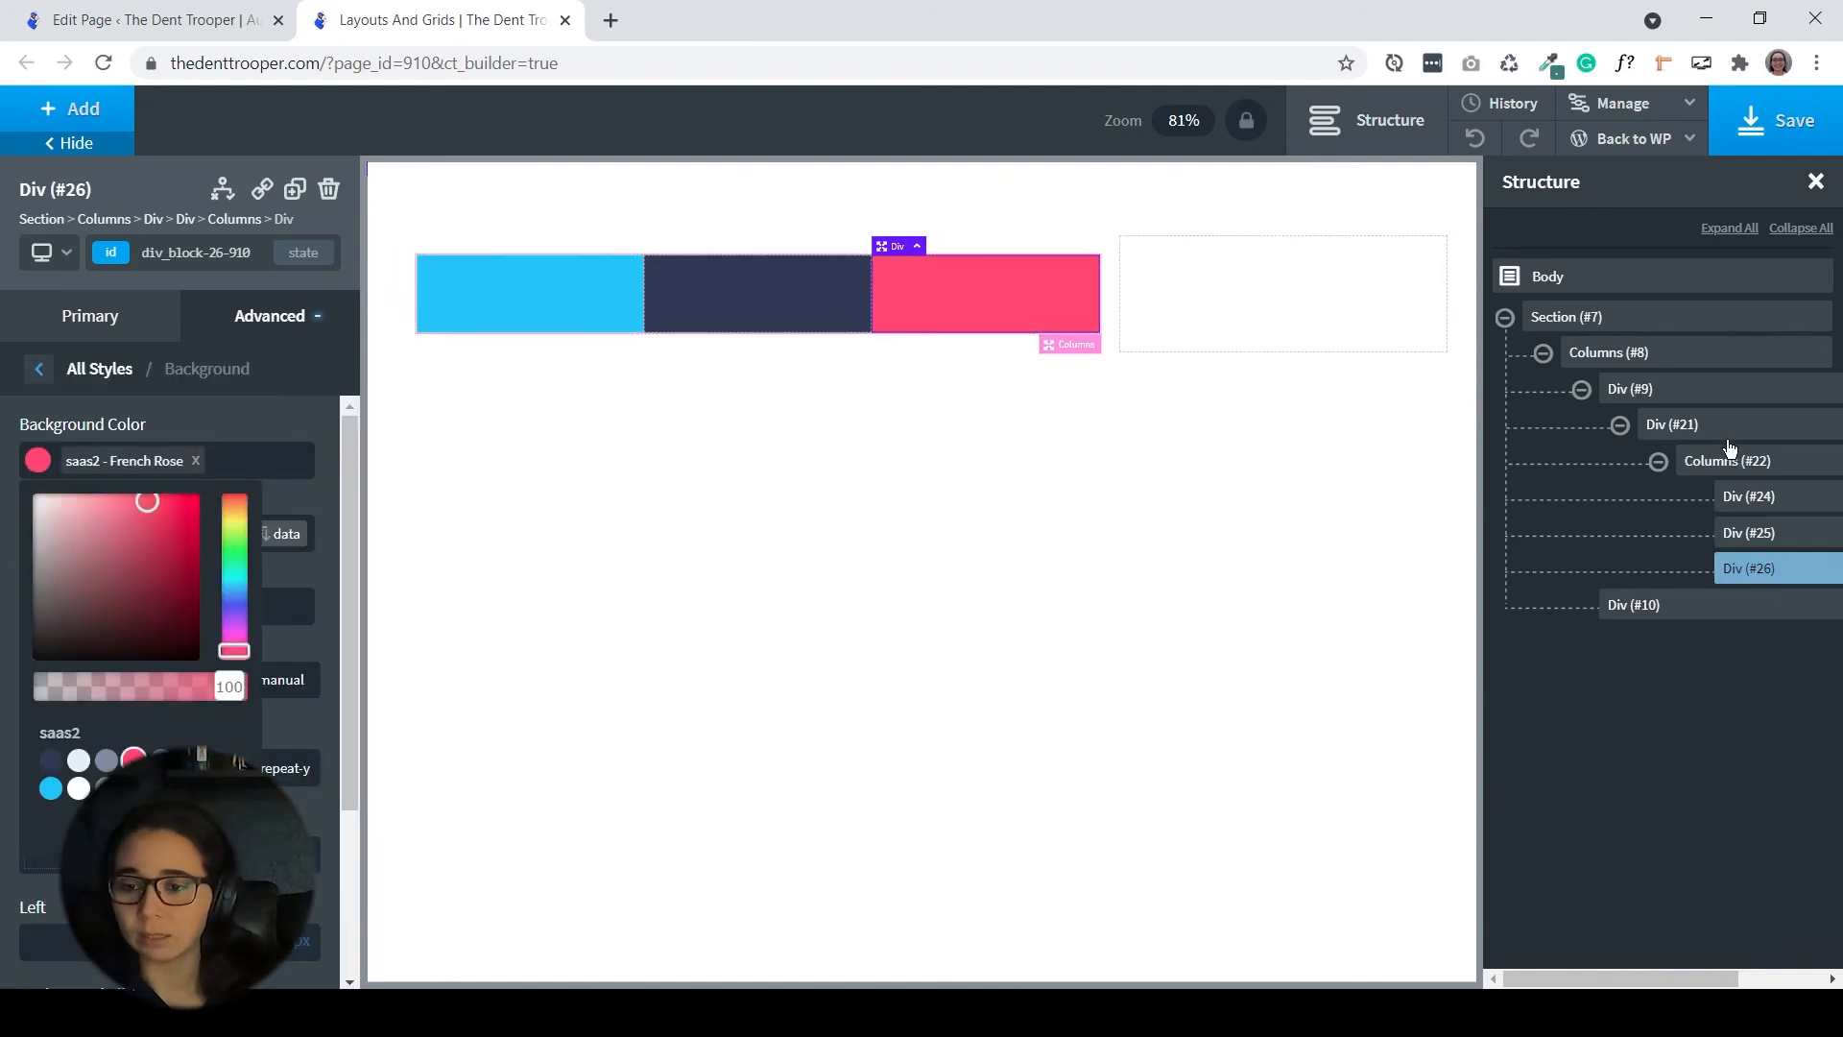
- Set the background color of the outer first column (Div #9) to the grey saas2 swatch
left_click(800, 238)
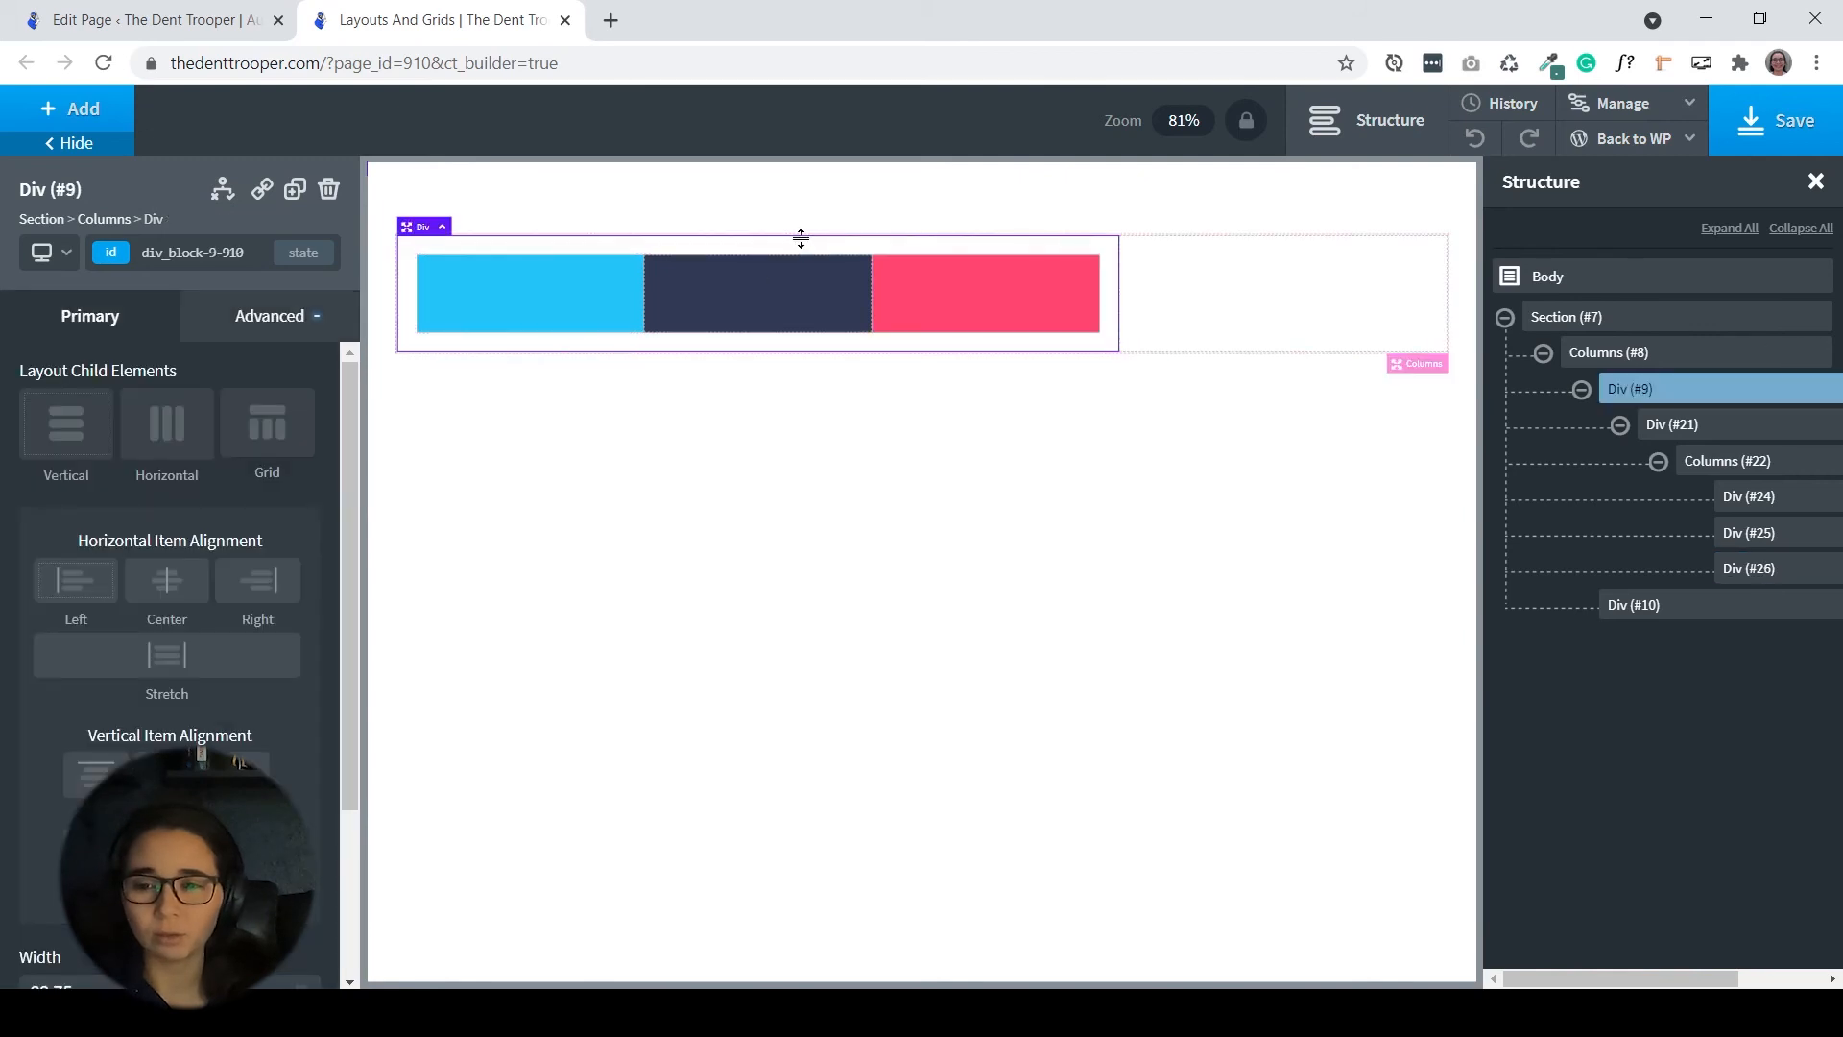
left_click(288, 317)
left_click(257, 409)
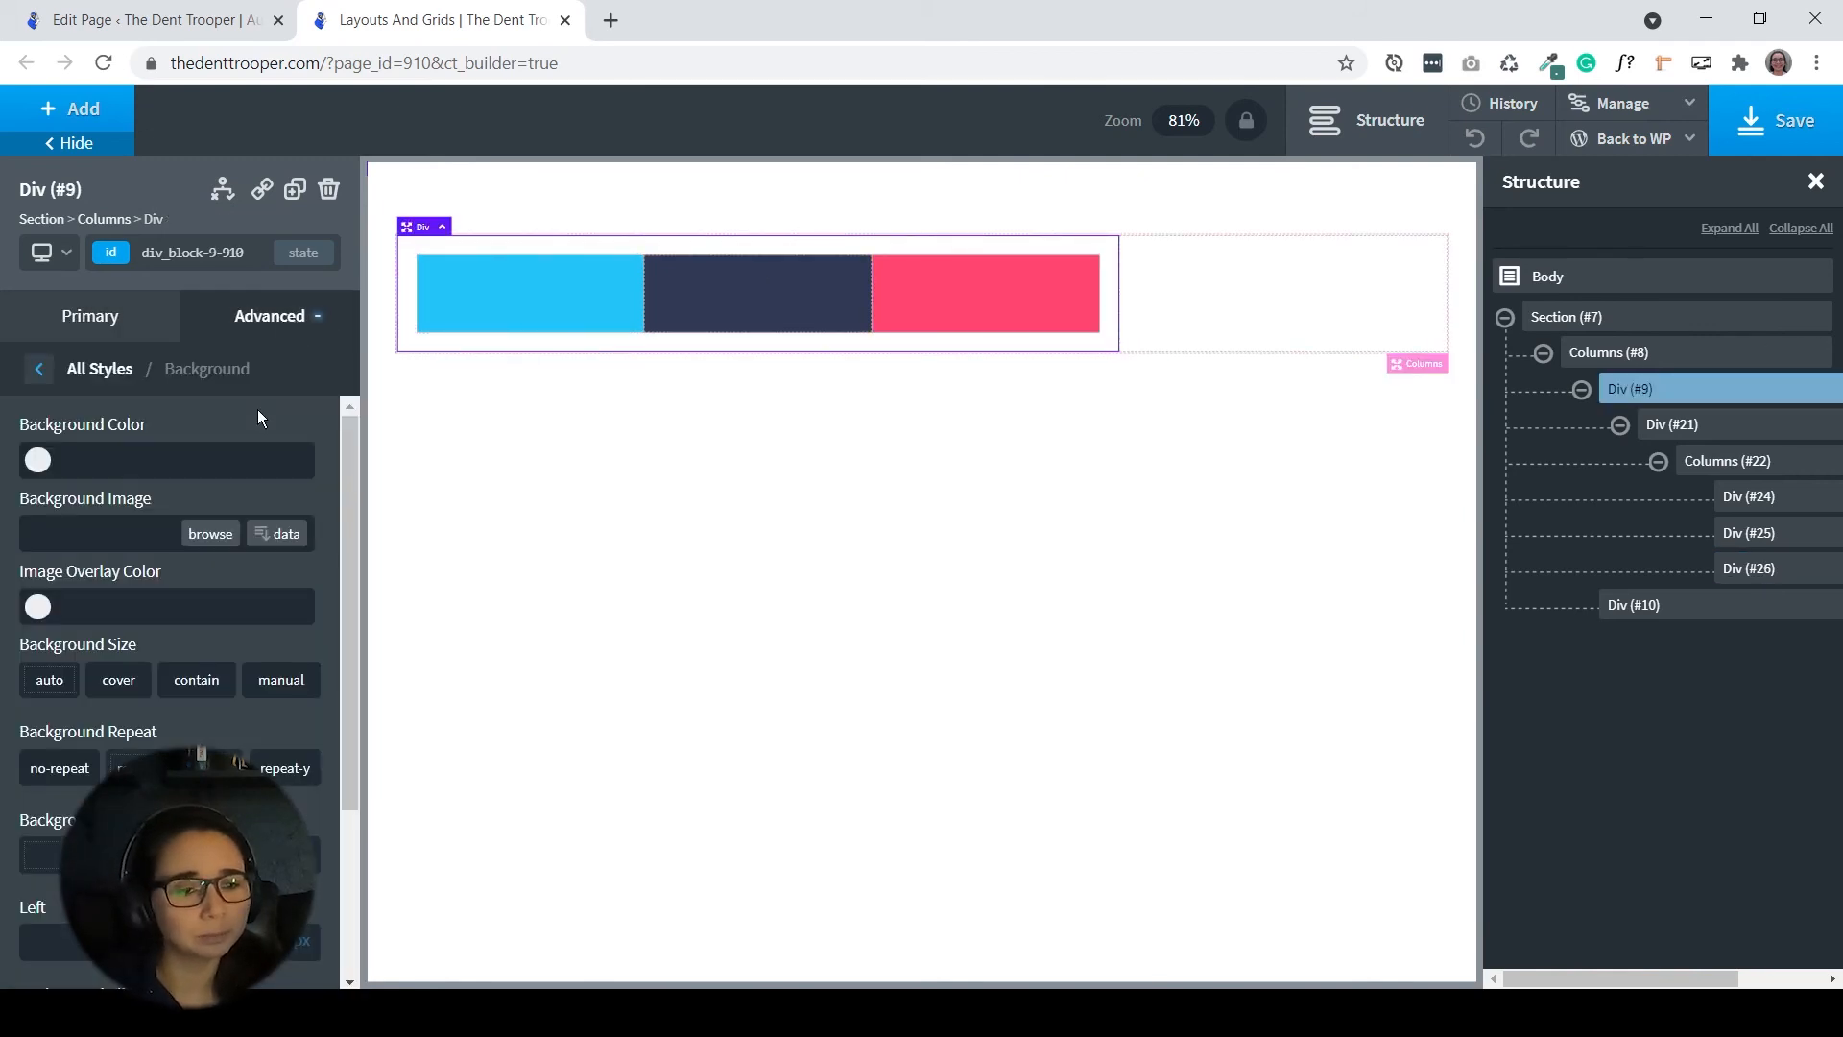
left_click(37, 460)
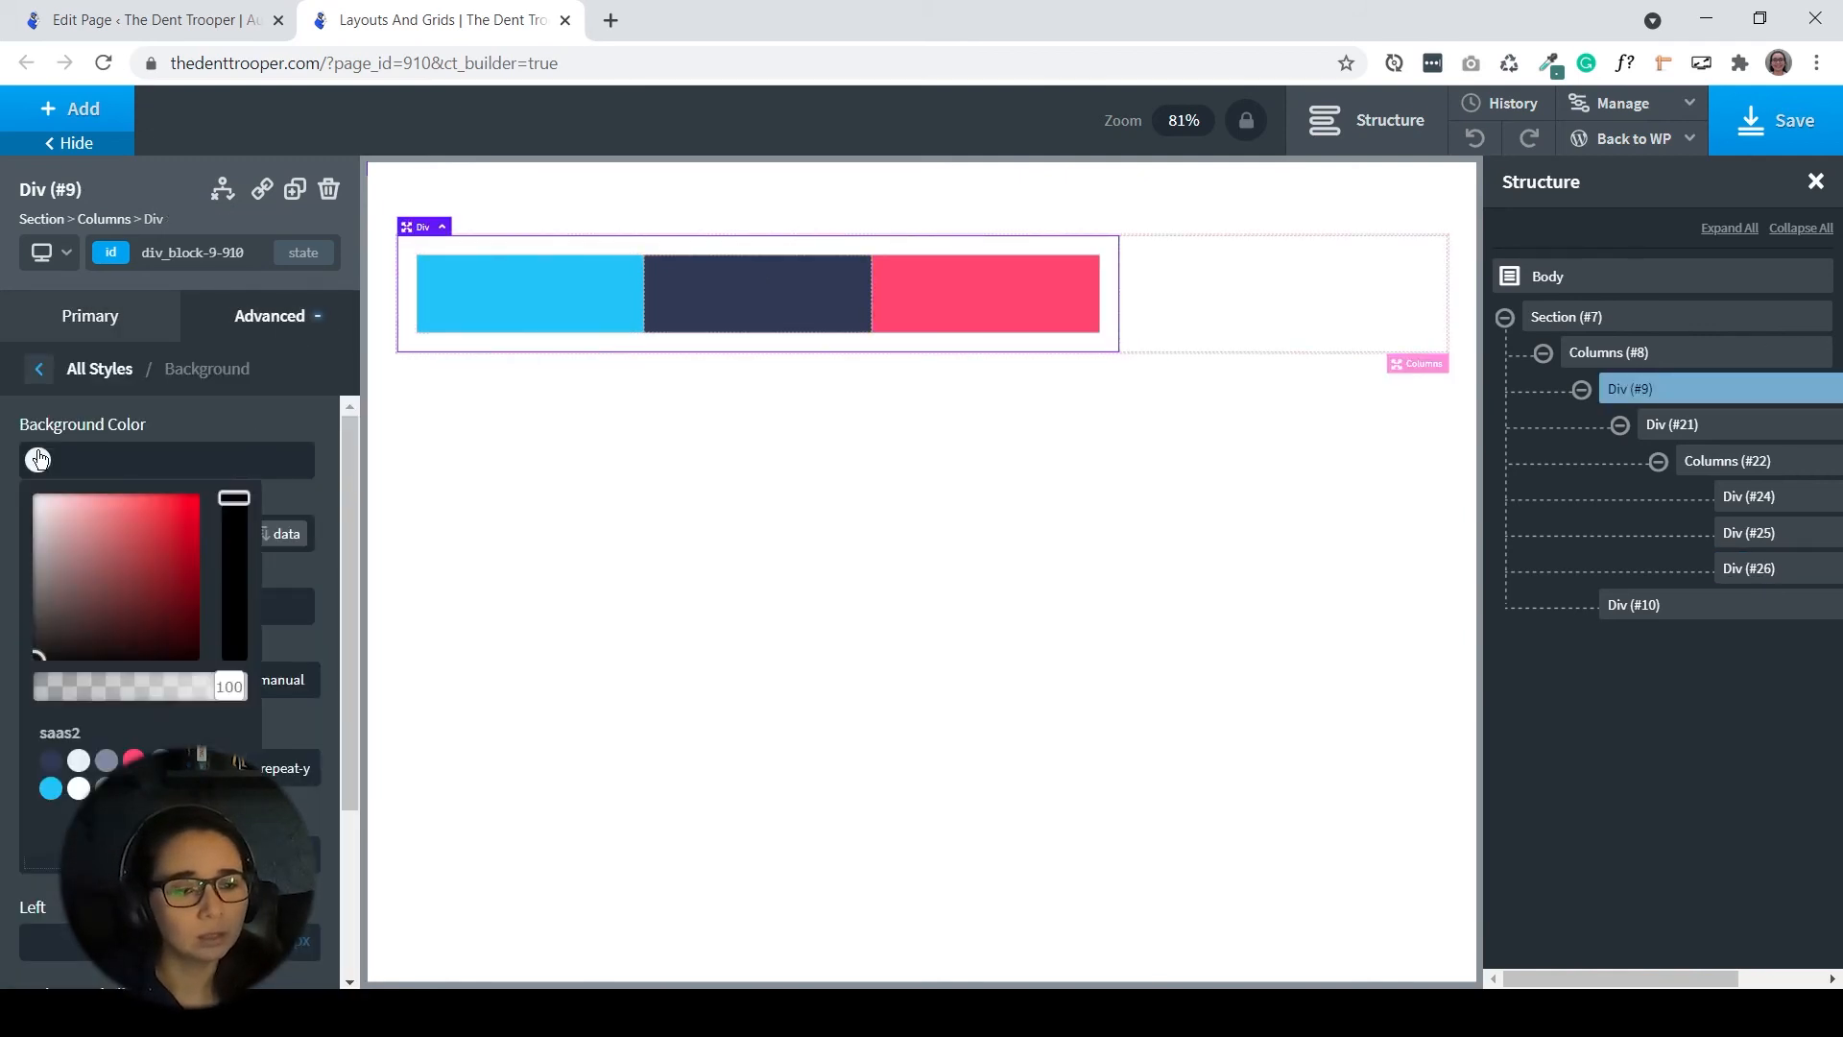
left_click(108, 760)
- Collapse Div #9 in the structure and set the outer second column's (Div #10) background color to the saas2 blue swatch
left_click(1309, 298)
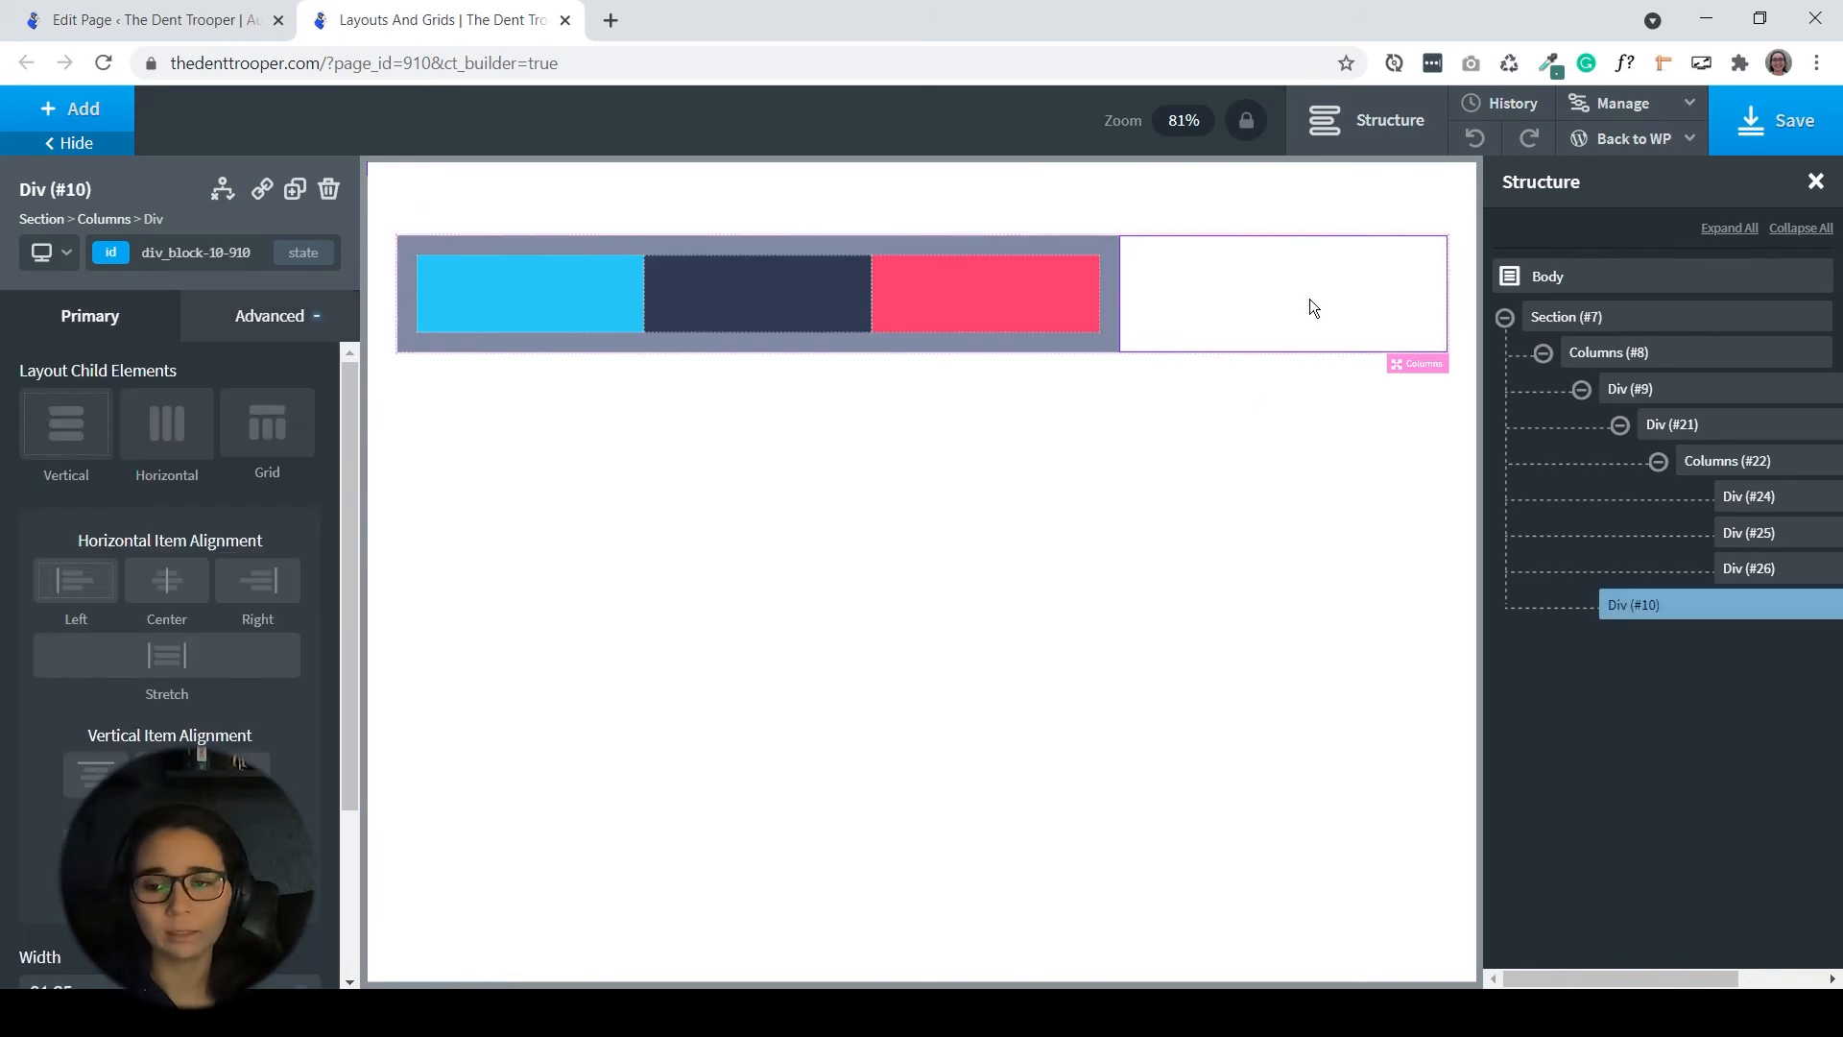
left_click(1582, 390)
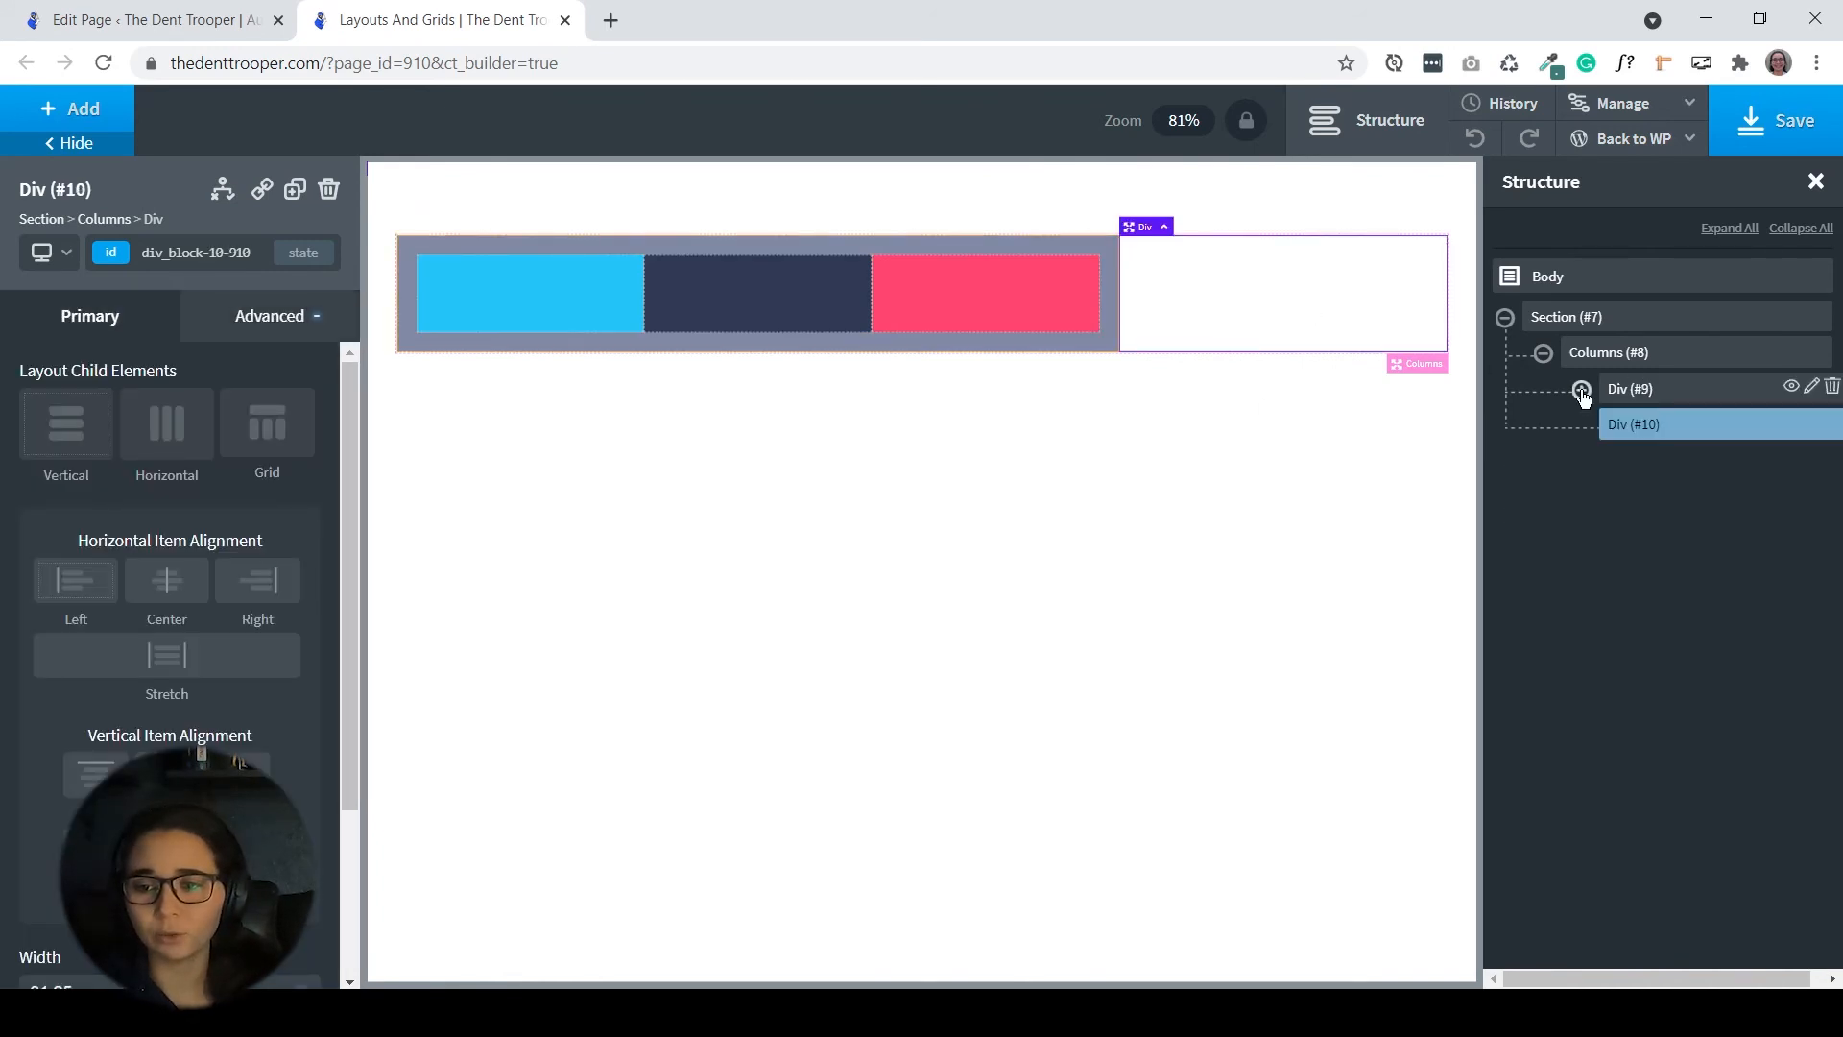
left_click(238, 307)
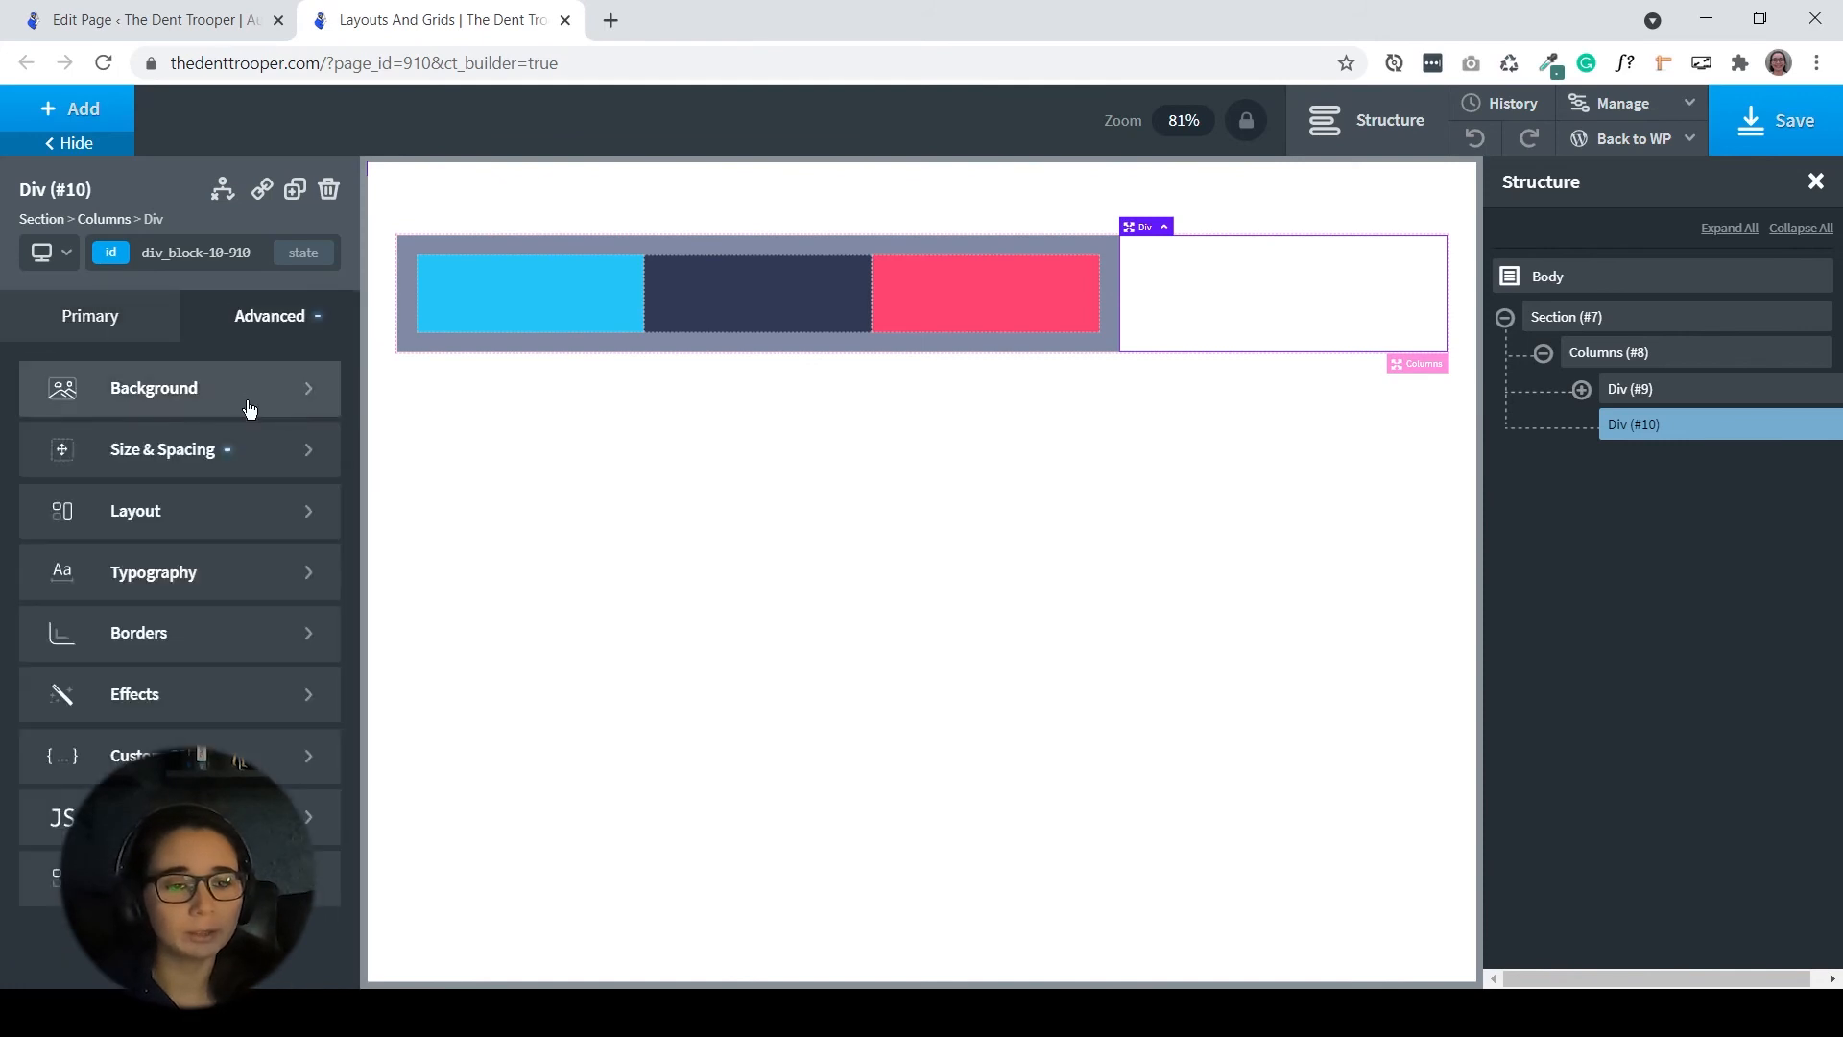
left_click(247, 388)
left_click(36, 457)
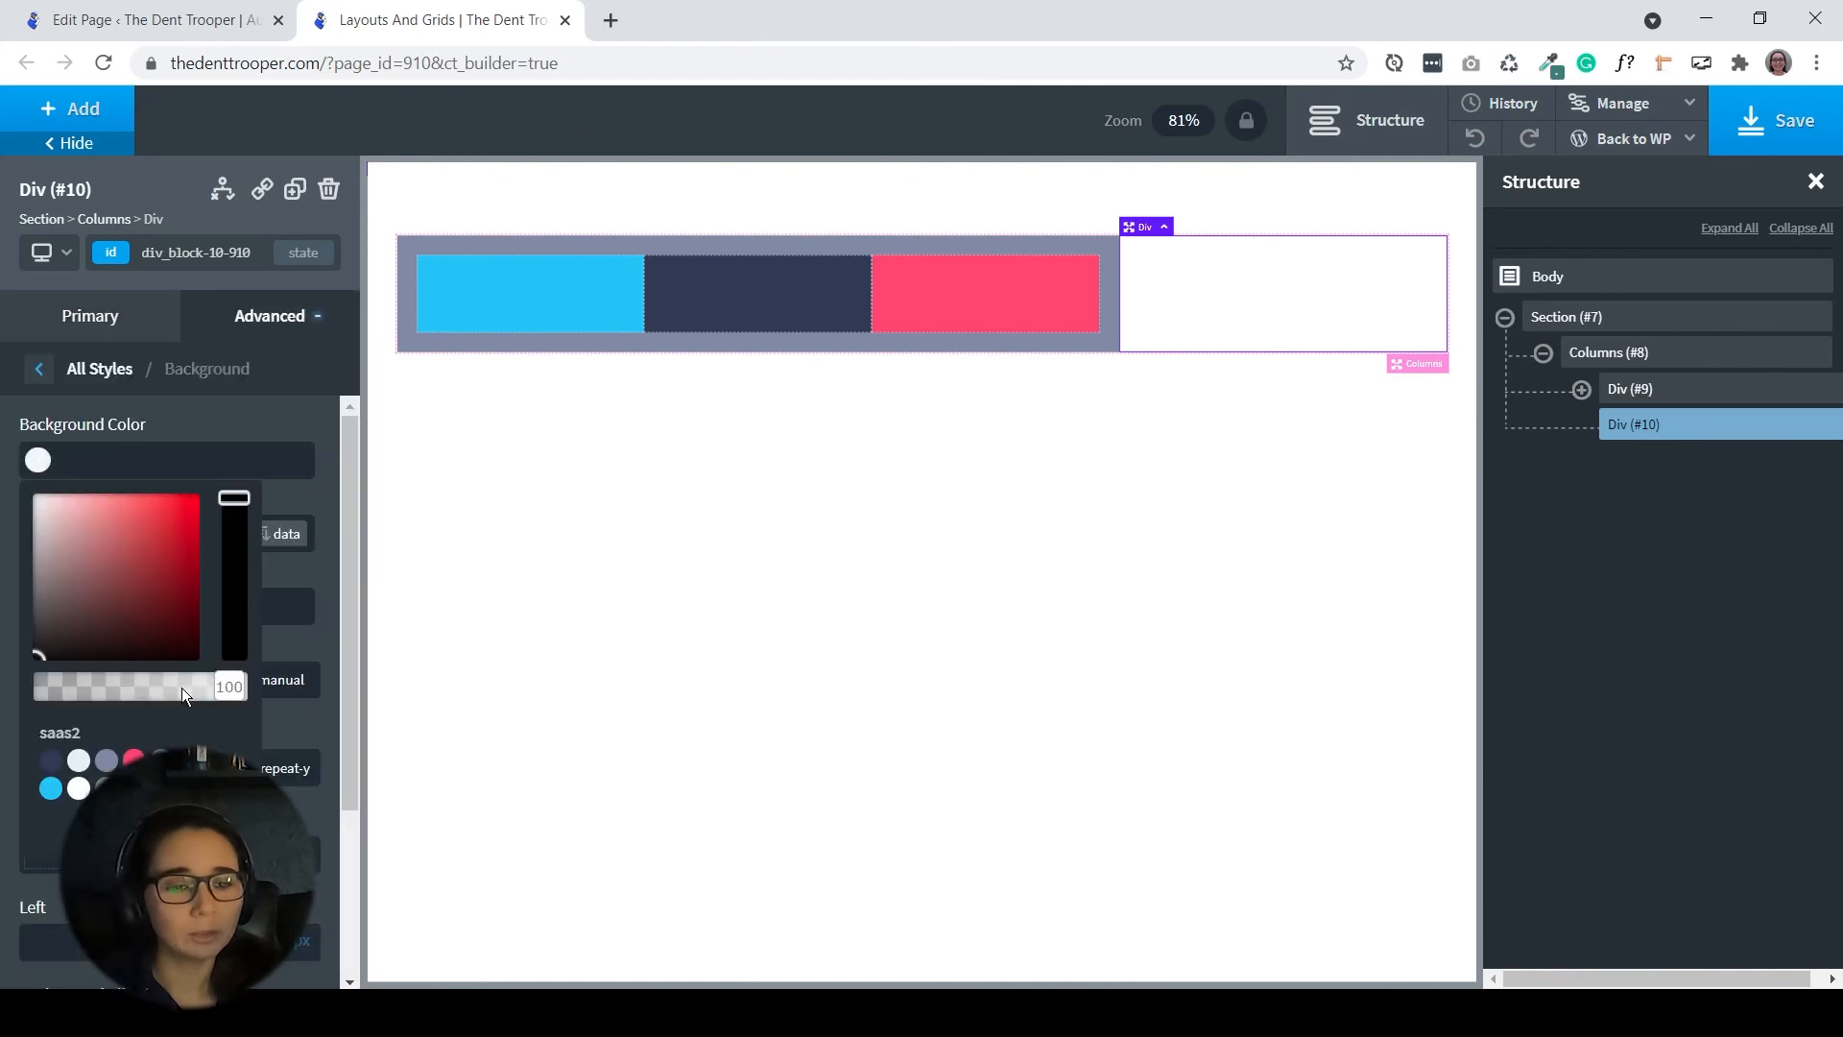
left_click(106, 760)
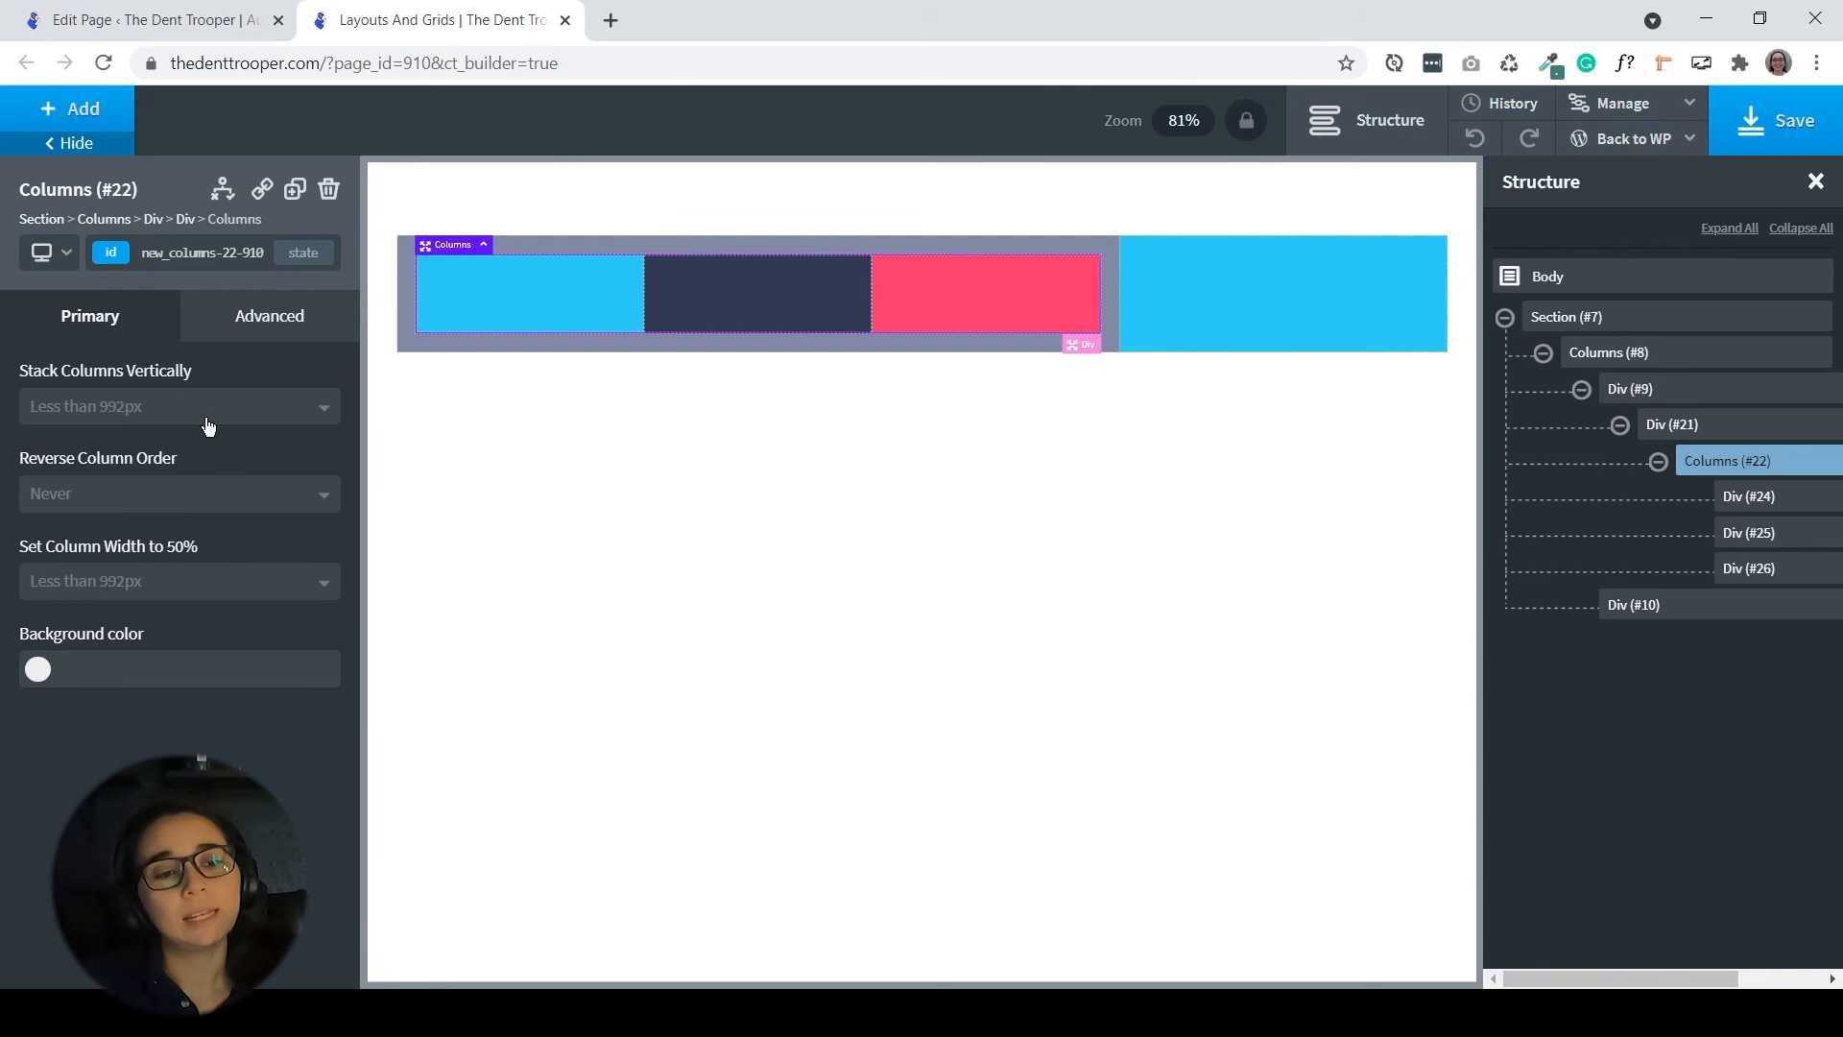
- At the less-than-992px breakpoint, keep the nested columns (Columns #22) in one row with vertical stacking set to Never and flex wrap set to nowrap
left_click(50, 252)
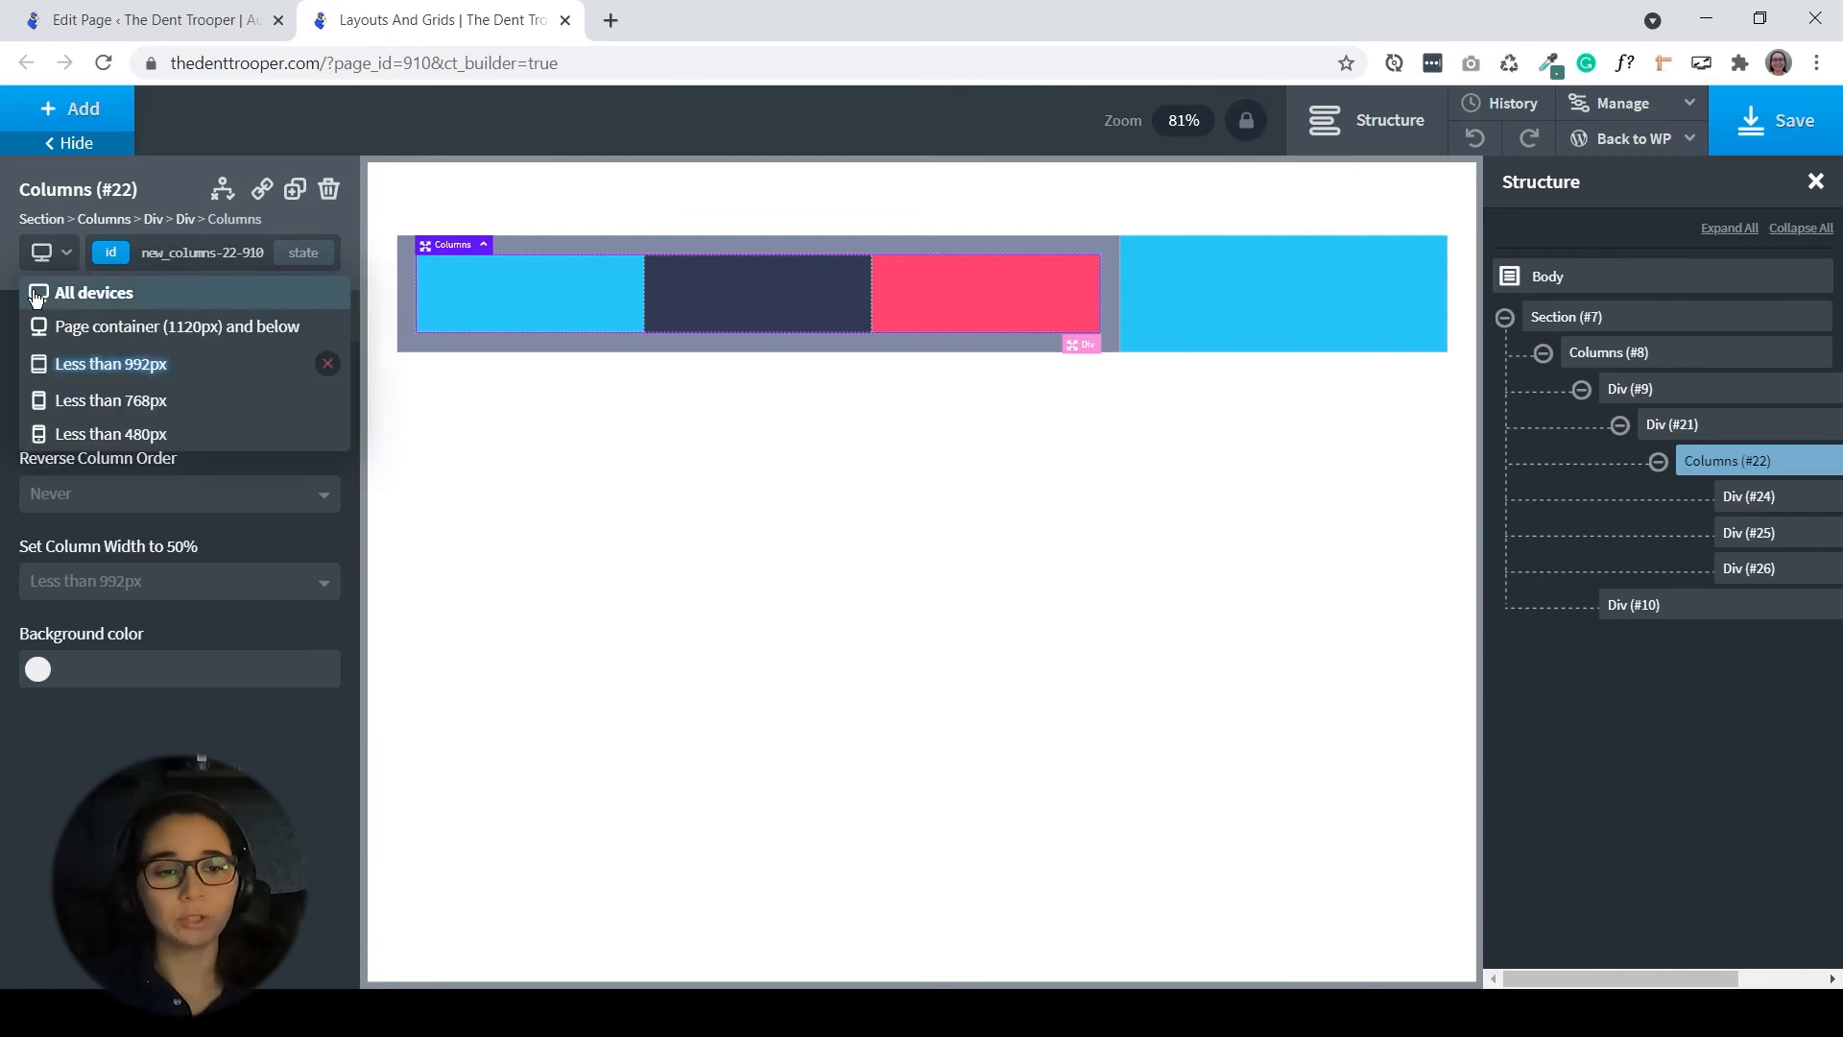
left_click(175, 365)
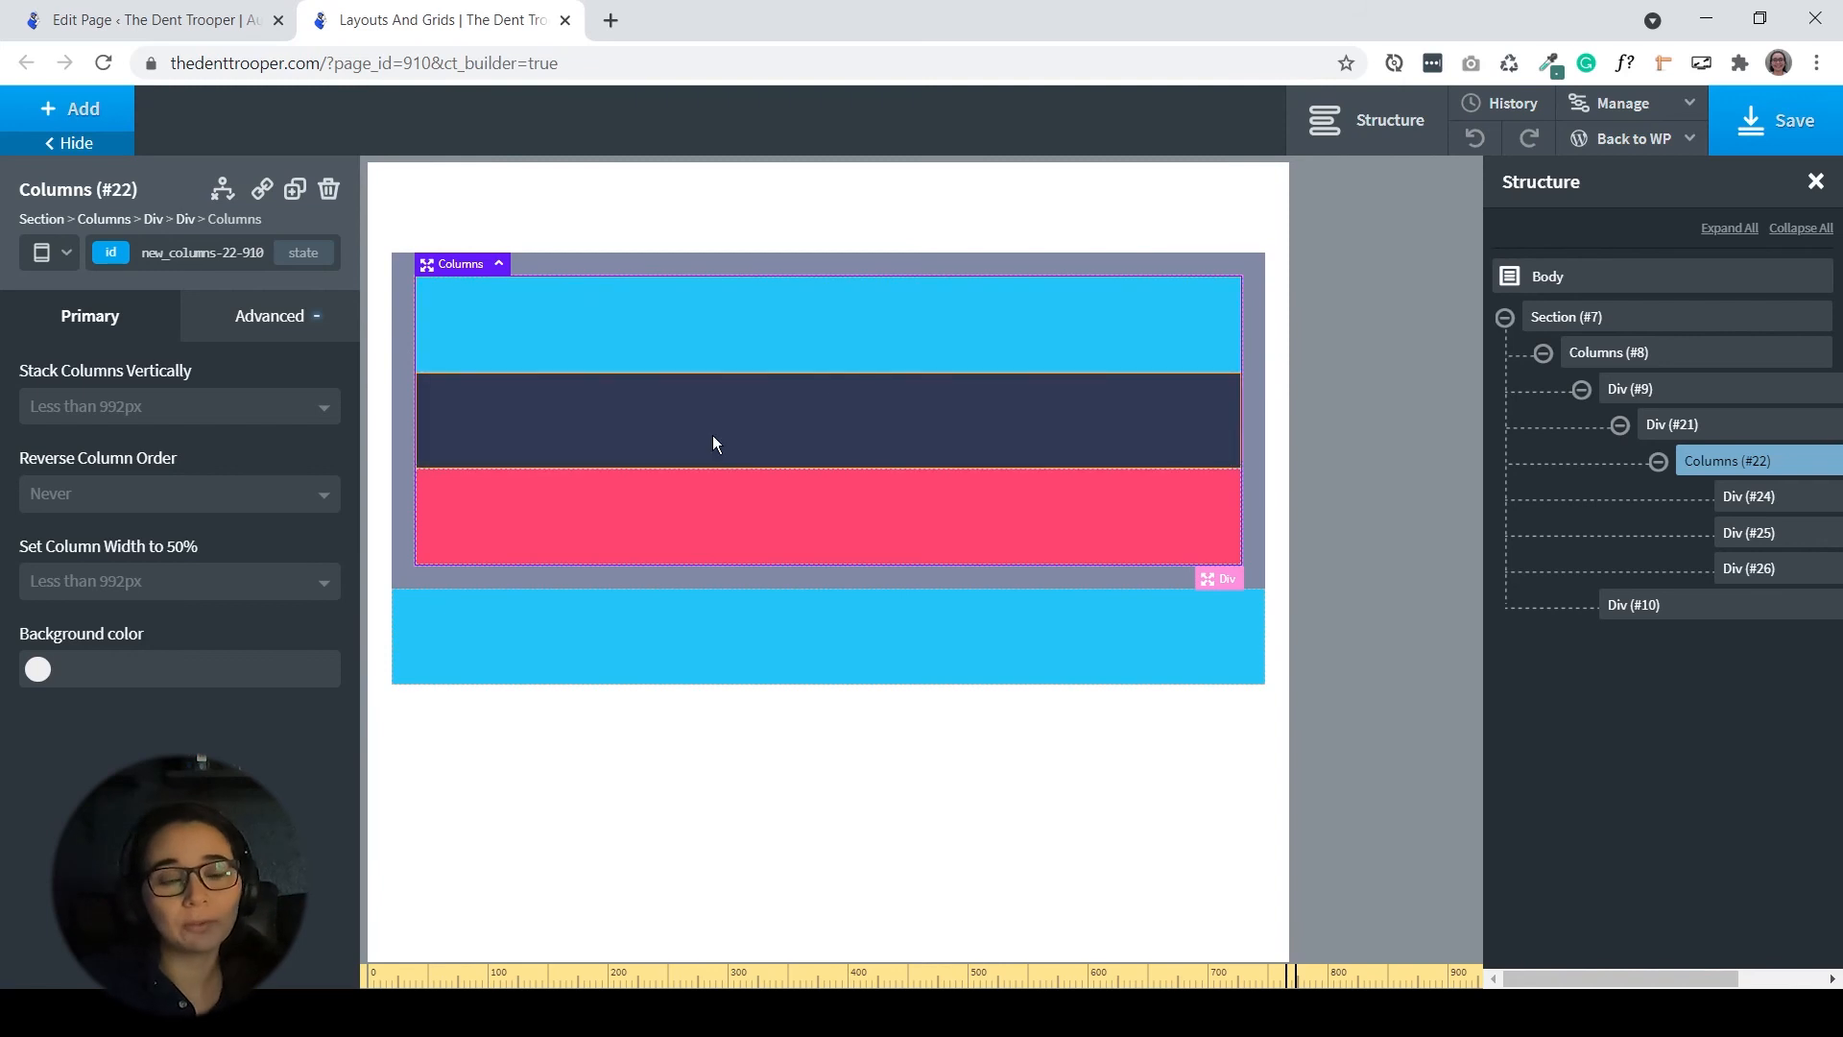
left_click(191, 413)
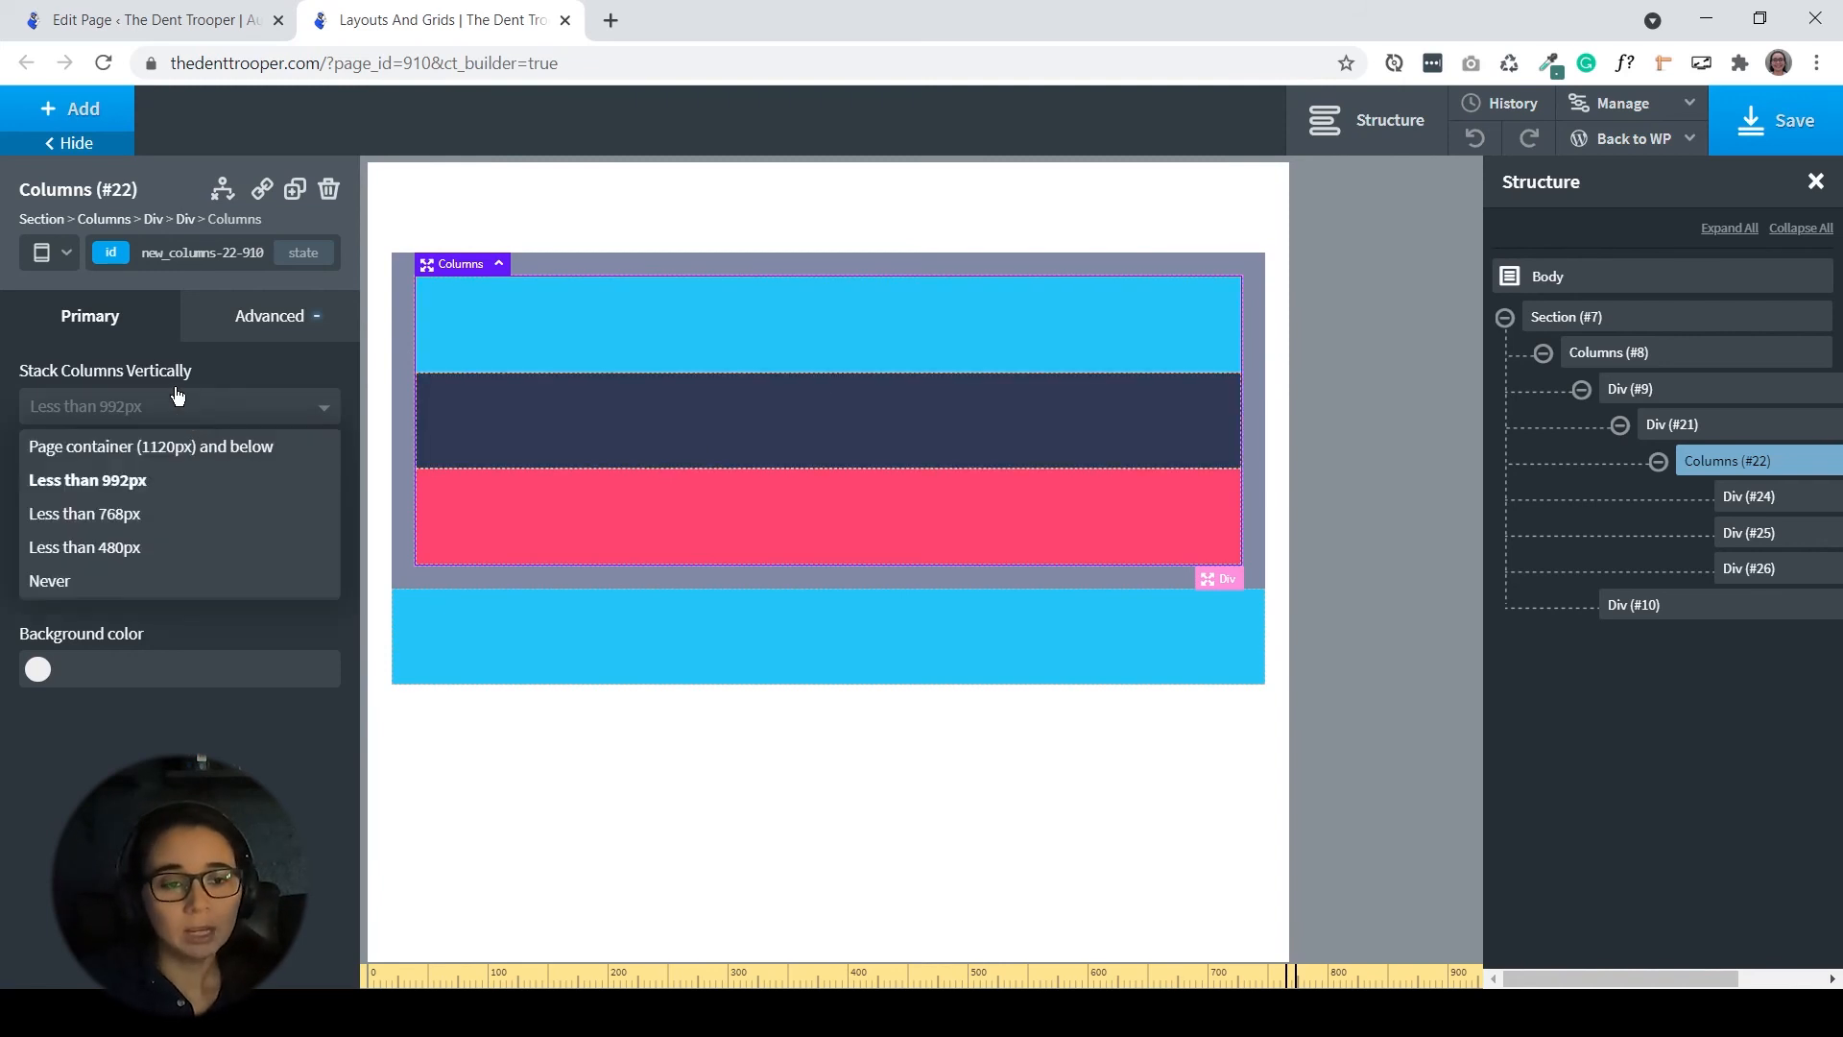
left_click(112, 368)
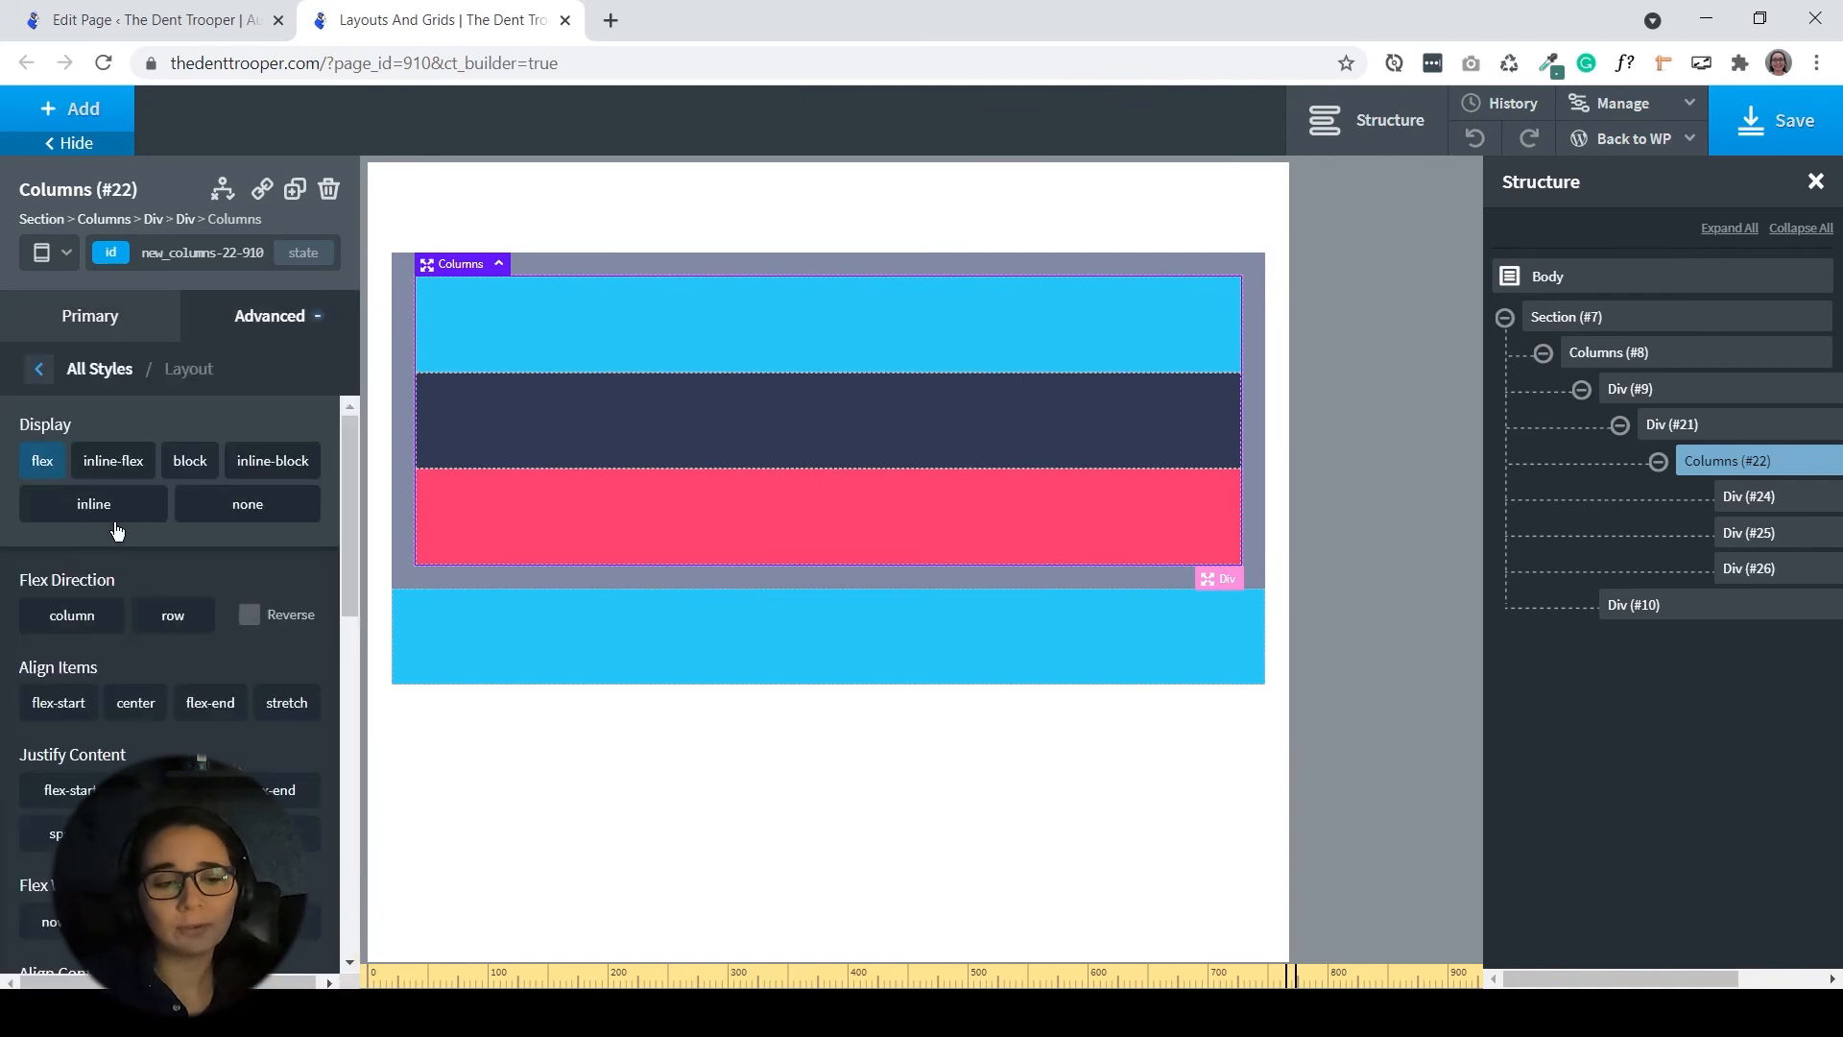
scroll(142, 528, "down", 2)
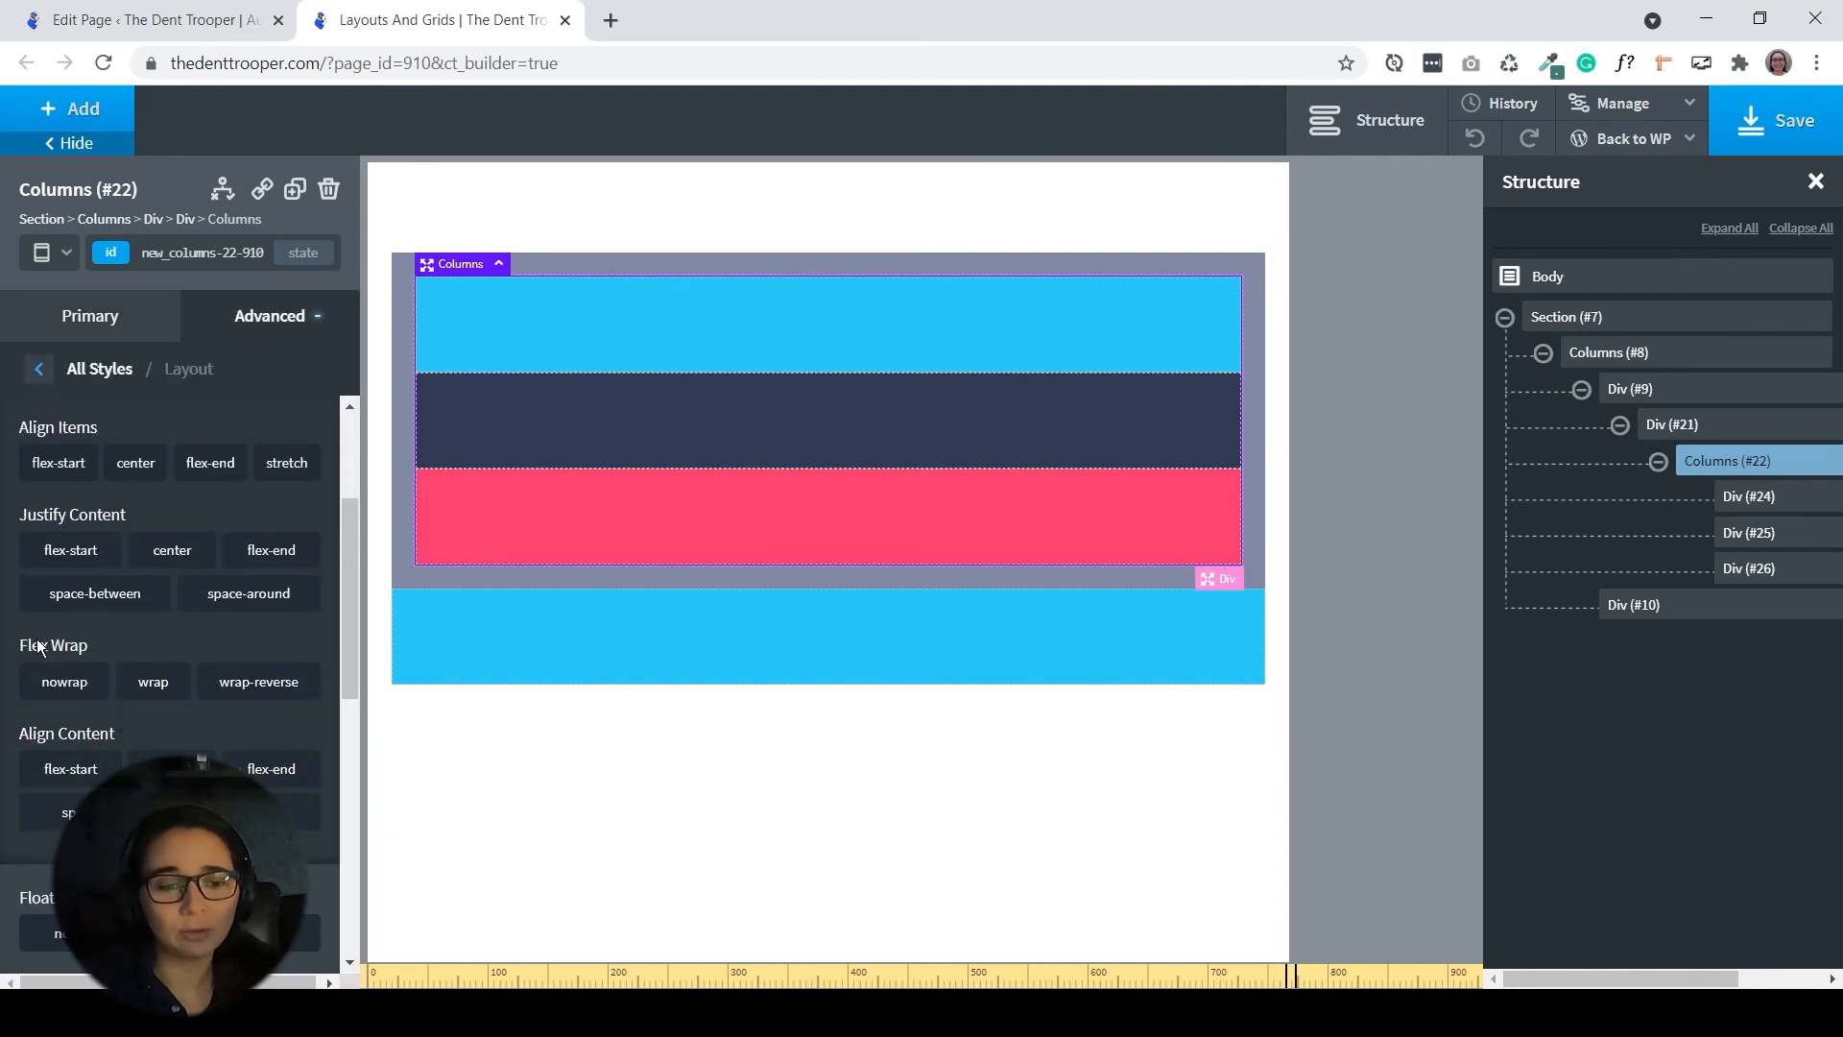
left_click(69, 687)
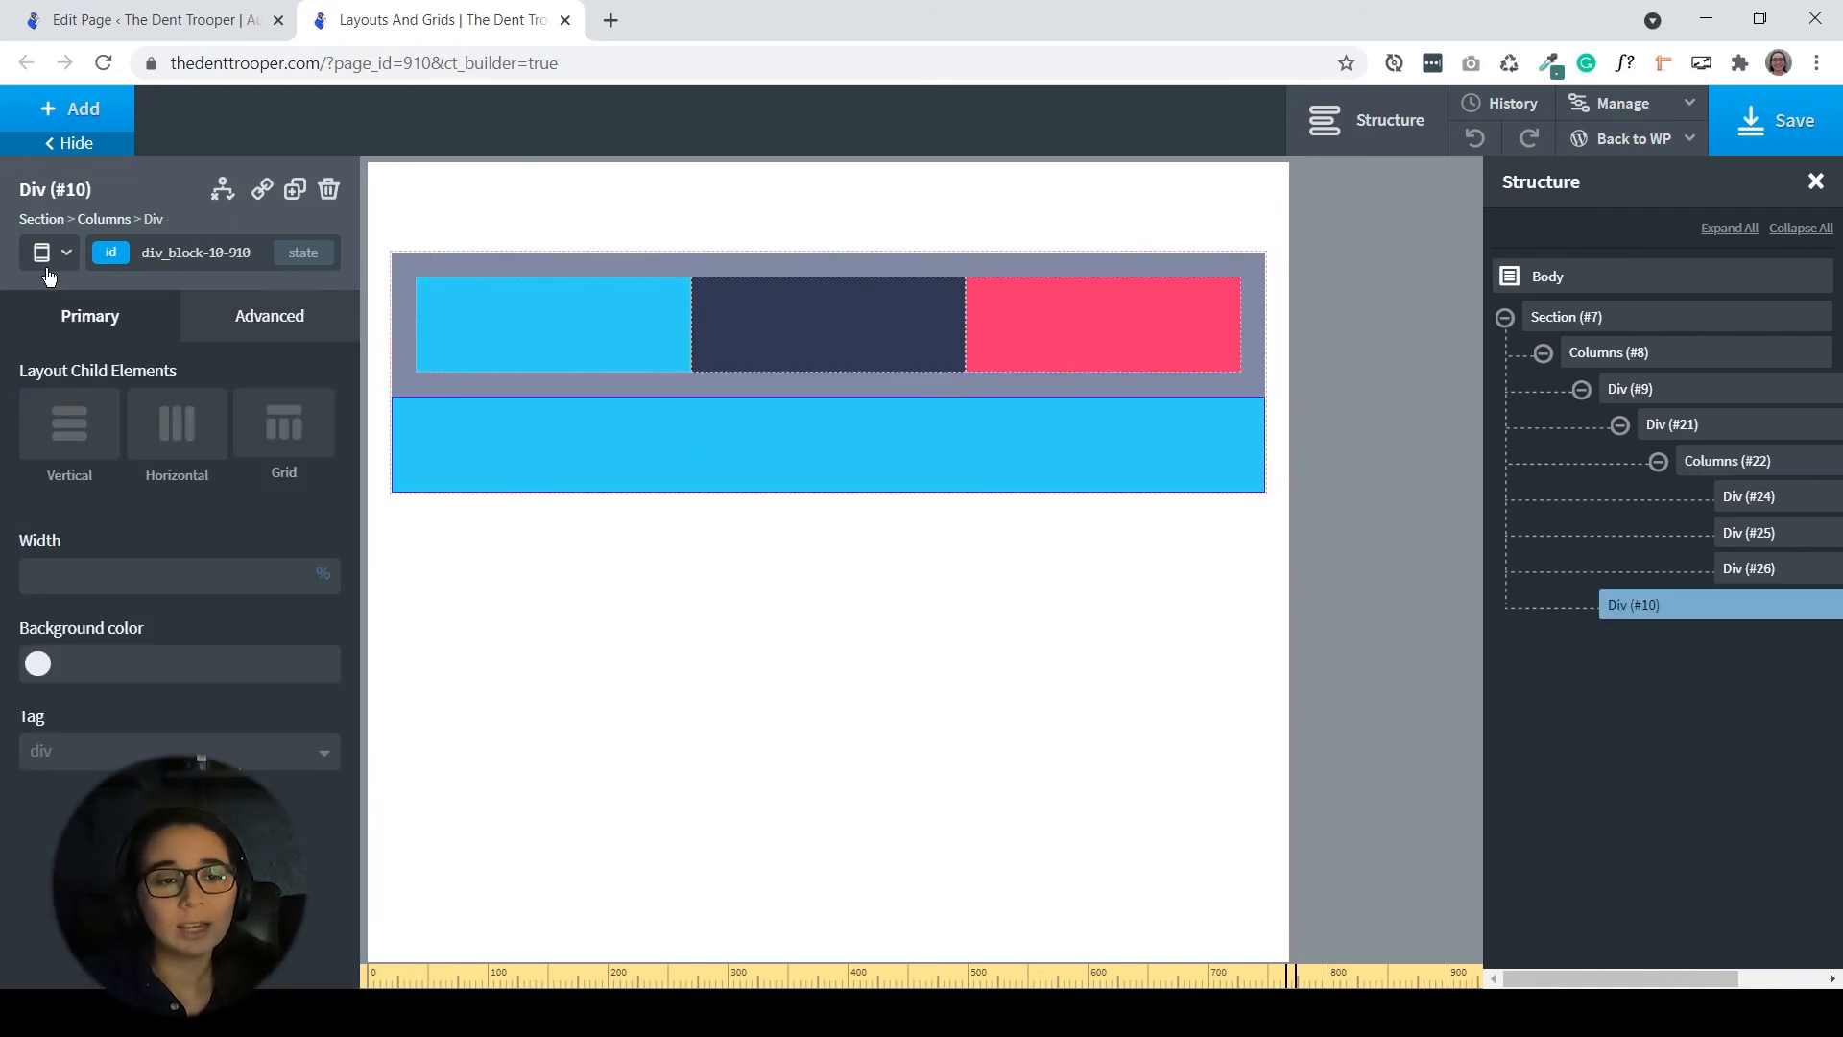
- Preview the nested column layout at the less-than-768px breakpoint
left_click(43, 254)
left_click(43, 257)
left_click(43, 259)
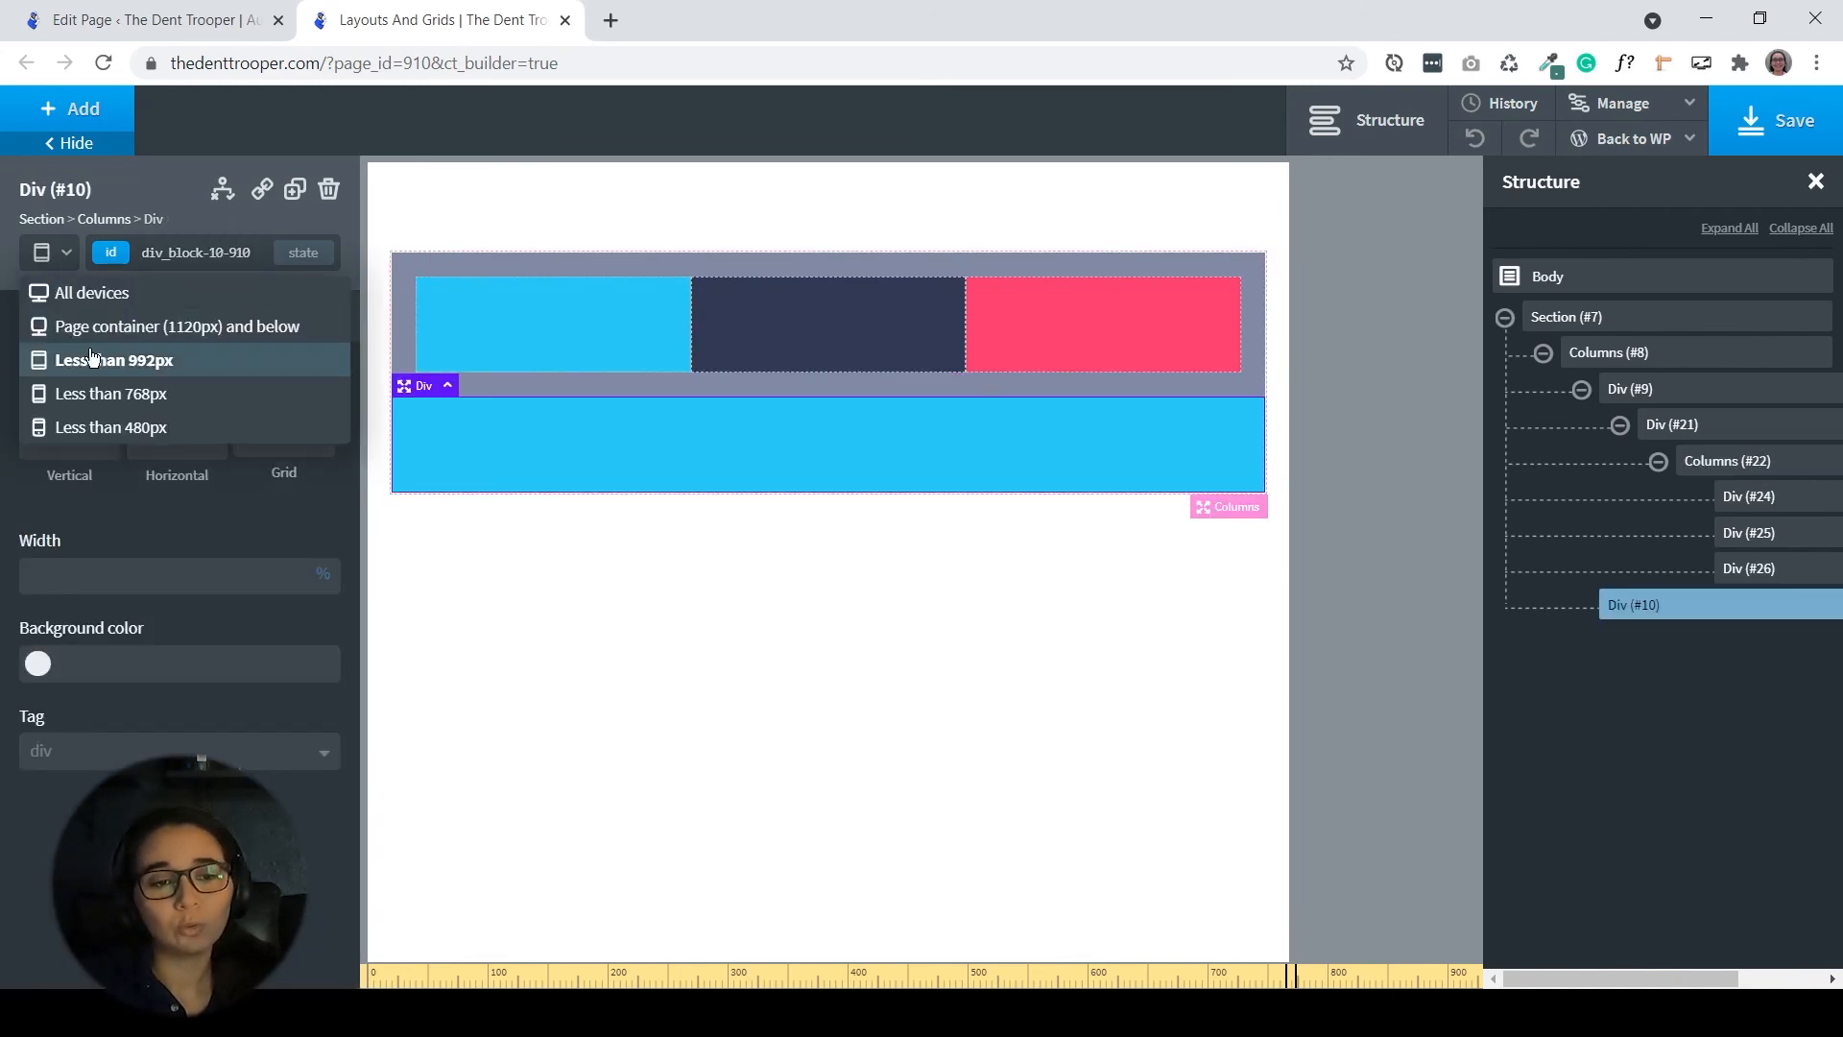
left_click(146, 395)
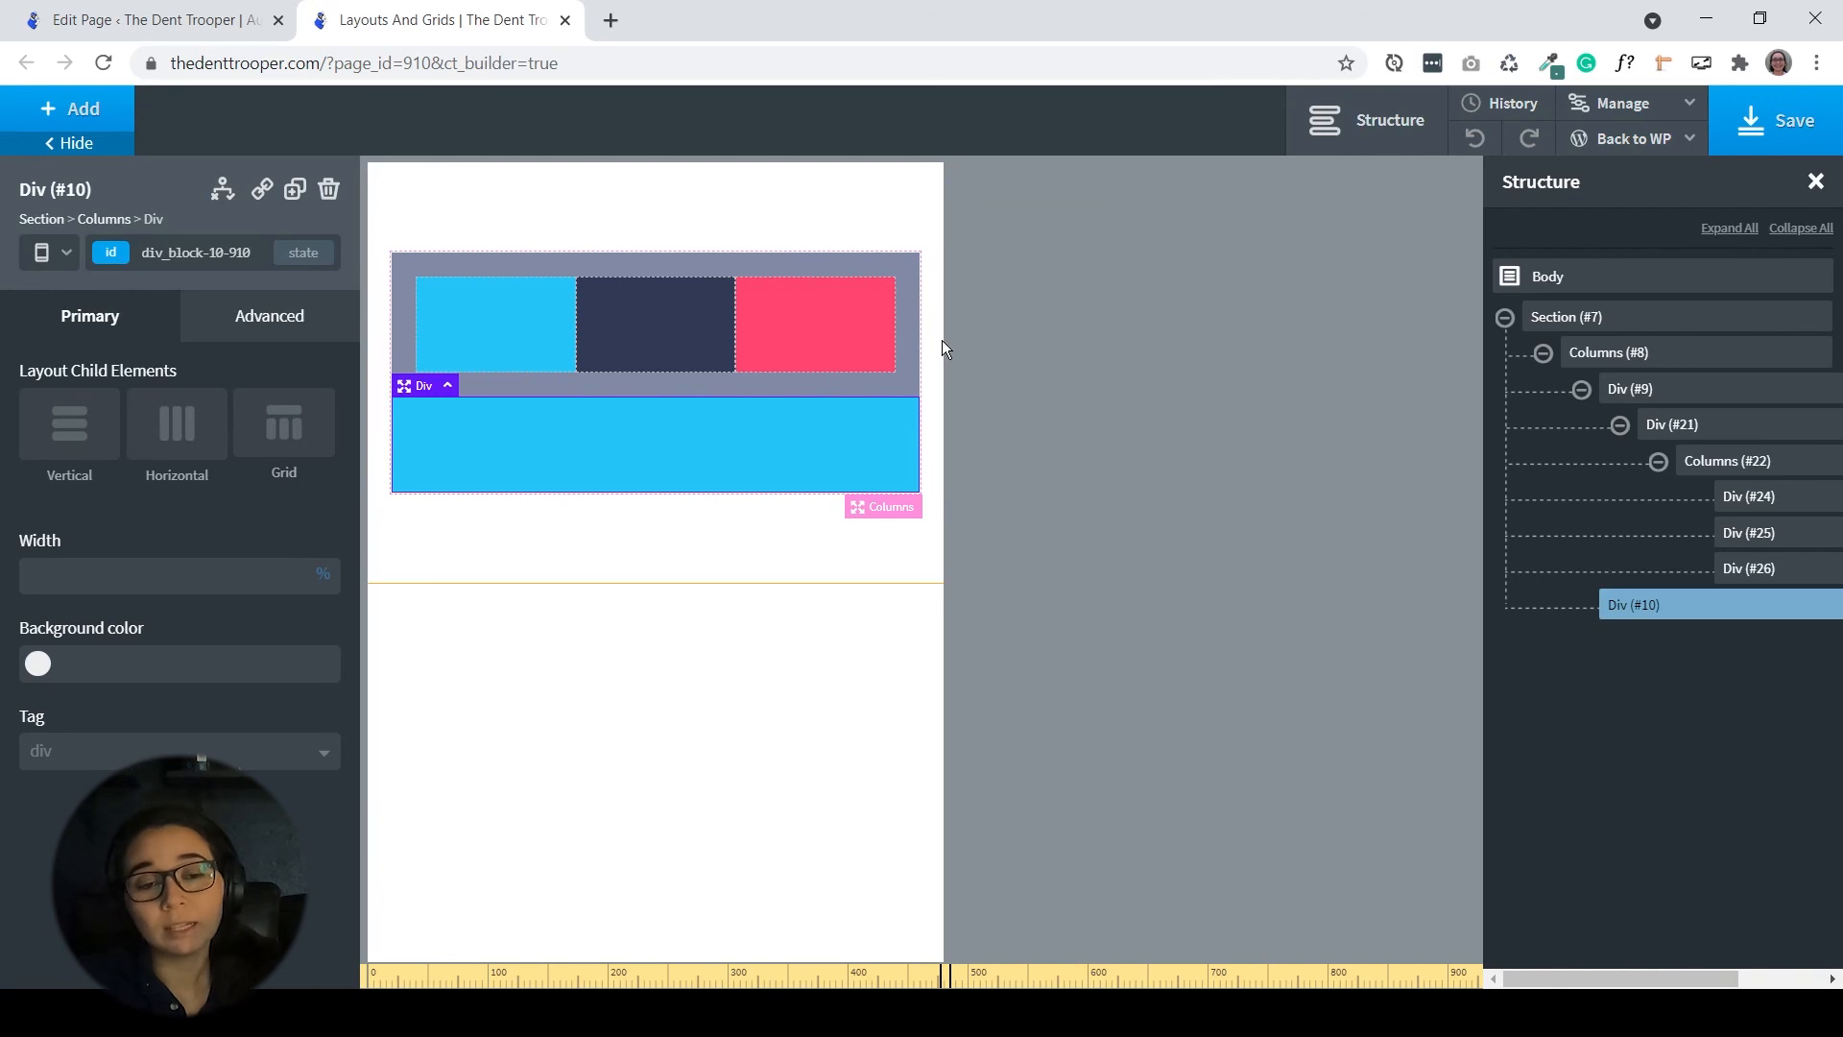
- Set the nested columns (Columns #22) to stack vertically at less than 768px
left_click(804, 256)
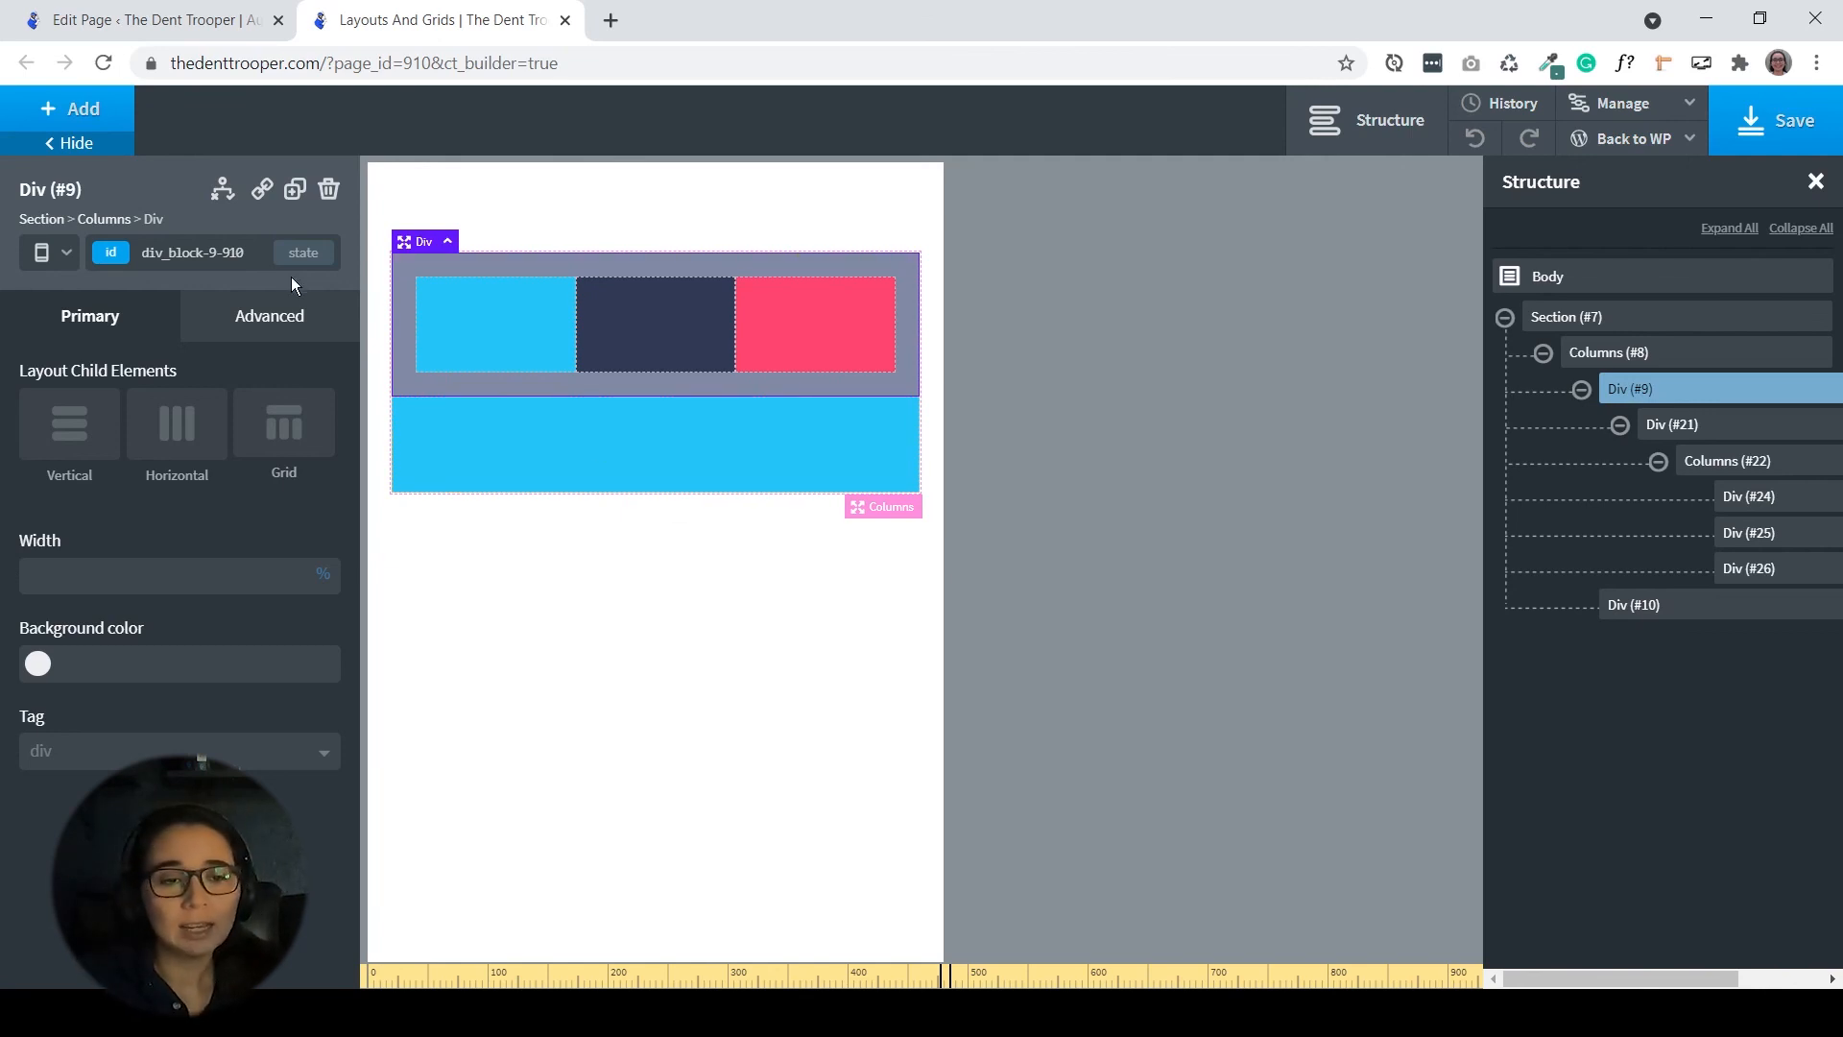
left_click(254, 320)
left_click(1723, 427)
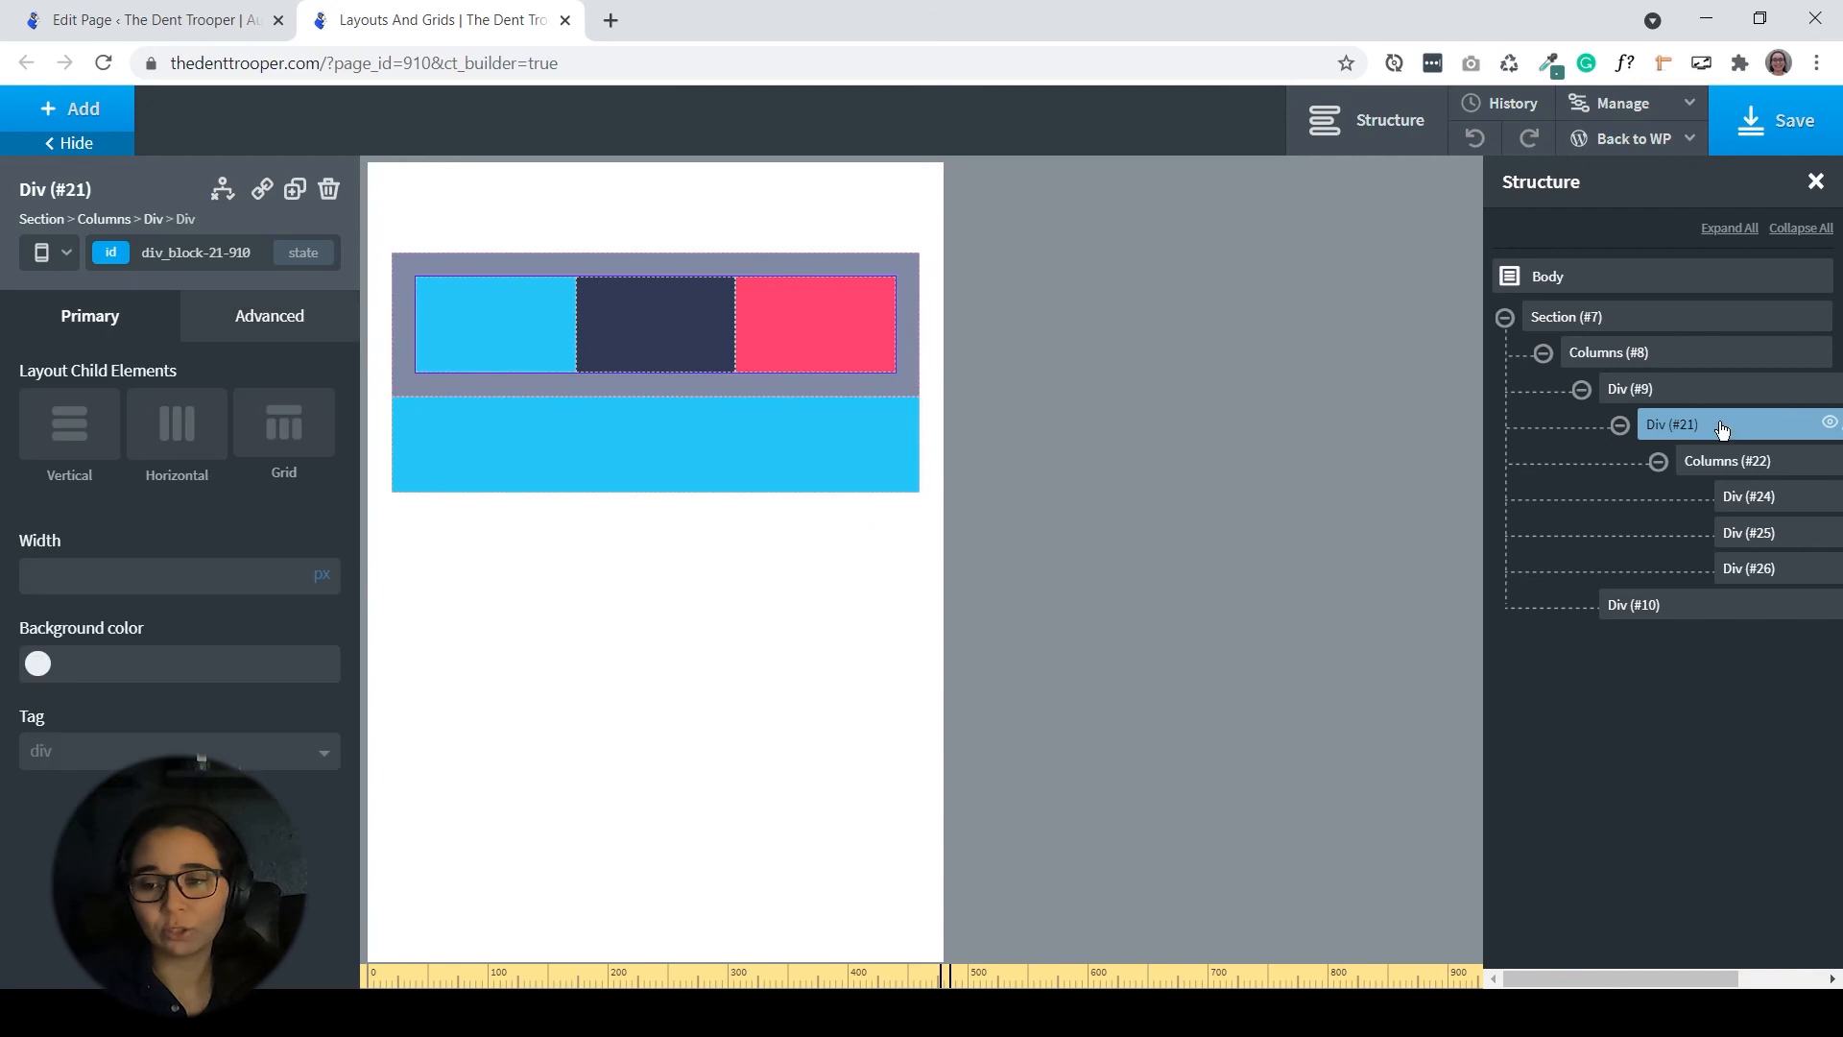
left_click(1739, 463)
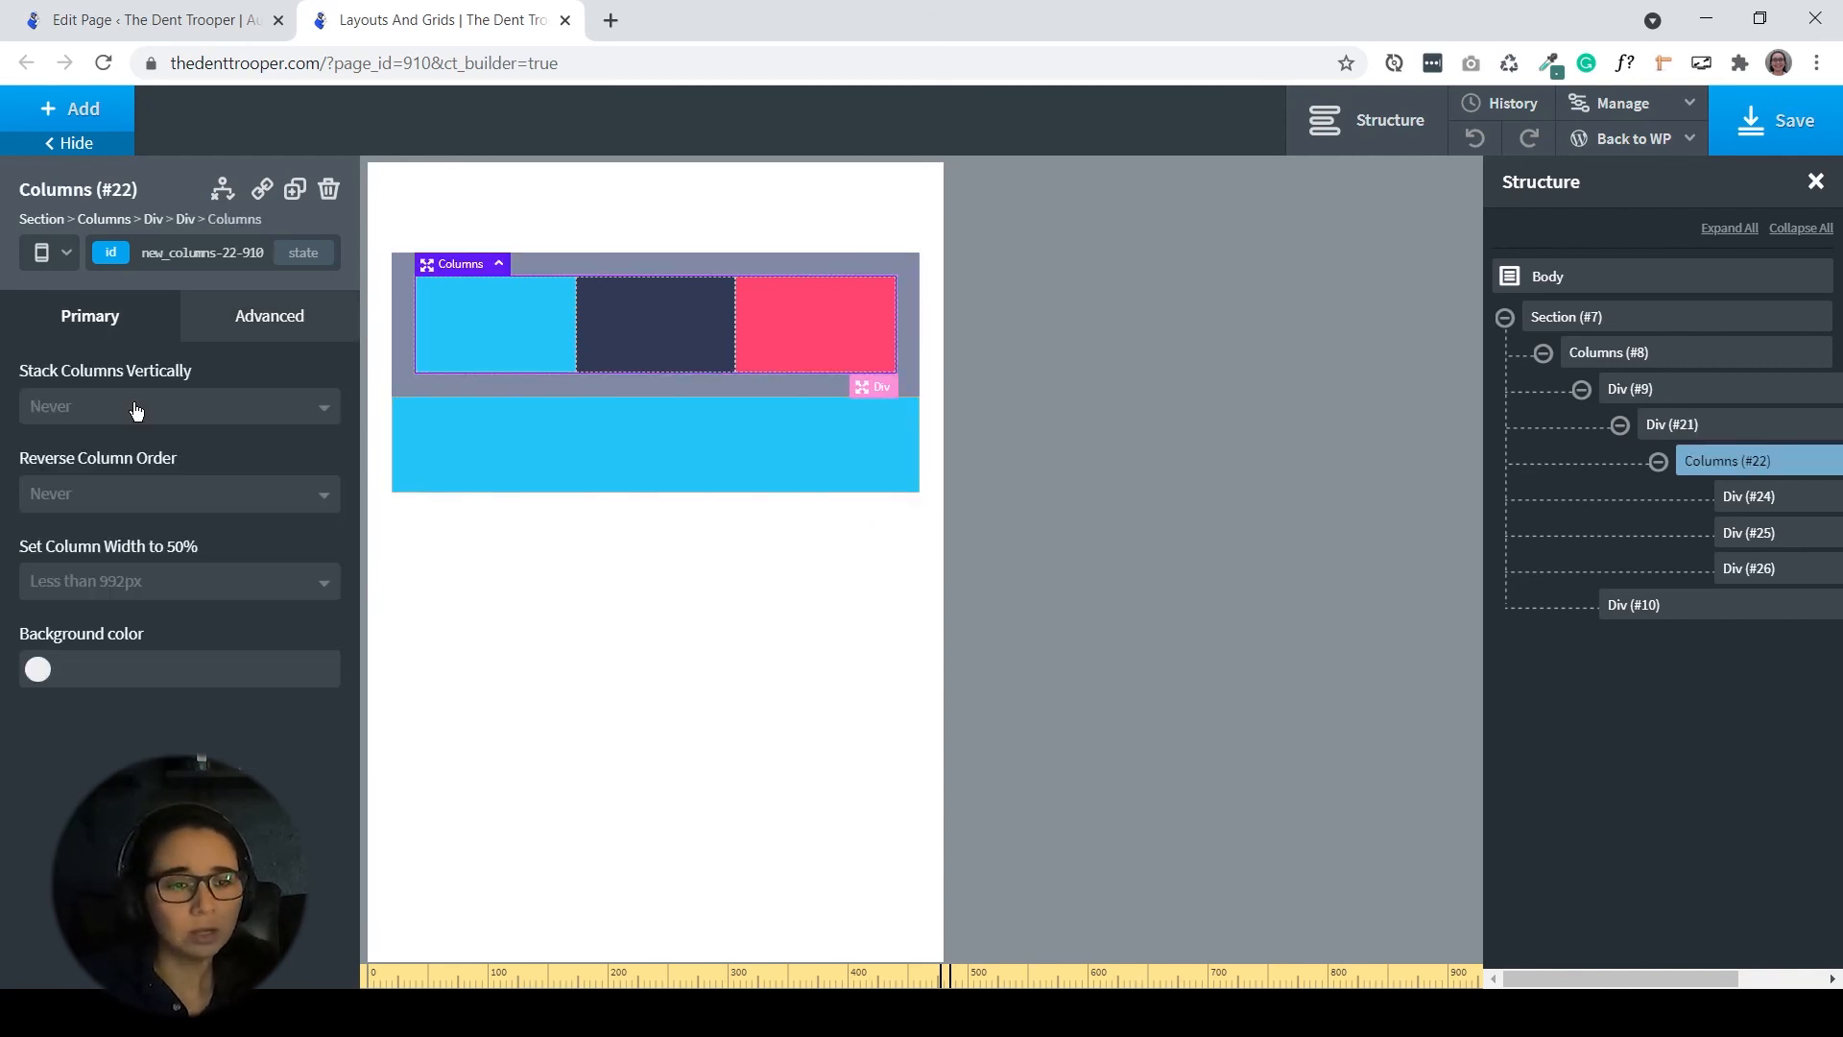
left_click(135, 410)
left_click(173, 515)
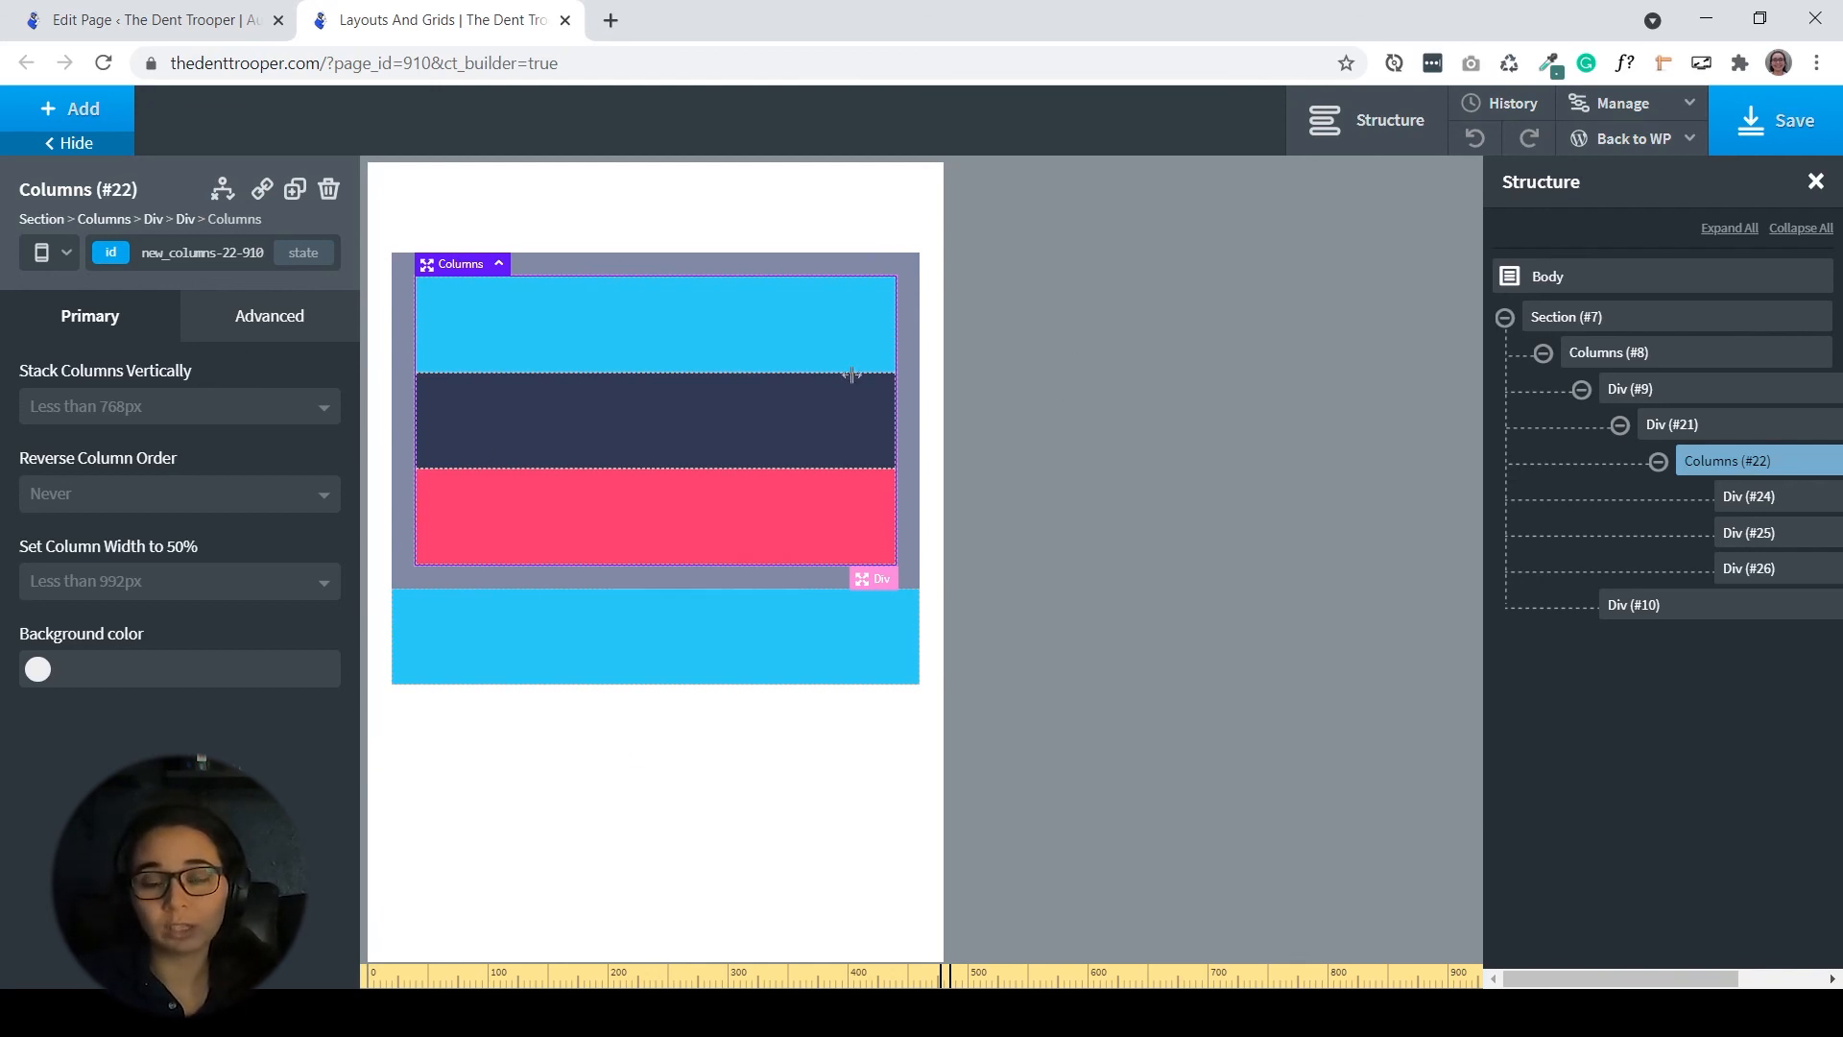
- Preview the columns at the less-than-768px, 480px and 992px breakpoints, and return to all devices with the outer second column (Div #10) selected
left_click(53, 252)
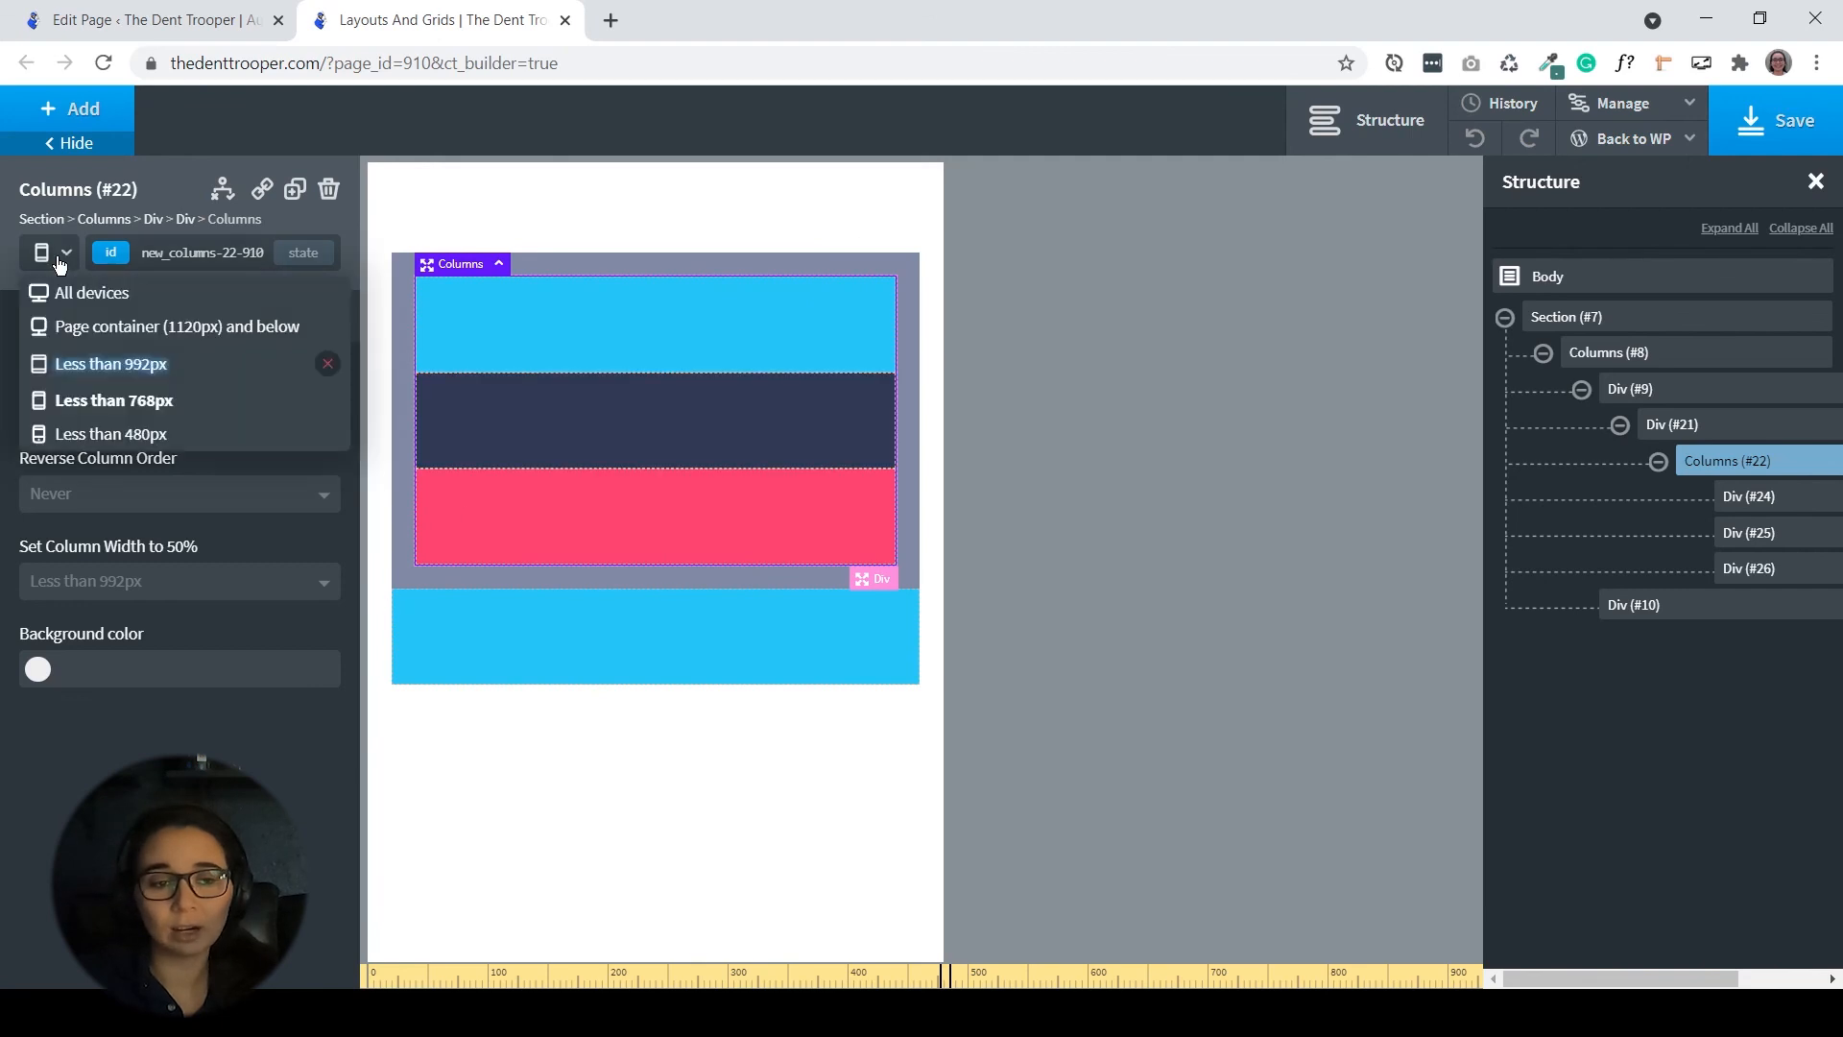
left_click(164, 404)
left_click(53, 252)
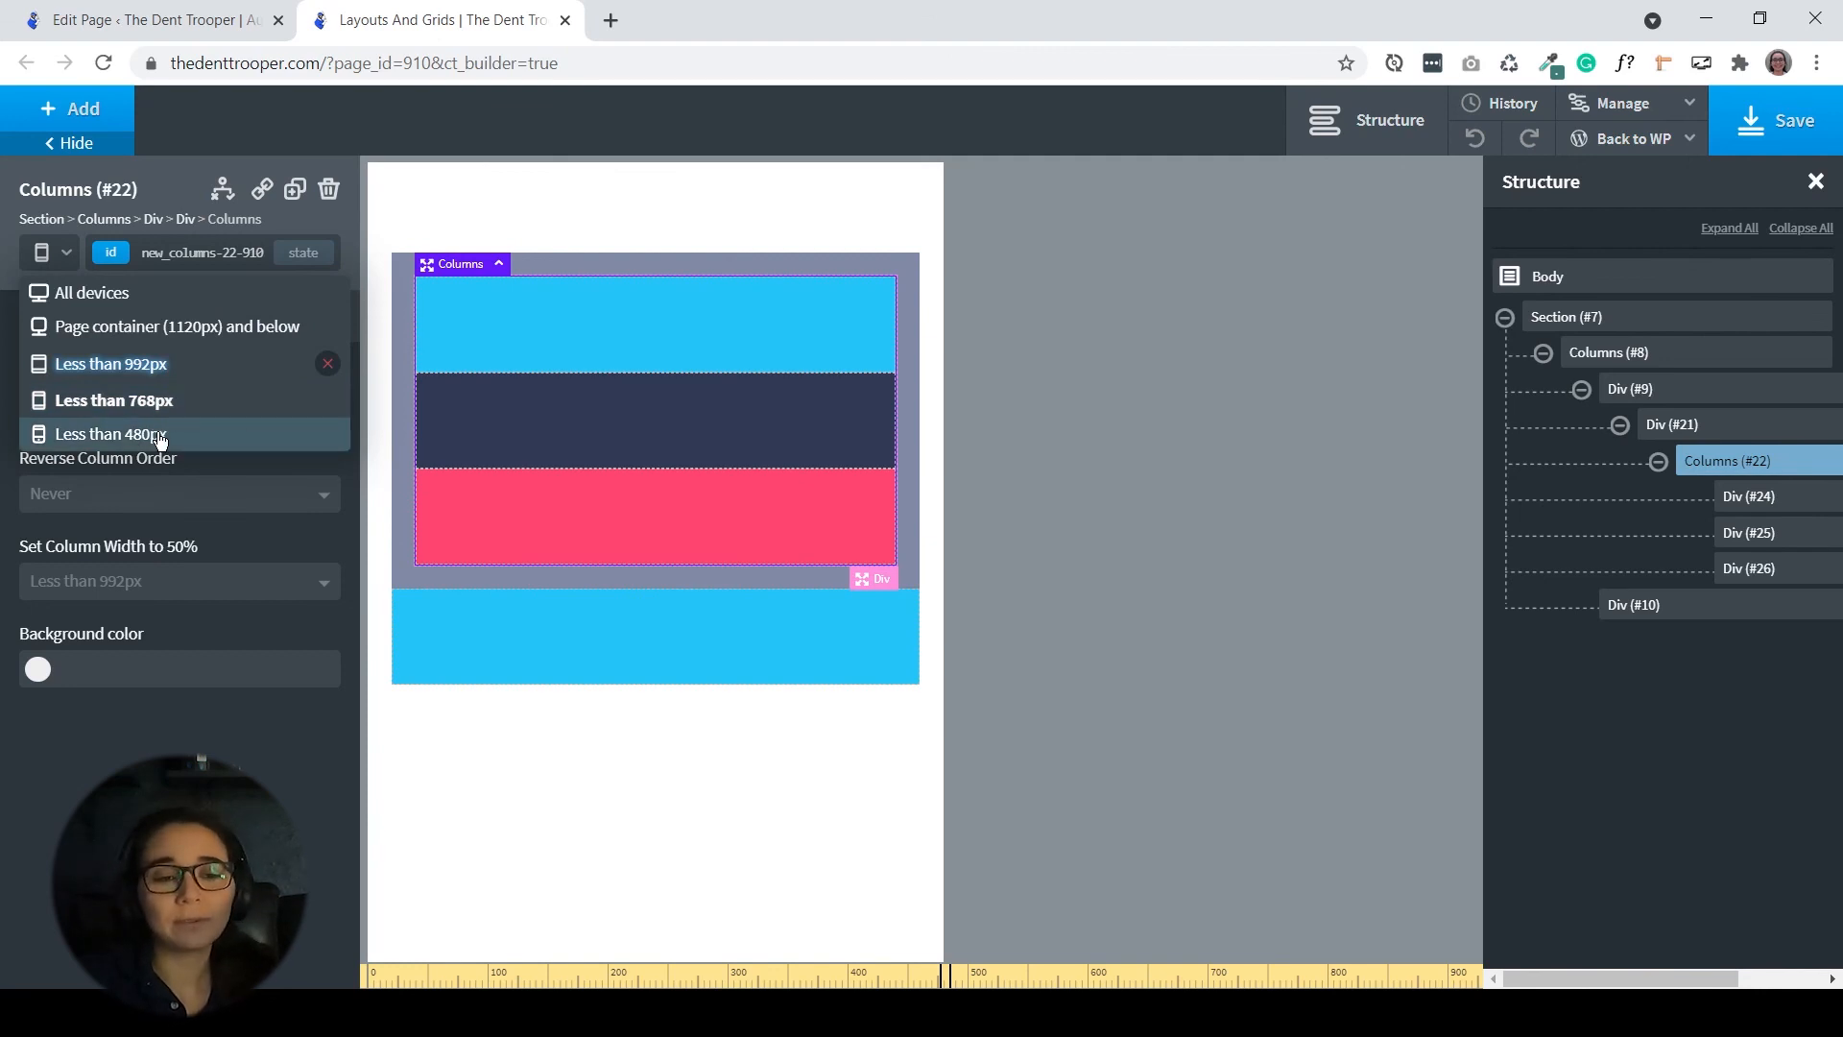
left_click(159, 435)
left_click(41, 254)
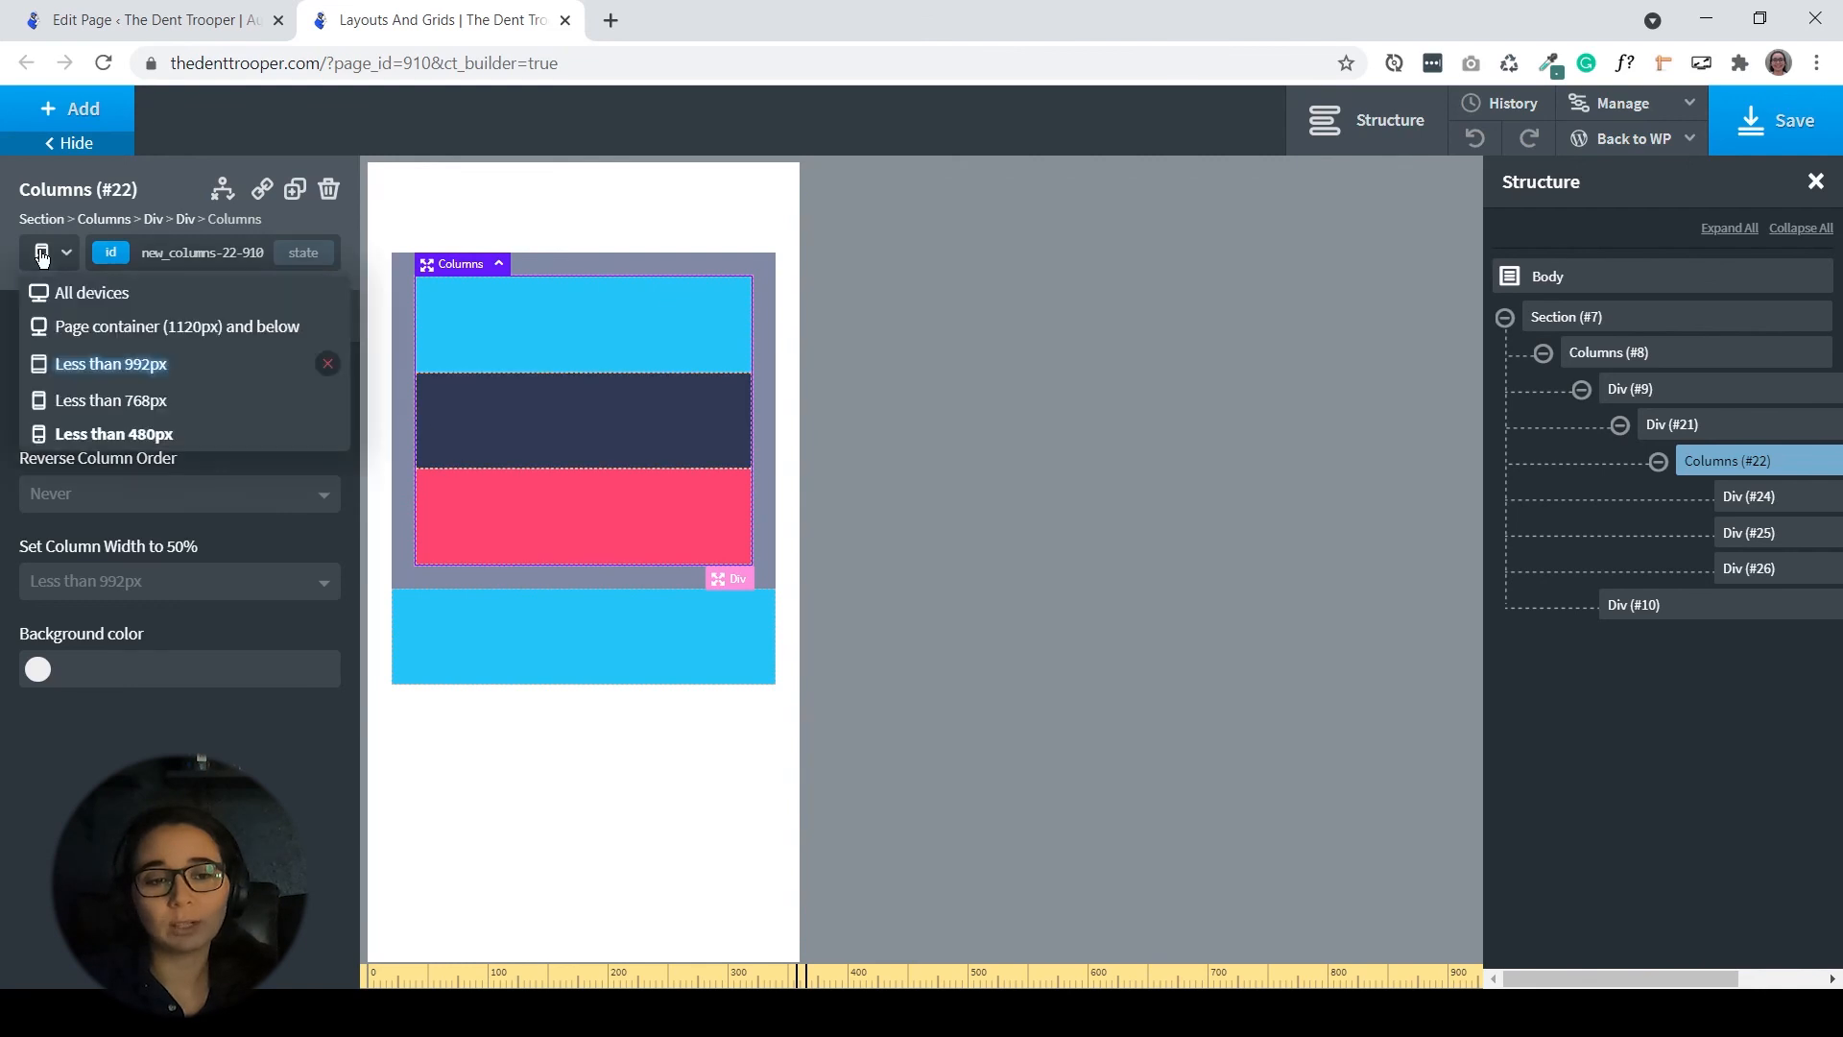
left_click(192, 365)
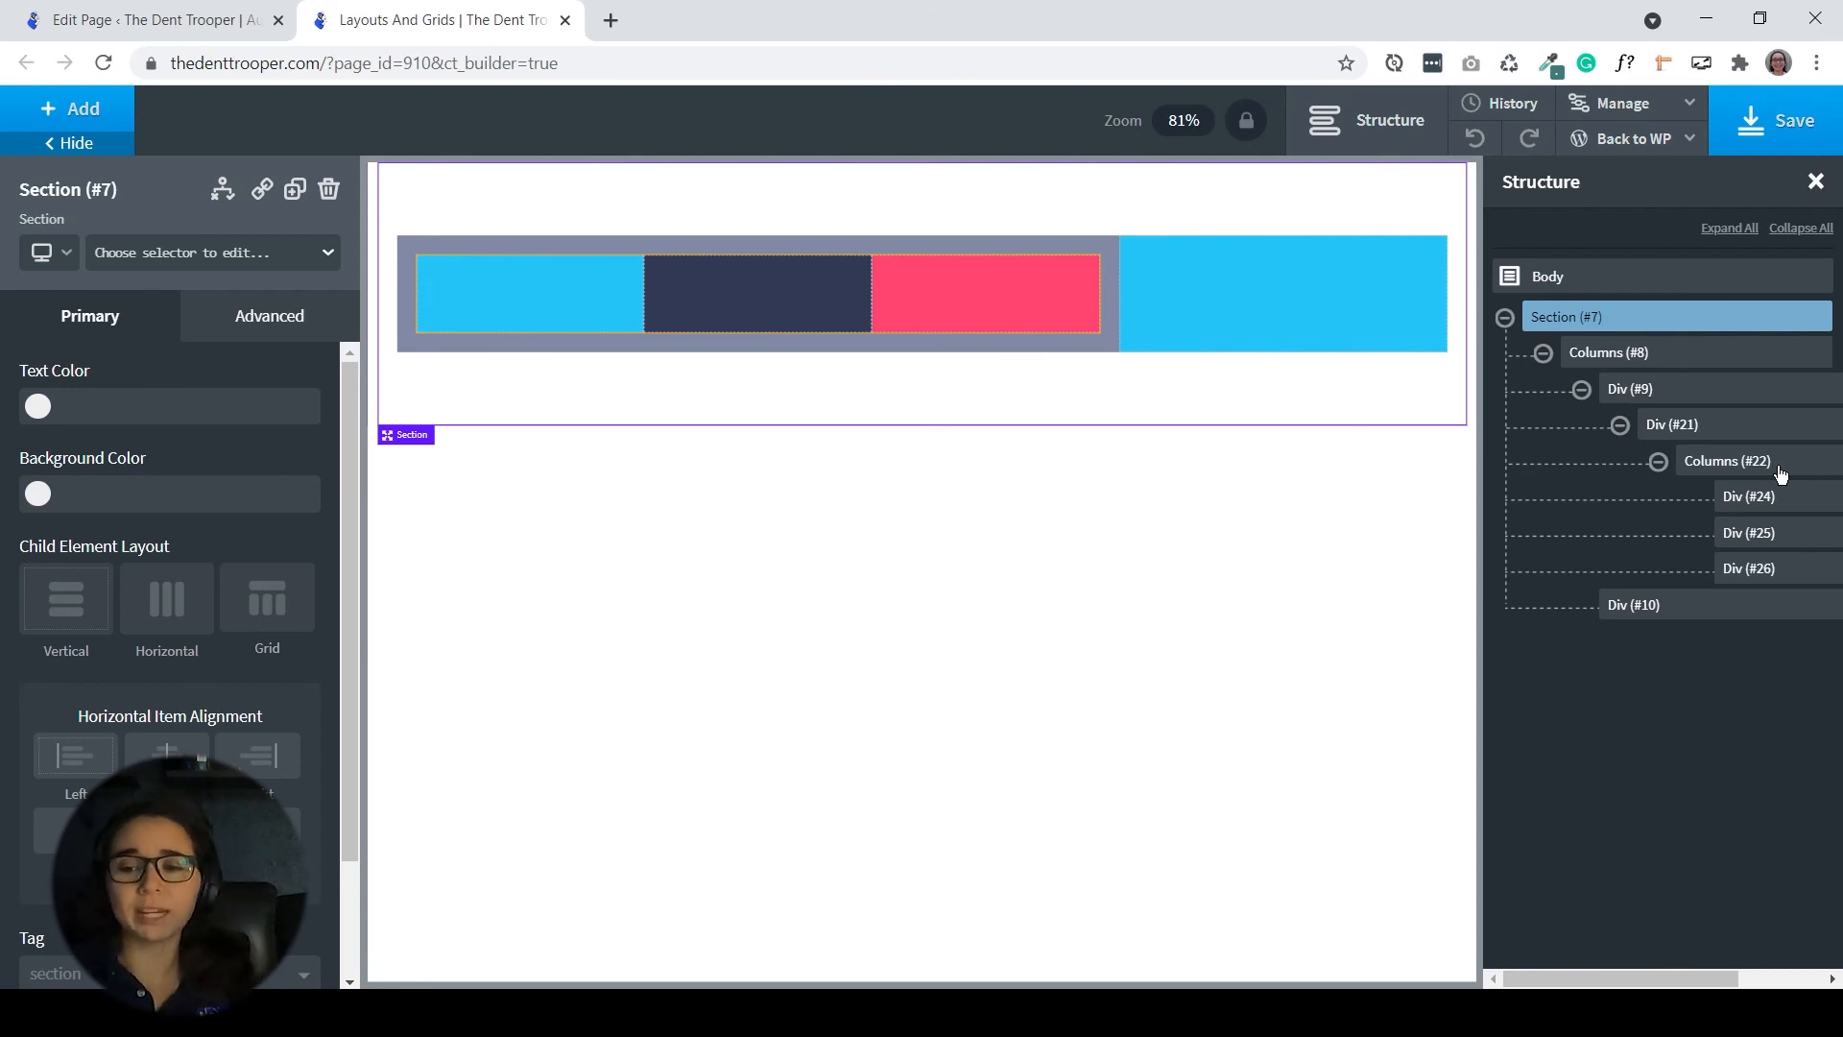
left_click(1310, 291)
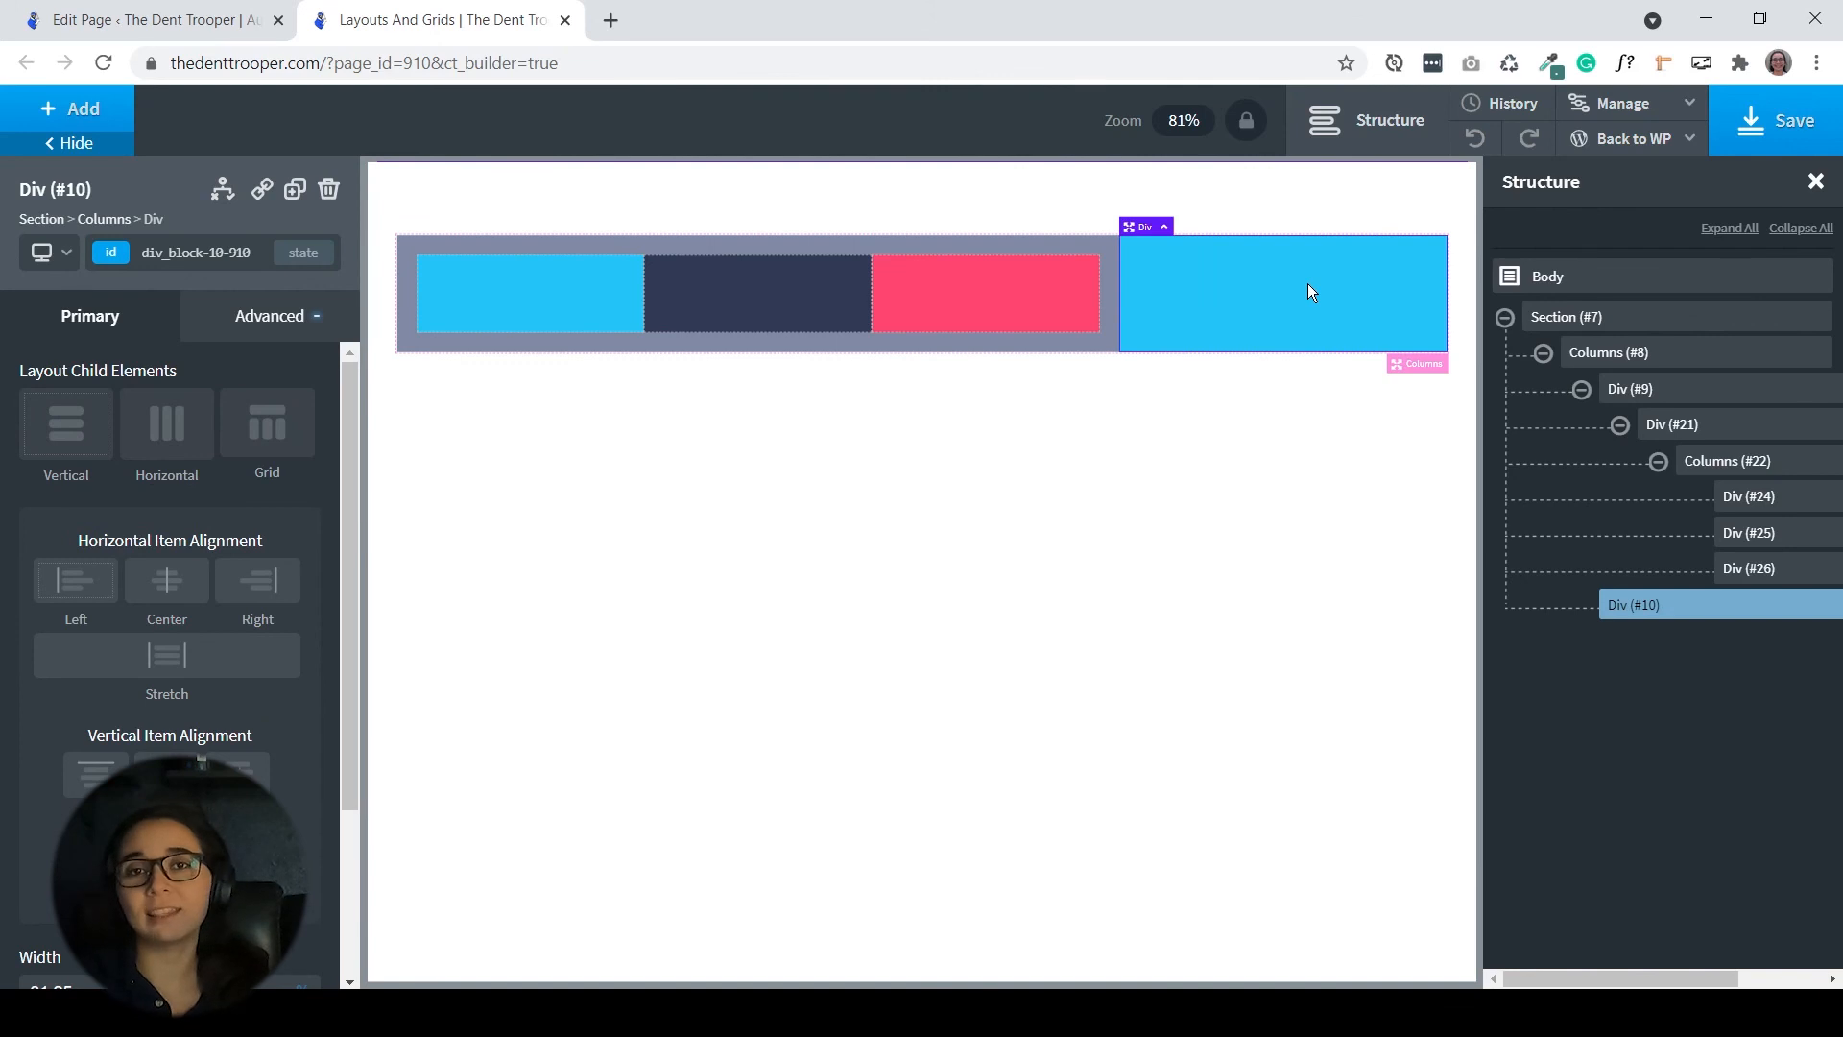